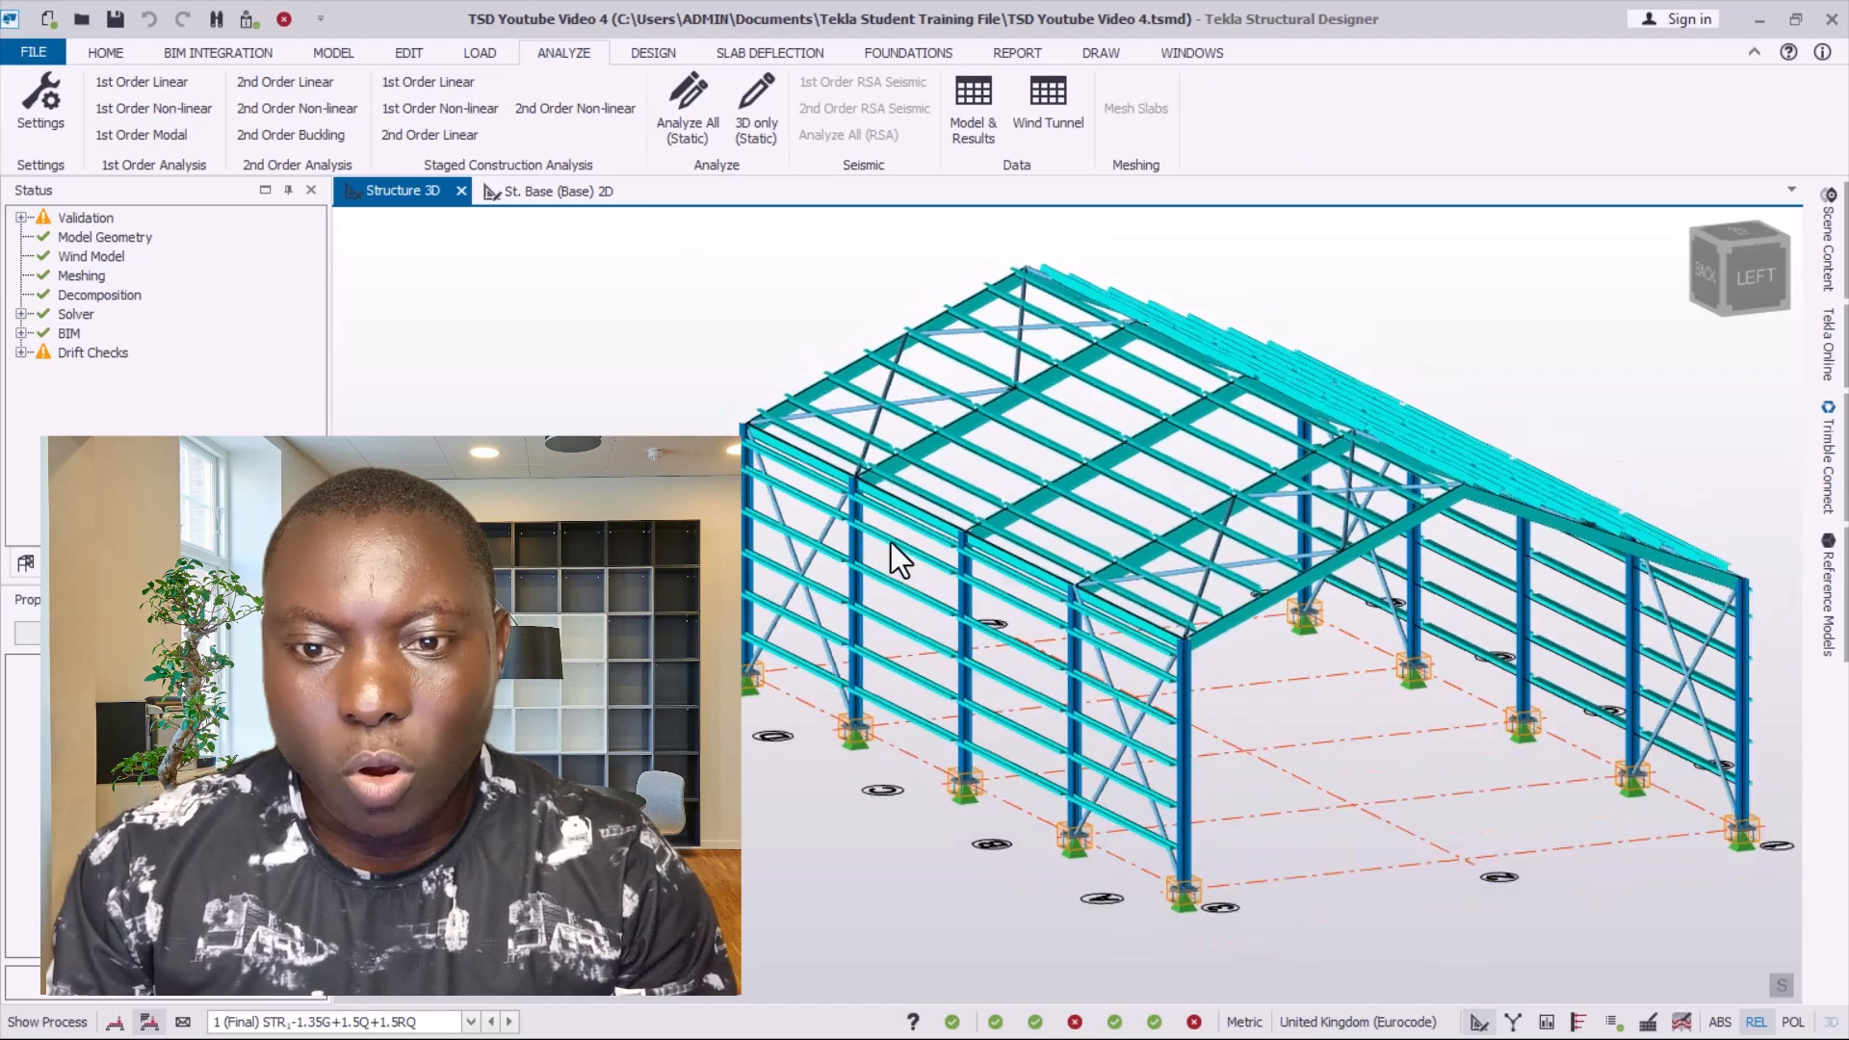
- Switch the 3D structure to the results view and overlay total member deflections on the major moment diagrams
right_drag(1217, 707, 1227, 711)
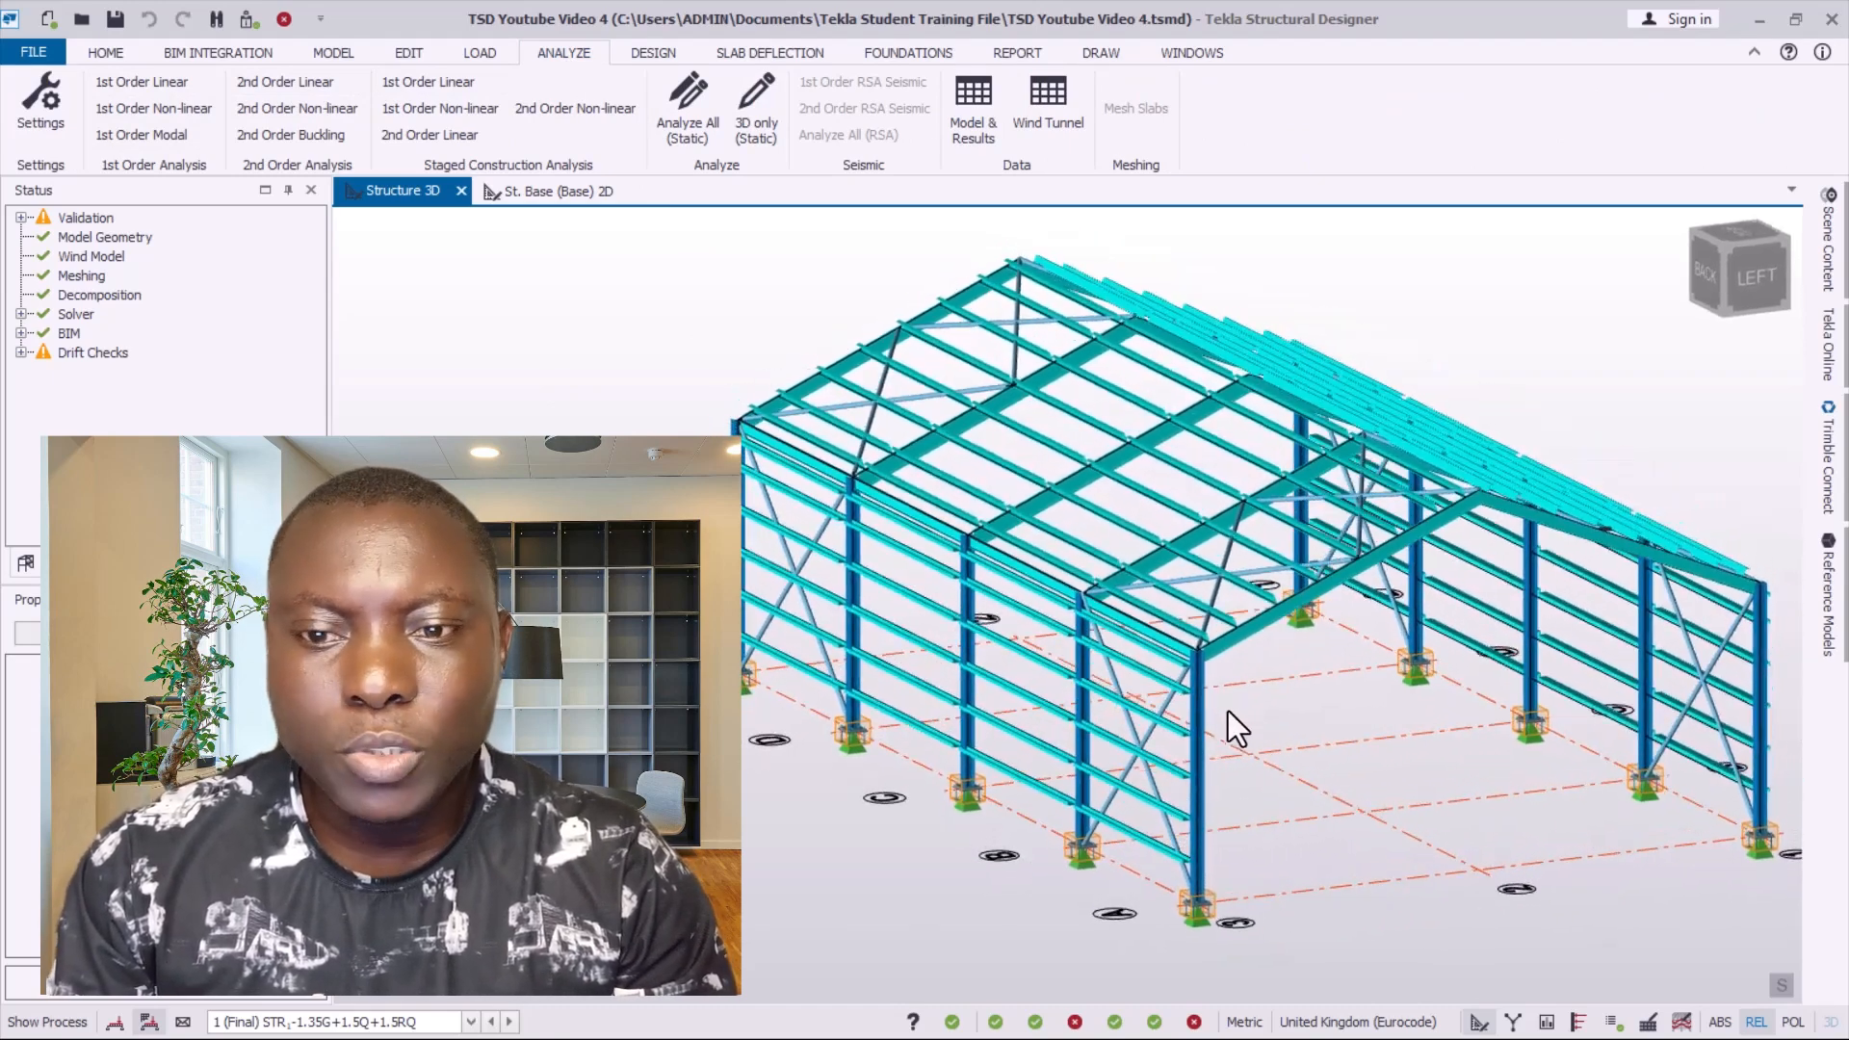
click(1547, 1023)
scroll(1256, 696, down, 3)
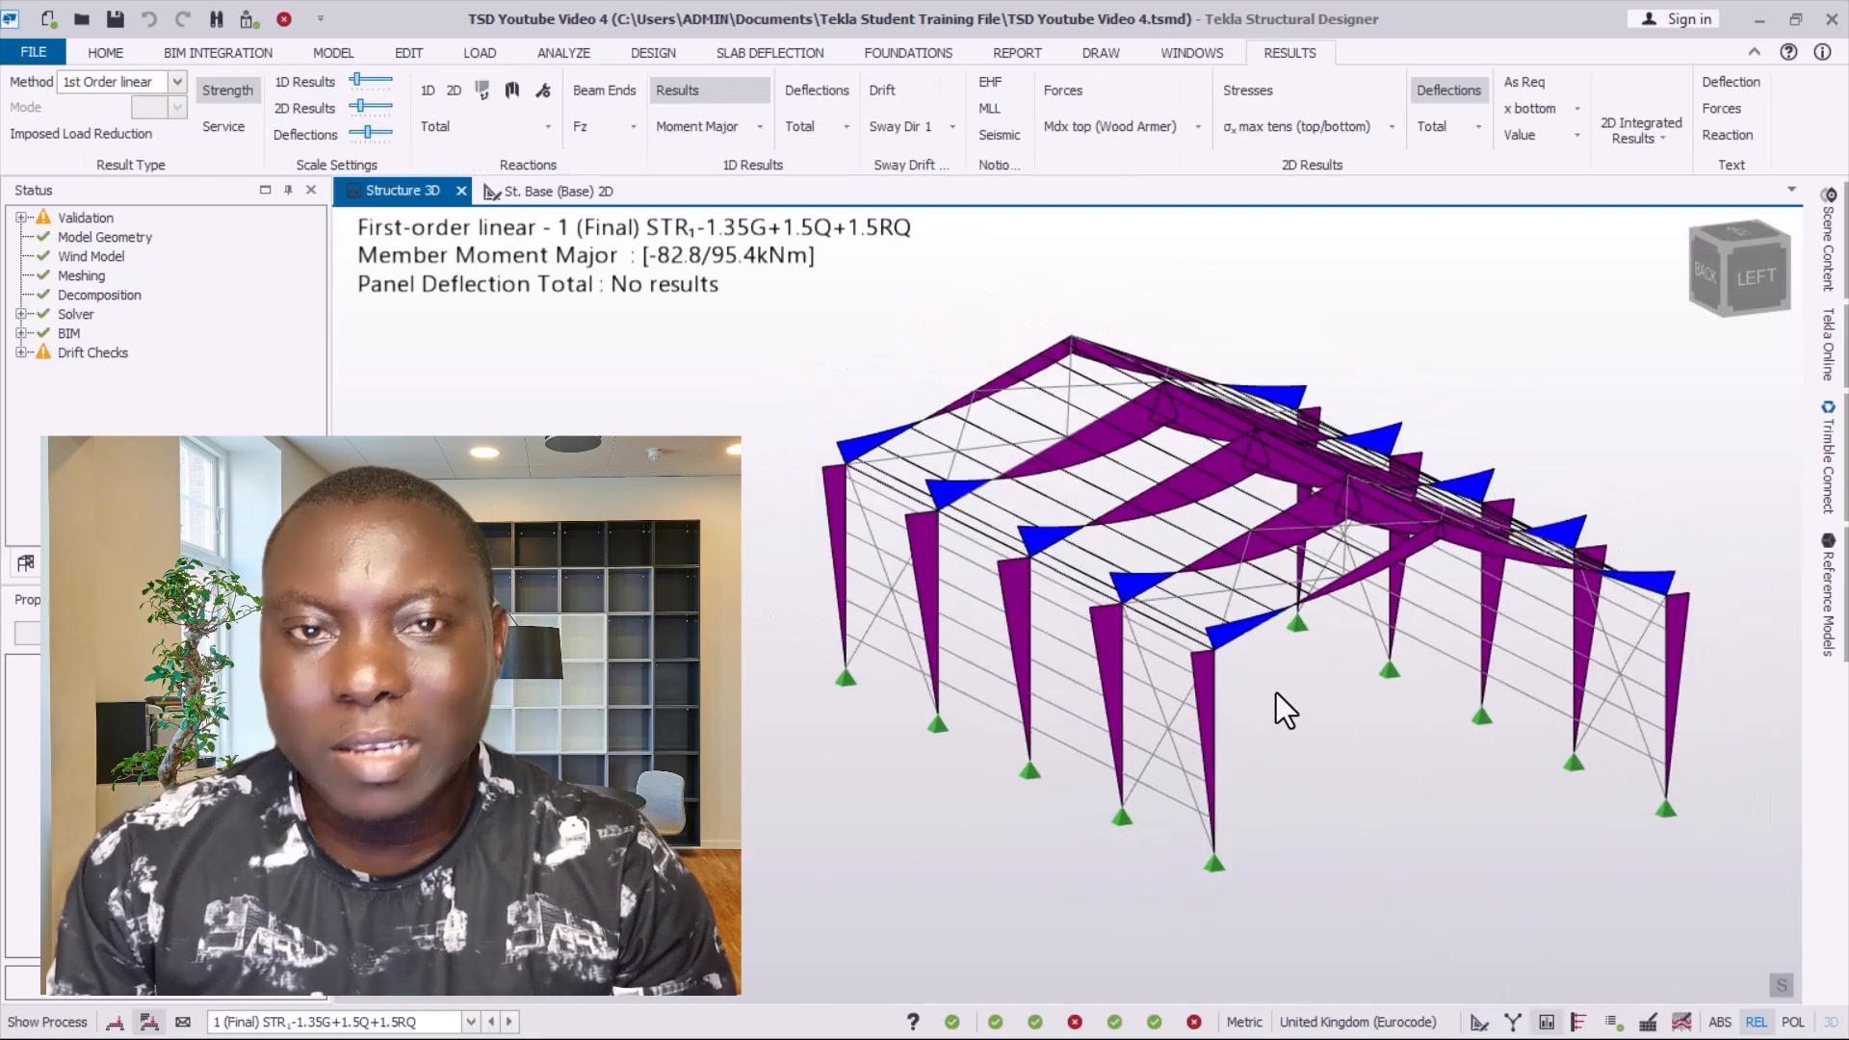
right_drag(1275, 691, 1350, 718)
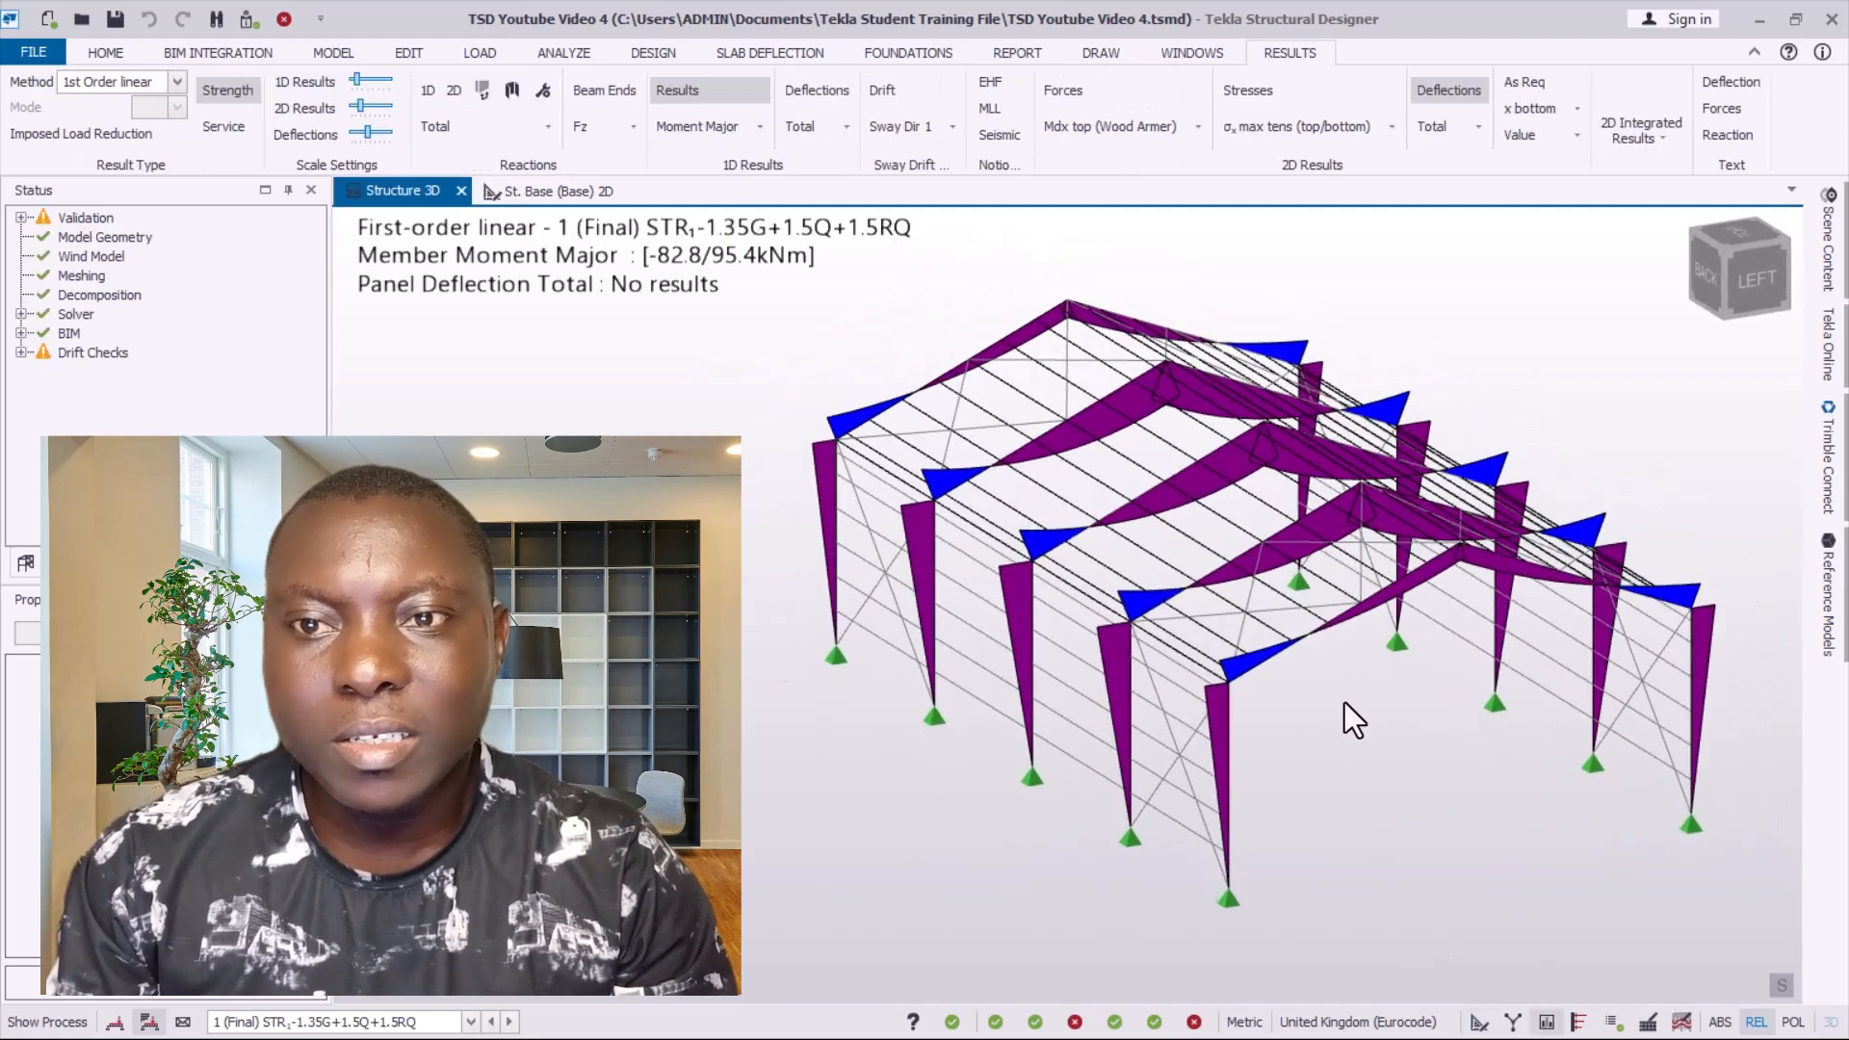
click(803, 89)
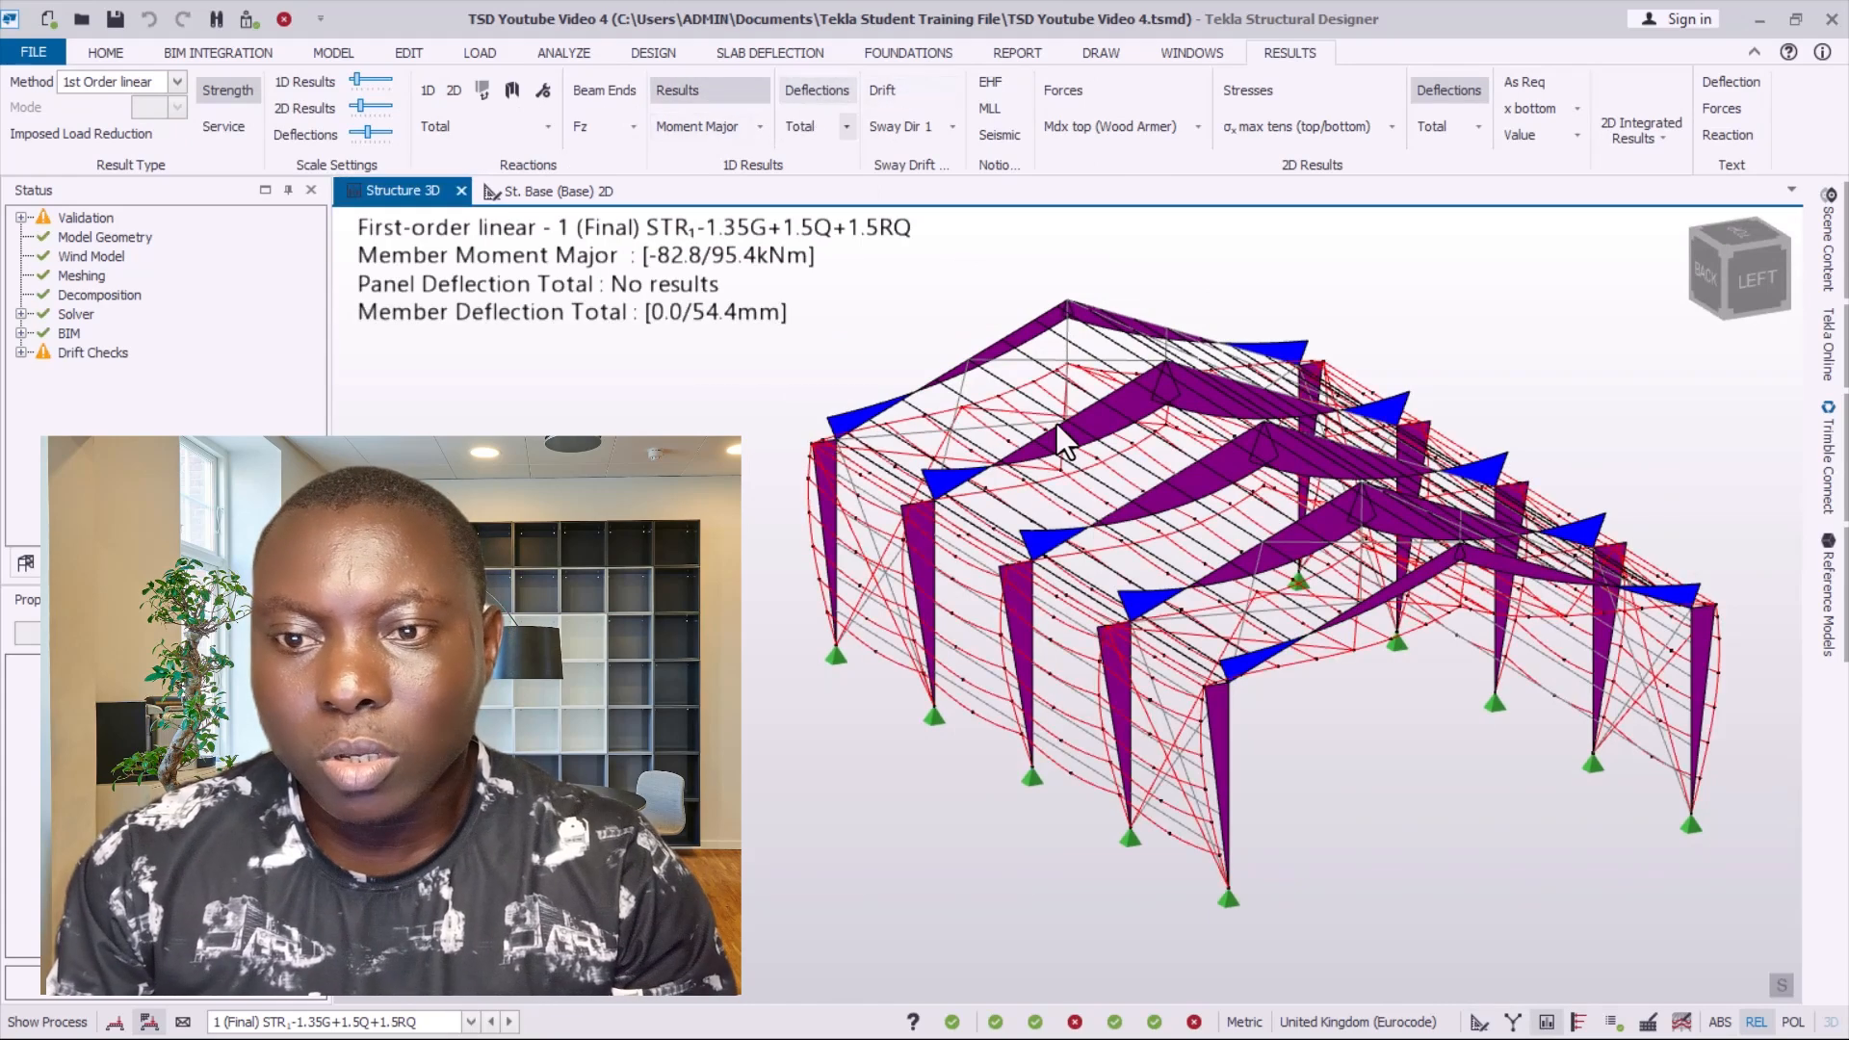
right_drag(1326, 719, 1259, 729)
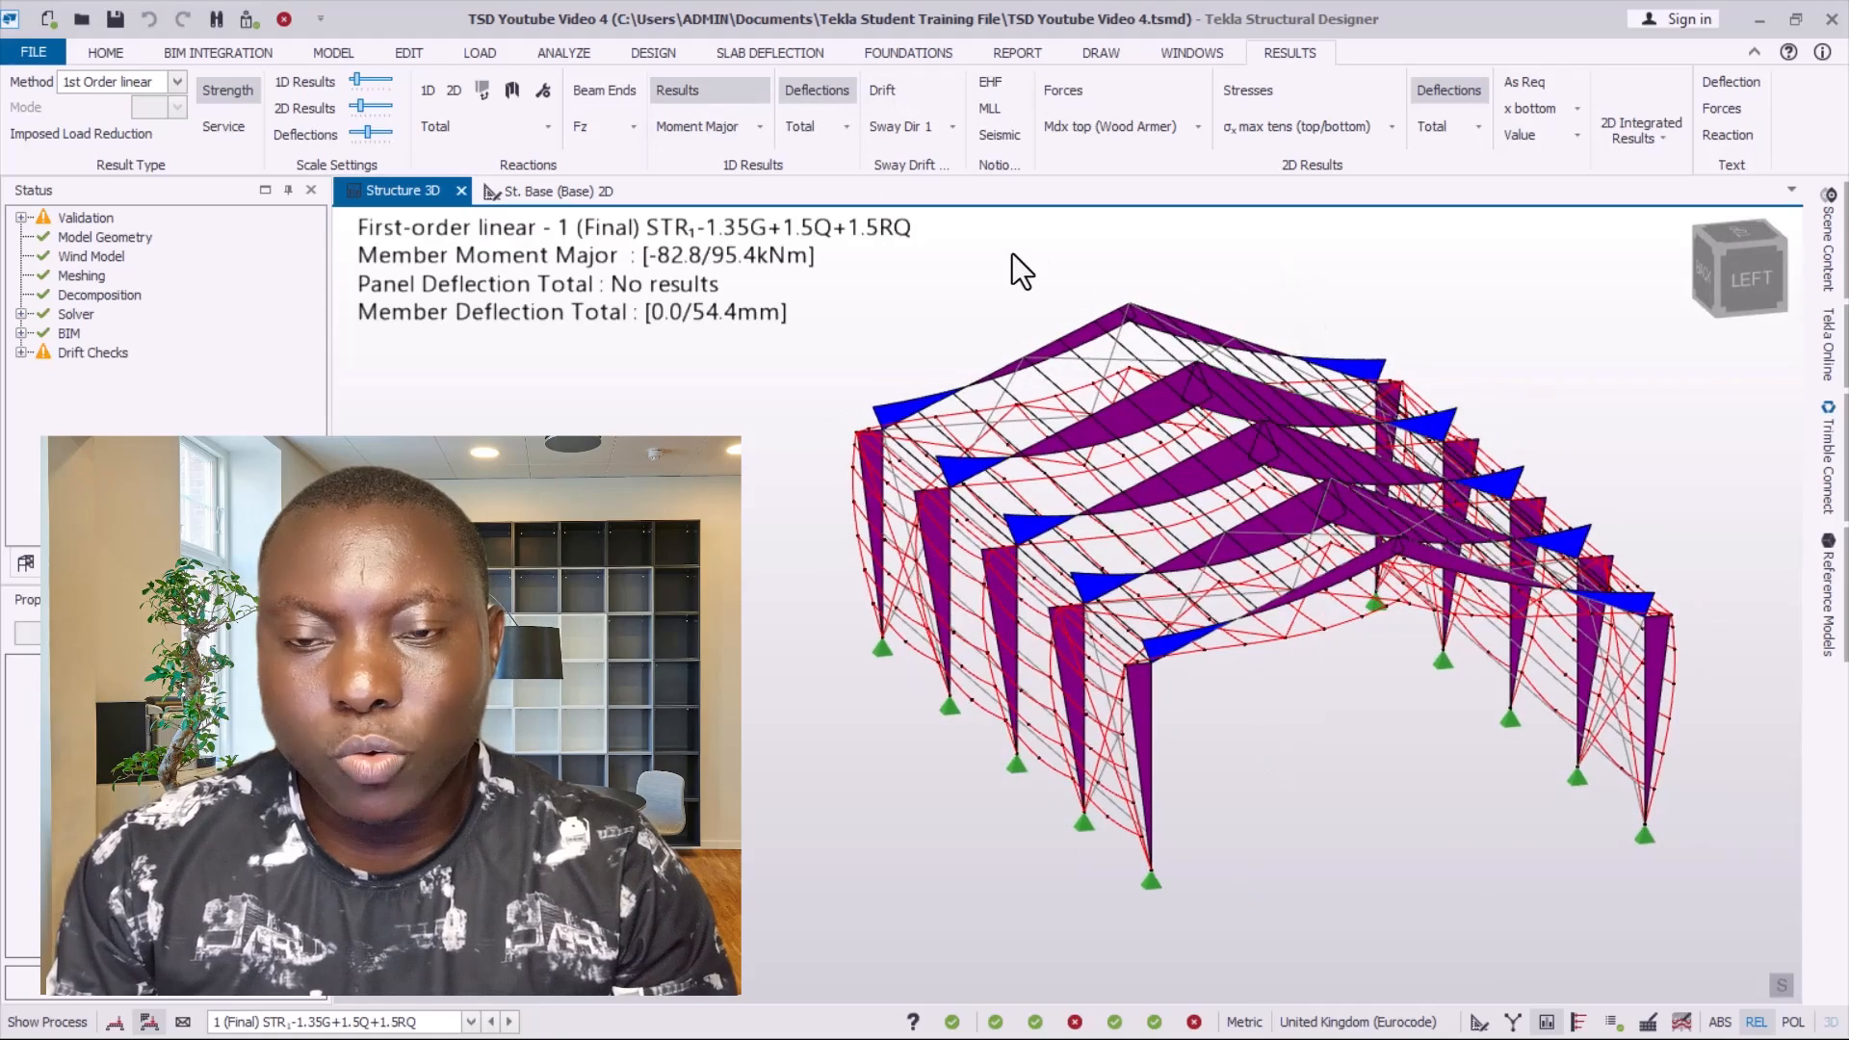
- Animate the total member deflections of the portal frame building, then end the animation
right_click(1088, 244)
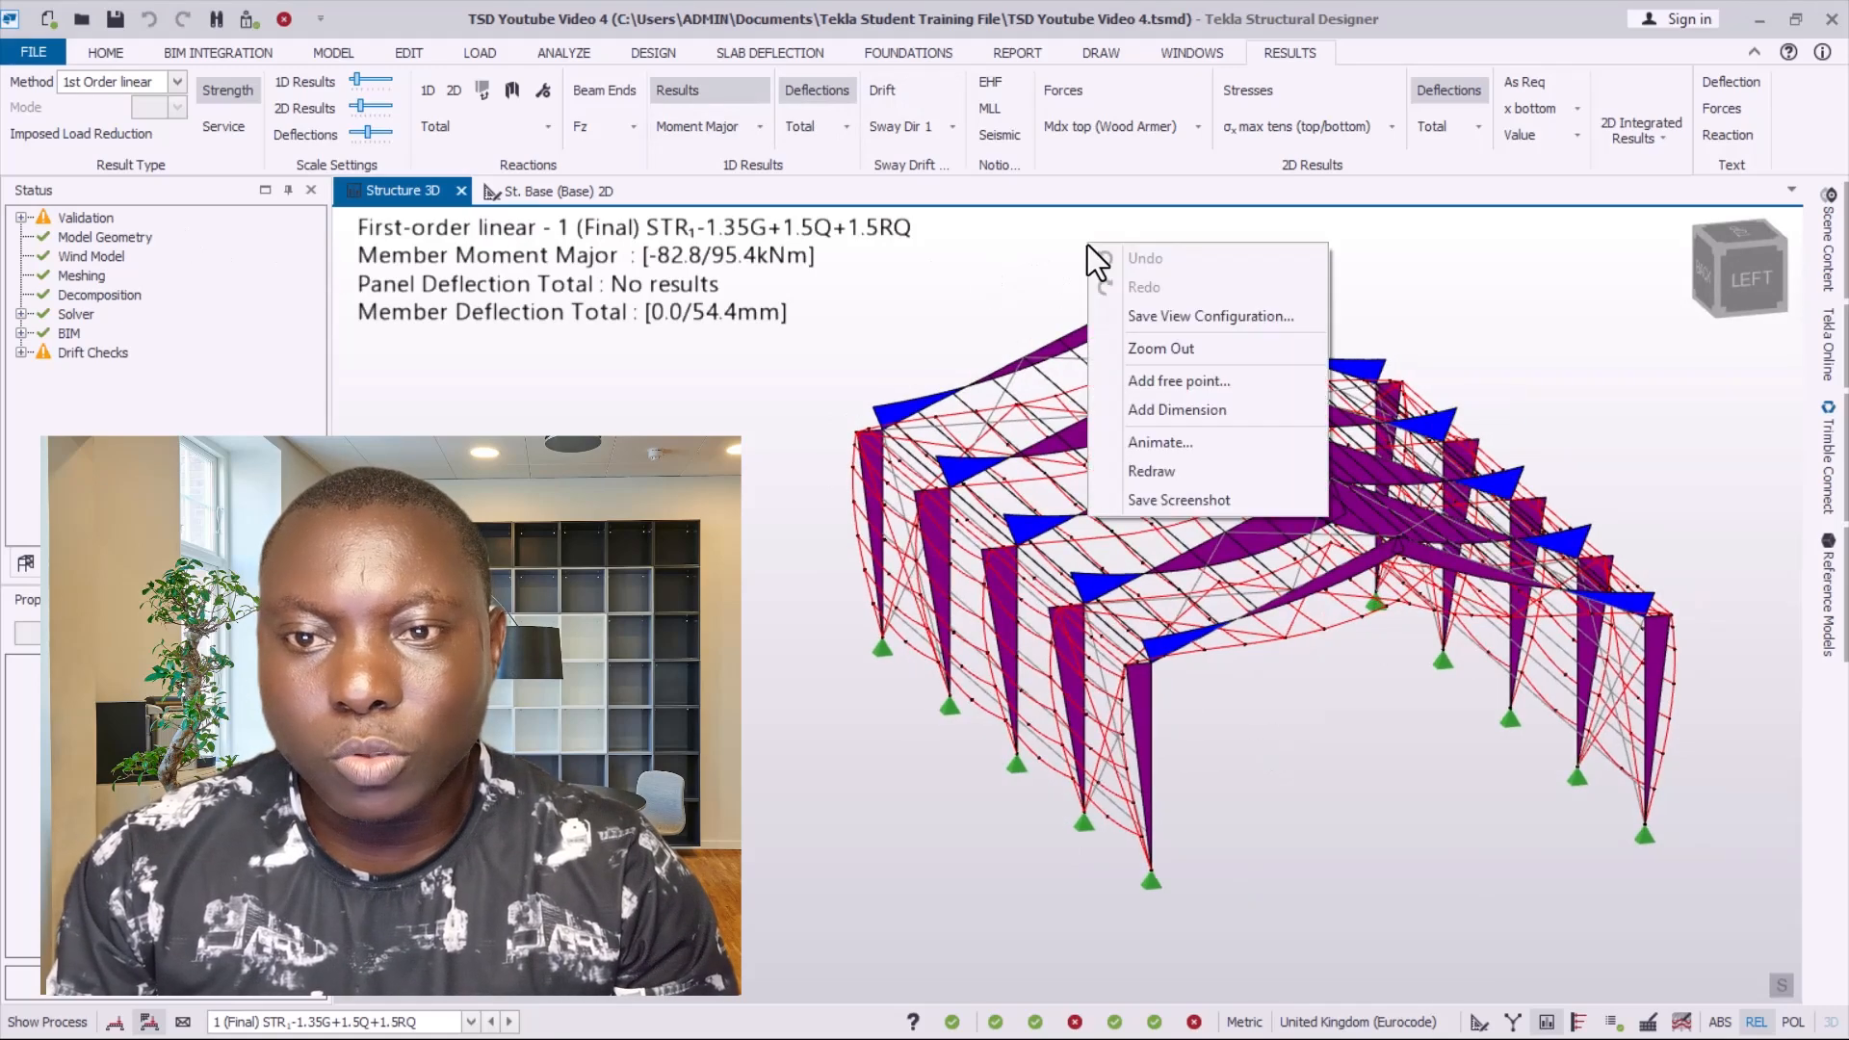
click(1183, 469)
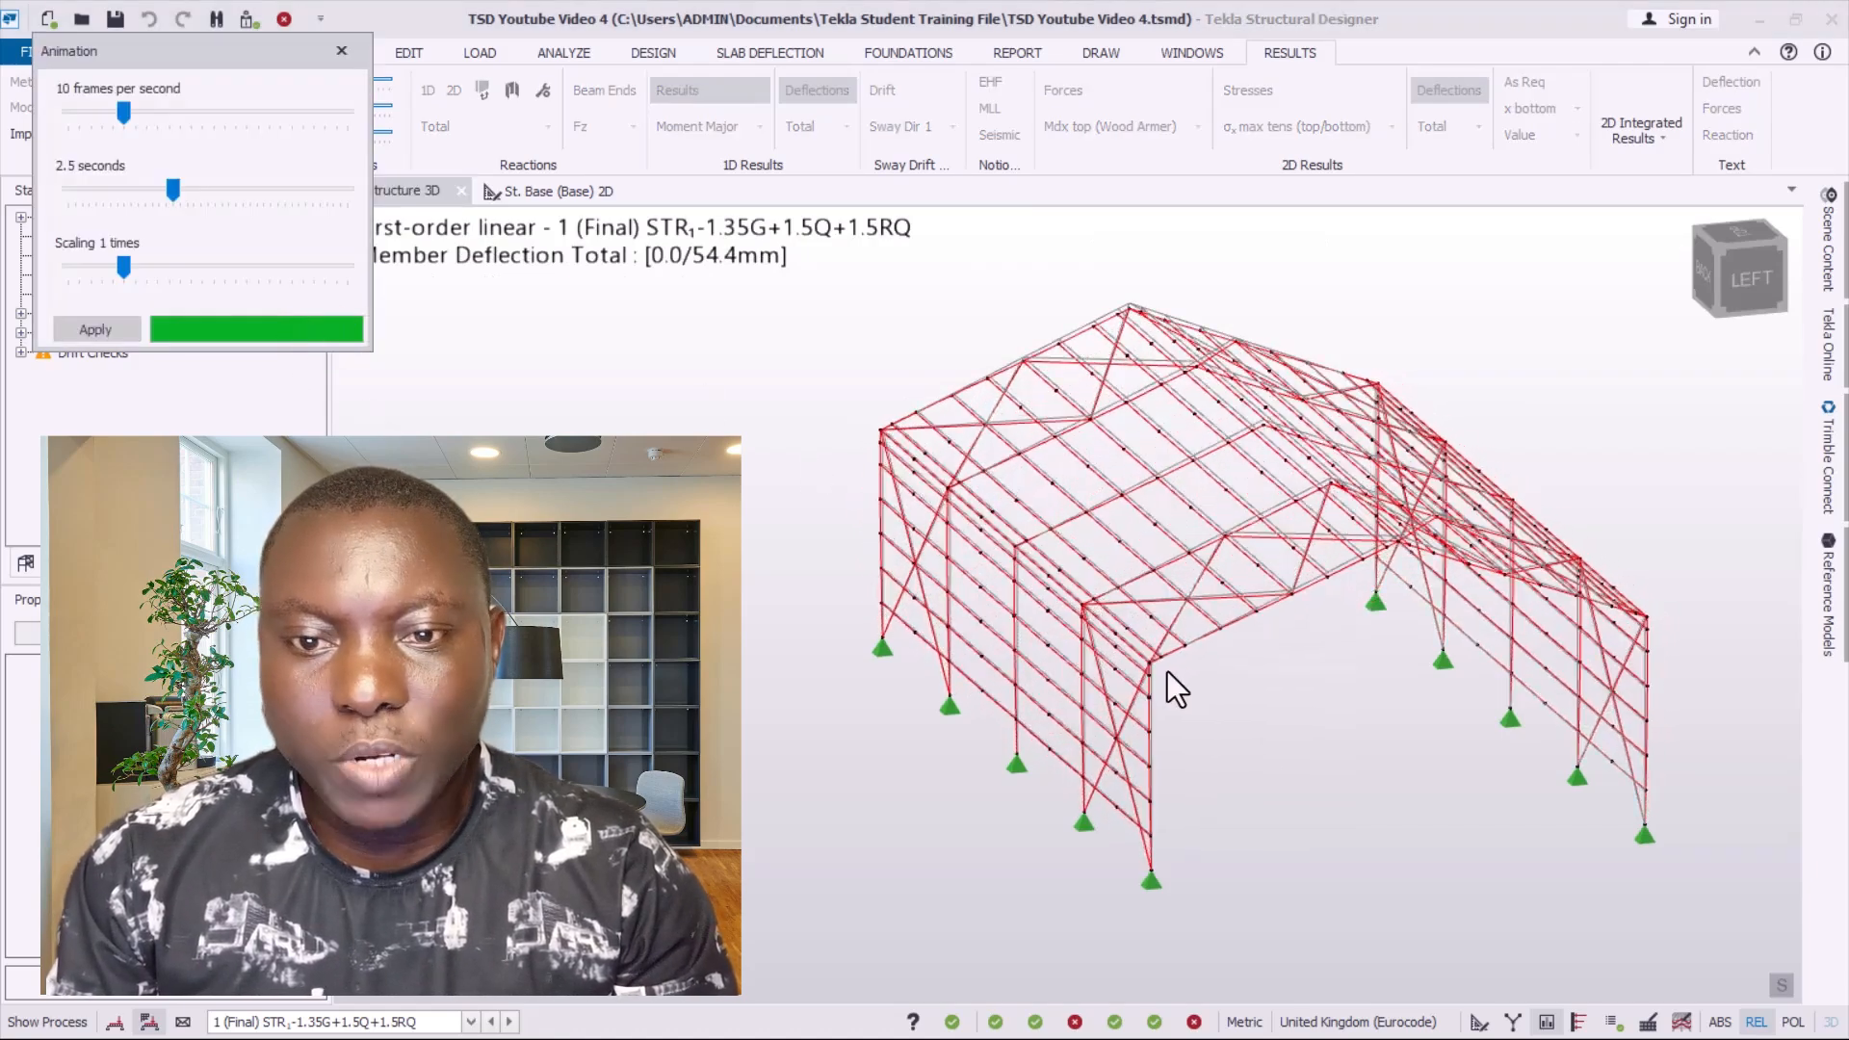
mouse_move(1169, 672)
right_down()
mouse_move(1148, 680)
mouse_move(996, 602)
mouse_move(1034, 557)
mouse_move(1200, 595)
mouse_move(1181, 682)
mouse_move(1135, 672)
mouse_move(1060, 591)
mouse_move(1117, 684)
mouse_move(1153, 687)
right_up()
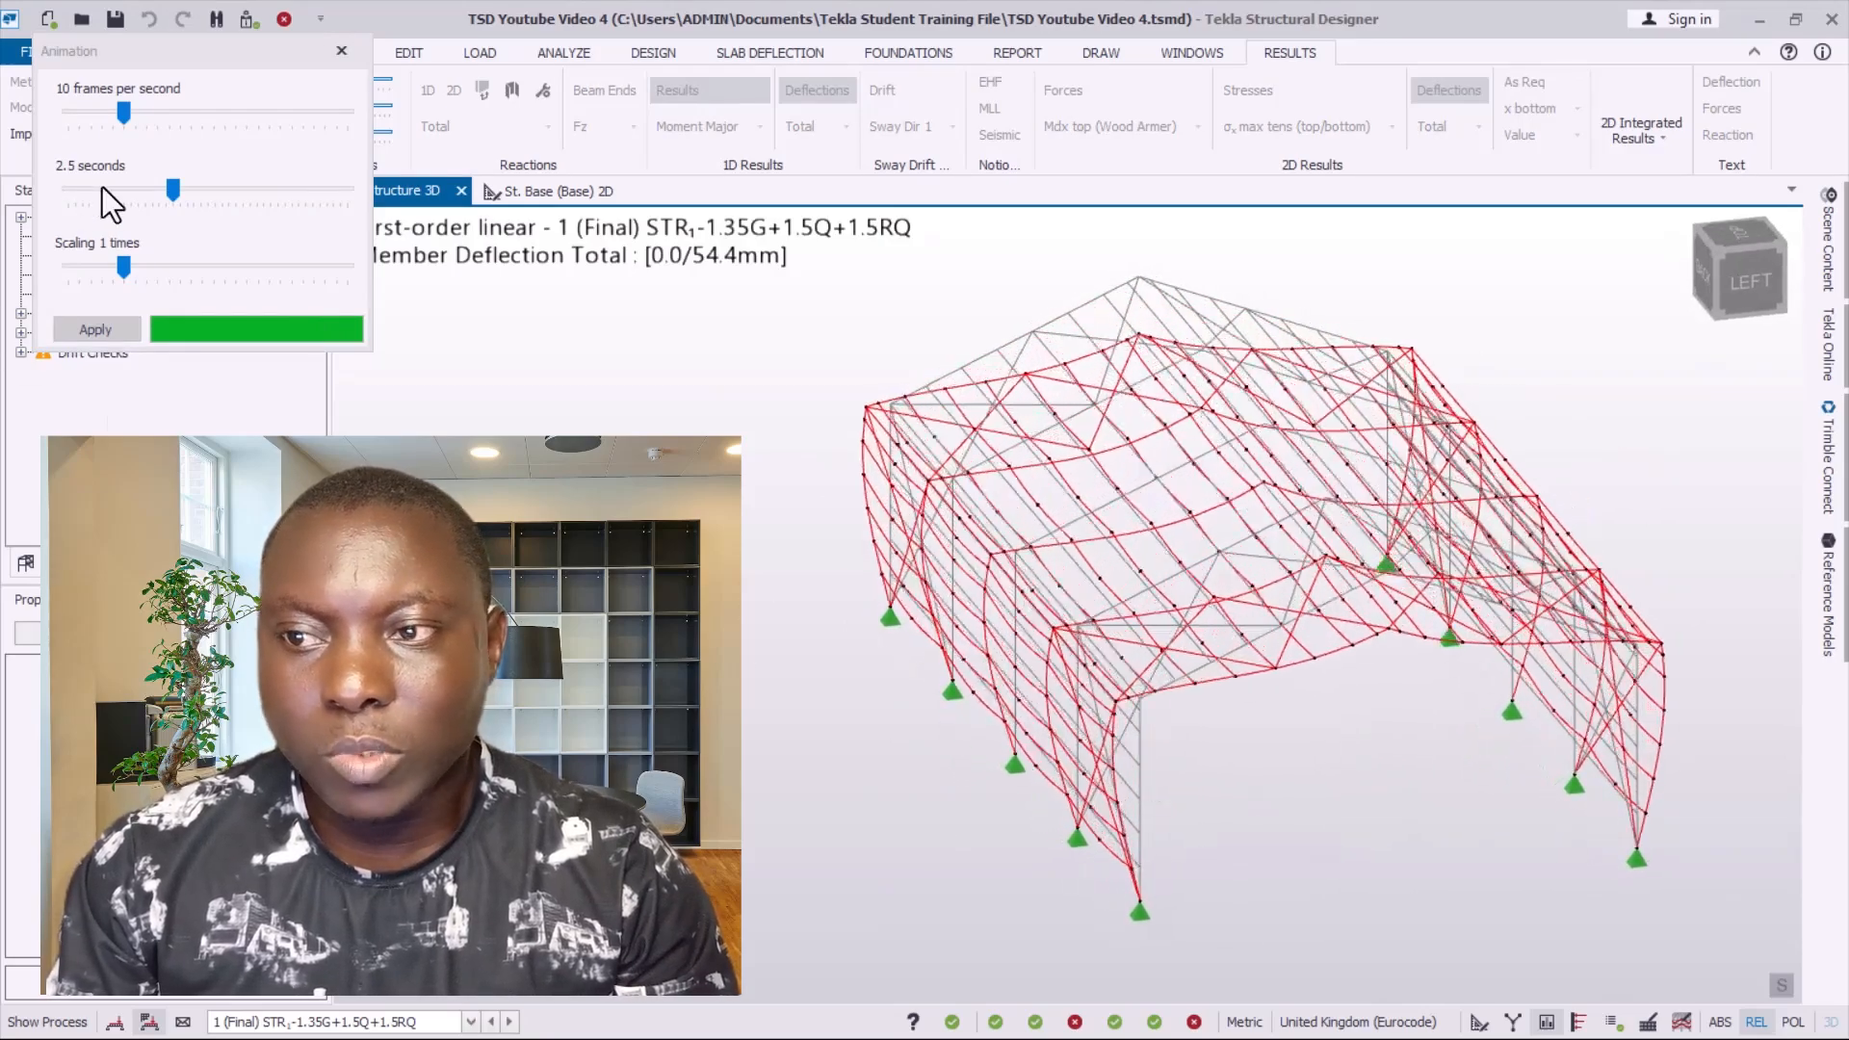
click(340, 51)
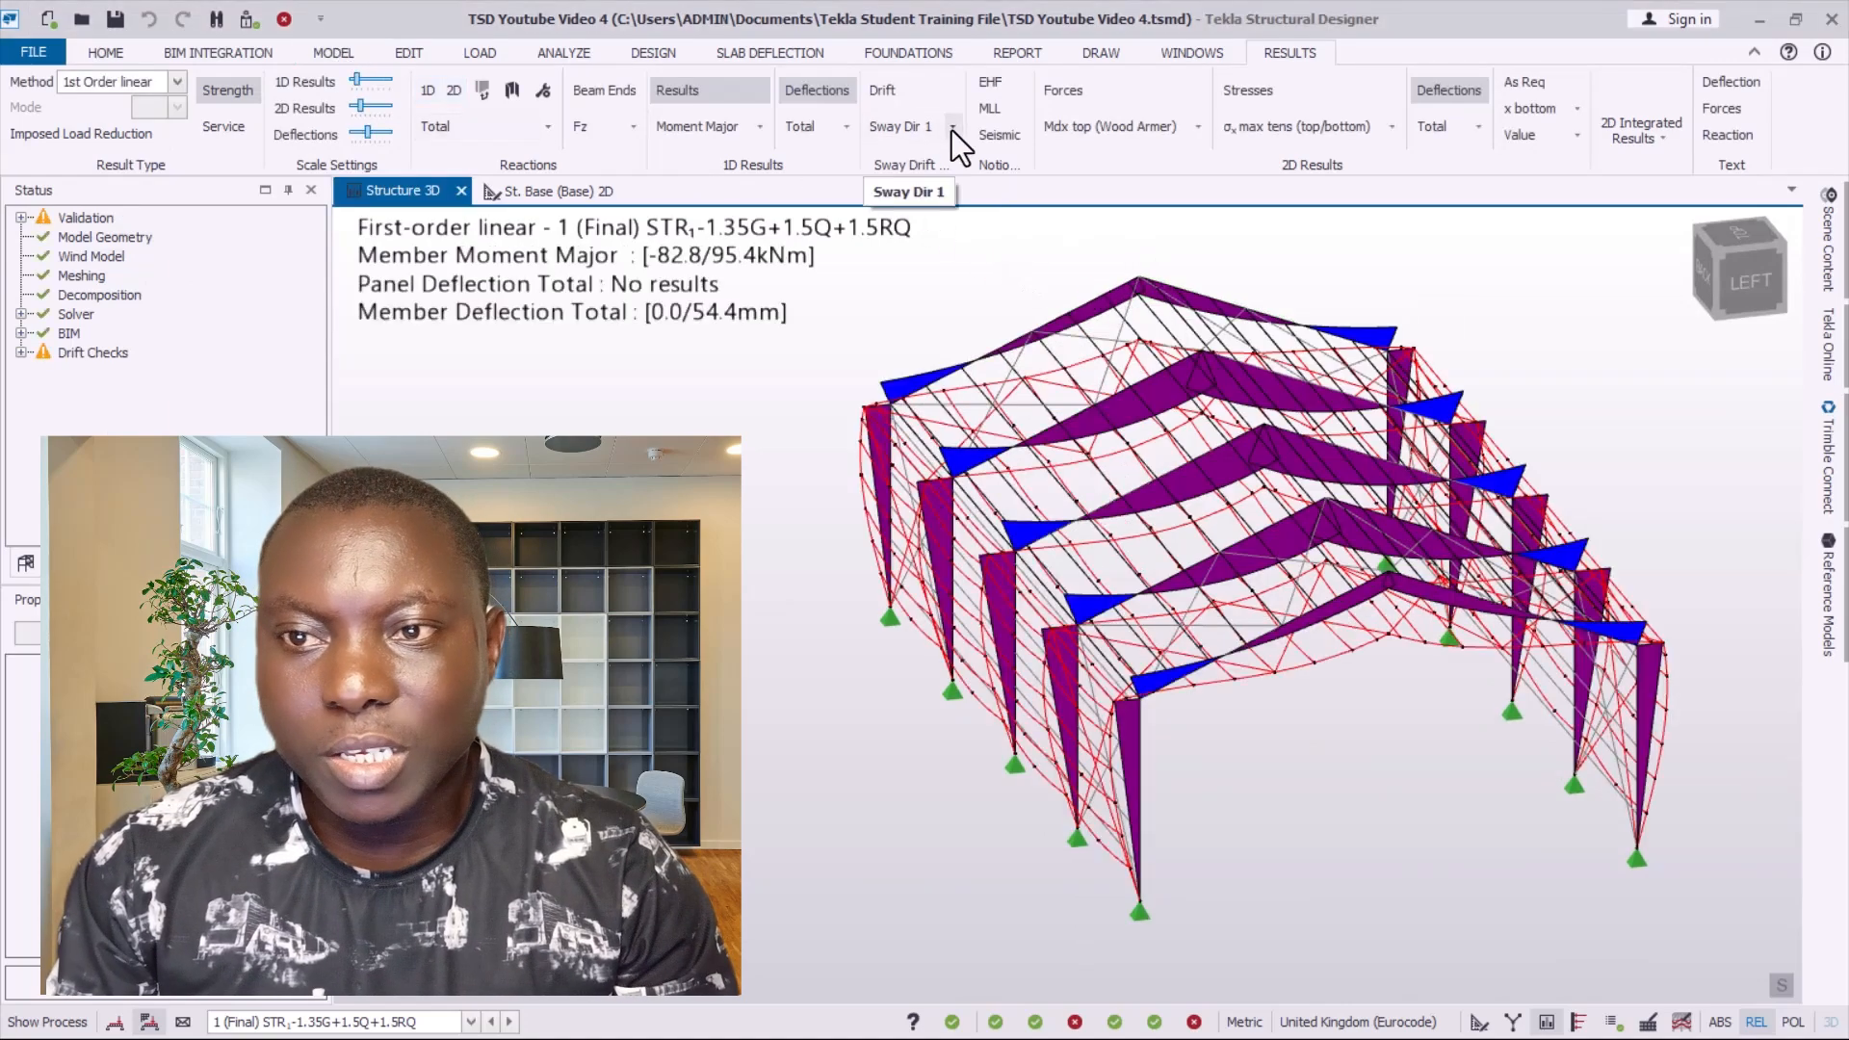
- Change the displayed 1D member results to Shear Major
click(761, 127)
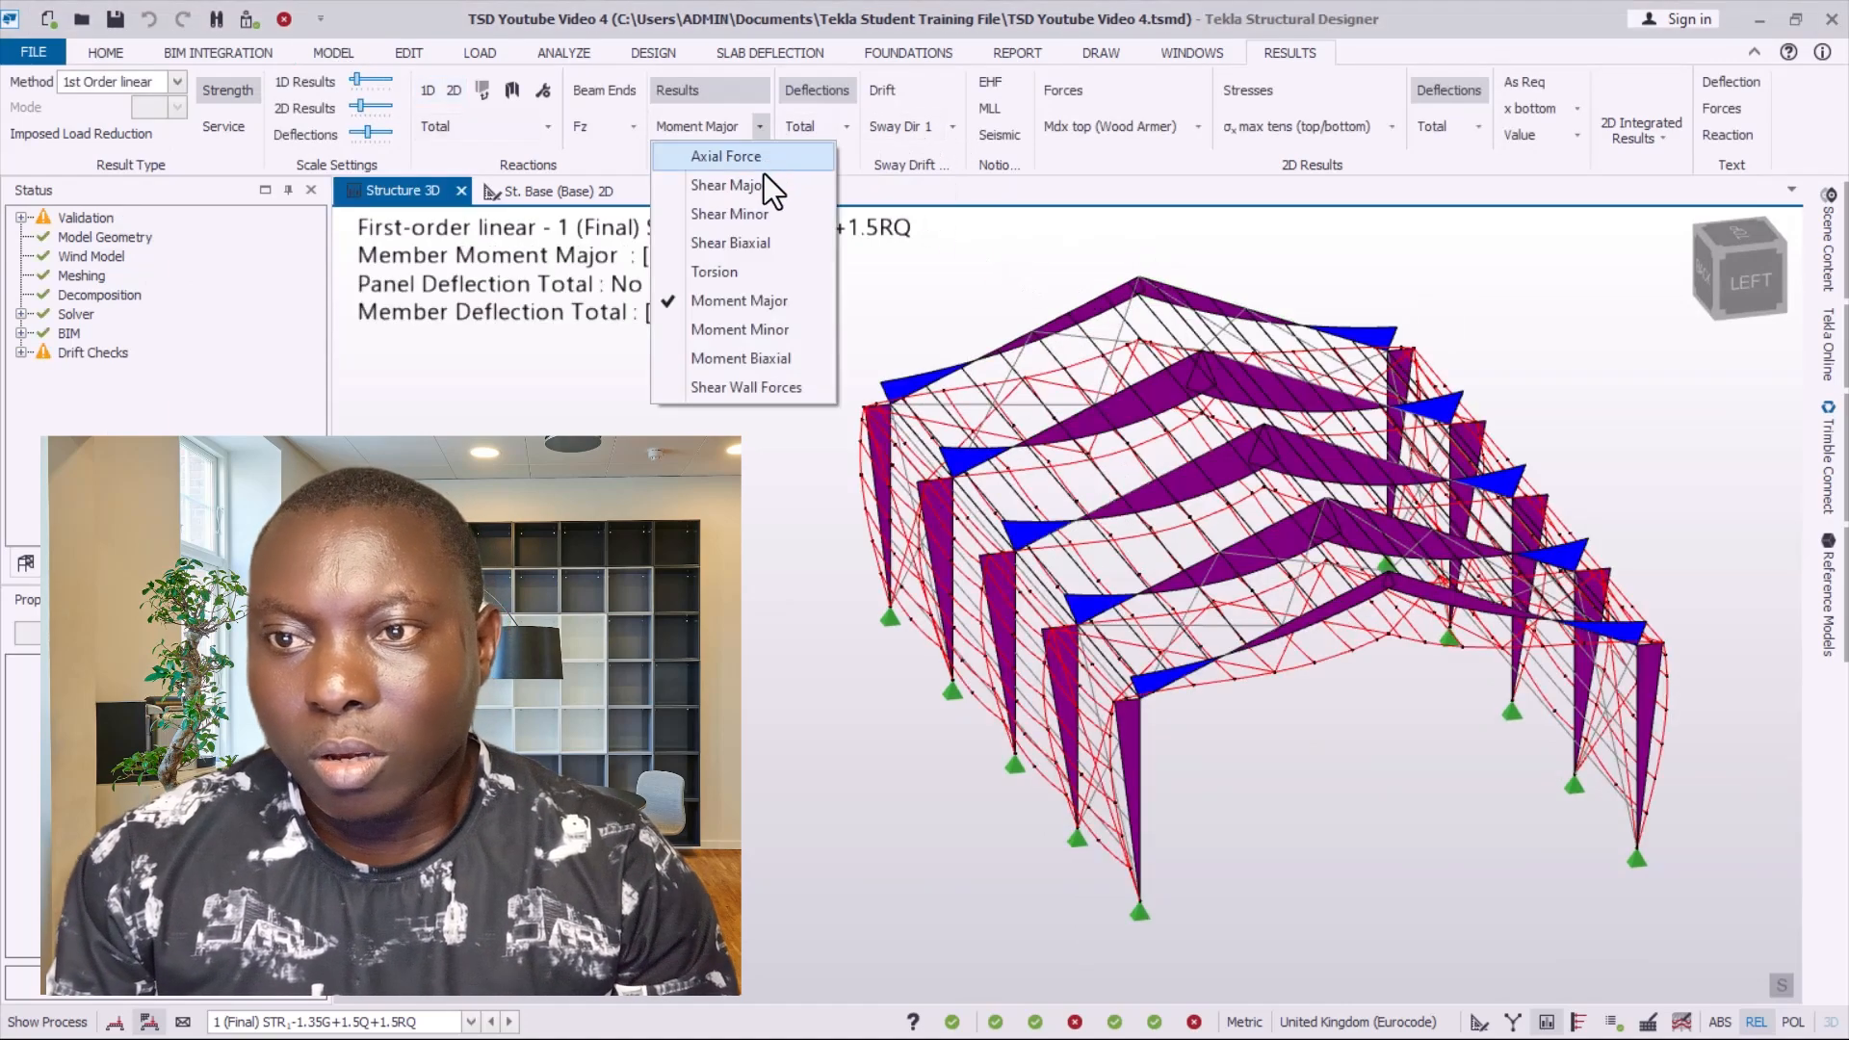
click(720, 189)
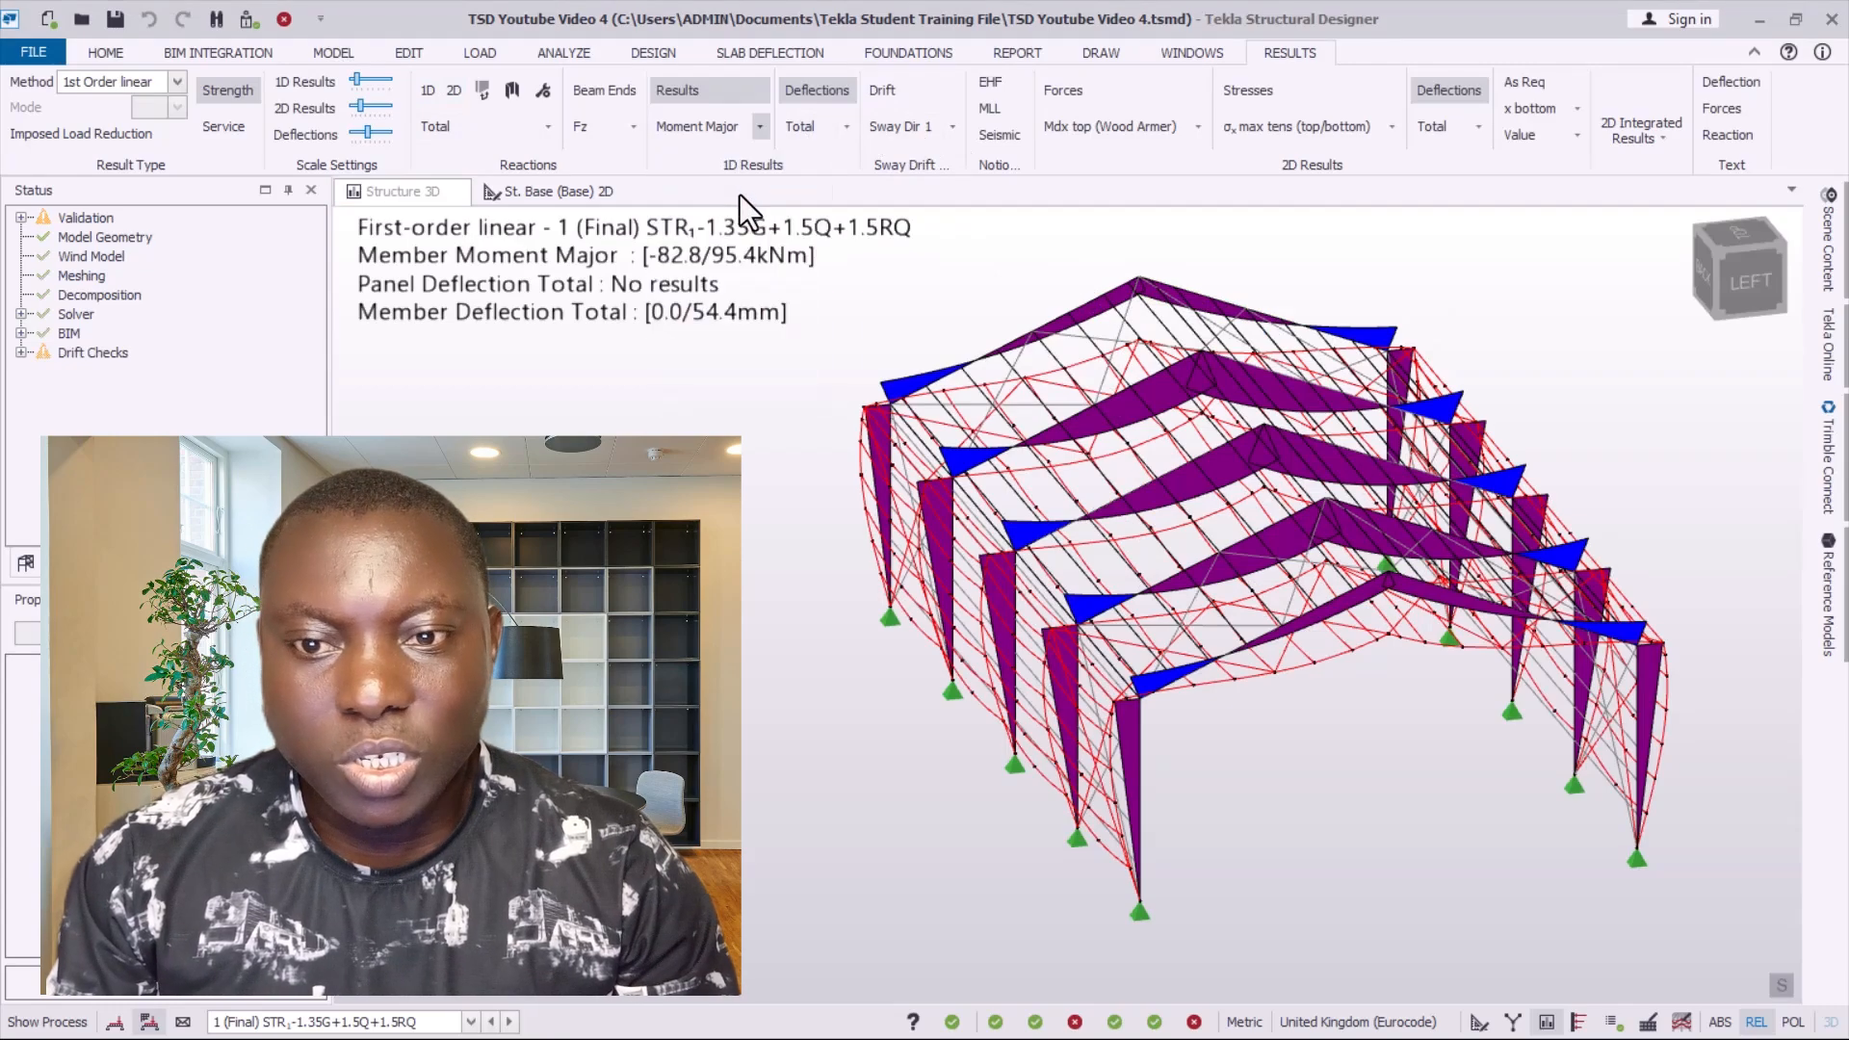
right_drag(1321, 718, 1250, 674)
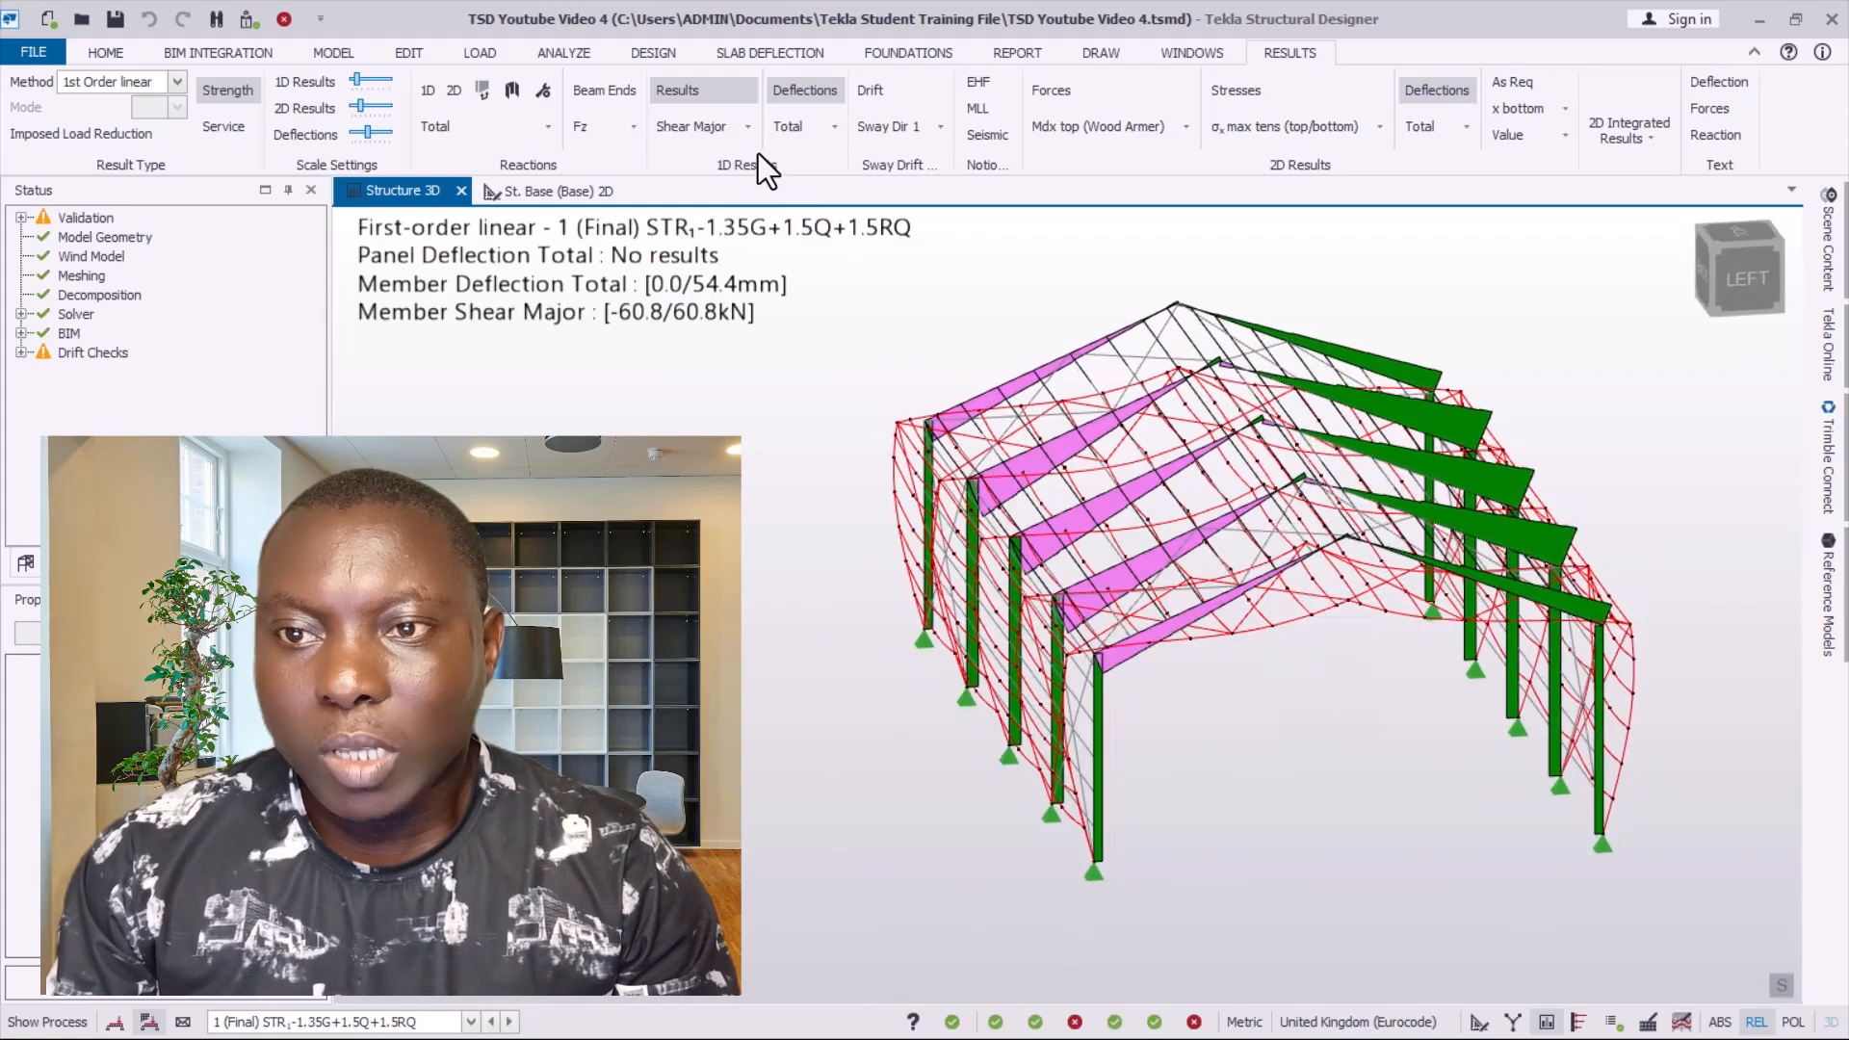
- Display the total 1D support reactions and label the model with force and reaction values
click(429, 89)
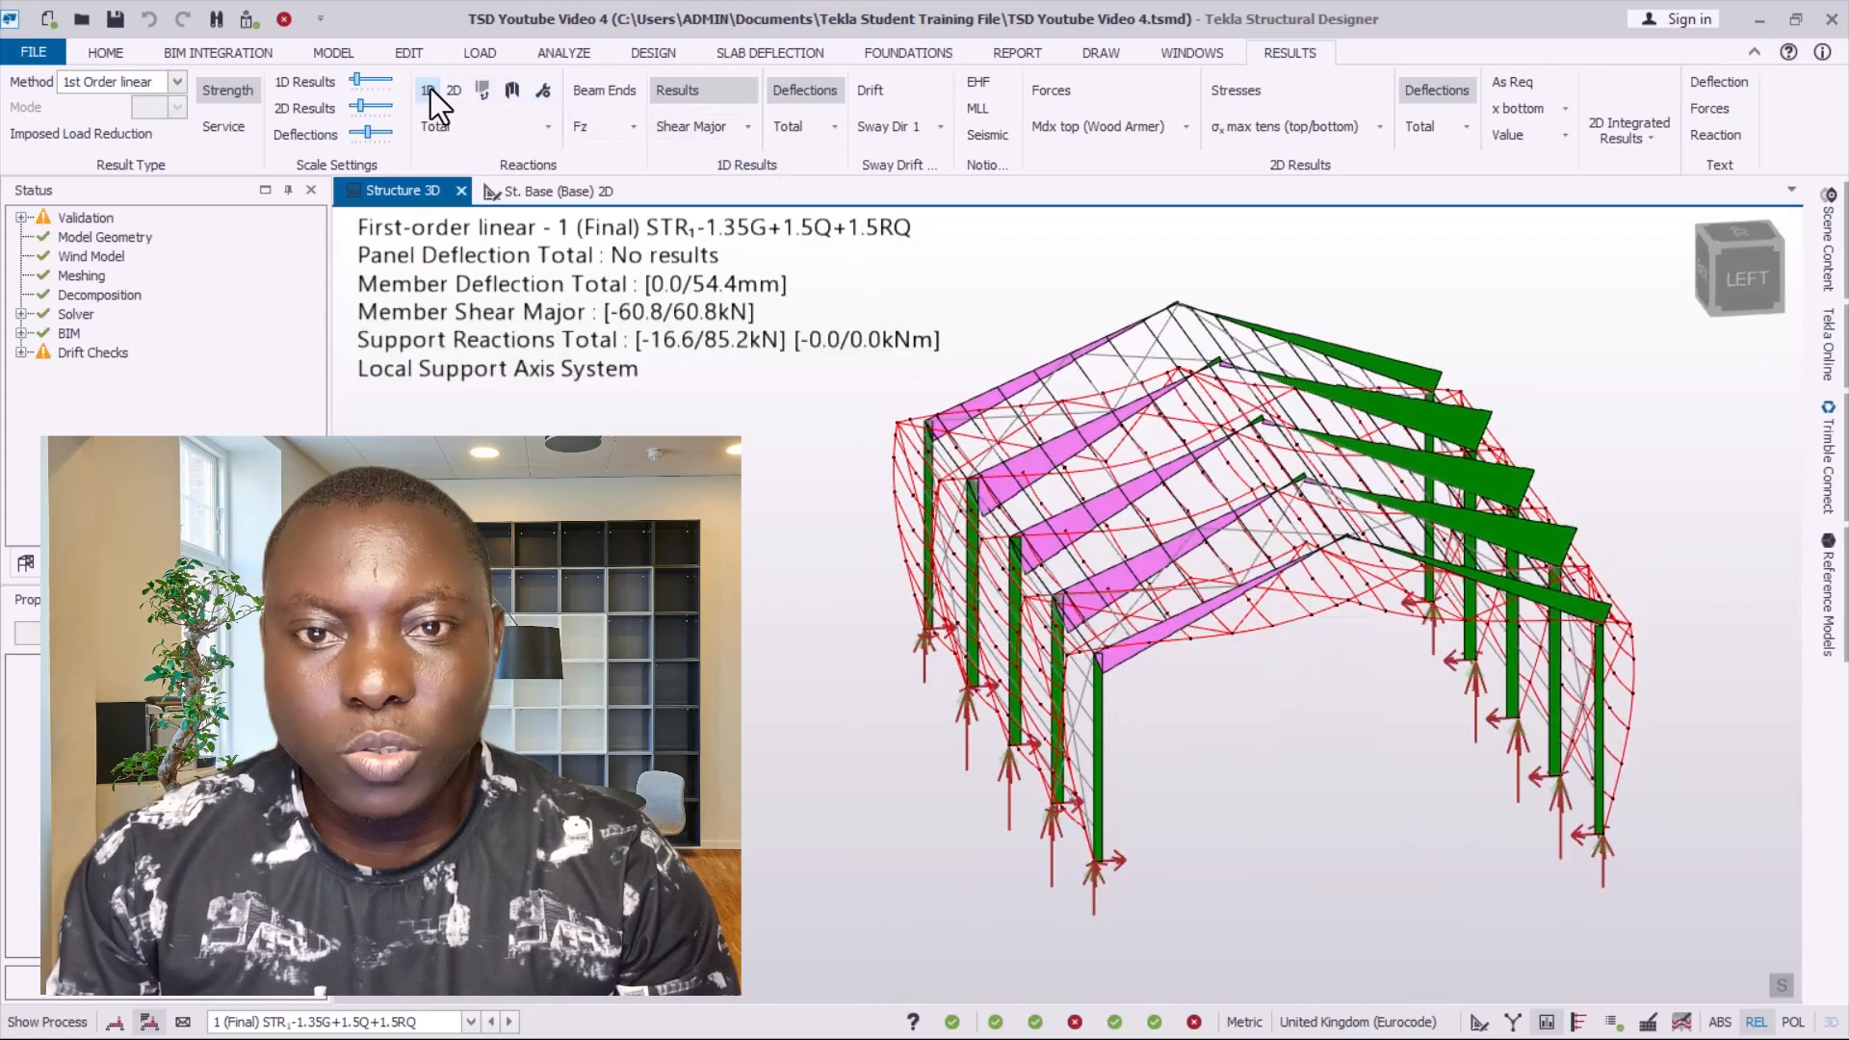
right_drag(1292, 990, 1517, 760)
right_drag(1296, 791, 1221, 845)
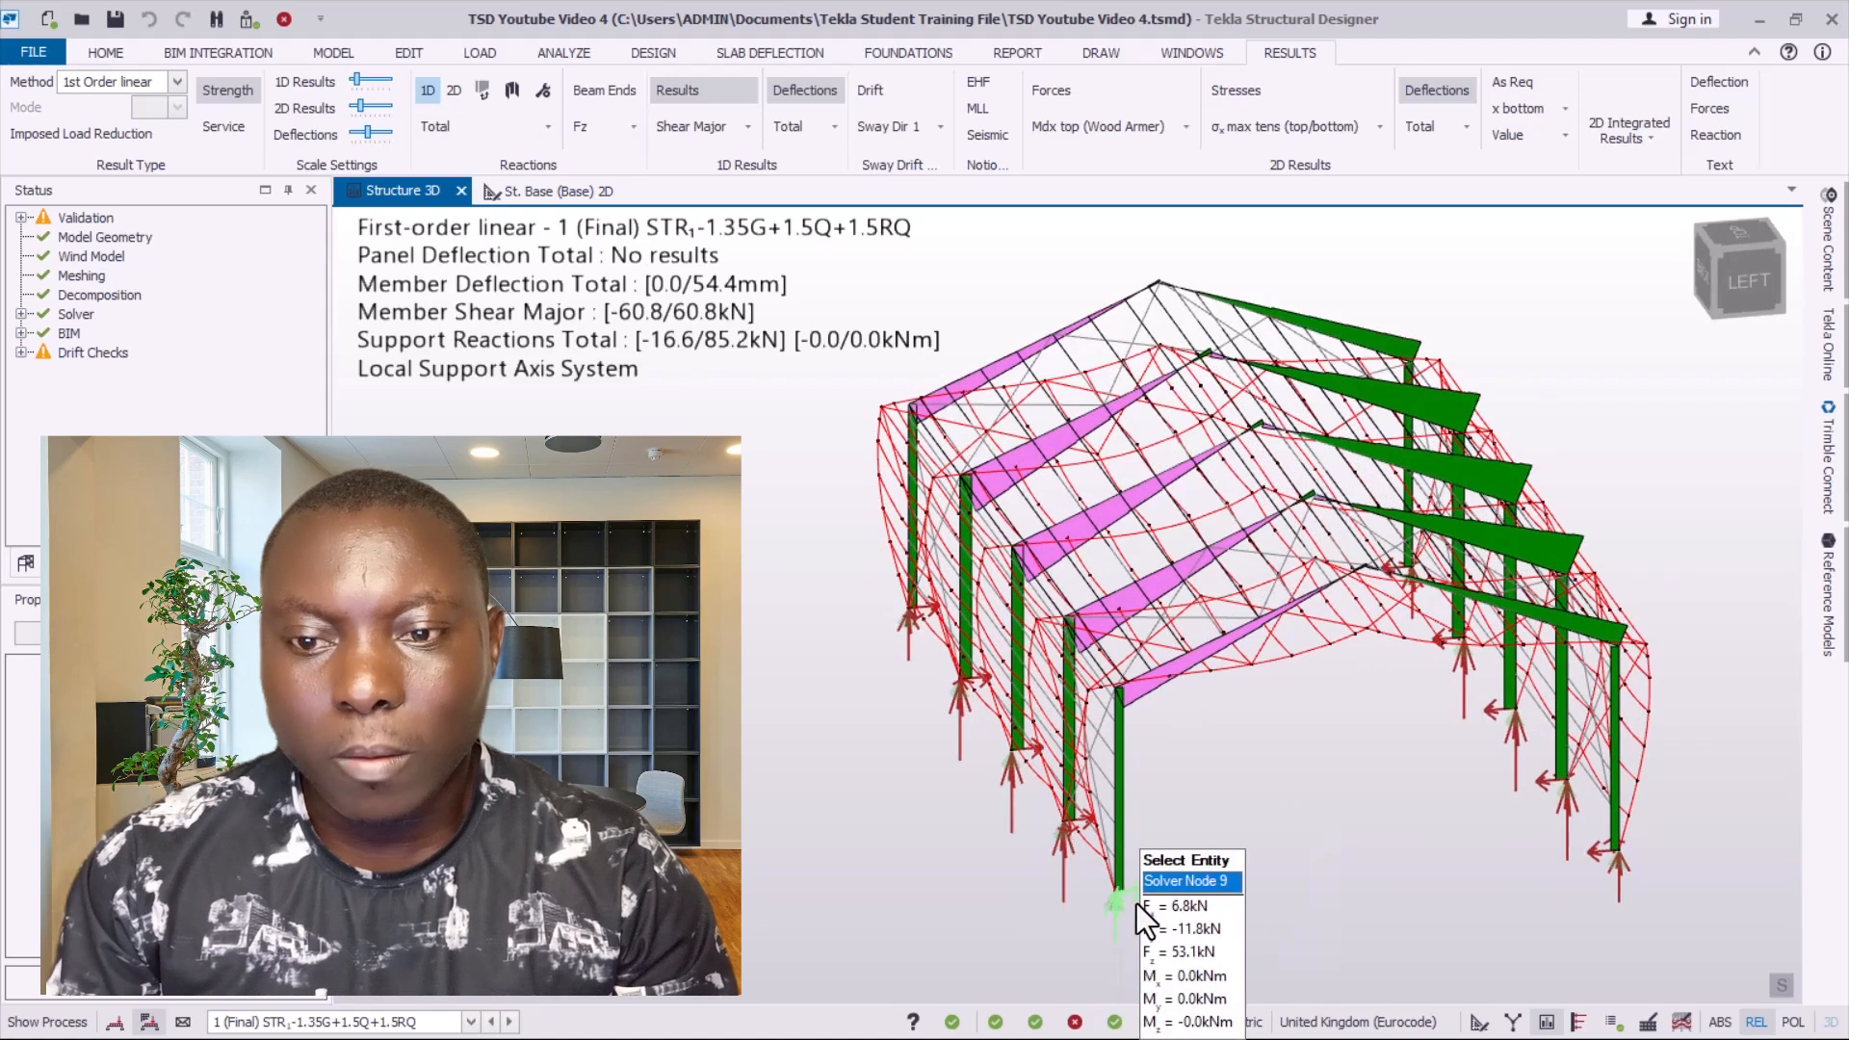
scroll(1136, 903, up, 2)
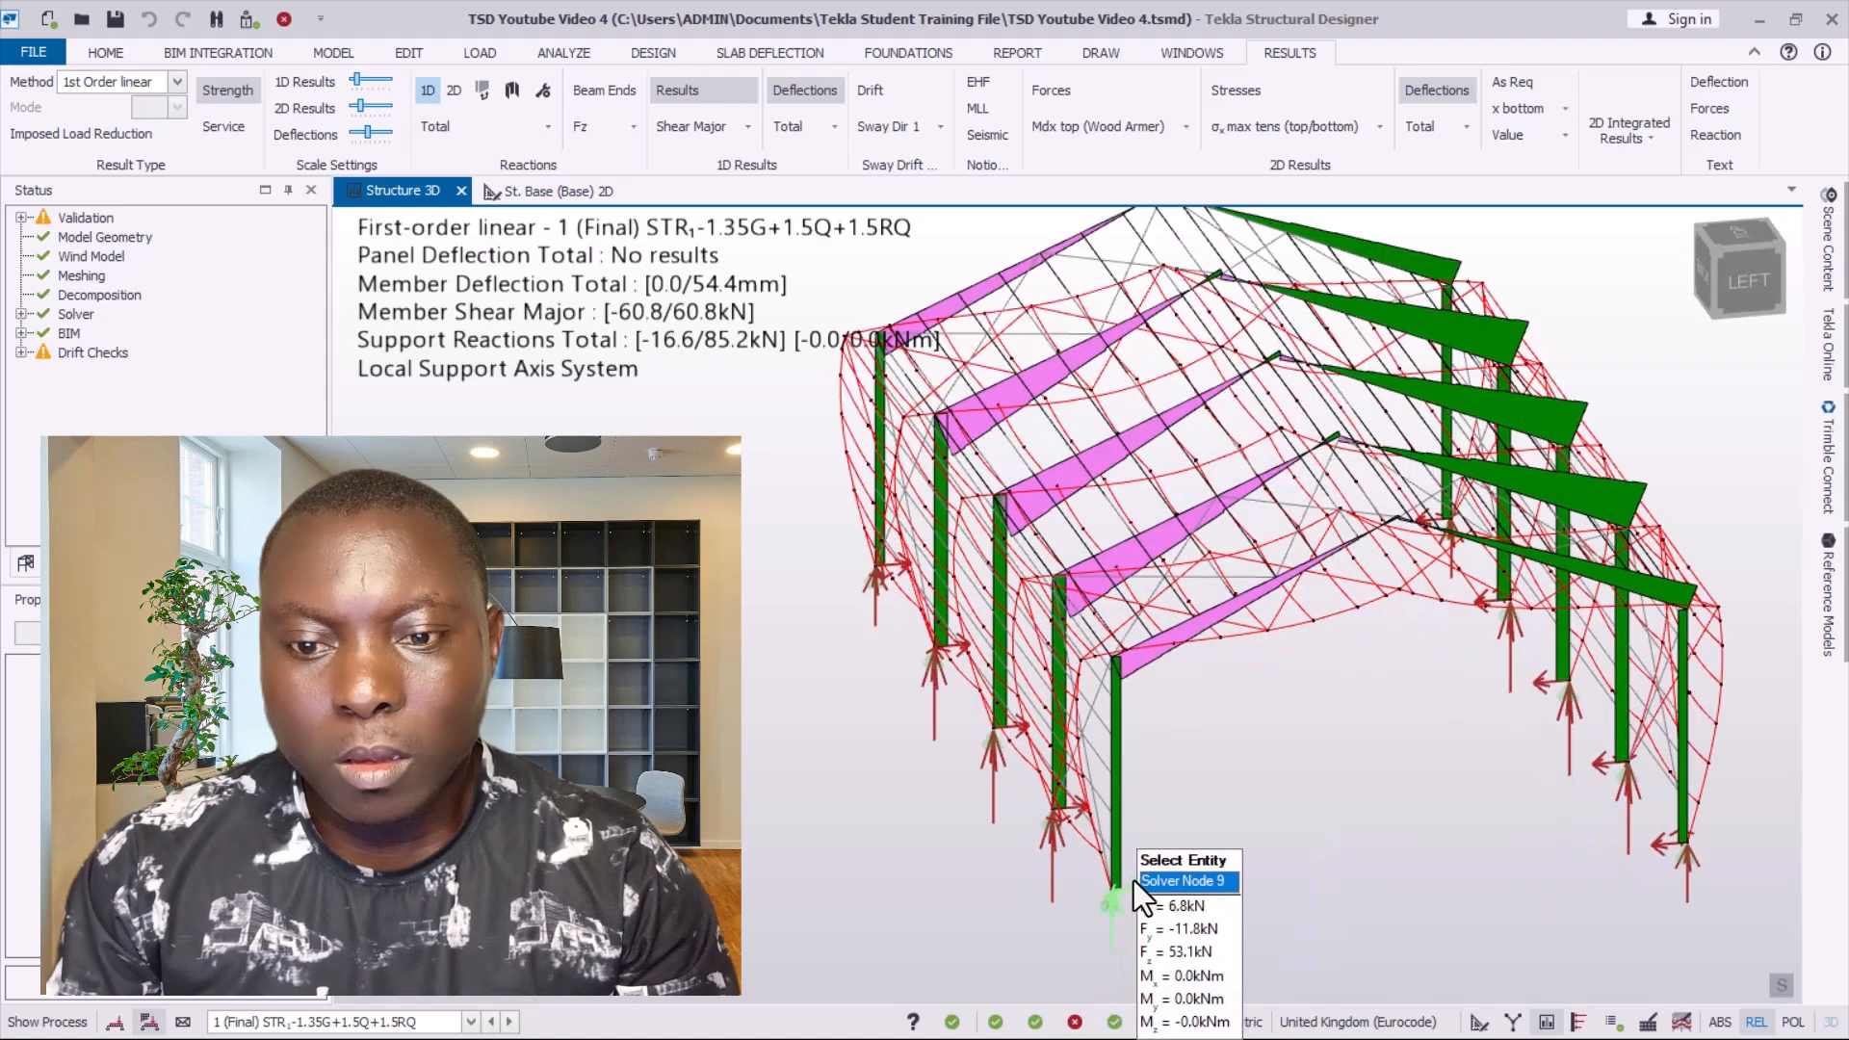
click(1709, 114)
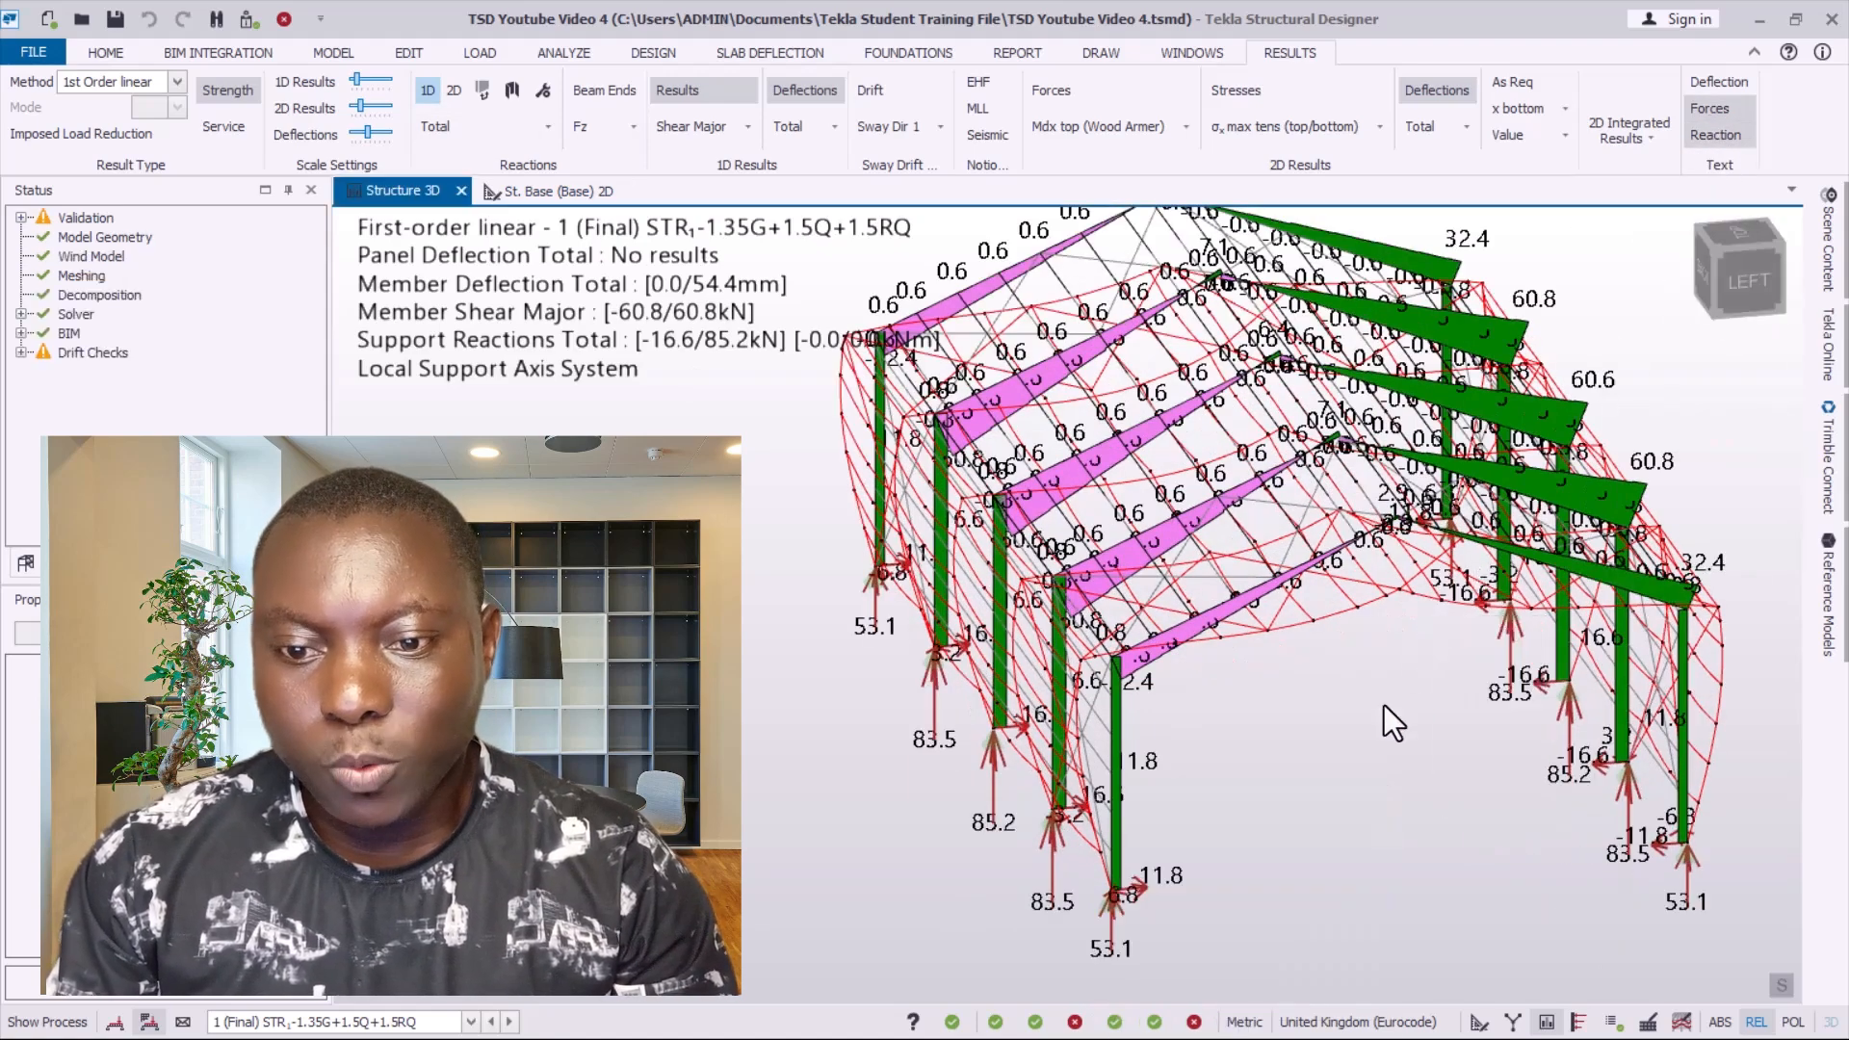
right_drag(1266, 853, 1546, 865)
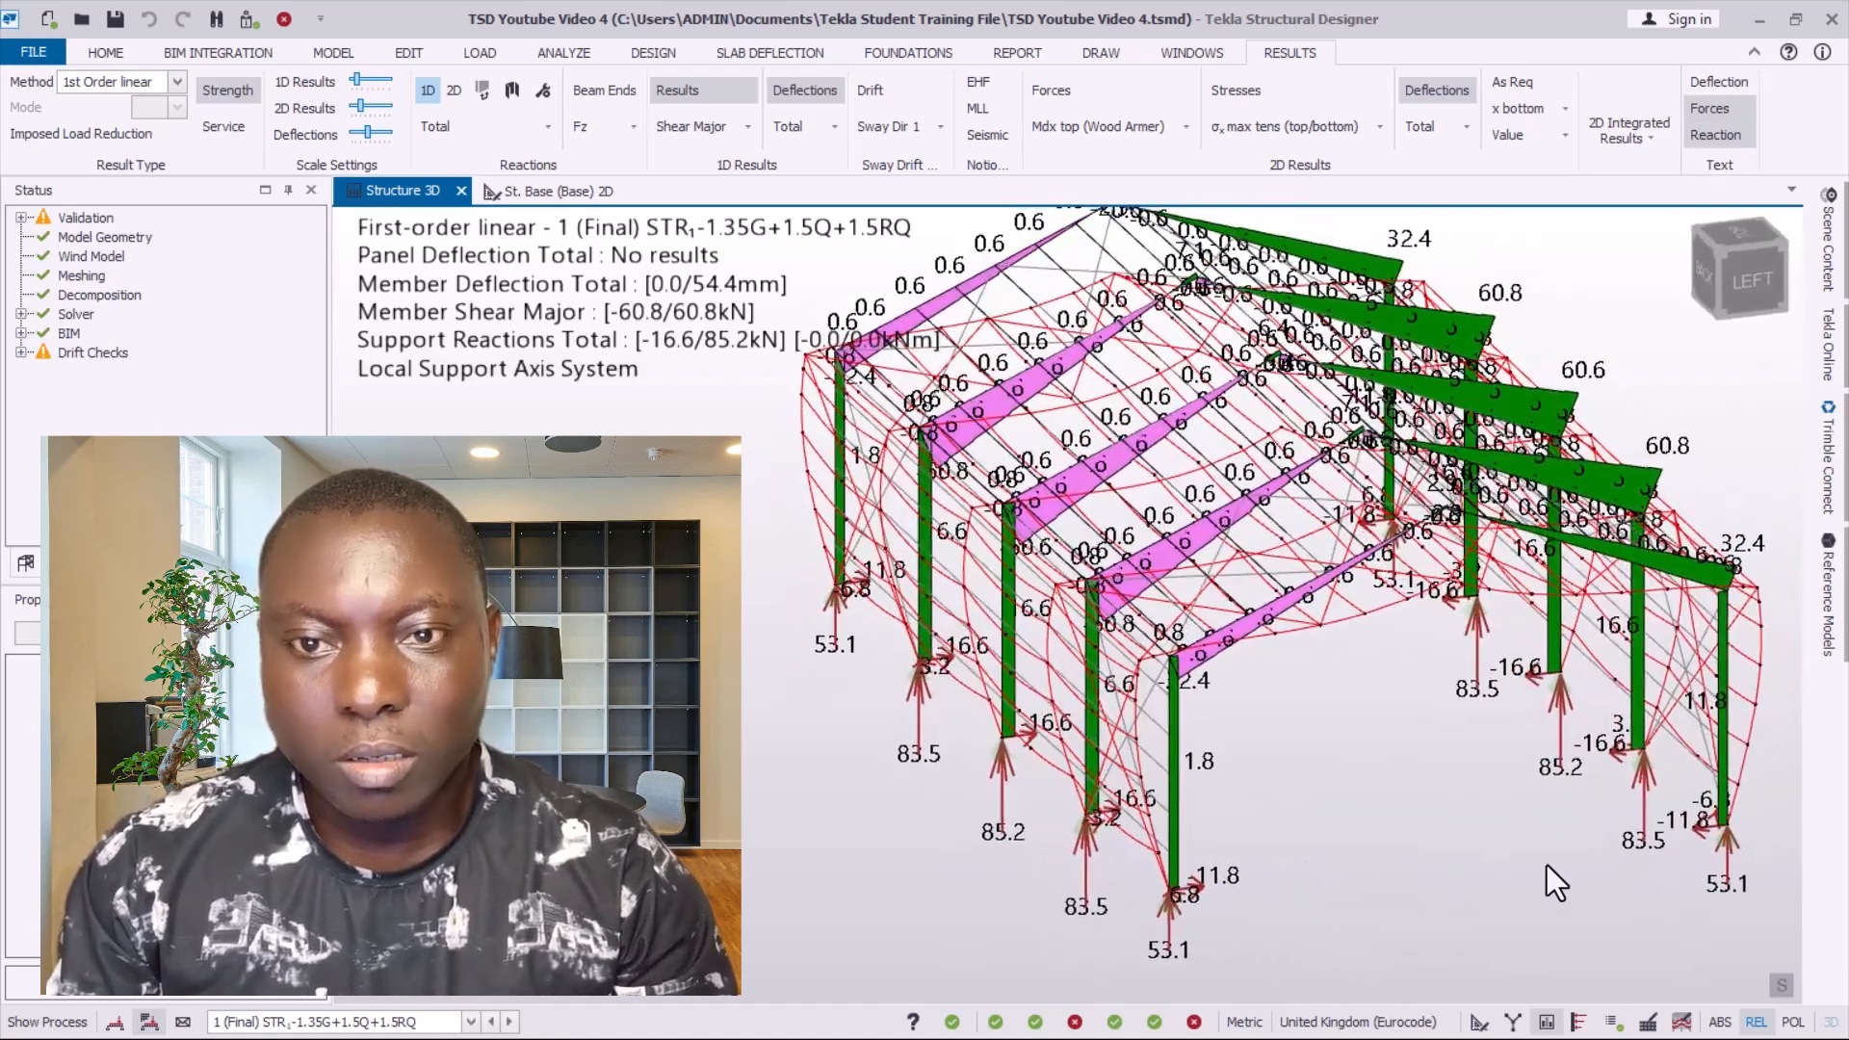
- Switch the 3D structure to the review view and examine the design status of its members
click(656, 52)
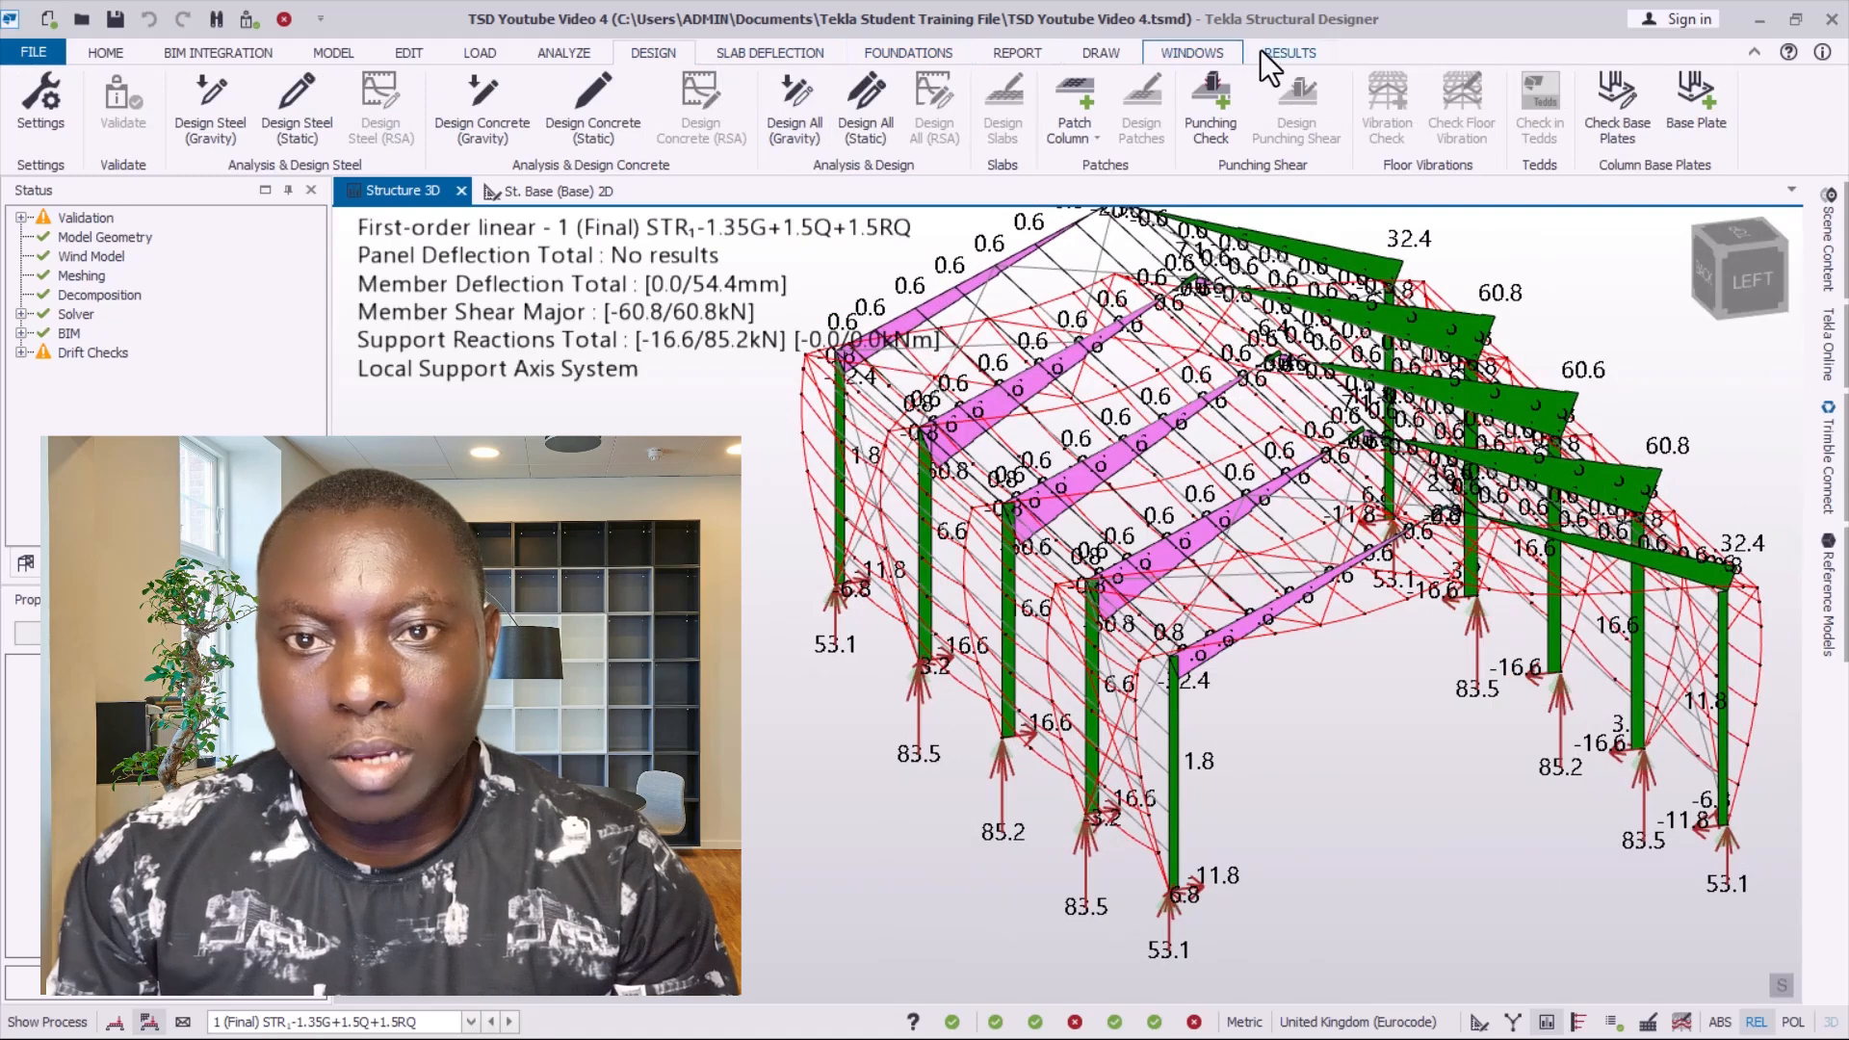
click(1612, 1025)
scroll(1423, 792, down, 1)
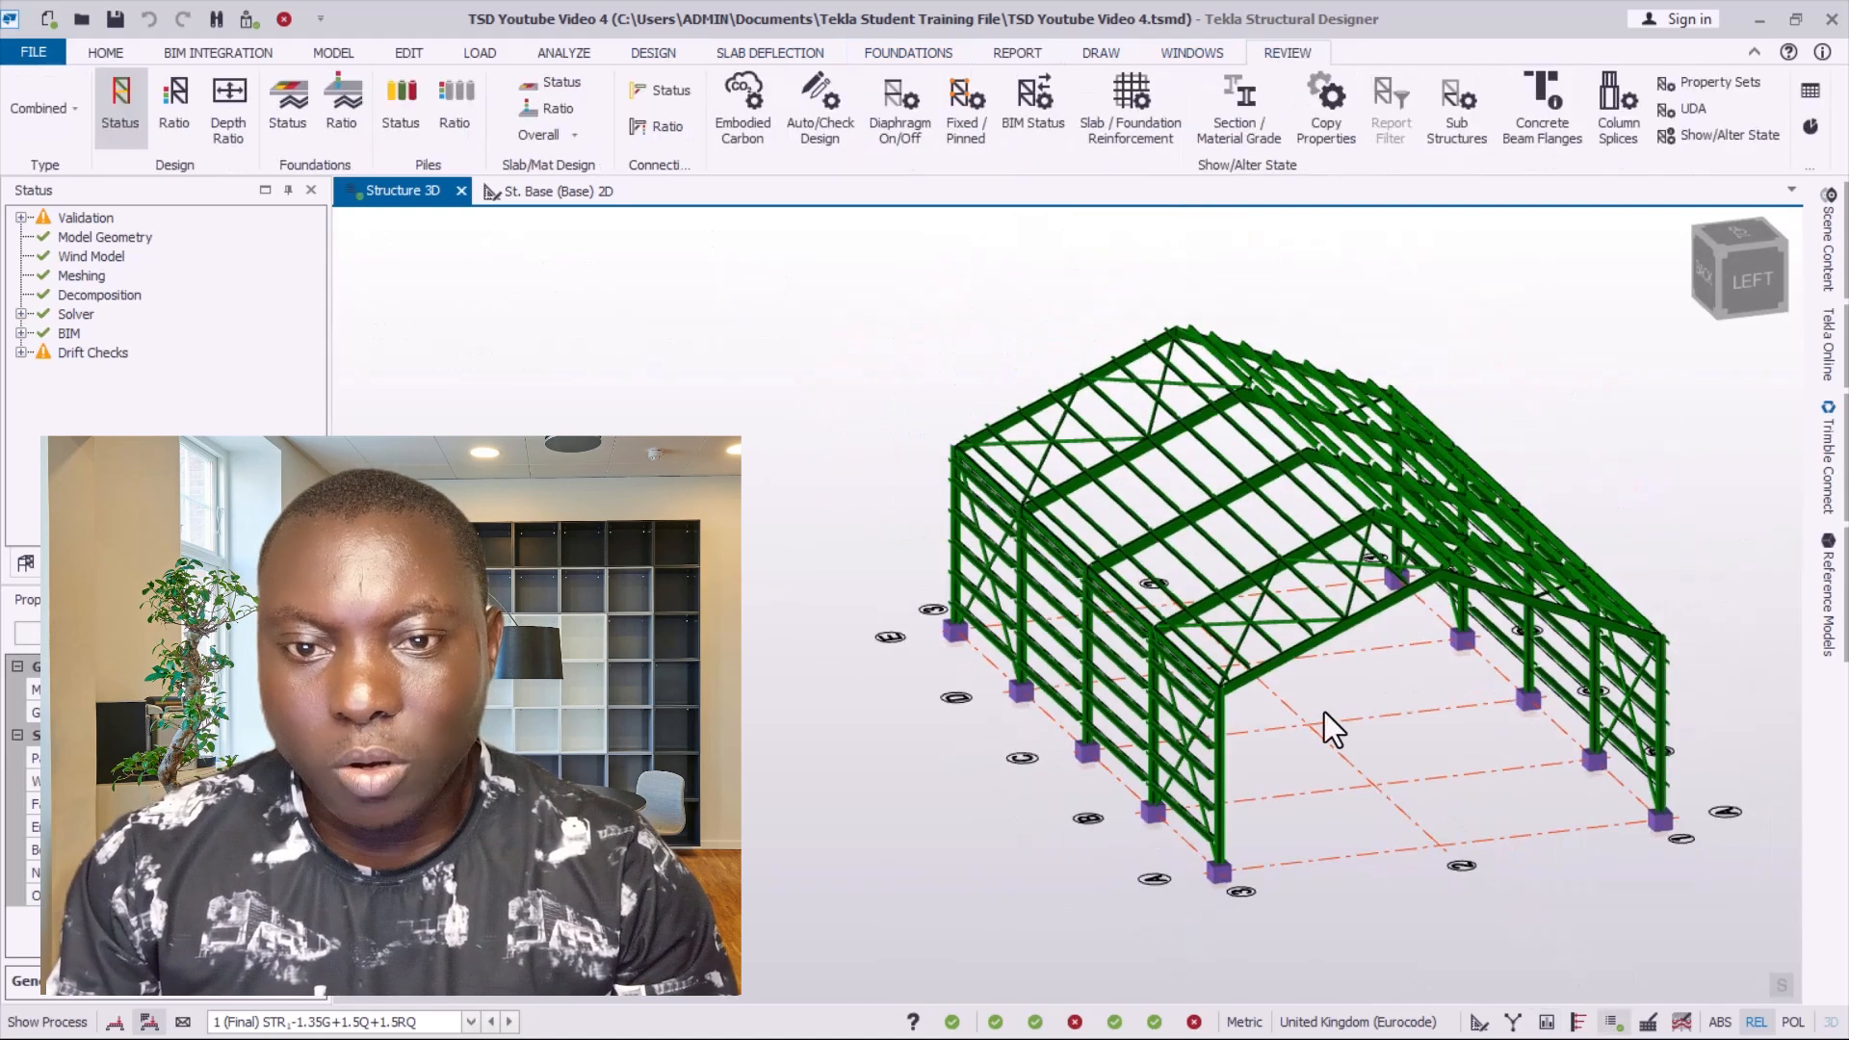
right_drag(1325, 713, 1389, 686)
scroll(1295, 445, up, 2)
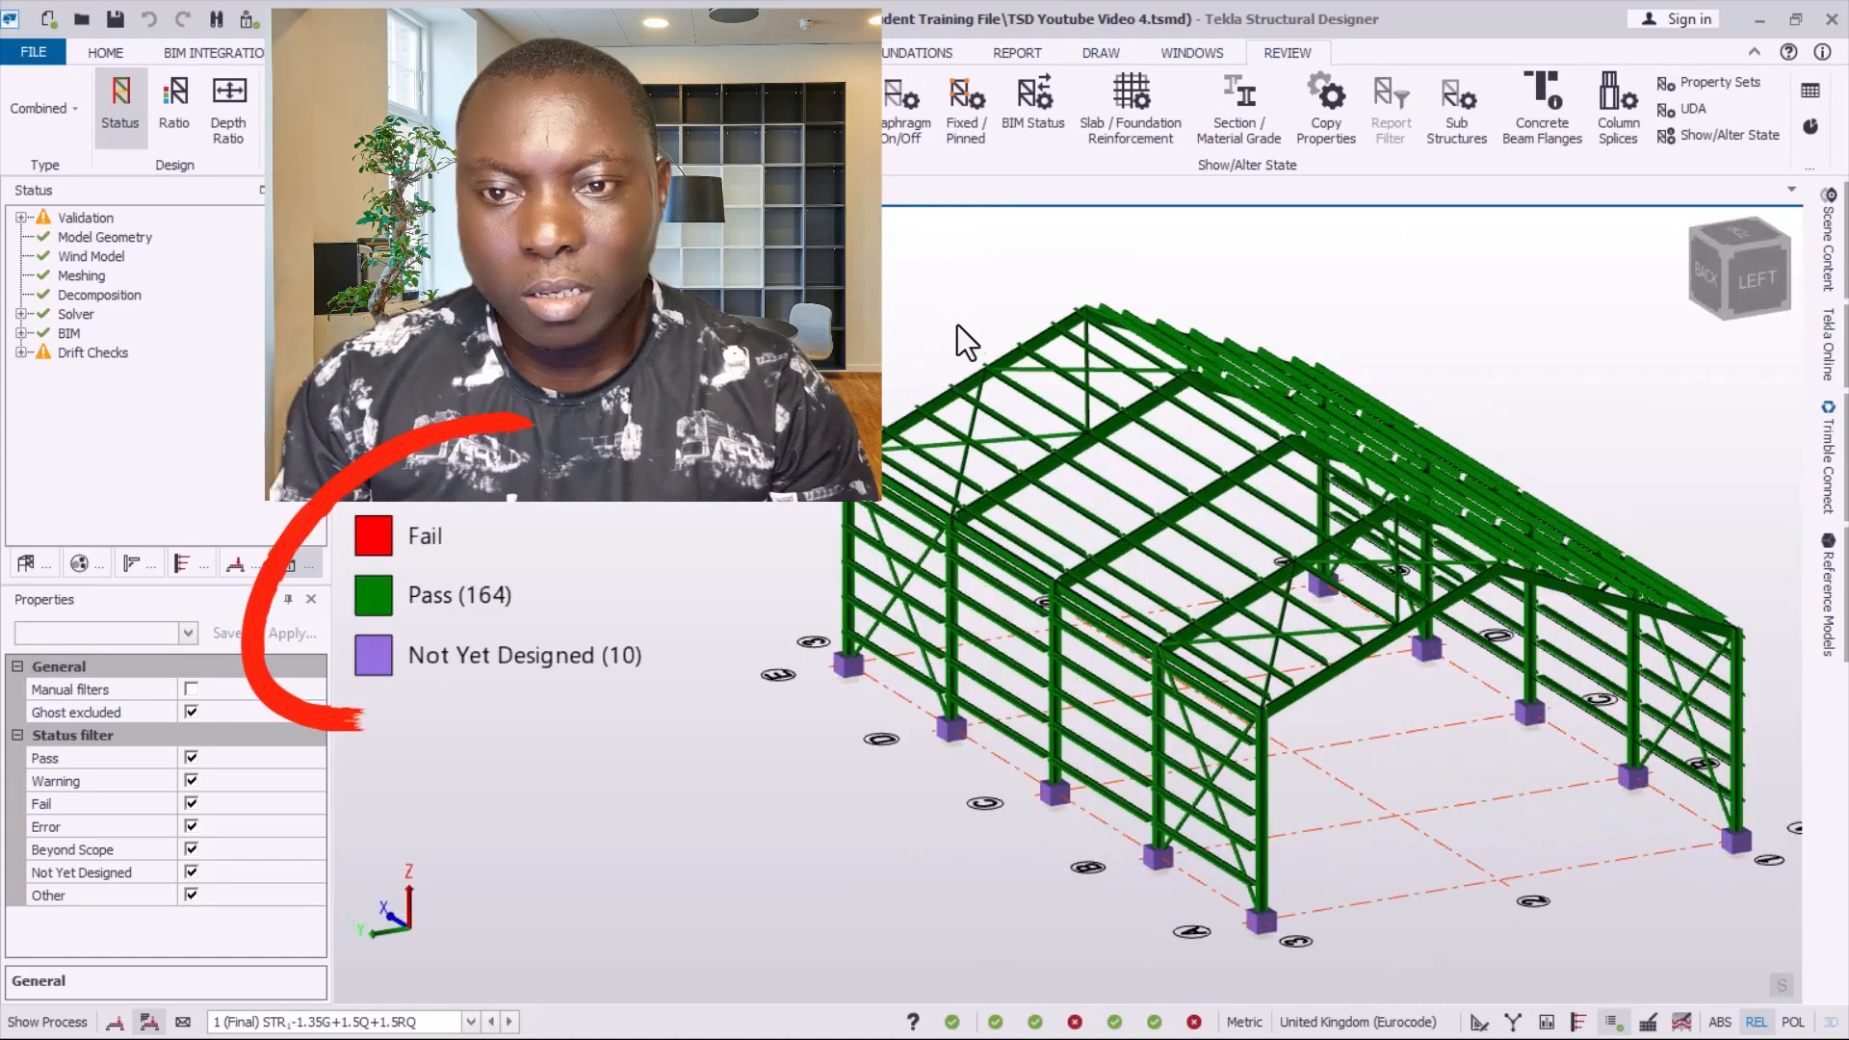
scroll(1262, 673, down, 2)
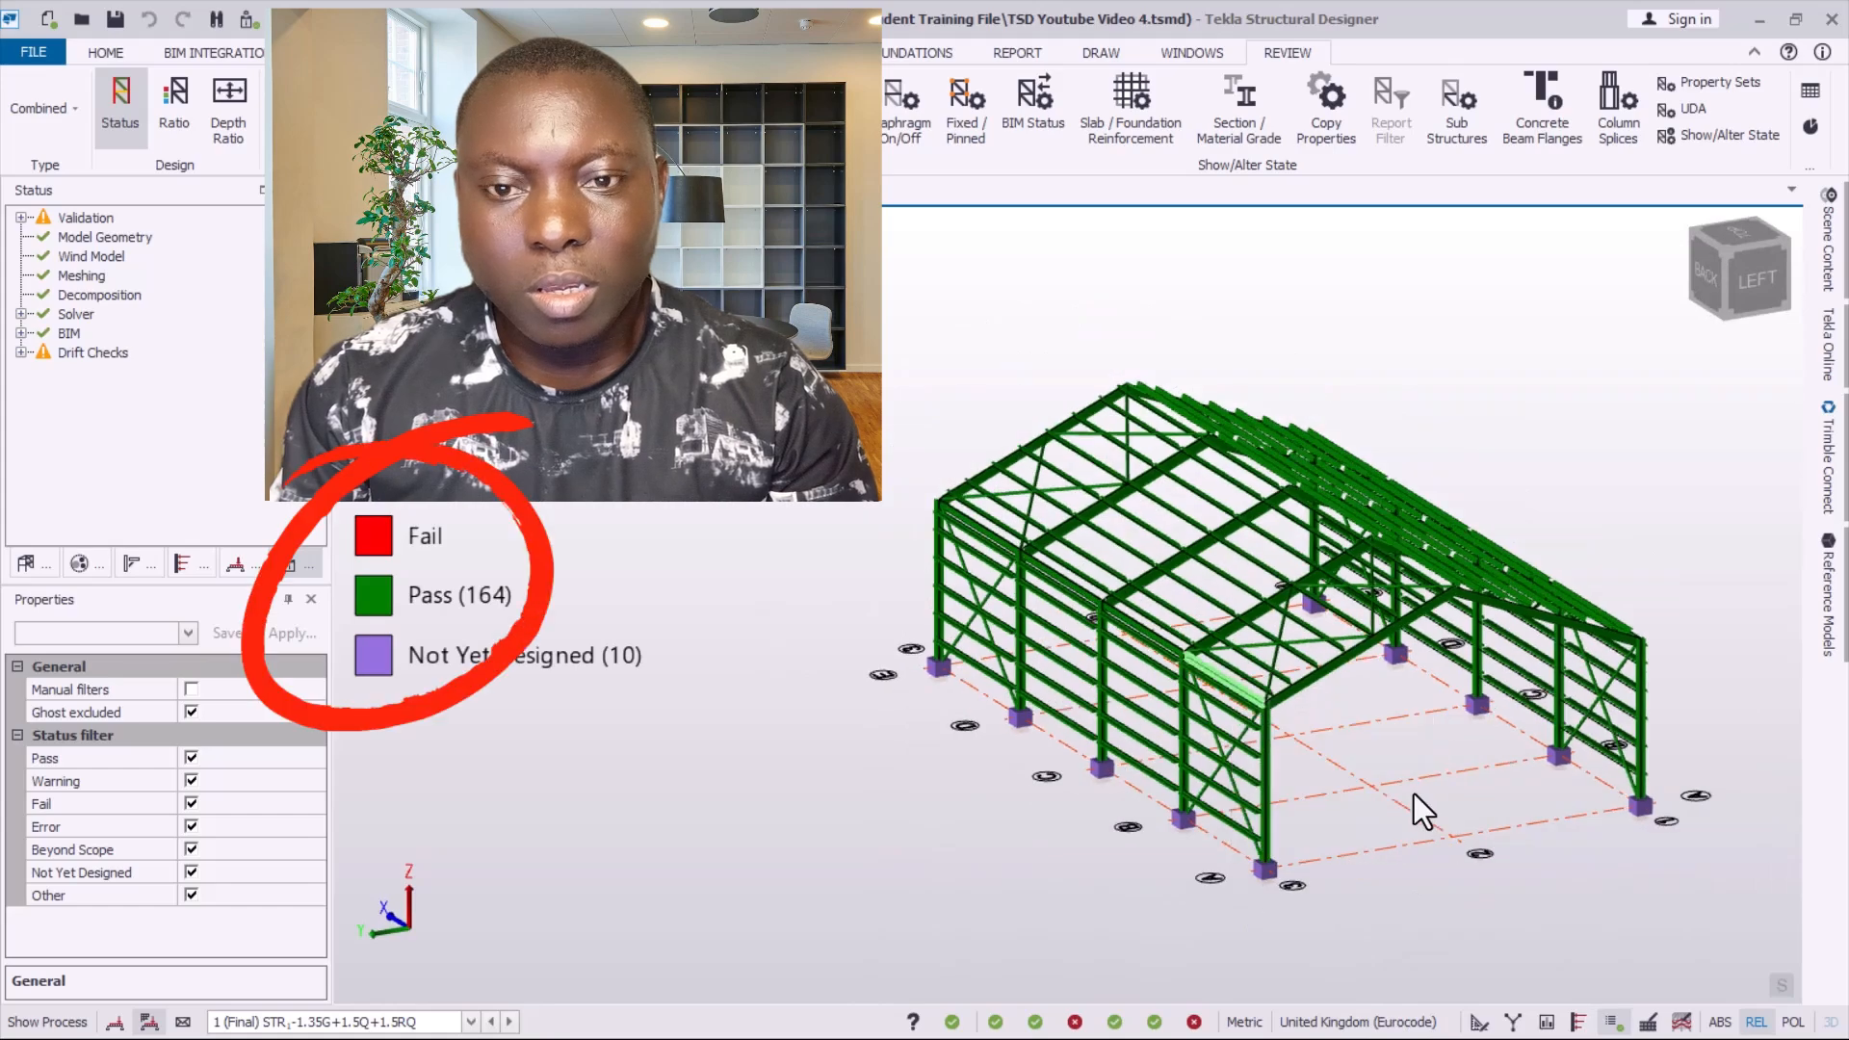
mouse_move(1414, 794)
right_down()
mouse_move(1332, 782)
mouse_move(1152, 819)
mouse_move(811, 775)
mouse_move(1038, 813)
mouse_move(1491, 805)
mouse_move(1441, 715)
mouse_move(1284, 728)
right_up()
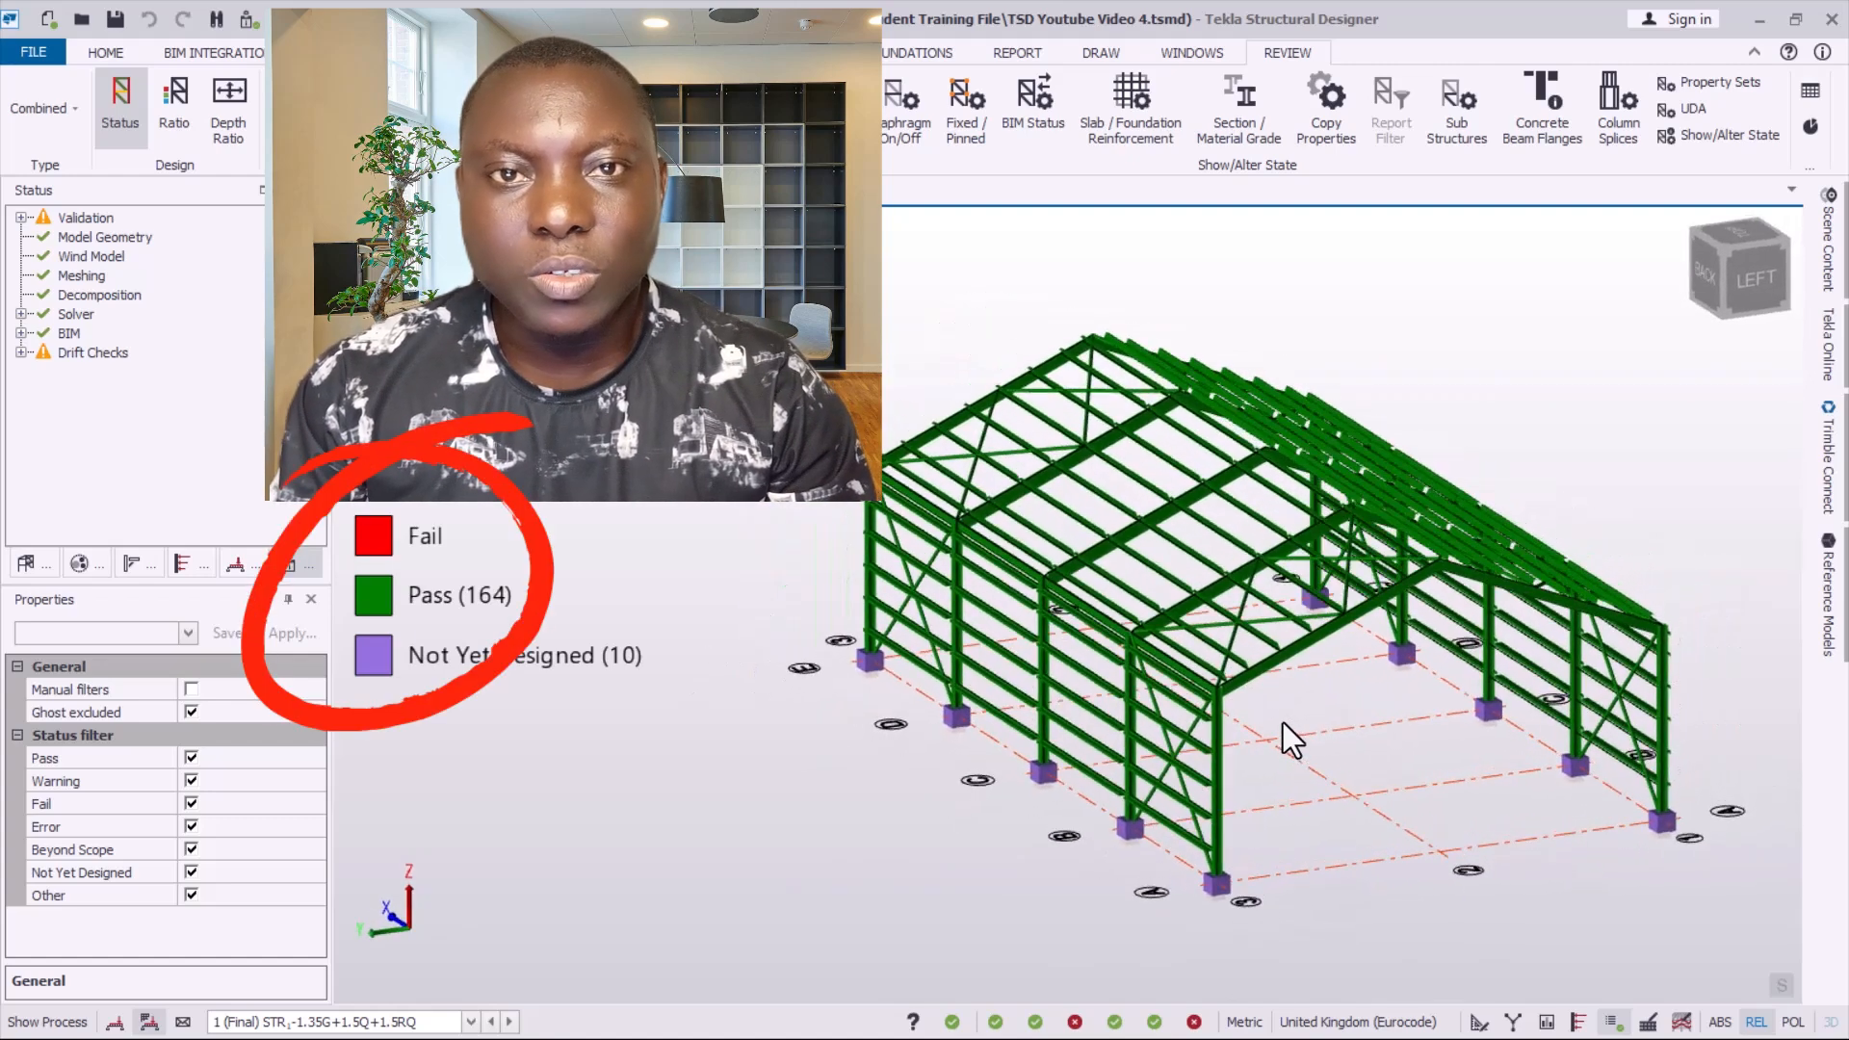
scroll(1267, 611, up, 1)
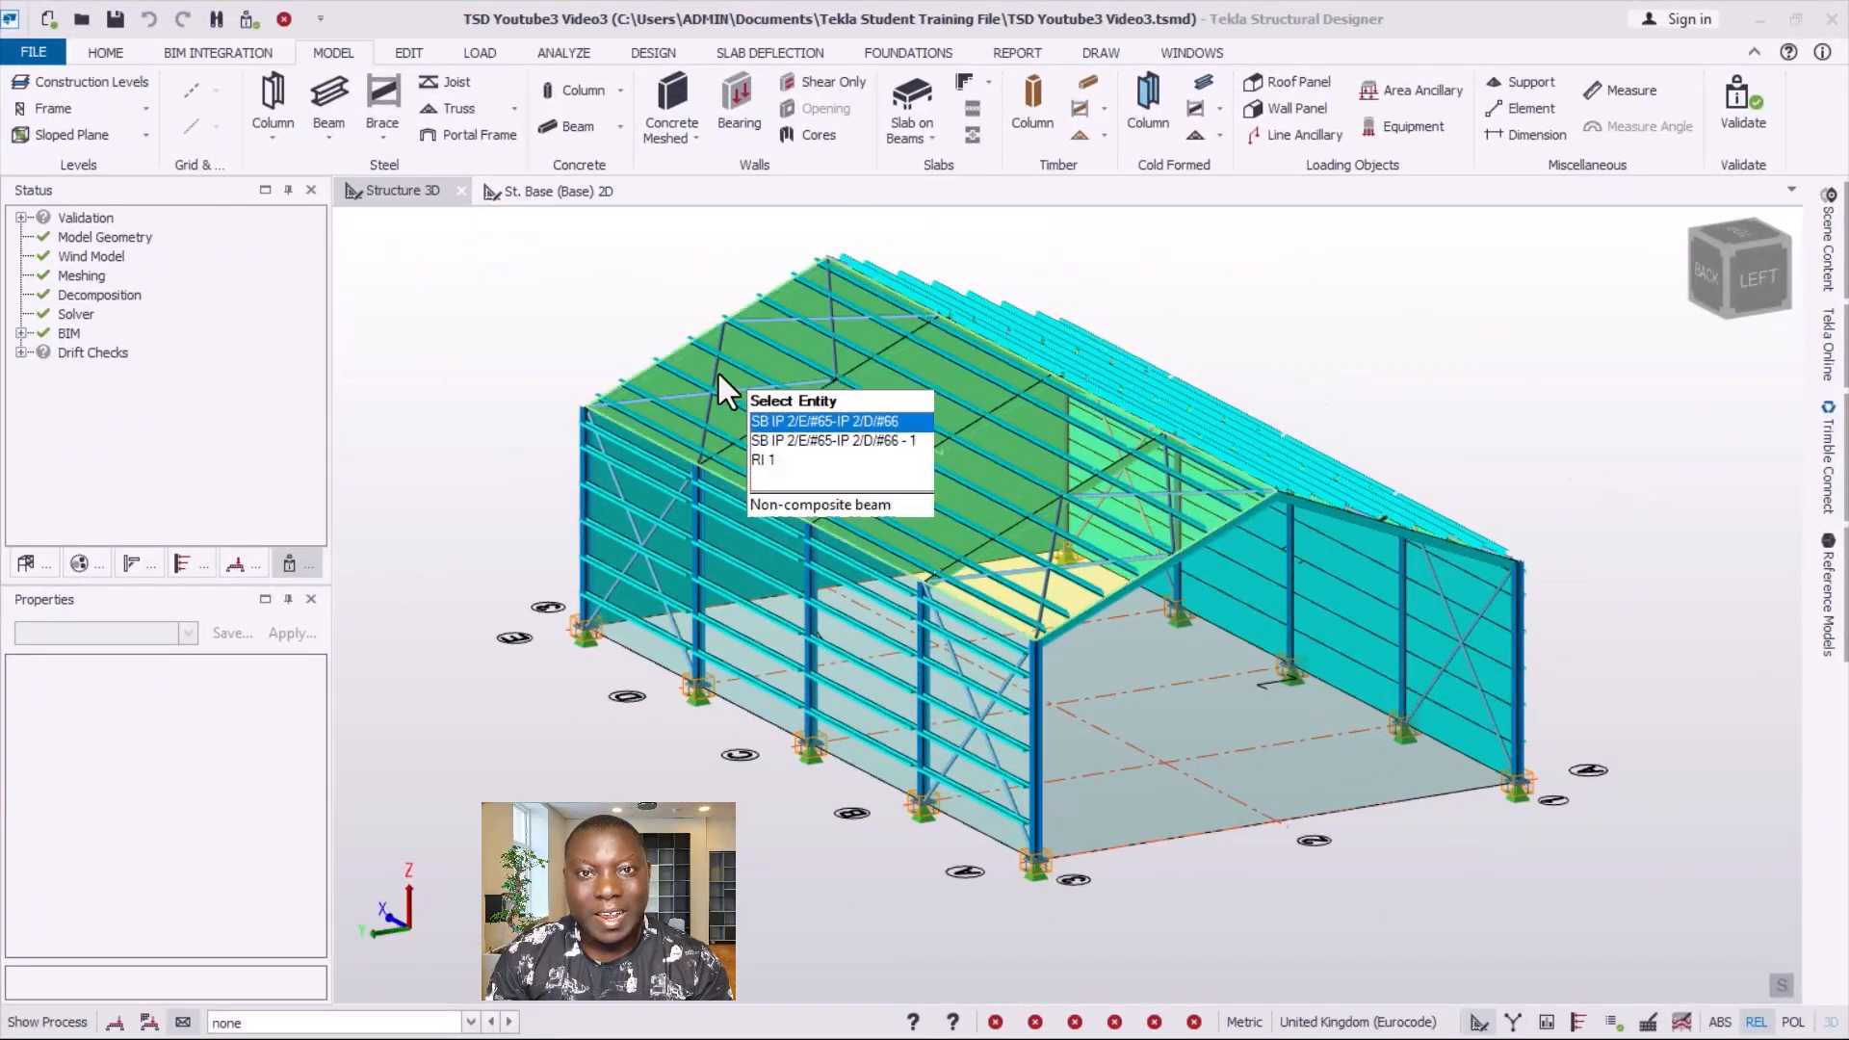
click(1268, 288)
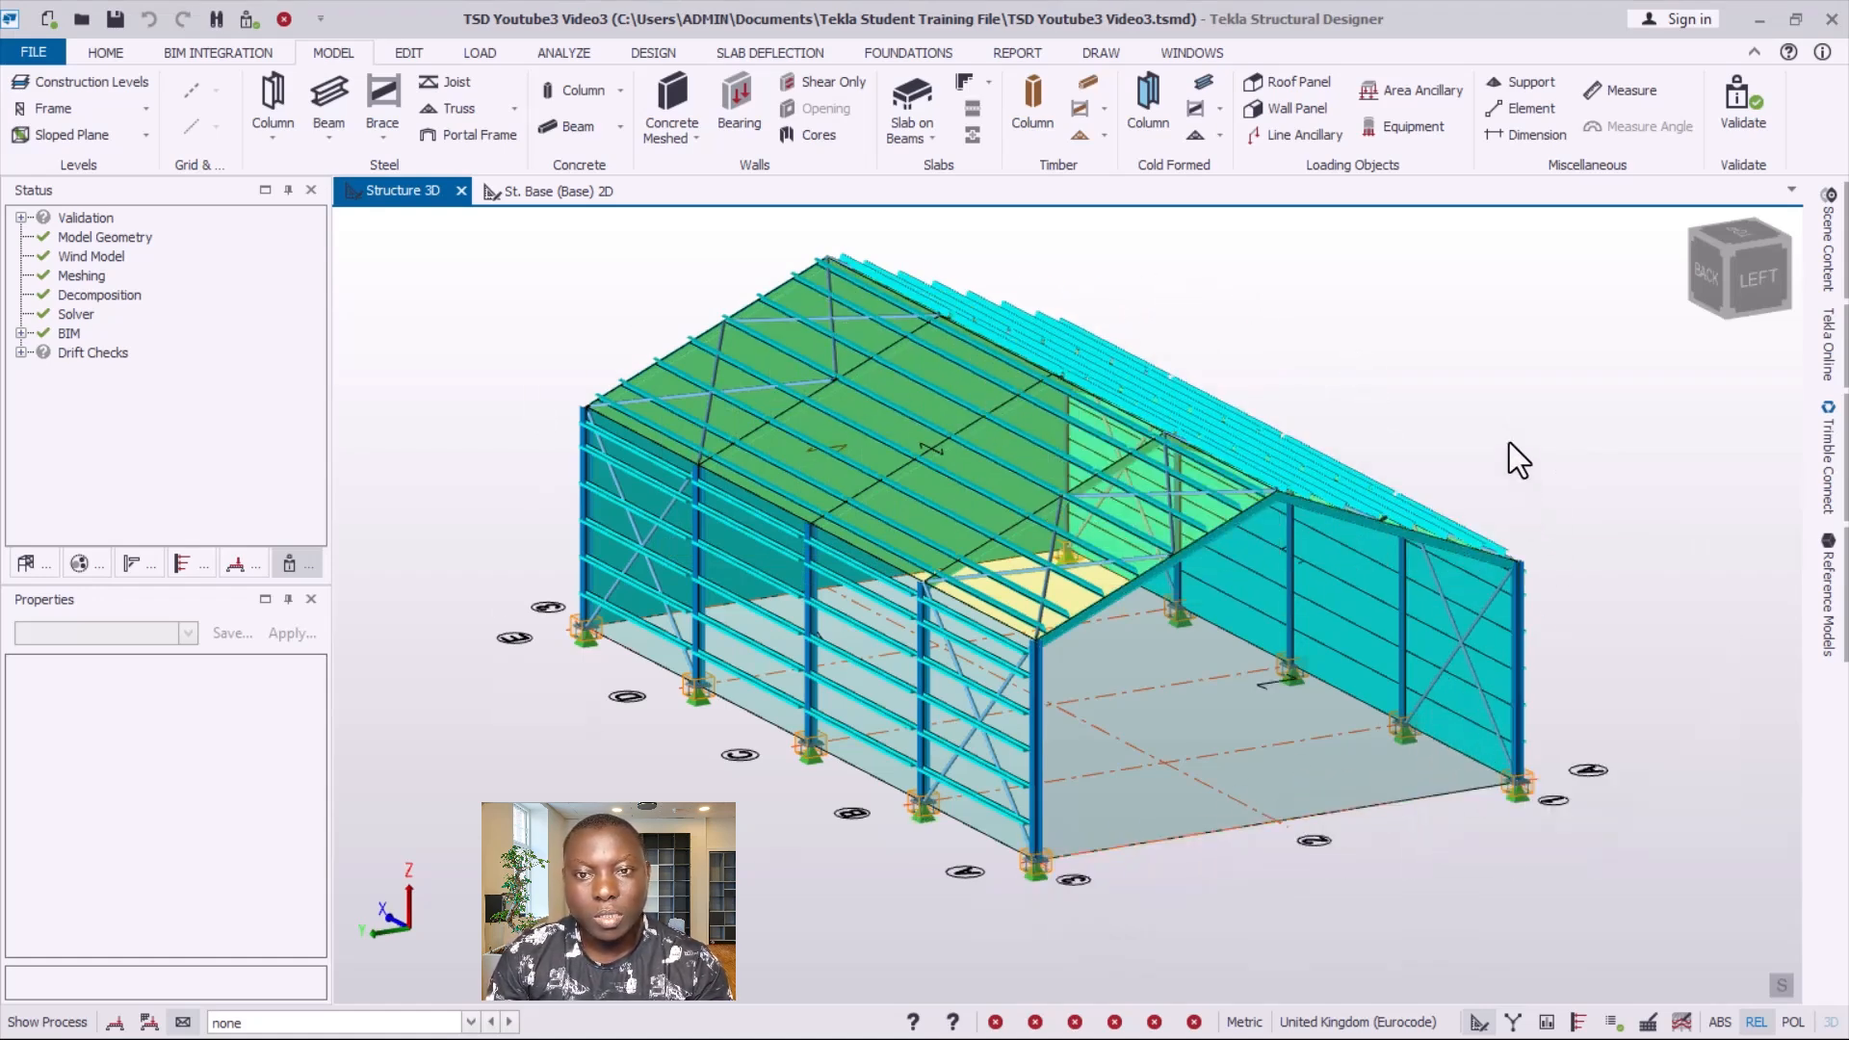
scroll(1176, 309, up, 1)
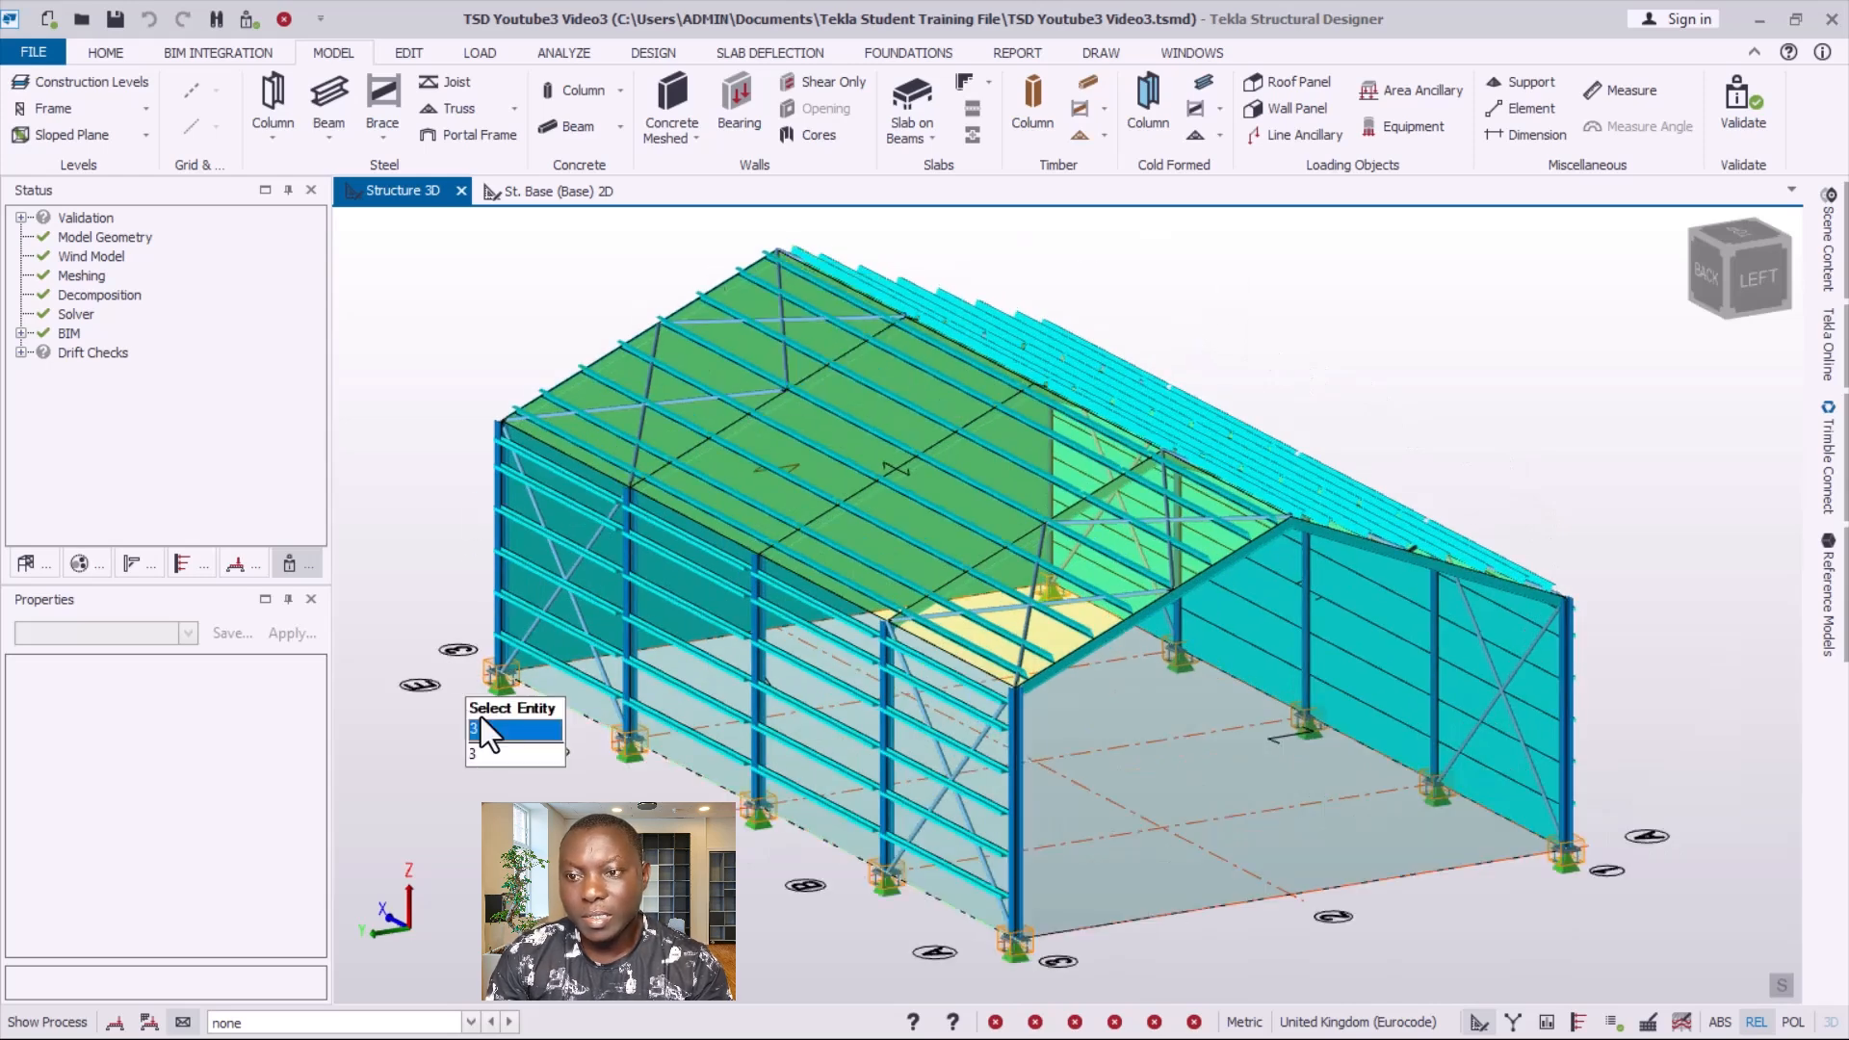
scroll(1251, 511, down, 2)
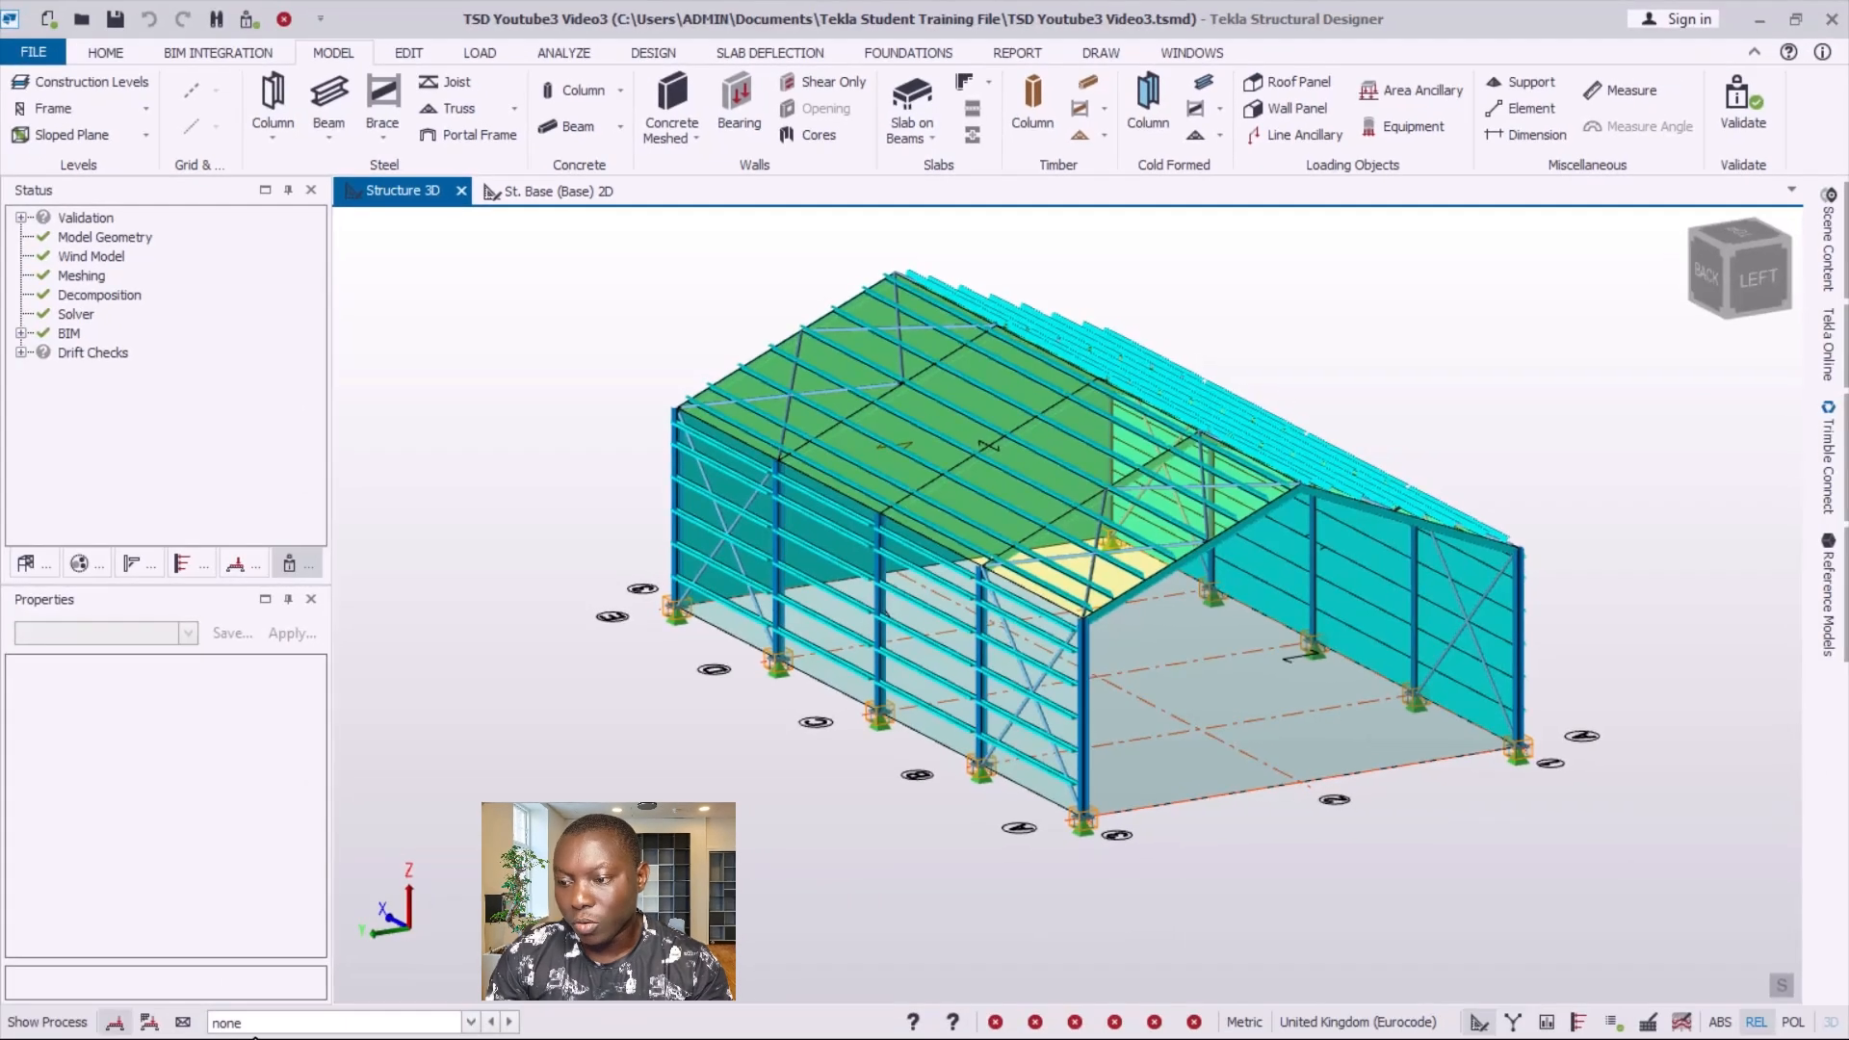
- Browse the available load cases, from self weight through to the wind cases
click(277, 1023)
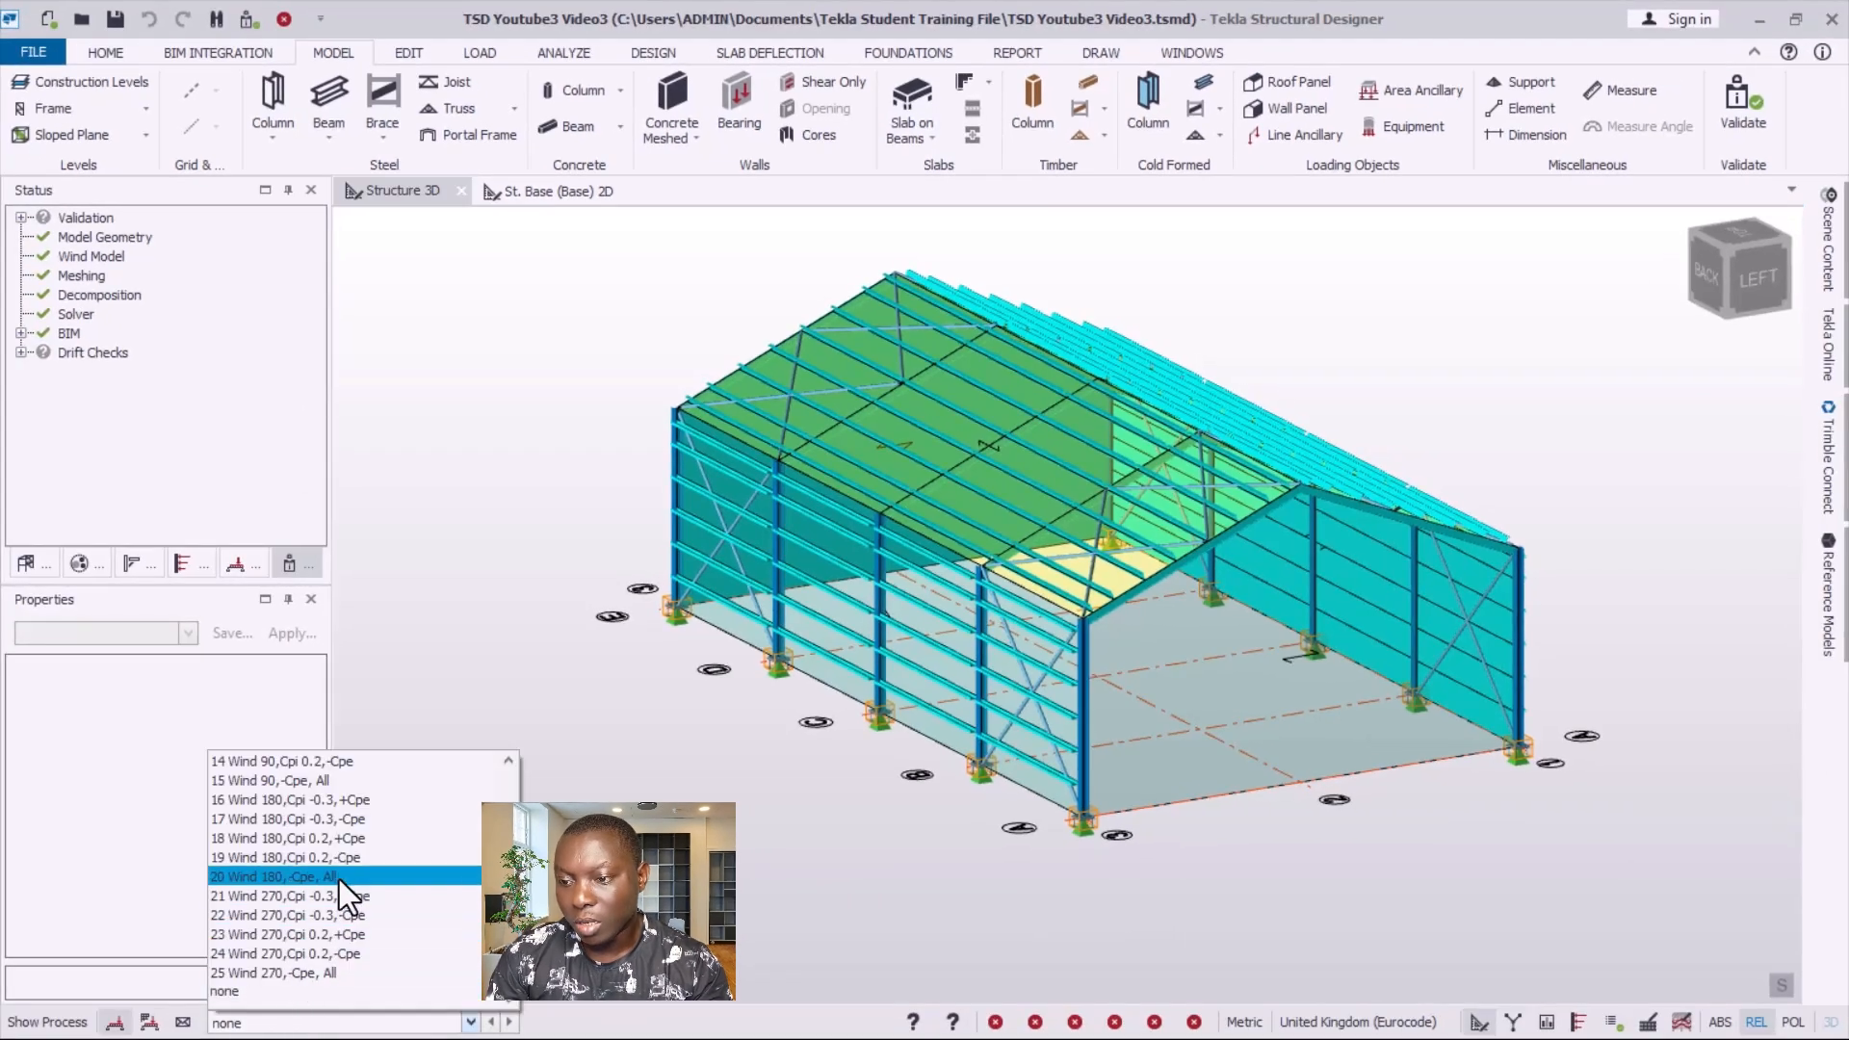
scroll(364, 880, up, 3)
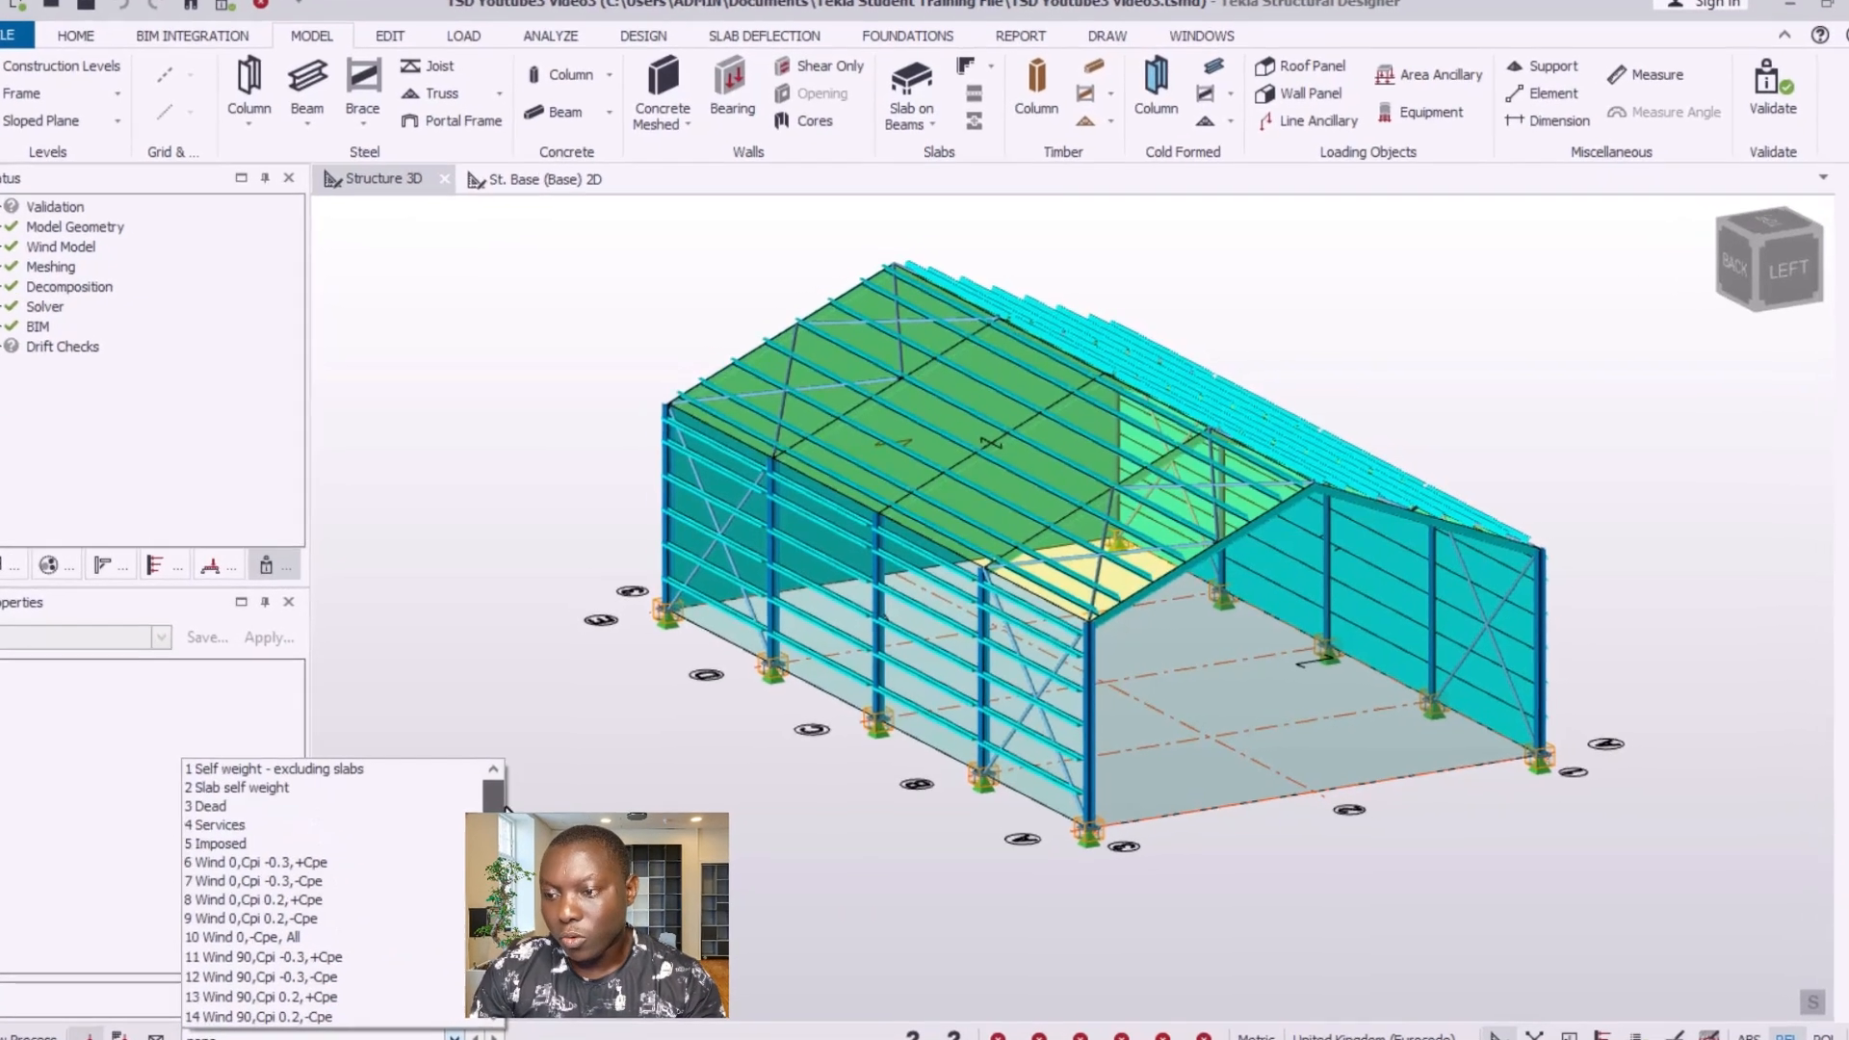
scroll(364, 880, down, 5)
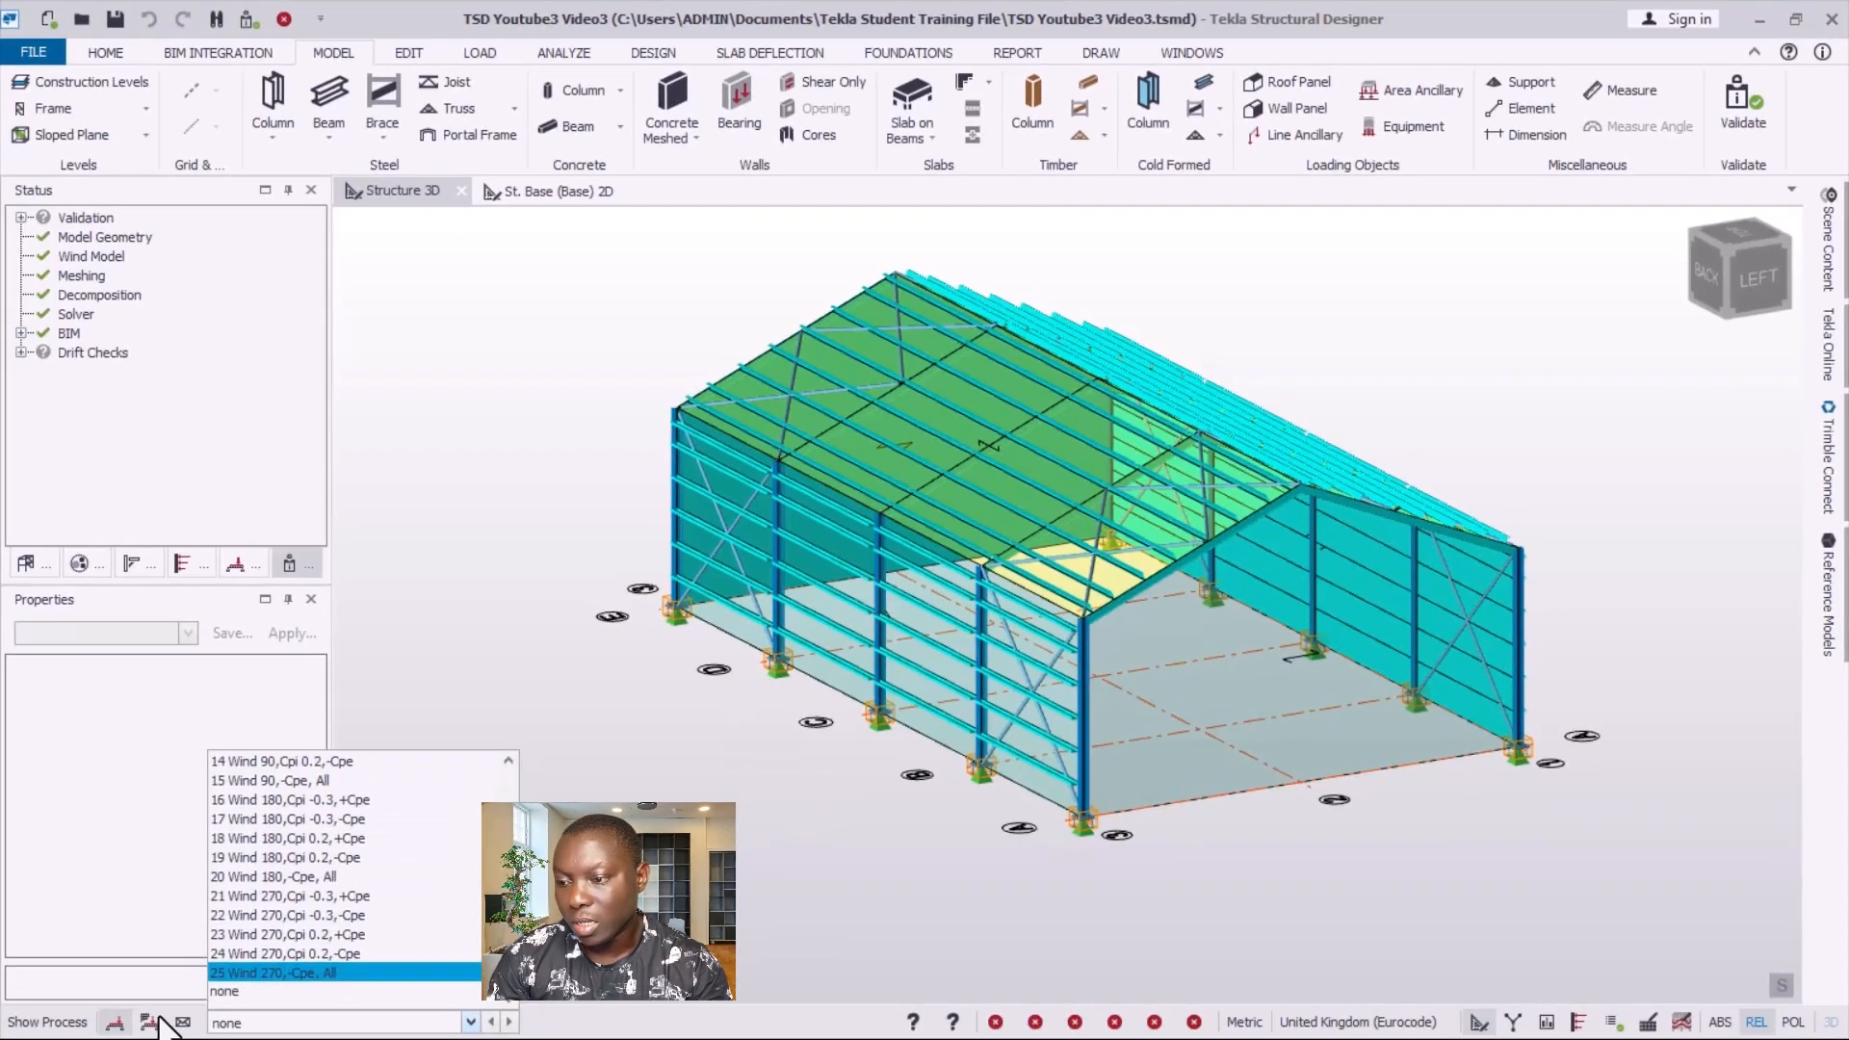
- Switch the loading list to load combinations and browse the generated combinations
click(152, 1021)
click(269, 1025)
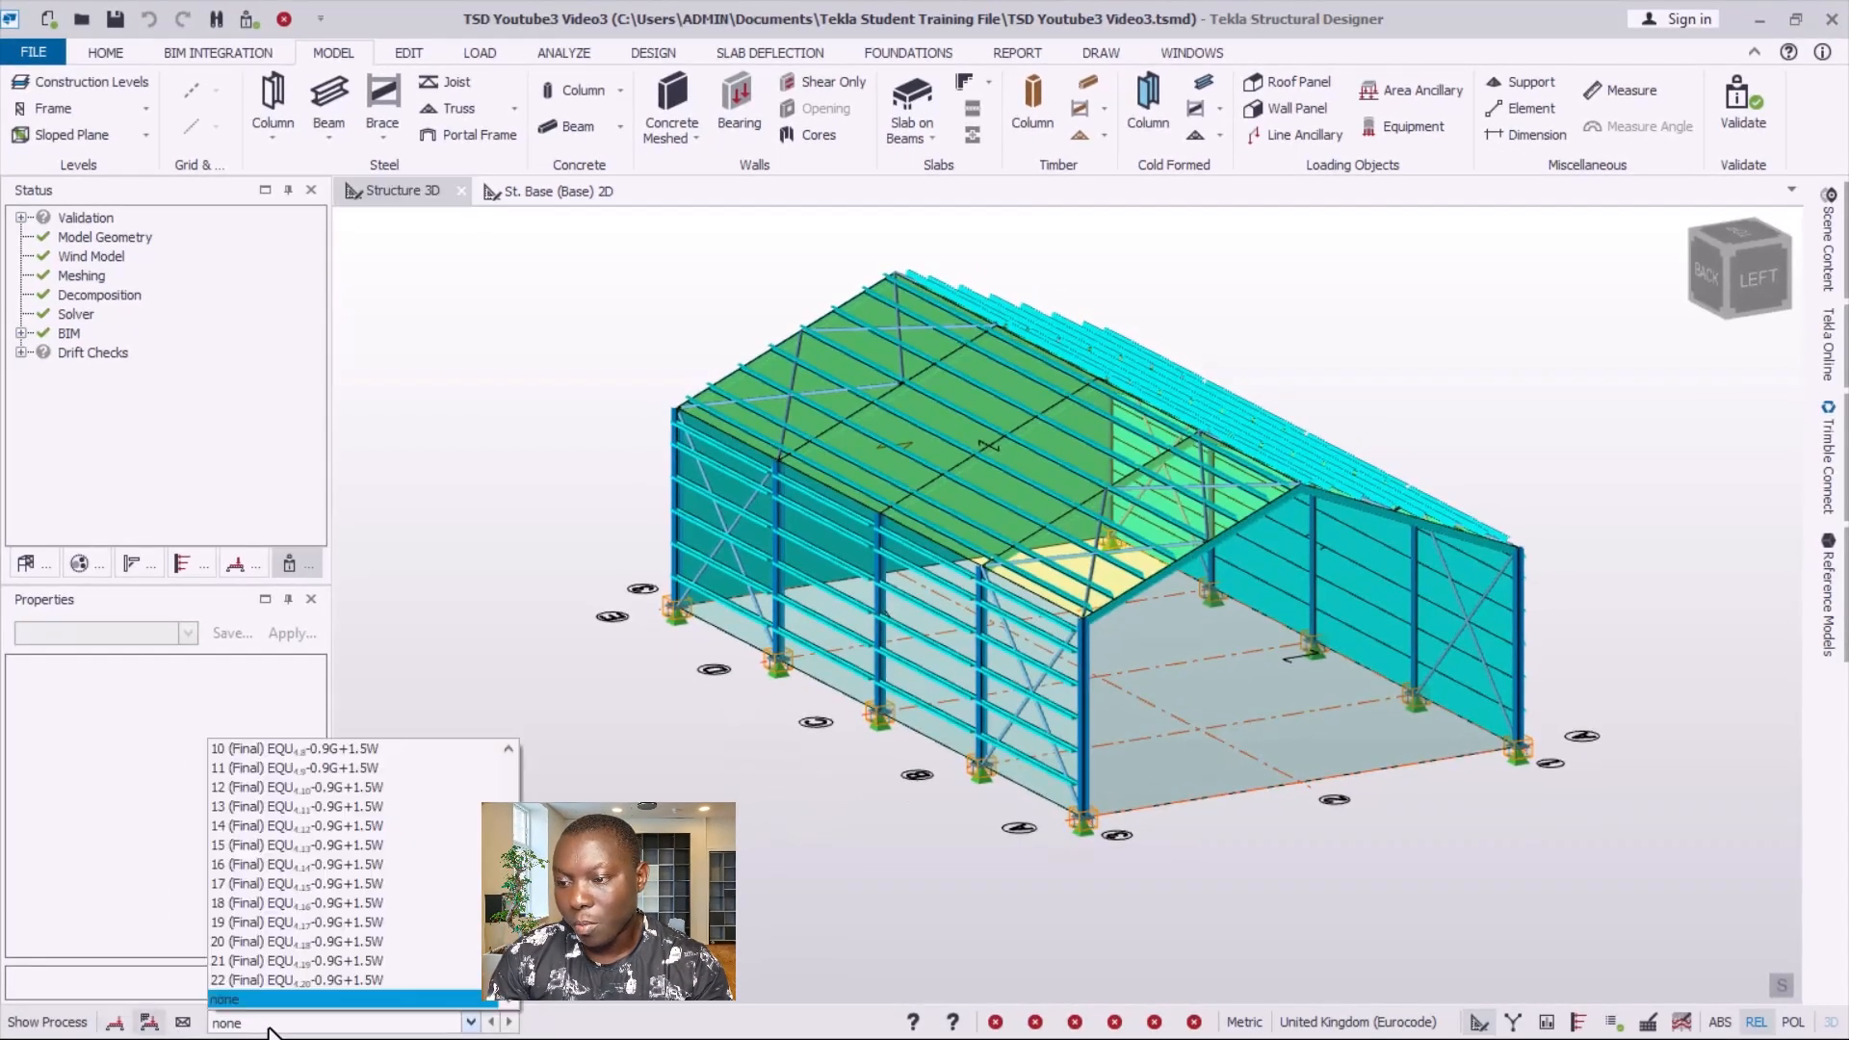
scroll(447, 901, up, 3)
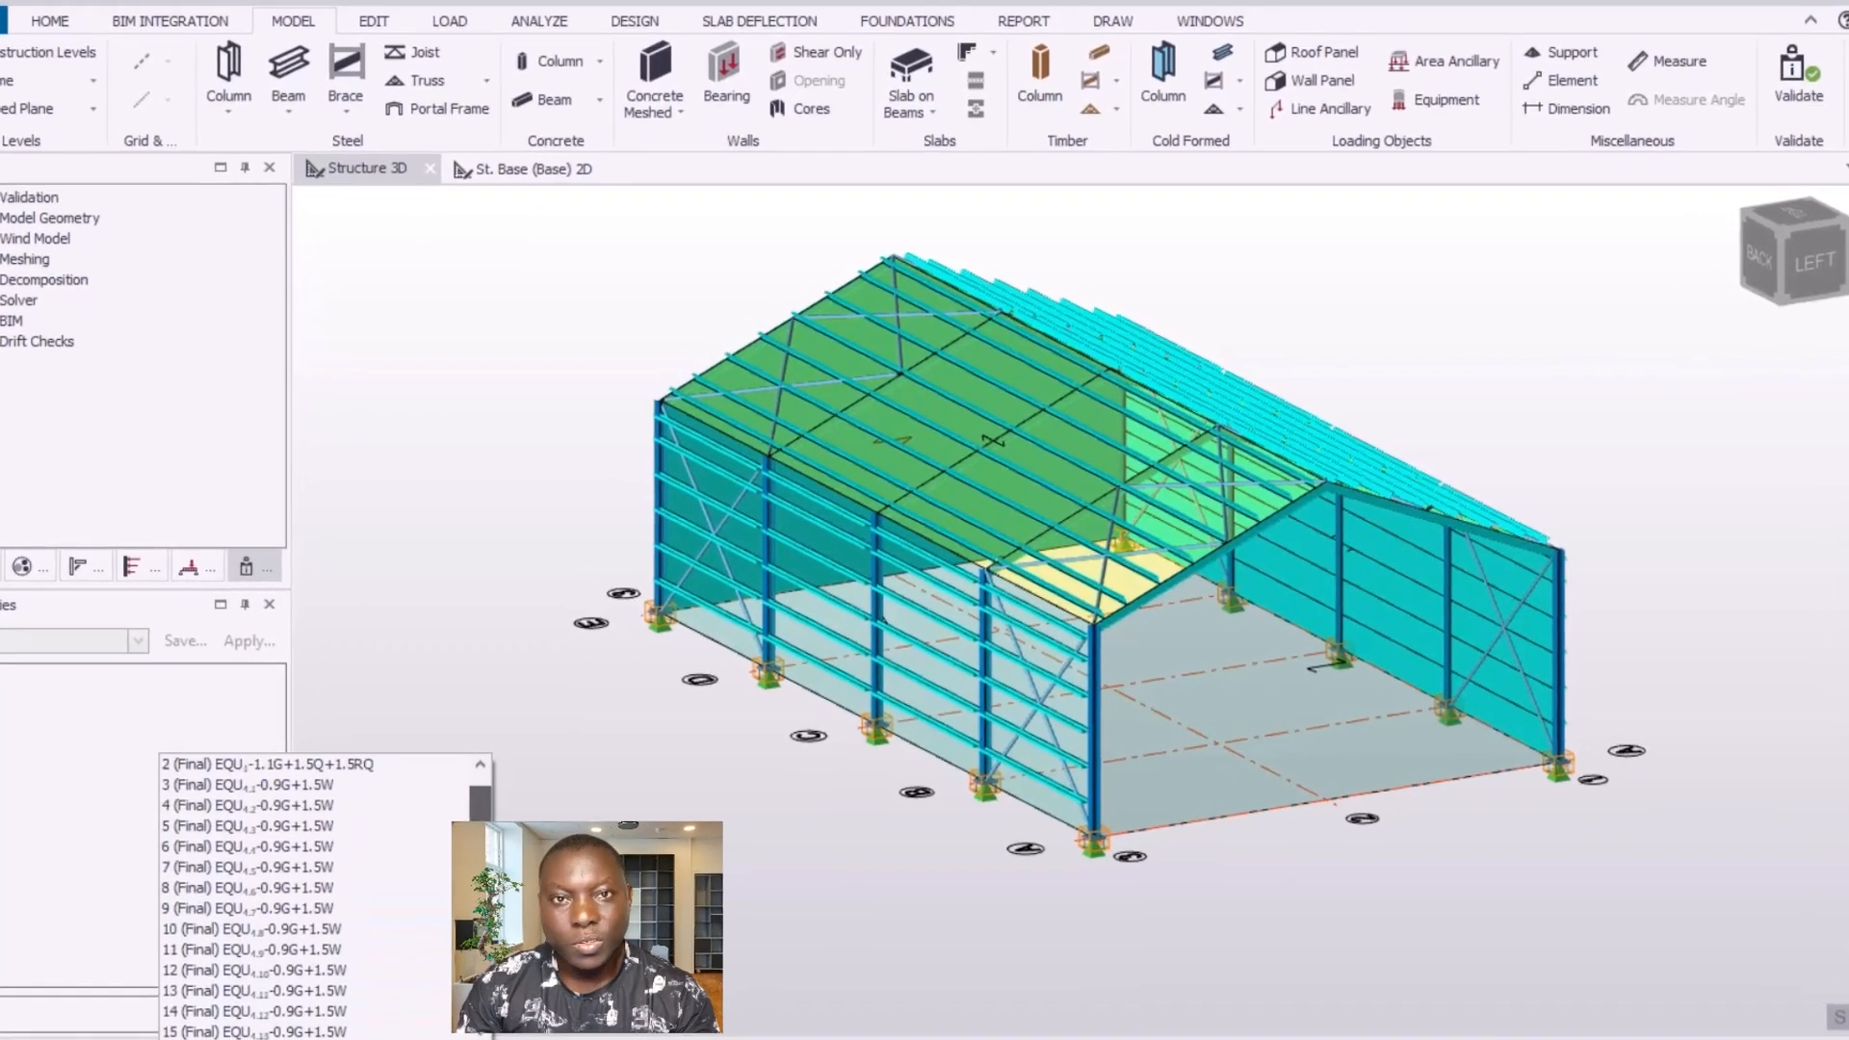
scroll(434, 996, down, 4)
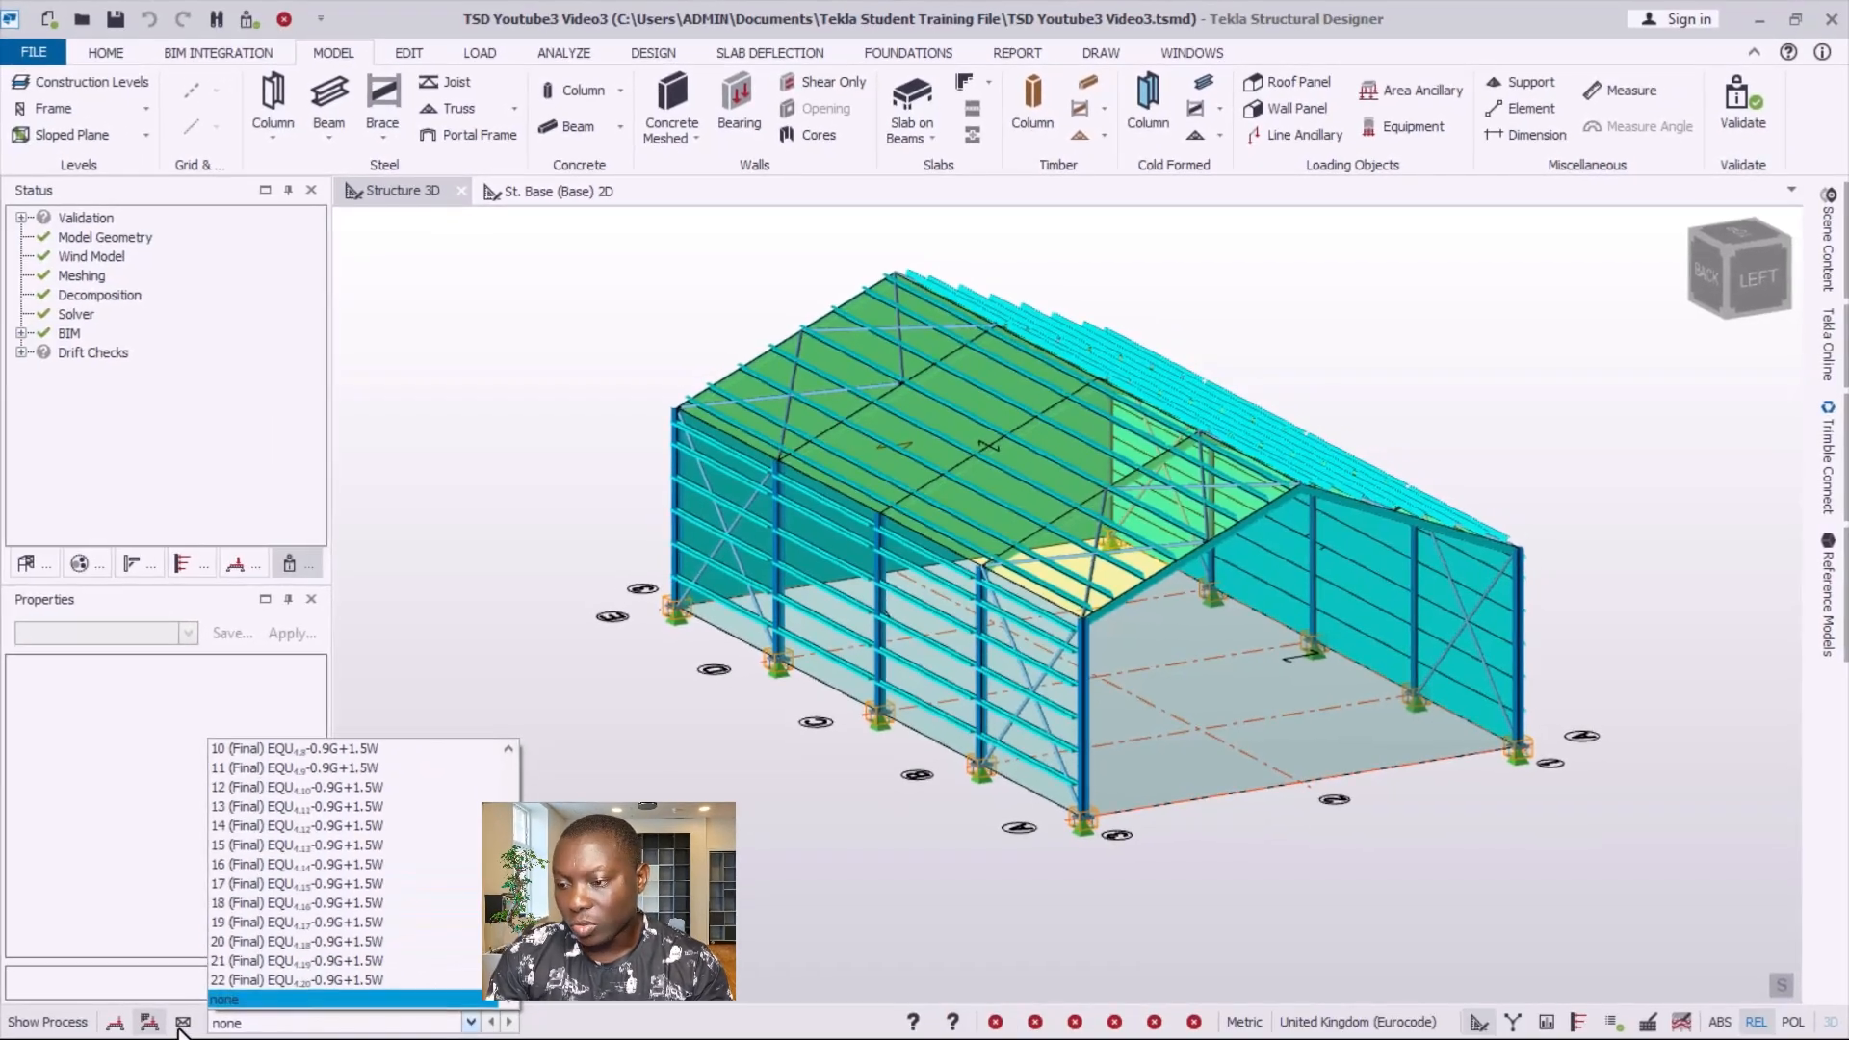
- Switch the loading list to envelopes and look through the available entries
click(268, 1004)
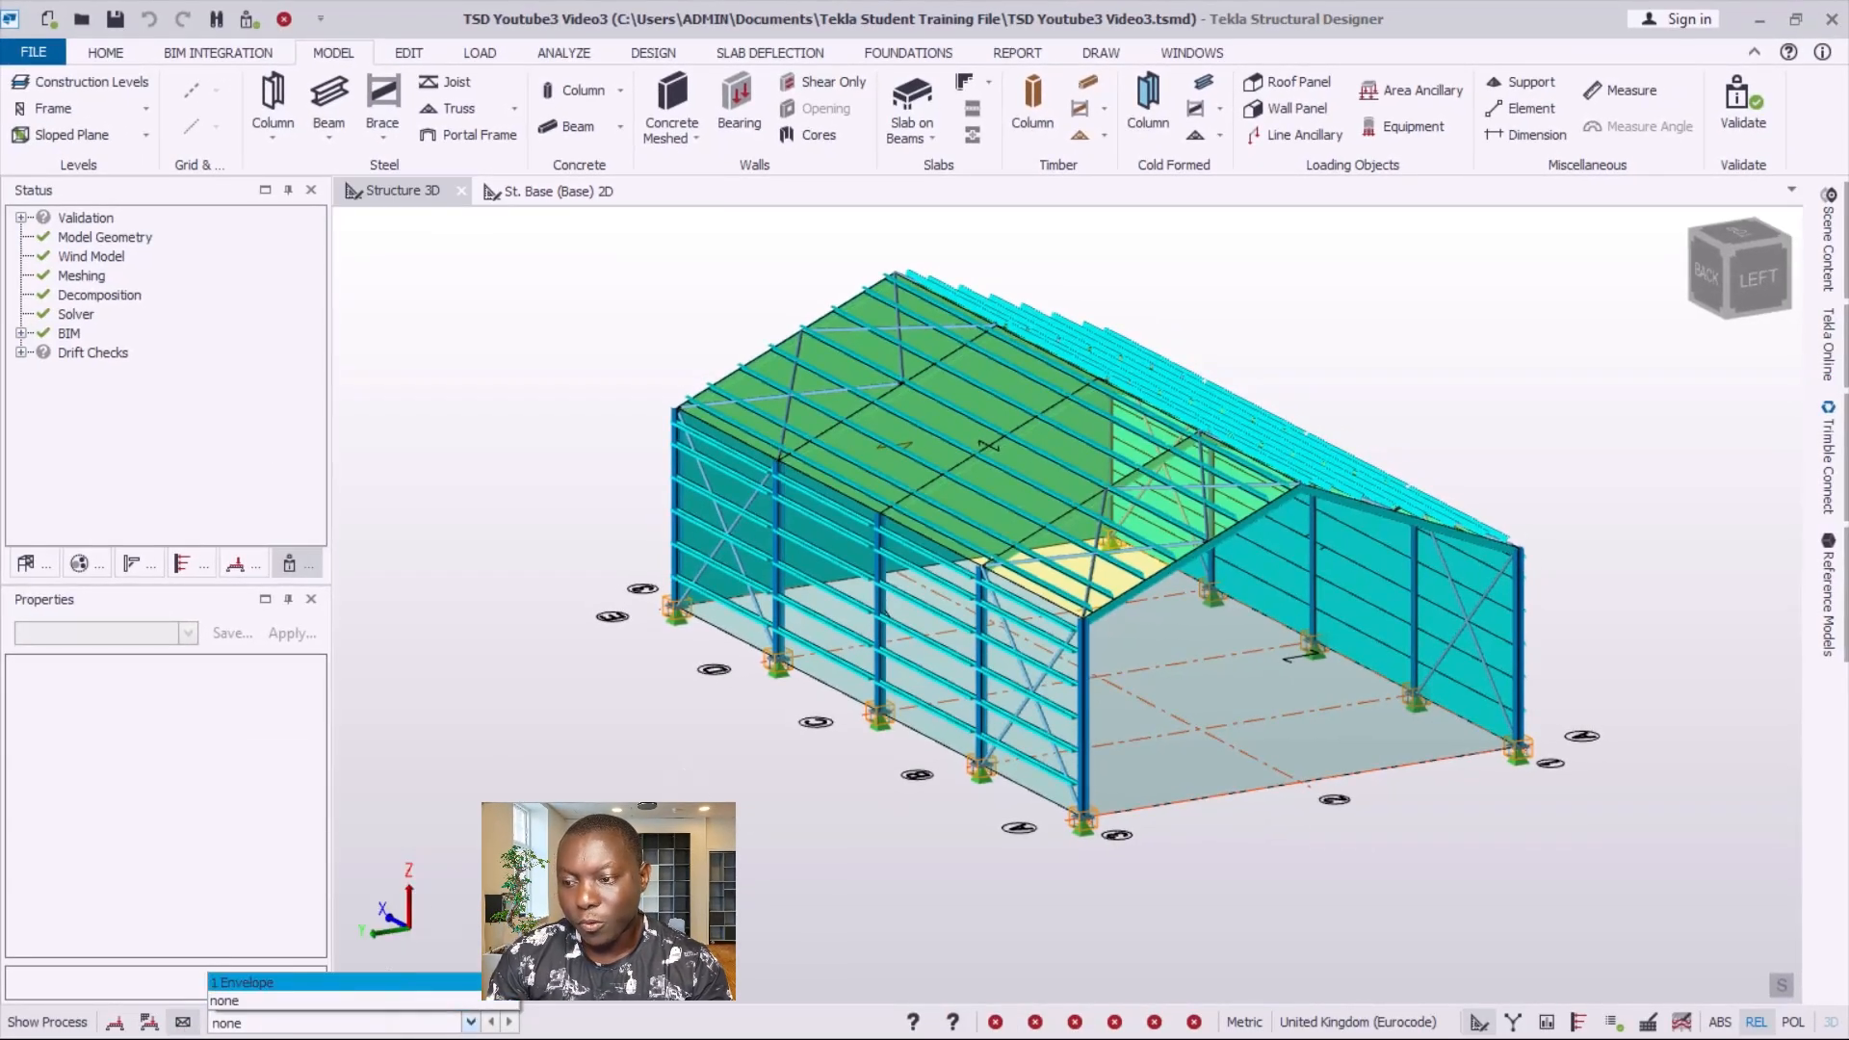
scroll(1300, 312, up, 2)
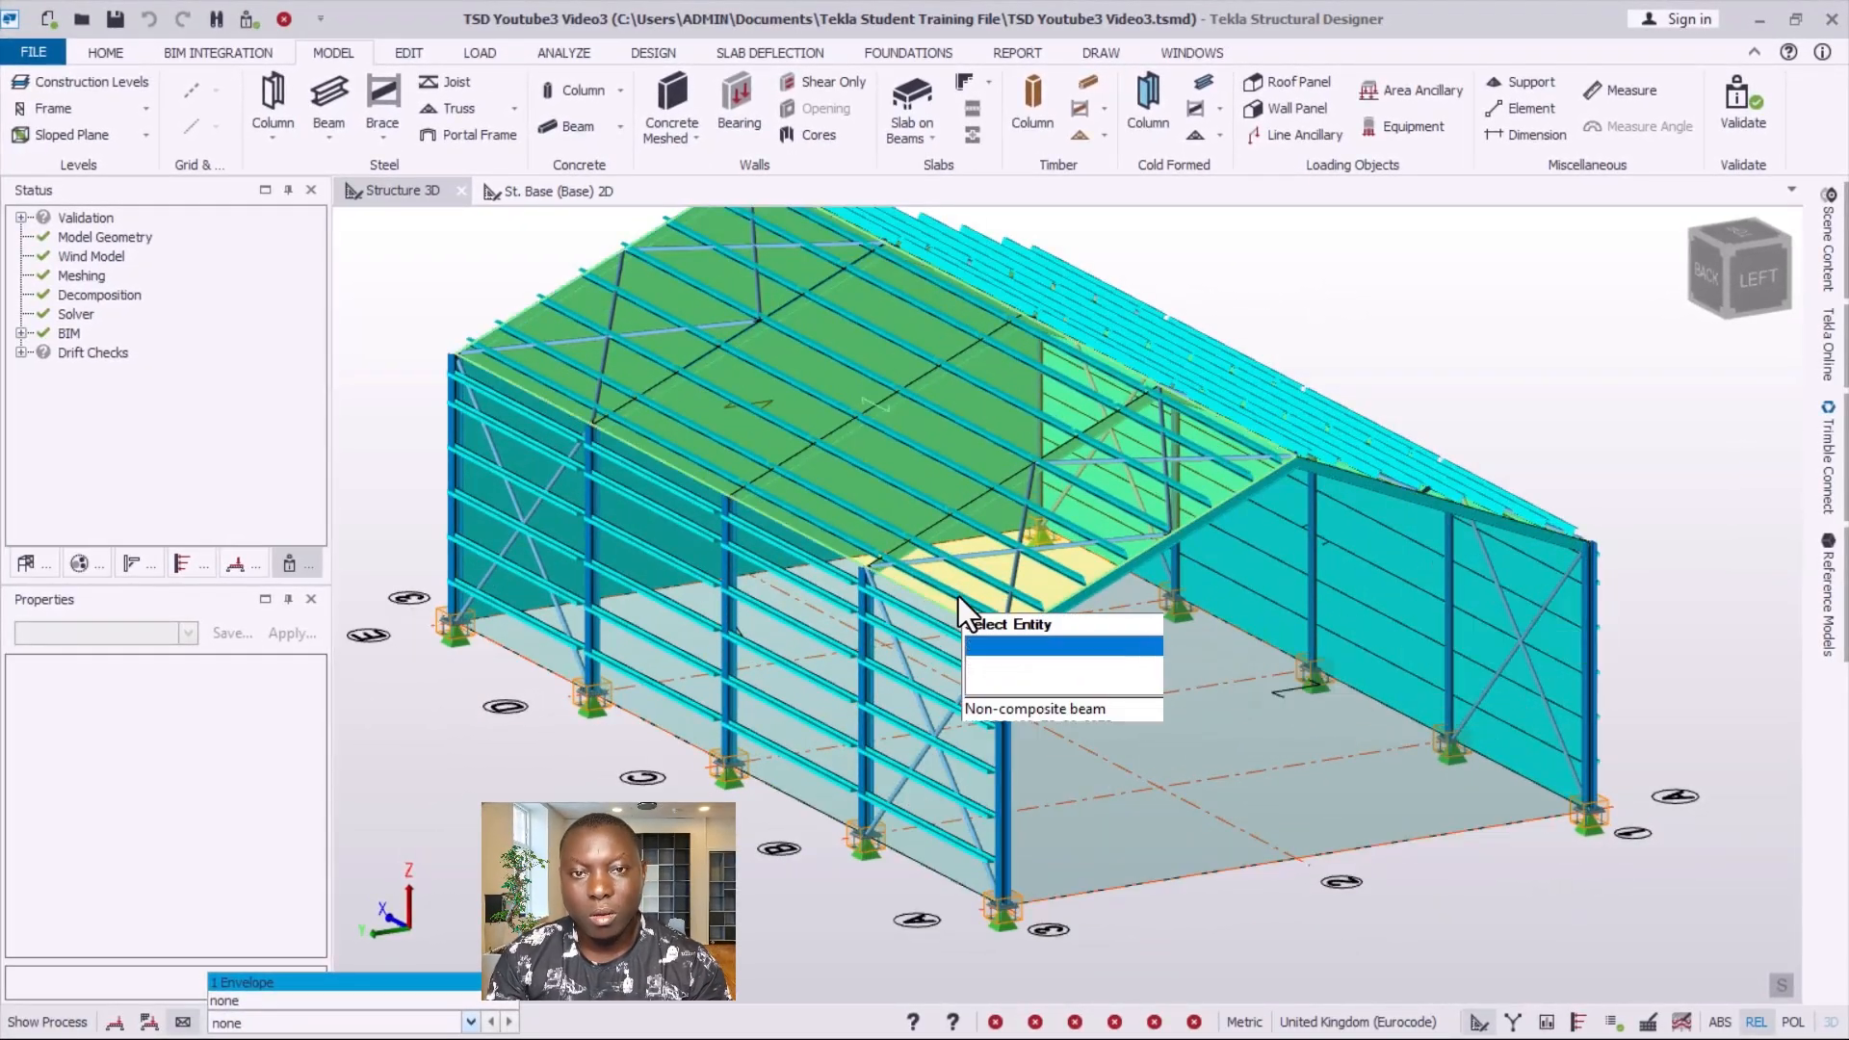
scroll(1005, 754, down, 2)
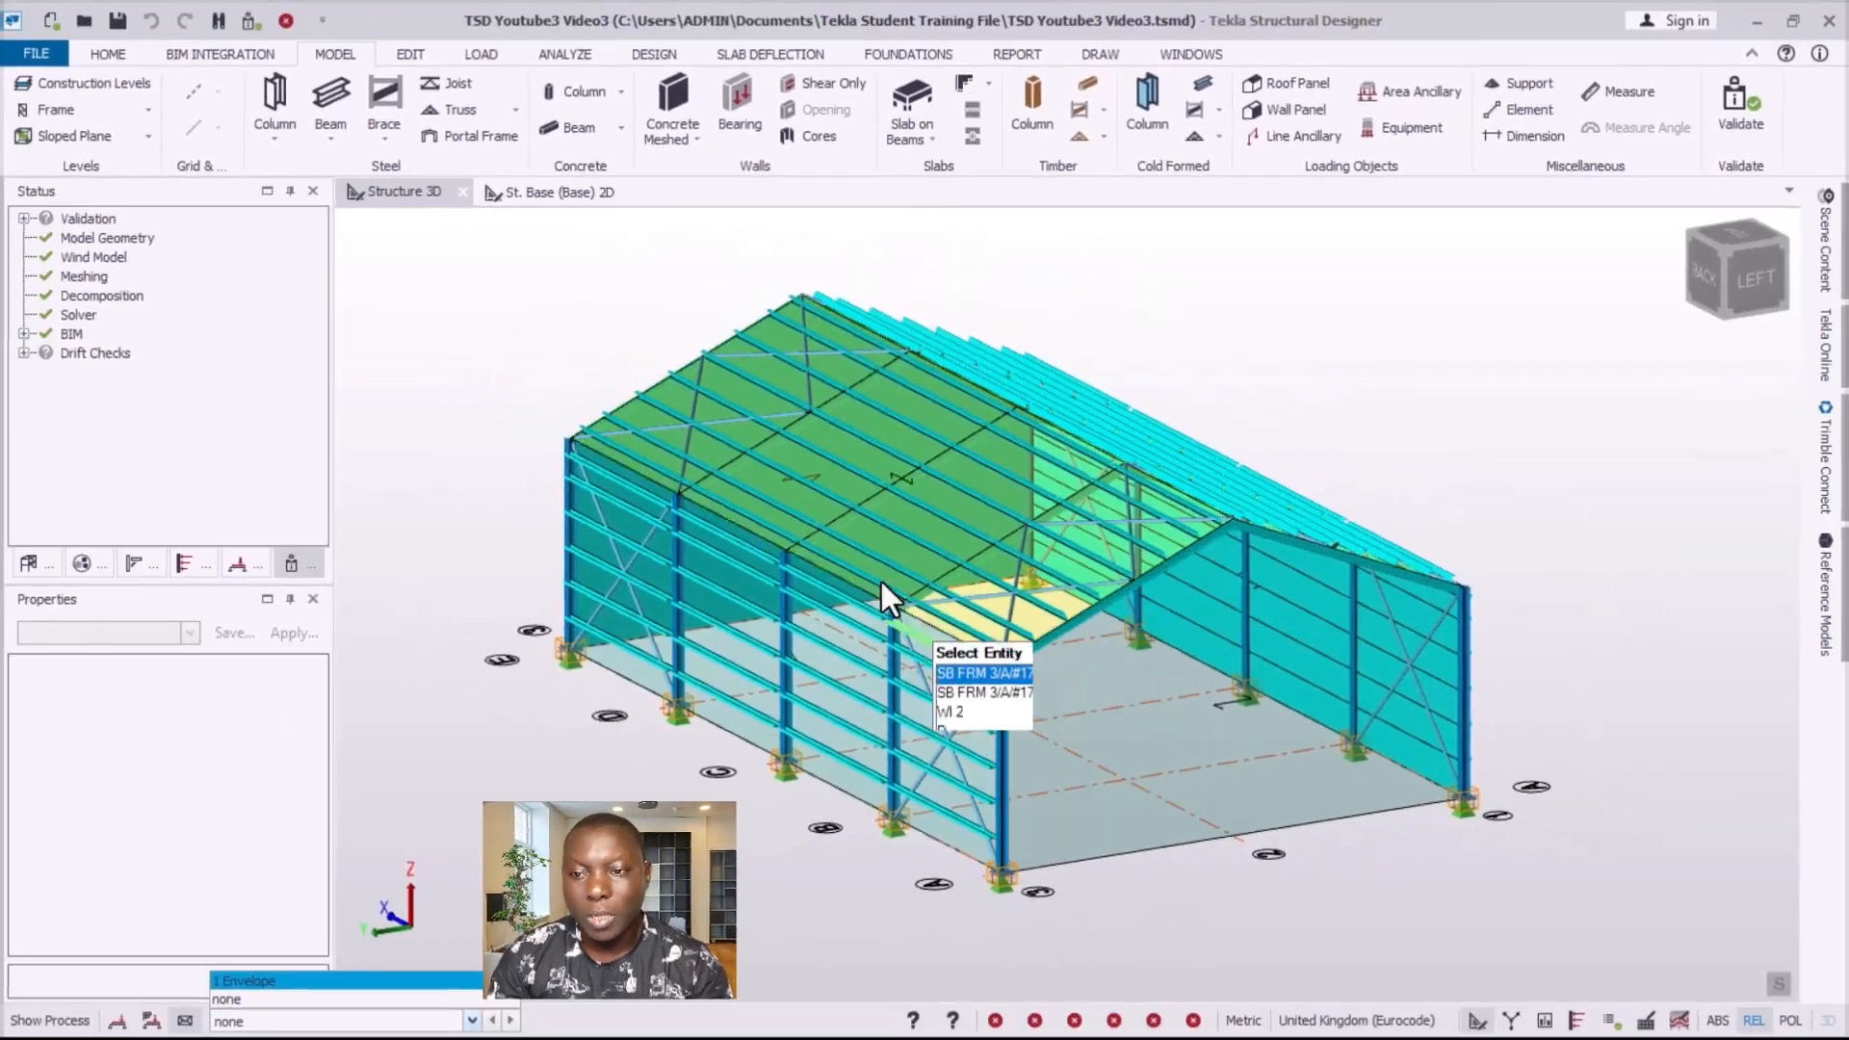
scroll(816, 499, up, 2)
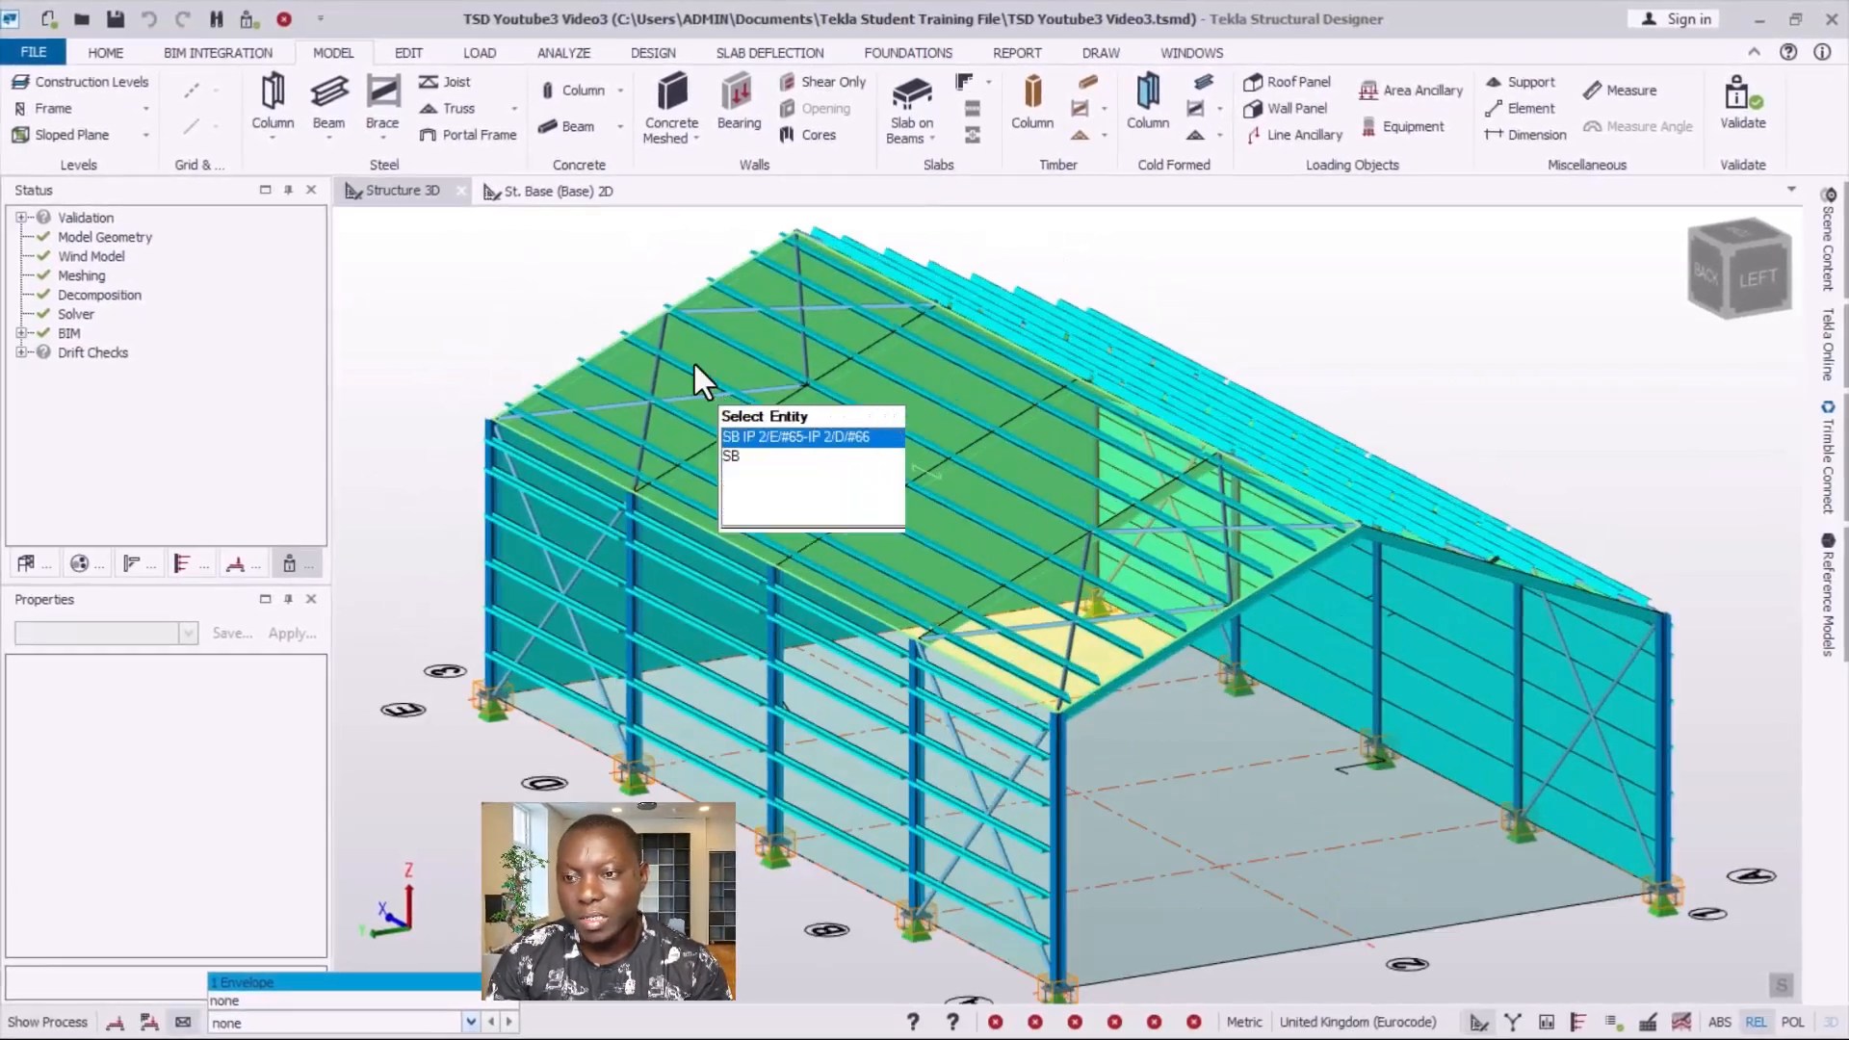
scroll(466, 400, down, 1)
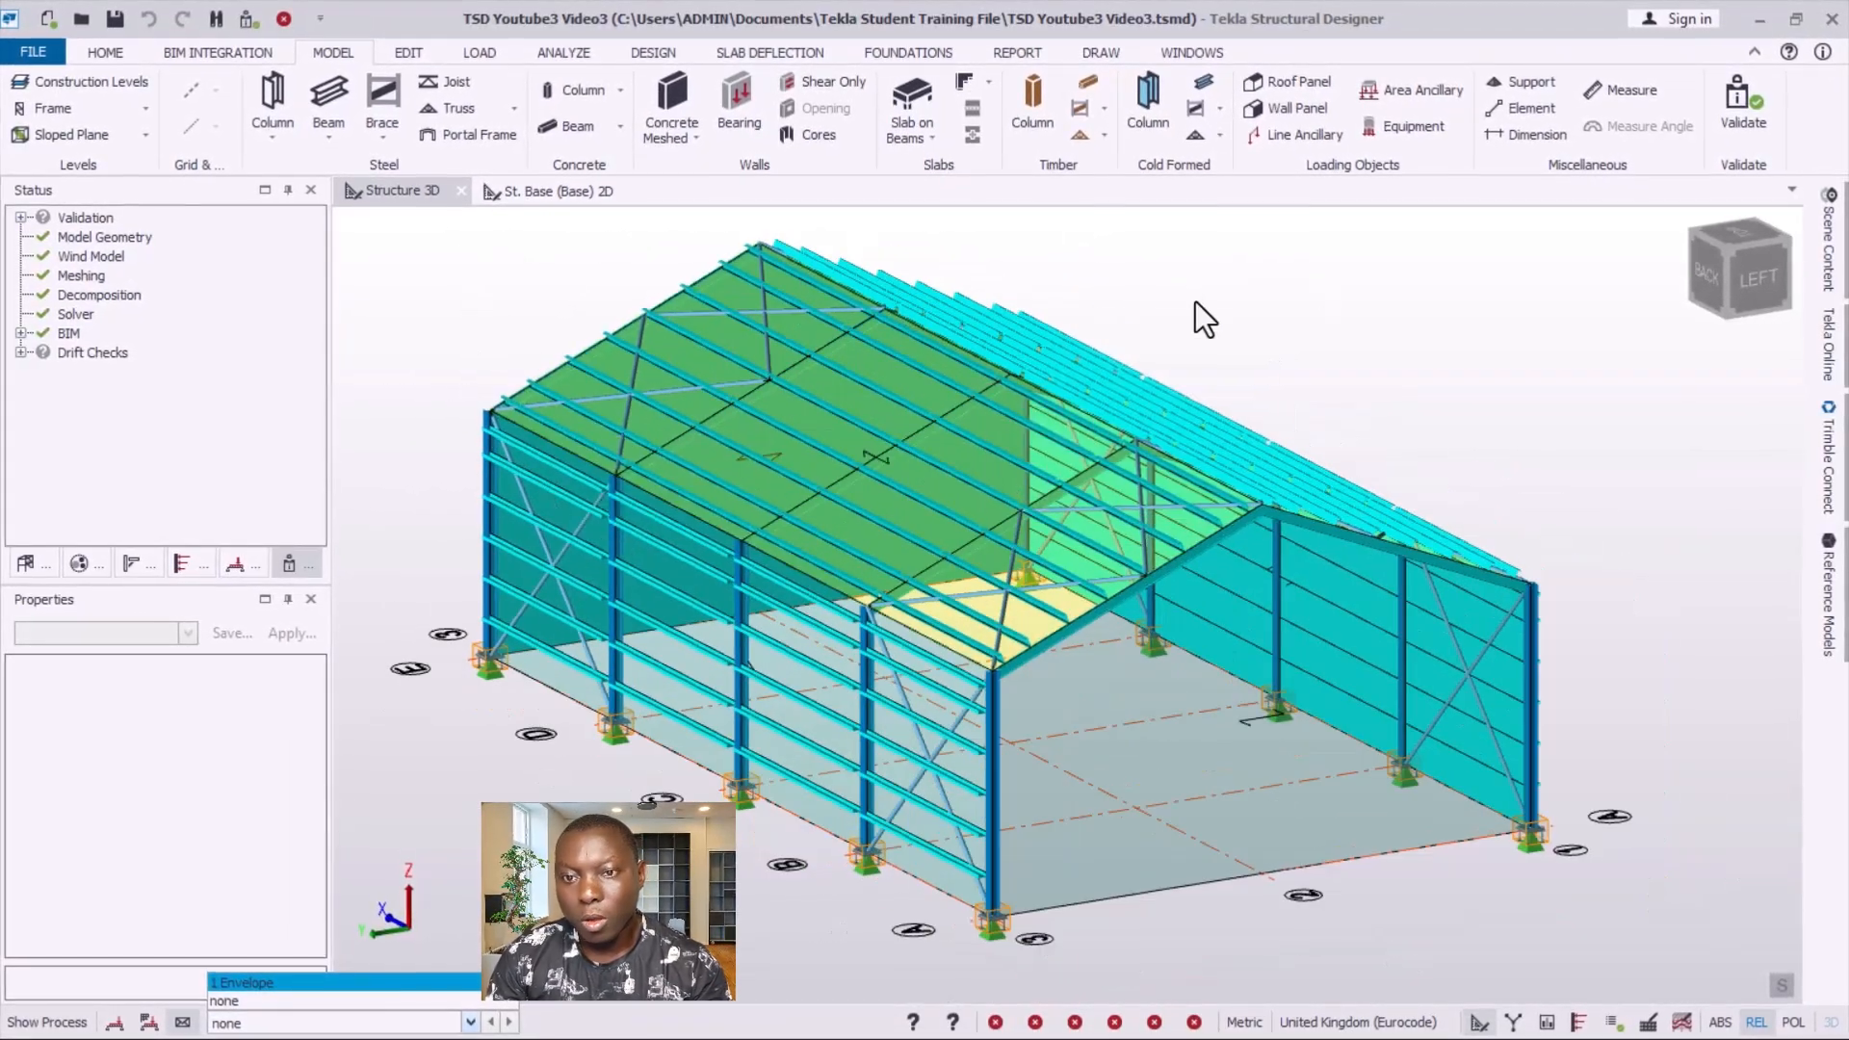
scroll(695, 261, up, 1)
scroll(1201, 309, down, 2)
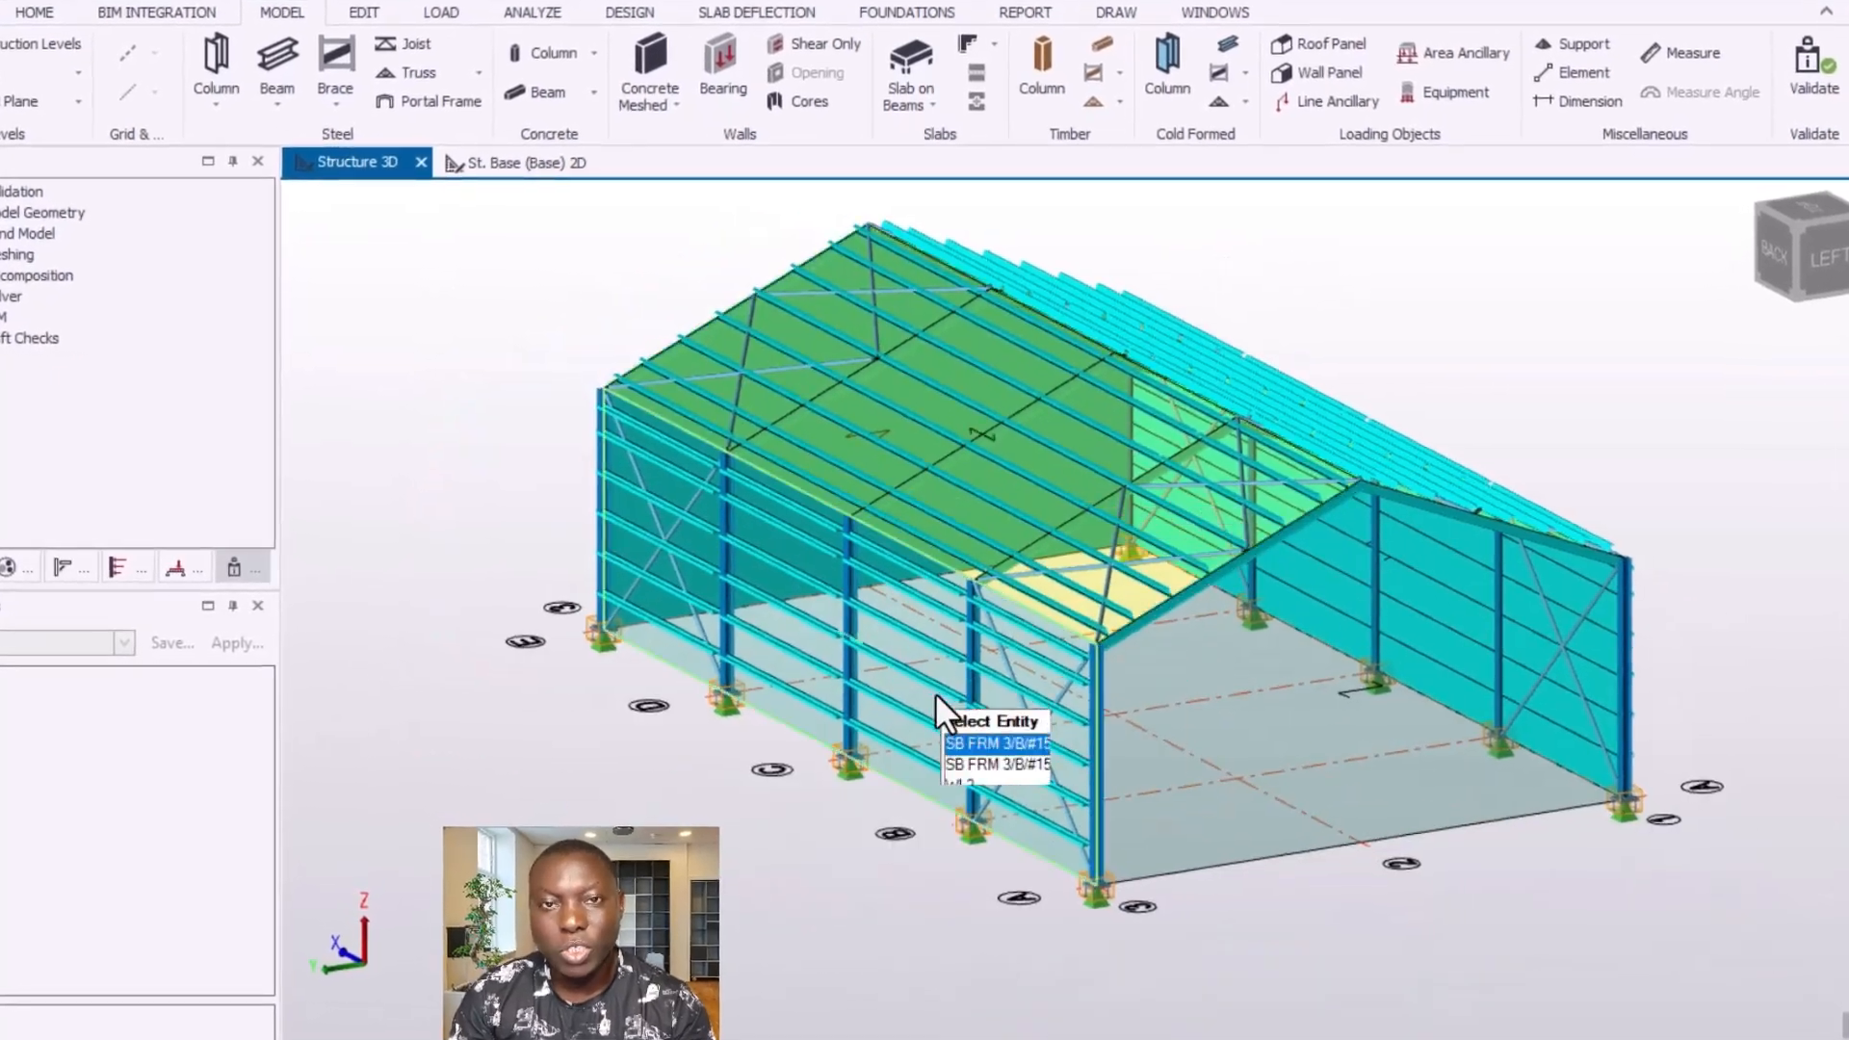
scroll(934, 690, down, 1)
scroll(1274, 337, up, 1)
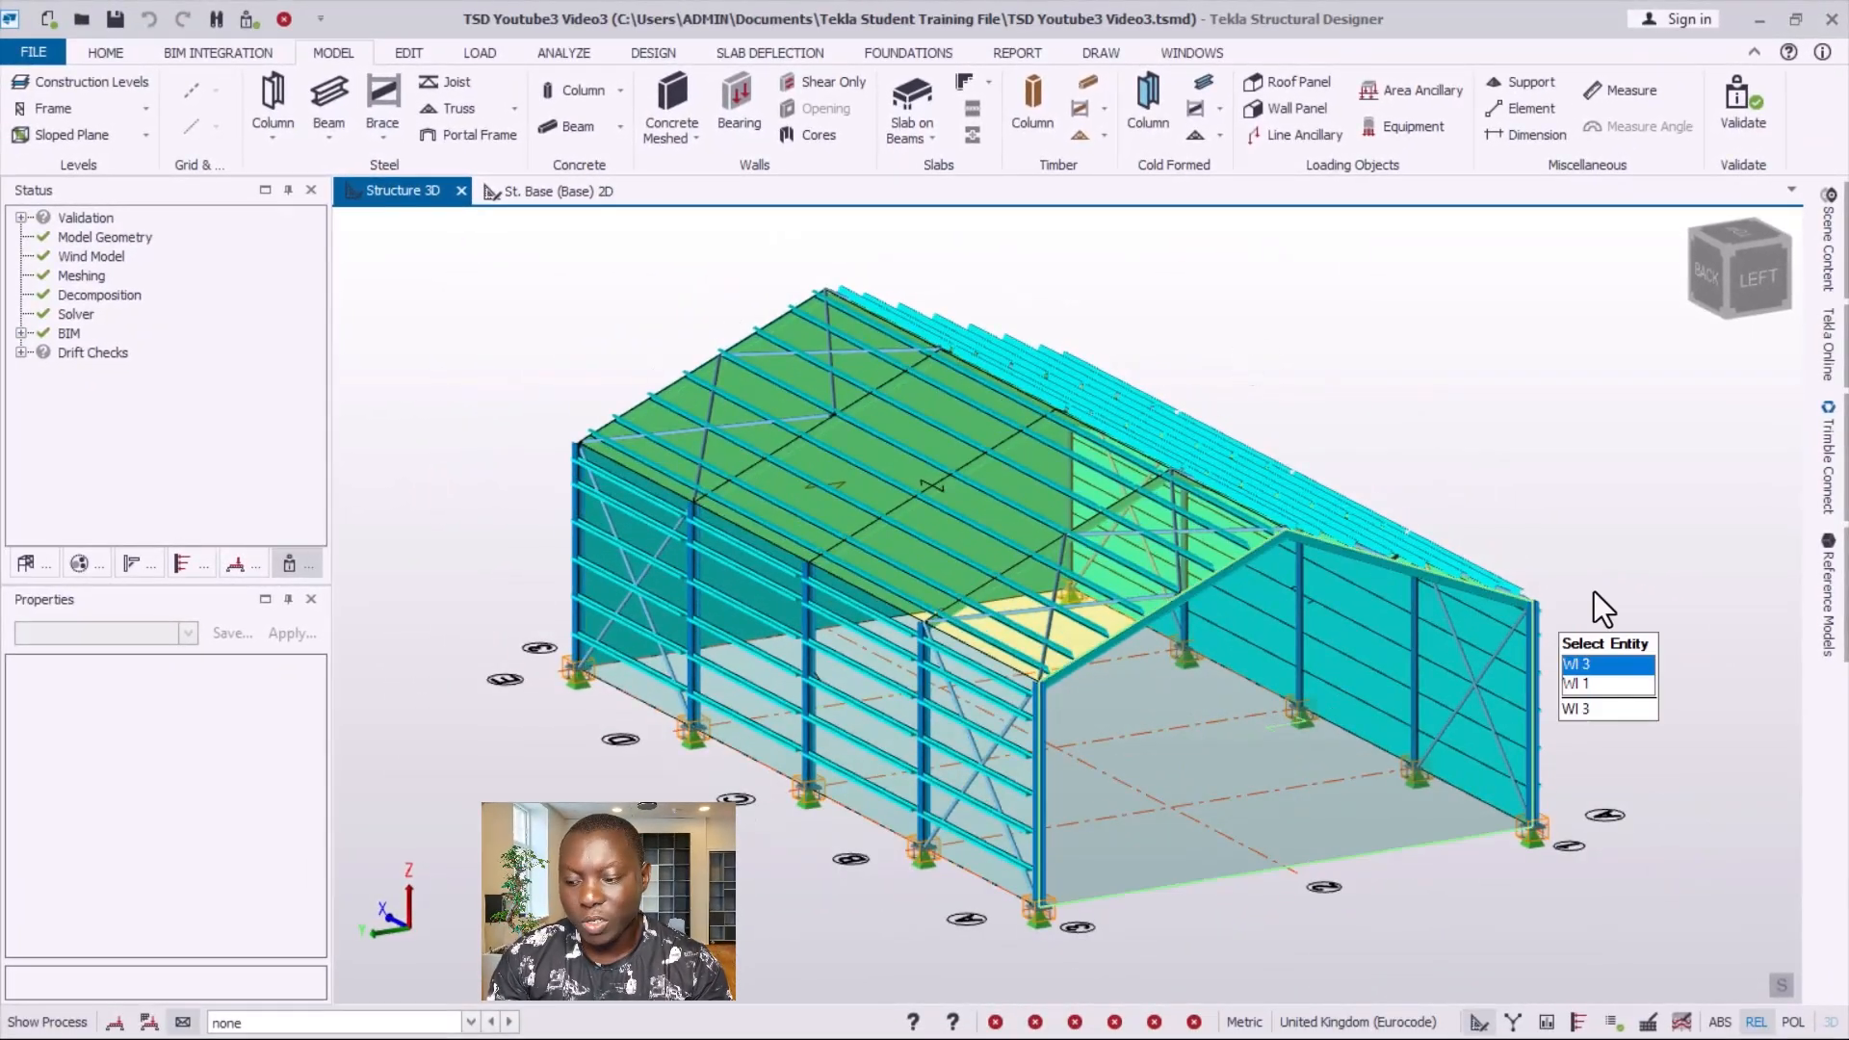
click(1685, 327)
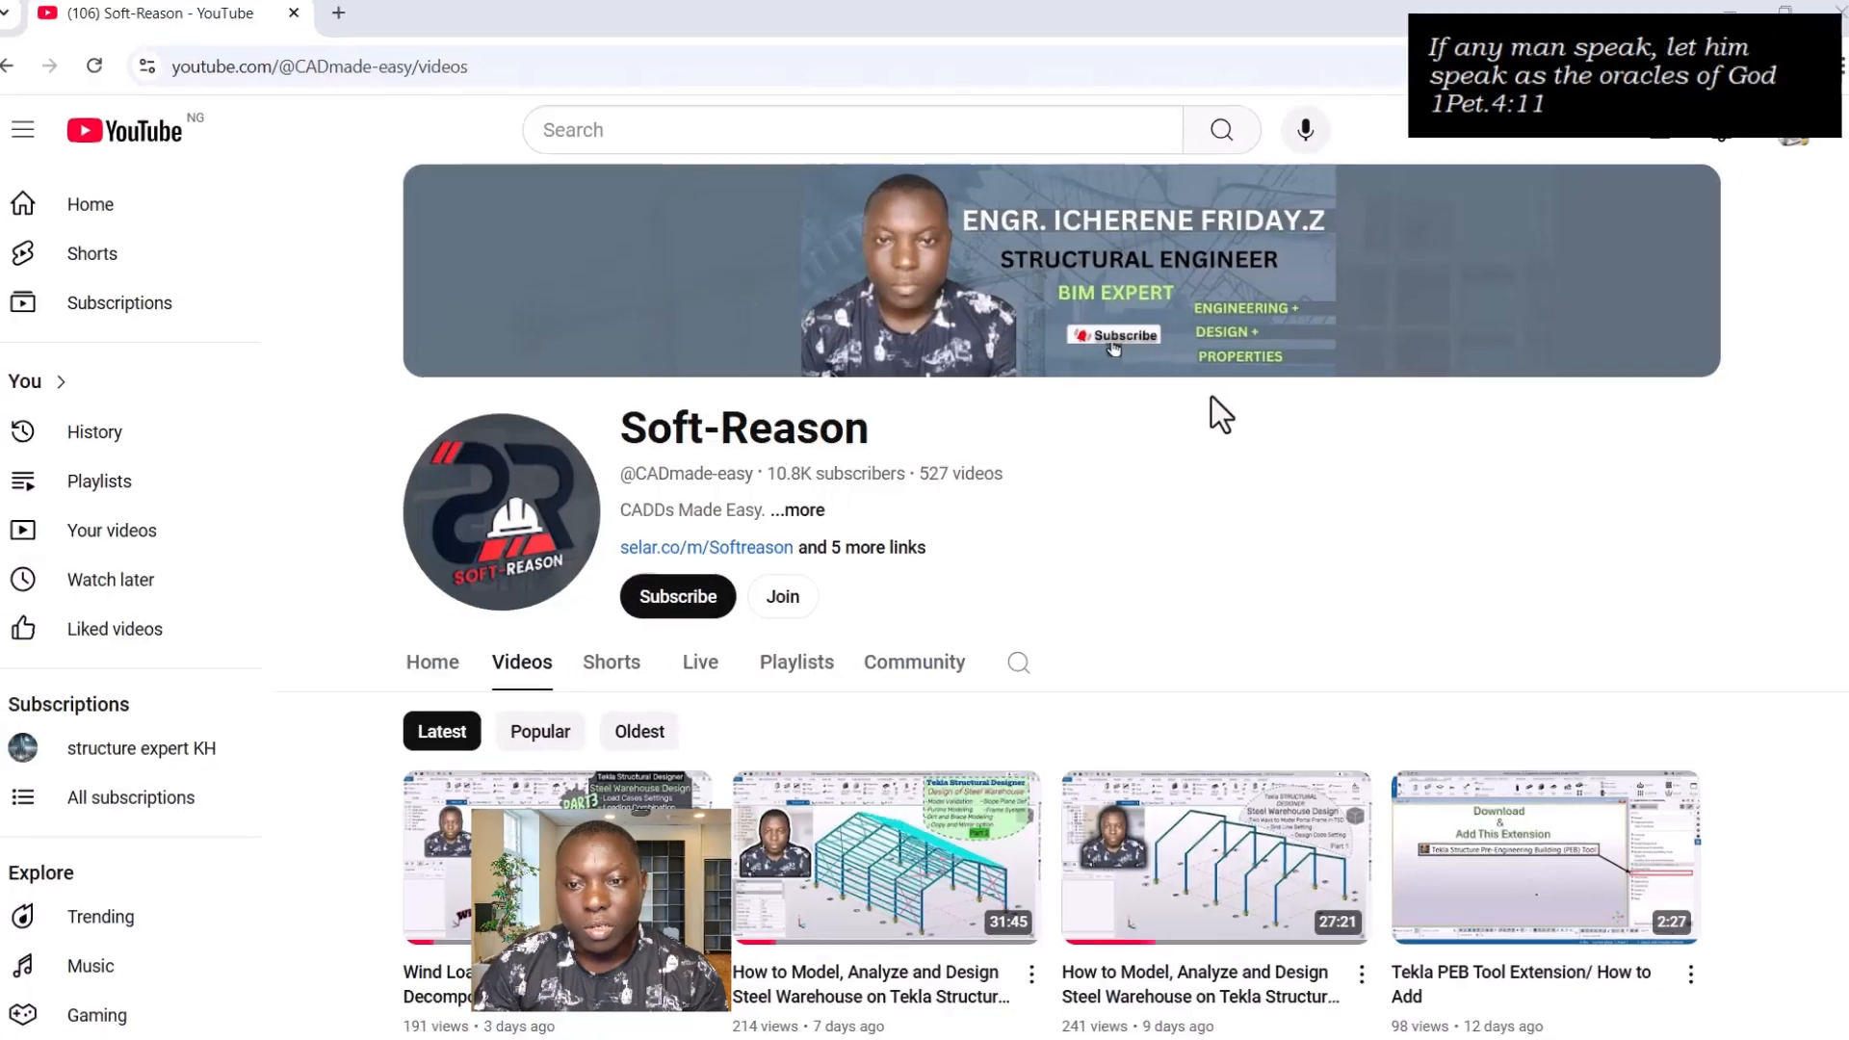
- Look through the latest videos on the Soft-Reason YouTube channel for the earlier steel warehouse design parts
scroll(1169, 511, down, 3)
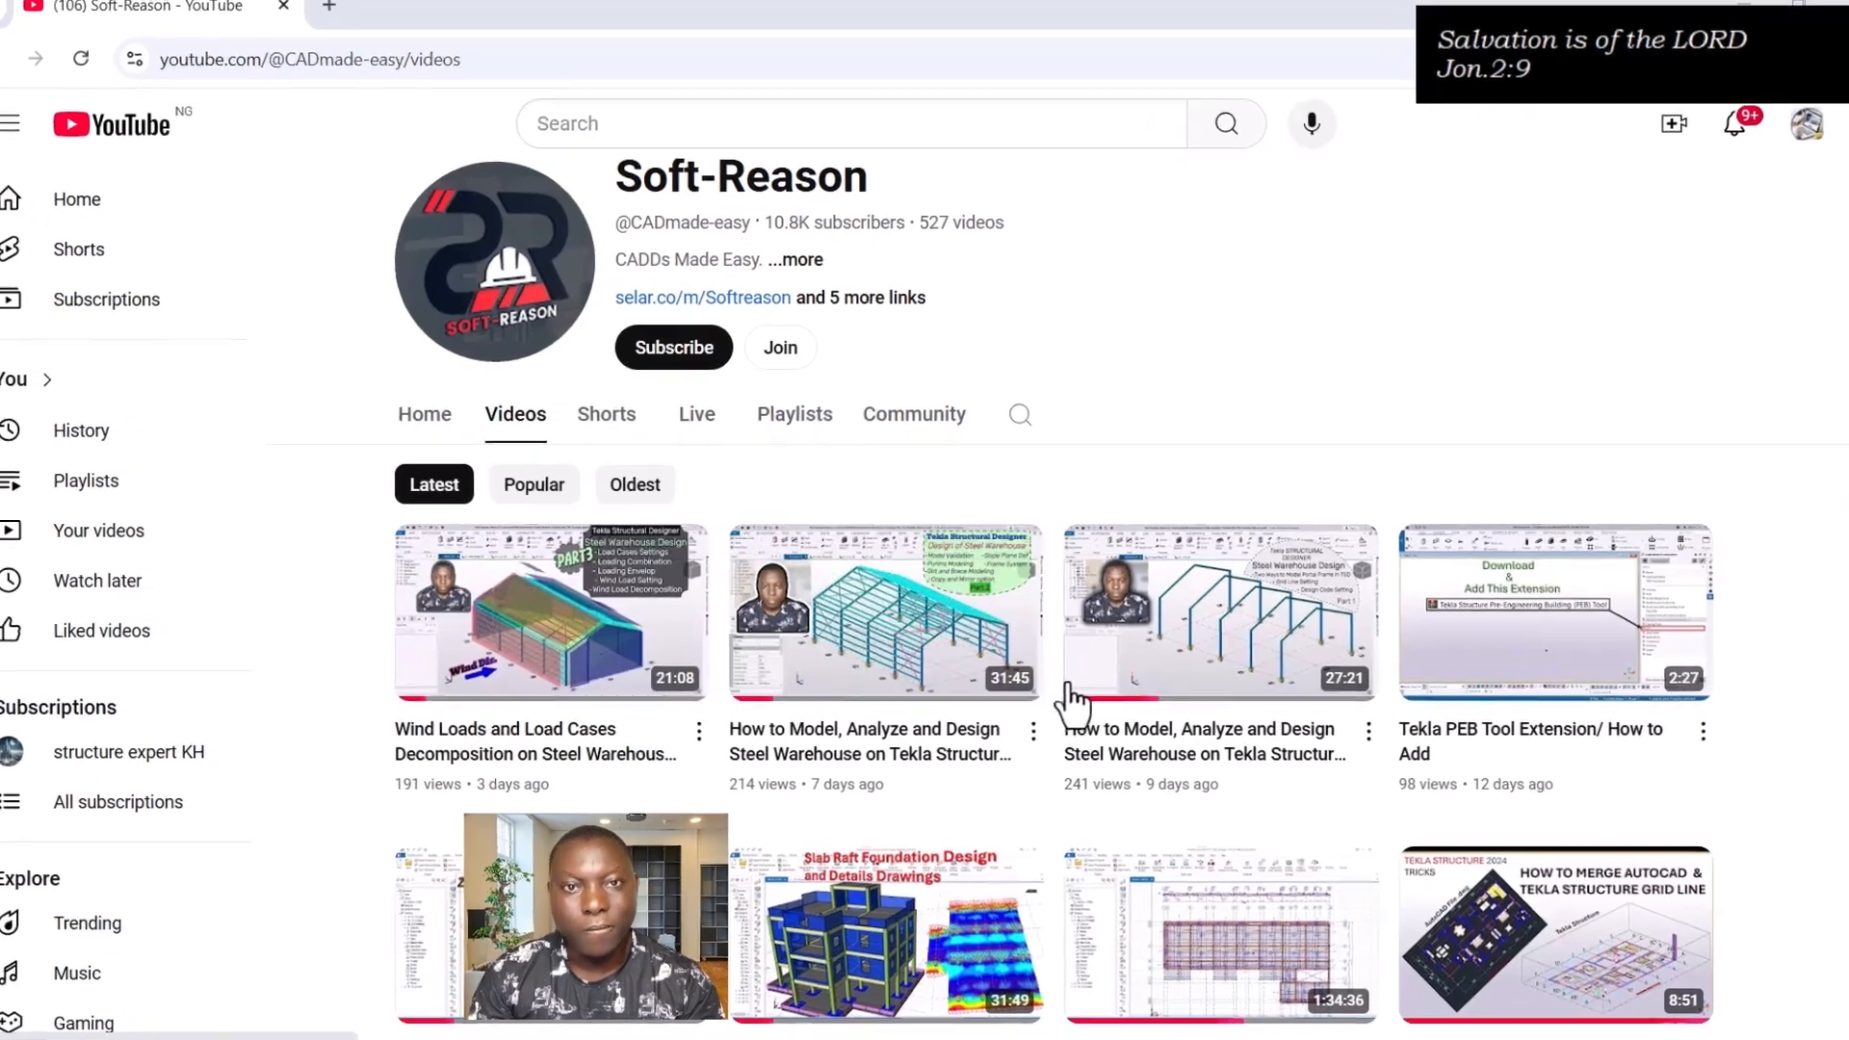
scroll(1285, 722, down, 8)
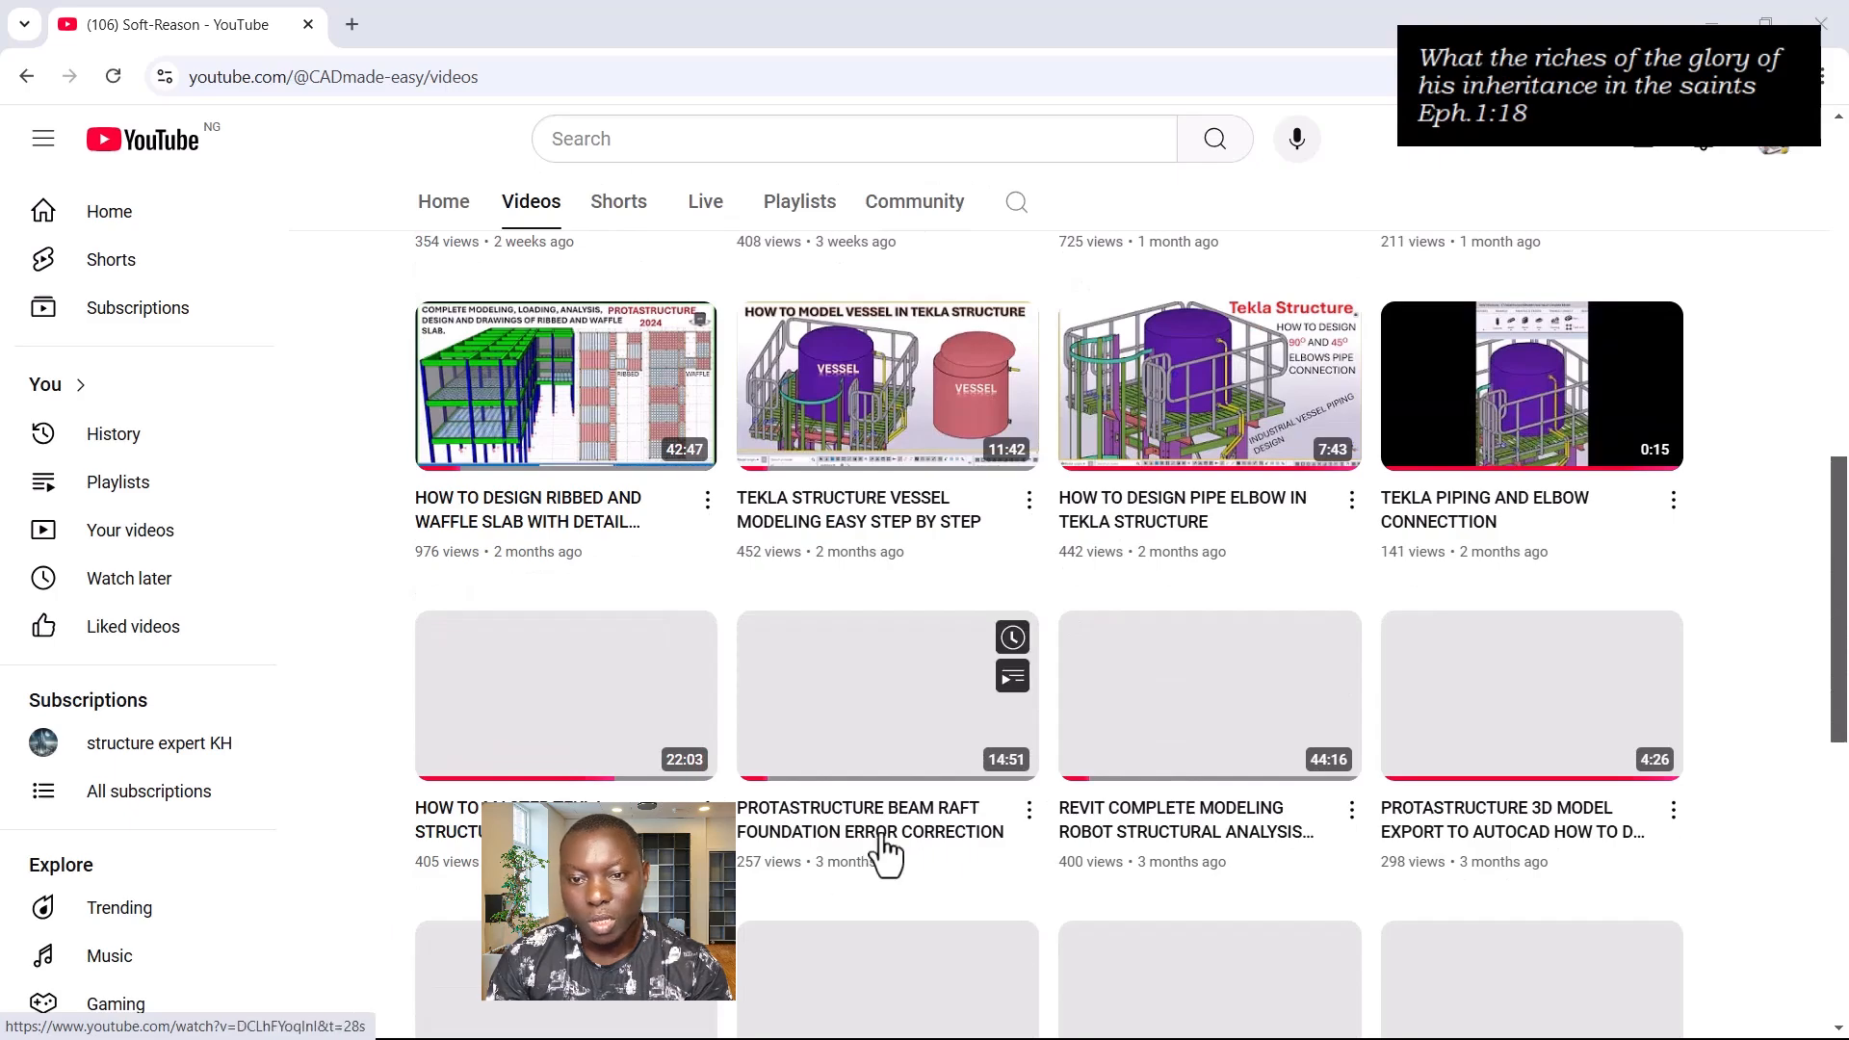
scroll(915, 828, up, 10)
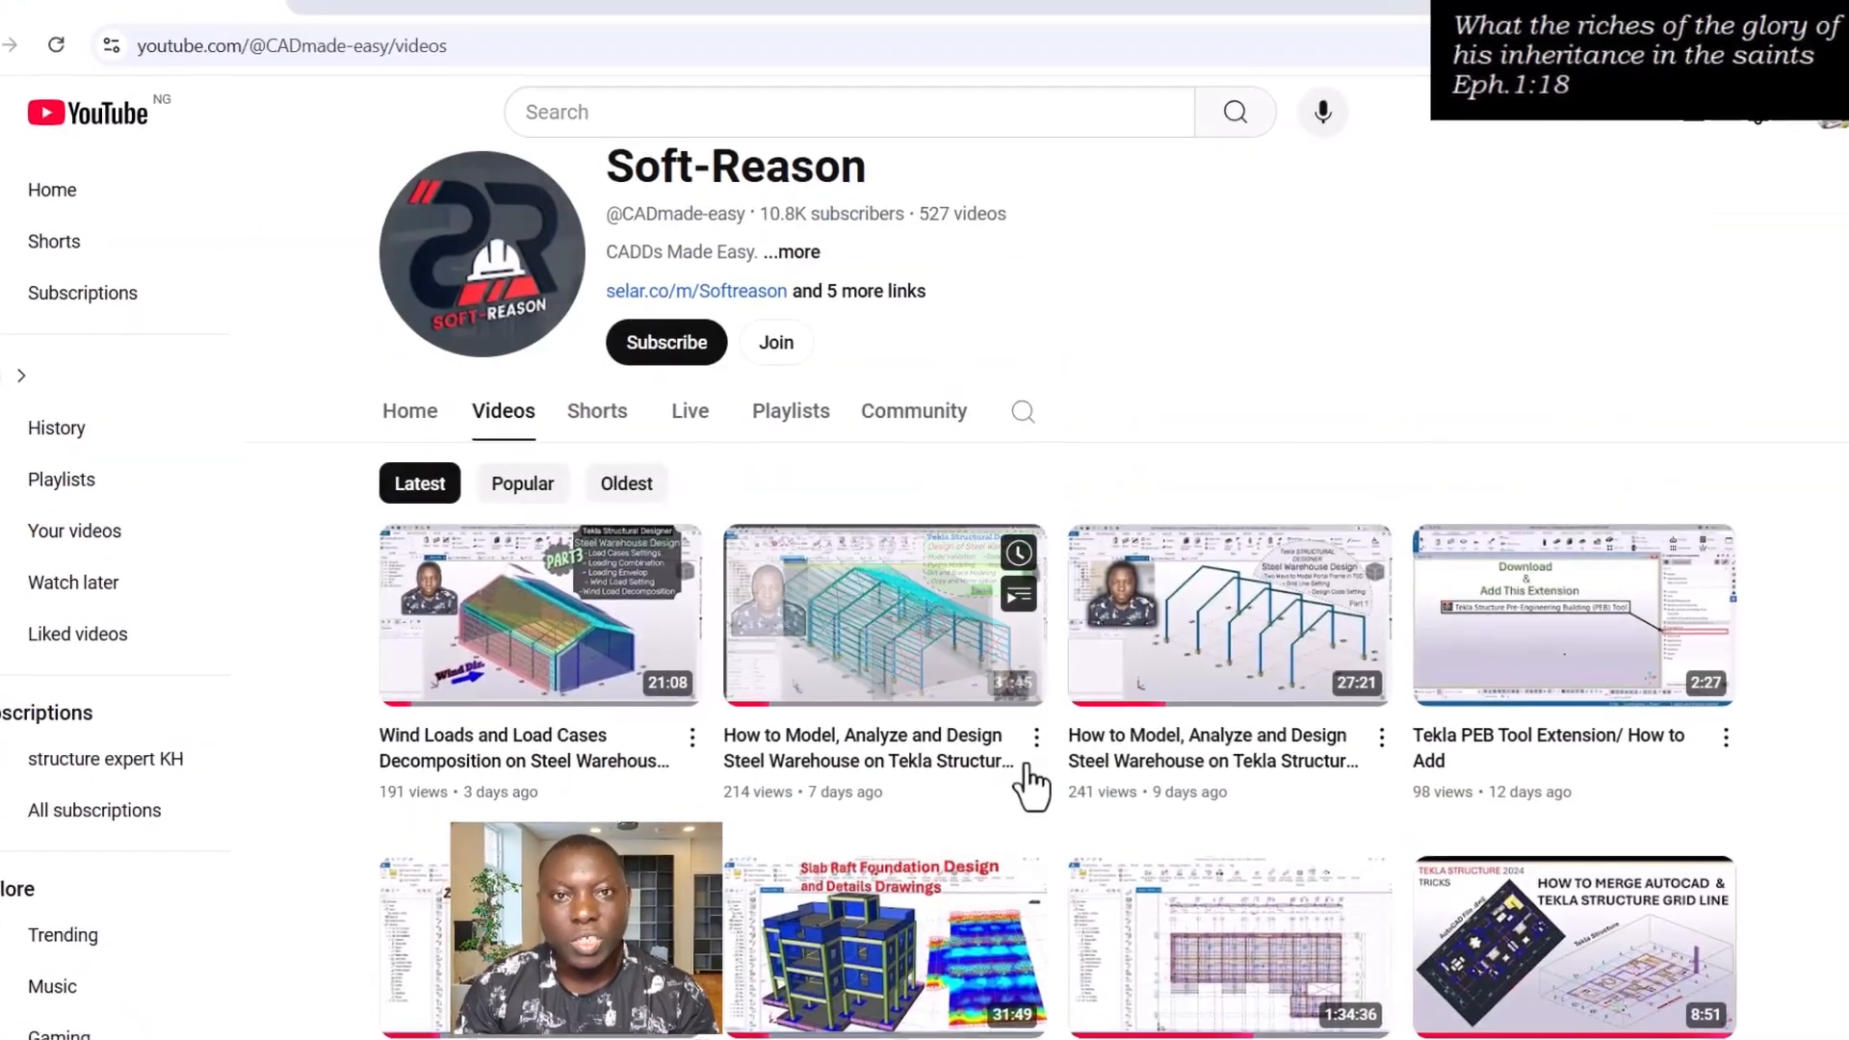
scroll(1030, 785, up, 3)
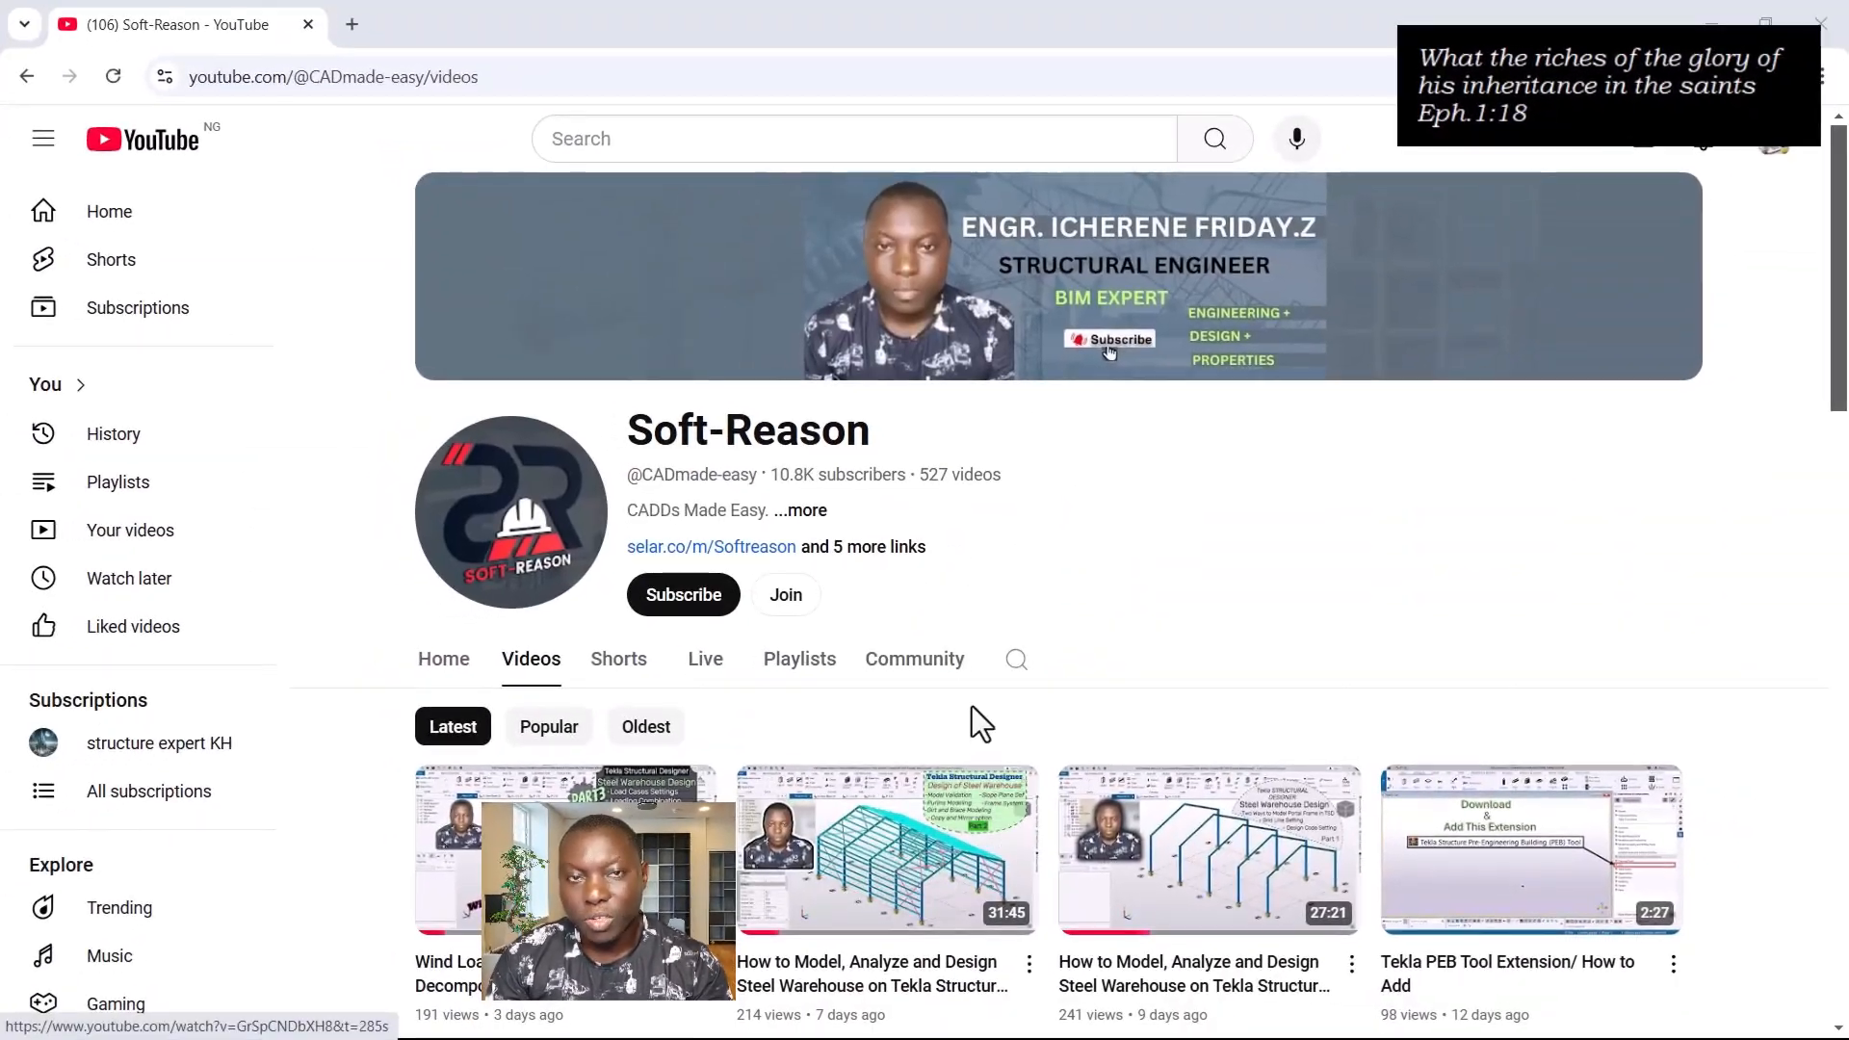
scroll(972, 707, down, 1)
scroll(1165, 963, down, 2)
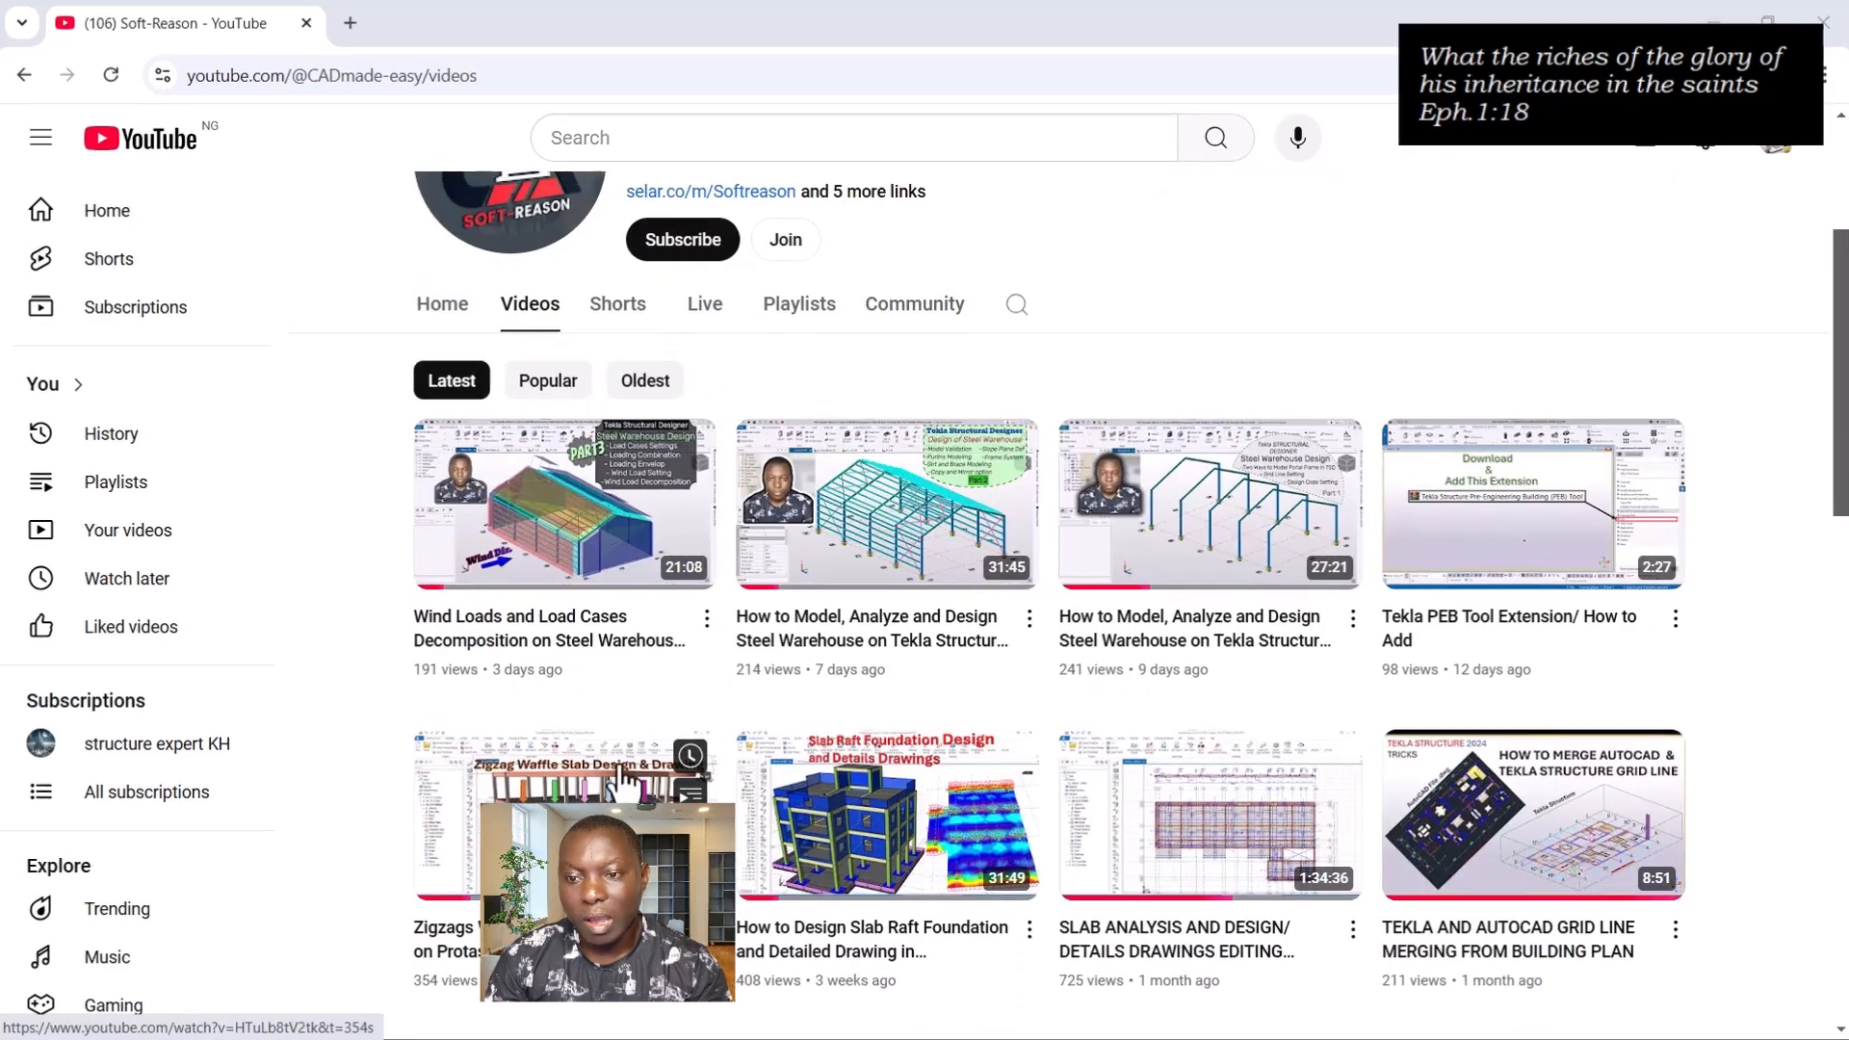
scroll(1048, 705, up, 5)
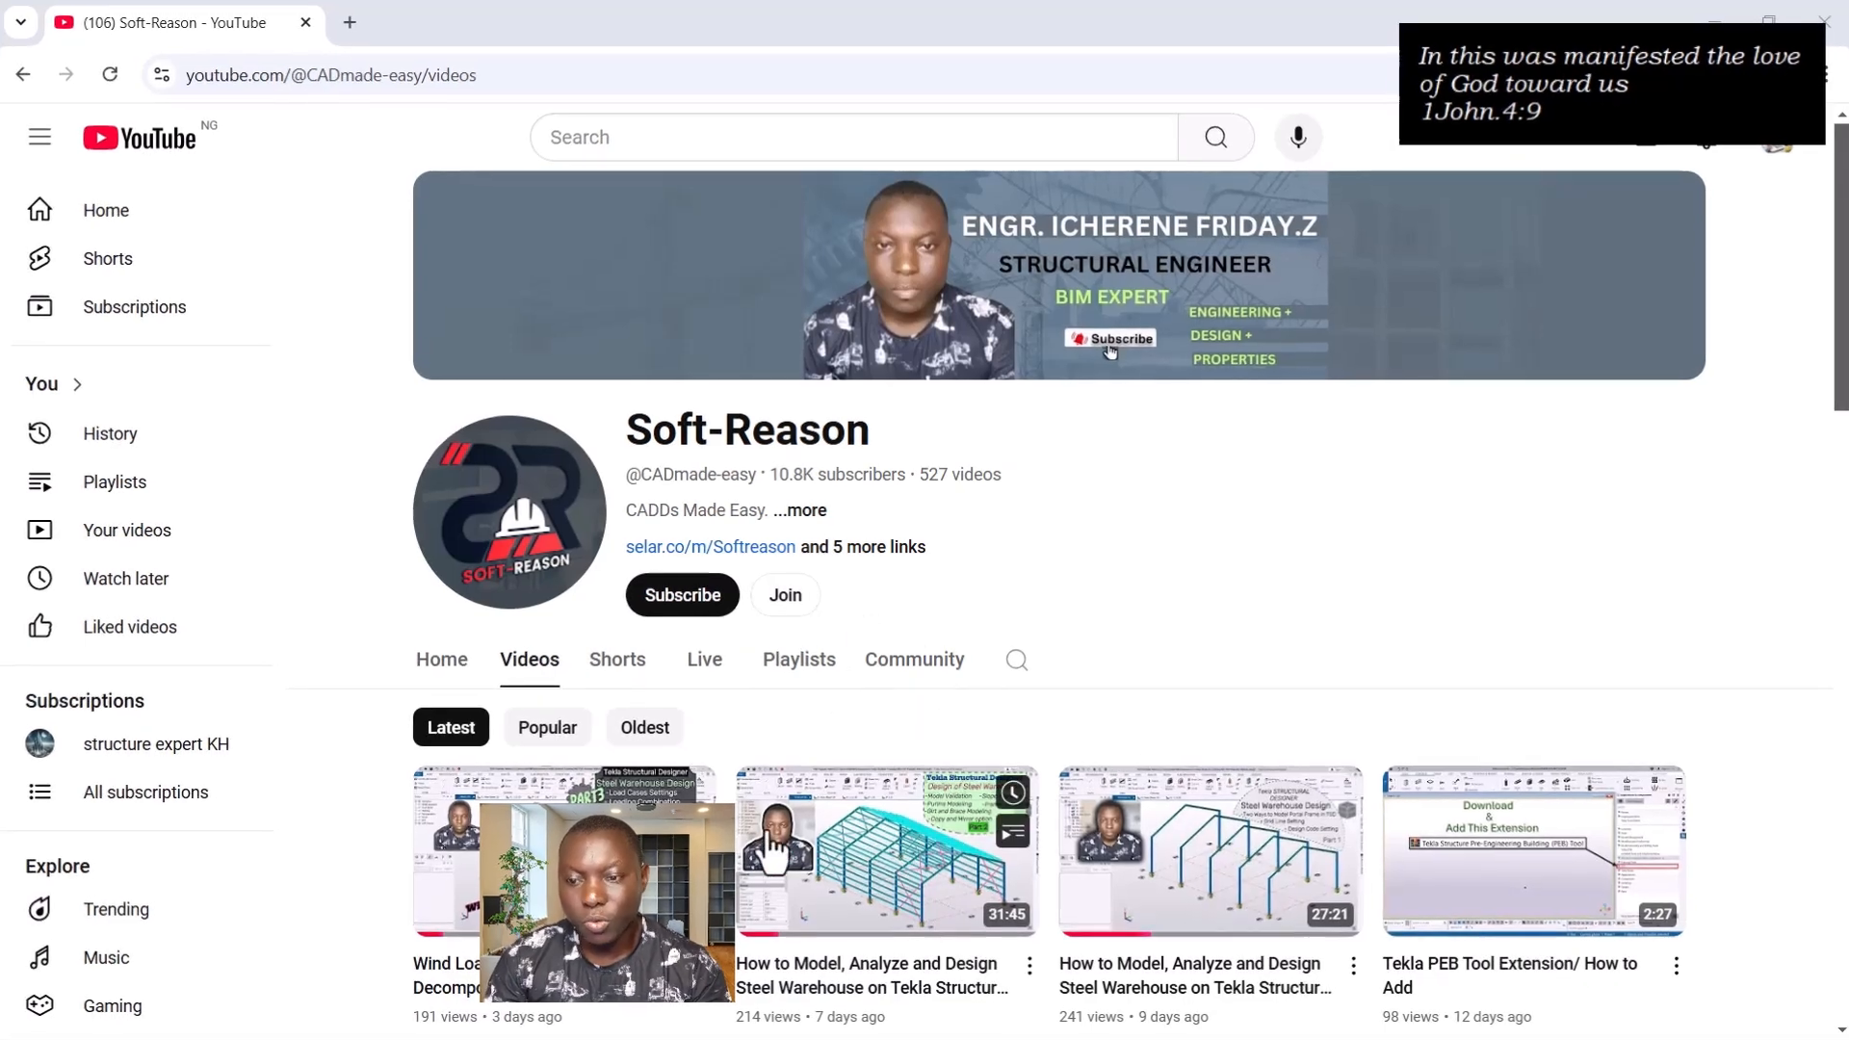
scroll(1076, 775, down, 2)
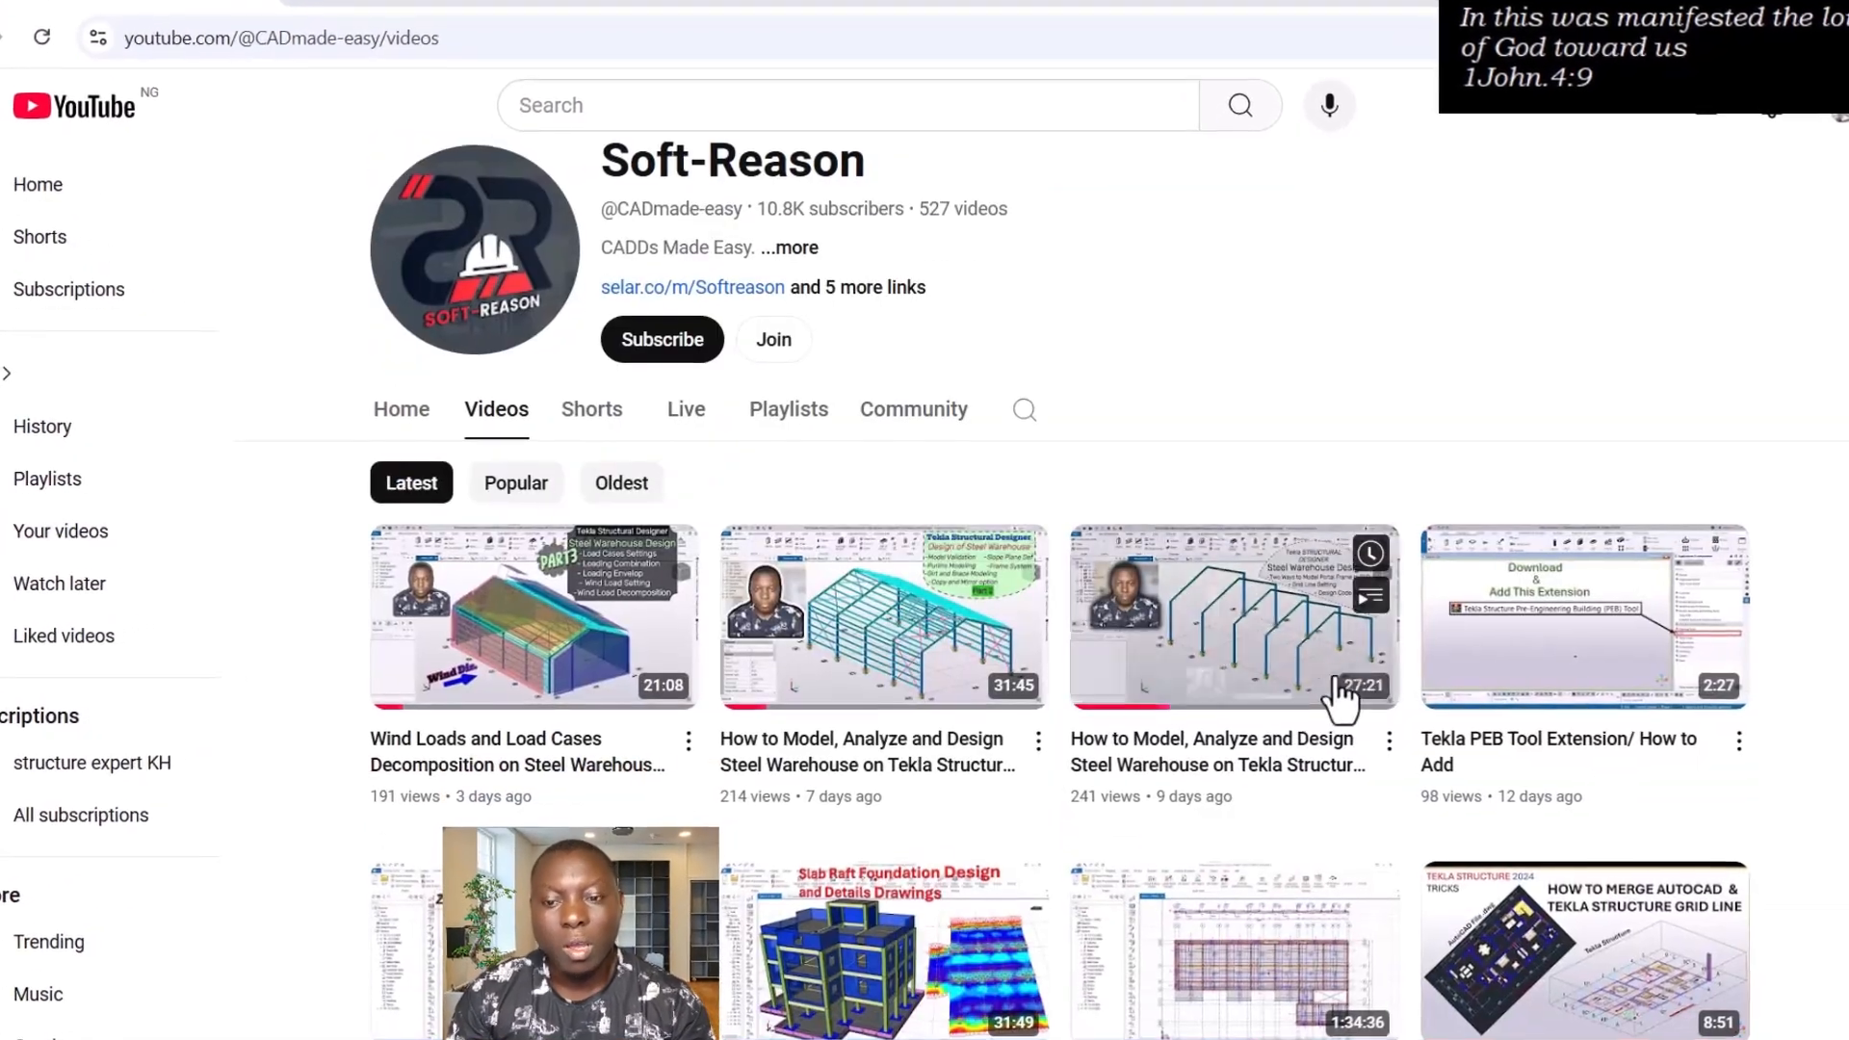
scroll(1117, 731, down, 3)
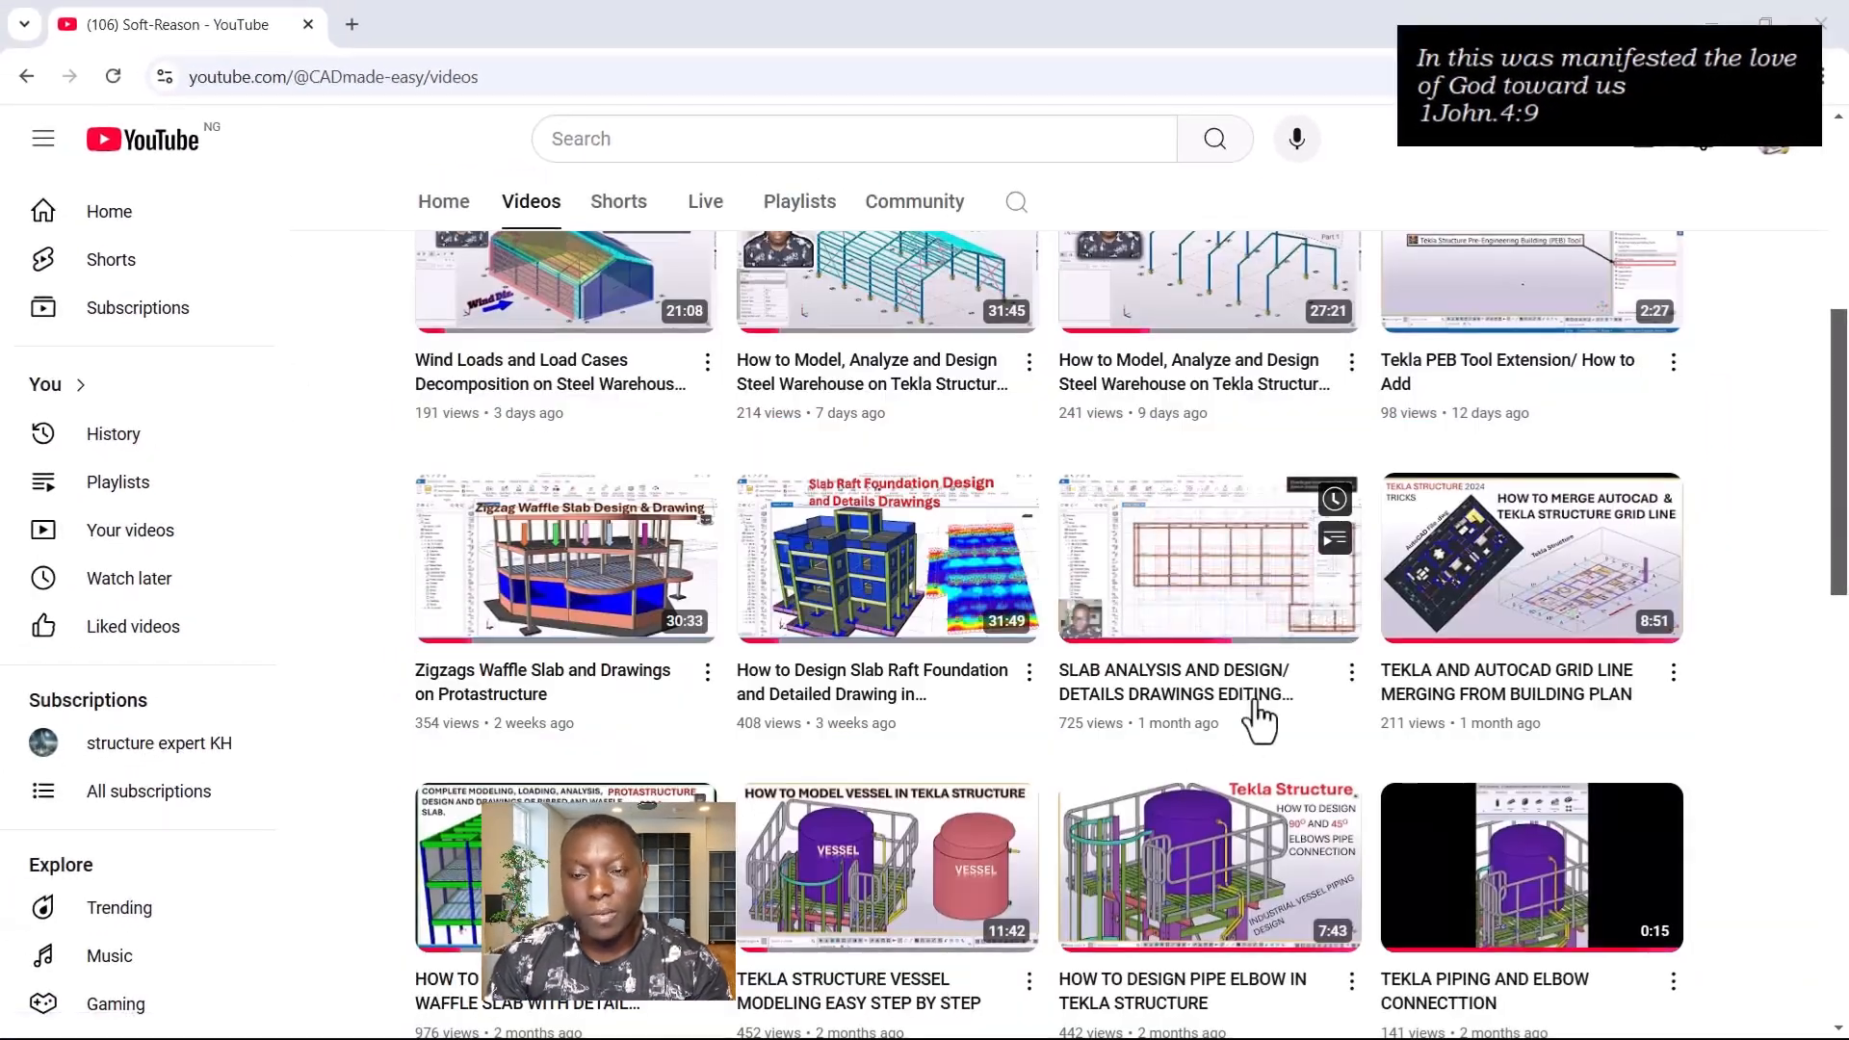
scroll(990, 570, up, 6)
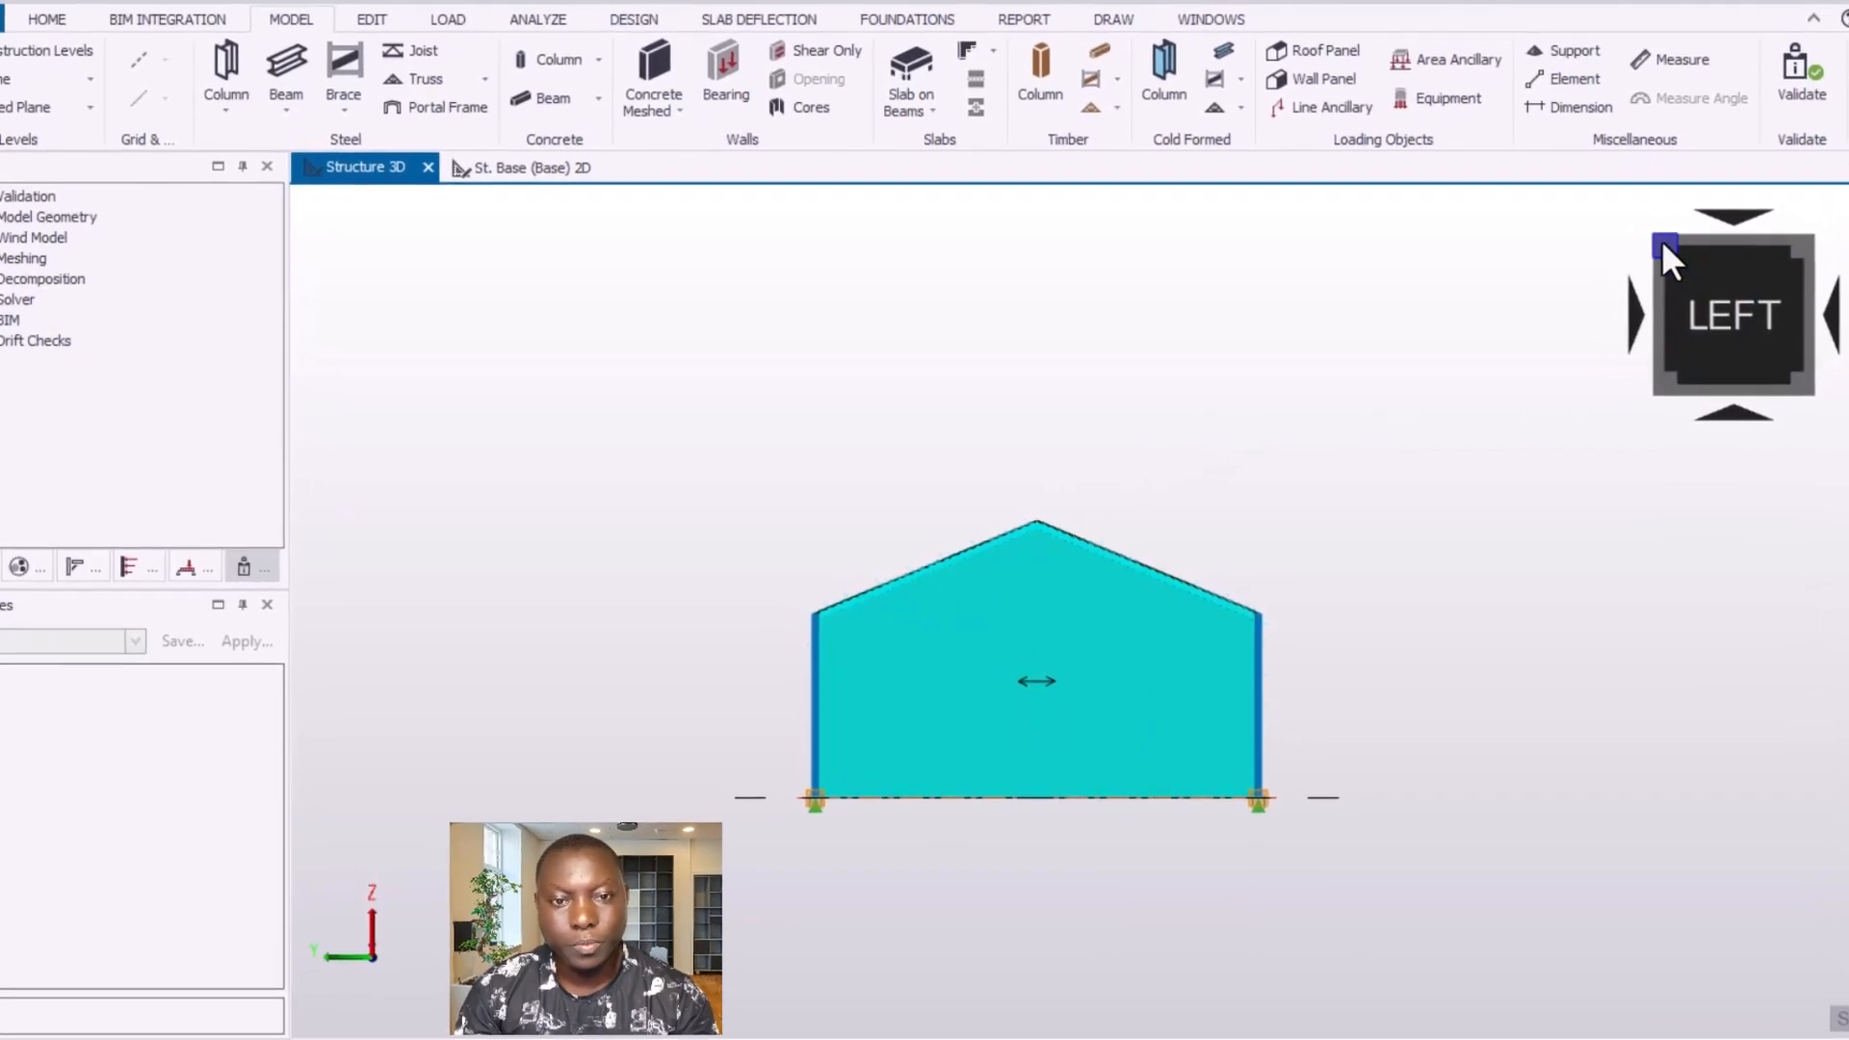
- Return to Tekla Structural Designer and examine the whole building in a top-left-front isometric view
click(1674, 387)
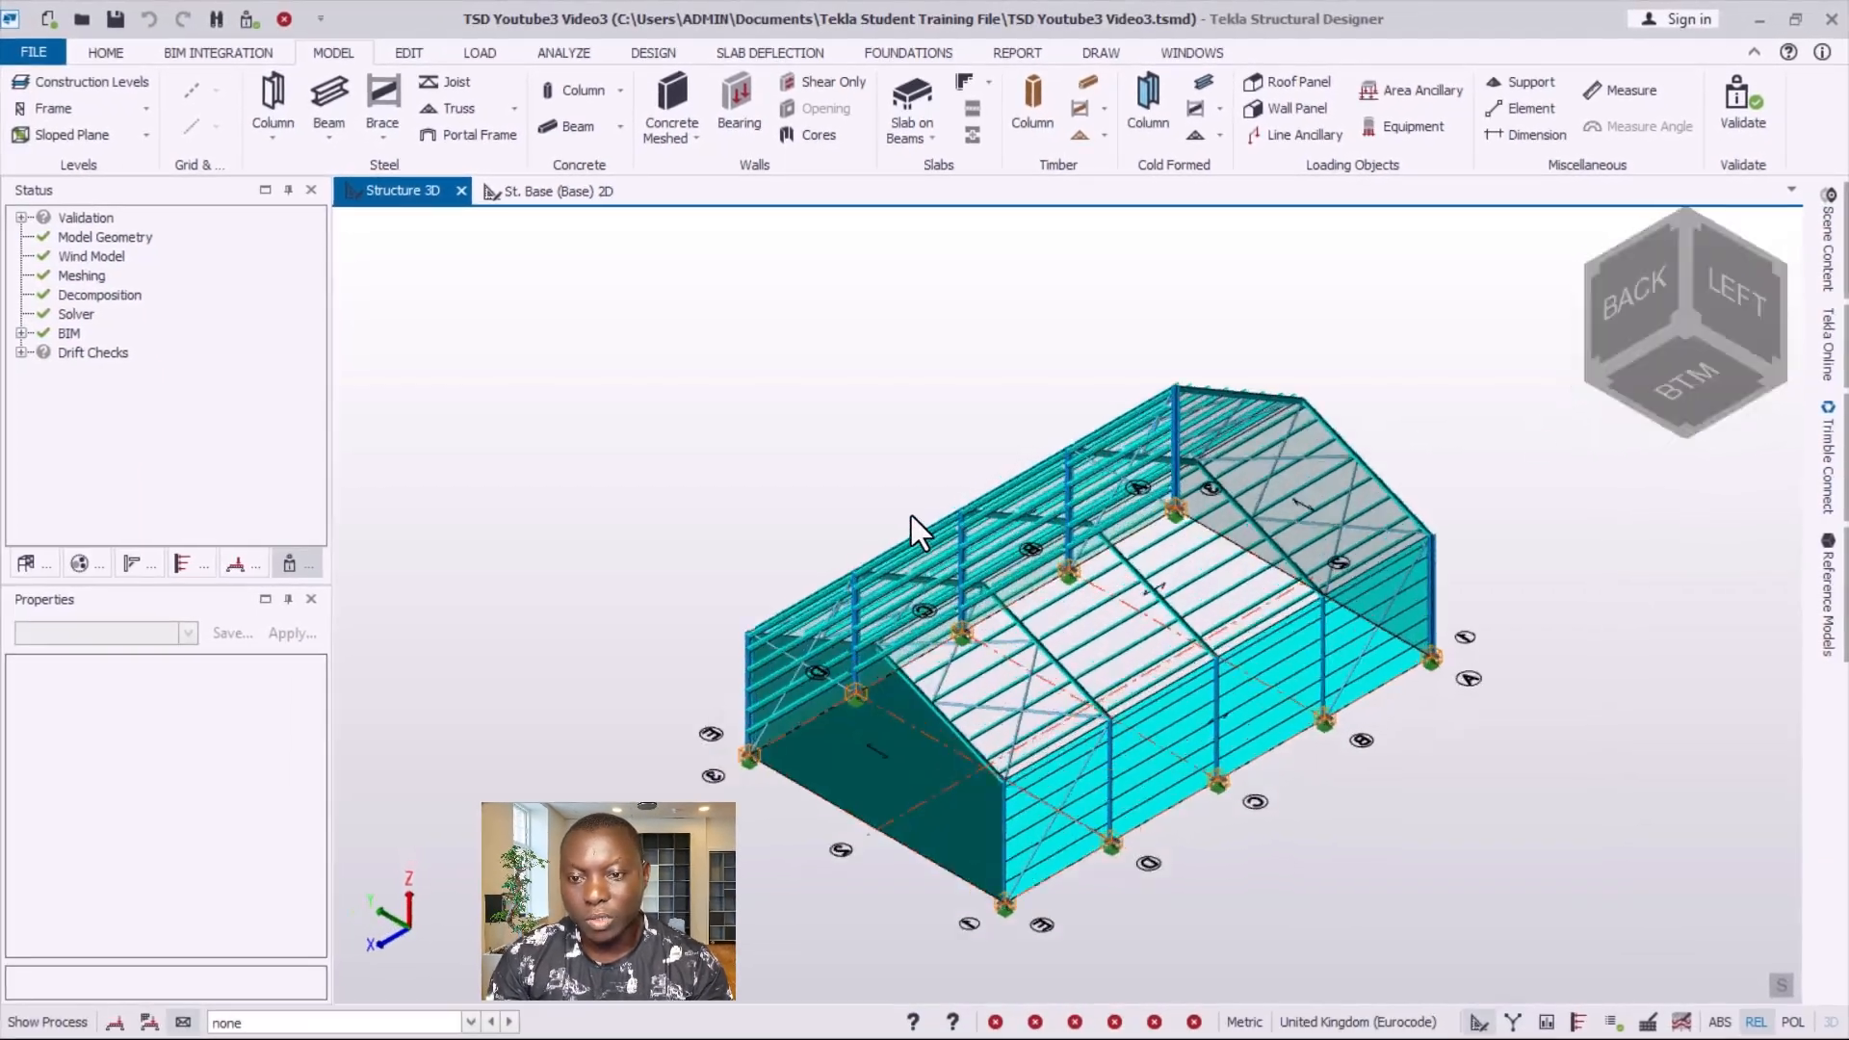
mouse_move(1032, 531)
right_drag(1097, 693, 1207, 450)
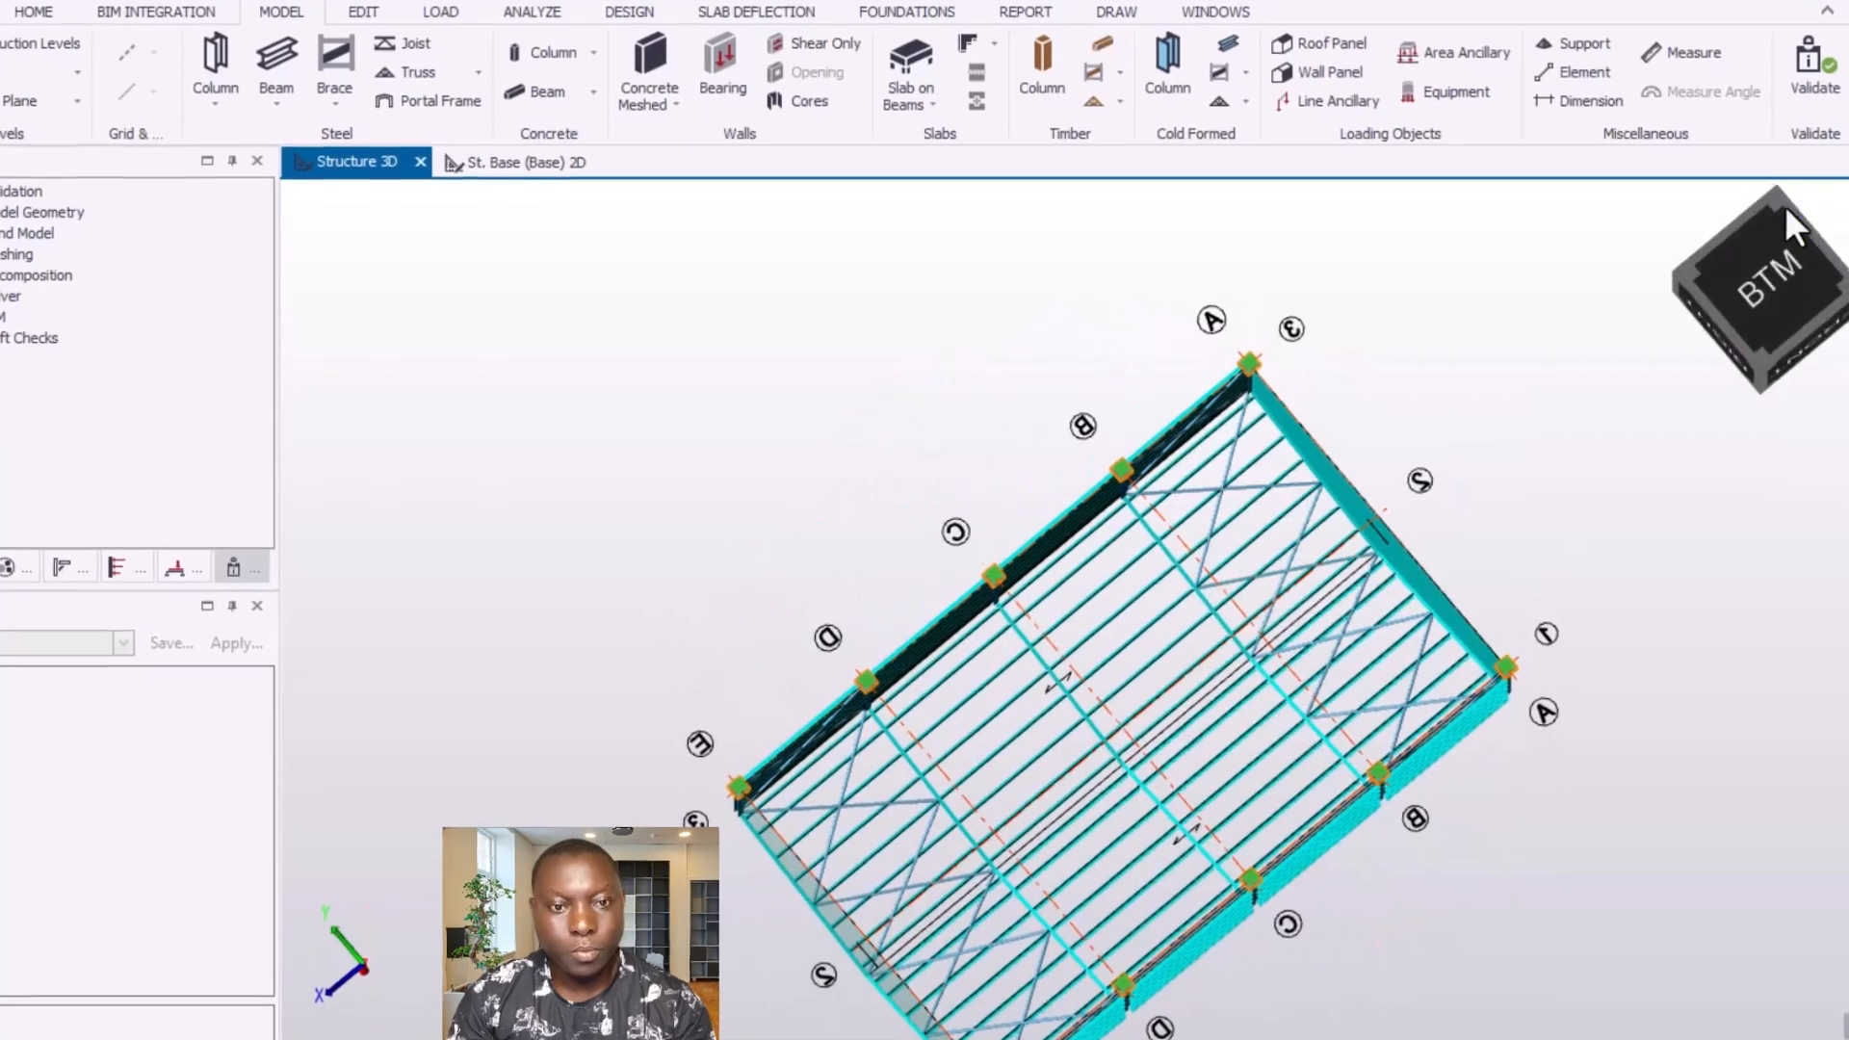
click(1737, 312)
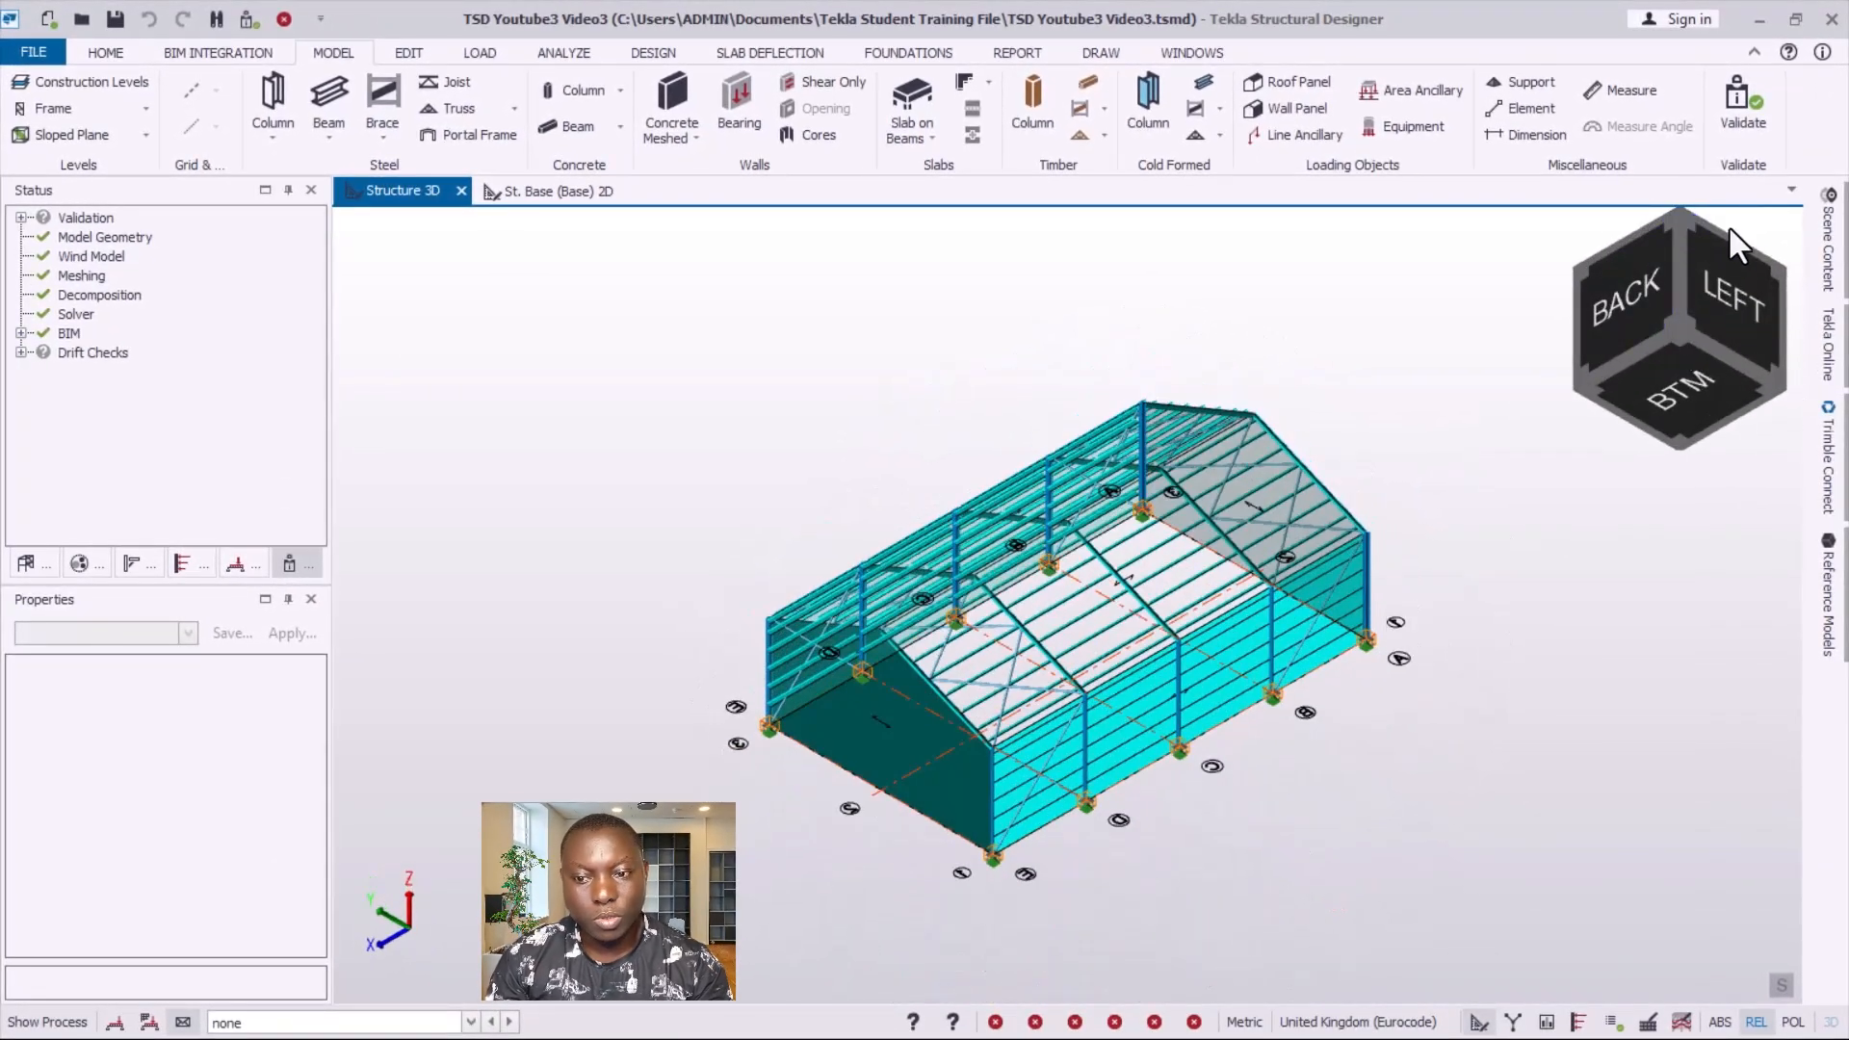
click(1783, 264)
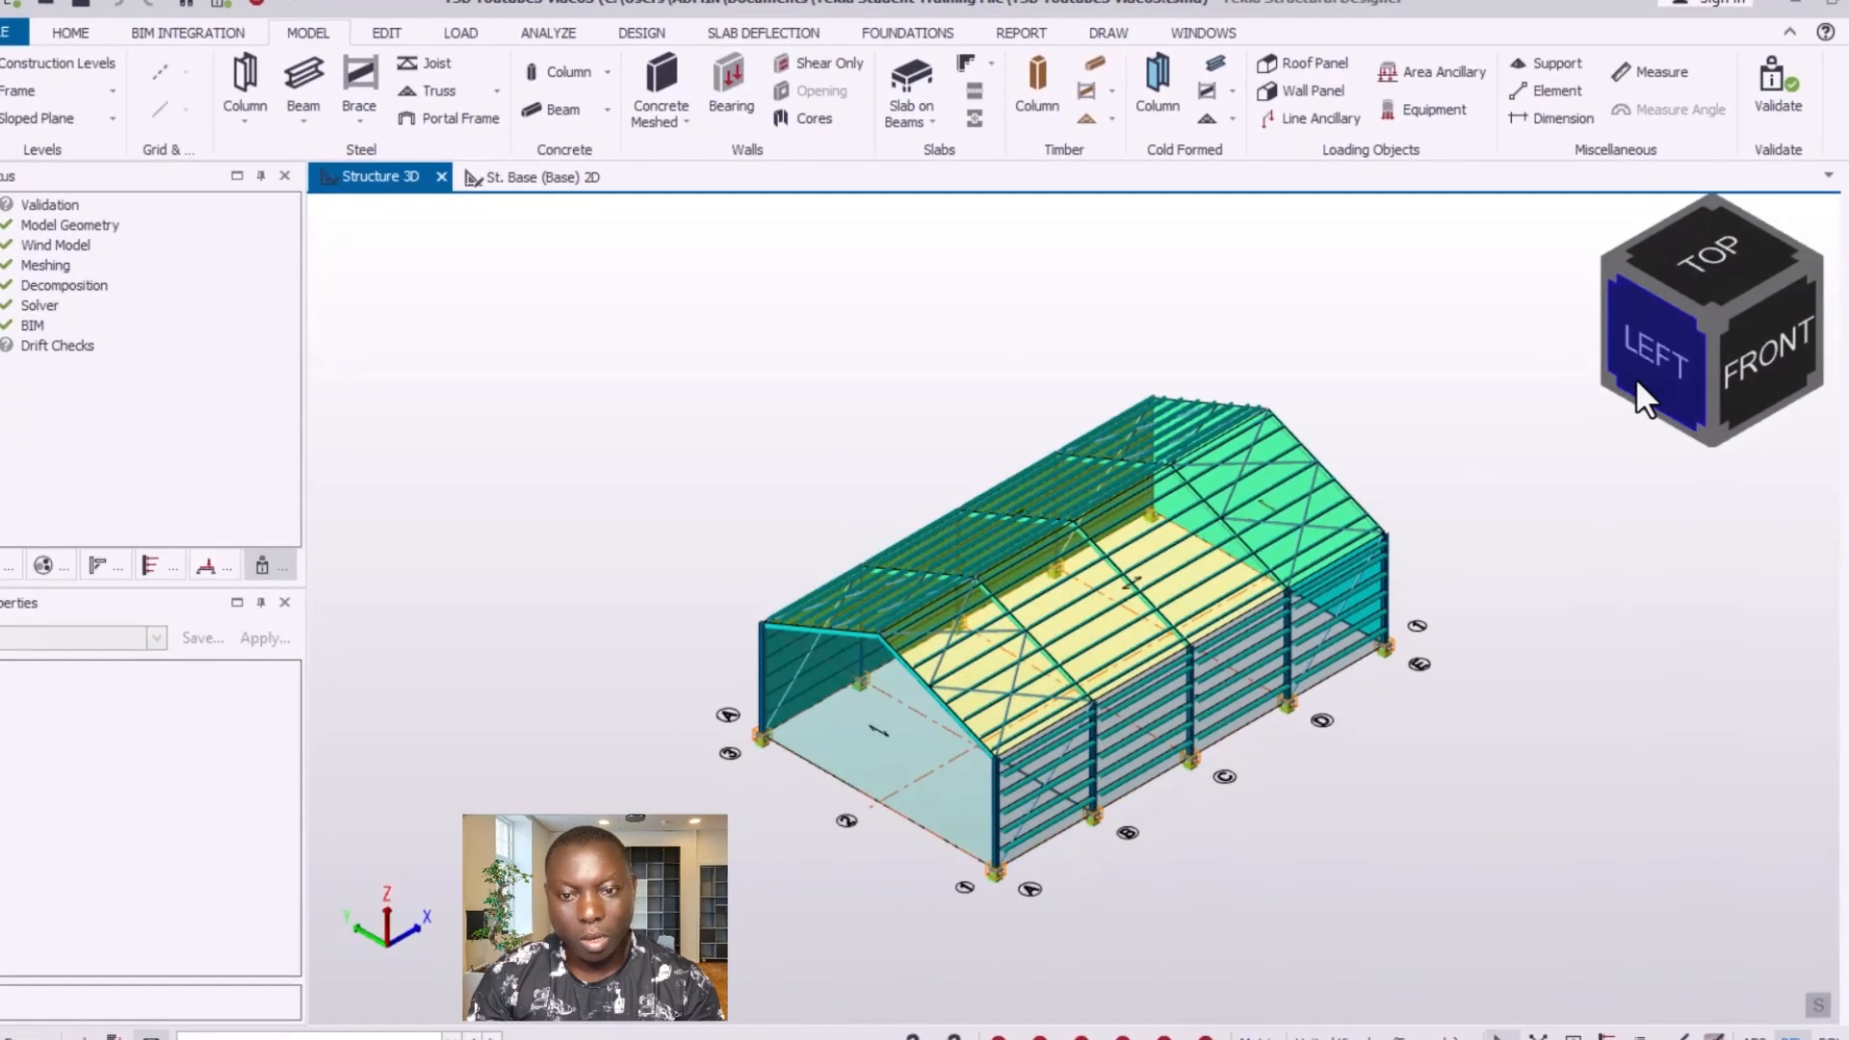
scroll(1101, 824, up, 1)
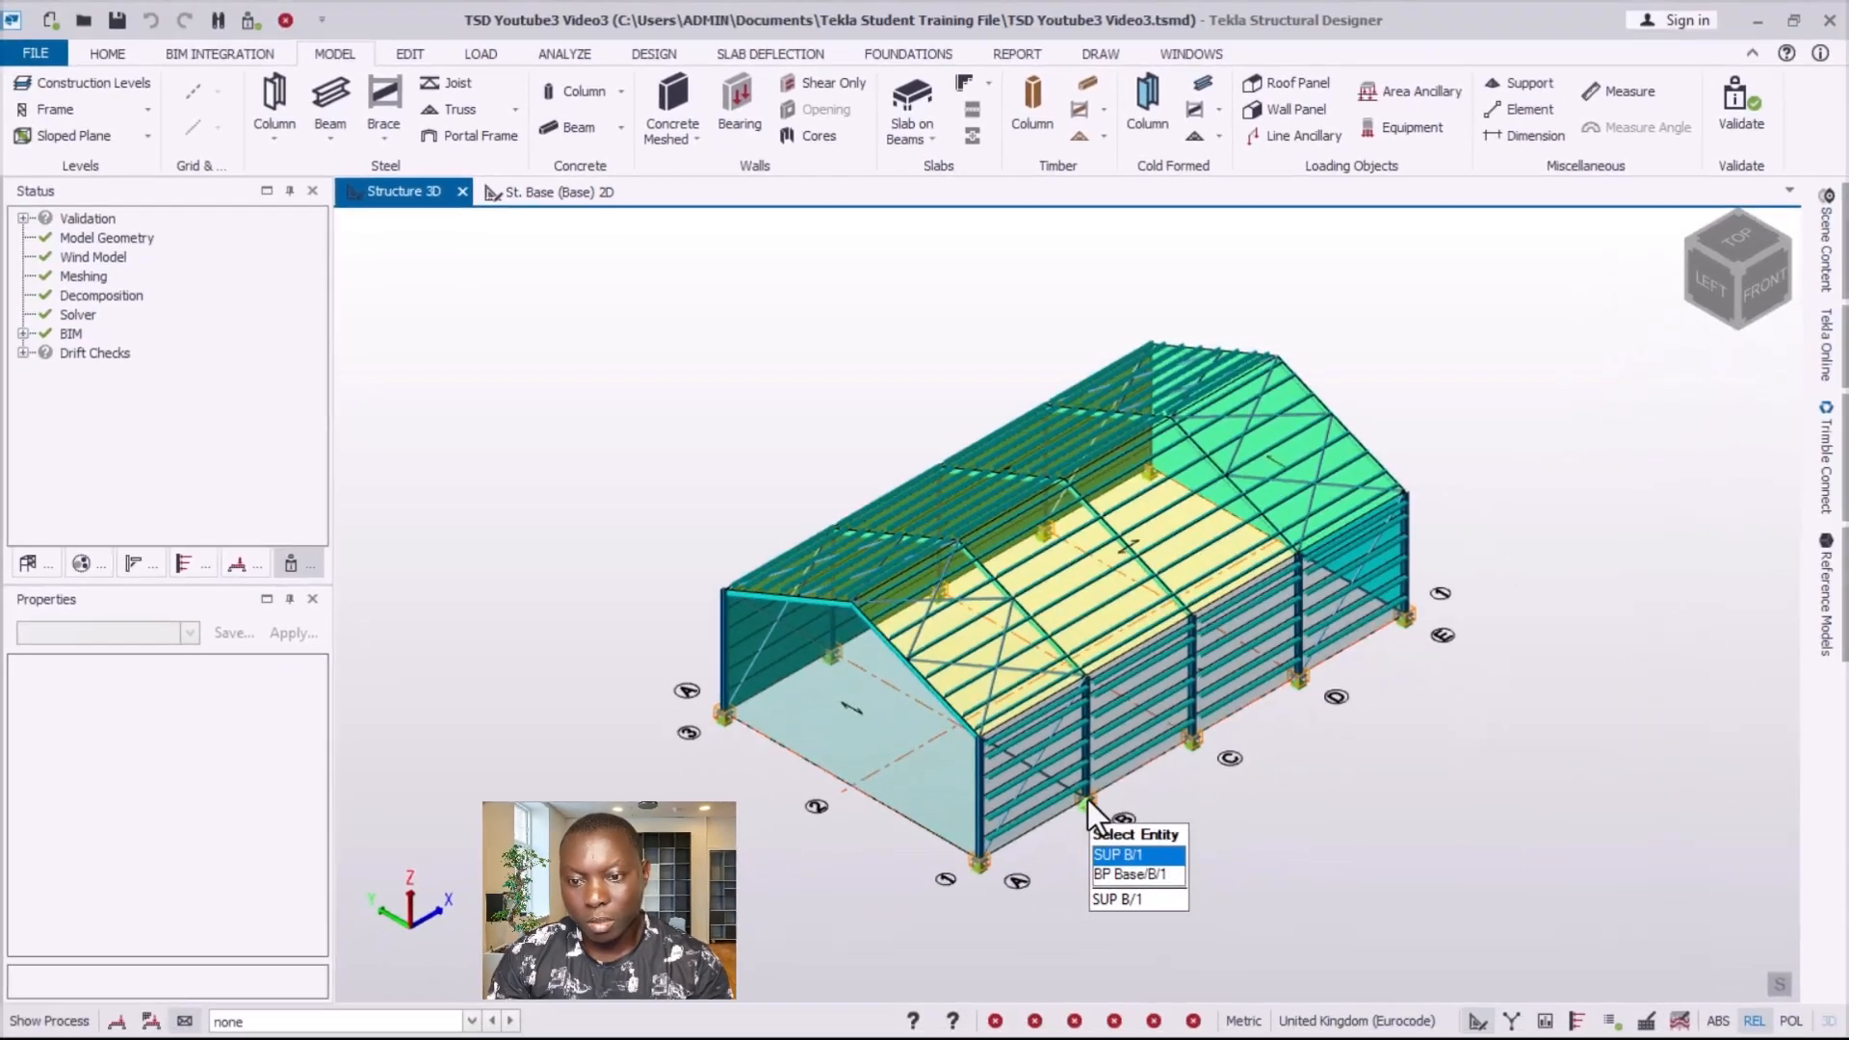
scroll(1020, 730, up, 3)
scroll(1196, 709, down, 2)
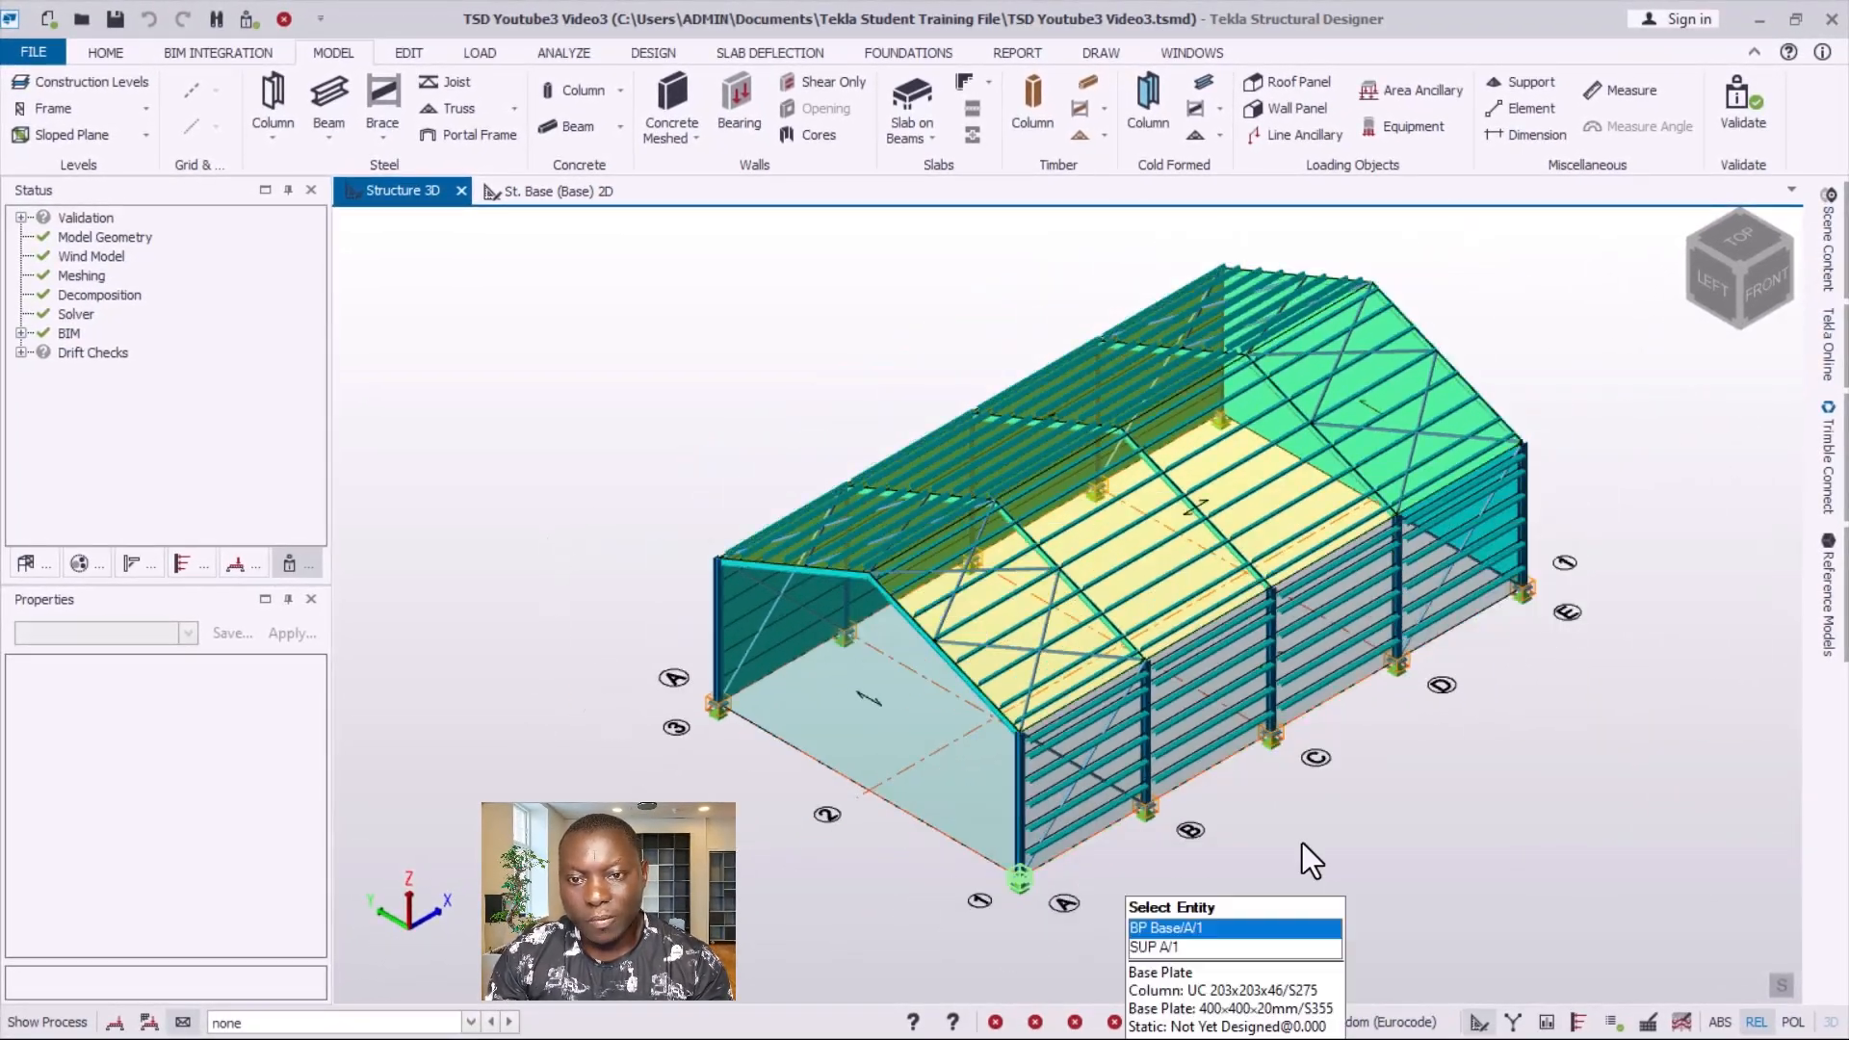
scroll(1566, 388, up, 1)
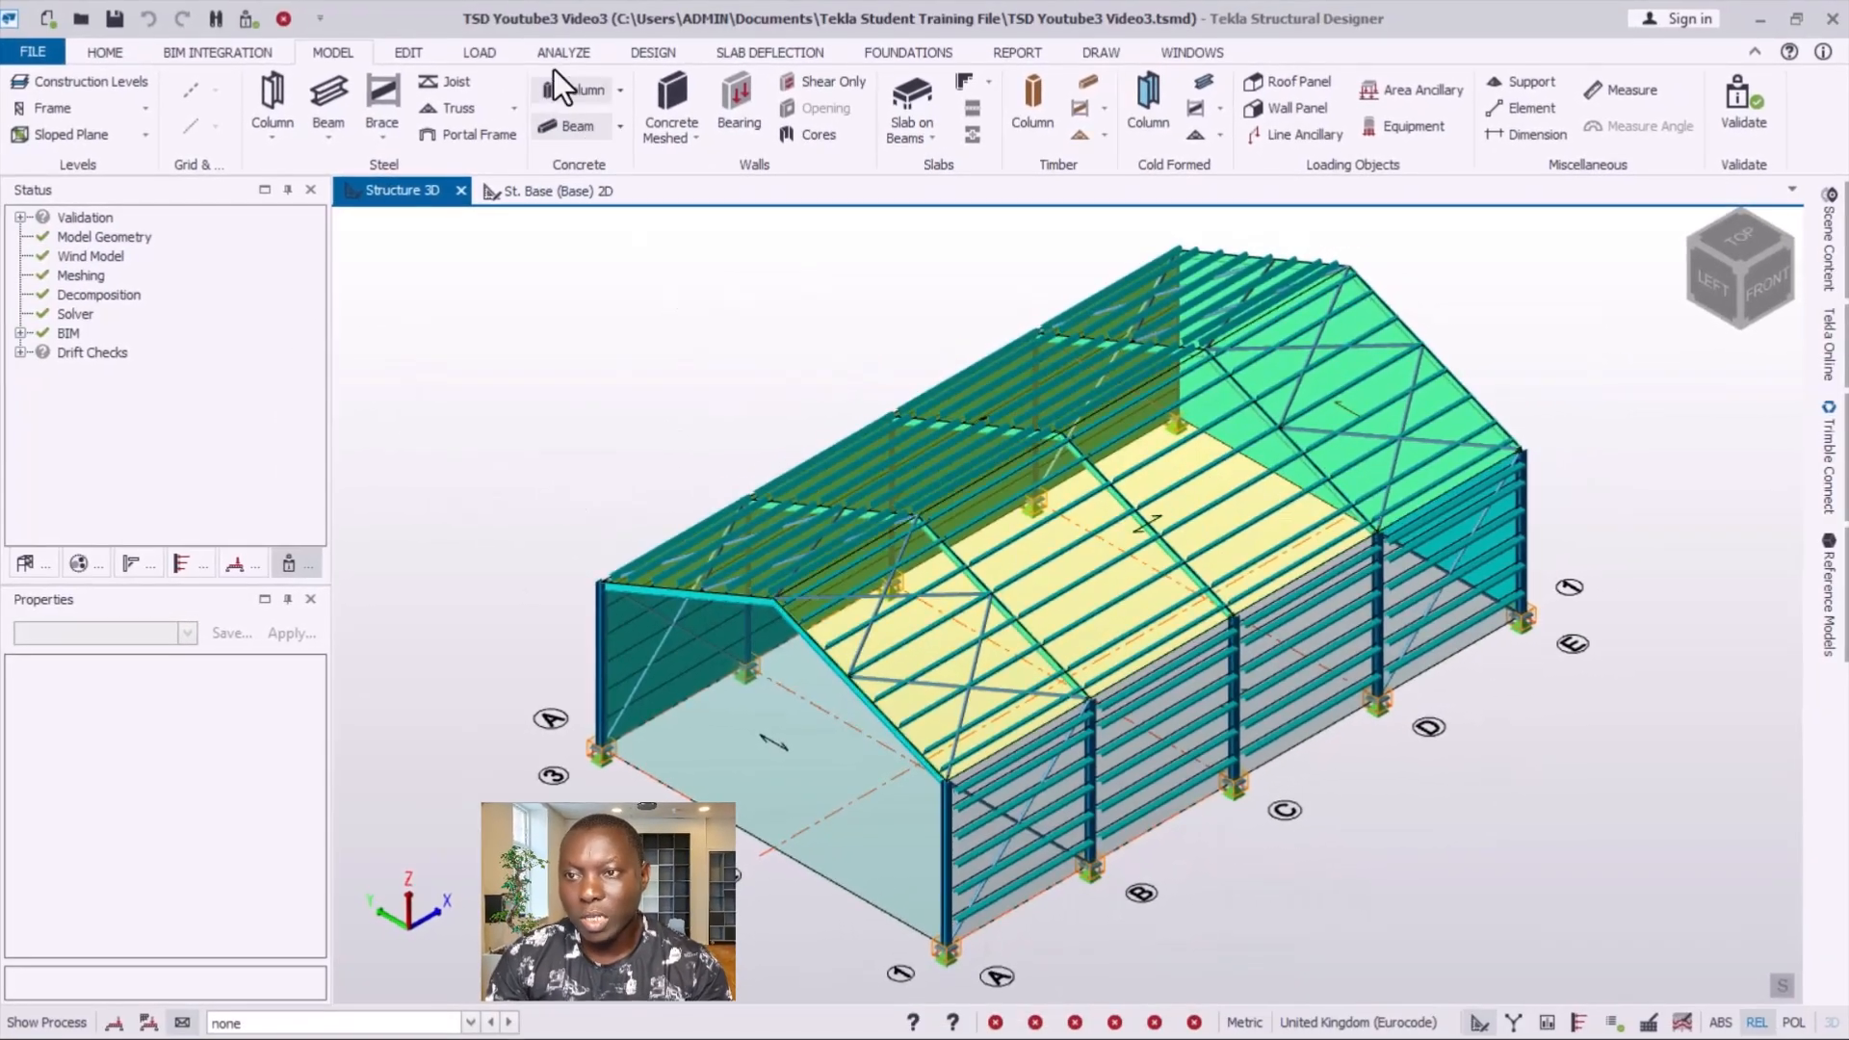
- Review the analysis settings and the design settings' analysis method options, accepting both as they are
click(529, 18)
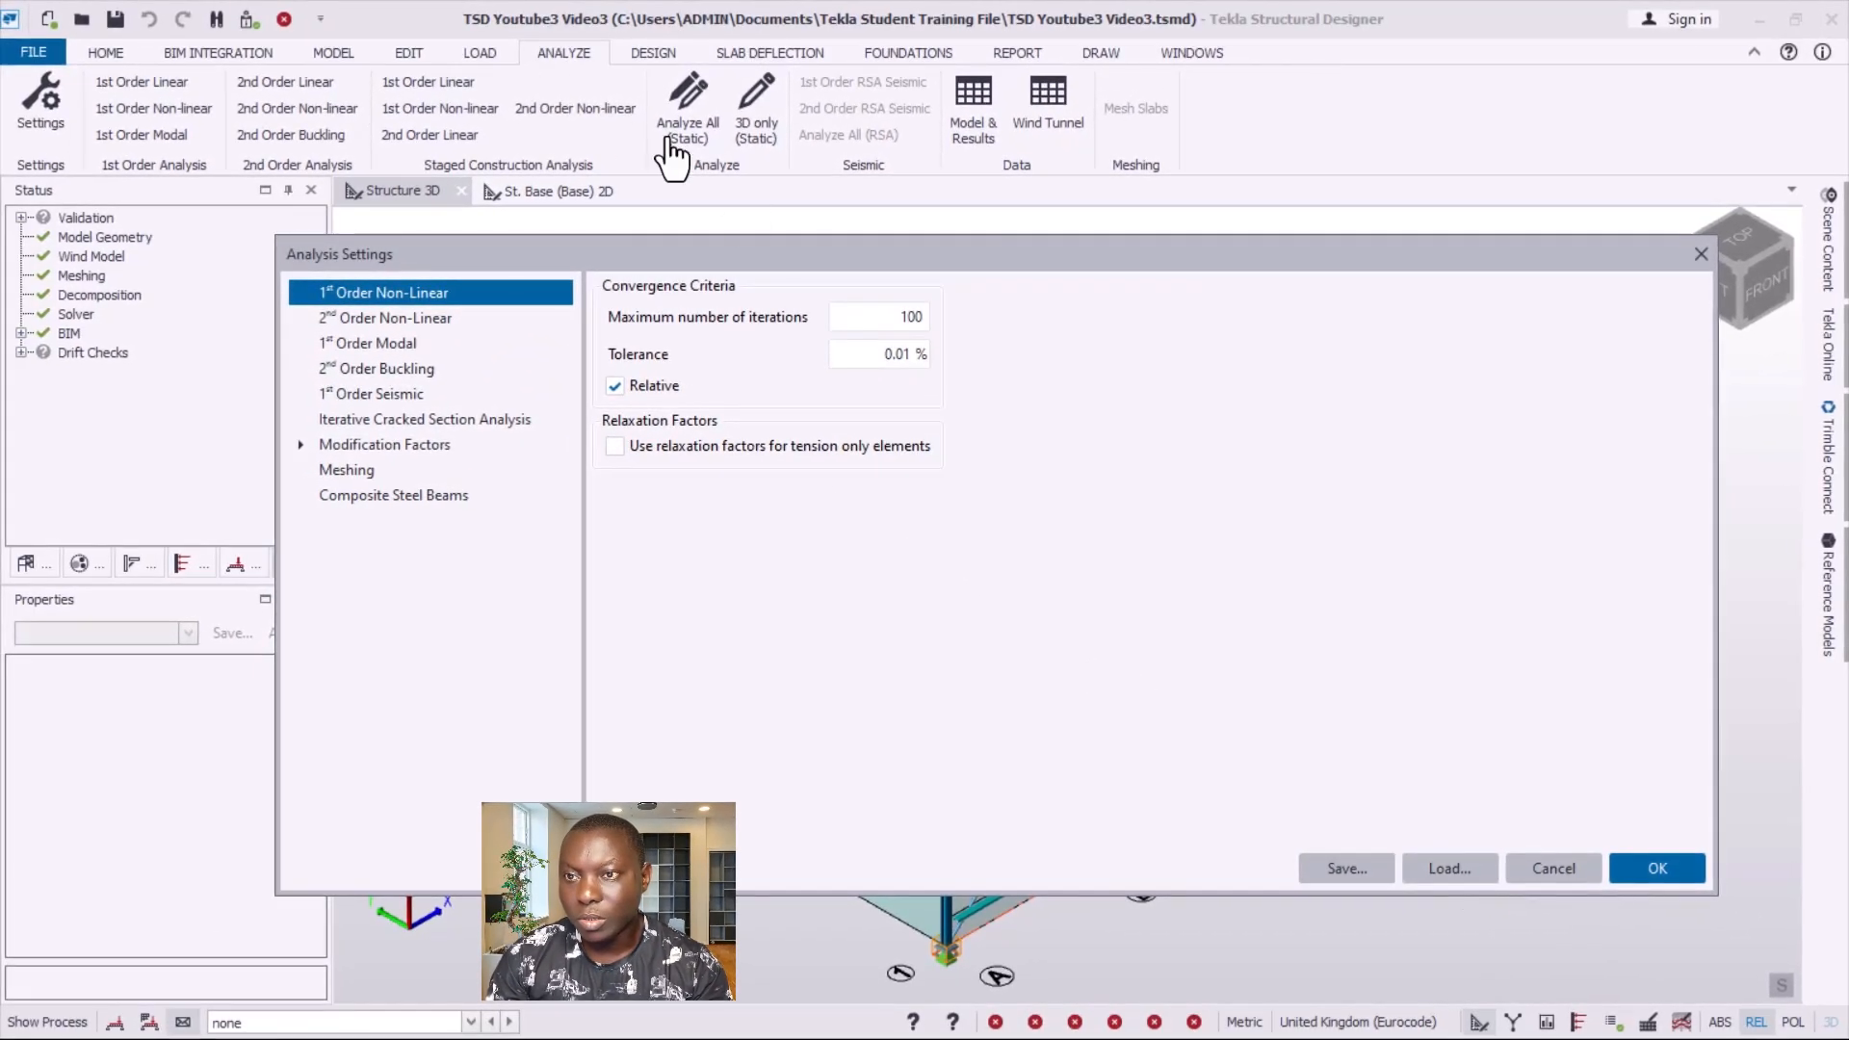
click(1723, 899)
click(664, 52)
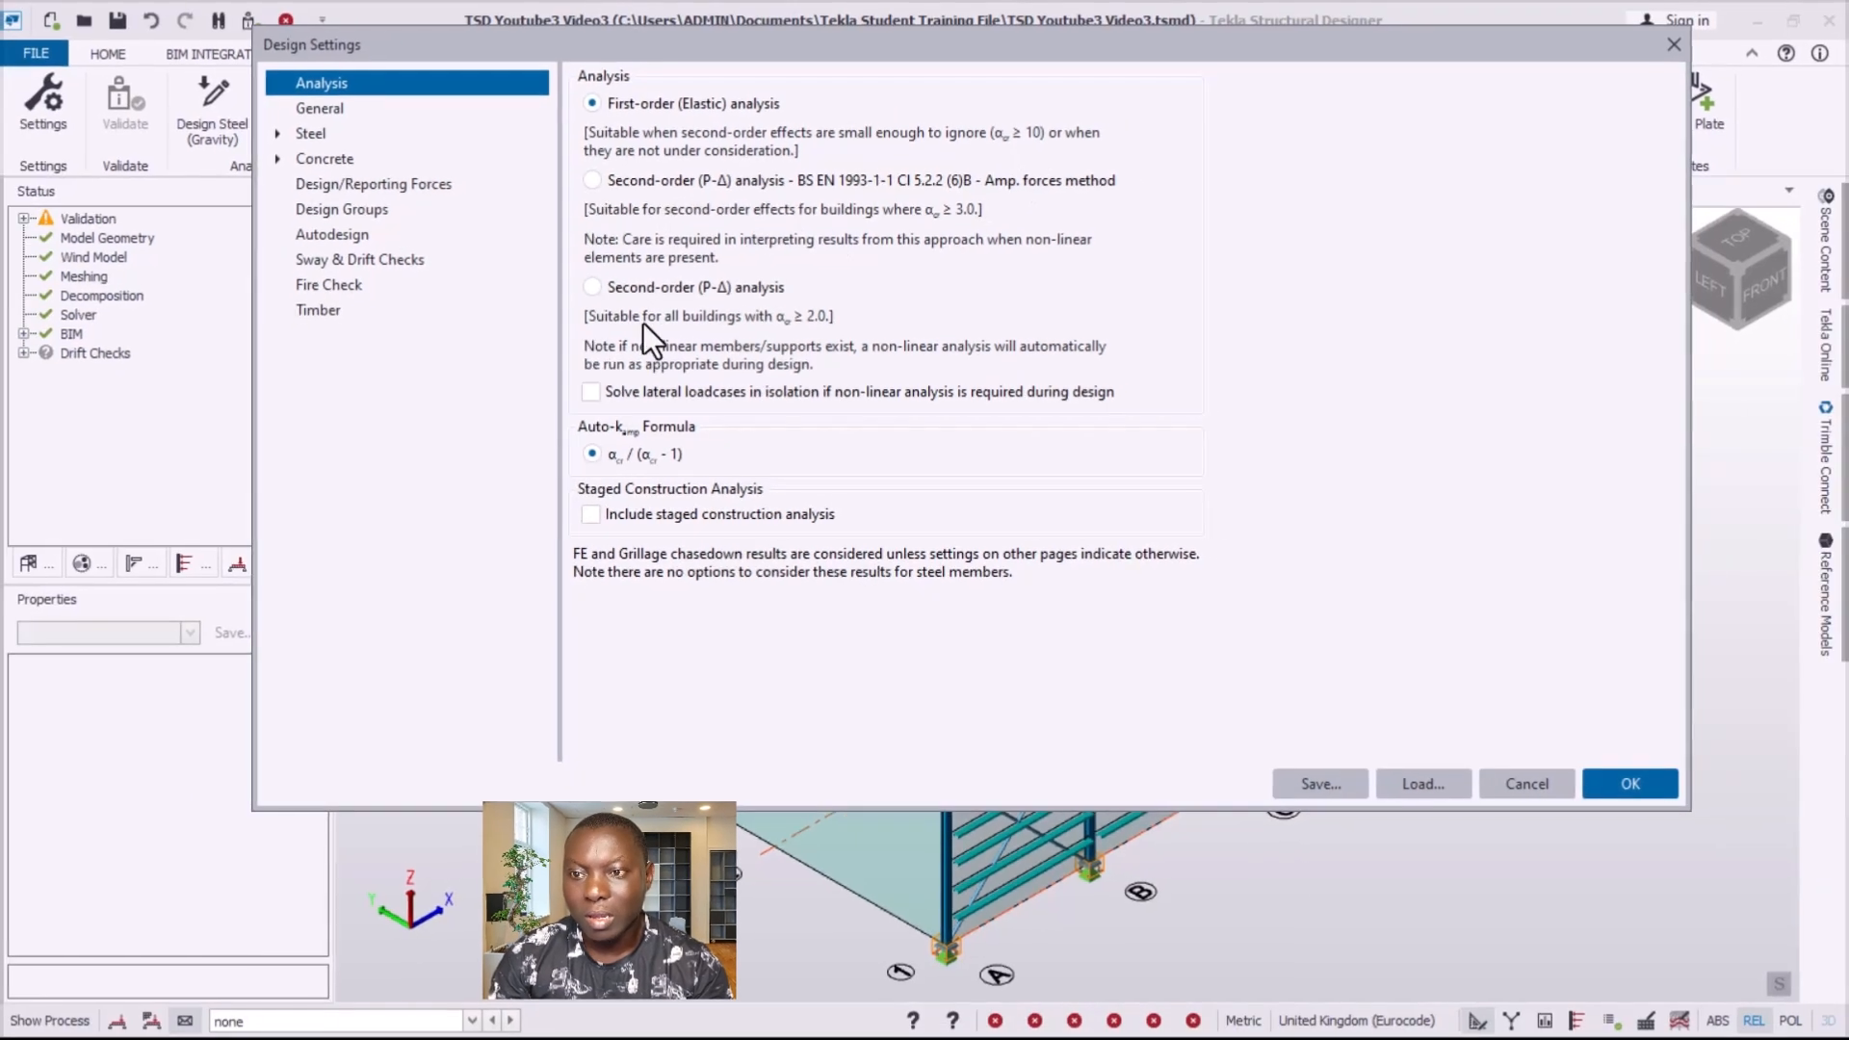
drag(1126, 42, 1146, 100)
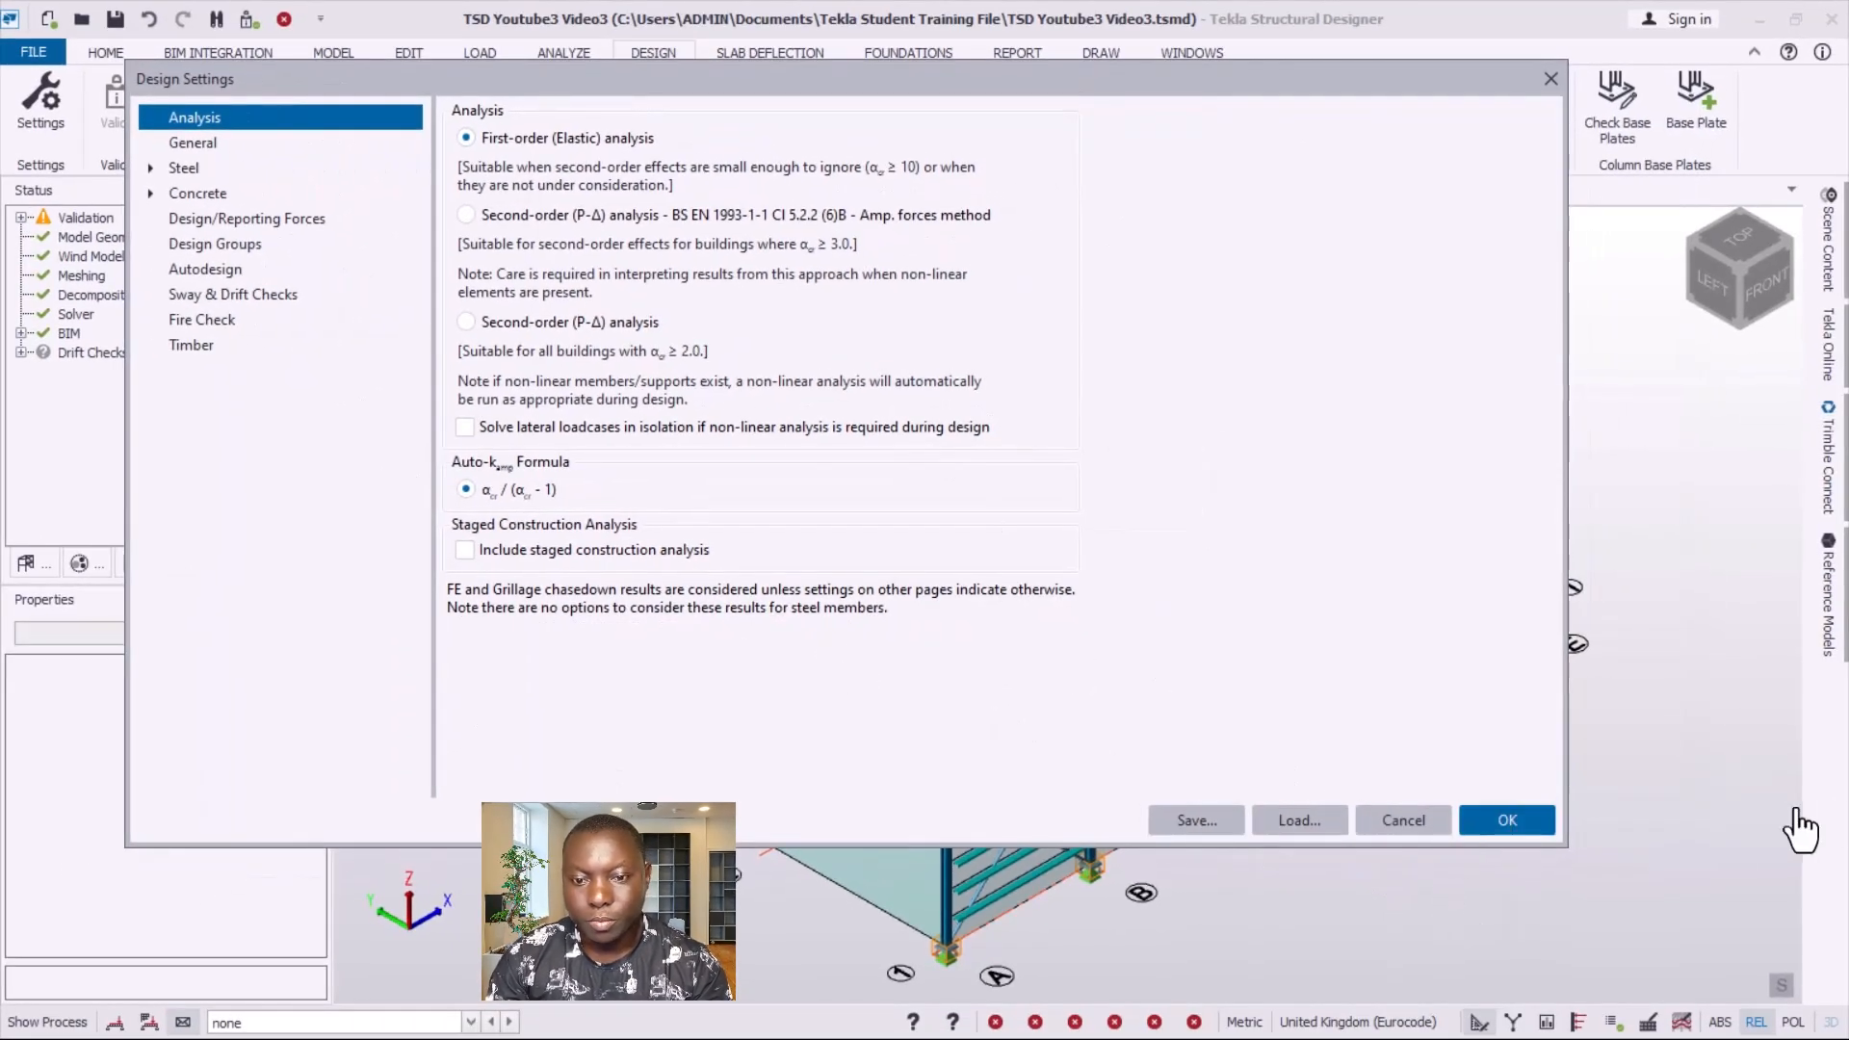
click(1506, 819)
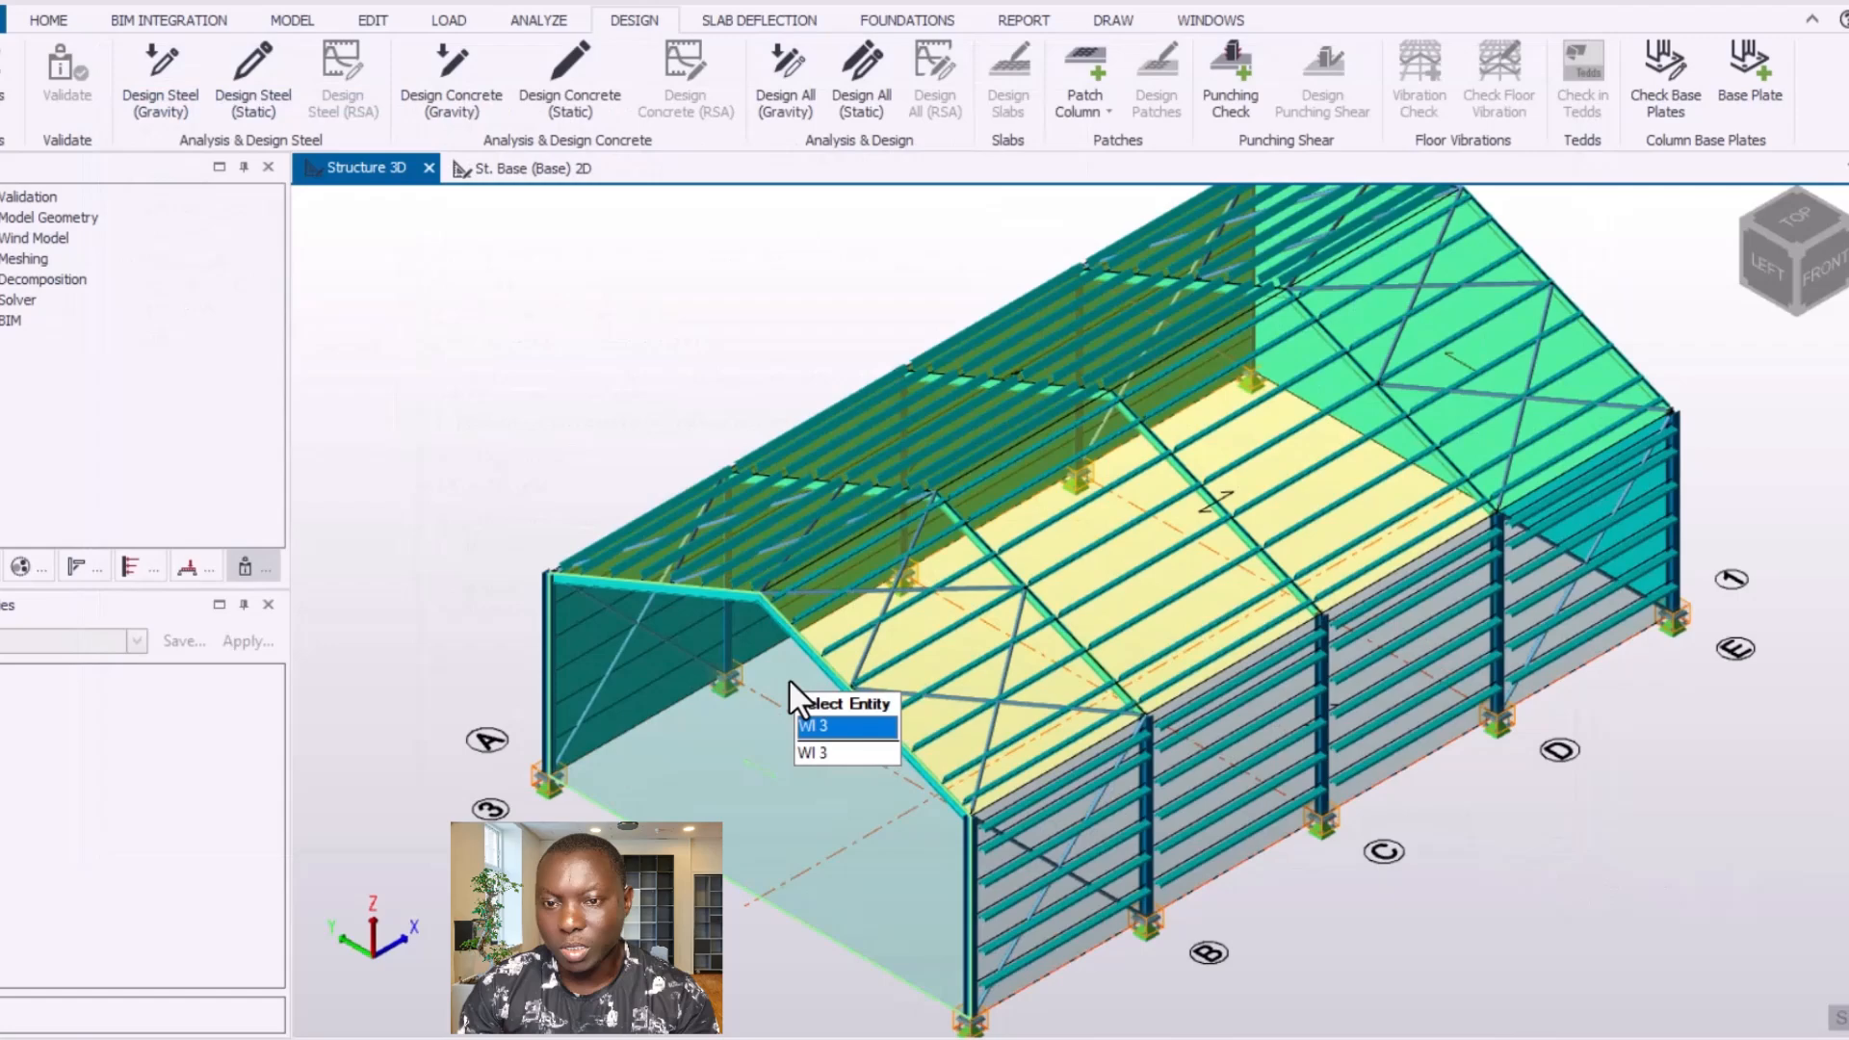
- Validate the portal frame model
scroll(788, 678, down, 2)
right_drag(1171, 869, 1124, 840)
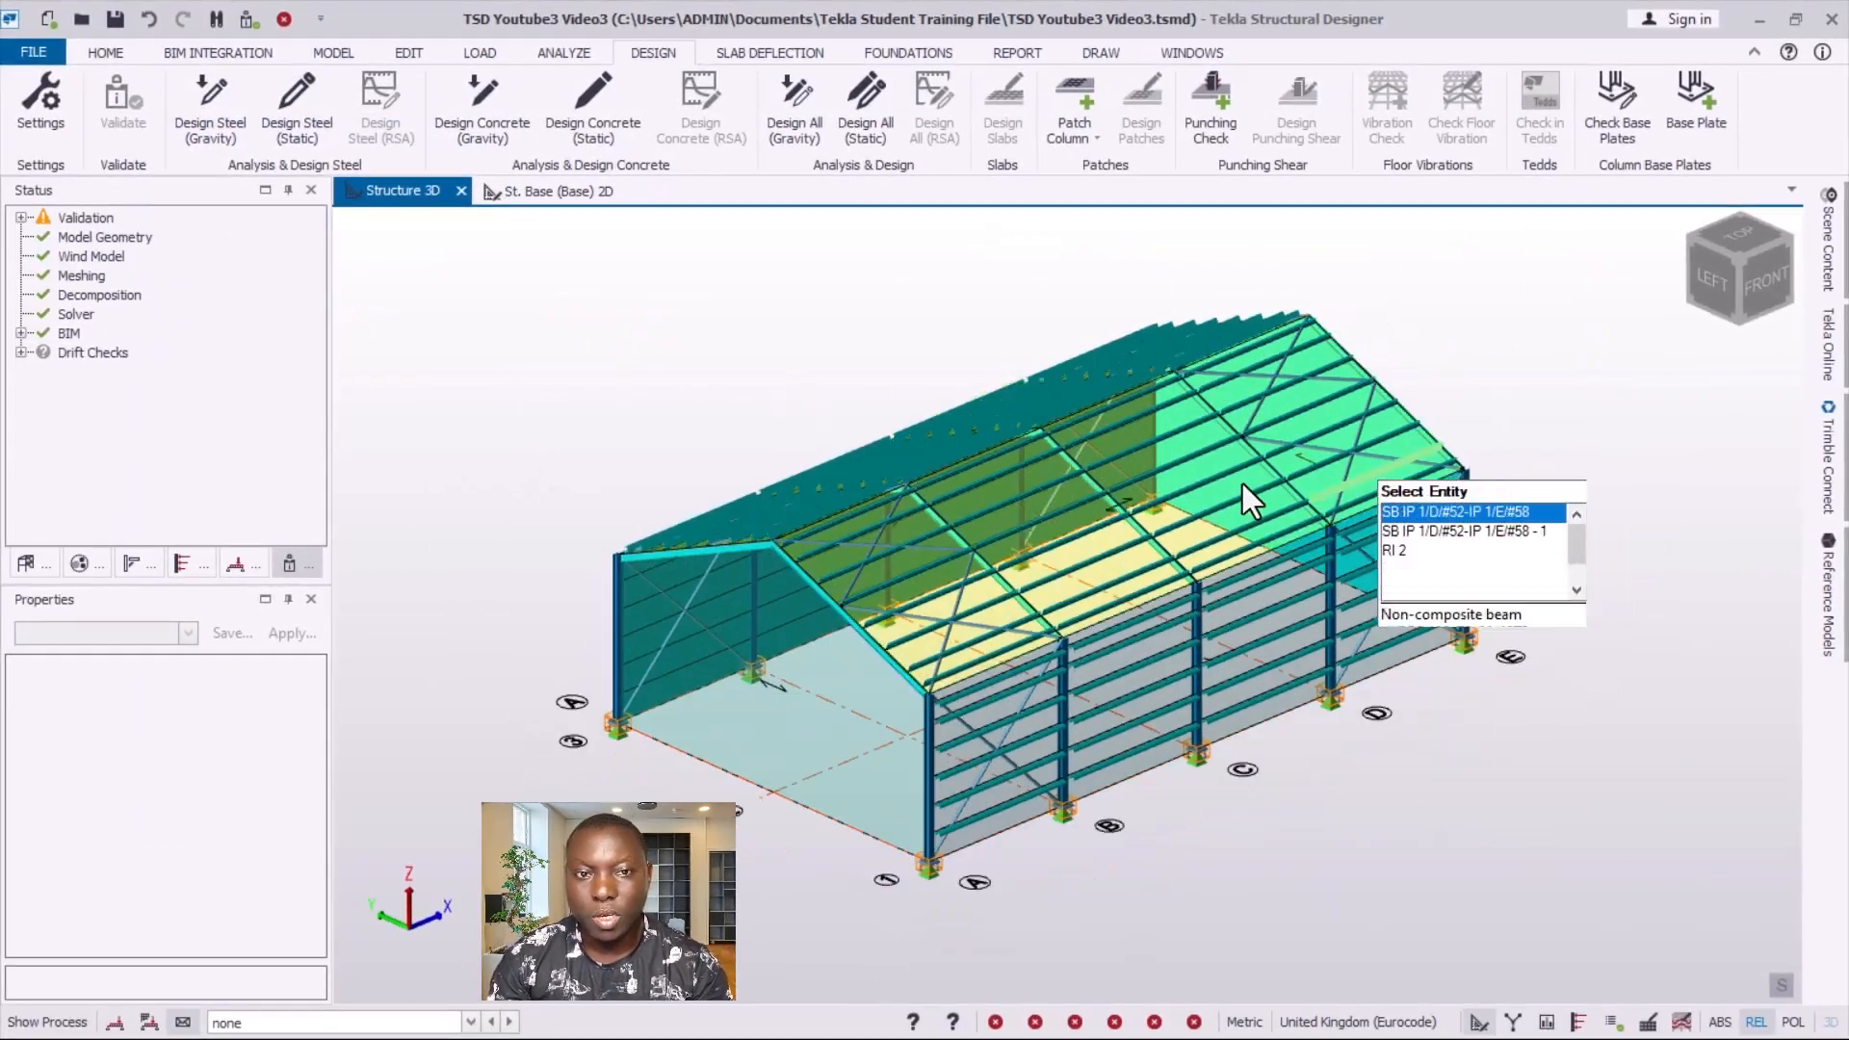
mouse_move(1296, 689)
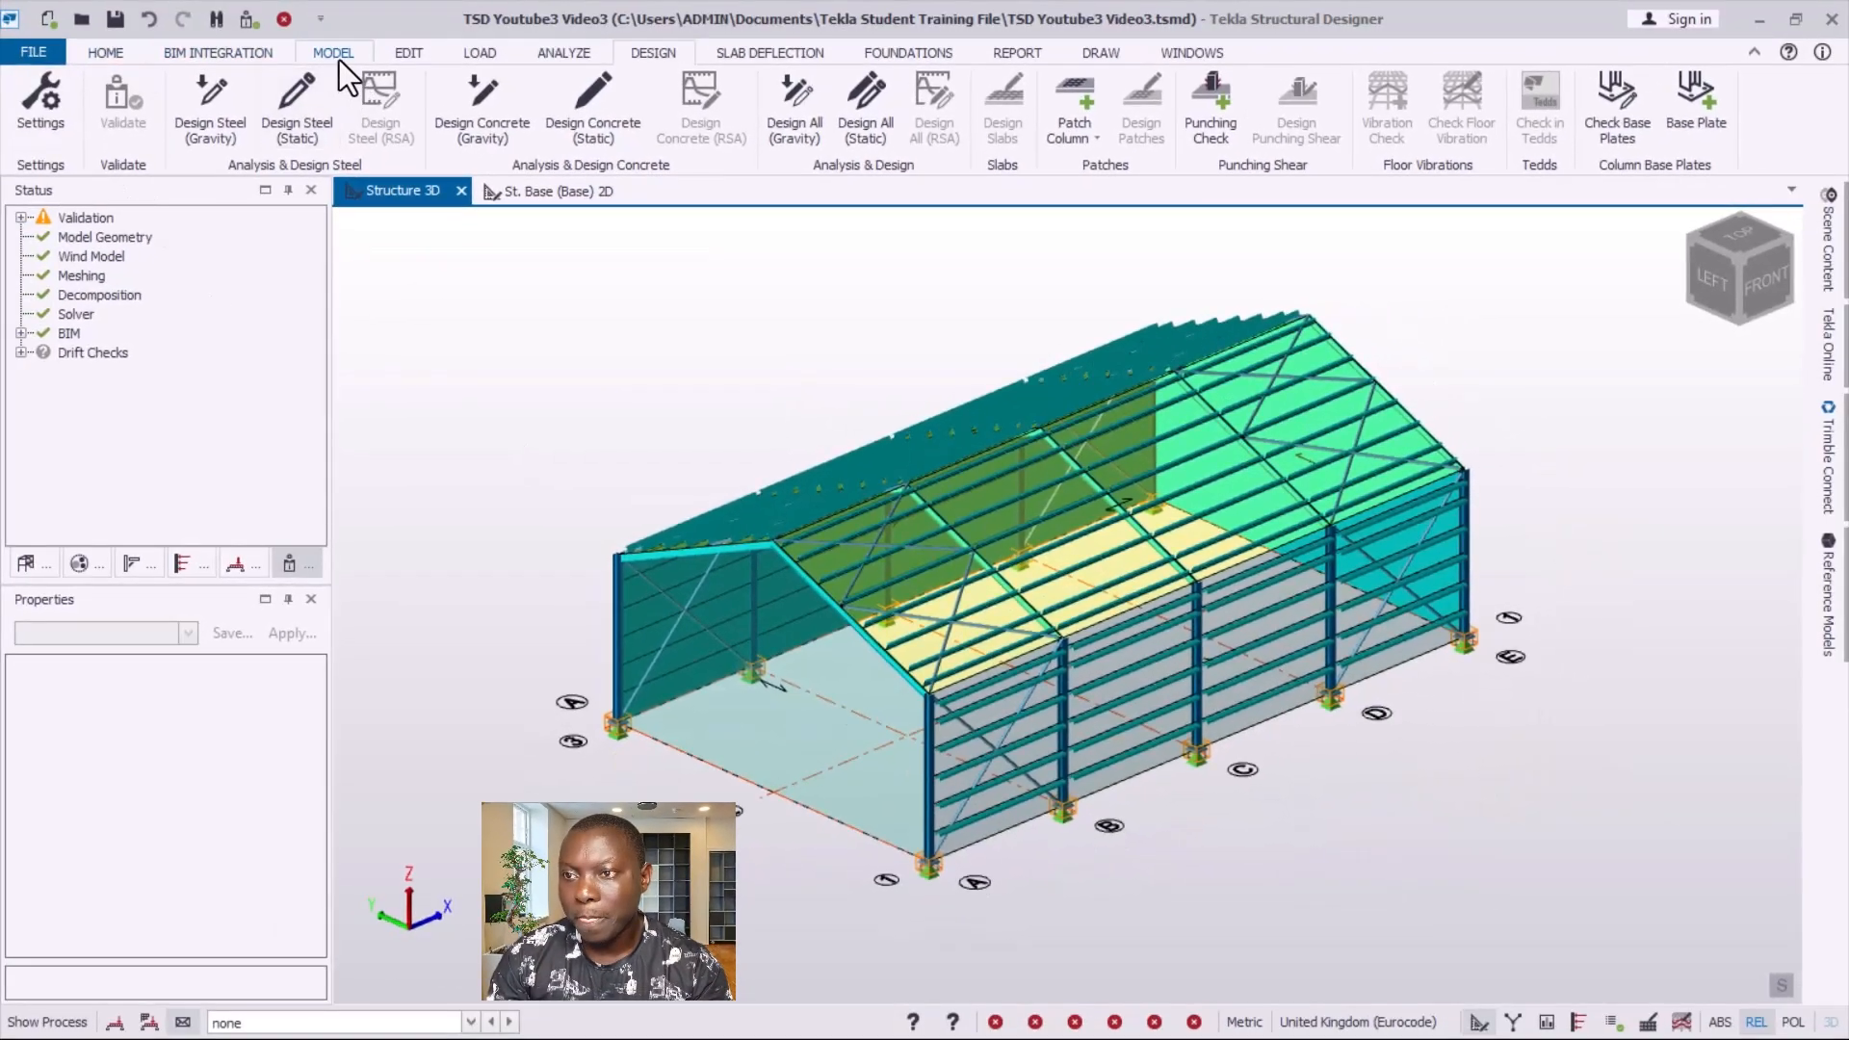
click(281, 11)
click(1745, 109)
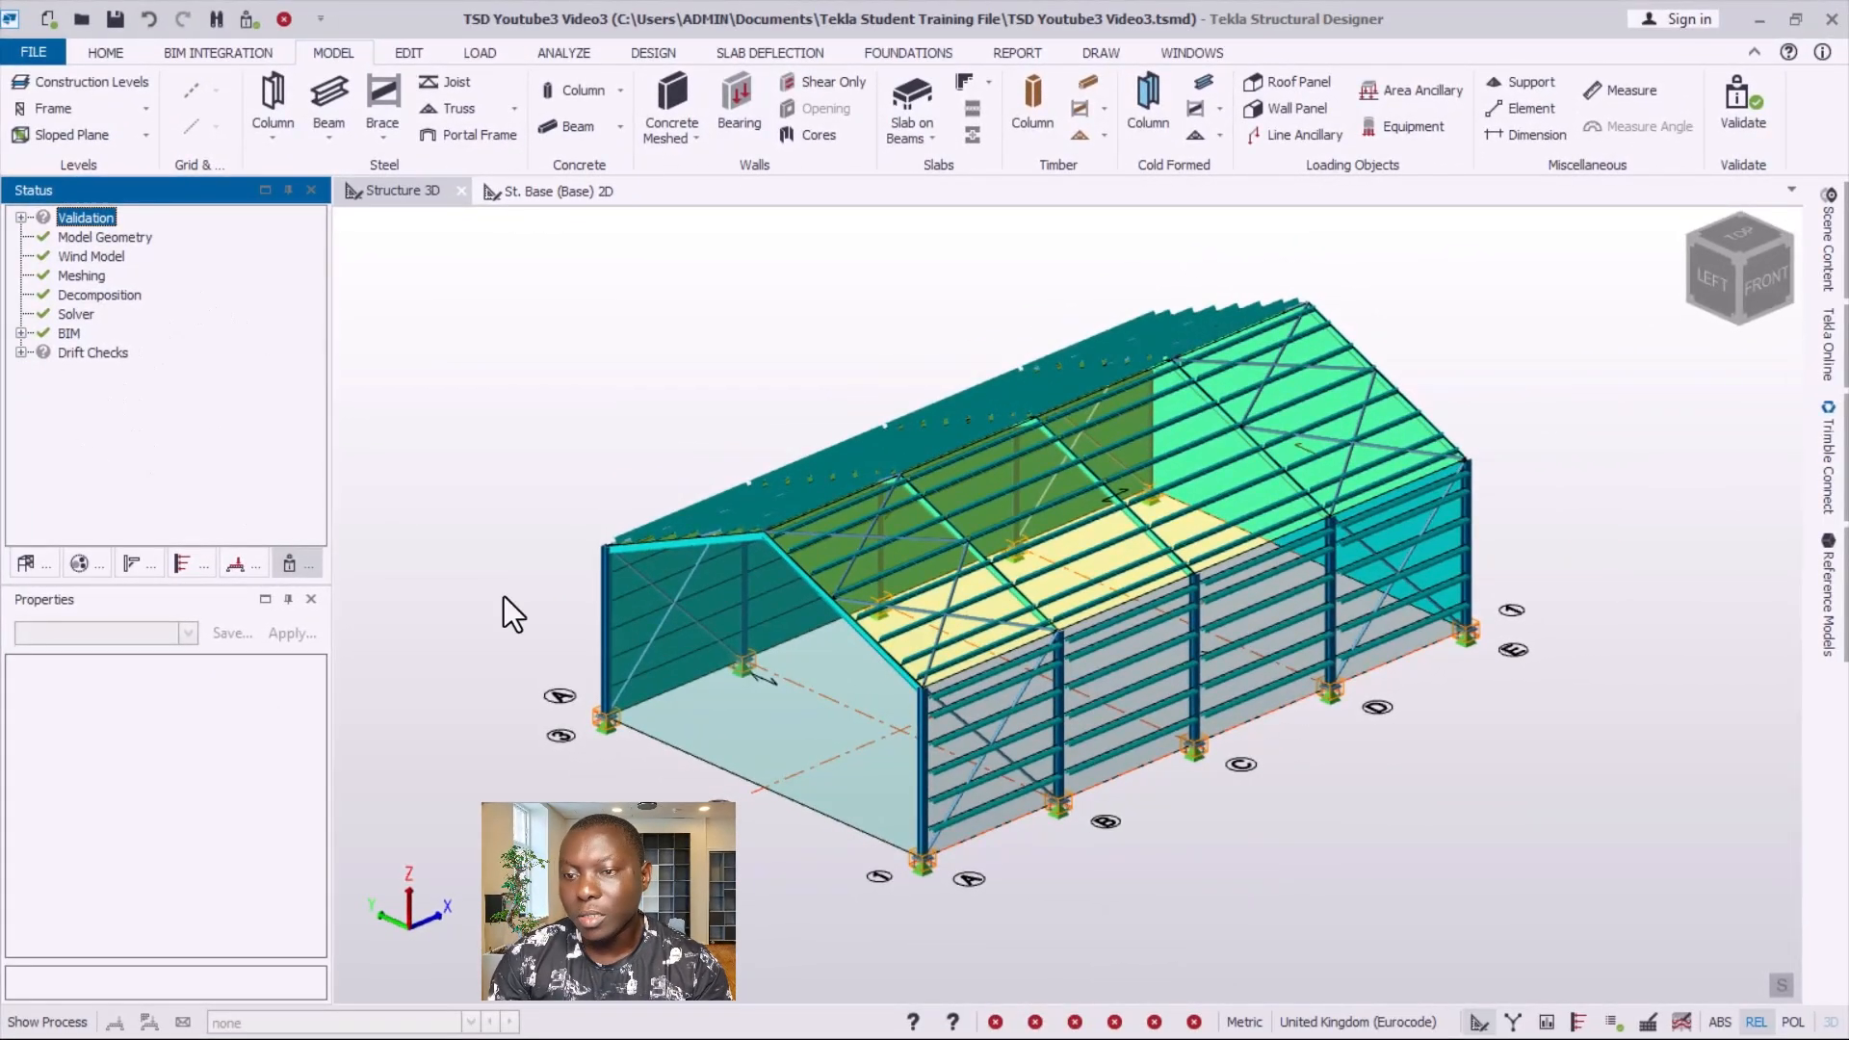
- Run a 1st Order Linear analysis for combinations 1 (STR1-1.35G+1.5Q+1.5RQ) and 2 (EQU1-1.1G+1.5Q+1.5RQ) and view the analysed frame
scroll(1488, 770, up, 3)
scroll(1488, 770, down, 3)
mouse_move(1038, 820)
right_down()
mouse_move(1333, 828)
mouse_move(1049, 811)
right_up()
scroll(1083, 848, up, 1)
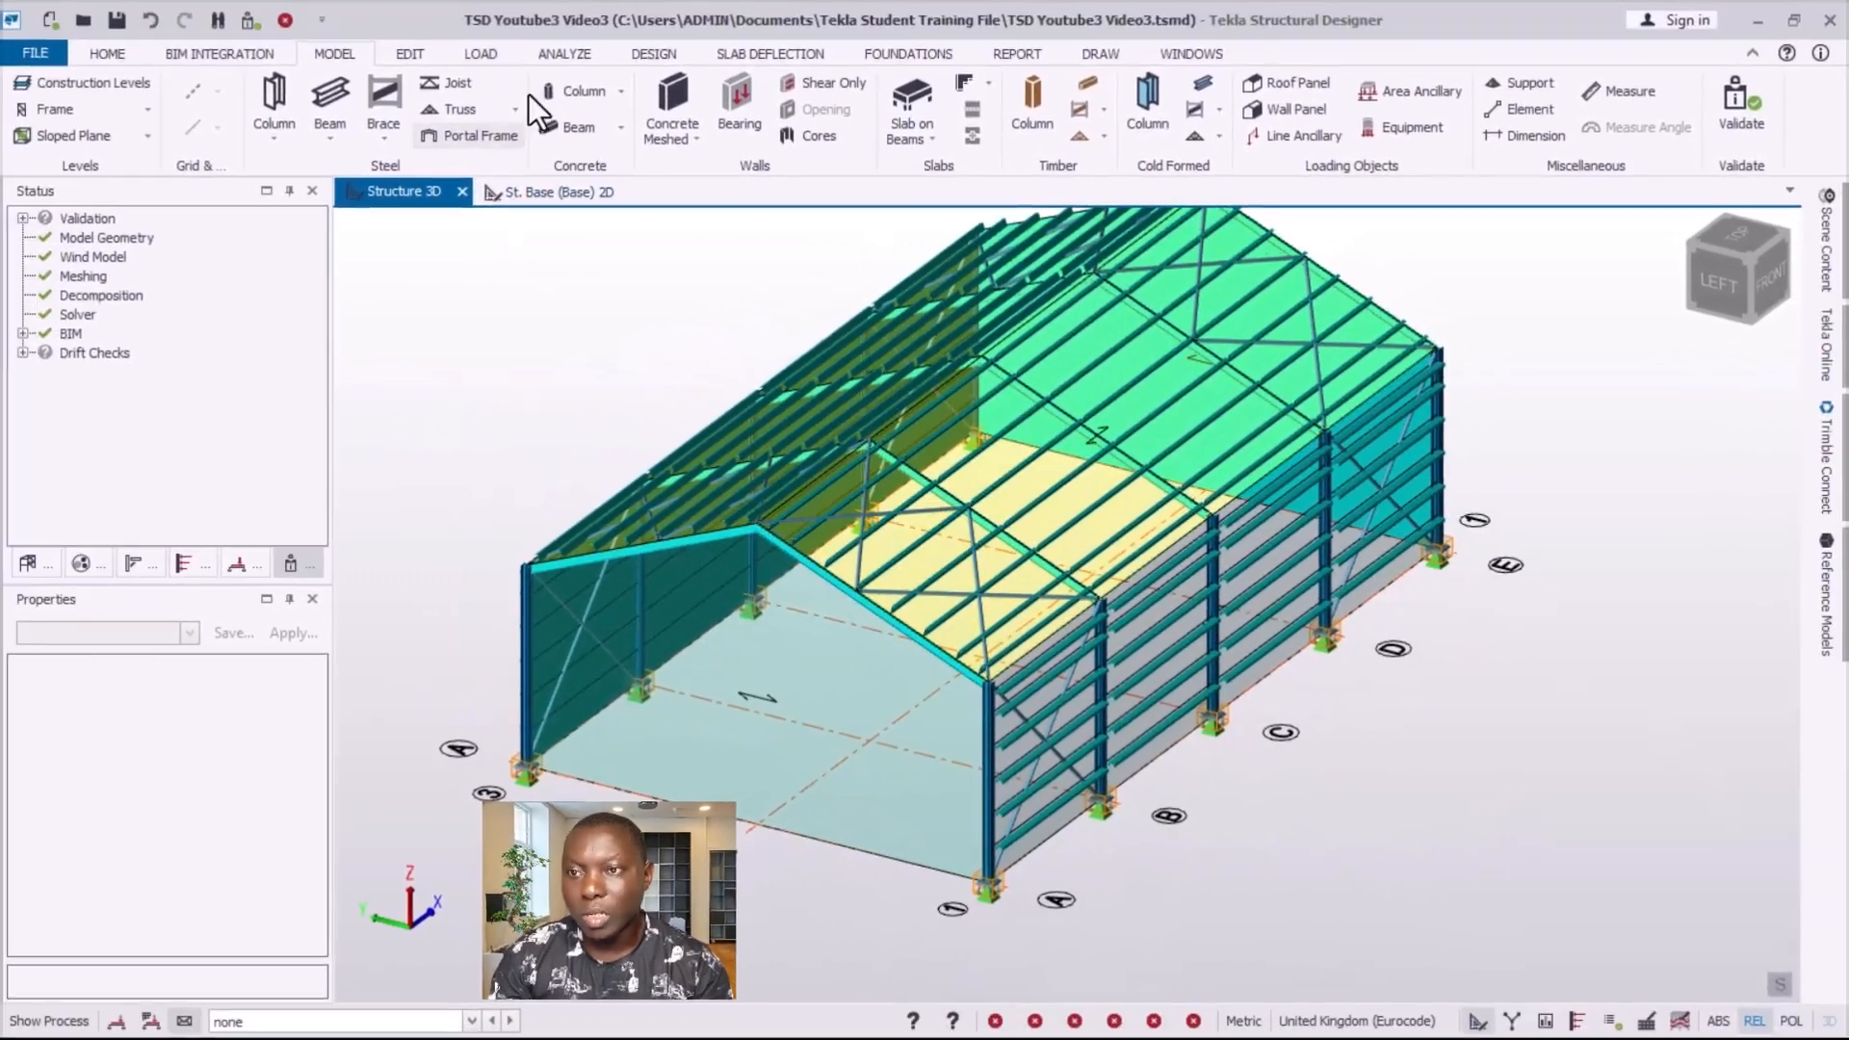
click(558, 52)
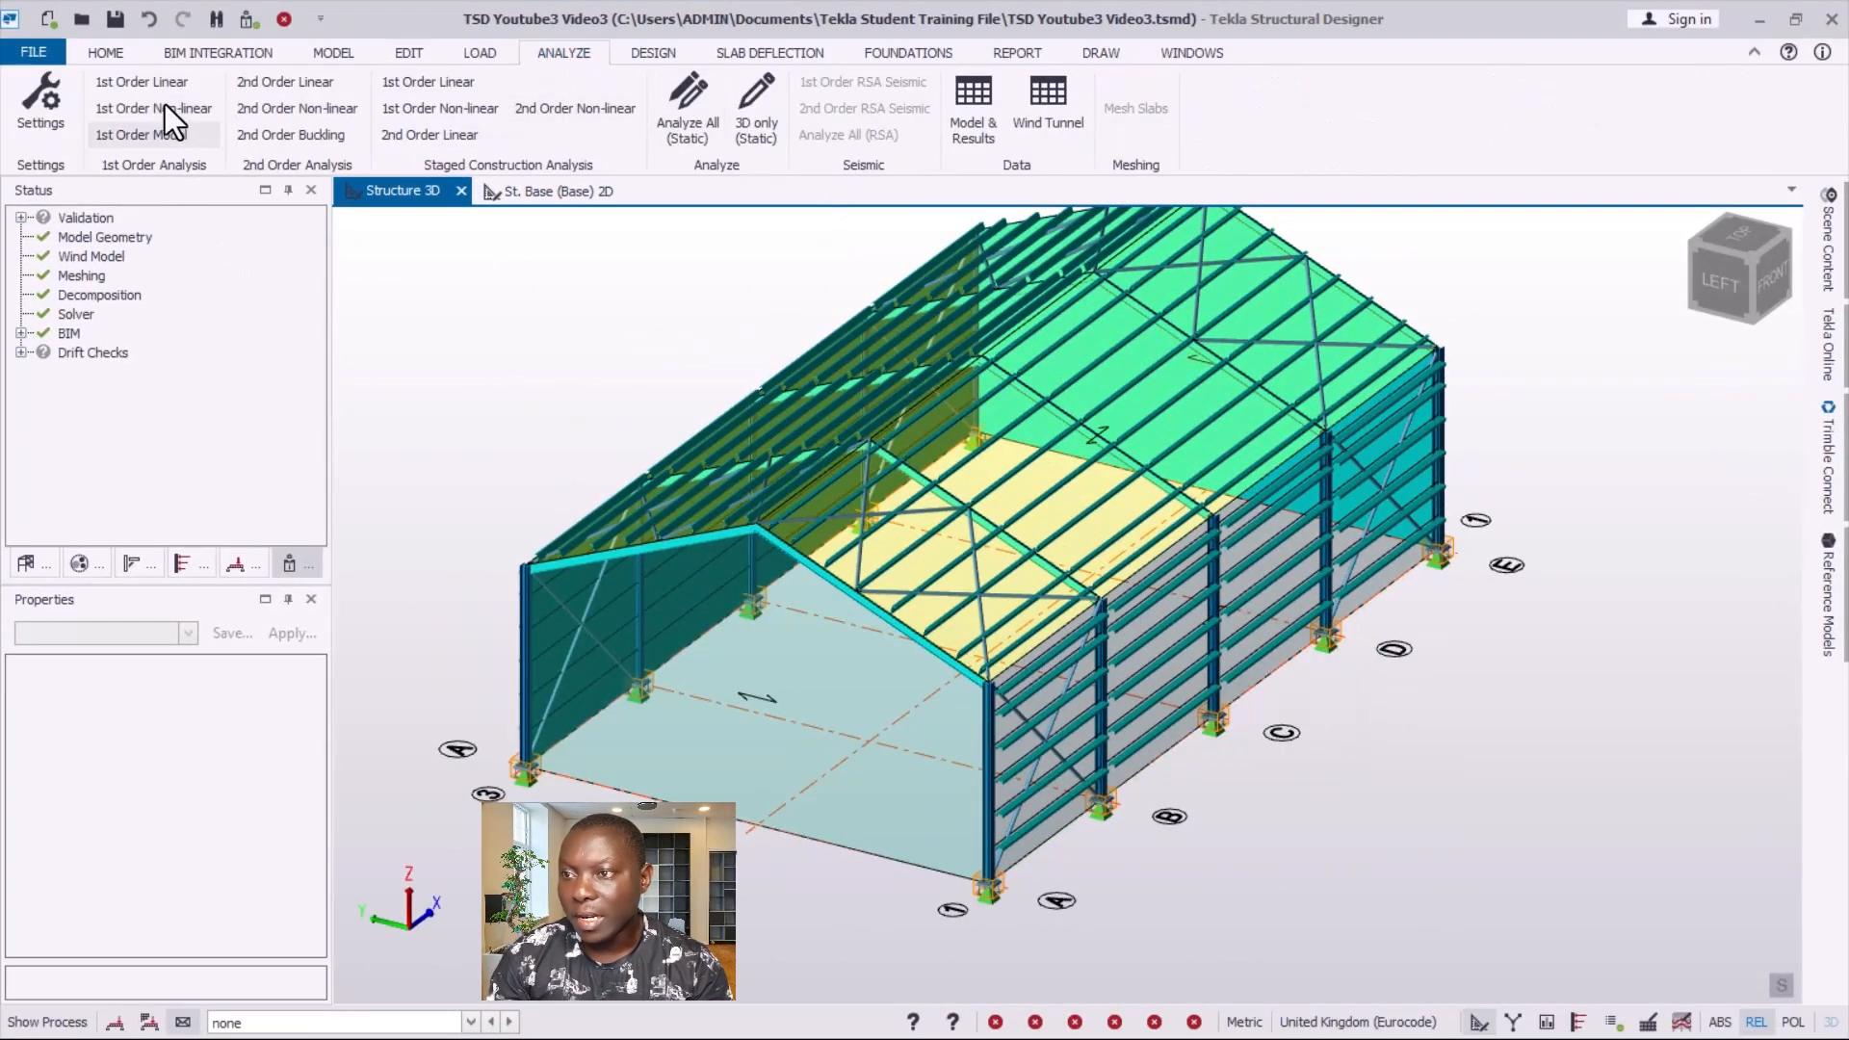
click(114, 80)
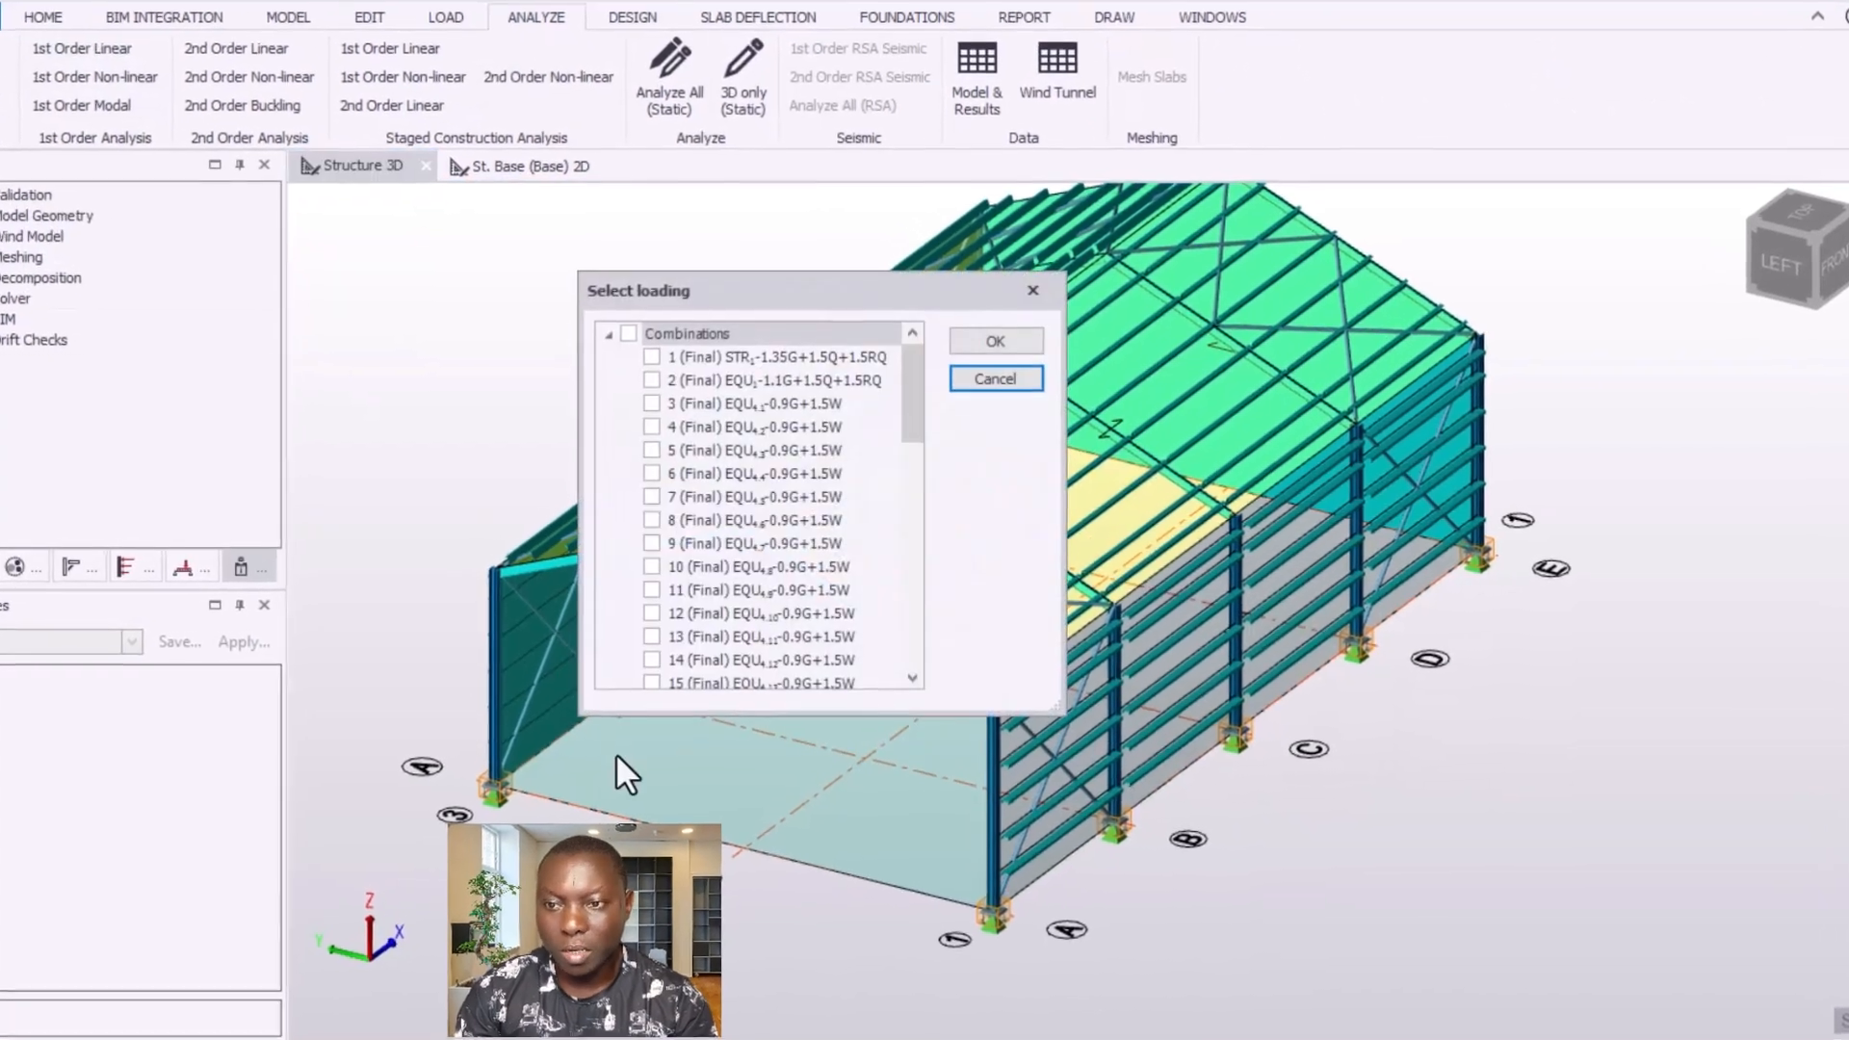
drag(819, 295, 1132, 323)
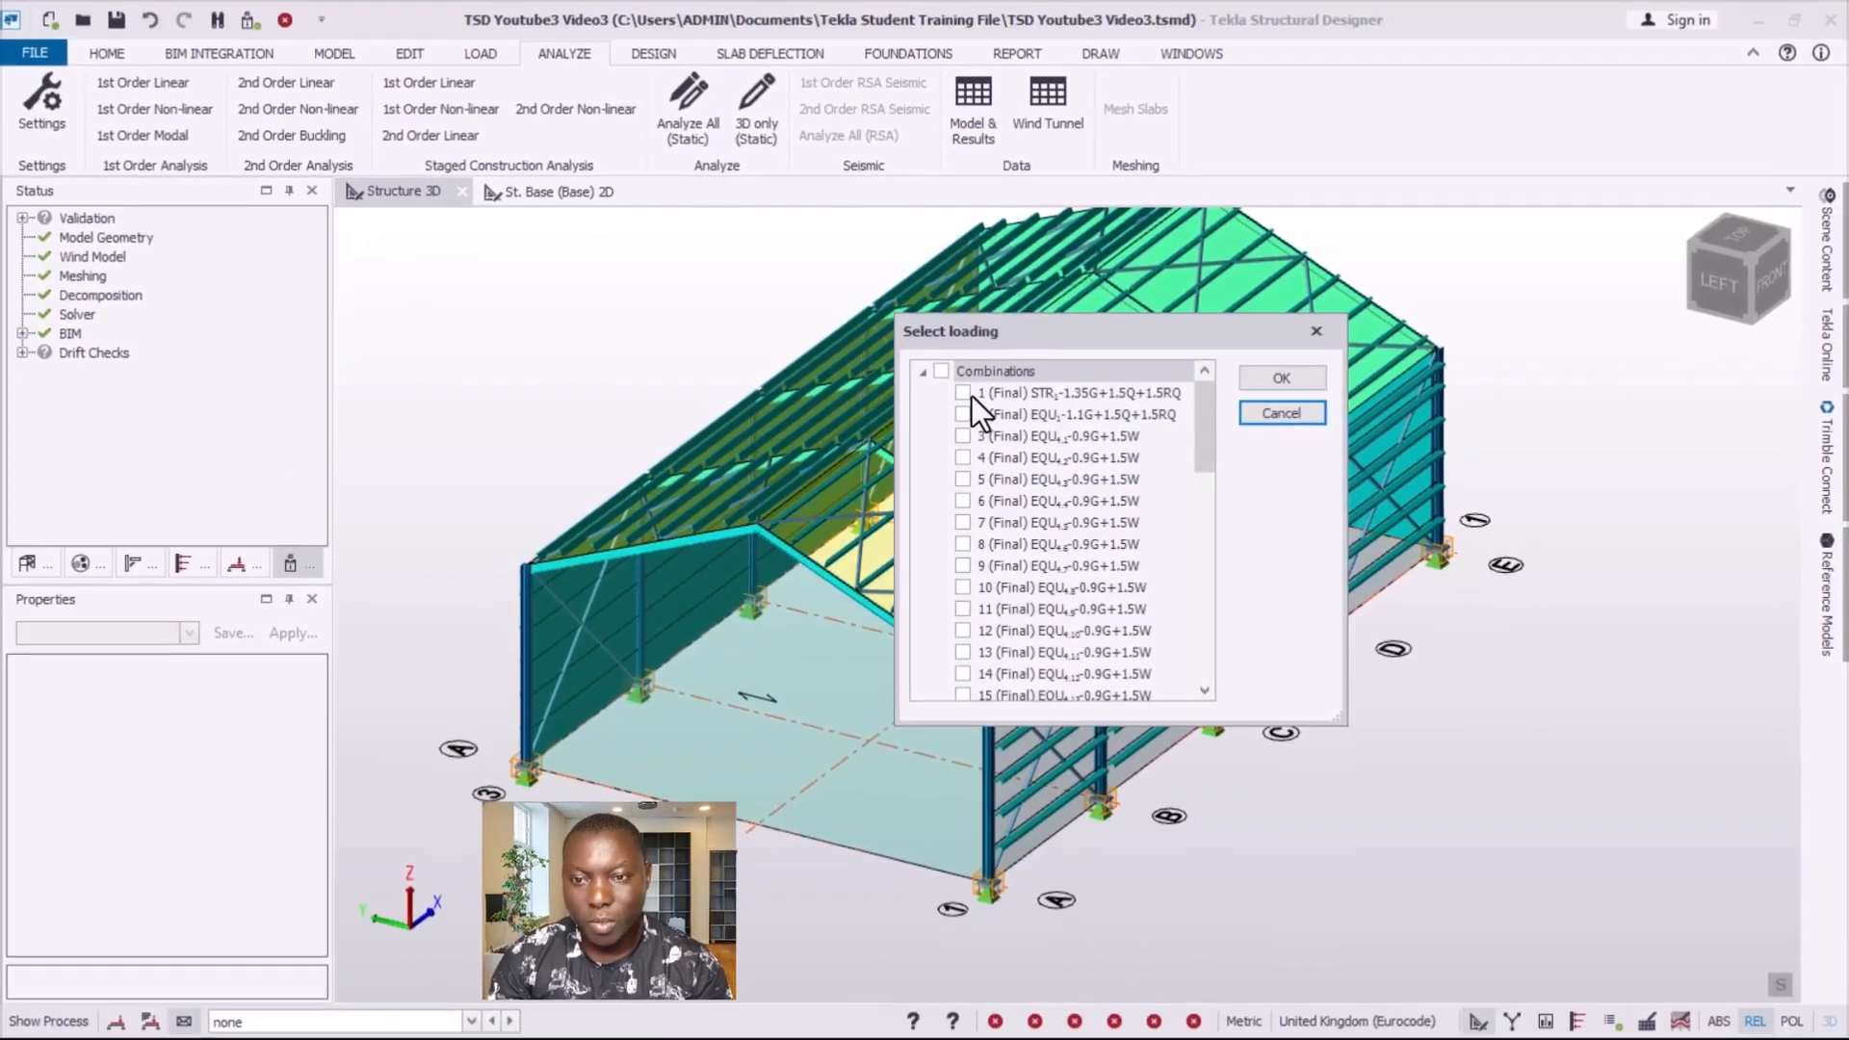
click(963, 393)
click(963, 413)
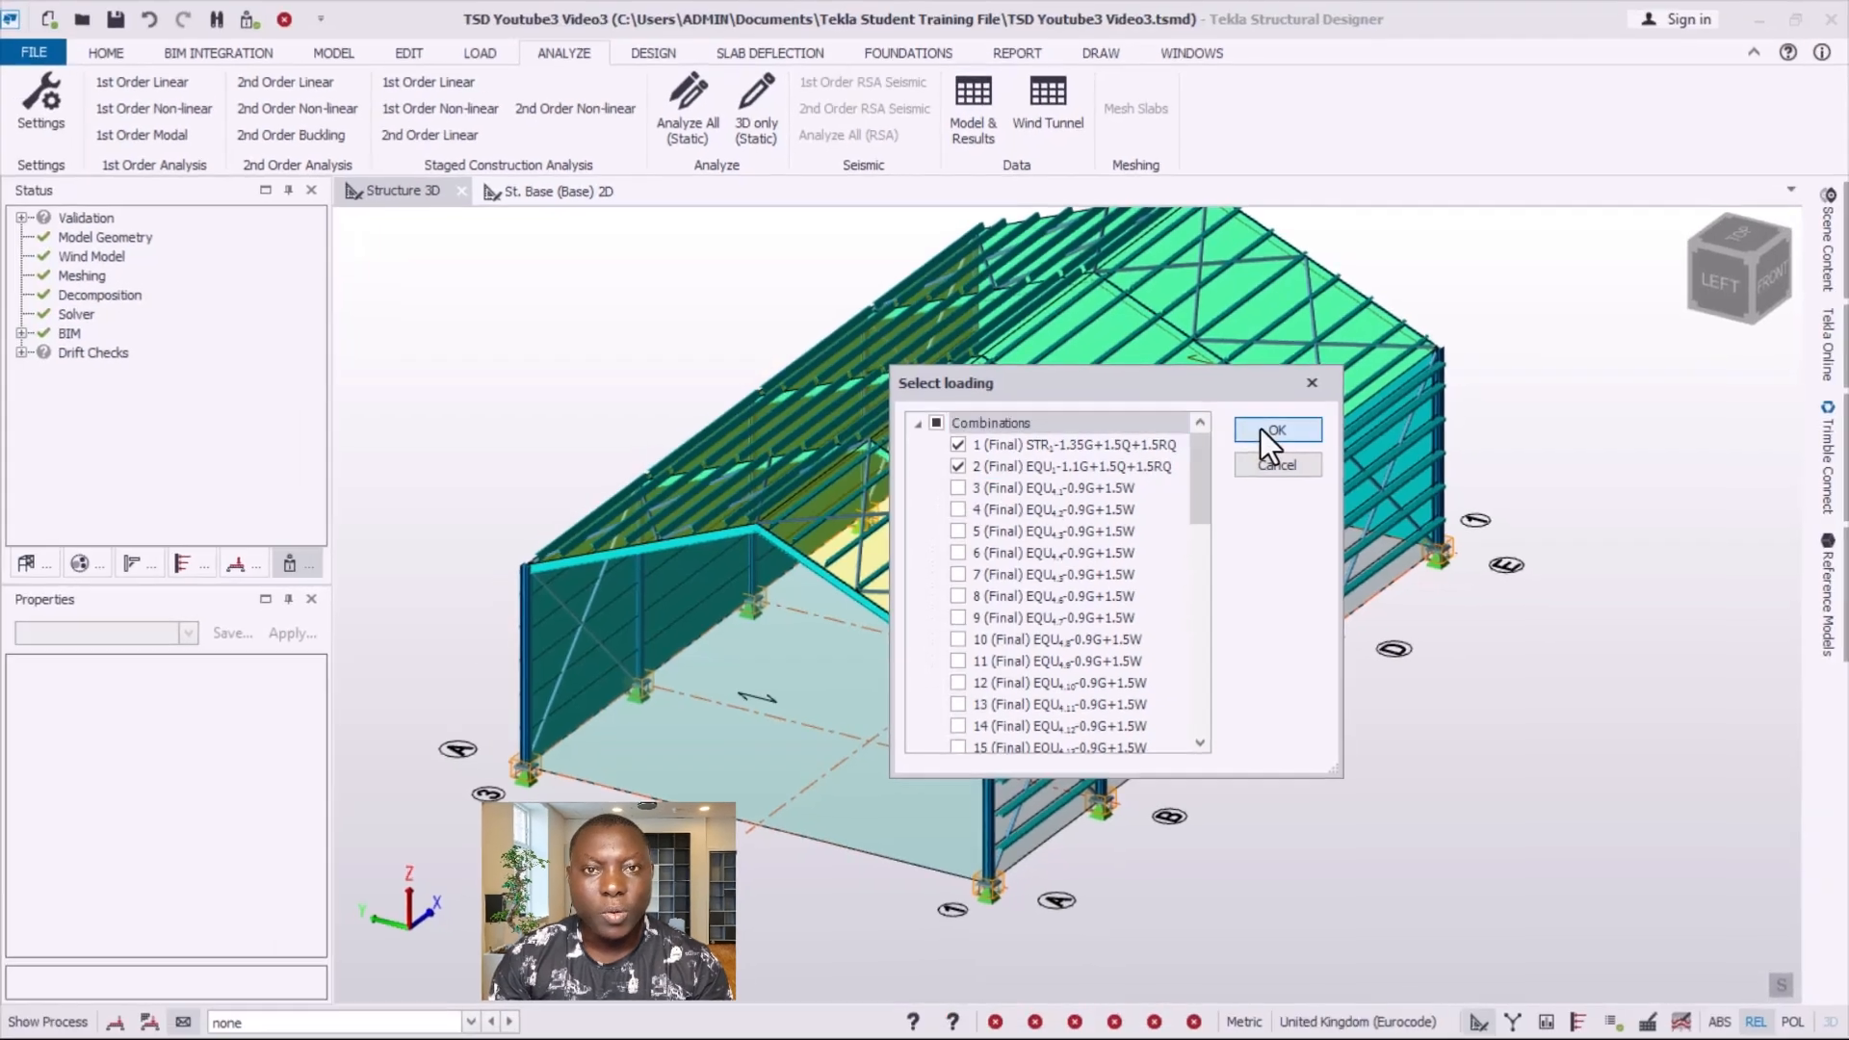
click(1264, 432)
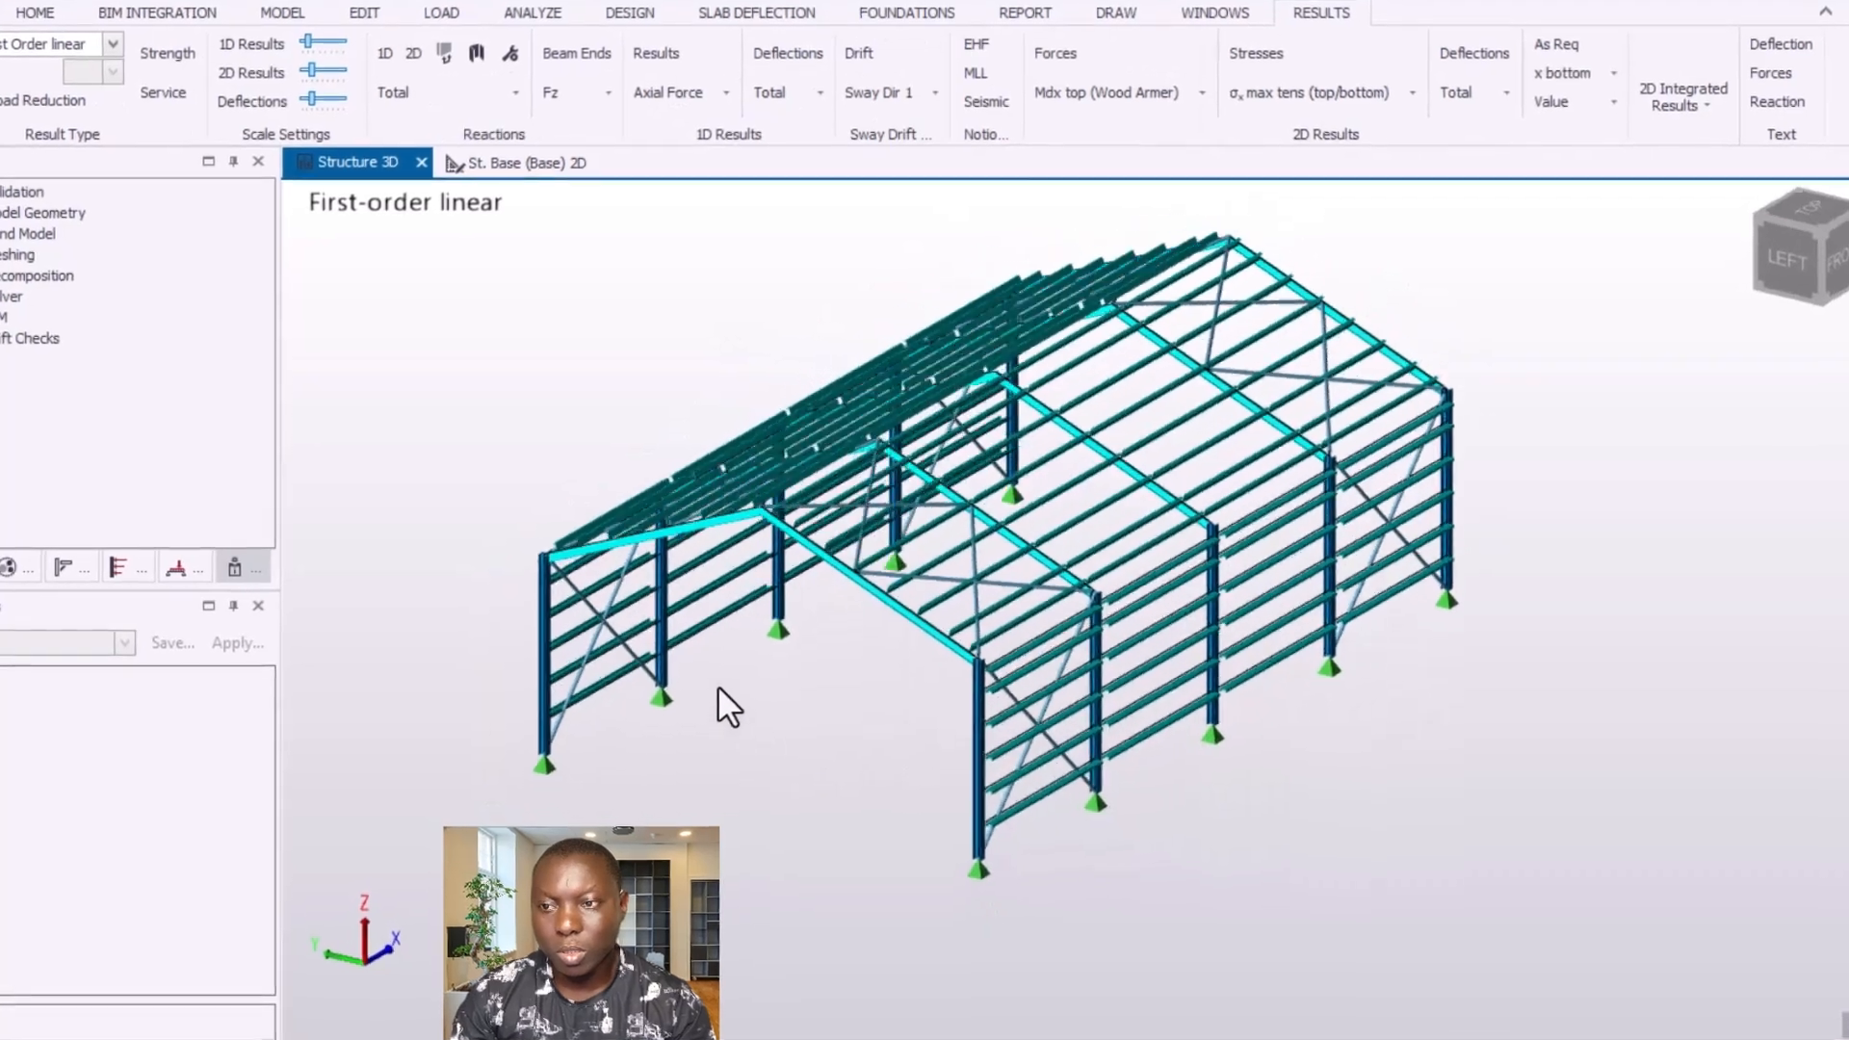
right_drag(719, 685, 1107, 631)
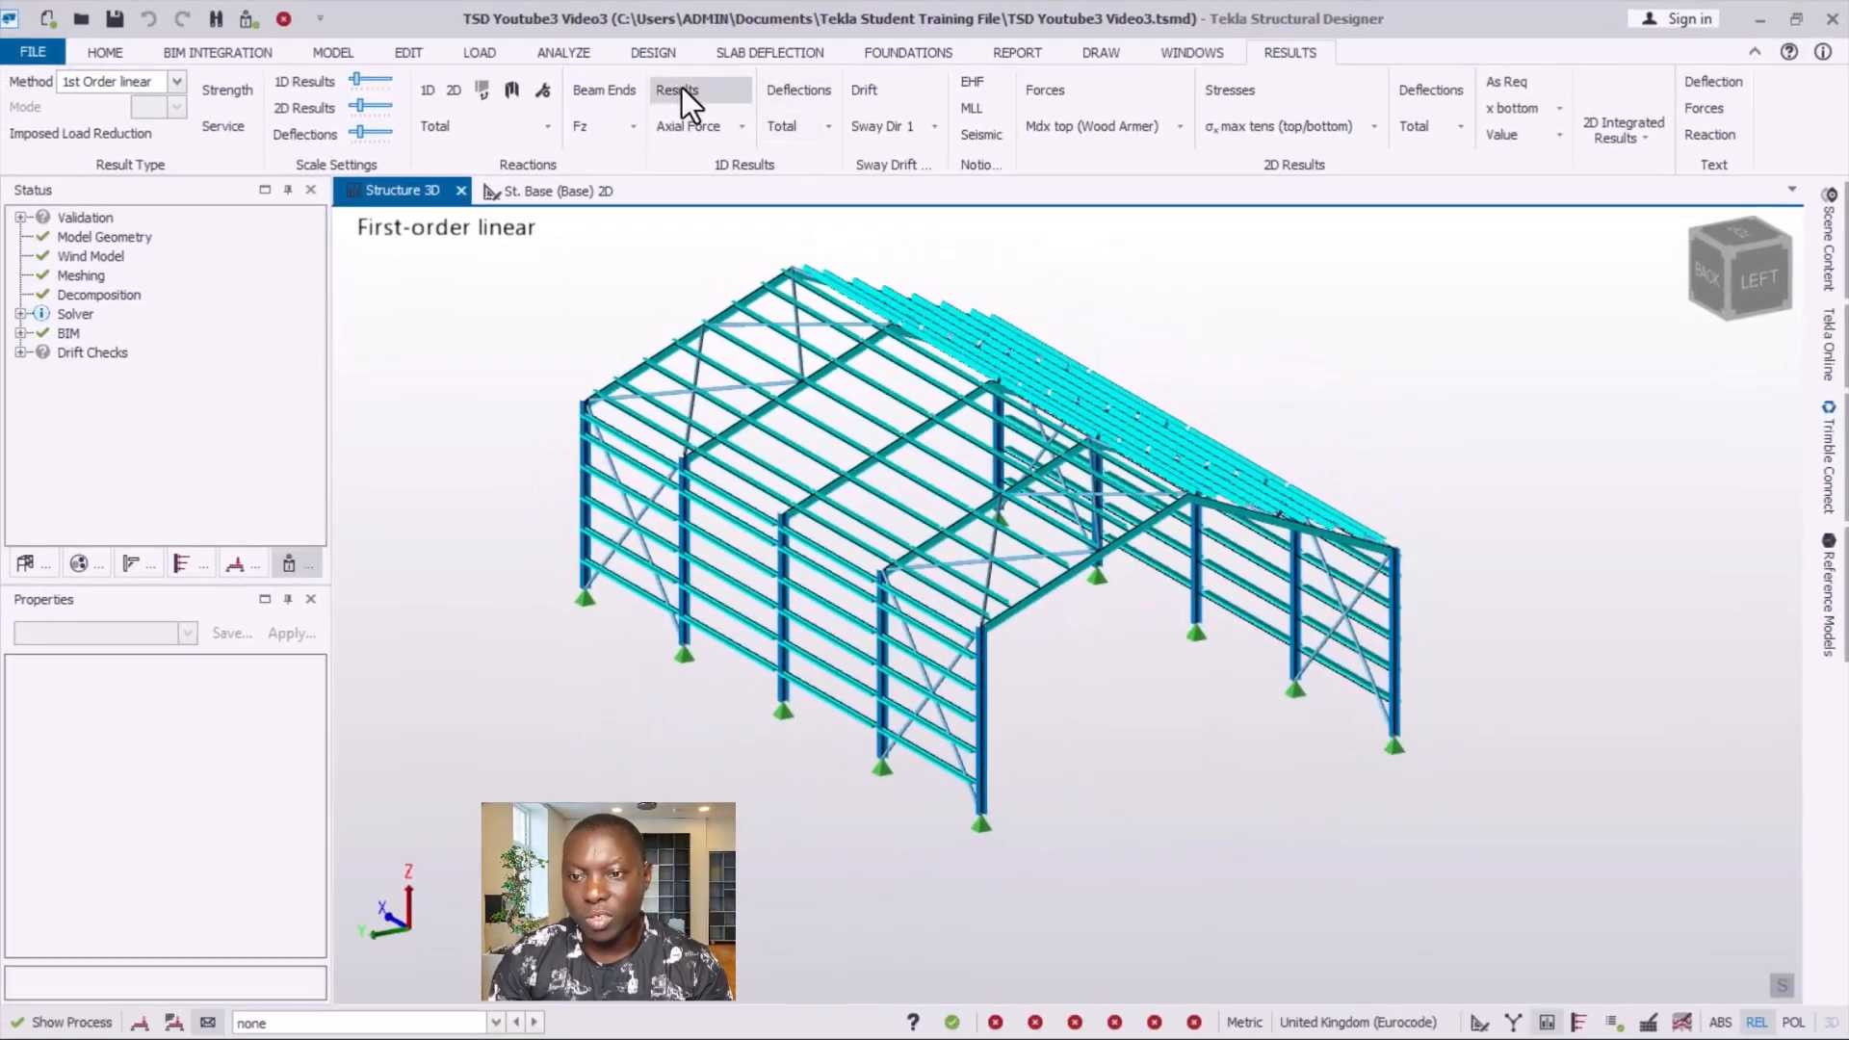
- Display the strength-level member axial force diagrams for combination 1 (STR1-1.35G+1.5Q+1.5RQ)
click(665, 67)
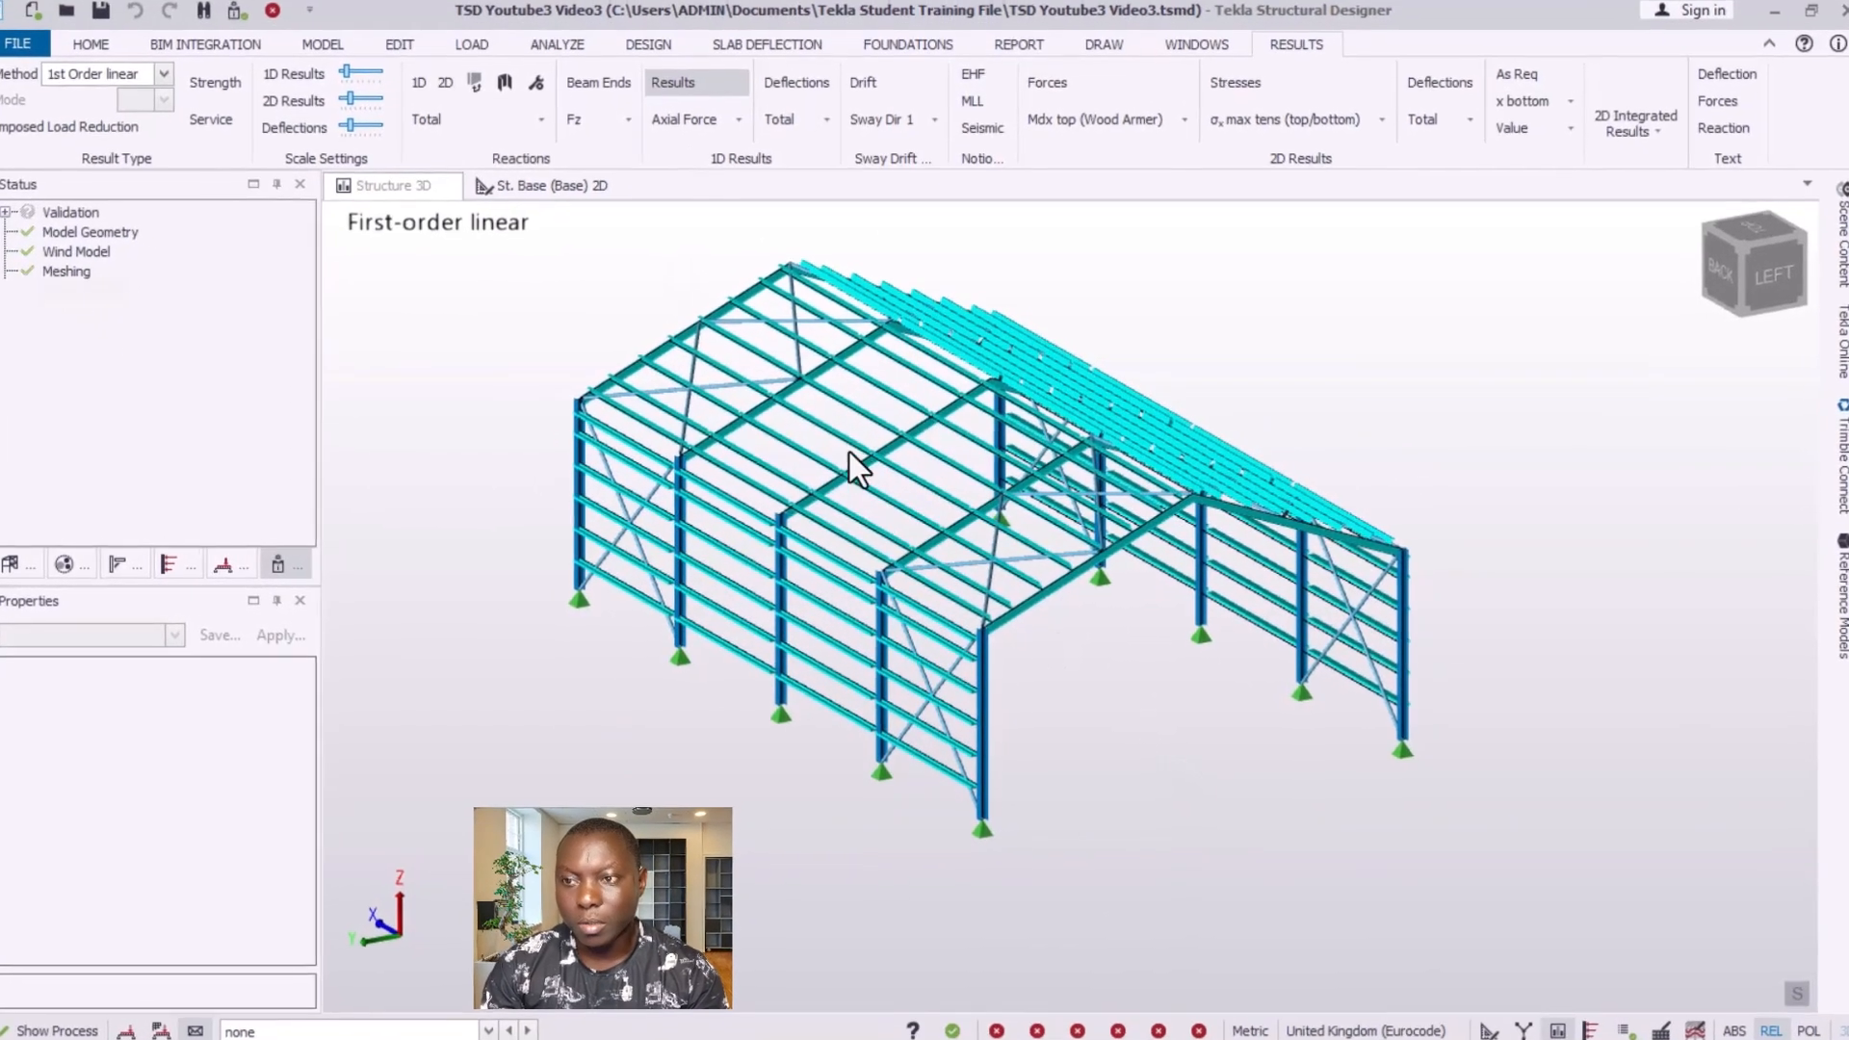
click(228, 90)
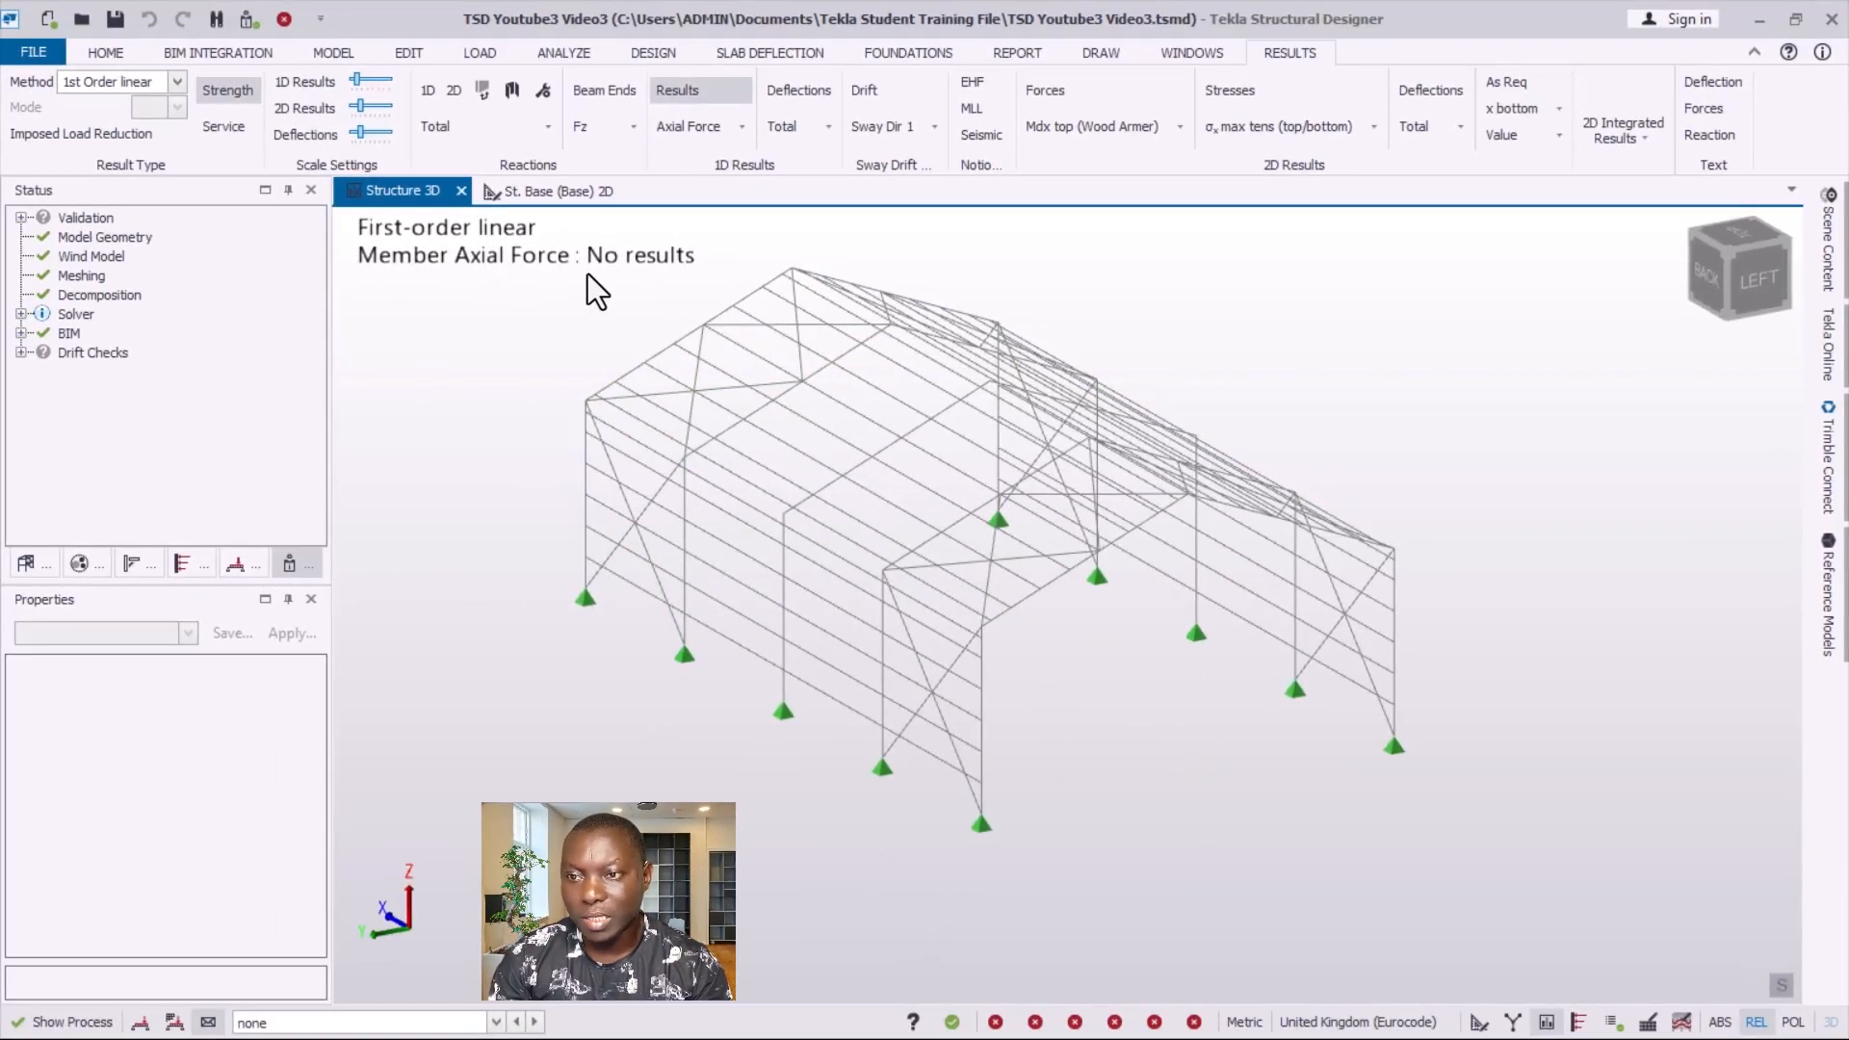
scroll(998, 491, up, 1)
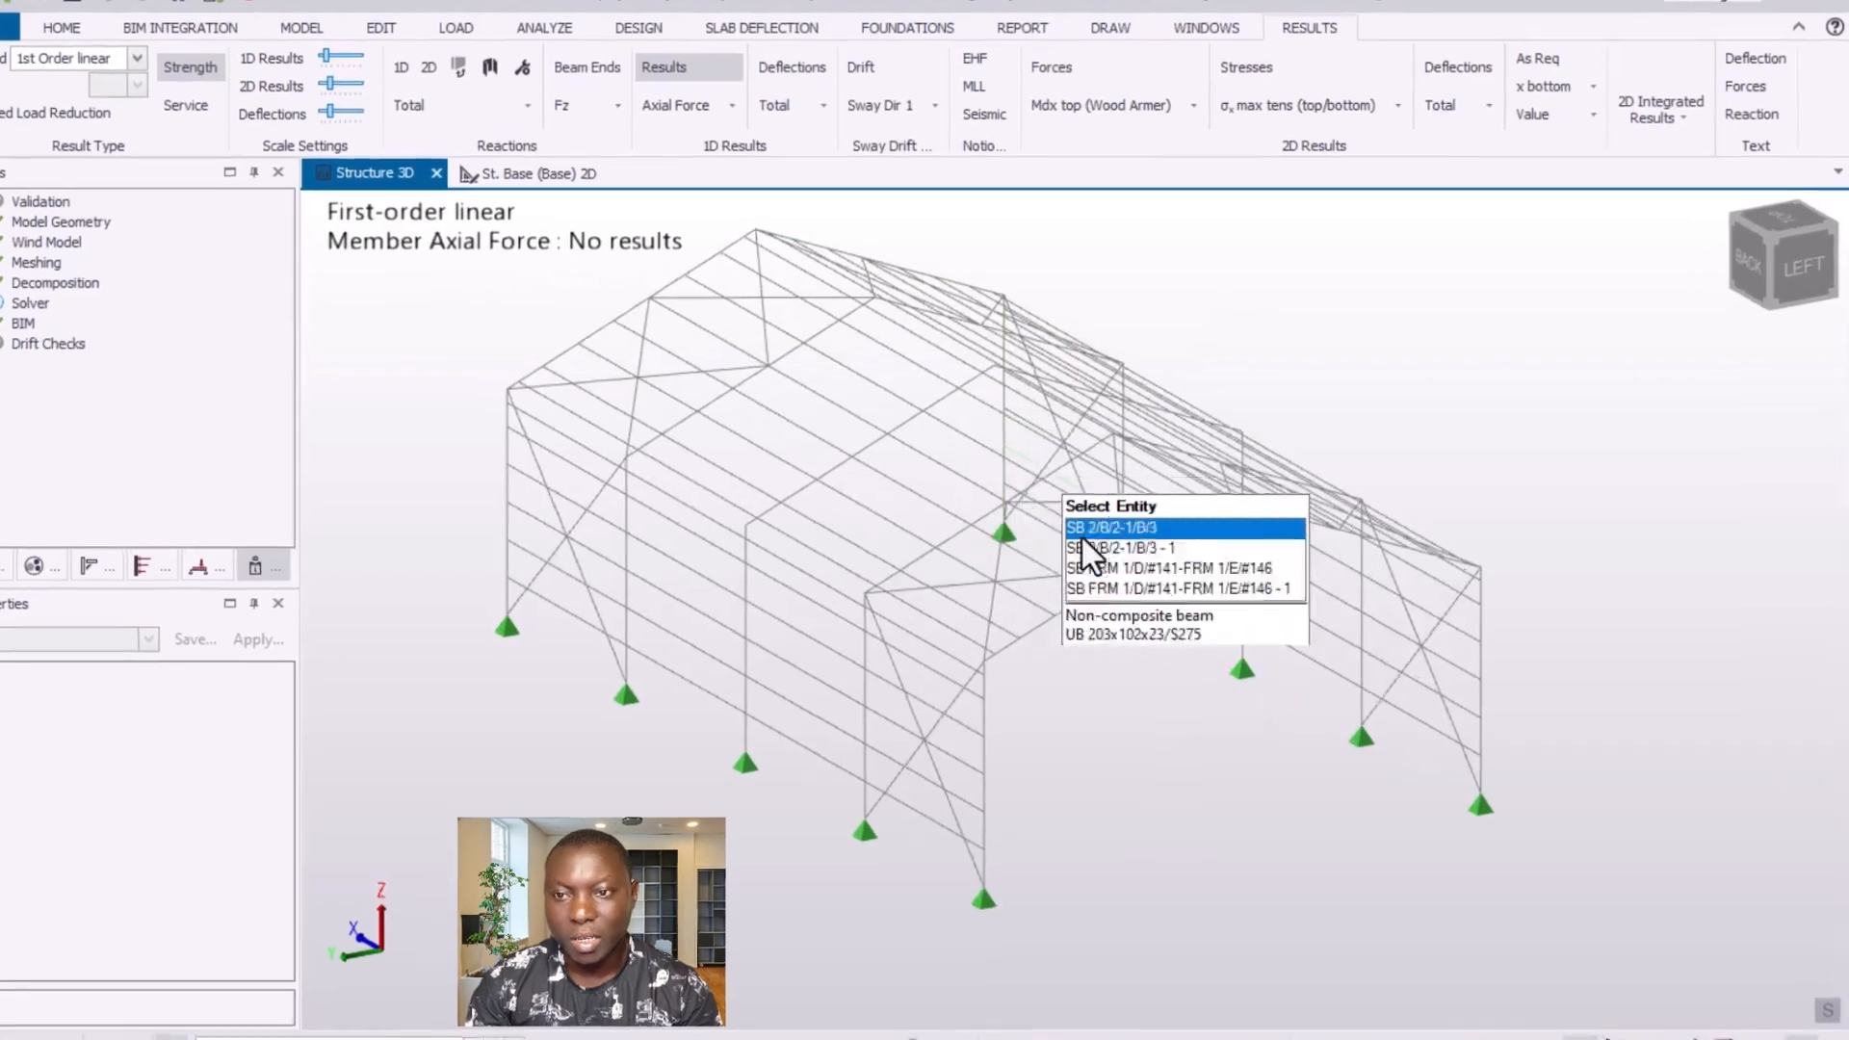
scroll(1070, 534, down, 2)
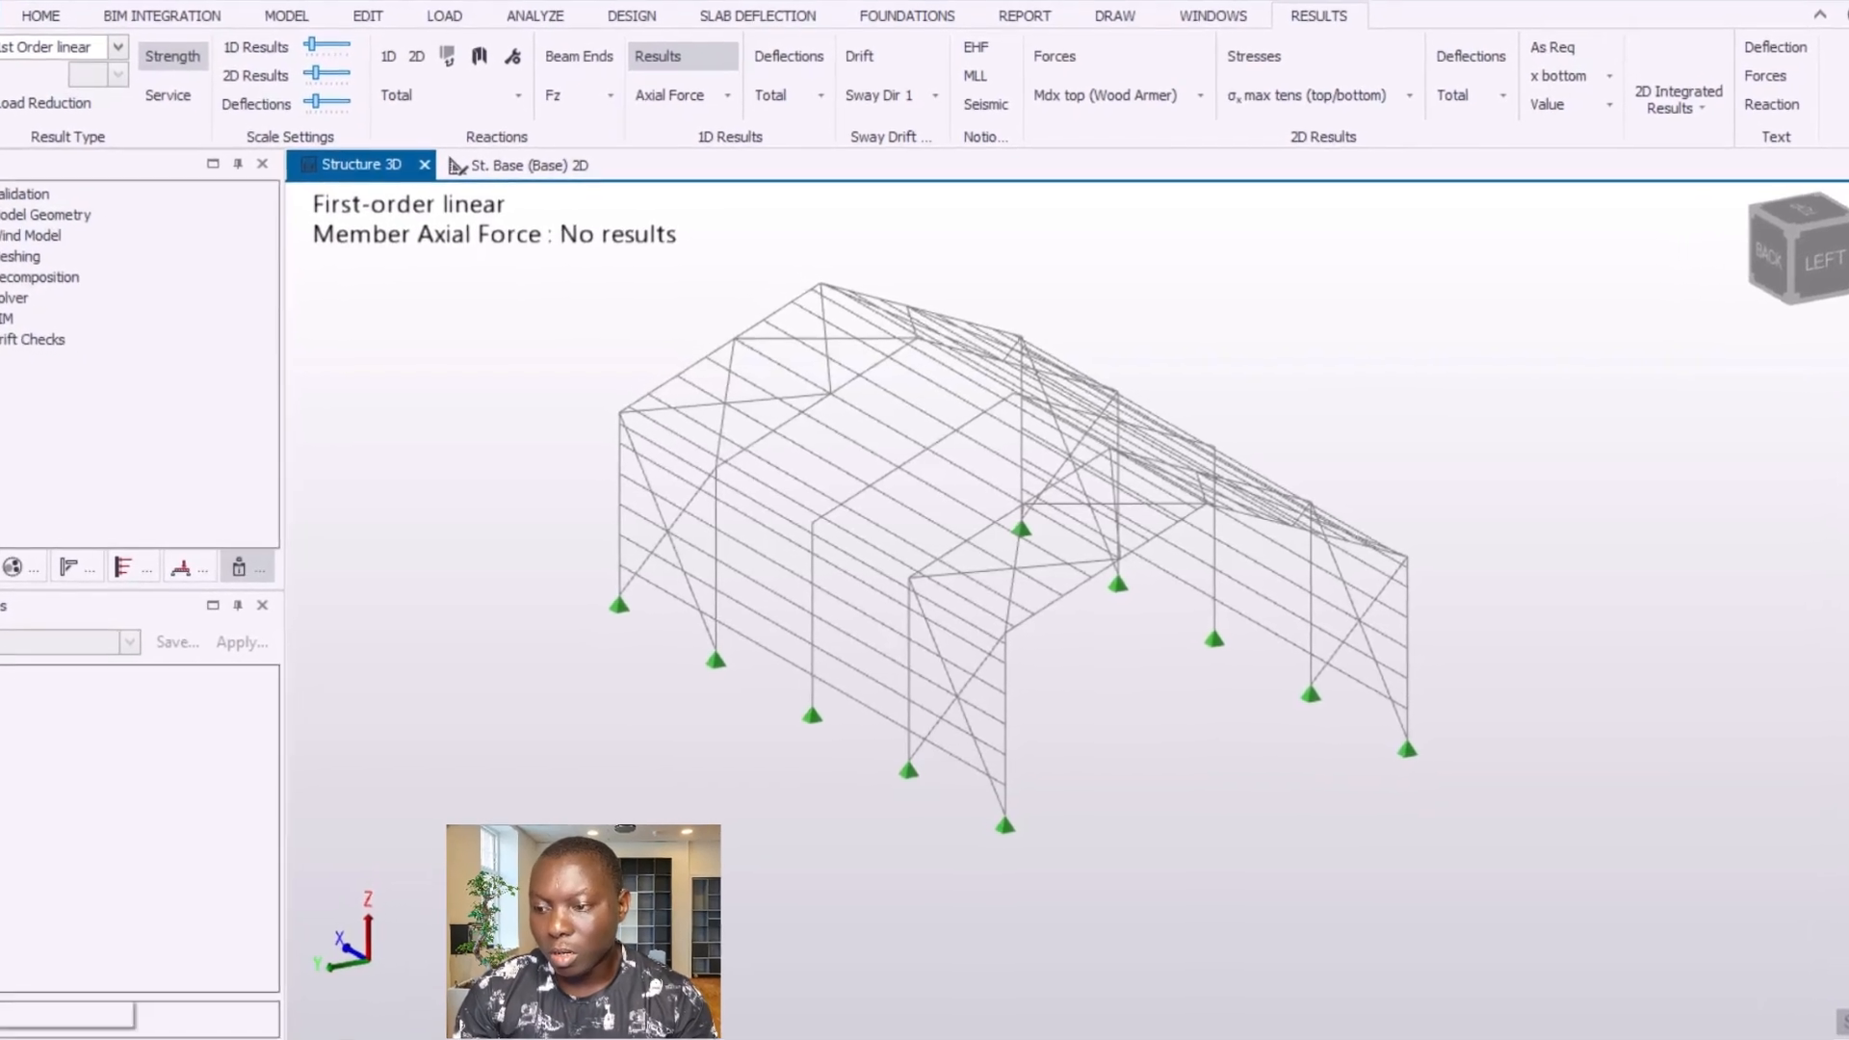
click(287, 1036)
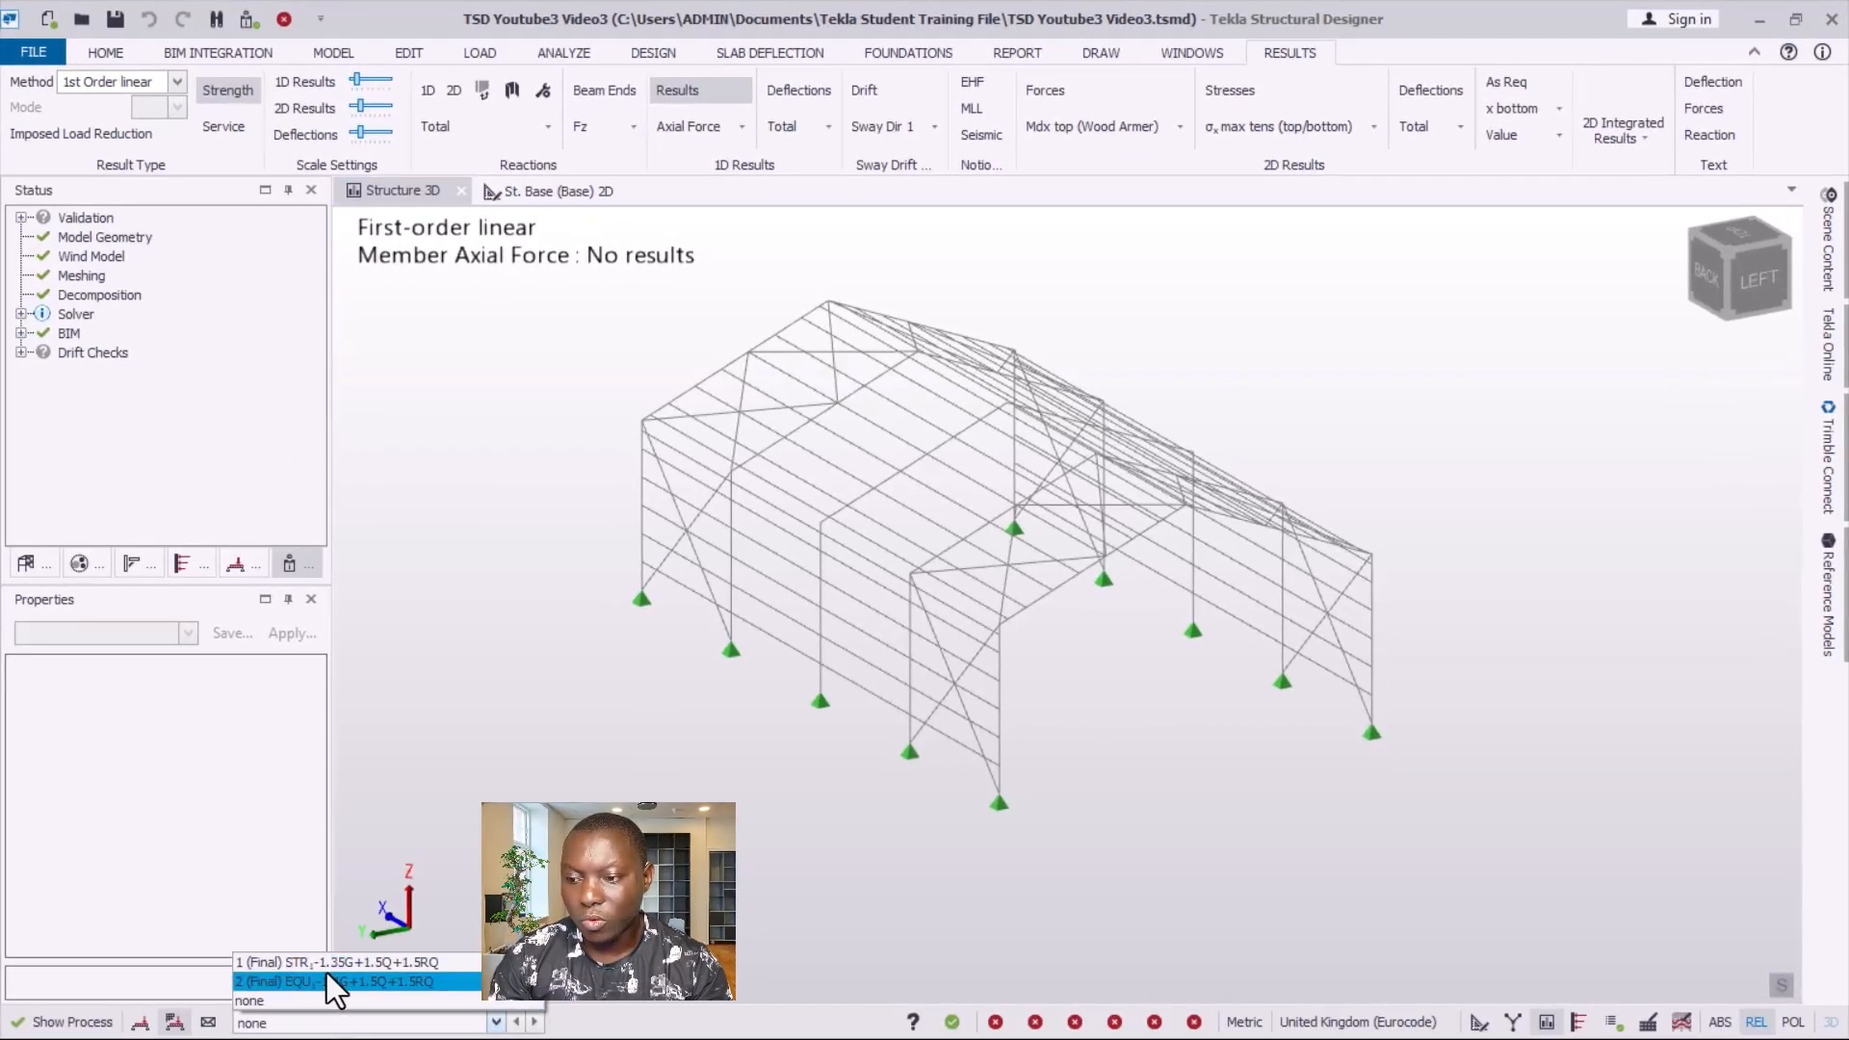
click(321, 963)
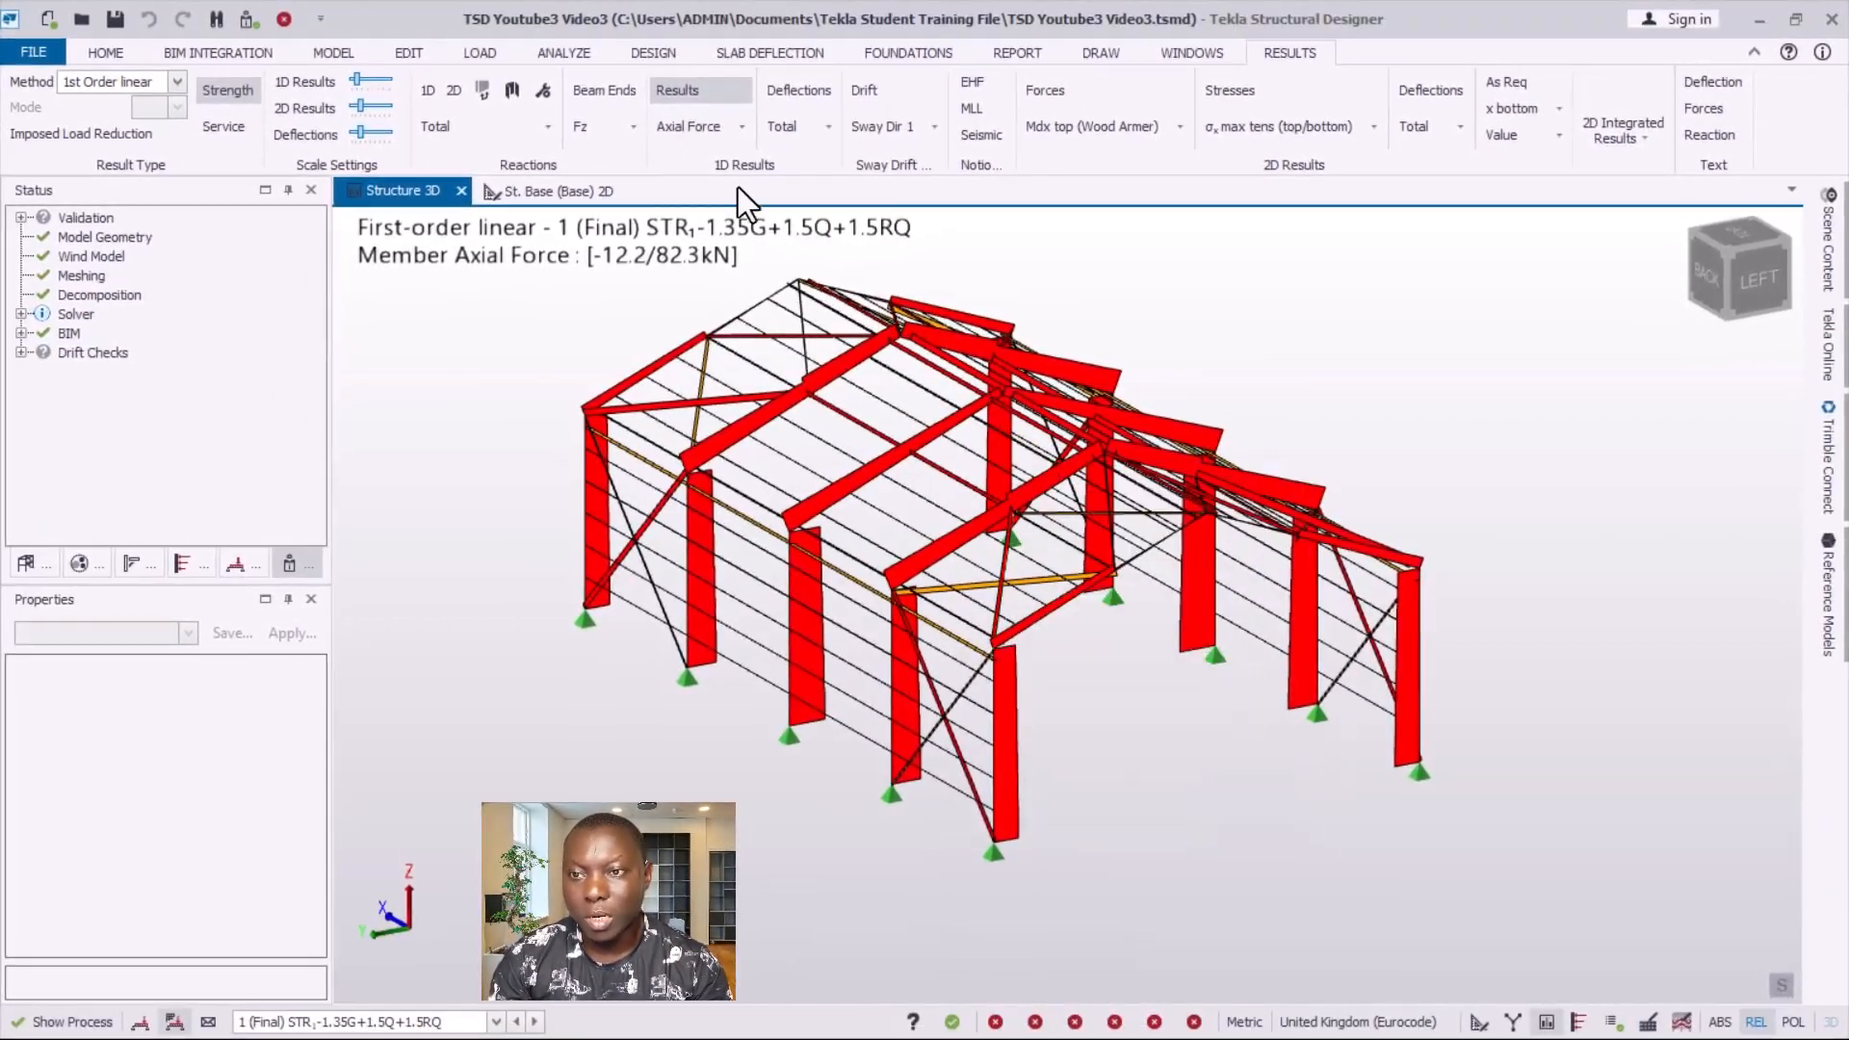
- Review the Moment Major diagrams of the portal frames and switch the member results to Moment Minor
click(743, 126)
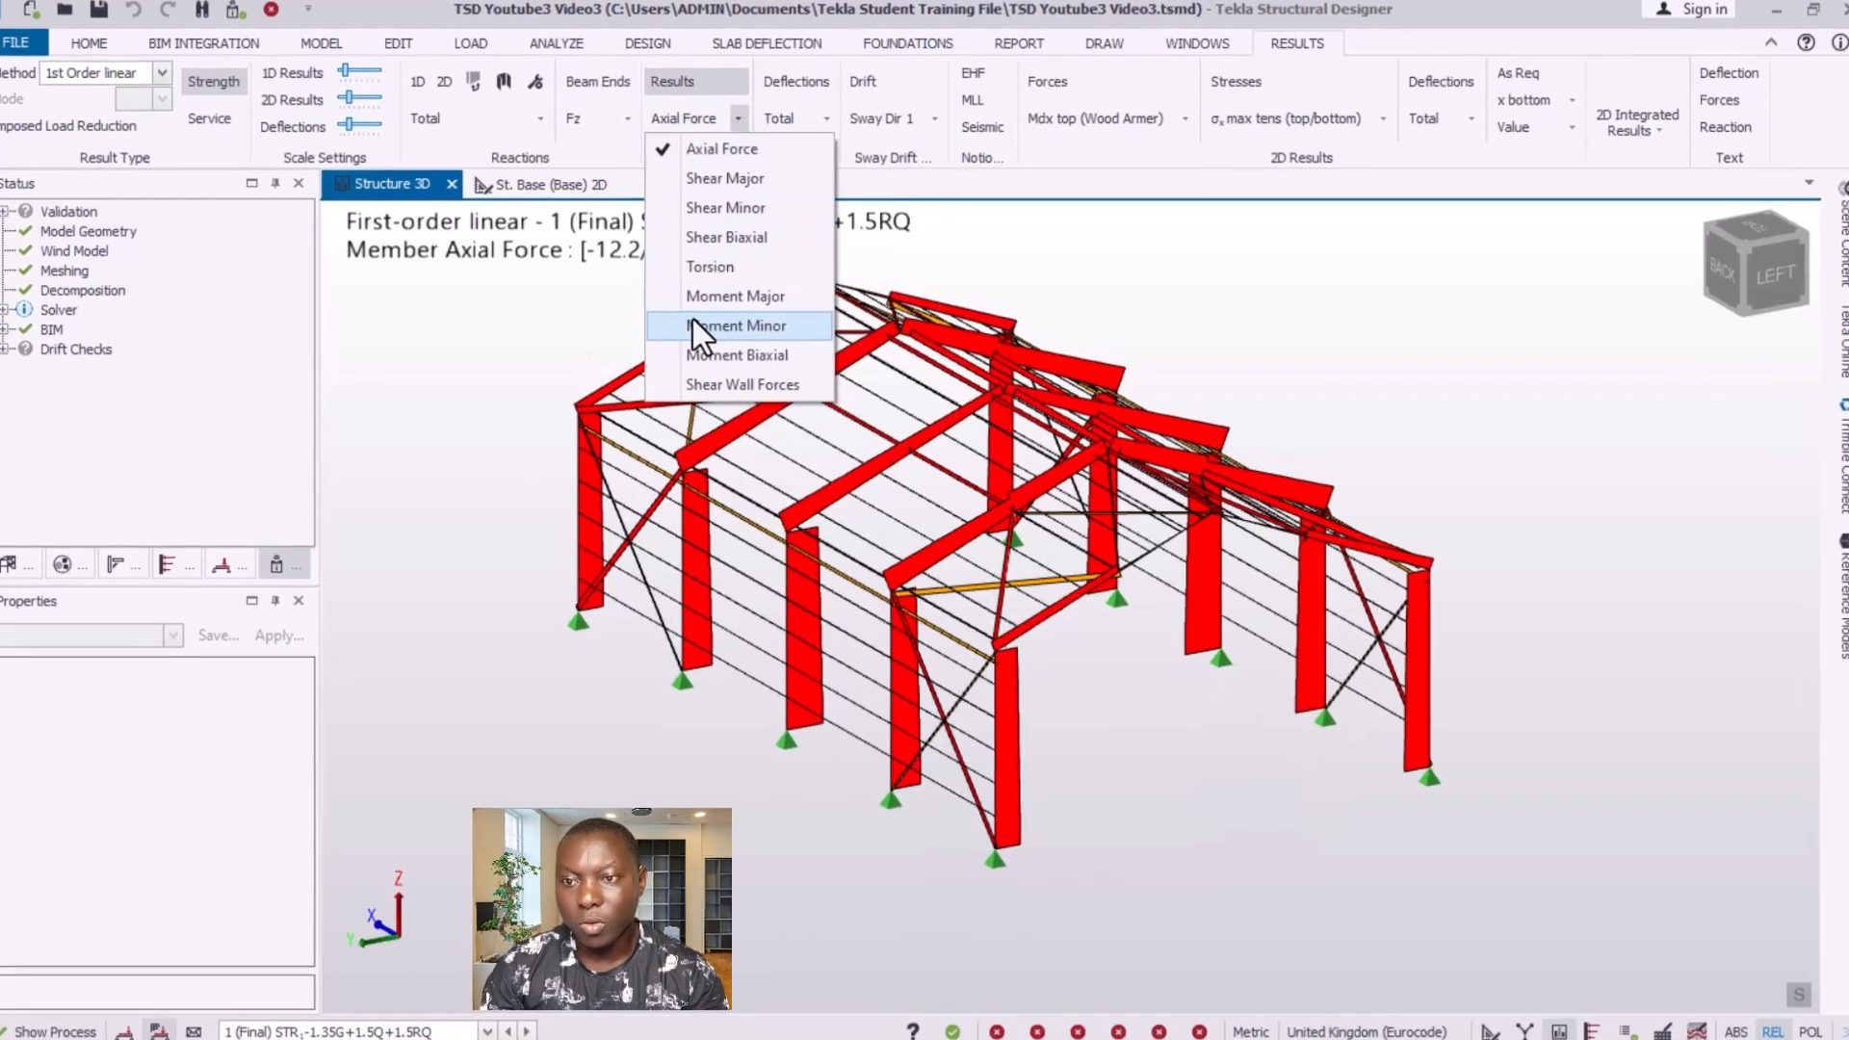
click(686, 290)
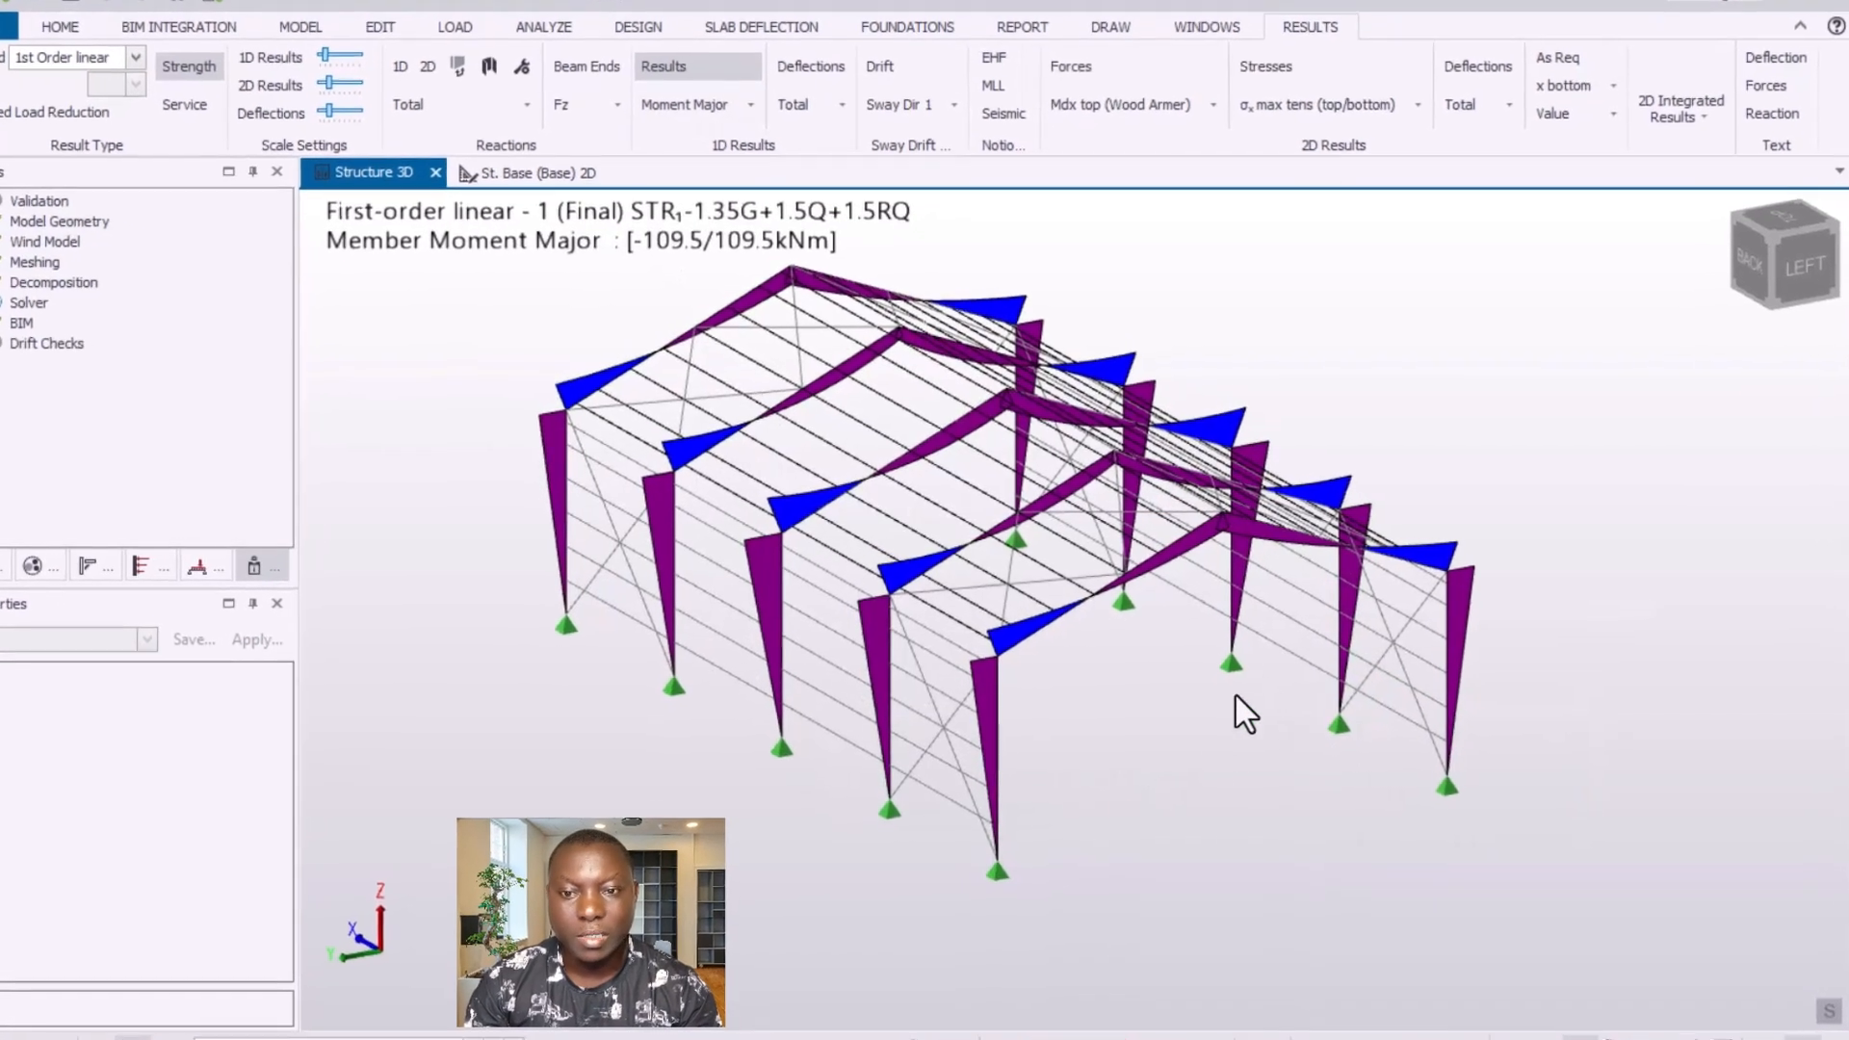
middle_drag(1117, 651, 824, 267)
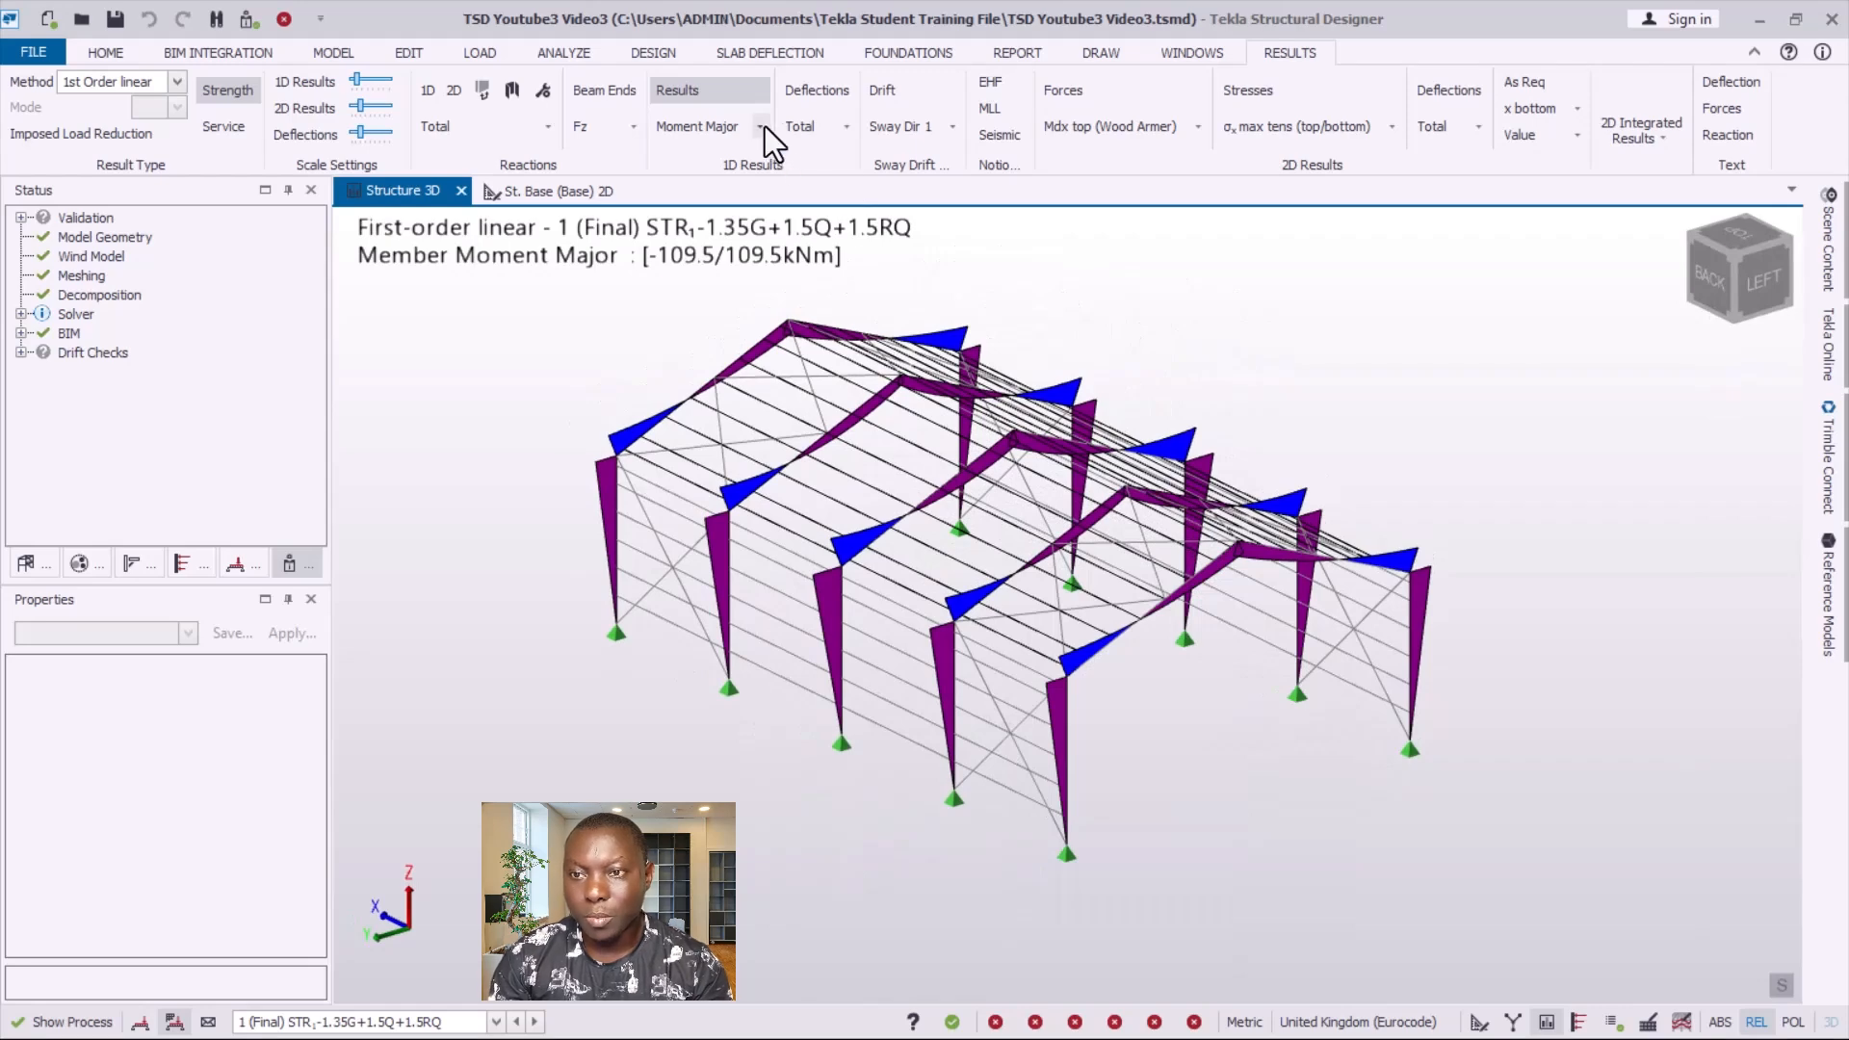
click(761, 126)
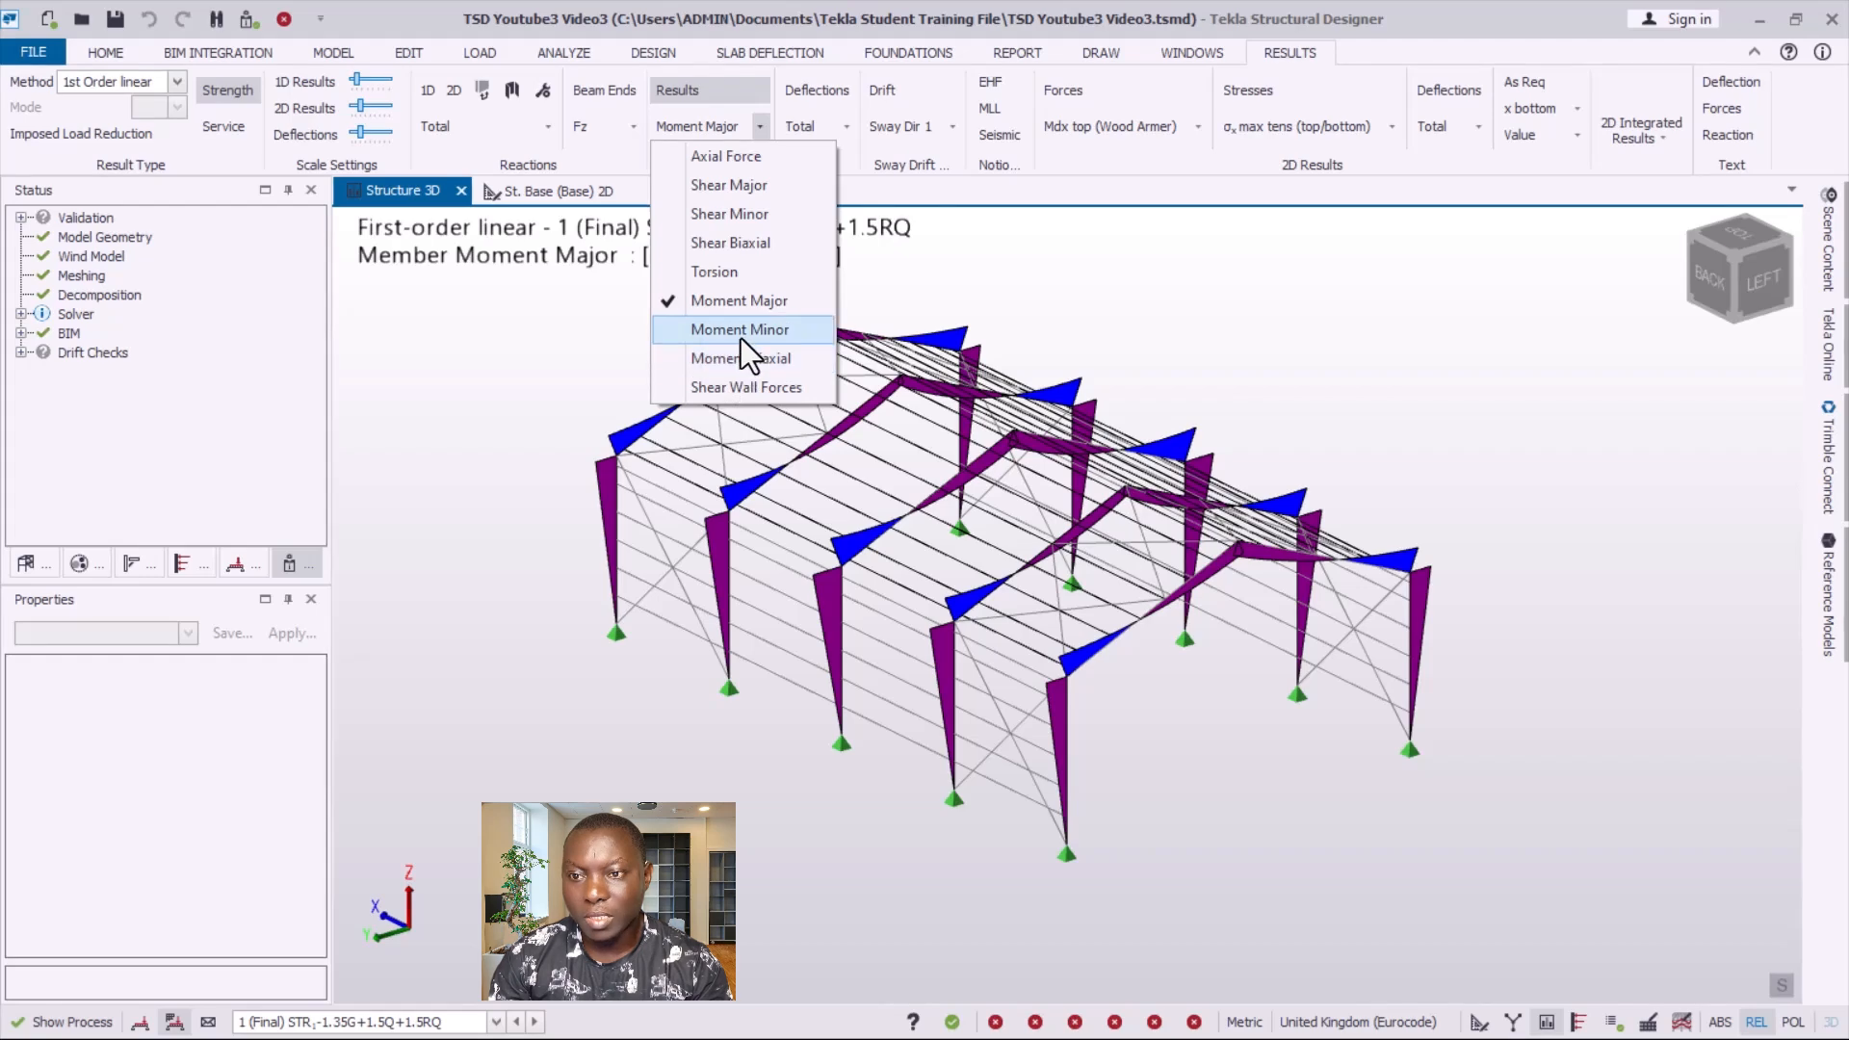
click(742, 337)
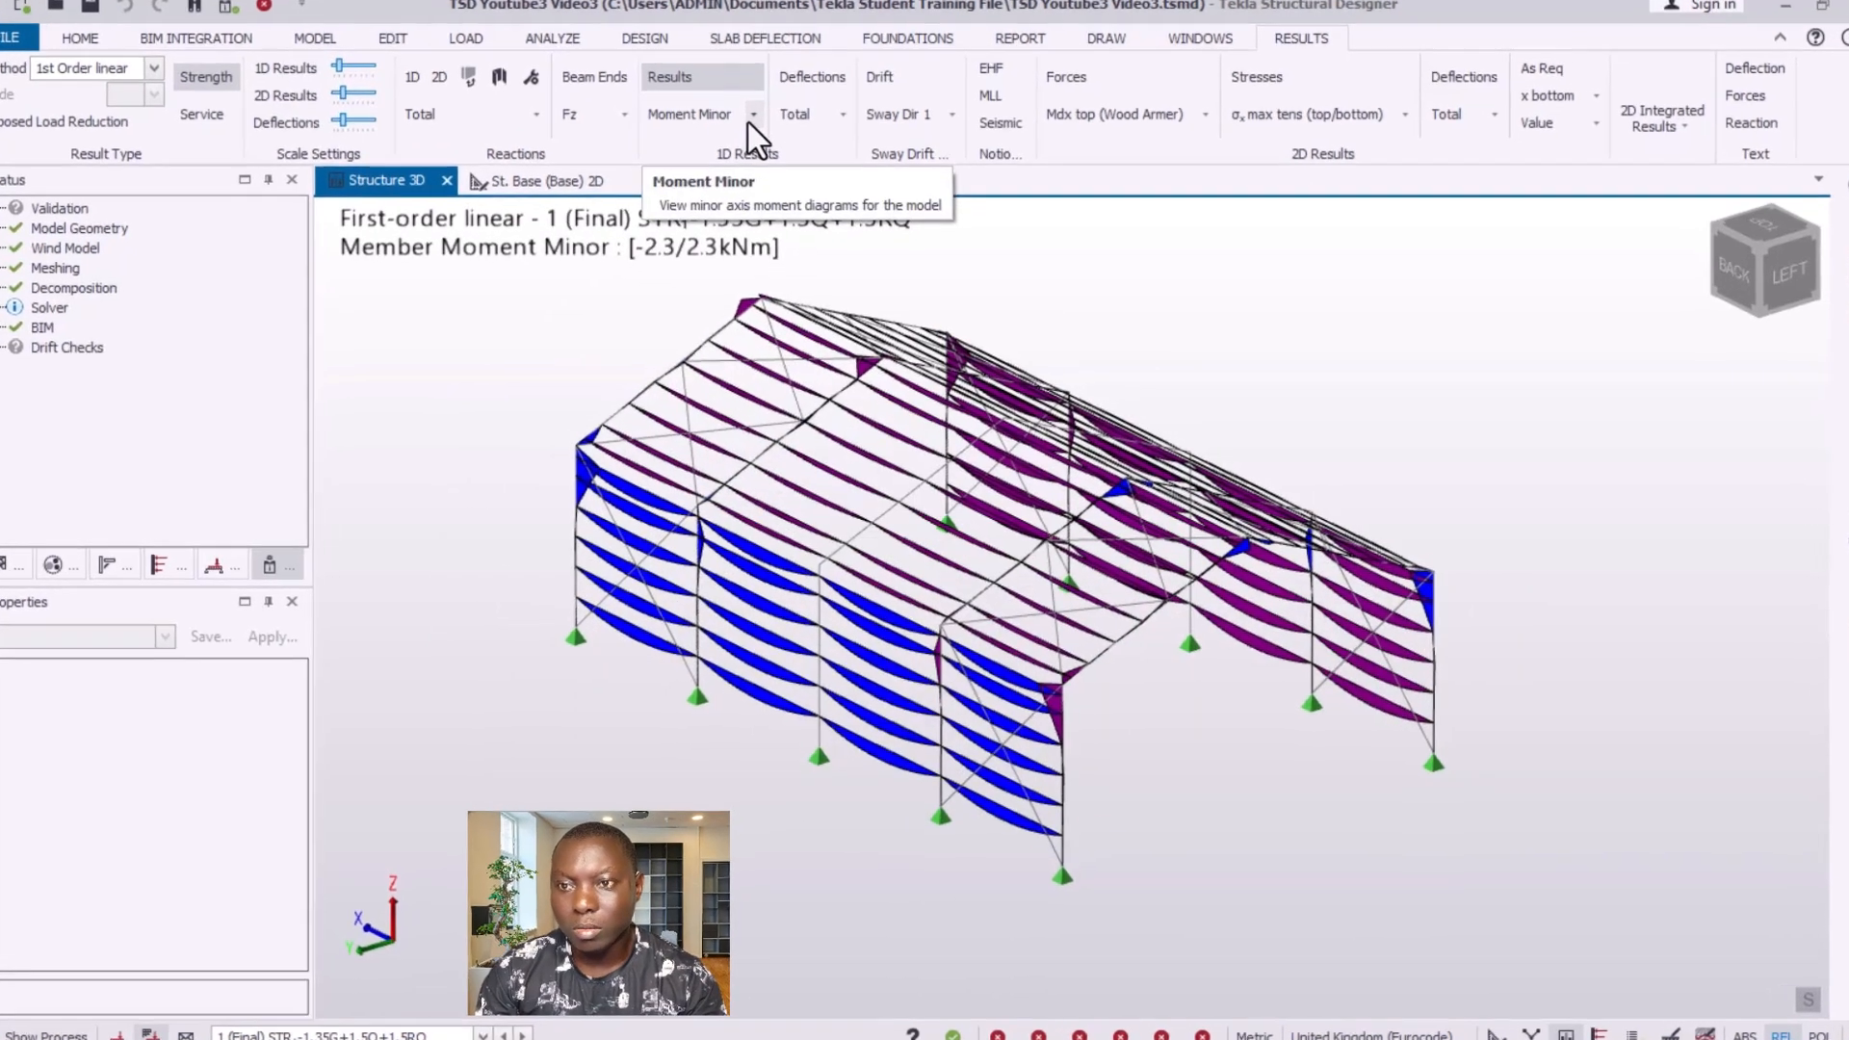
- Display the Shear Major diagrams for the members and inspect them across the whole frame
click(750, 117)
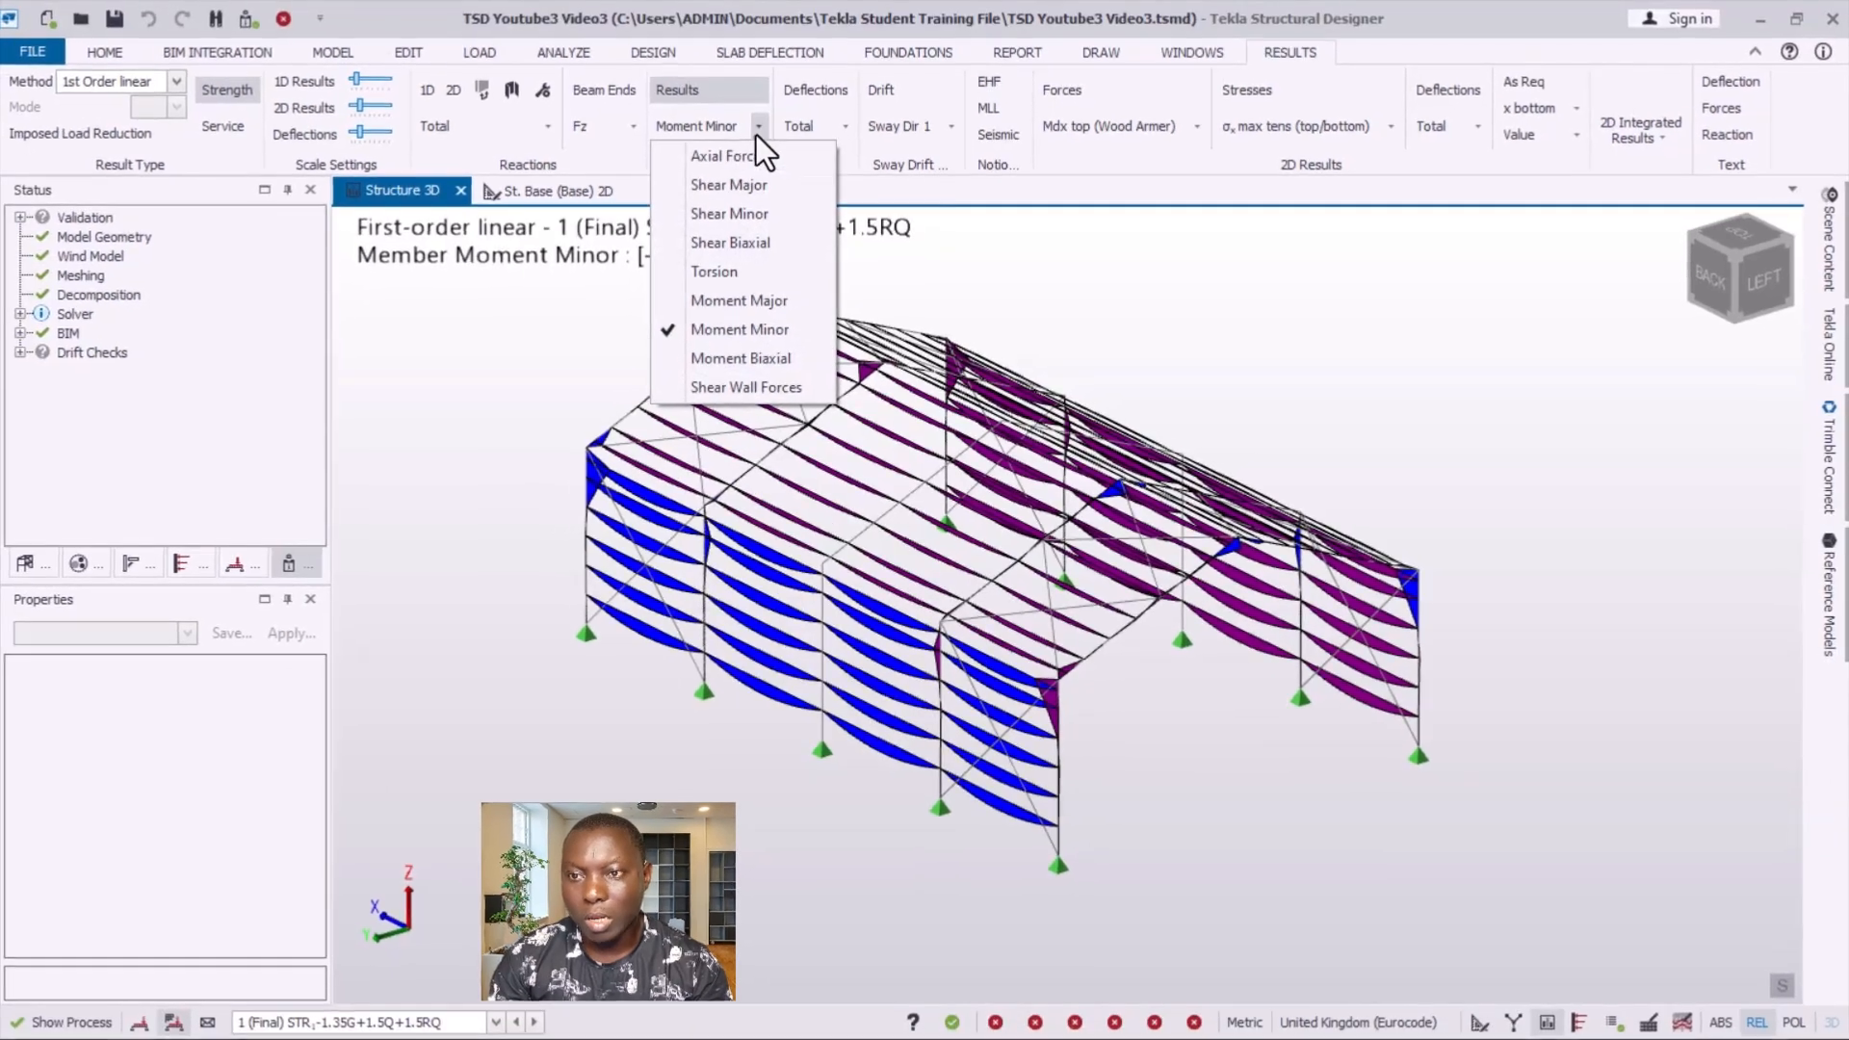
click(718, 187)
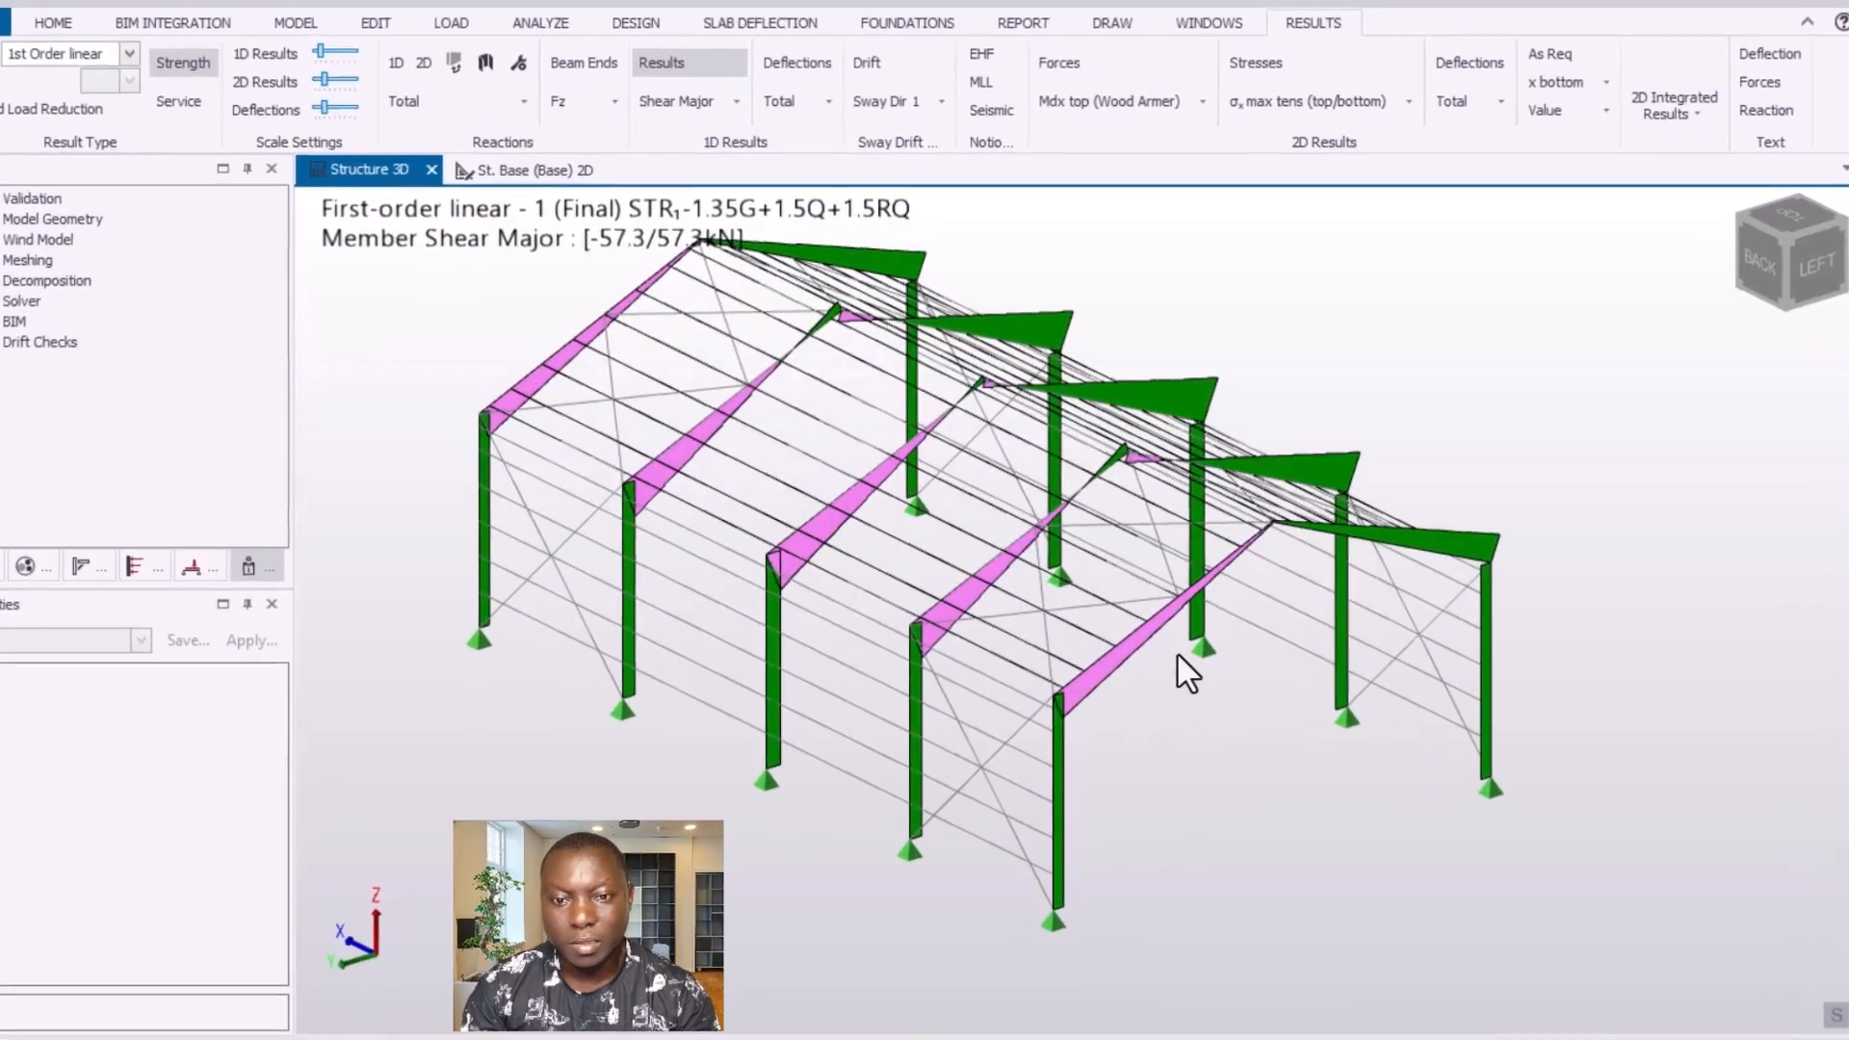
scroll(1179, 657, down, 2)
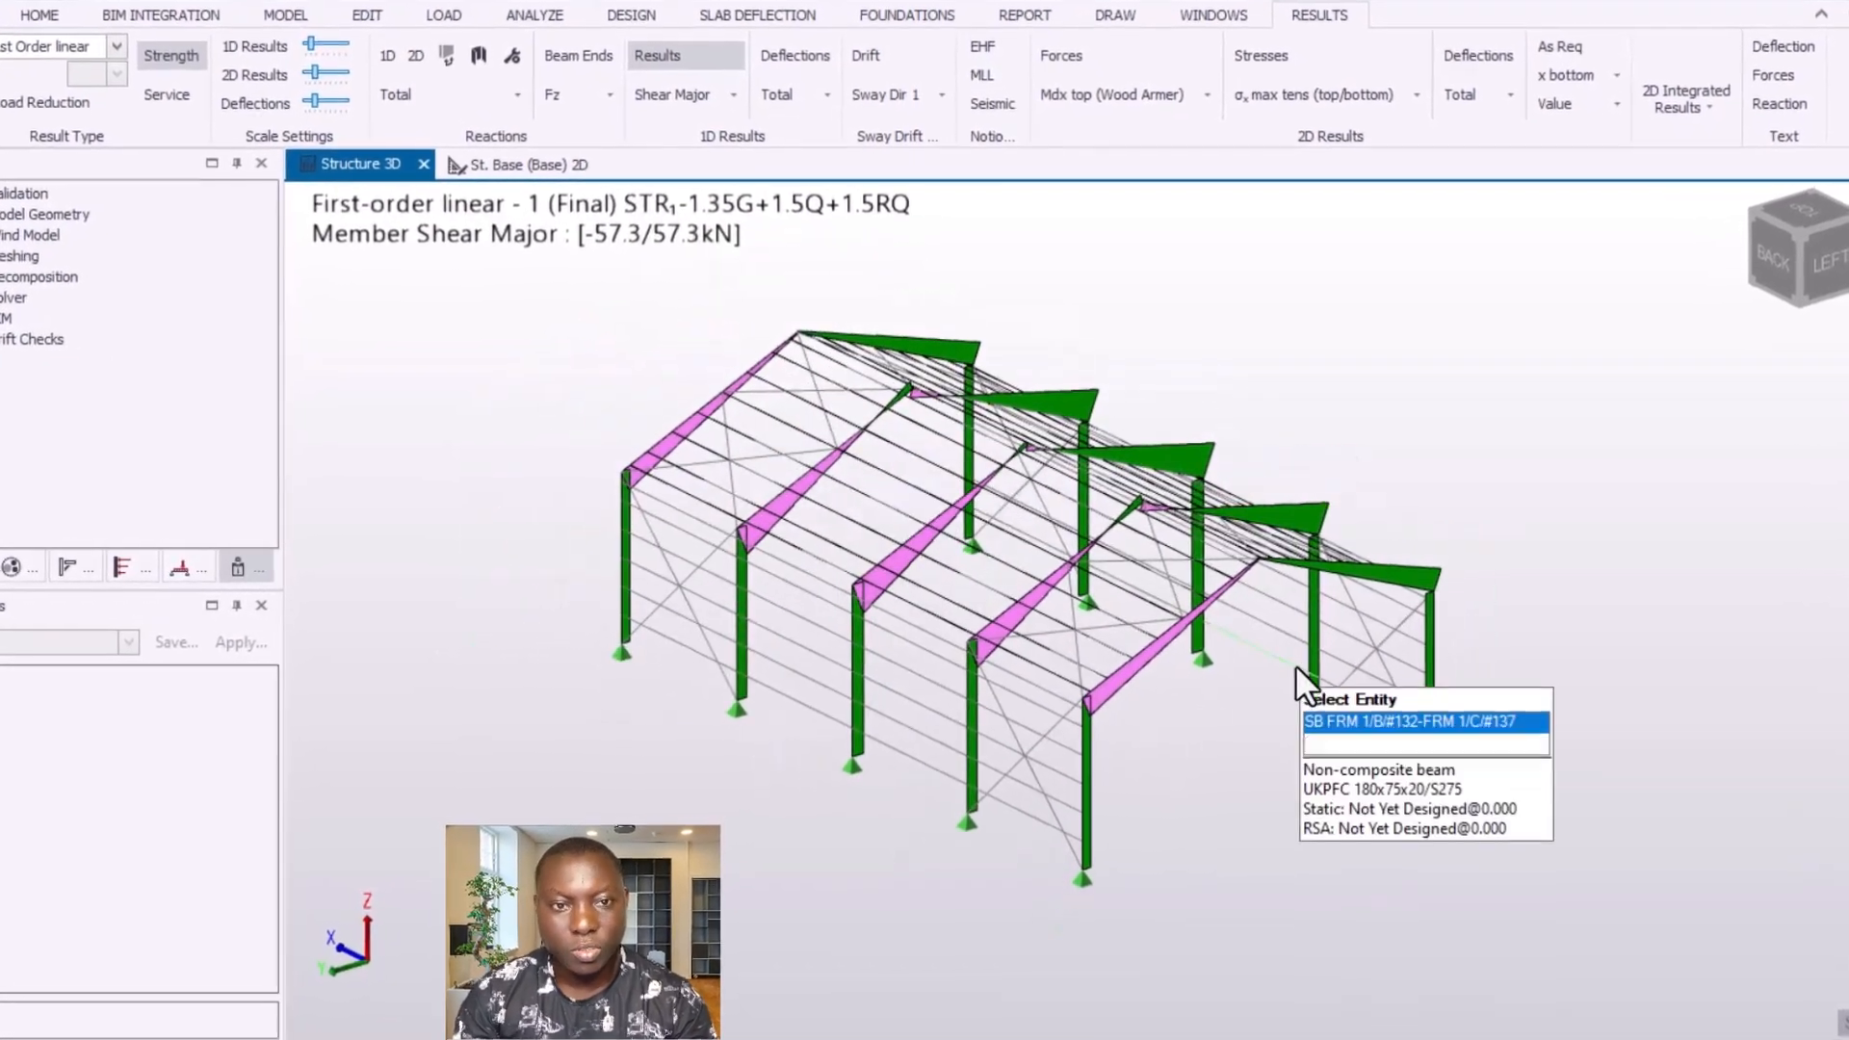
mouse_move(1290, 664)
right_down()
mouse_move(1174, 676)
mouse_move(1273, 677)
right_up()
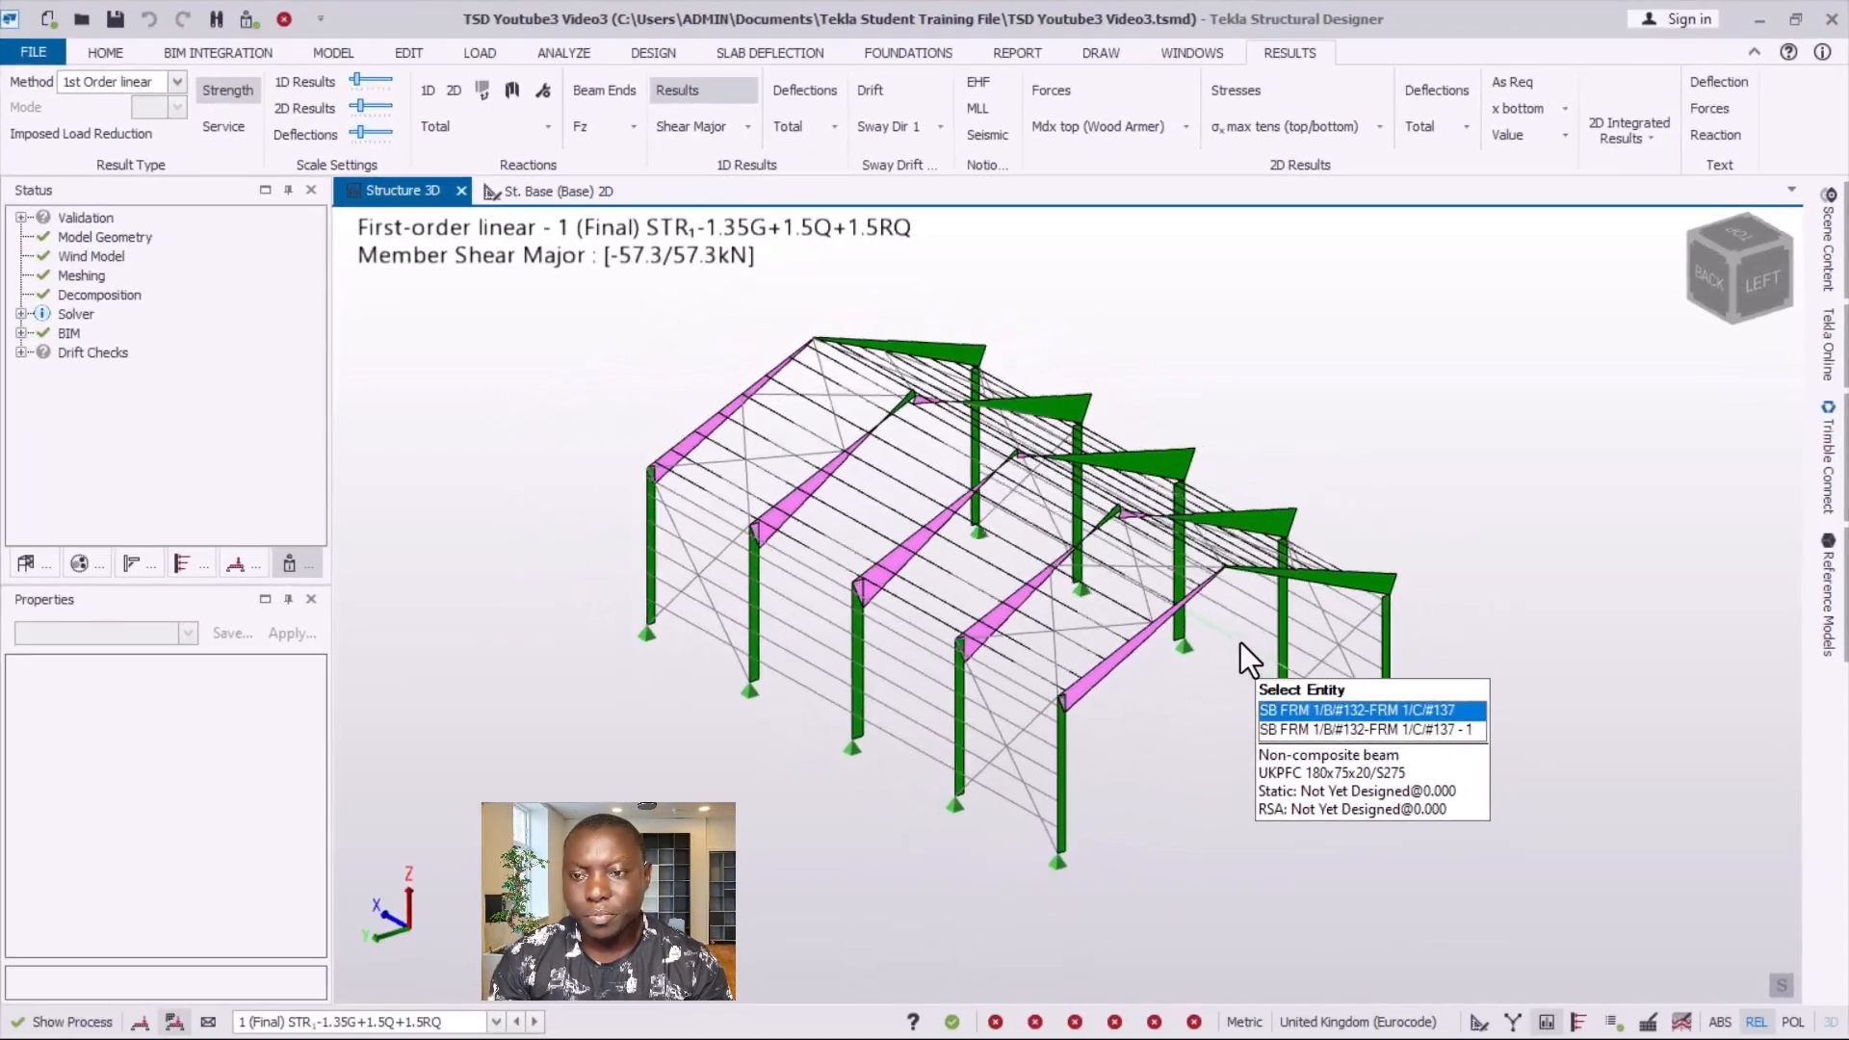
scroll(817, 442, up, 2)
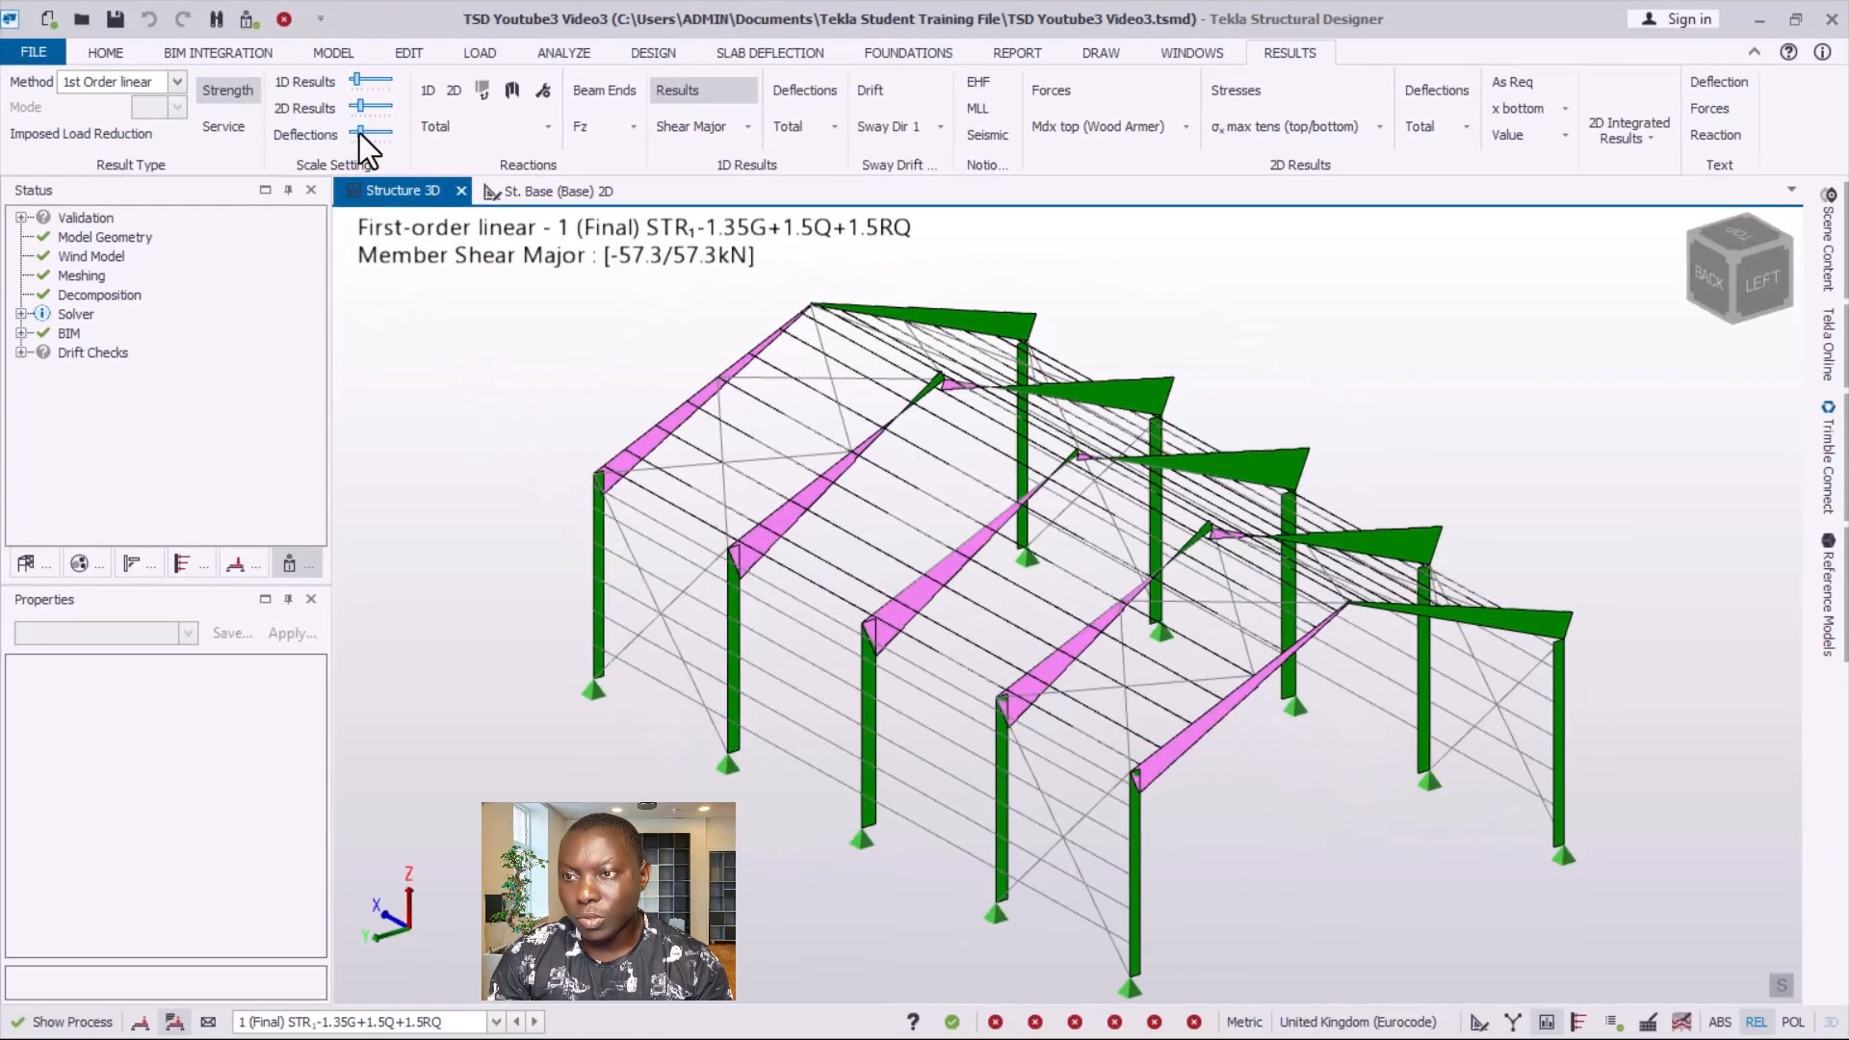
- Show the total 1D member deflections at service level together with the Shear Major diagrams
drag(360, 133, 306, 102)
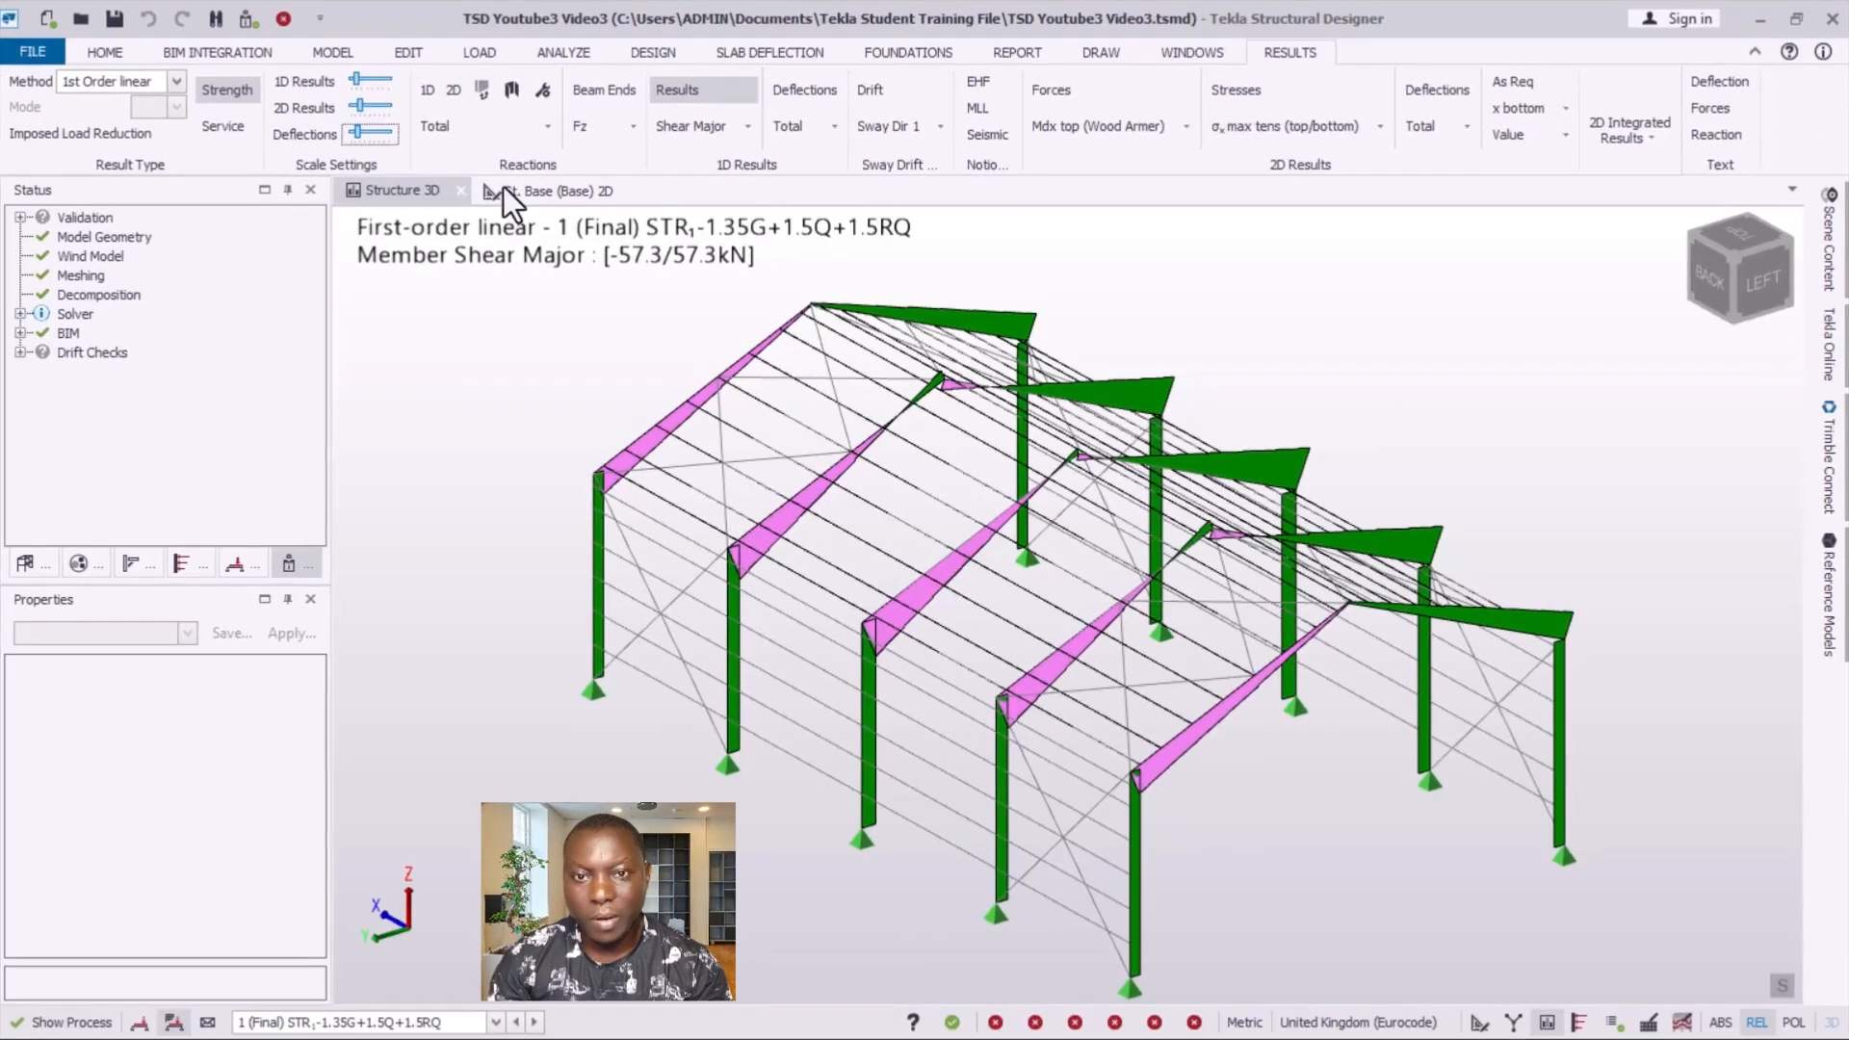
click(811, 94)
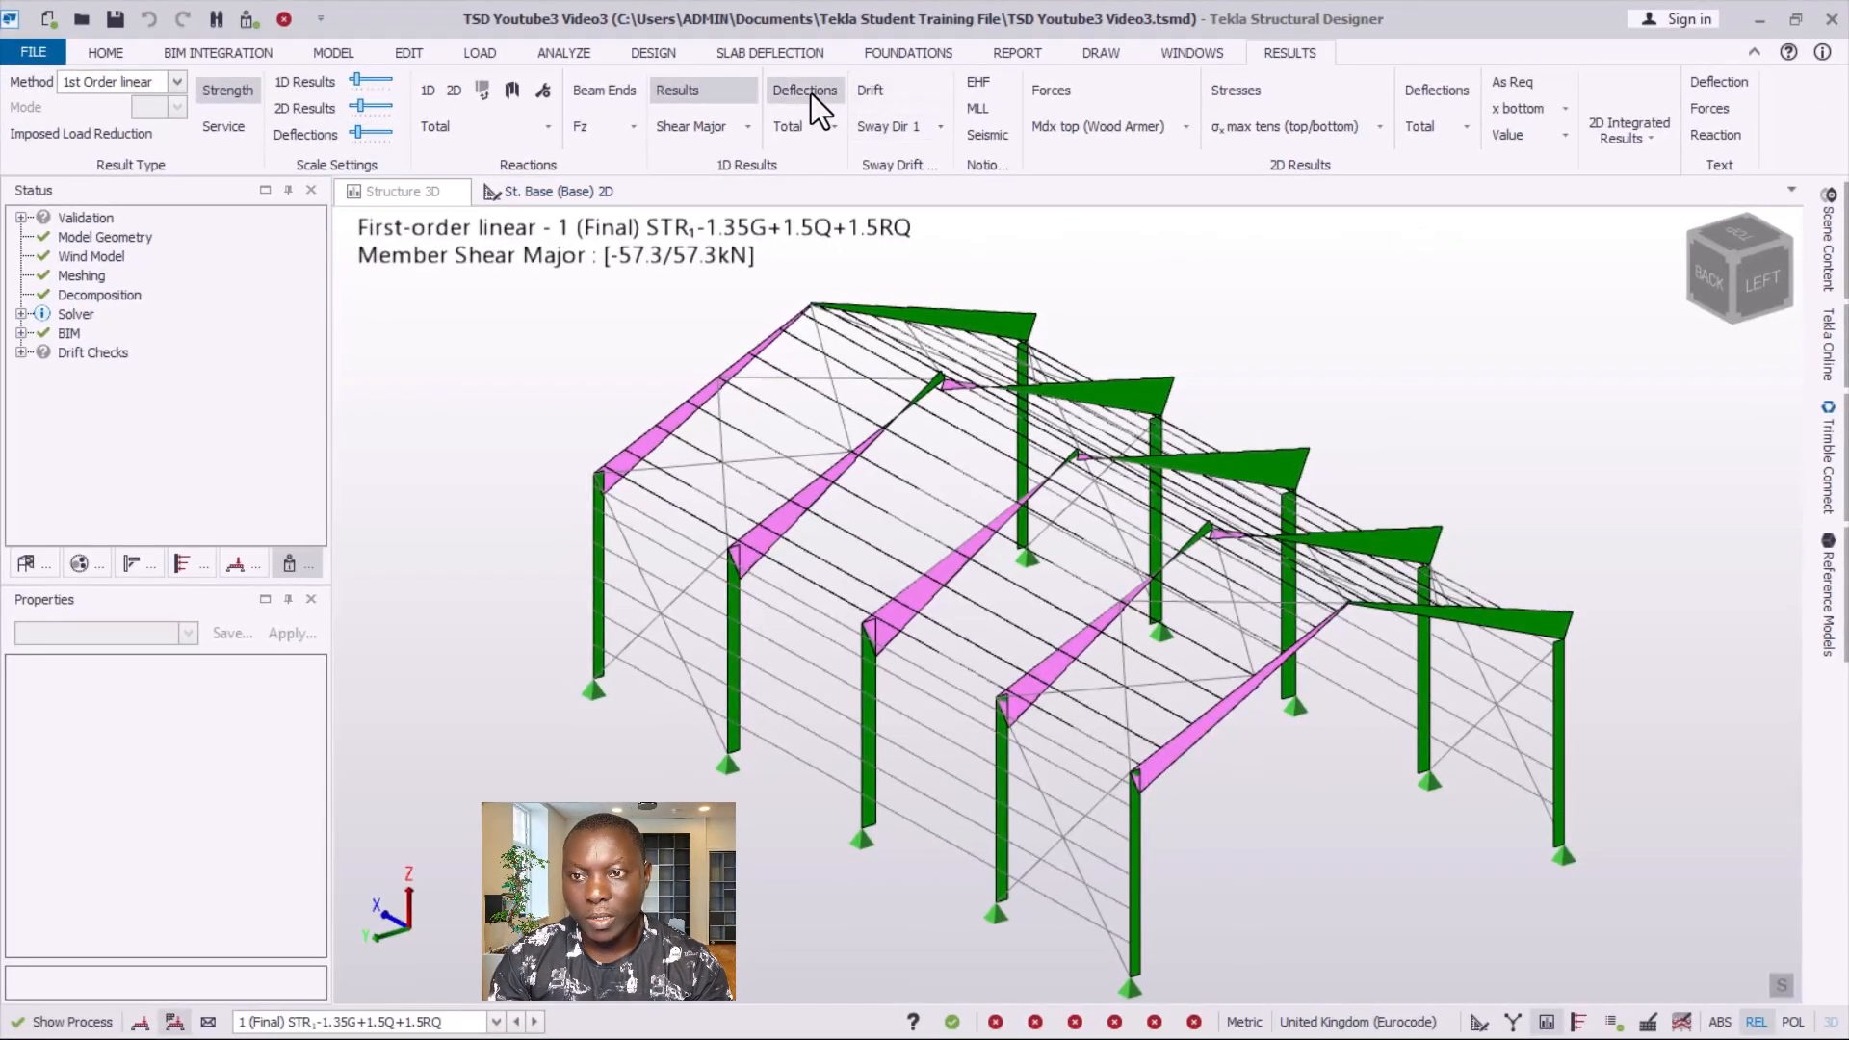
mouse_move(1143, 713)
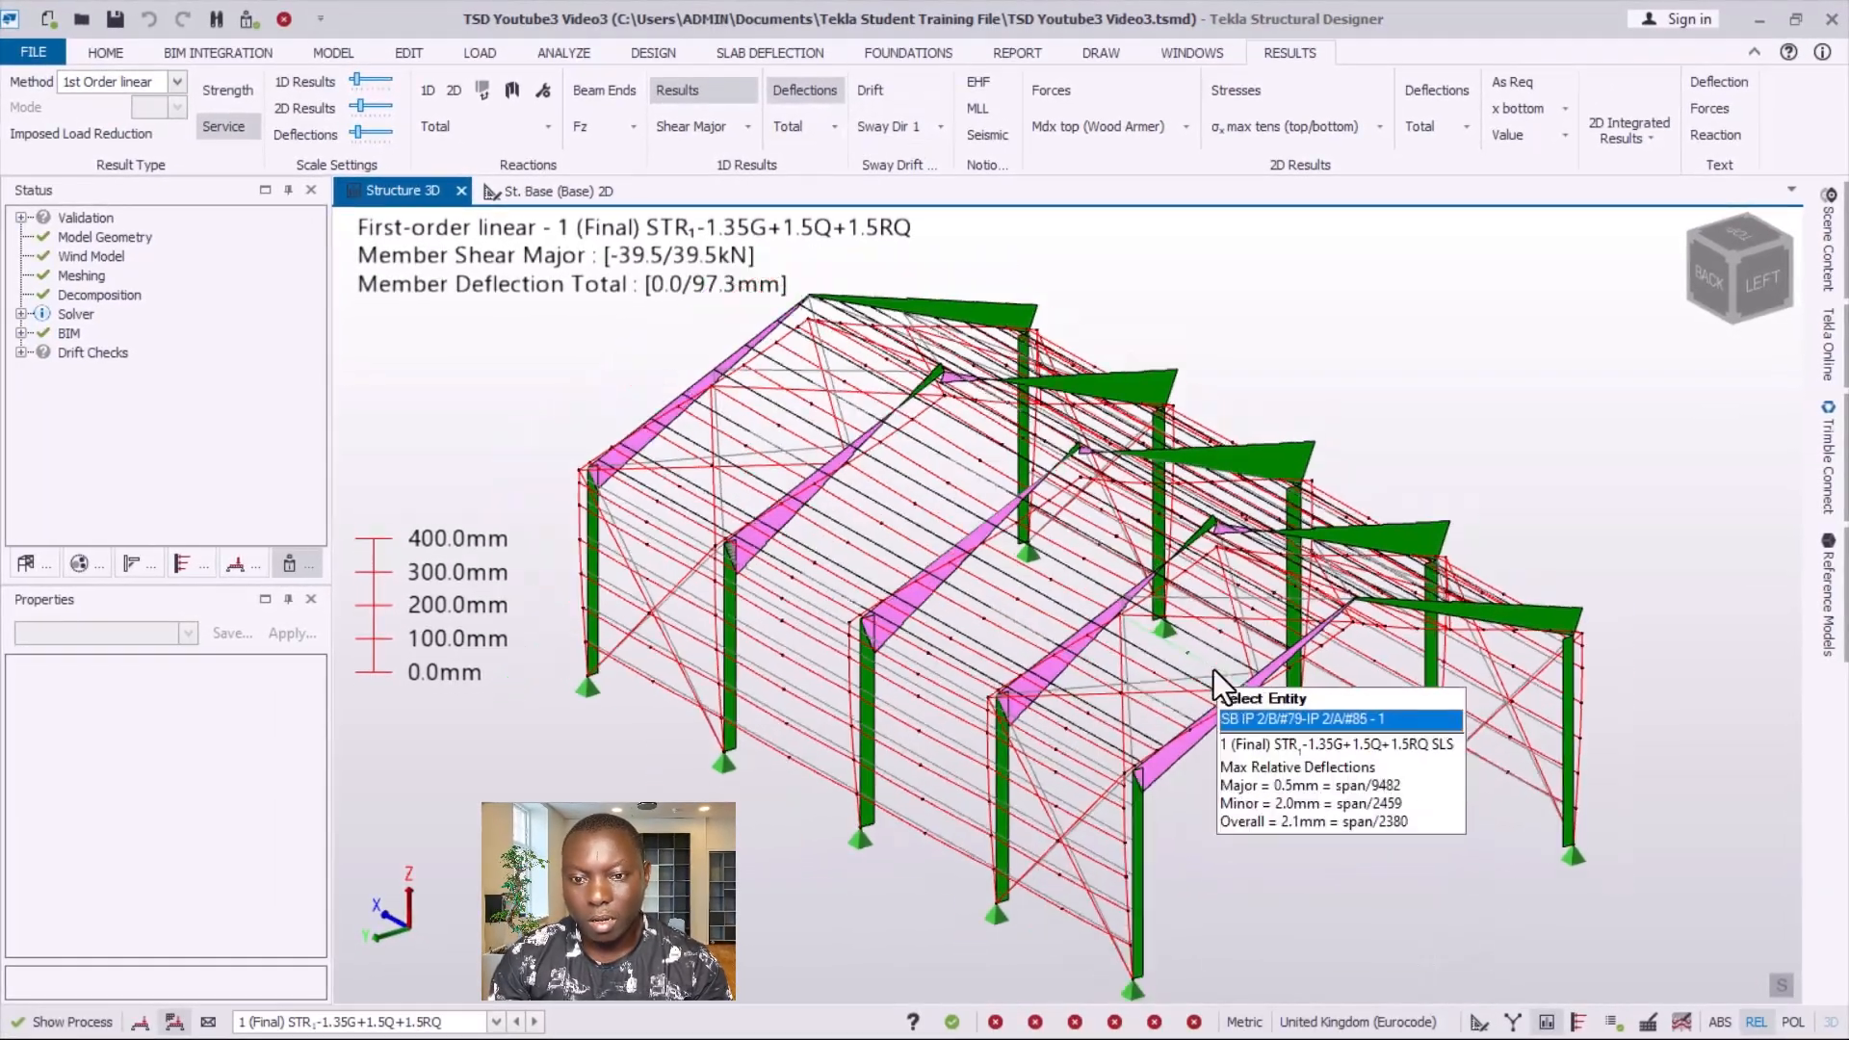
scroll(1213, 668, down, 1)
right_drag(1263, 687, 1221, 689)
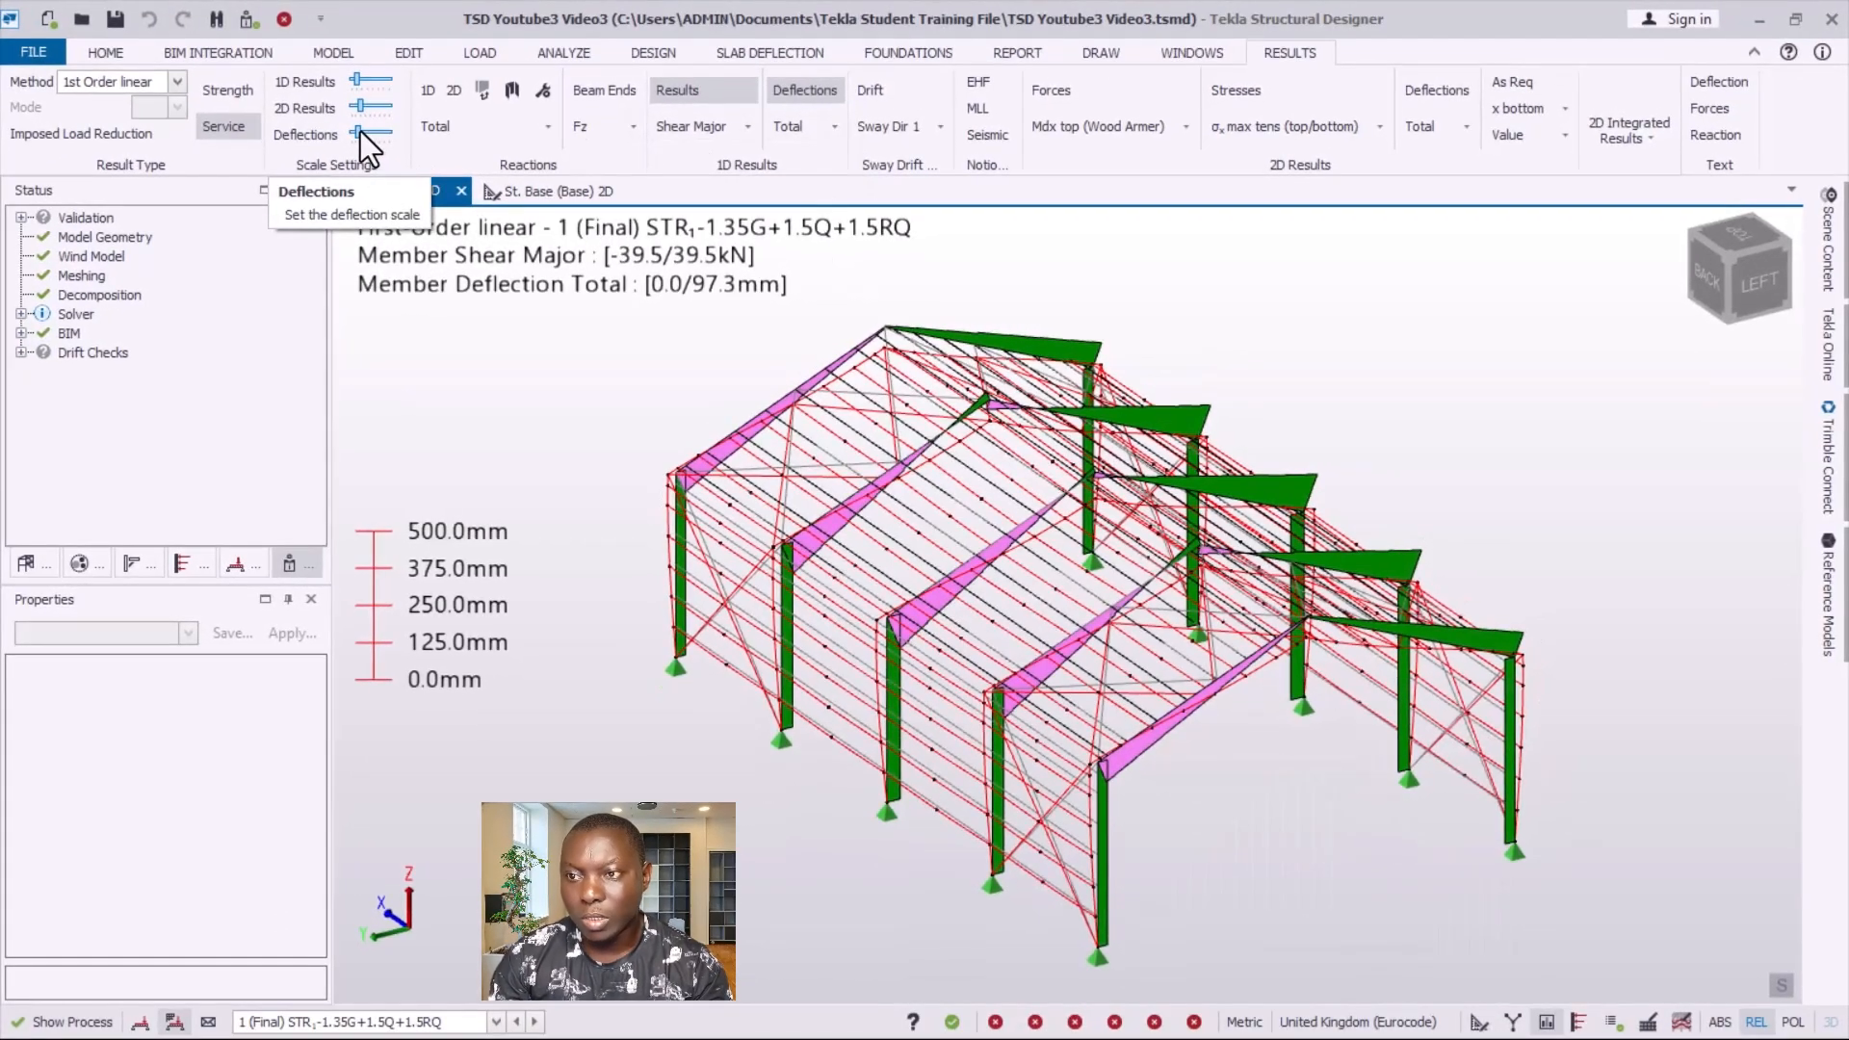
- Increase the deflection display scale slightly and inspect the deflected shape of the building
click(311, 101)
mouse_move(361, 135)
mouse_down()
mouse_move(325, 150)
mouse_move(357, 152)
mouse_move(312, 137)
mouse_move(362, 164)
mouse_up()
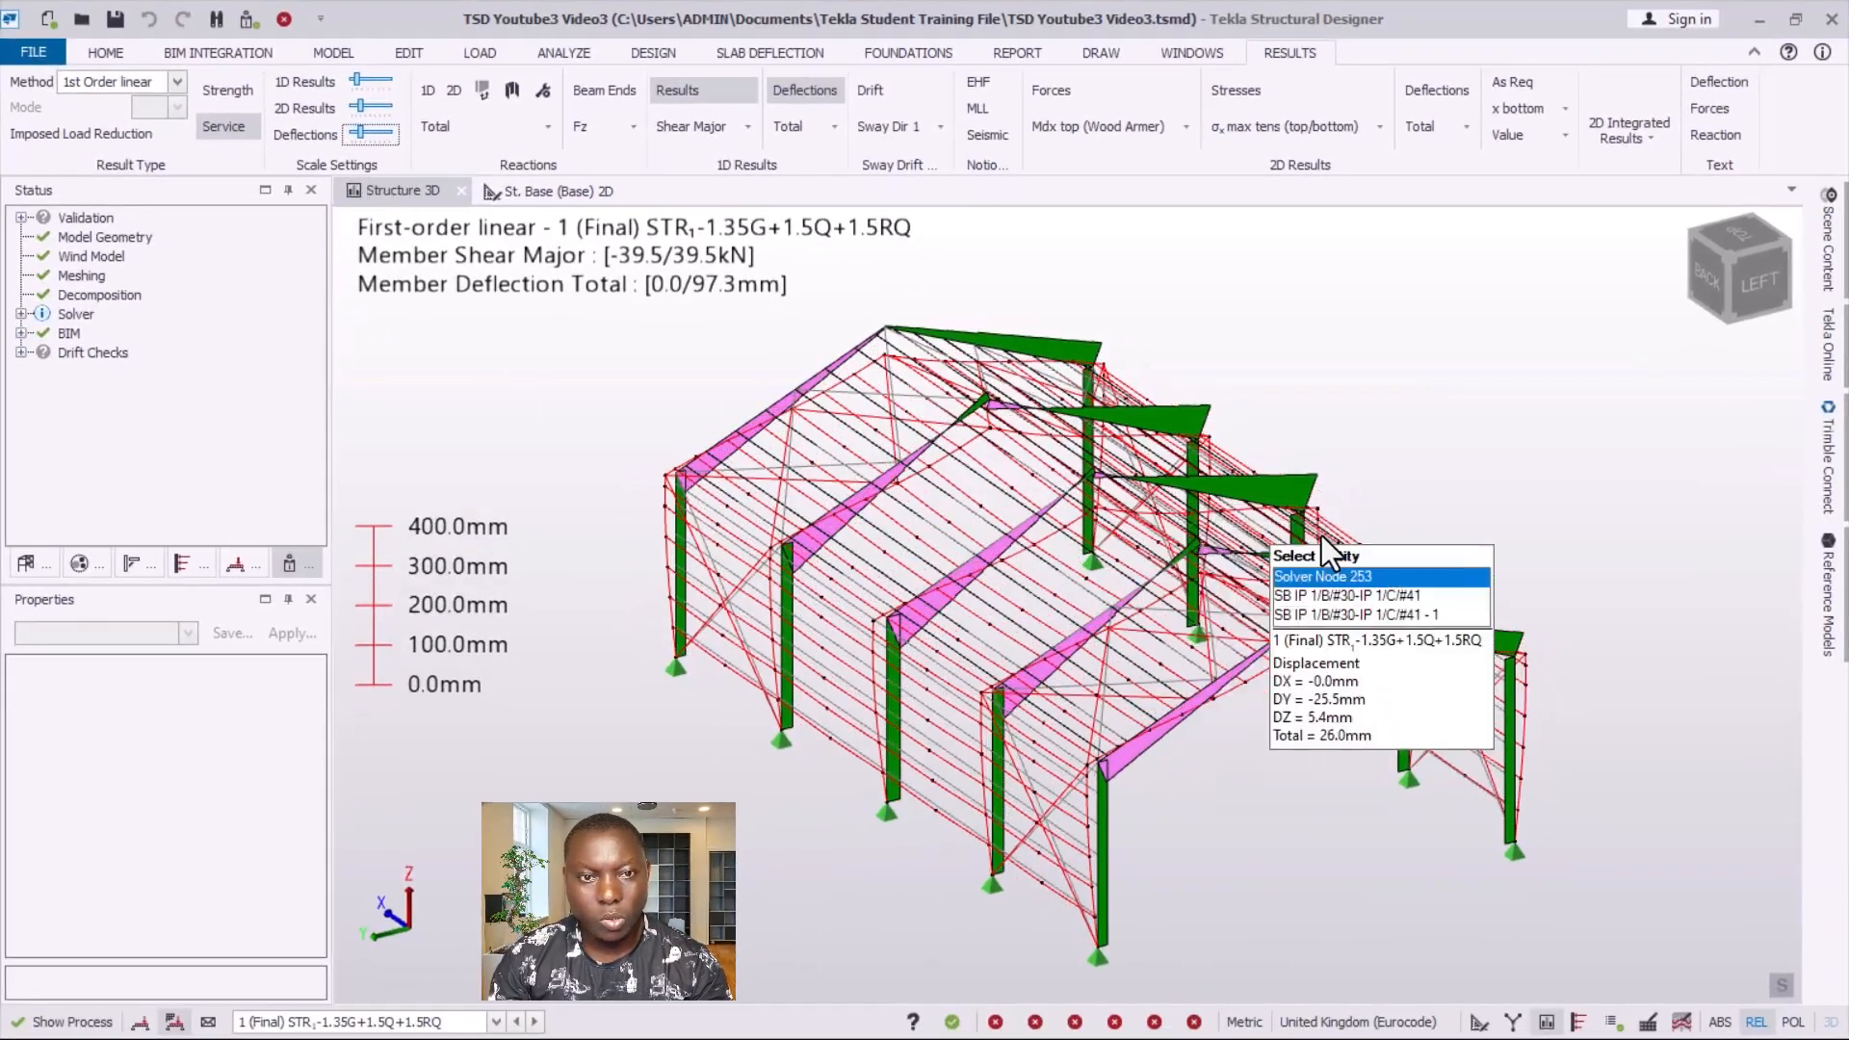
scroll(1291, 704, up, 3)
scroll(1040, 648, down, 3)
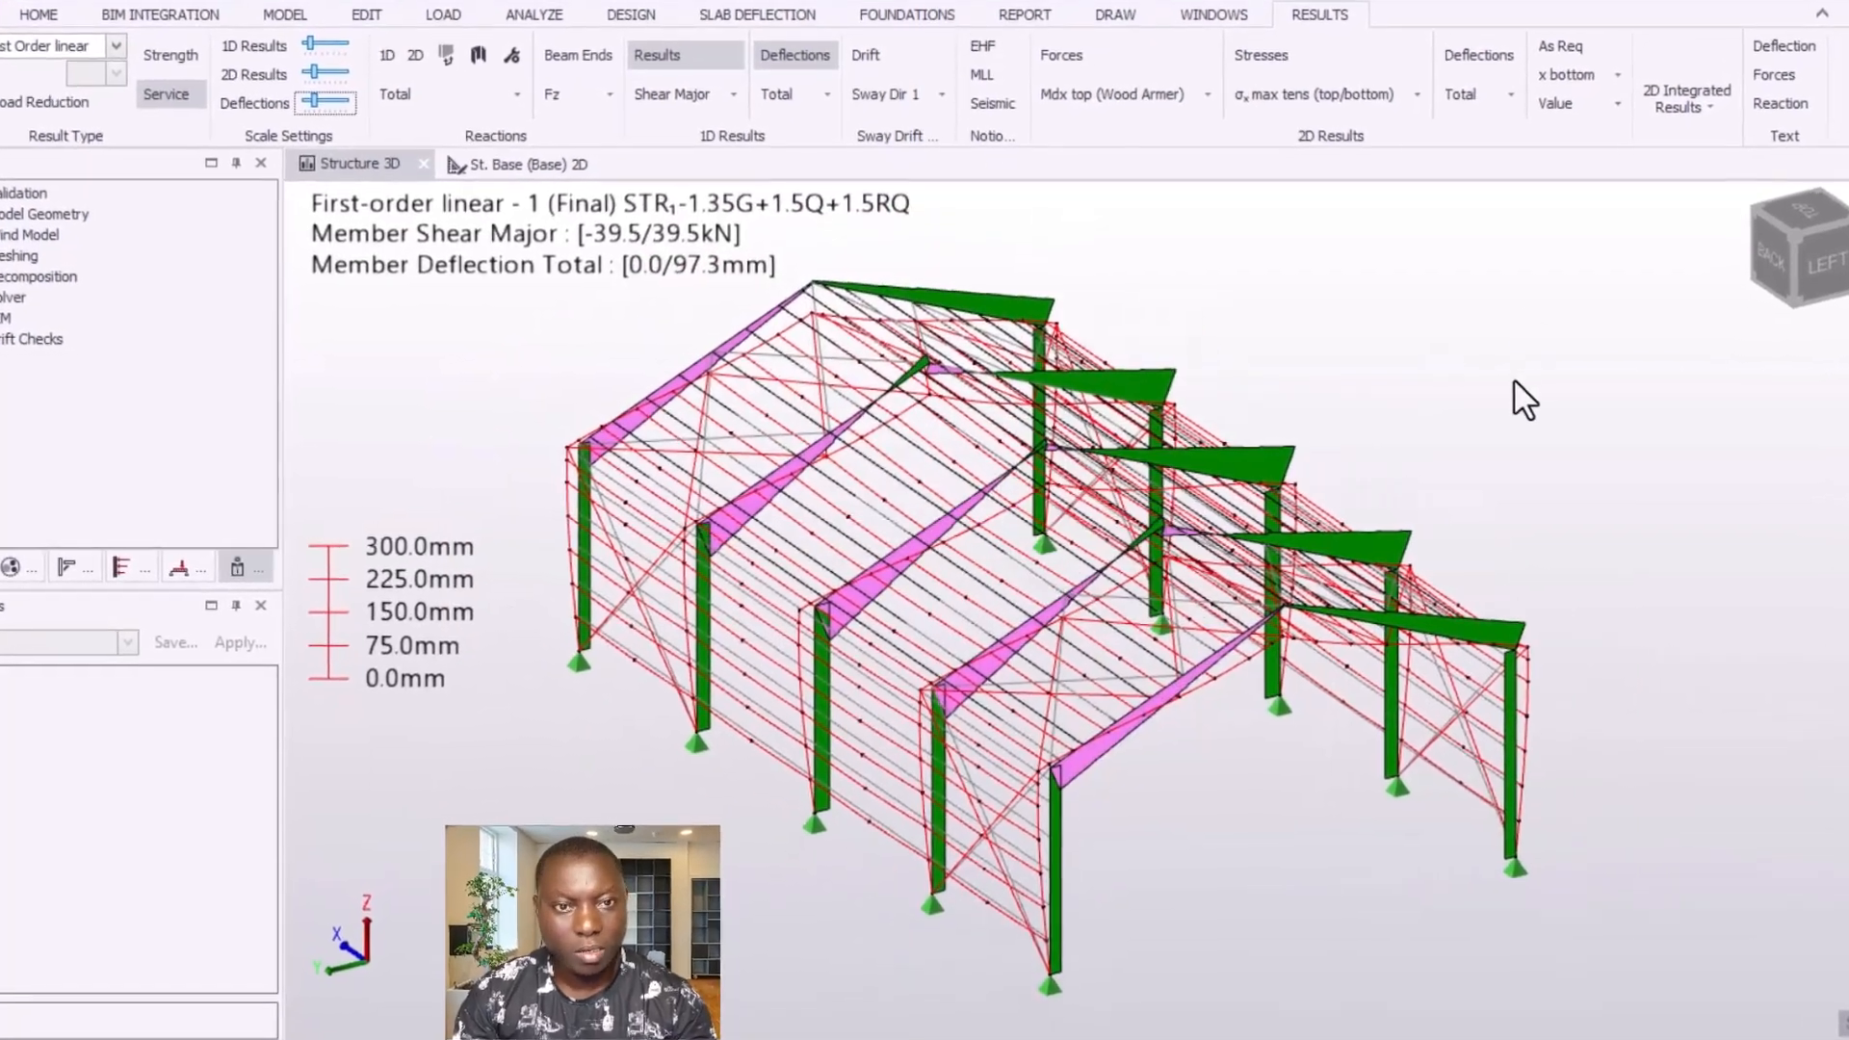
scroll(1422, 495, down, 2)
mouse_move(1013, 394)
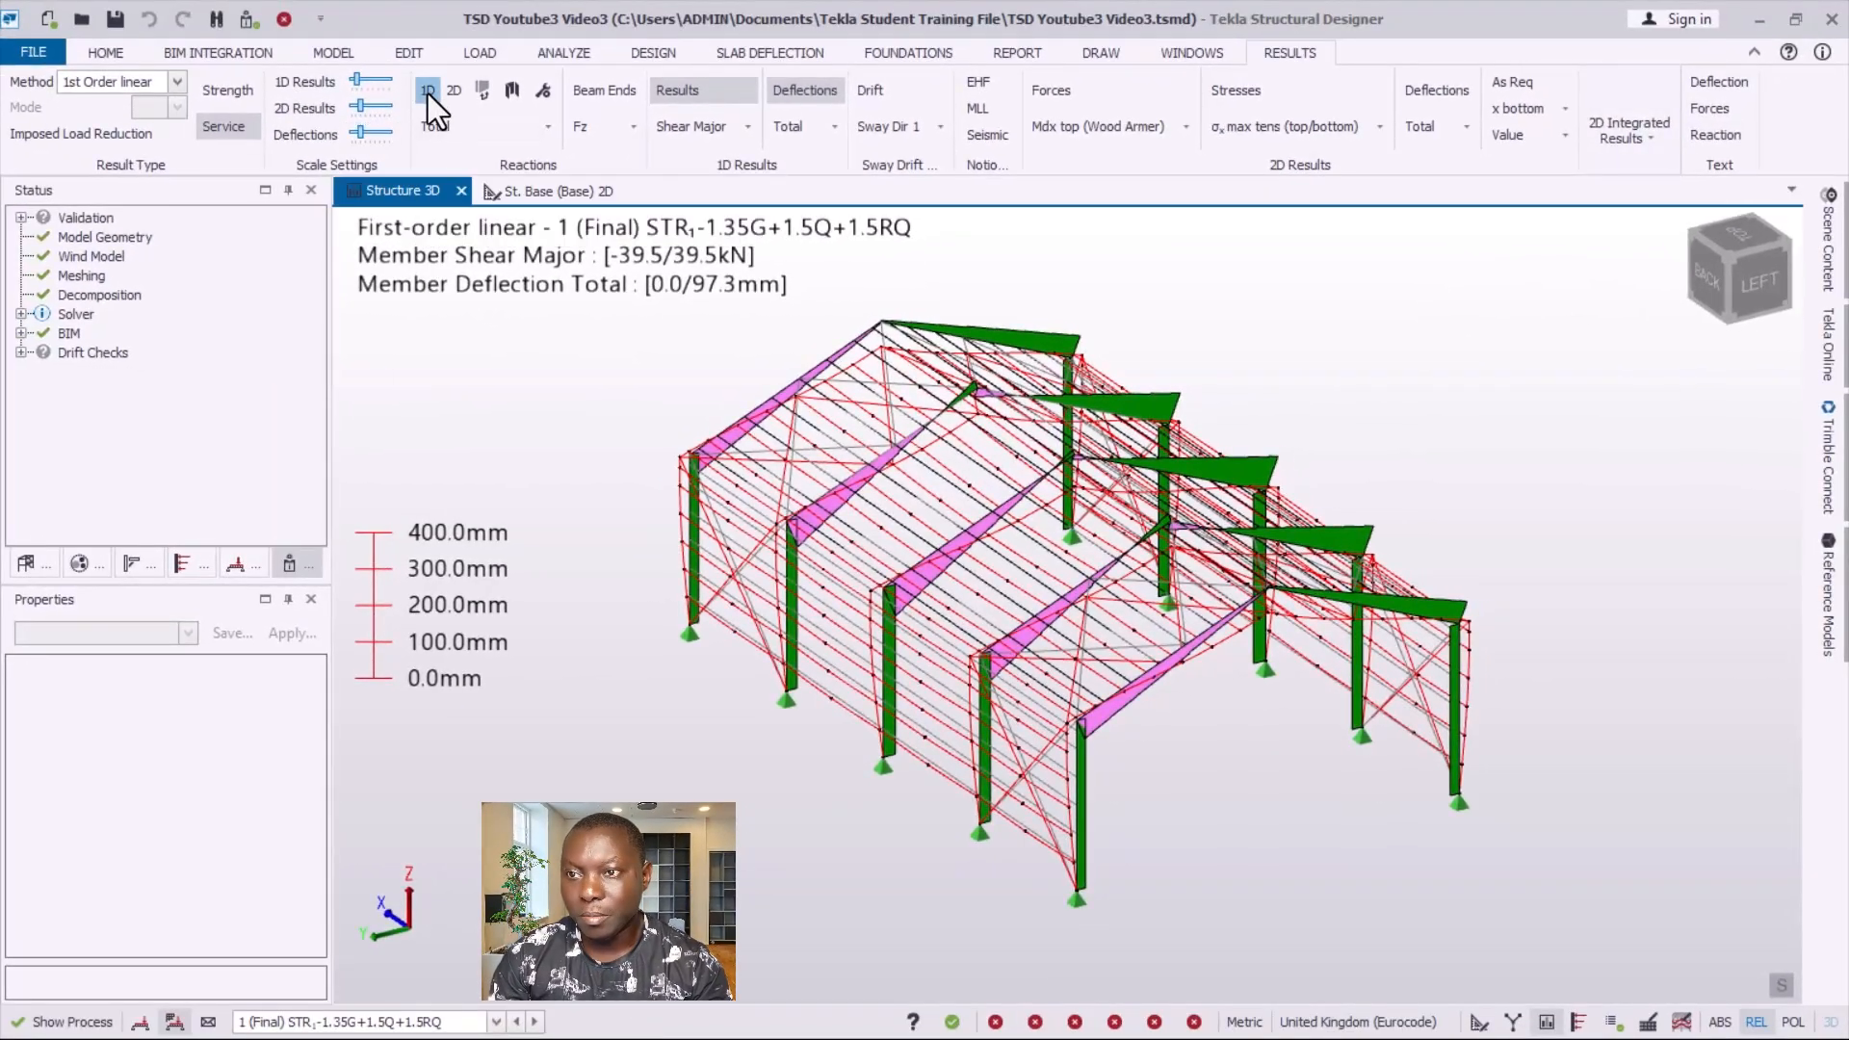
- Display the total 1D support reactions and add value labels for the reactions, forces and deflections
click(427, 95)
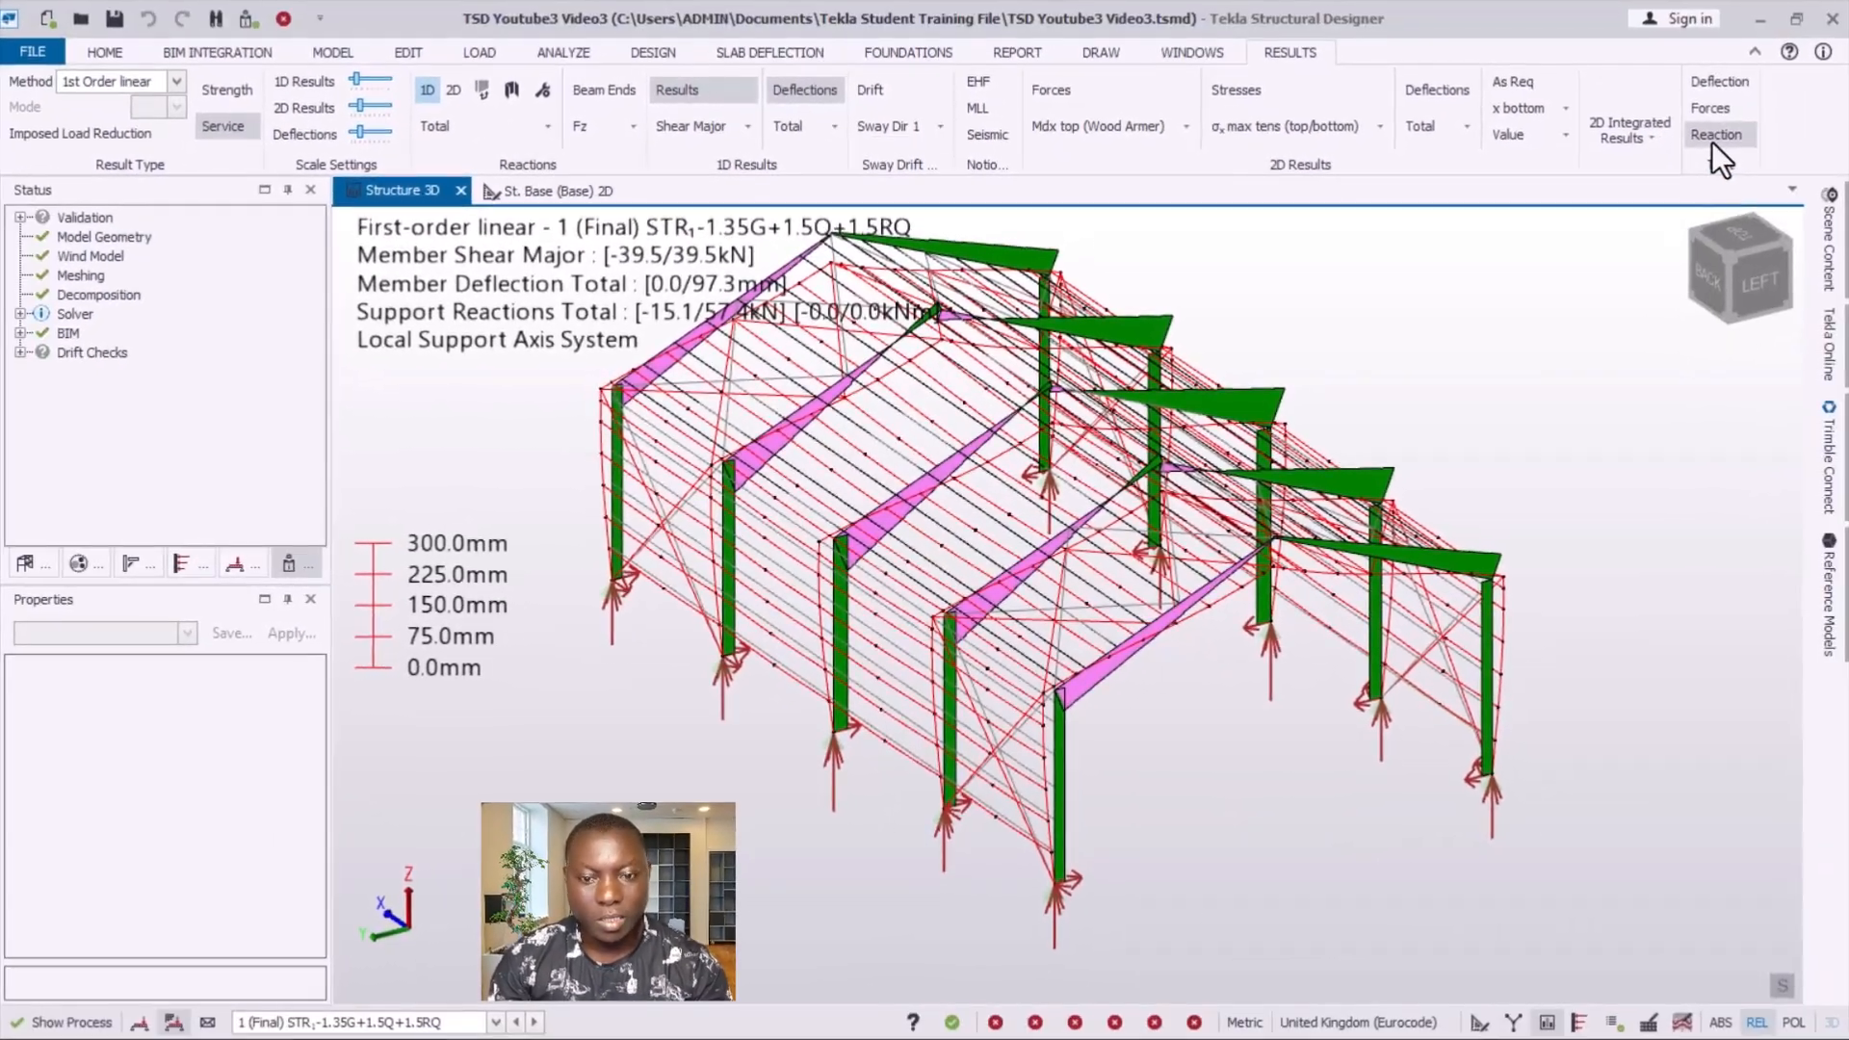
click(1767, 115)
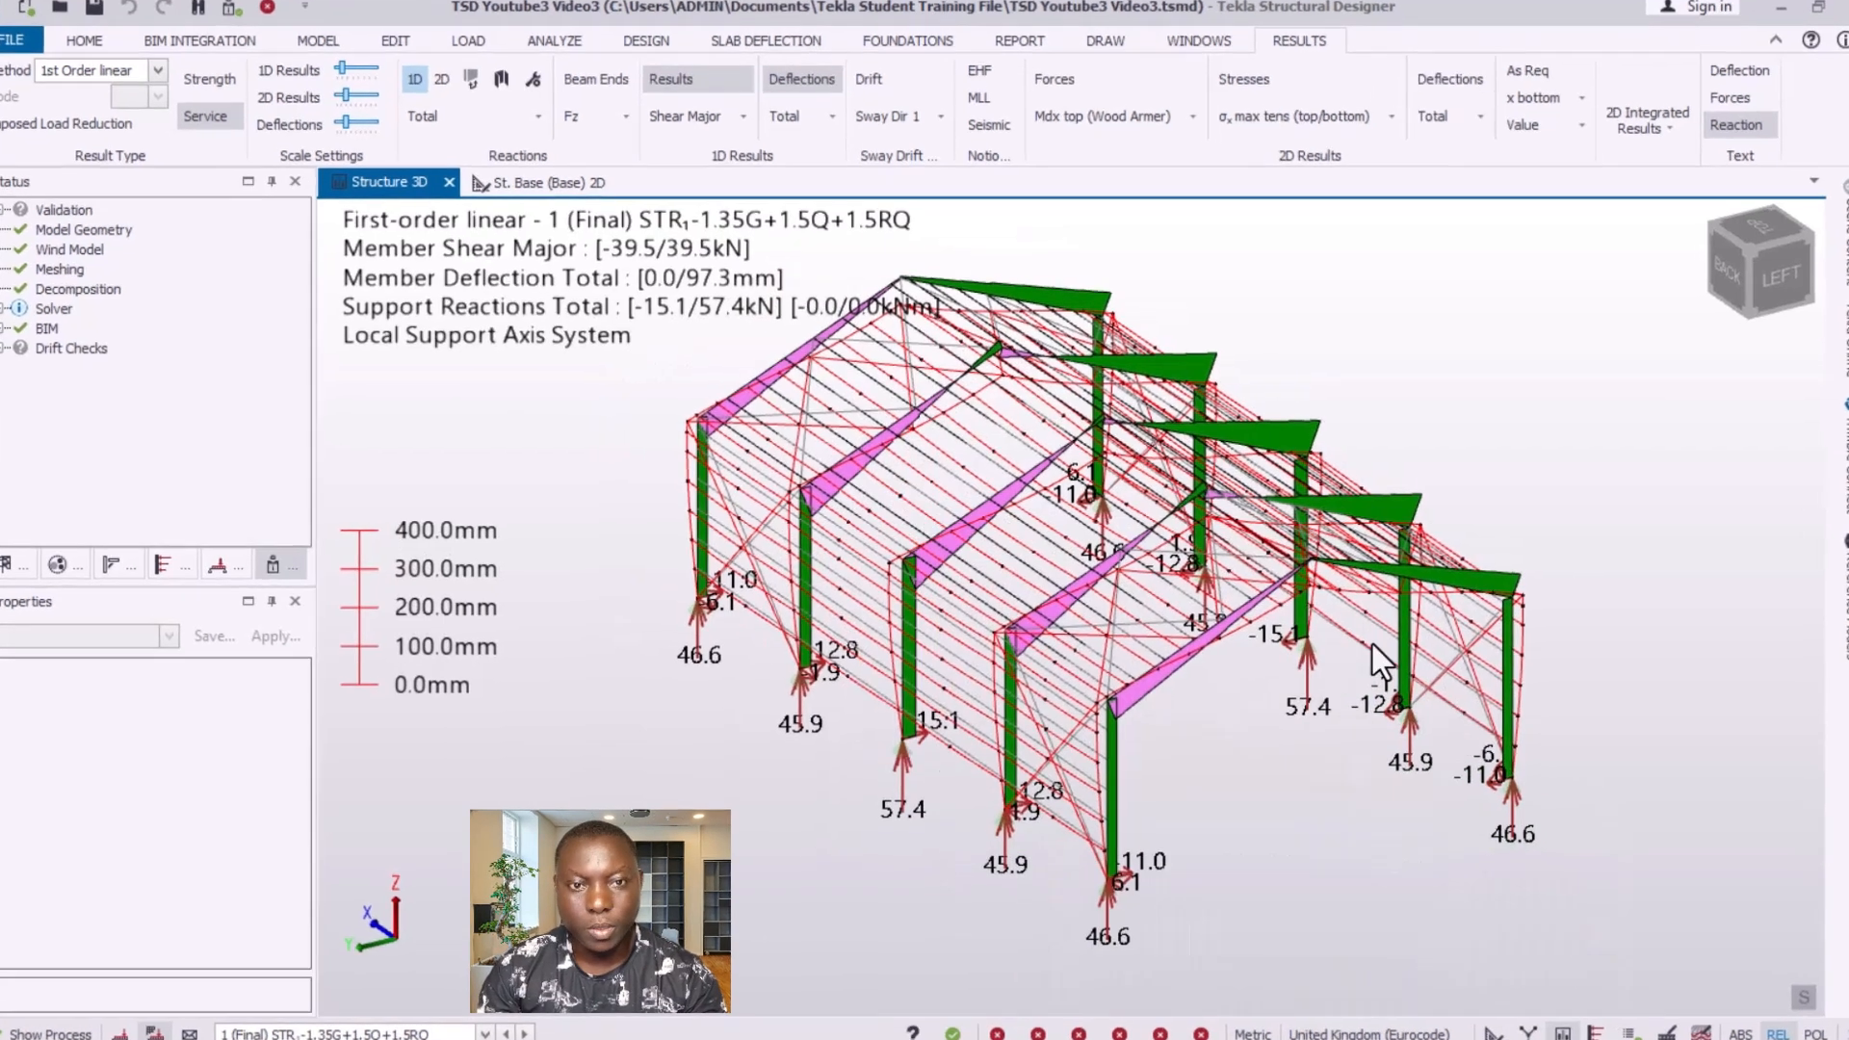
click(1778, 73)
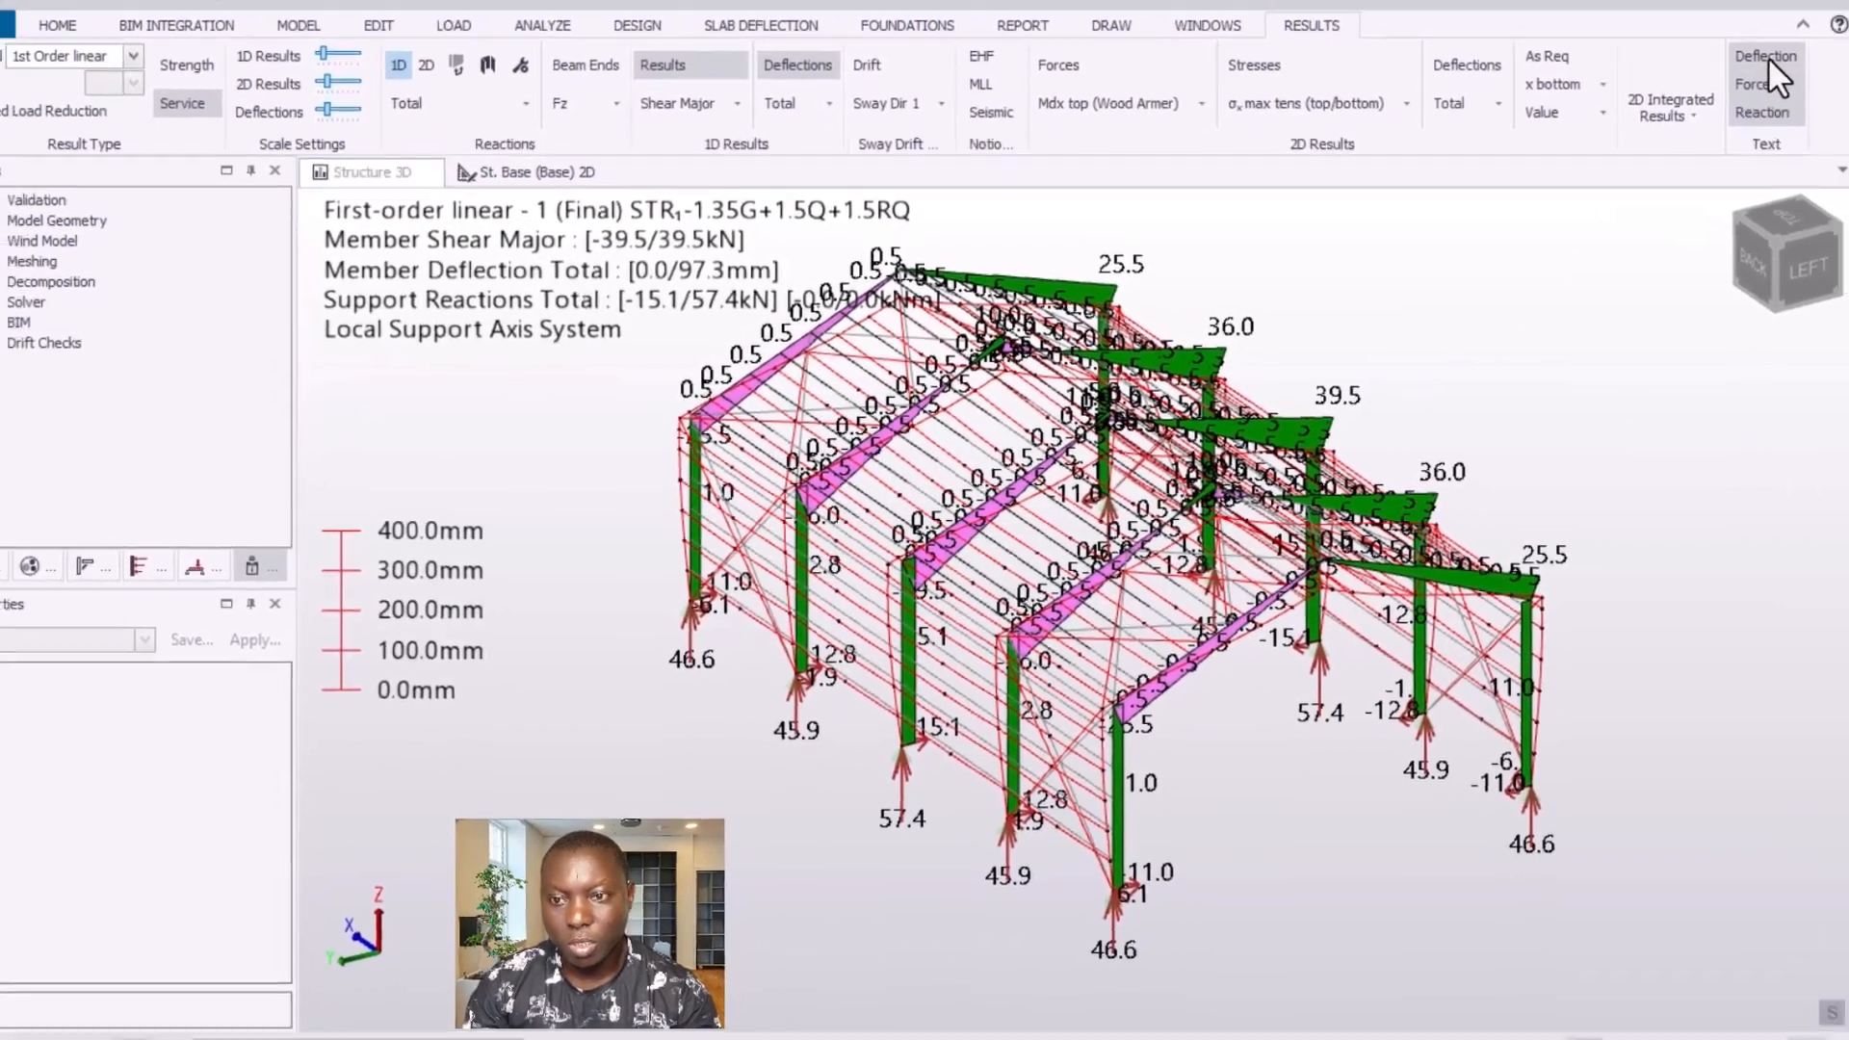
click(1768, 56)
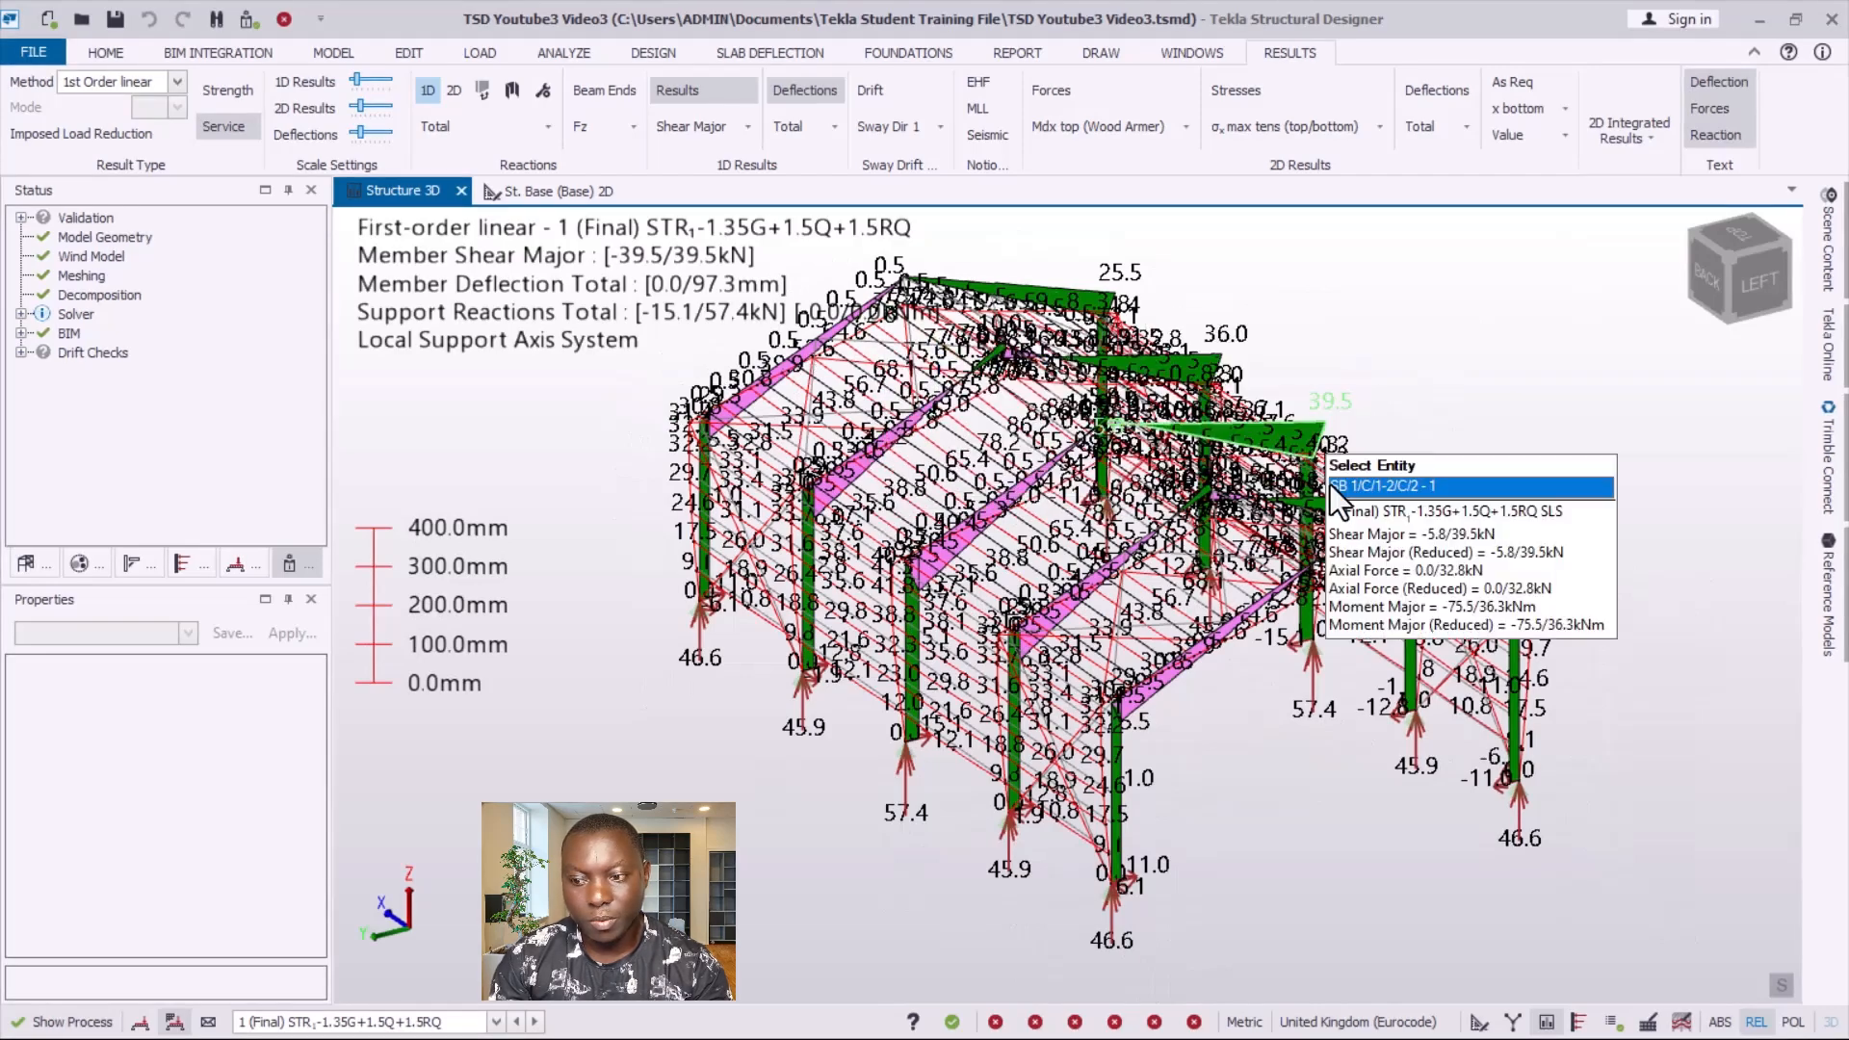
- Check the results for combination 2 (EQU1-1.1G+1.5Q+1.5RQ) and return to combination 1 (STR1-1.35G+1.5Q+1.5RQ)
click(340, 1023)
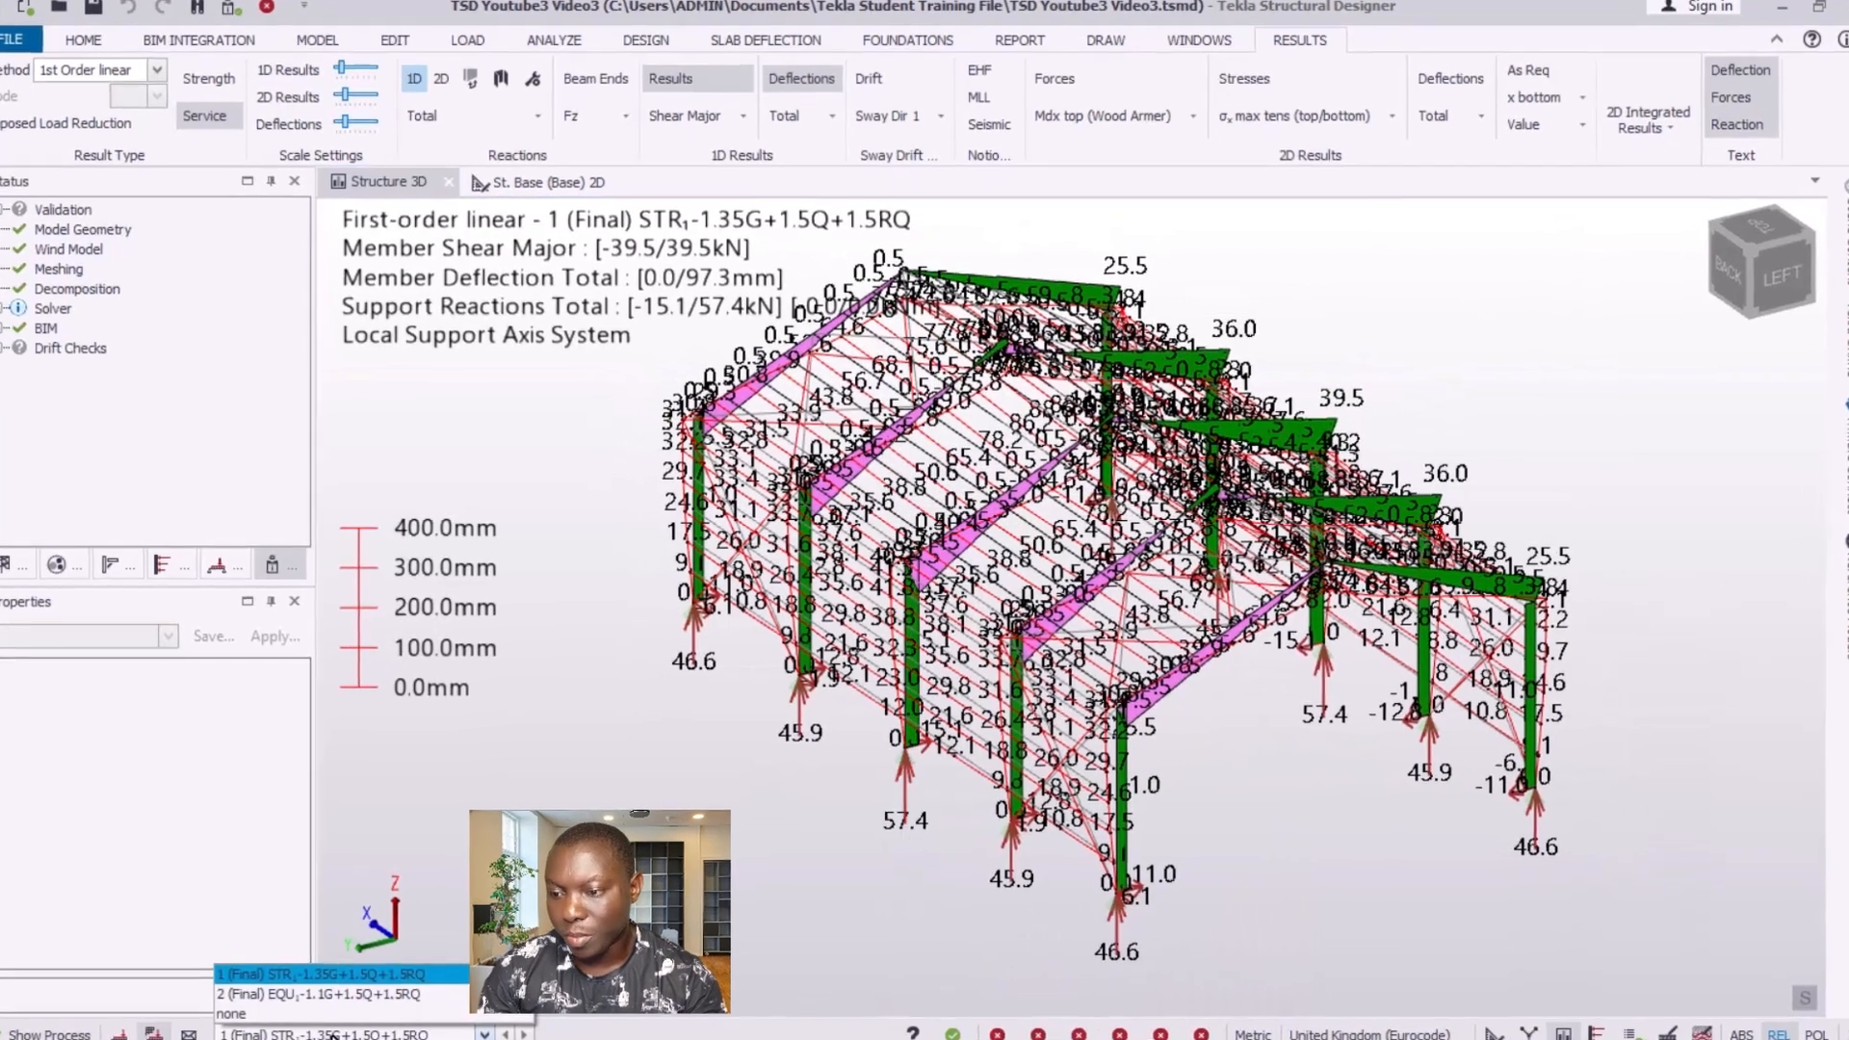
click(344, 985)
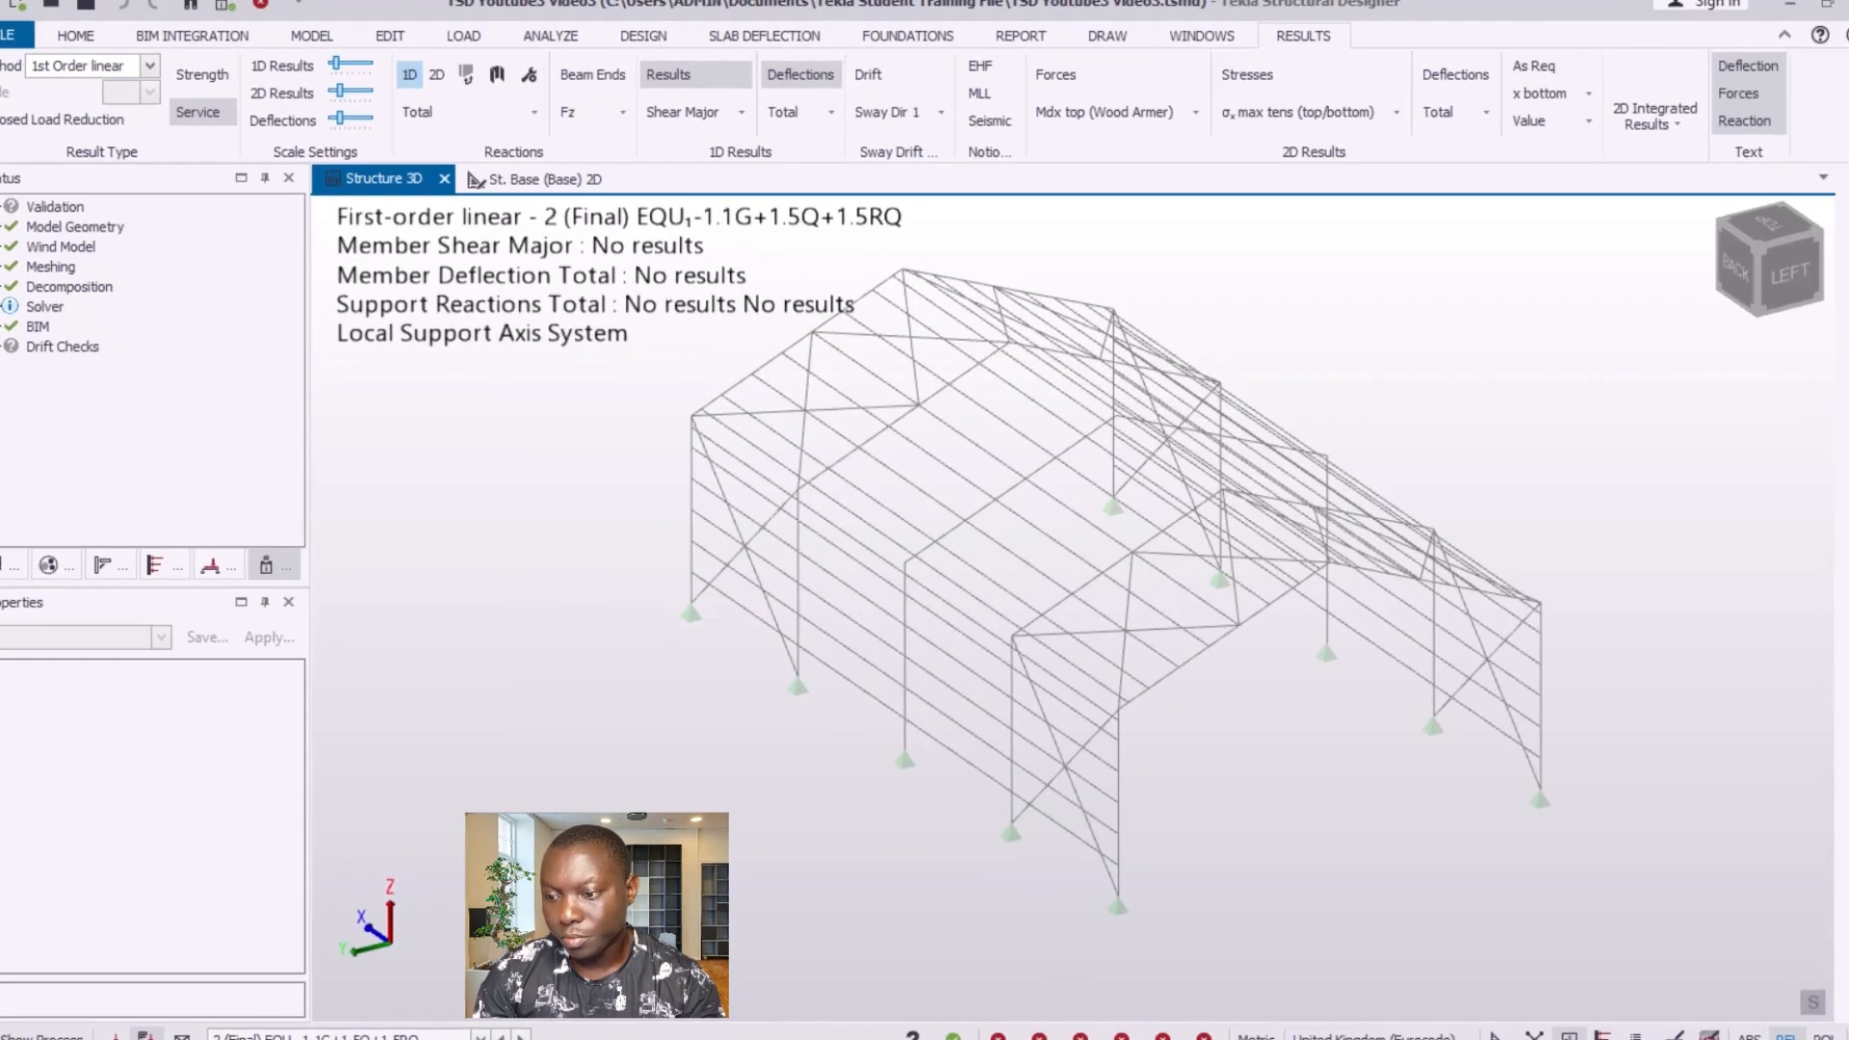
click(331, 1036)
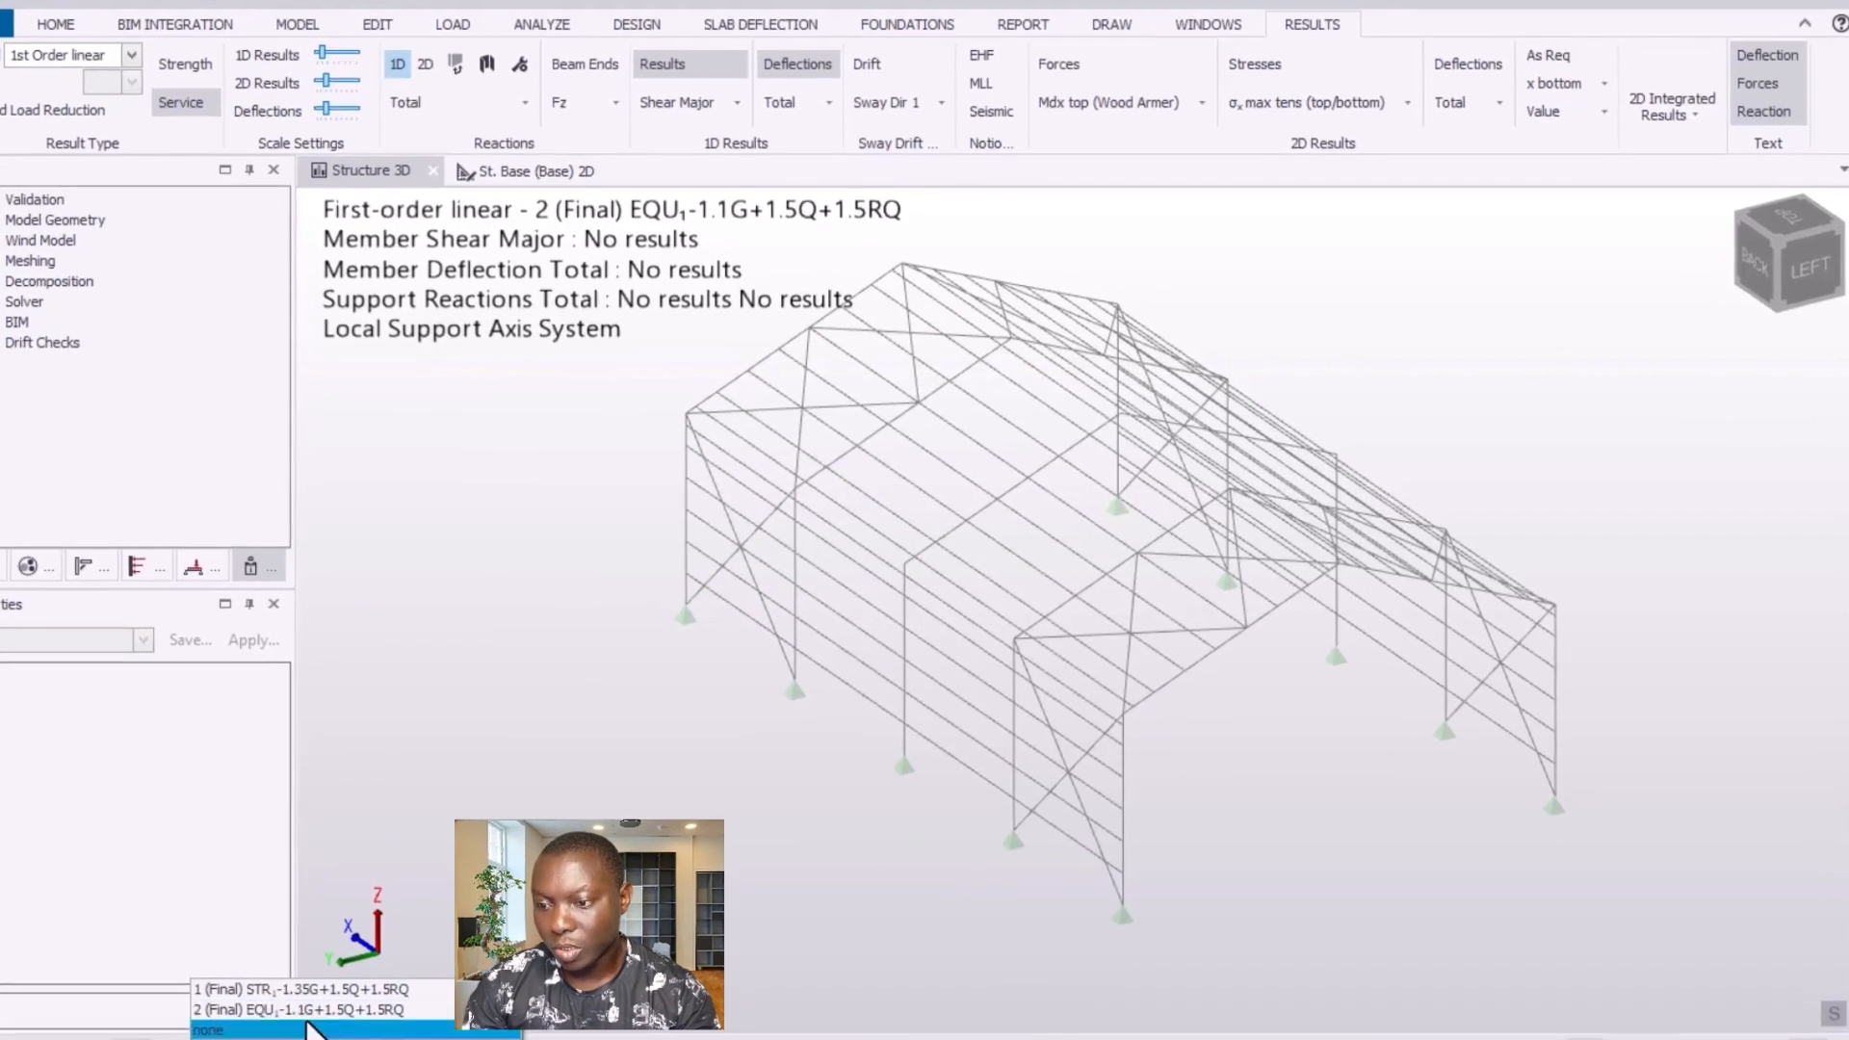
click(316, 980)
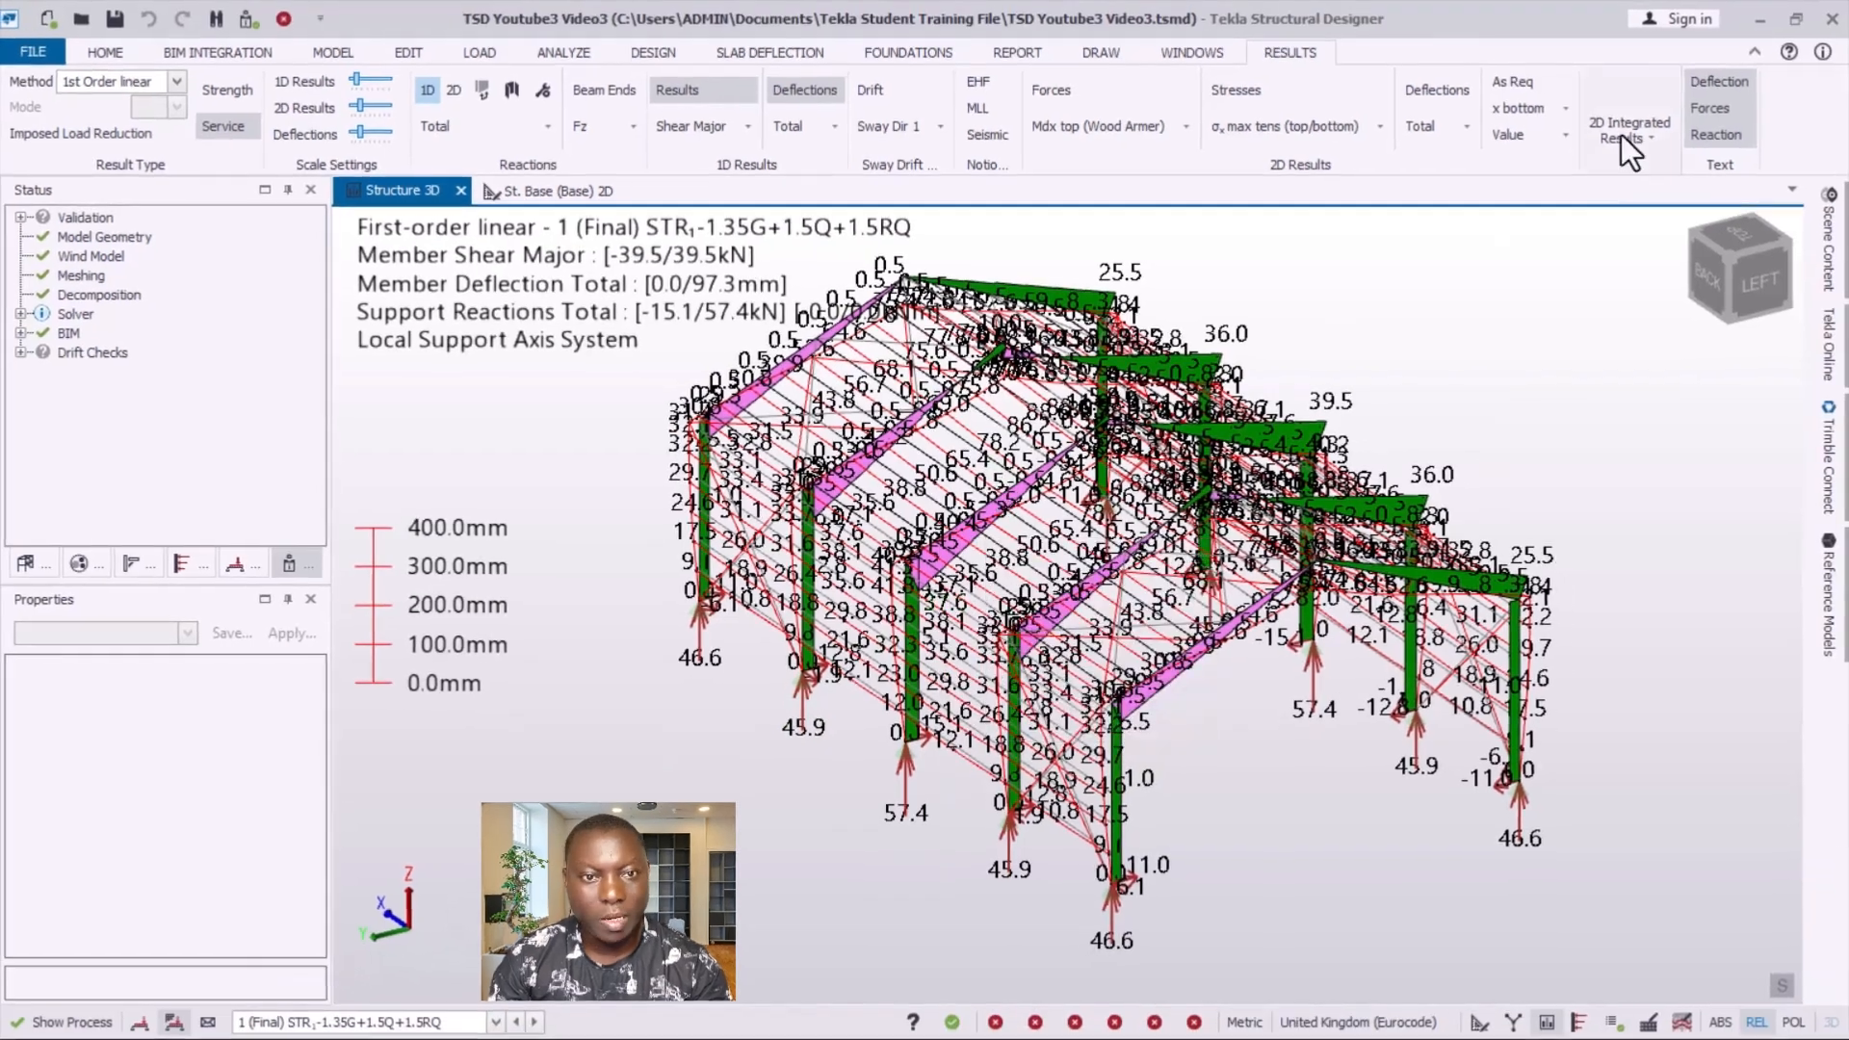
- Hide the reaction, force and deflection value labels and enlarge the deflection scale to examine the deflected shape
click(1710, 135)
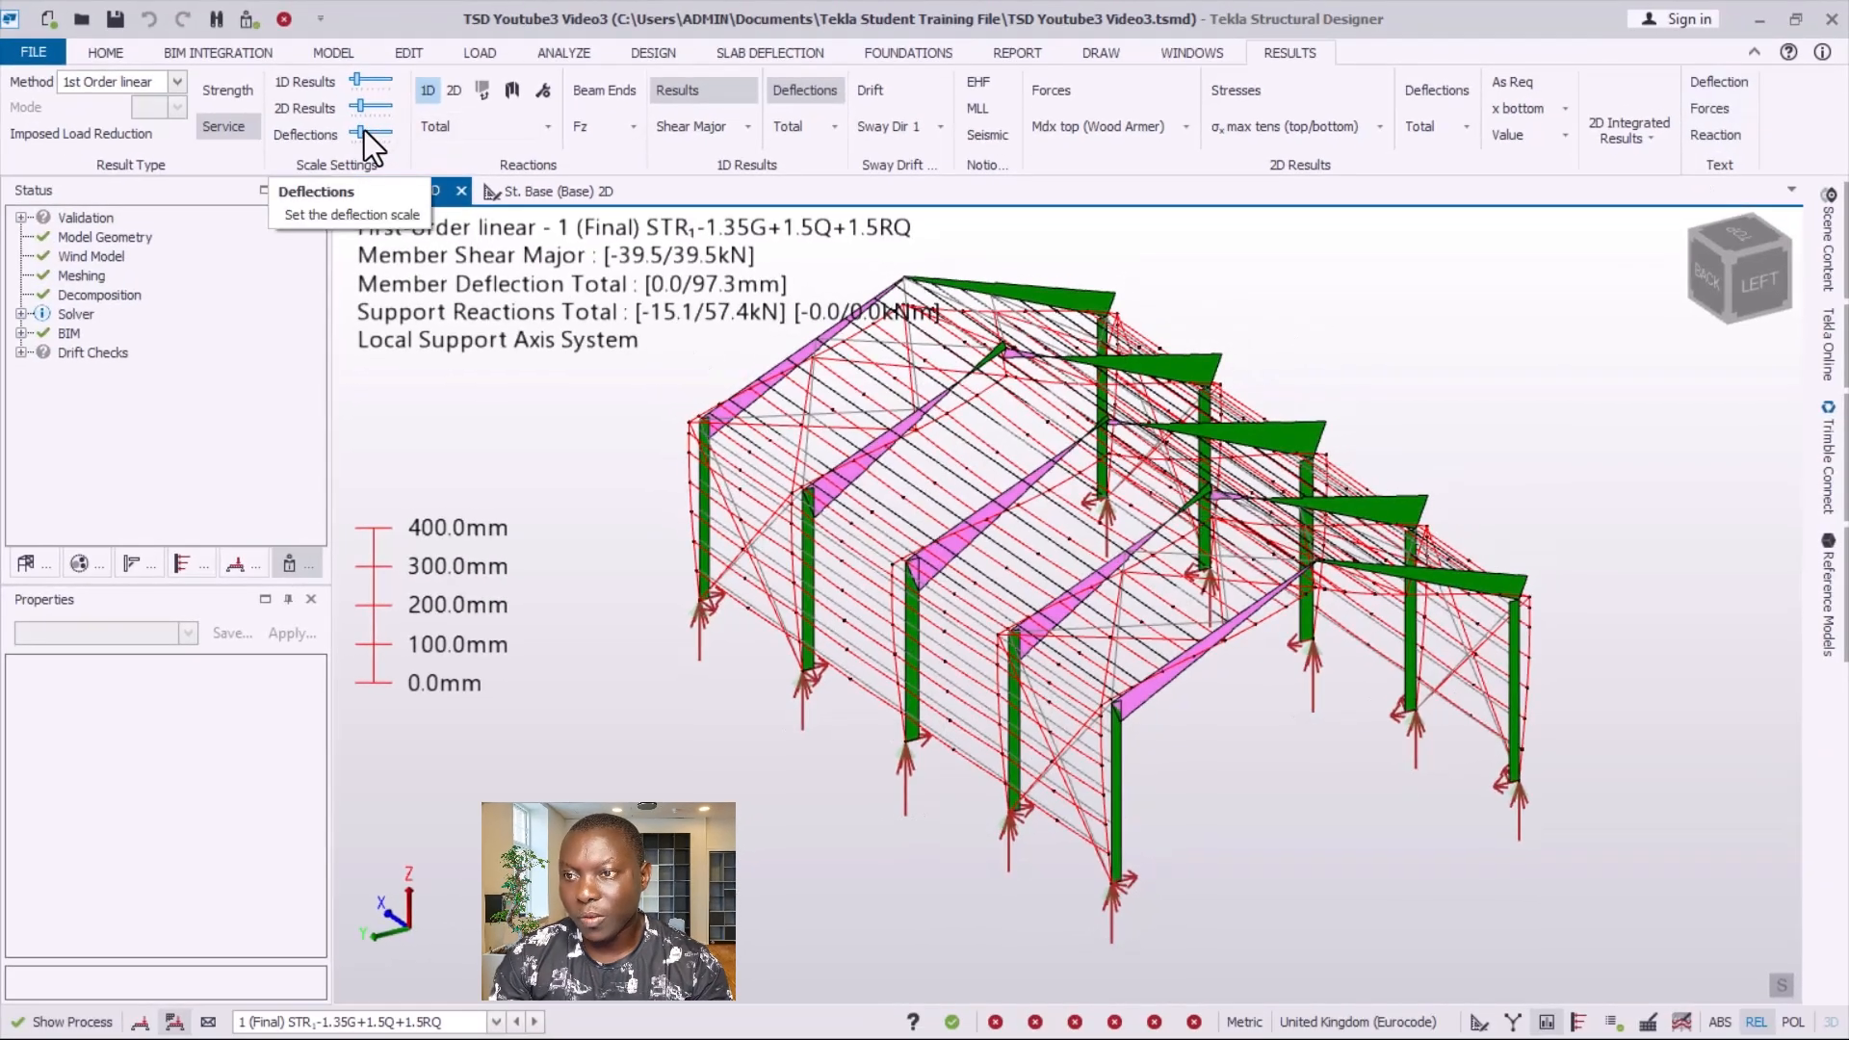
click(366, 132)
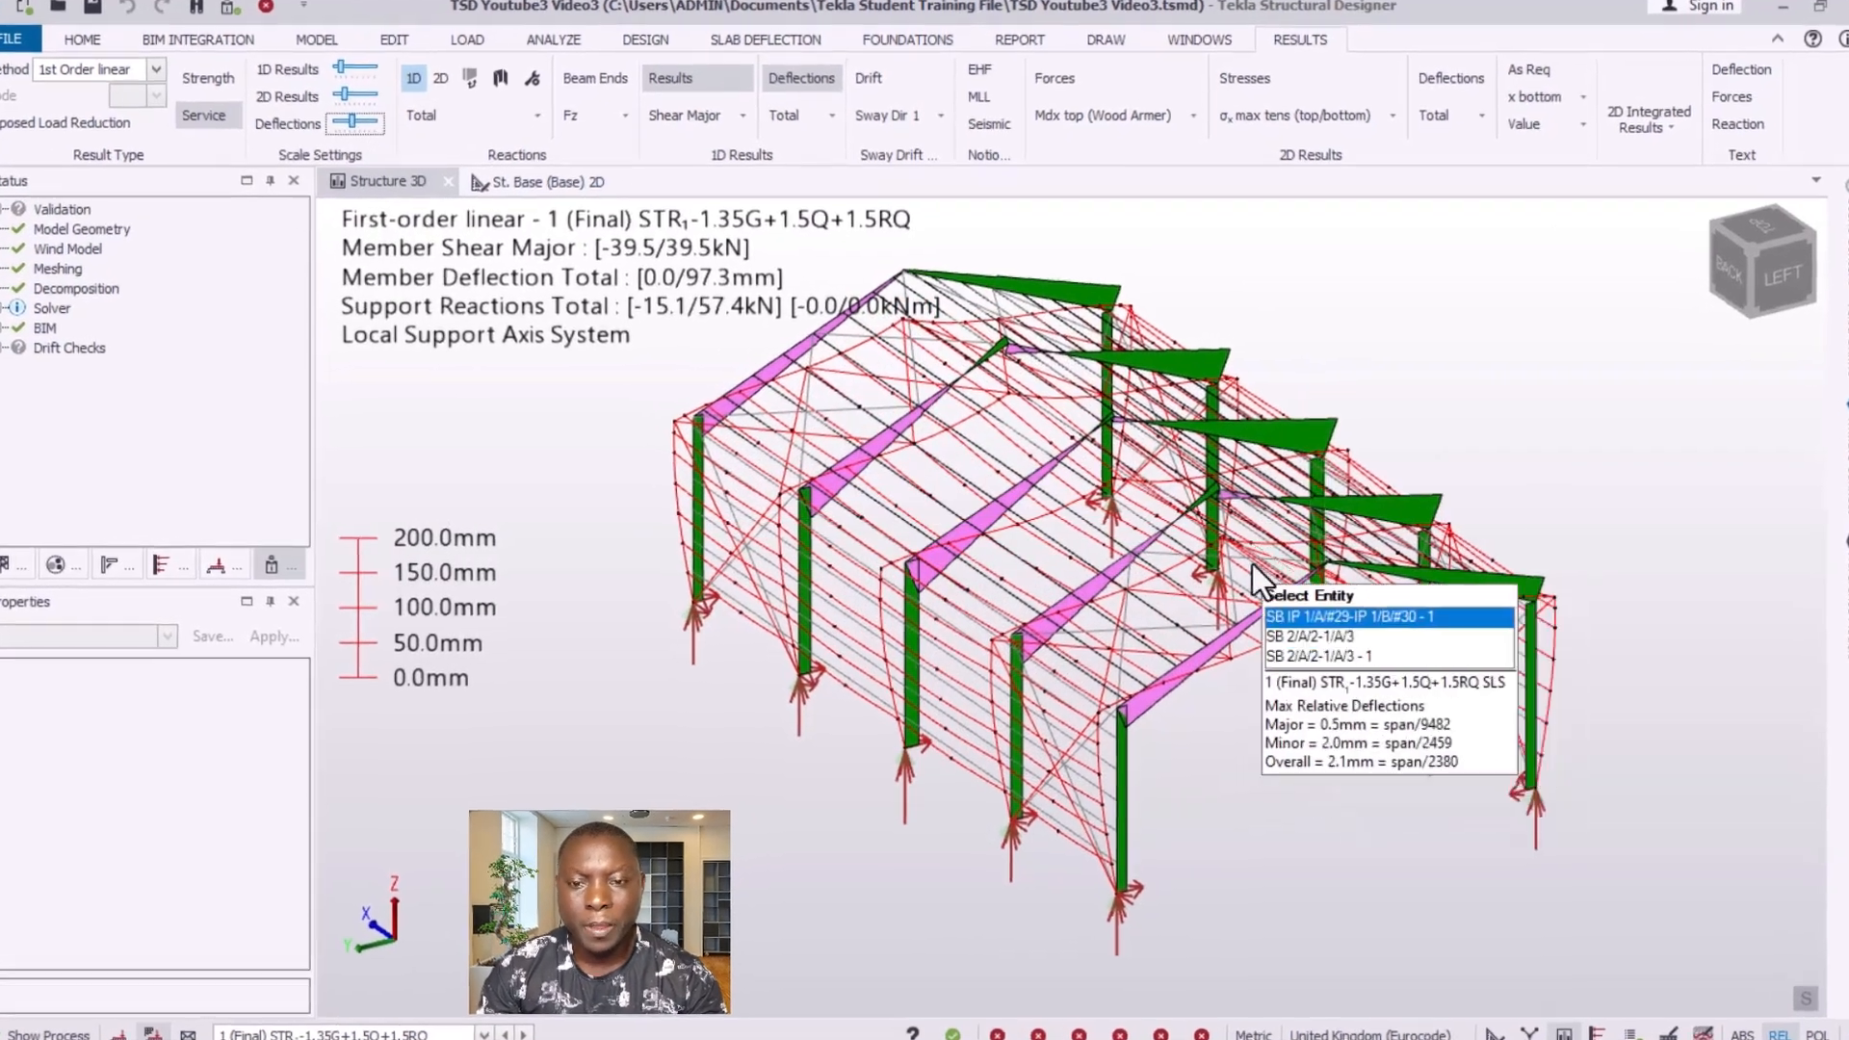
scroll(1235, 558, up, 1)
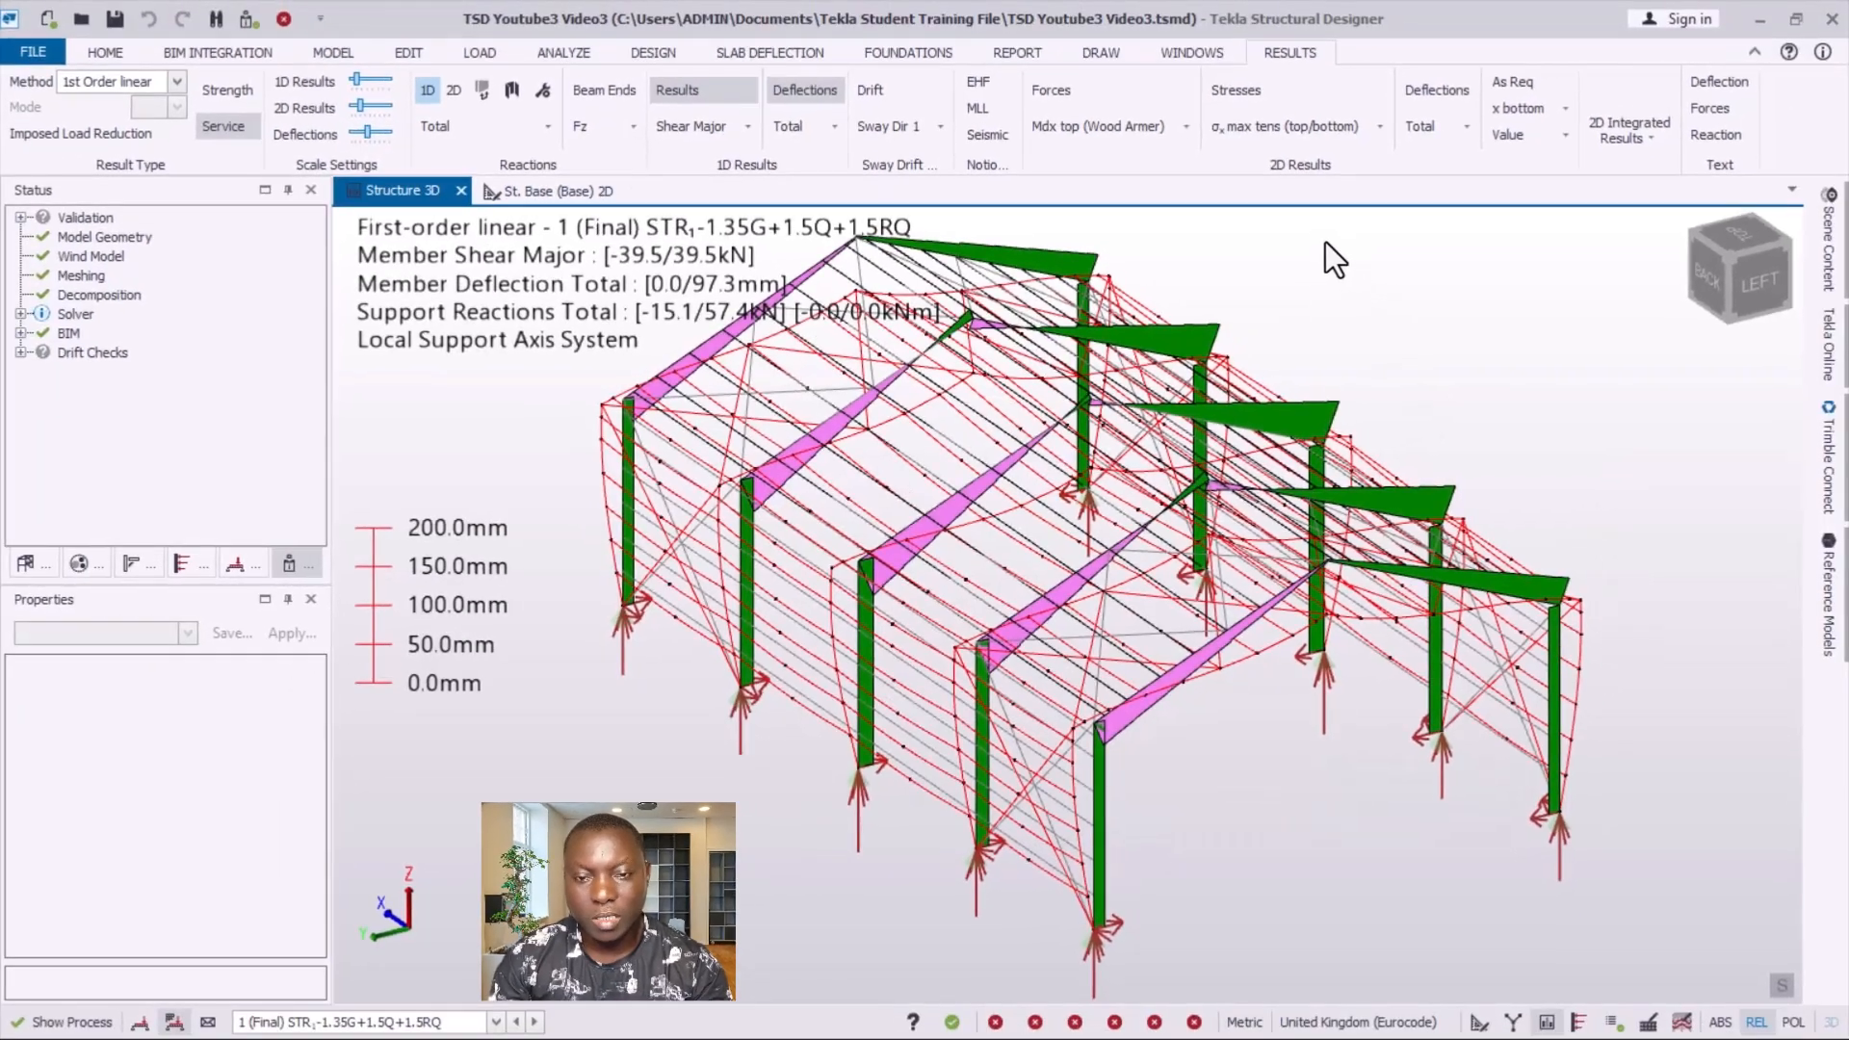
right_click(1325, 241)
click(1400, 429)
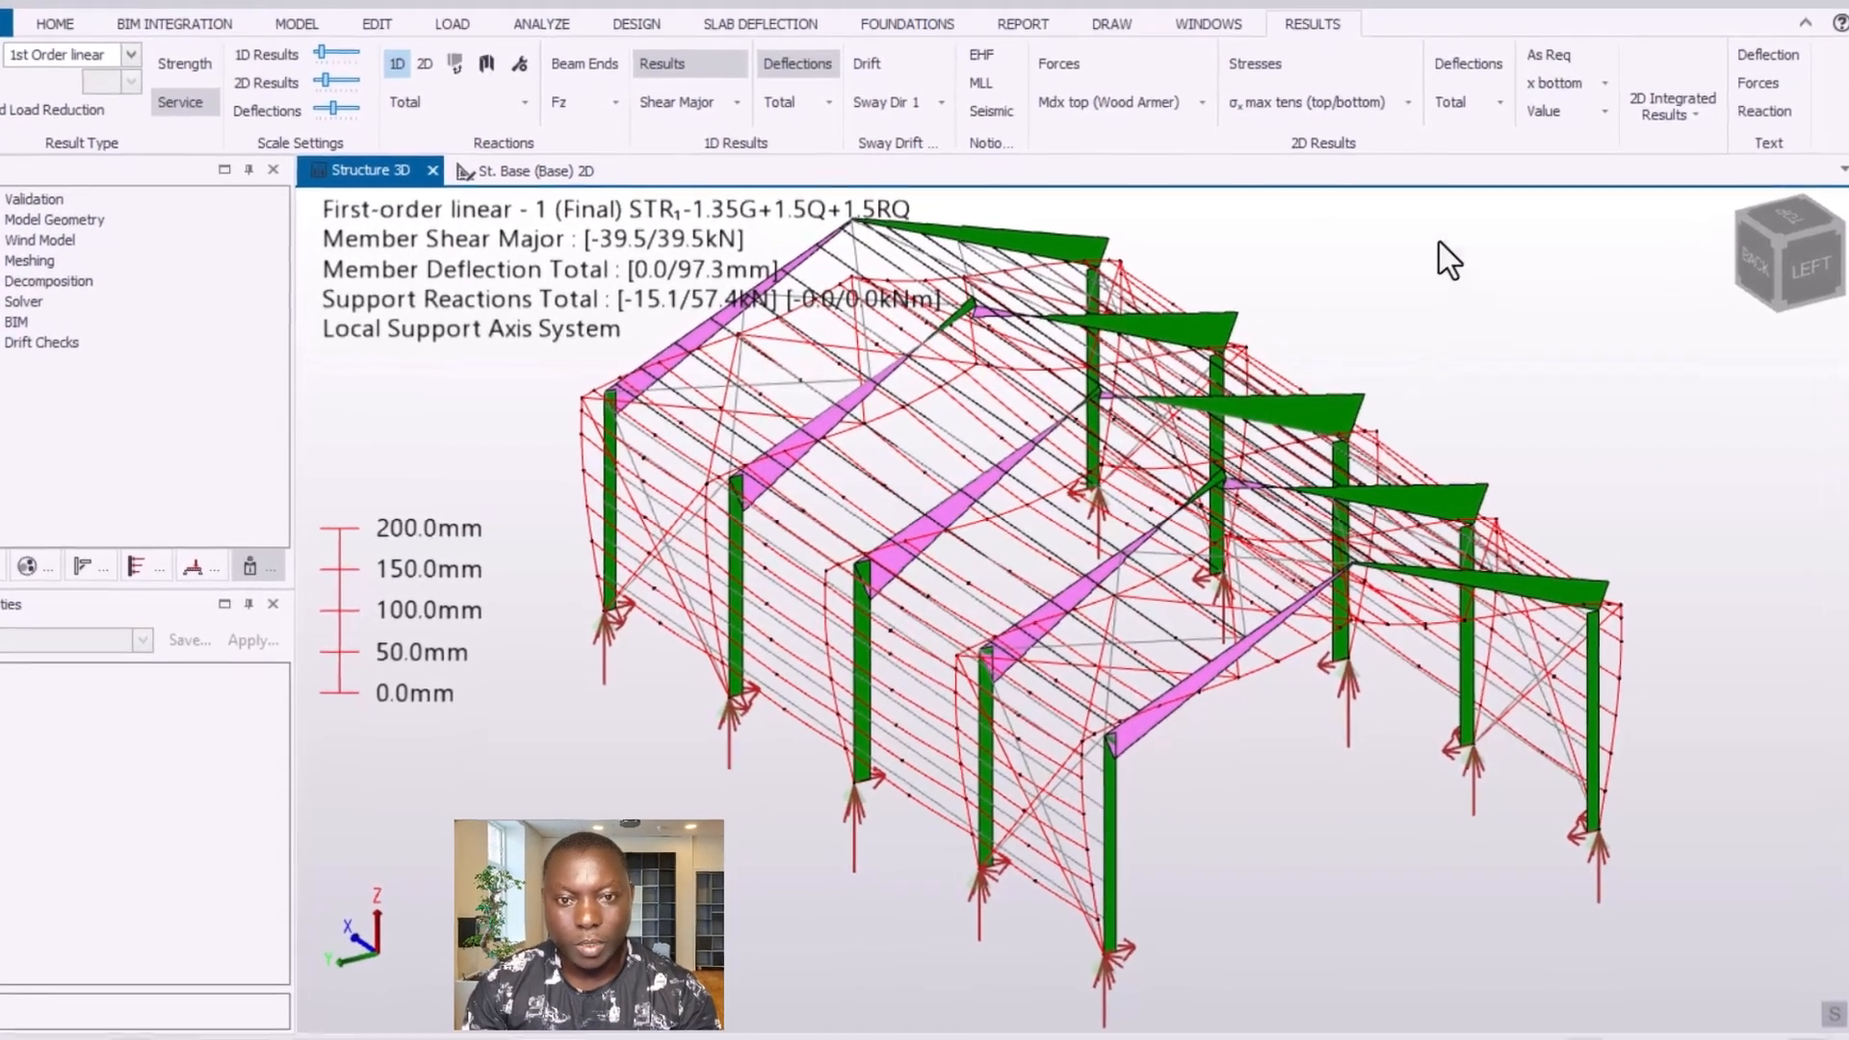
- Animate the frame's deflected shape, inspect the movement from different viewing angles, and close the animation
right_click(1454, 242)
click(1521, 438)
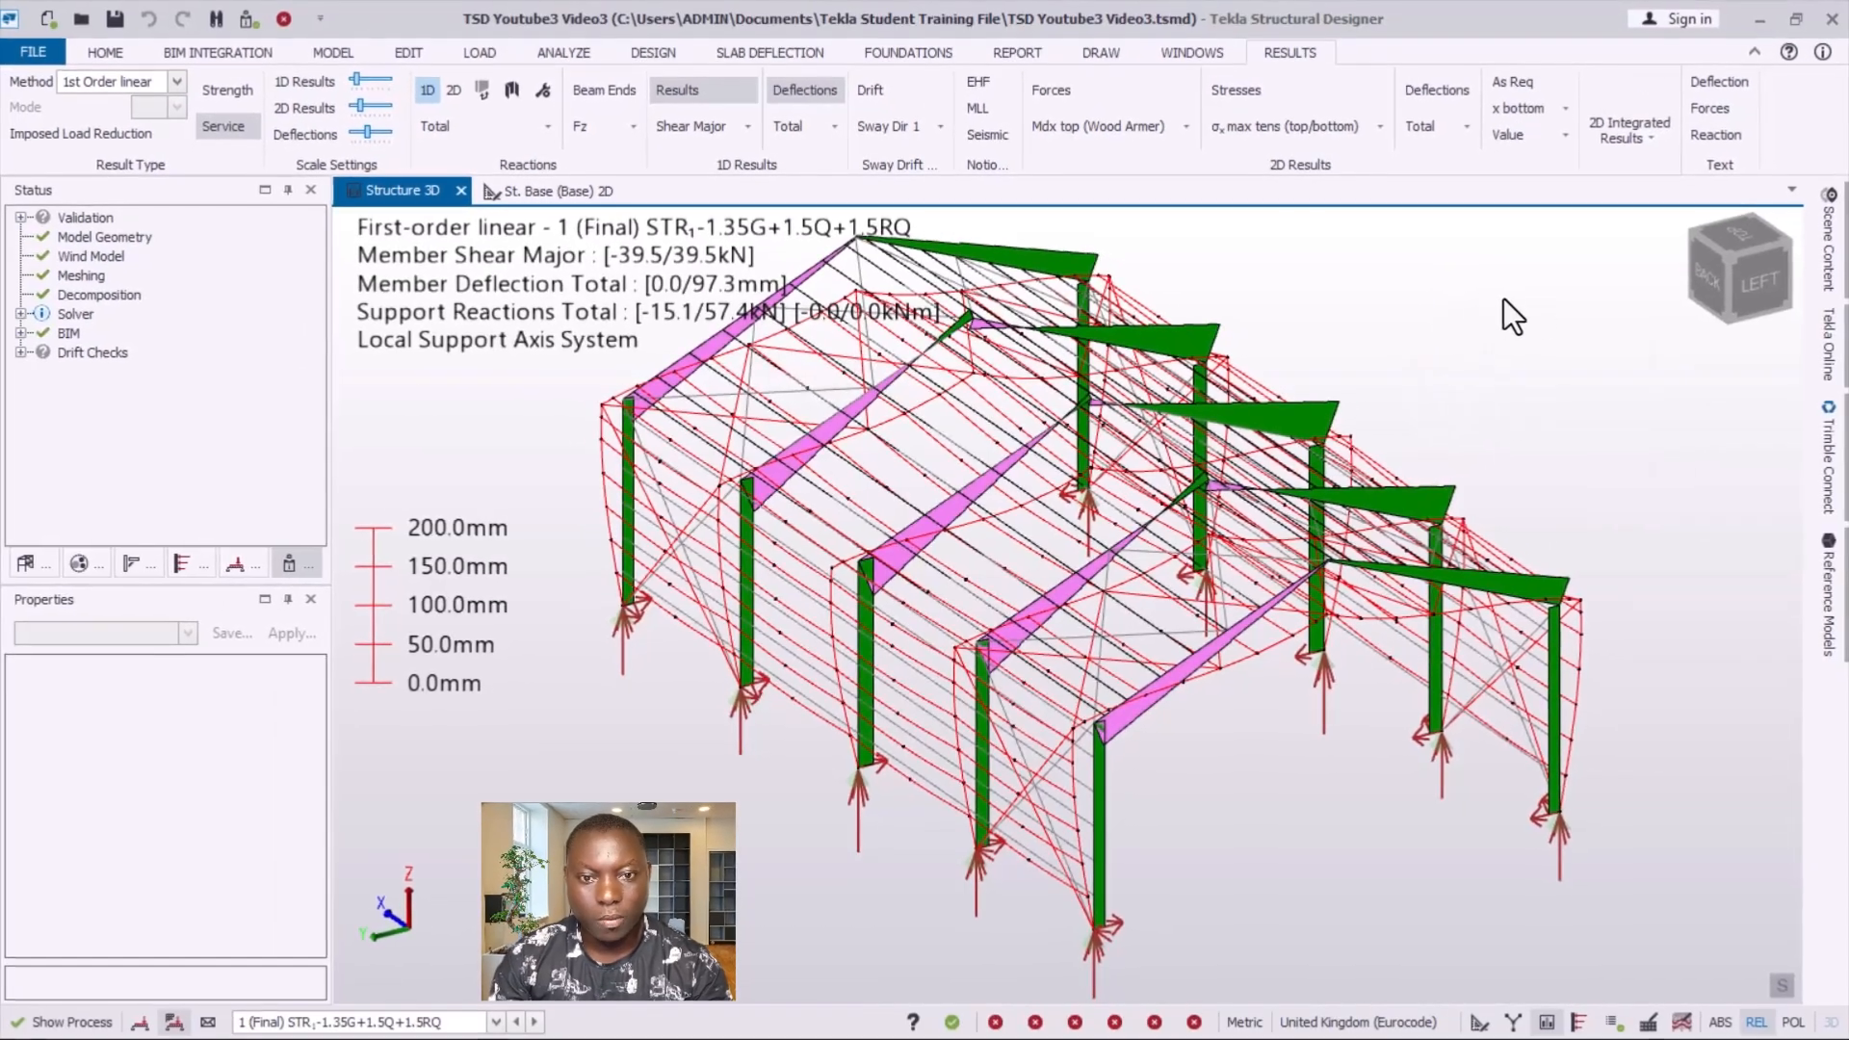
right_click(1418, 269)
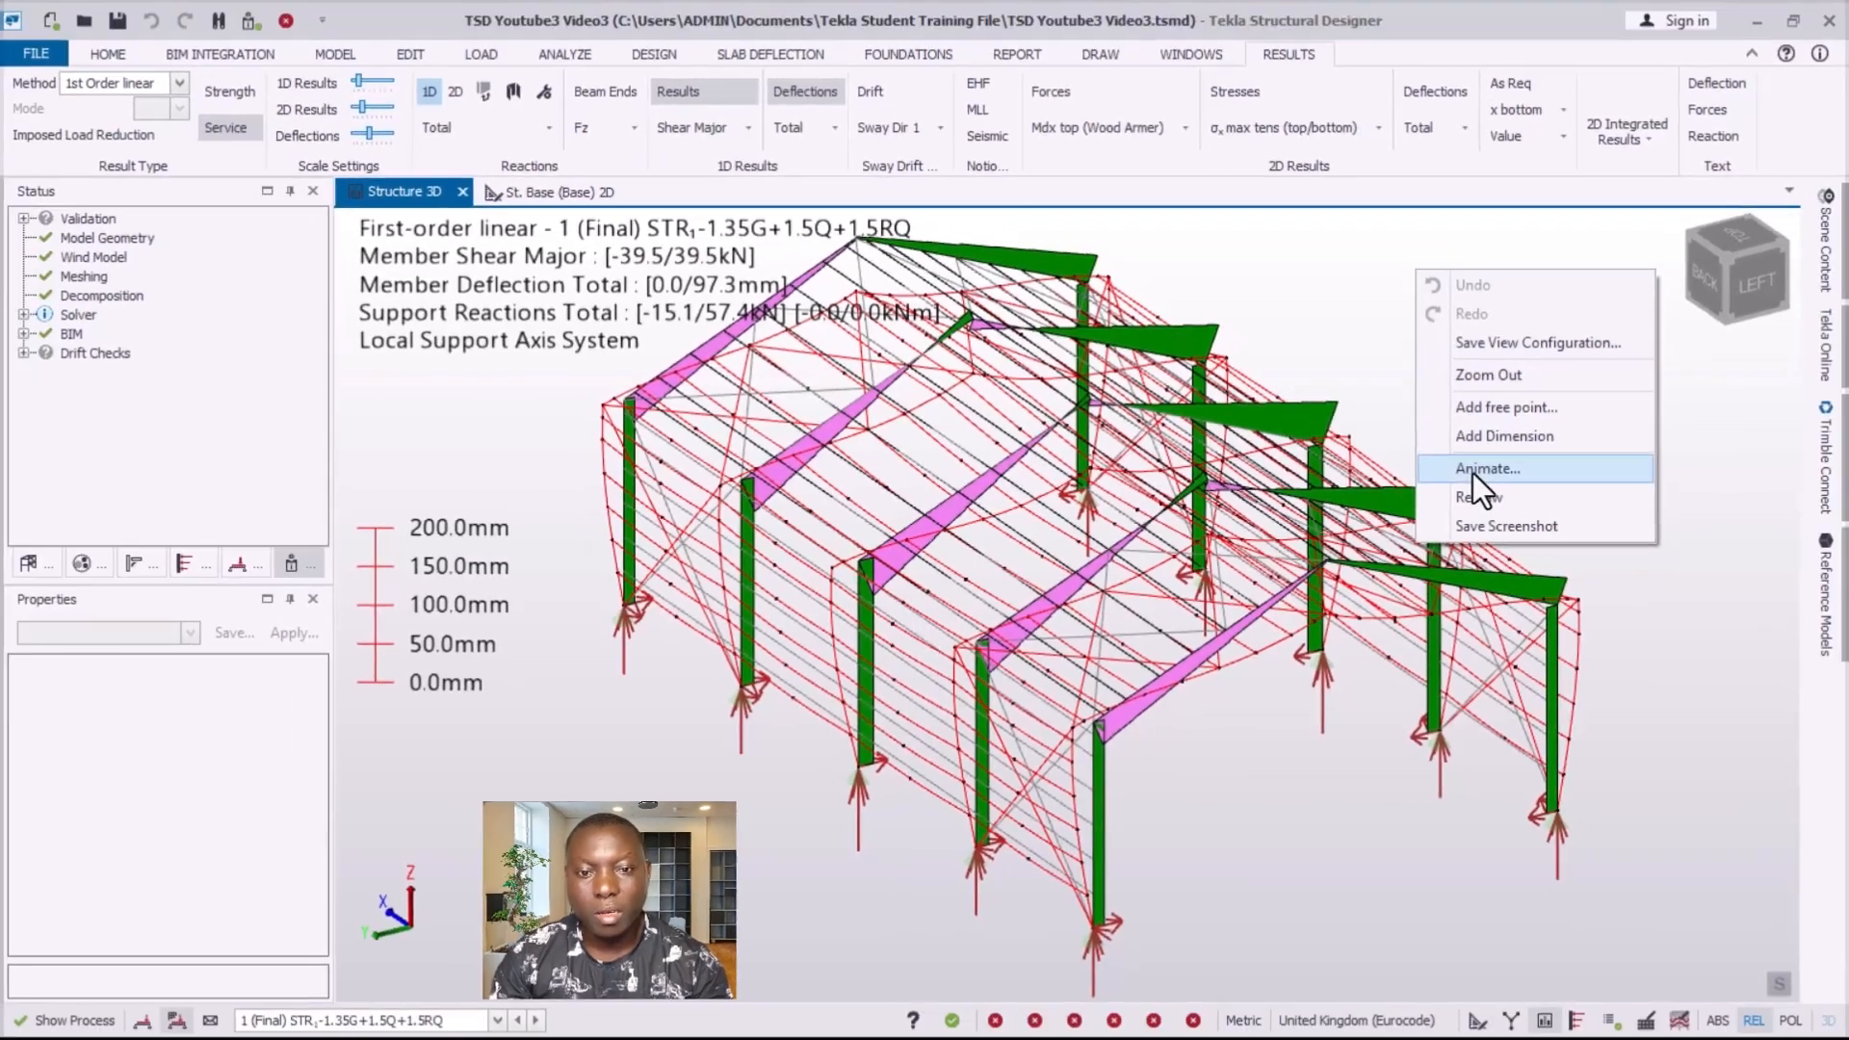
click(1473, 470)
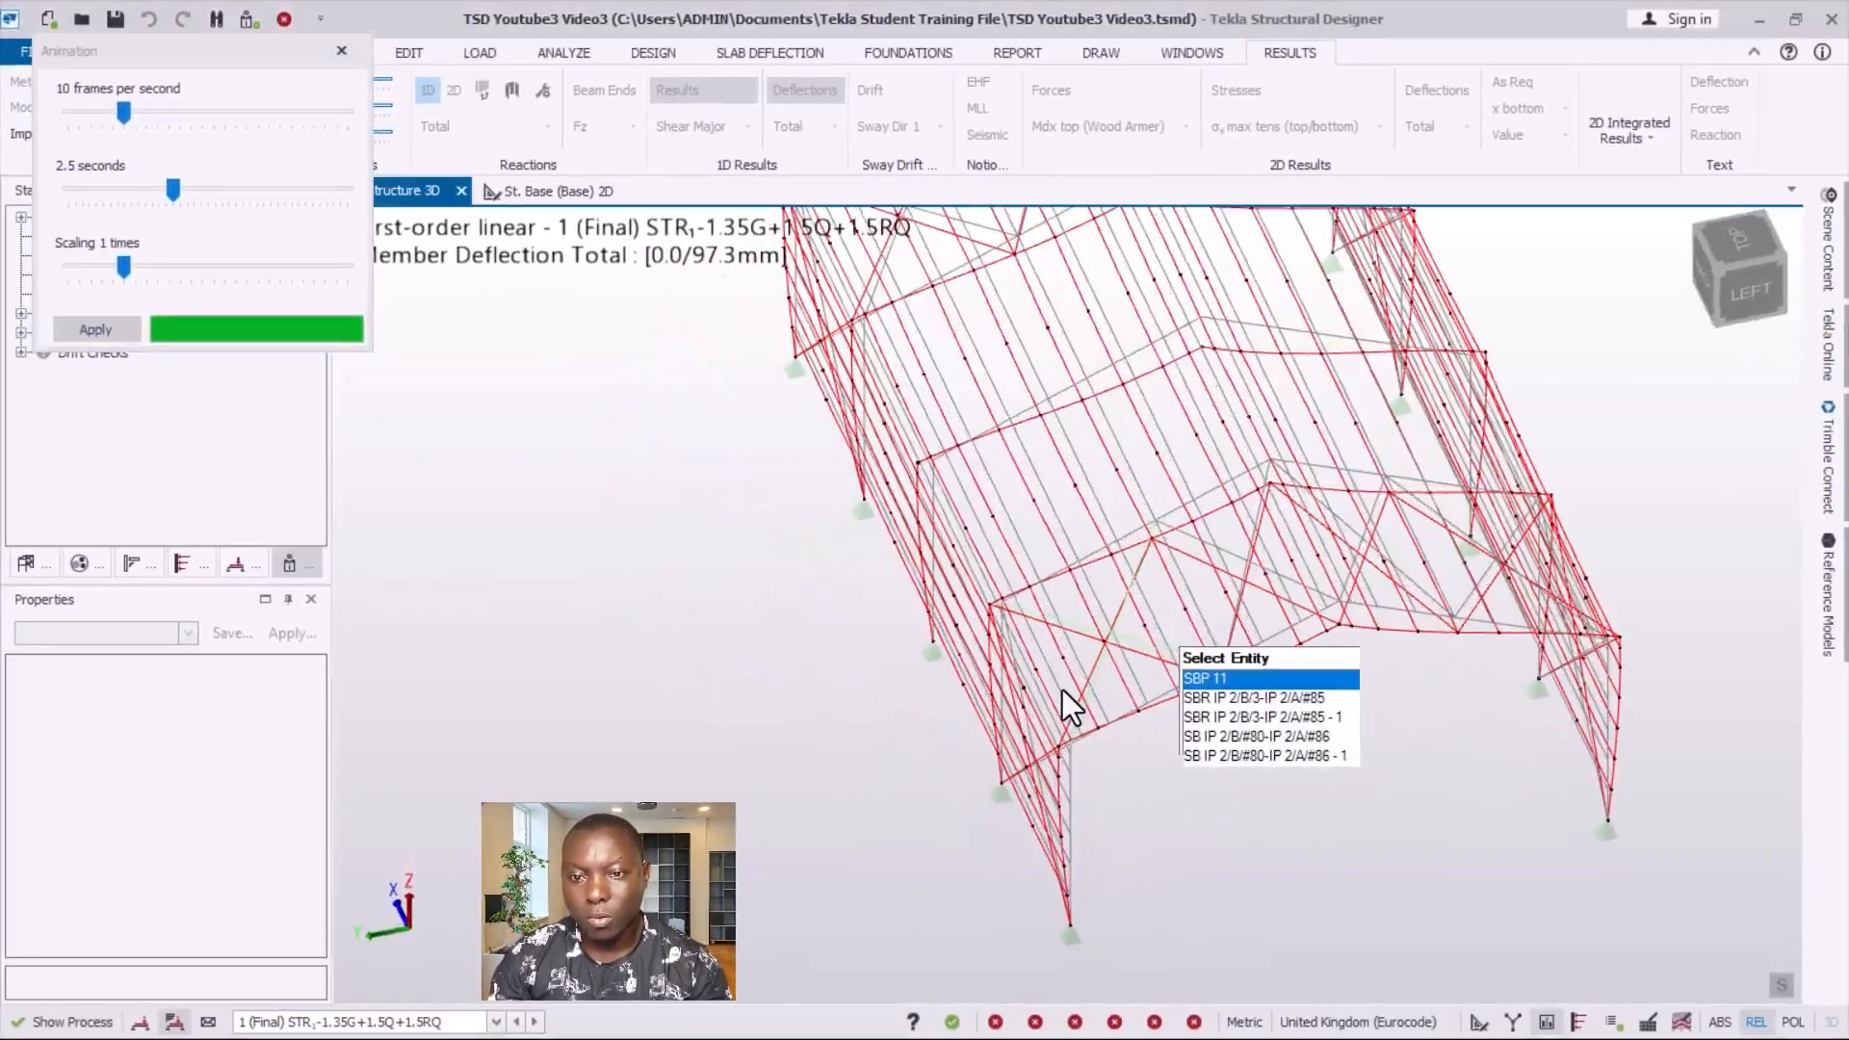
middle_drag(1061, 690, 1155, 664)
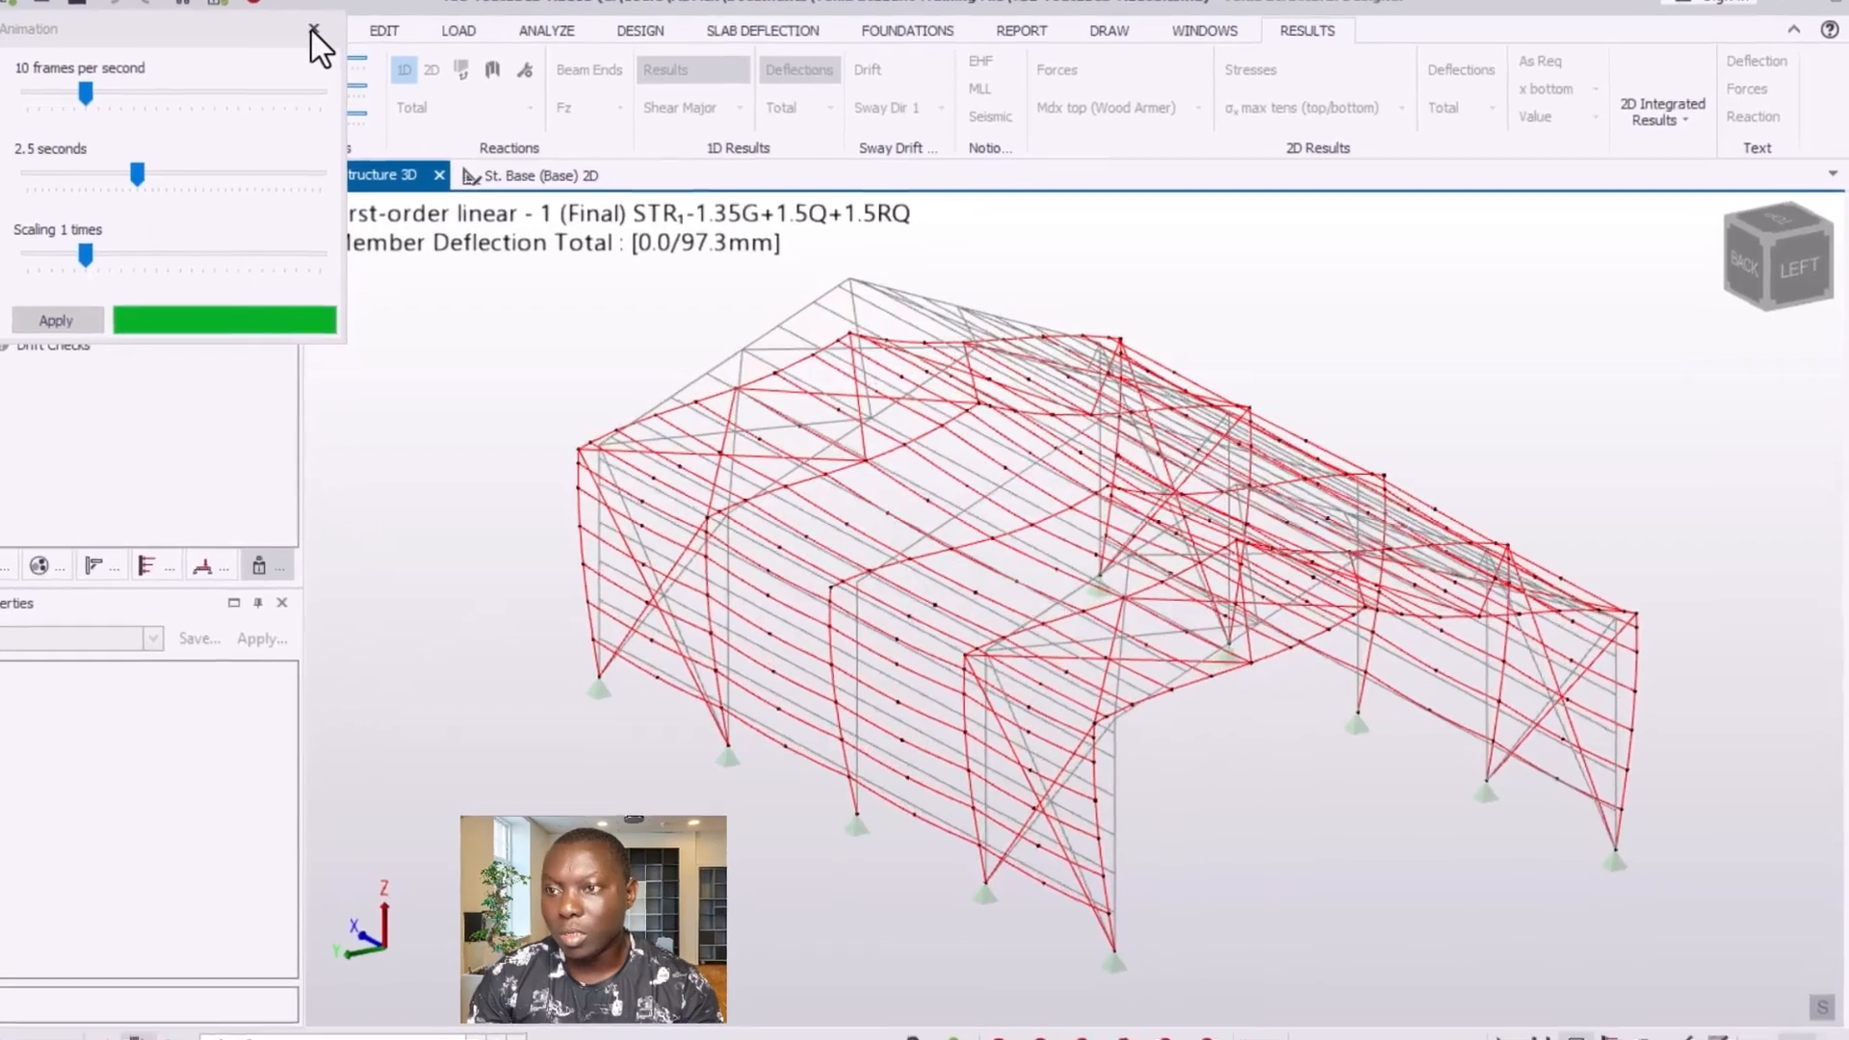
click(313, 29)
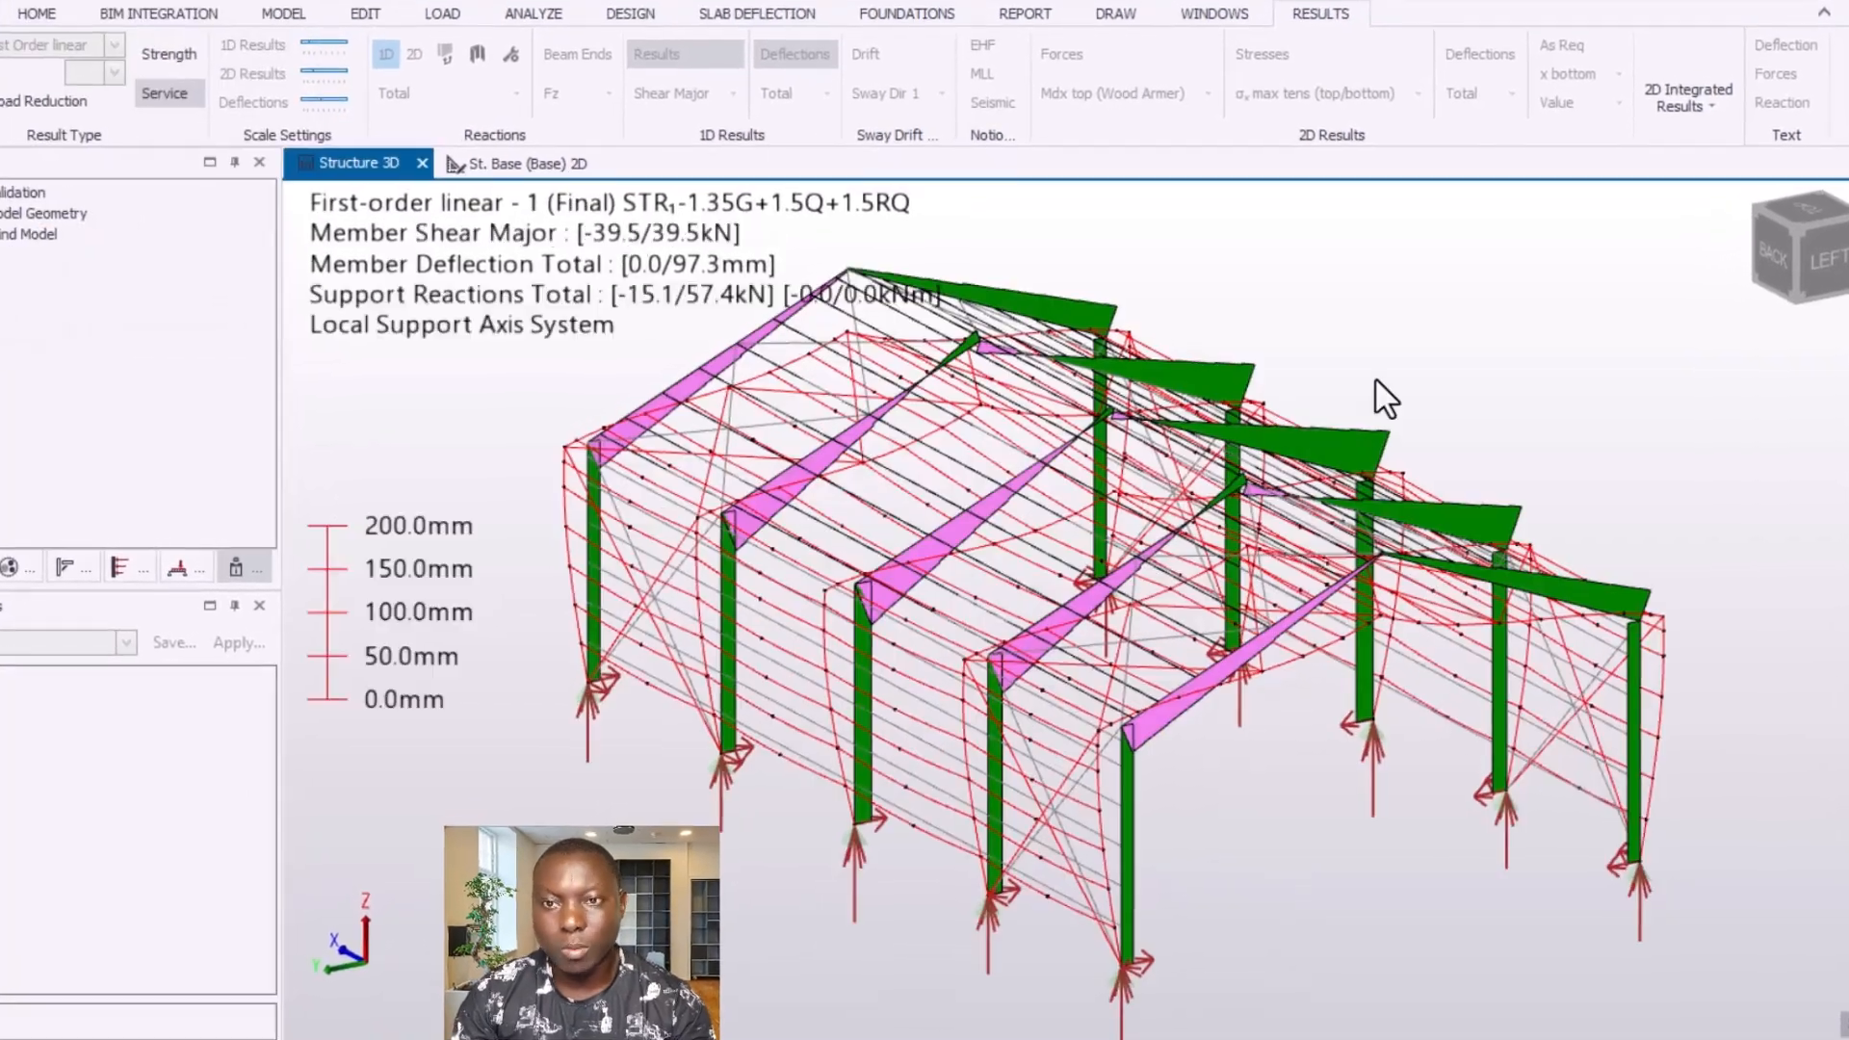
- Switch the displayed analysis results of the frame to strength factors
mouse_move(975, 501)
scroll(973, 502, down, 1)
scroll(1186, 425, up, 1)
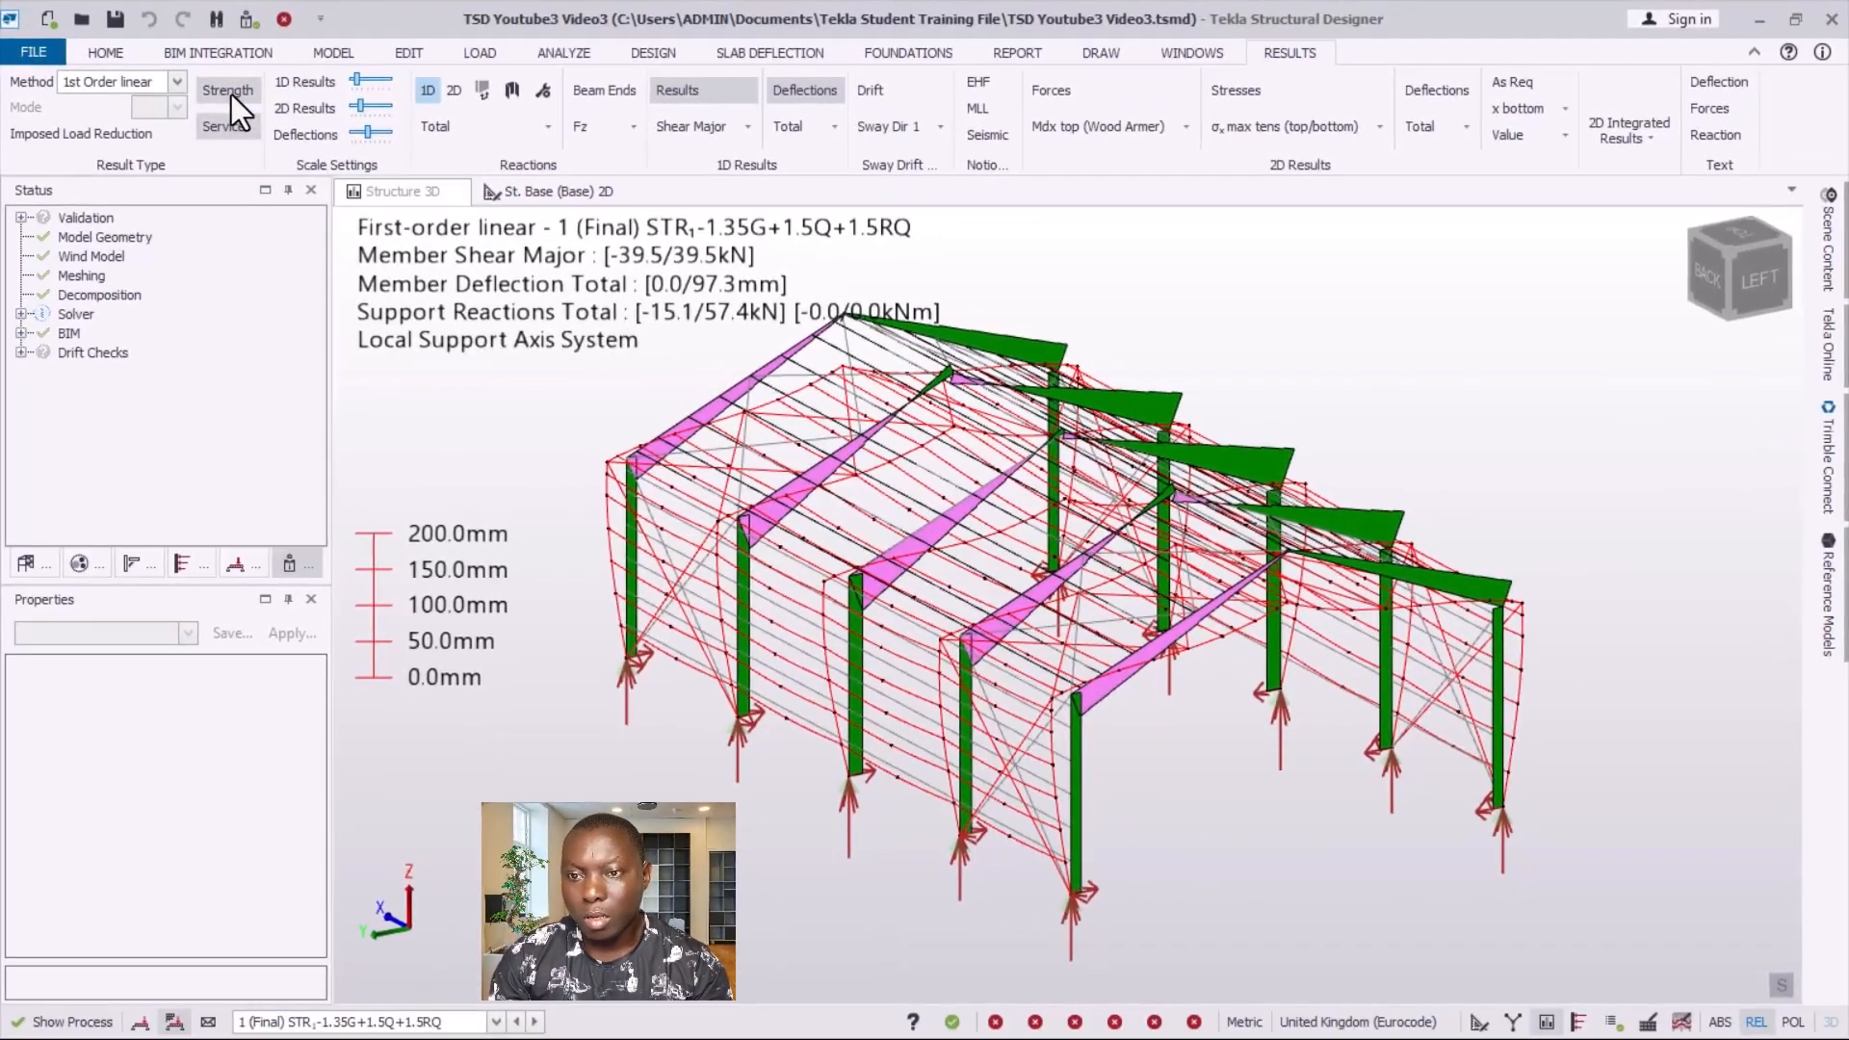
click(229, 92)
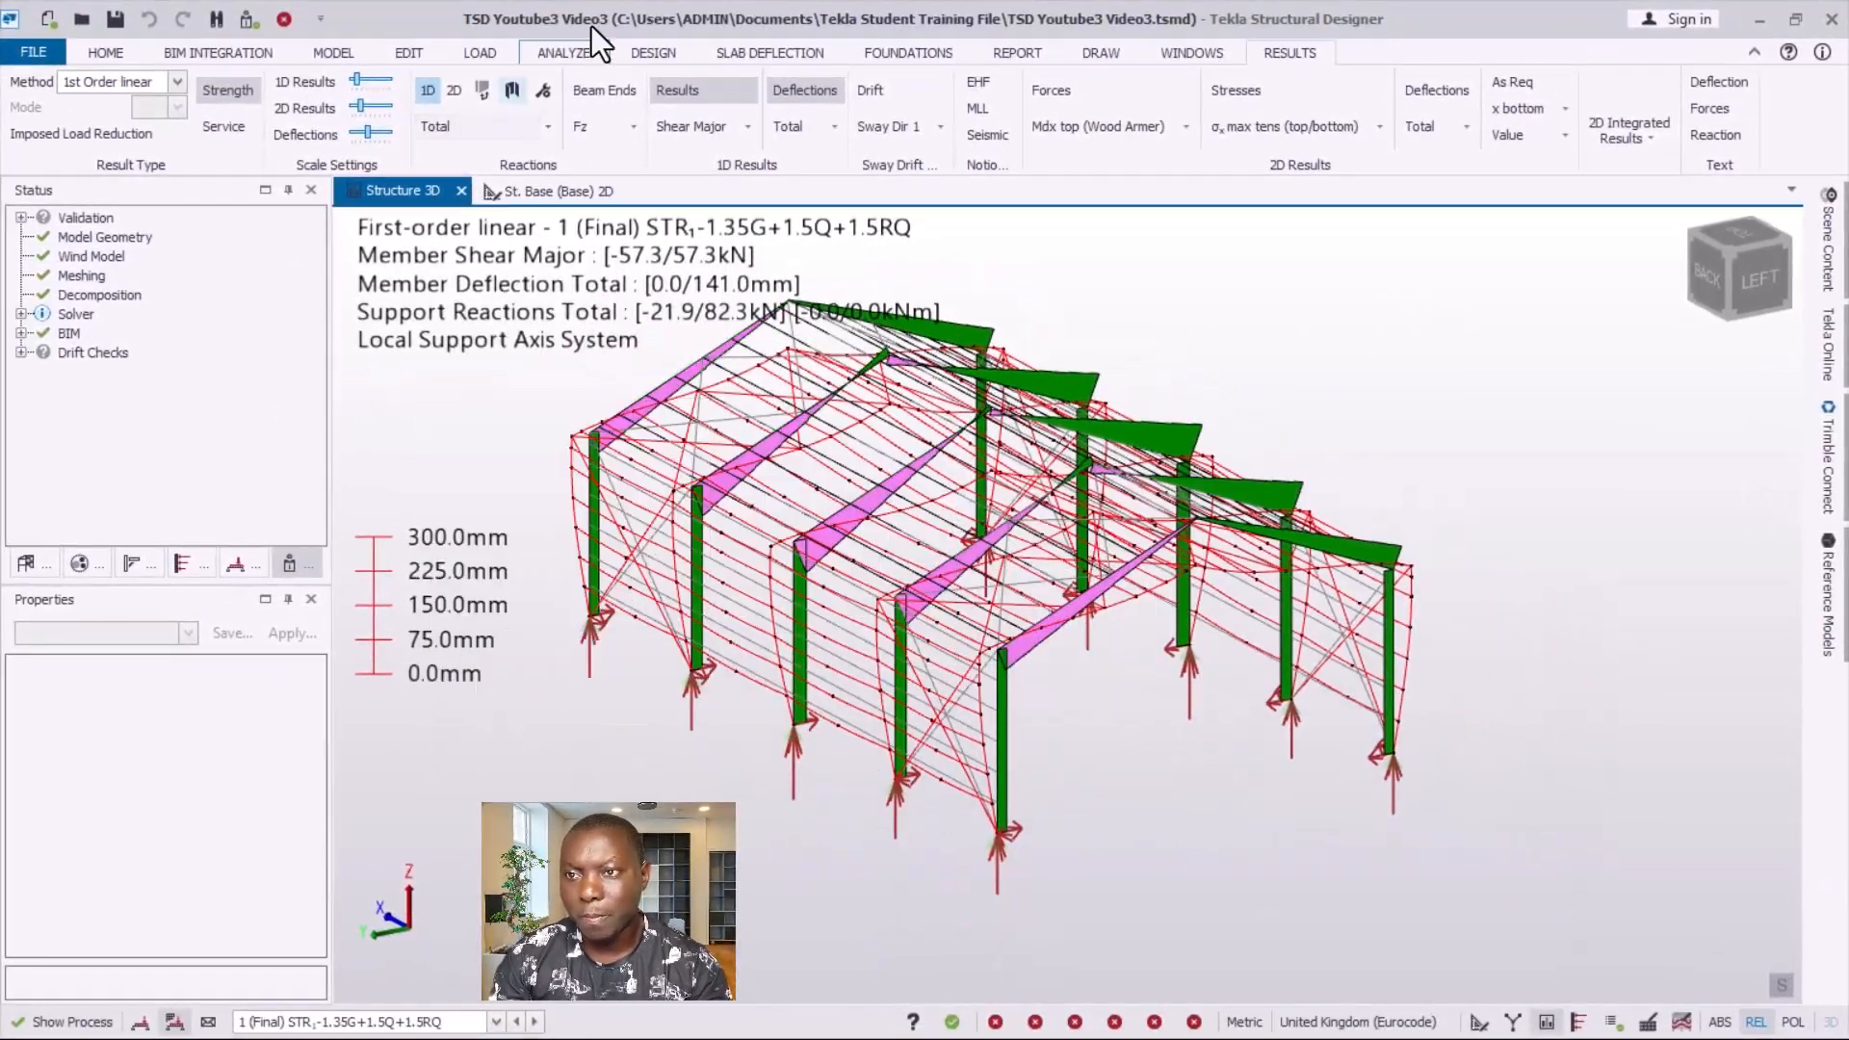
- Open the design commands and set the displayed load combination to none, clearing the result diagrams from the 3D structure
click(650, 52)
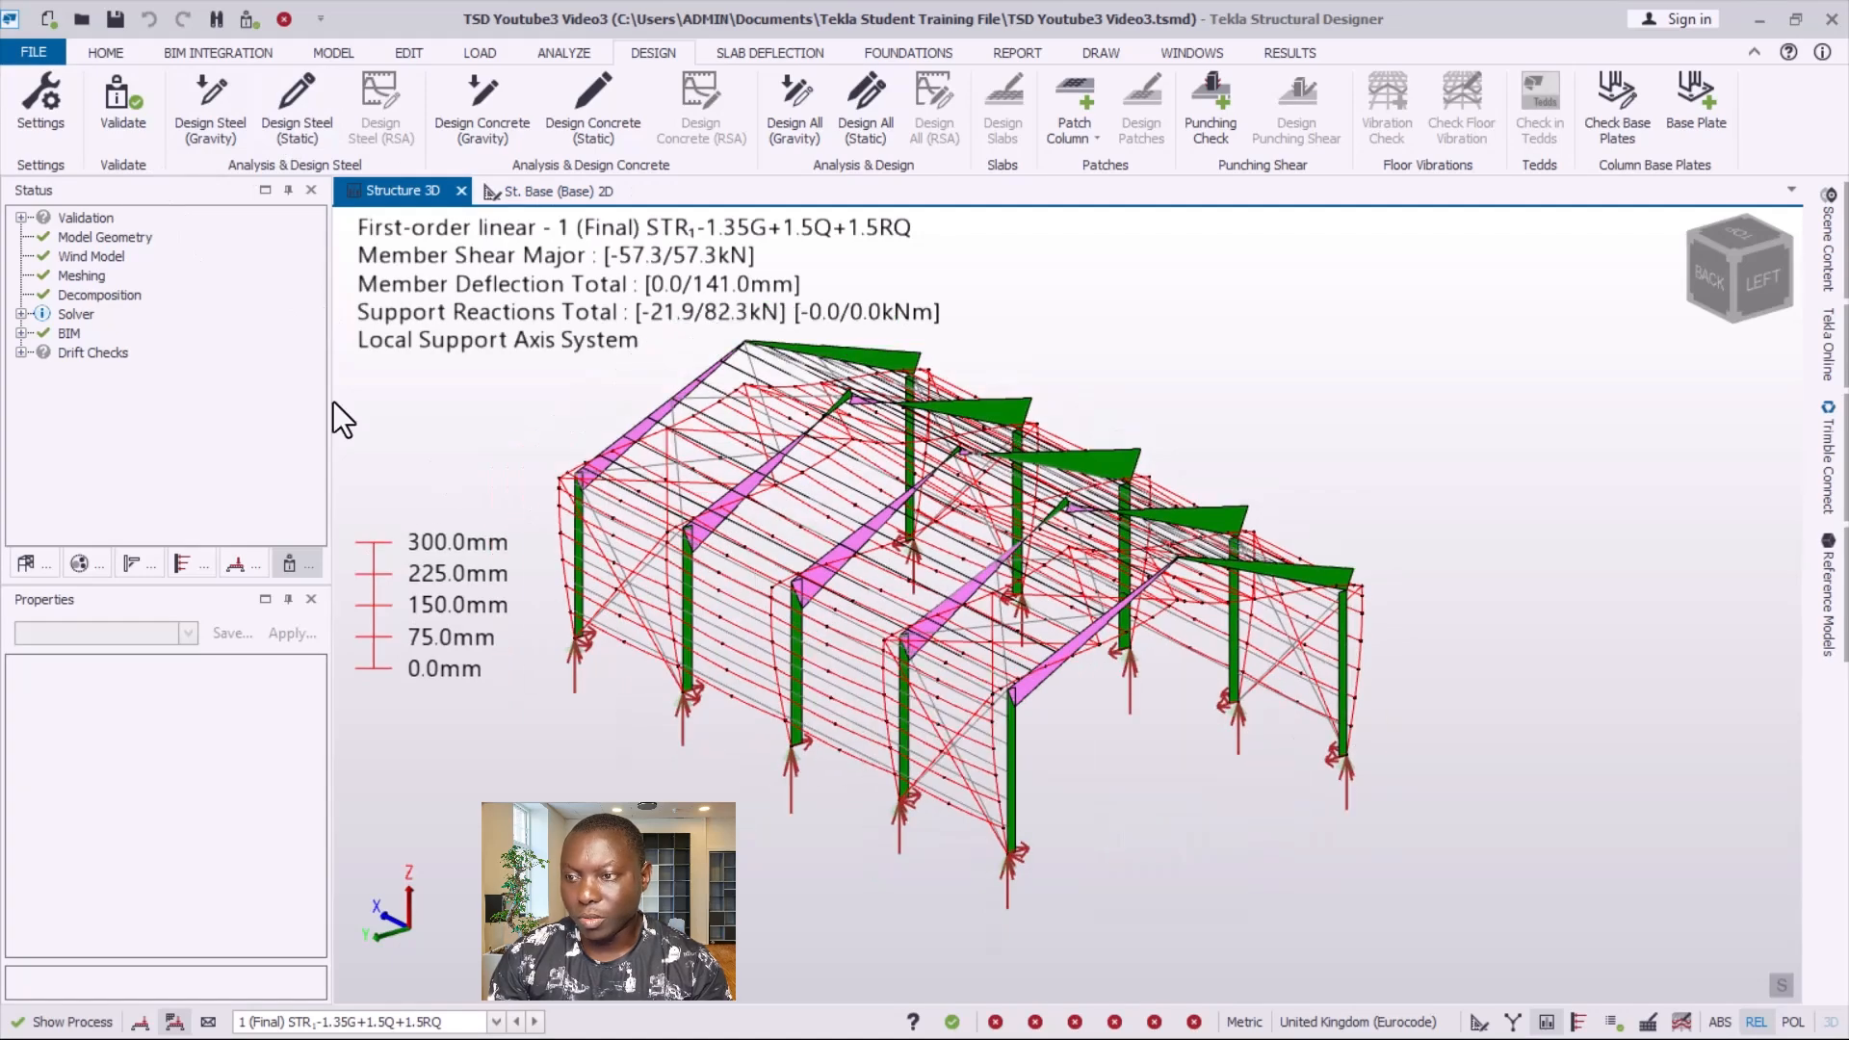
click(404, 1022)
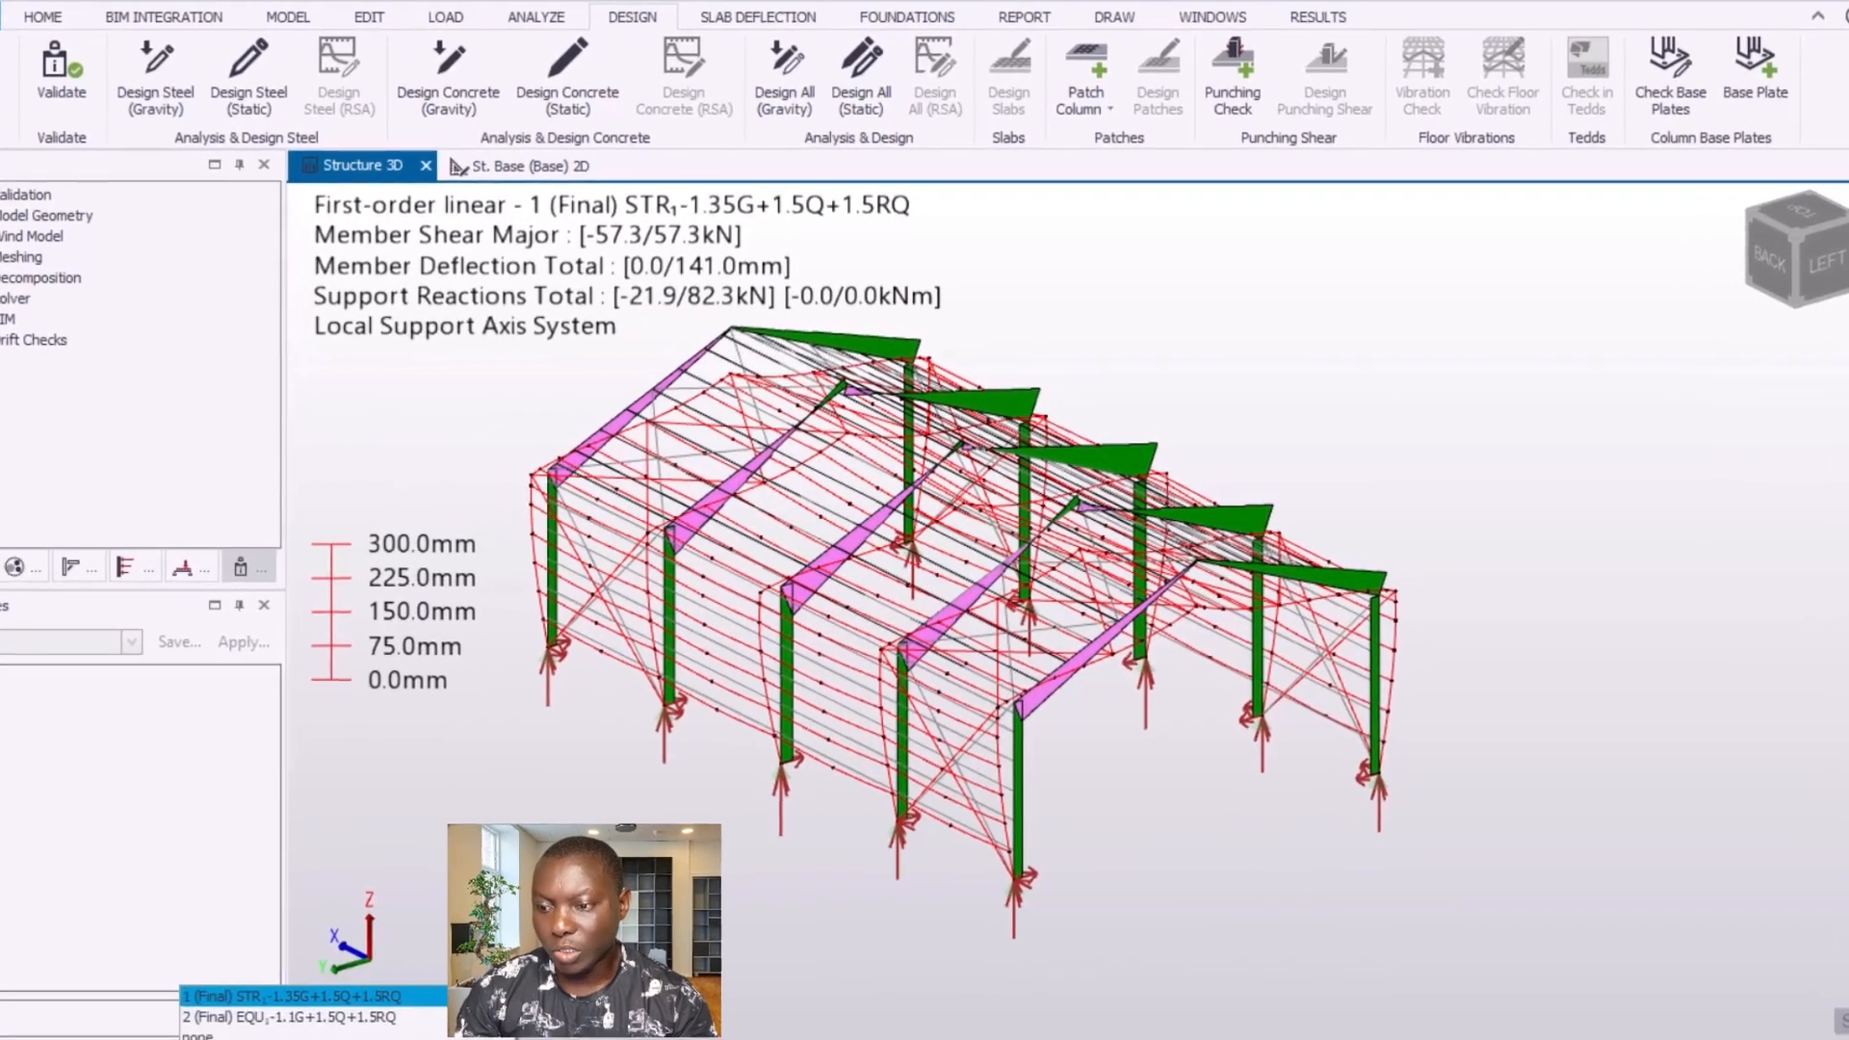
click(231, 1036)
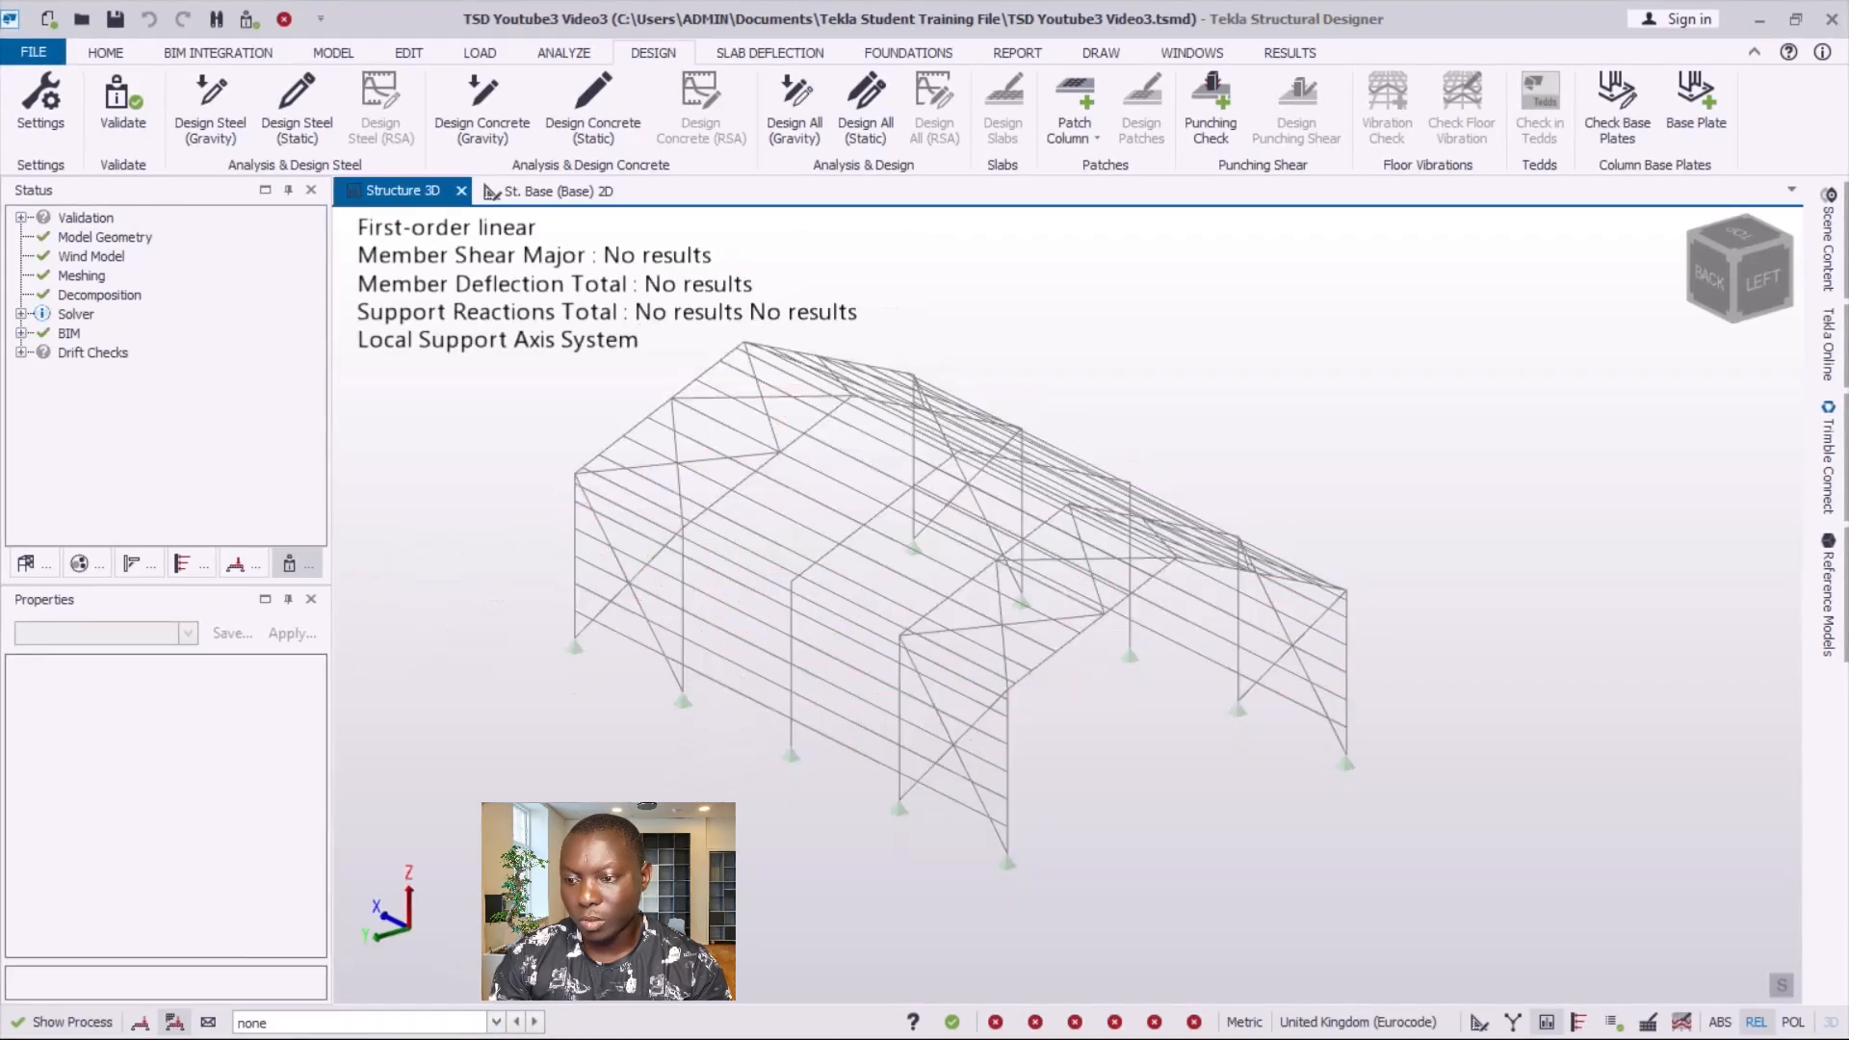
- Run Design Steel (Gravity) to analyse the gravity combinations and design the frame's steel members
scroll(545, 402, up, 1)
scroll(1038, 362, down, 1)
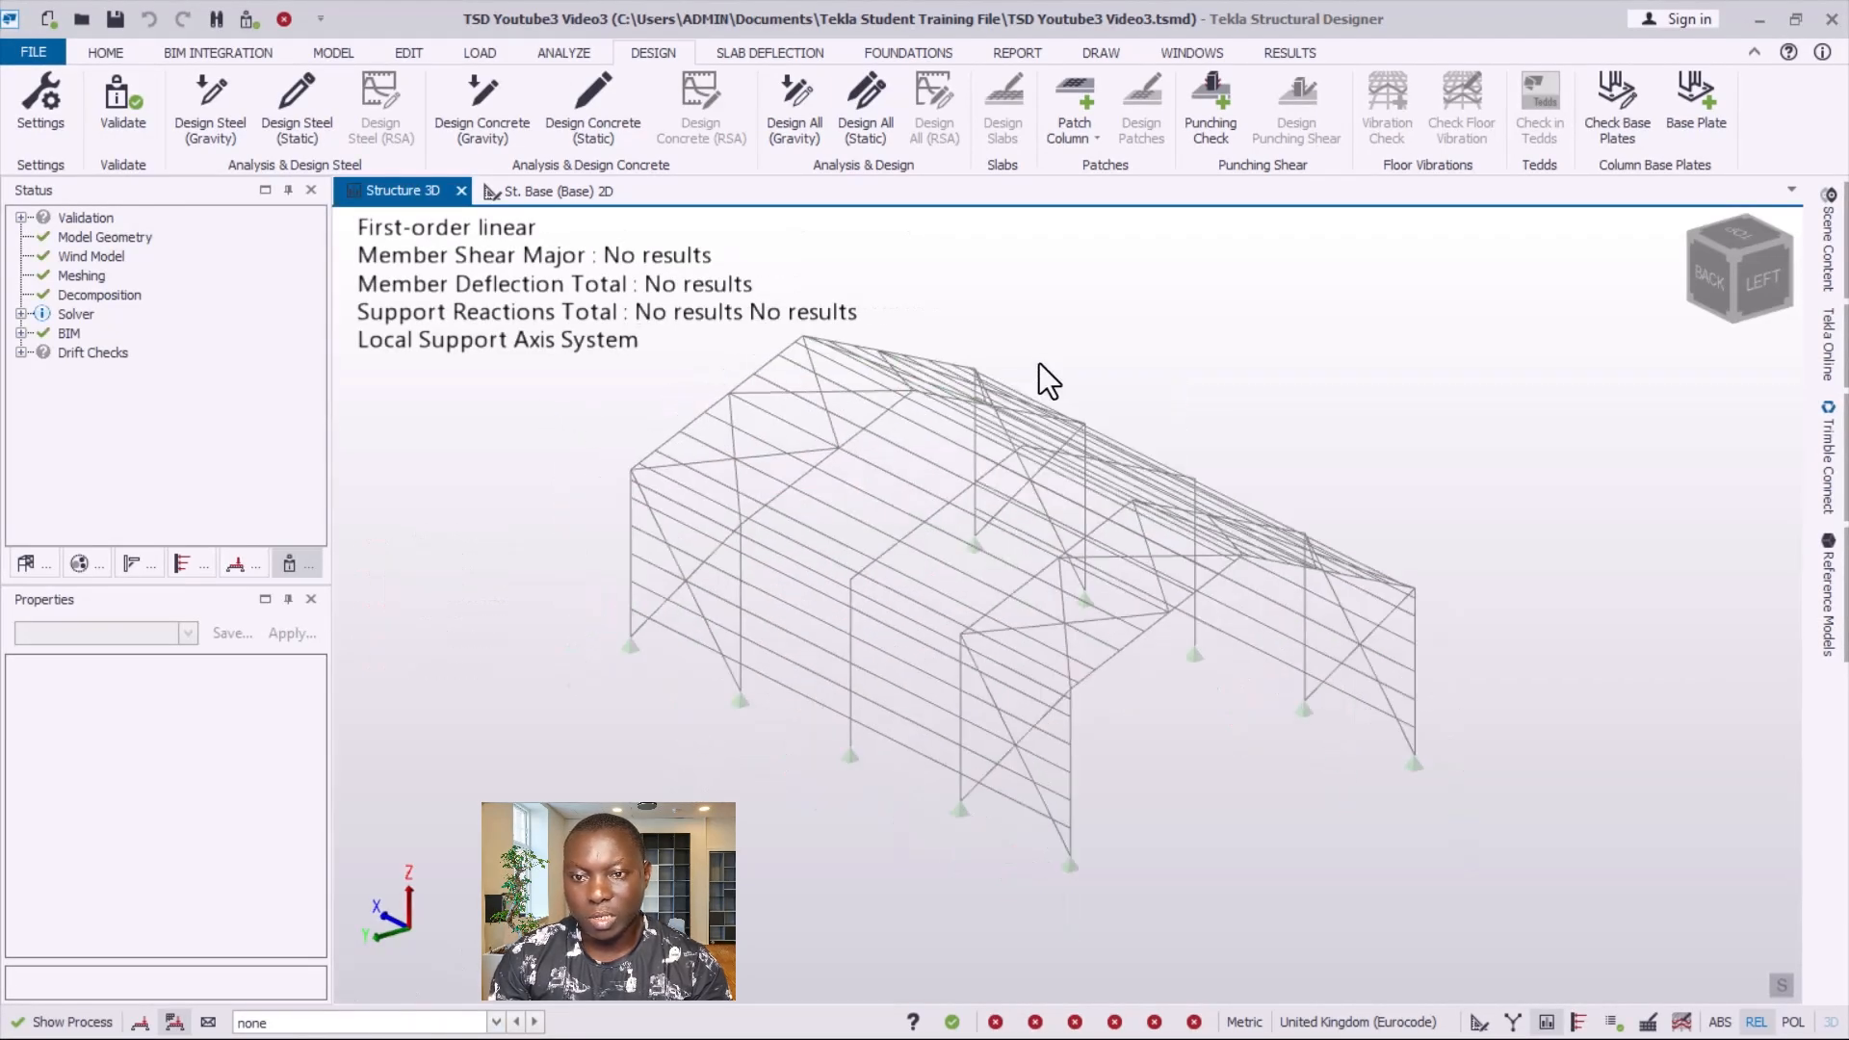
scroll(1009, 512, up, 1)
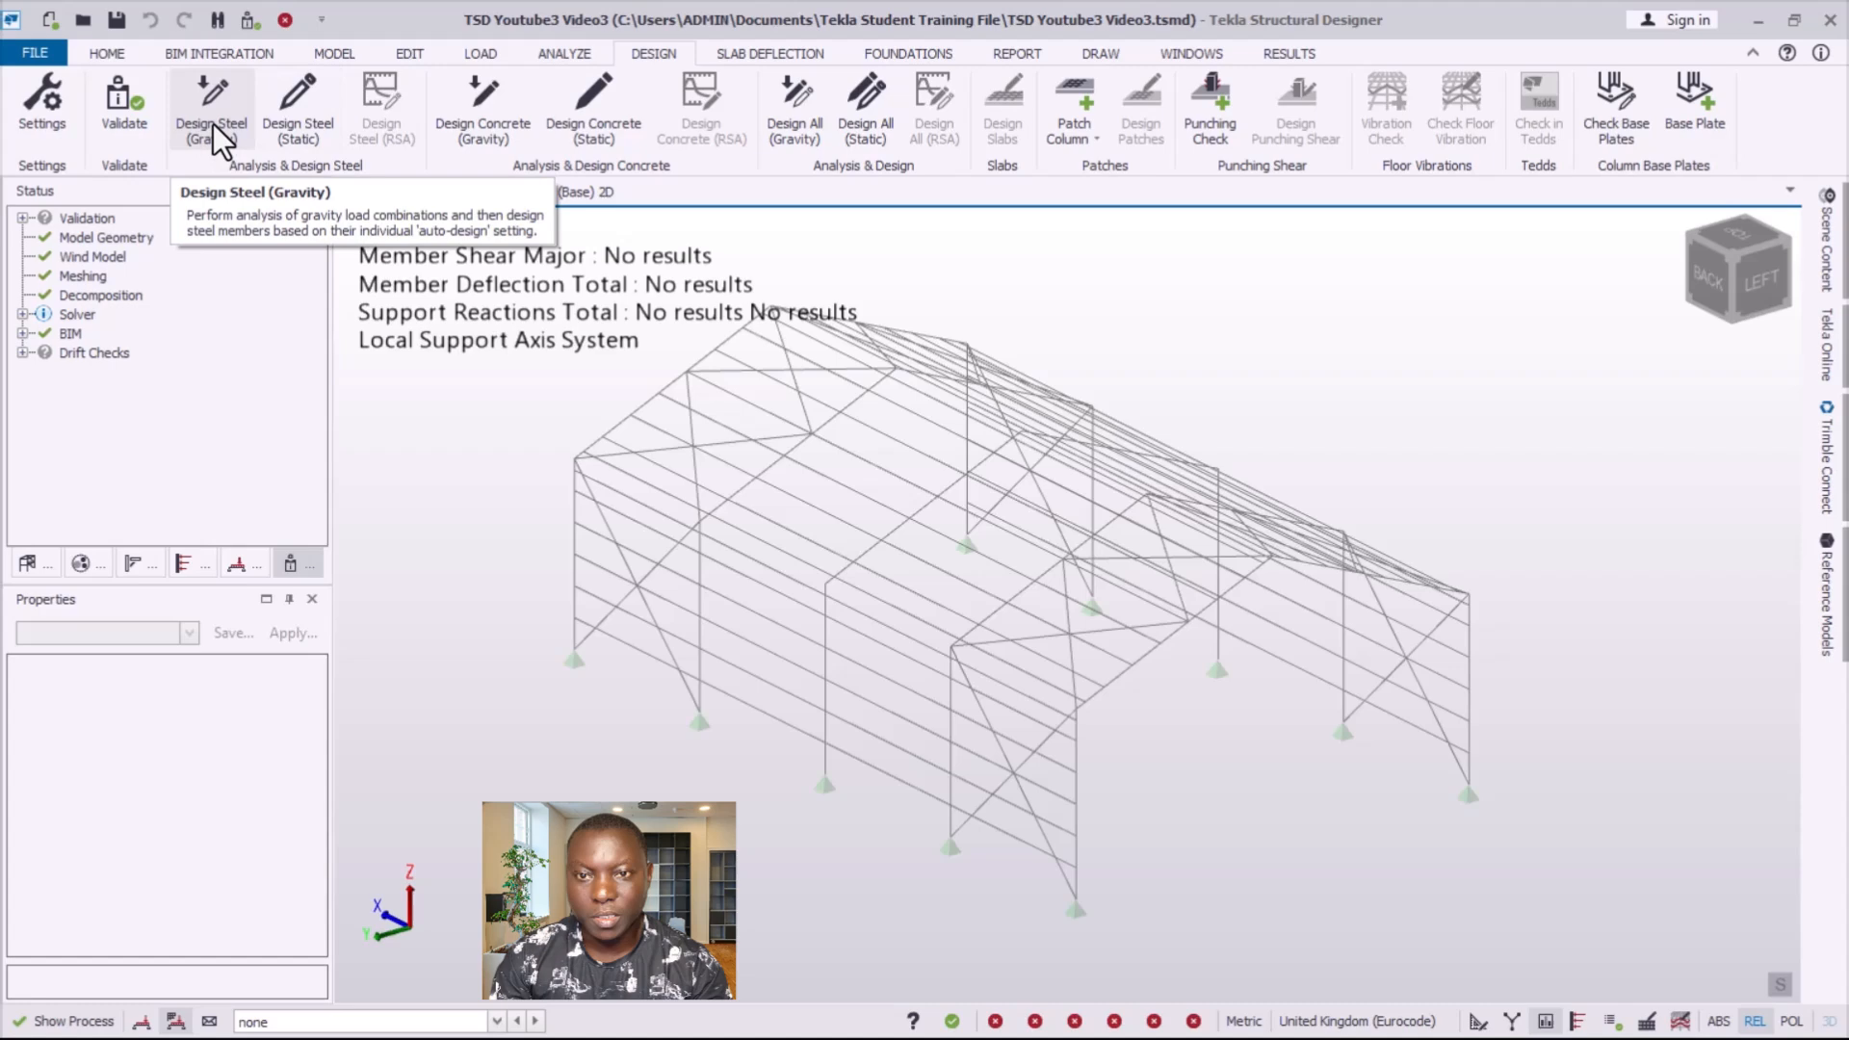
click(148, 101)
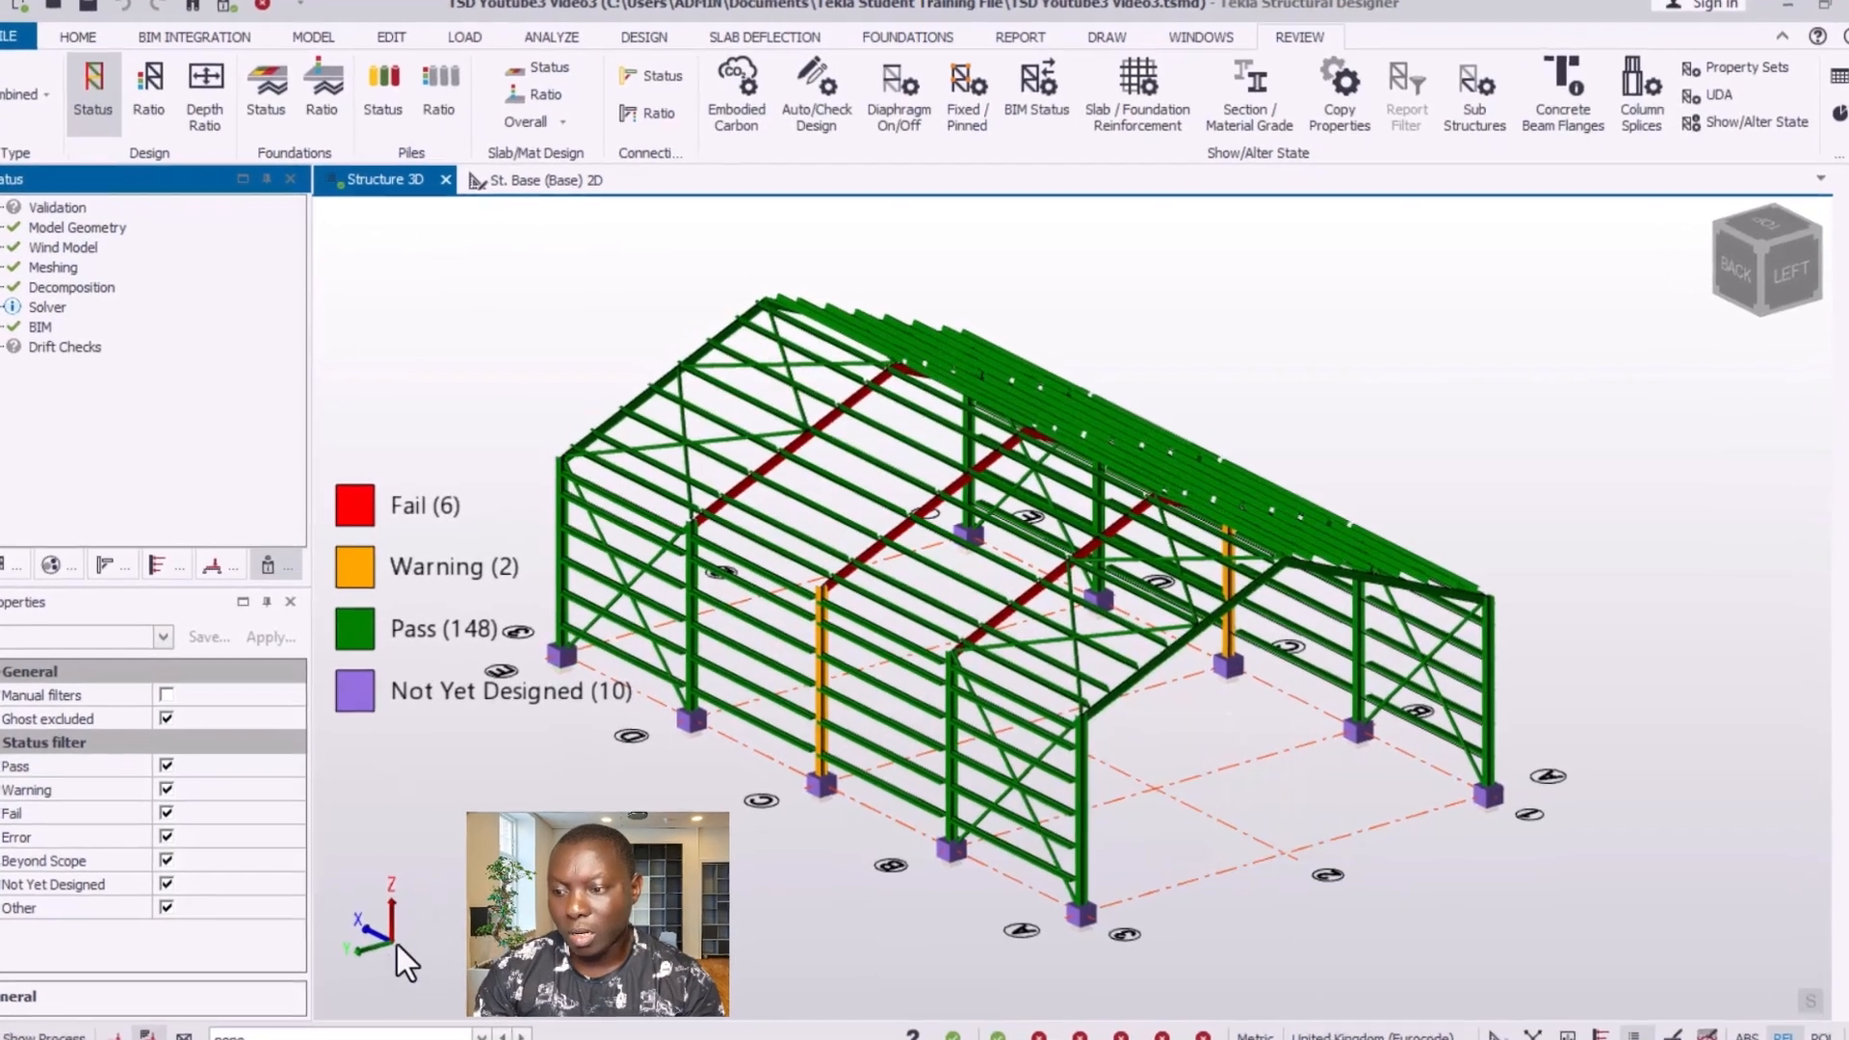
- Examine the gravity design status of the rafters, columns, purlins and base plates throughout the building
mouse_move(947, 614)
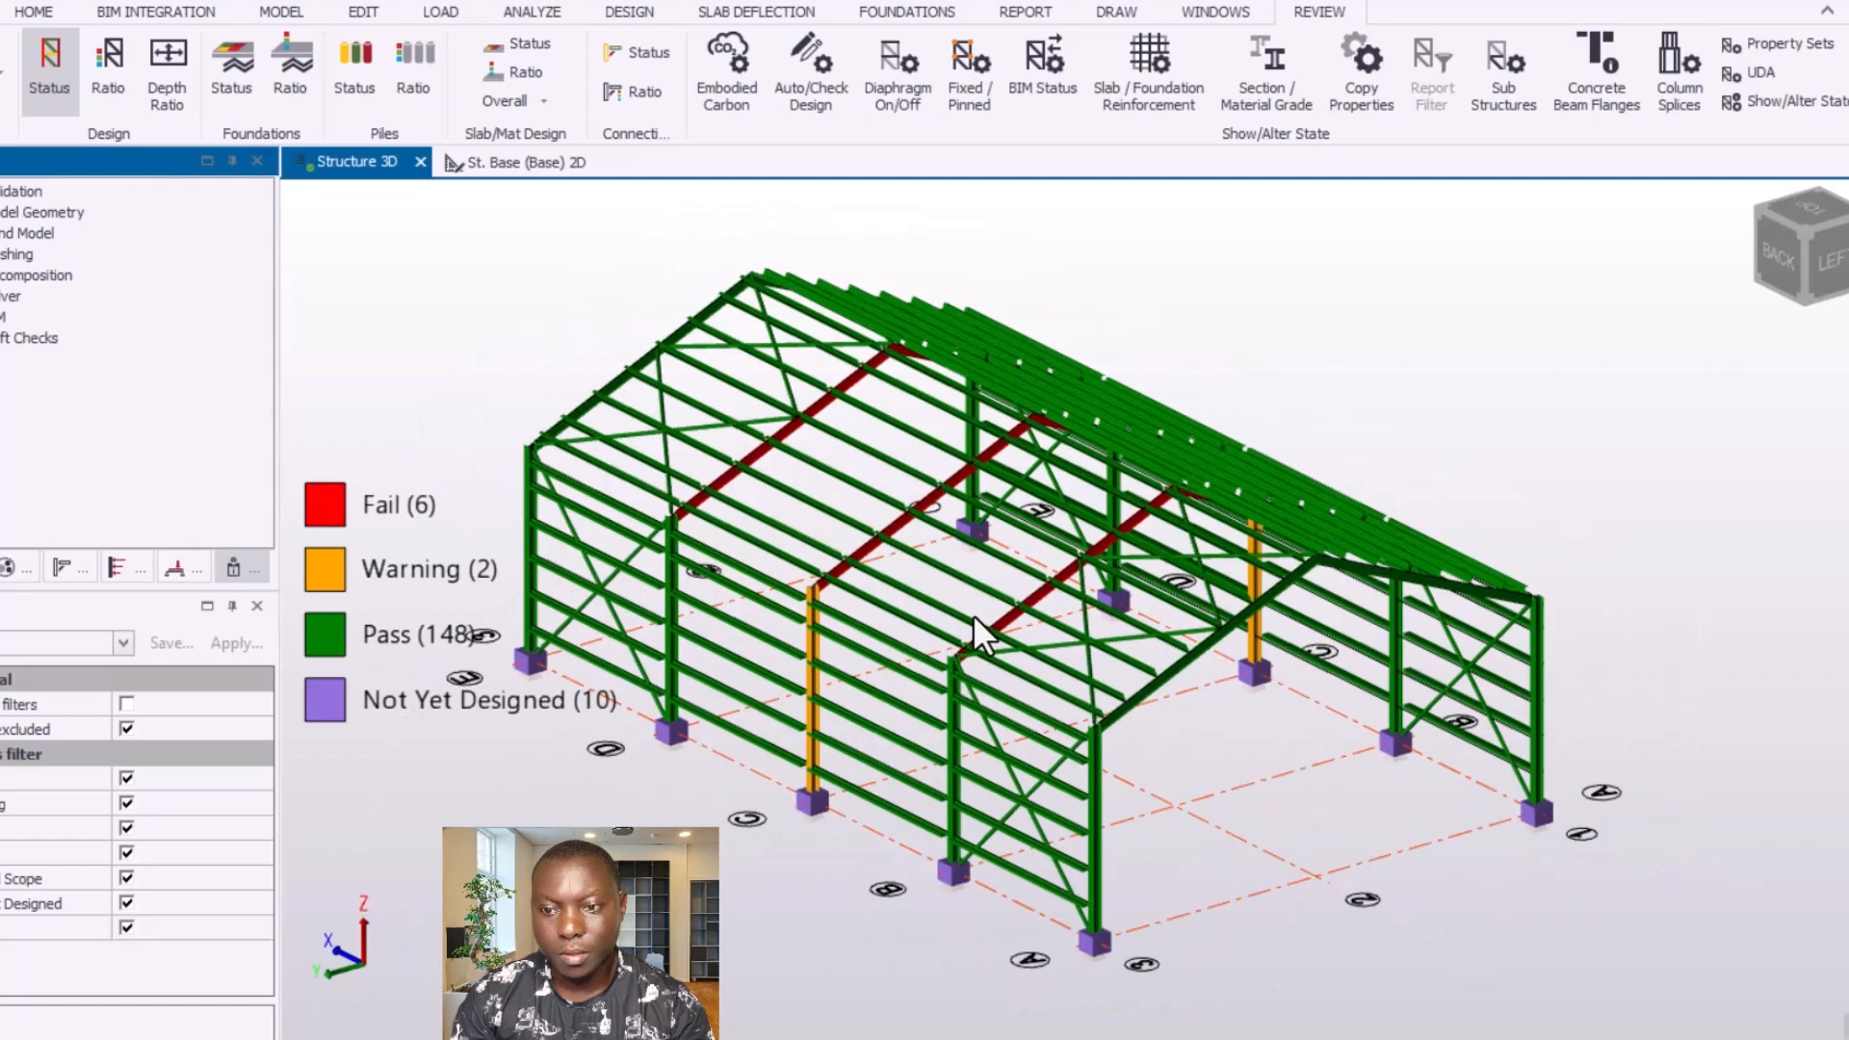
right_drag(1252, 671, 1035, 732)
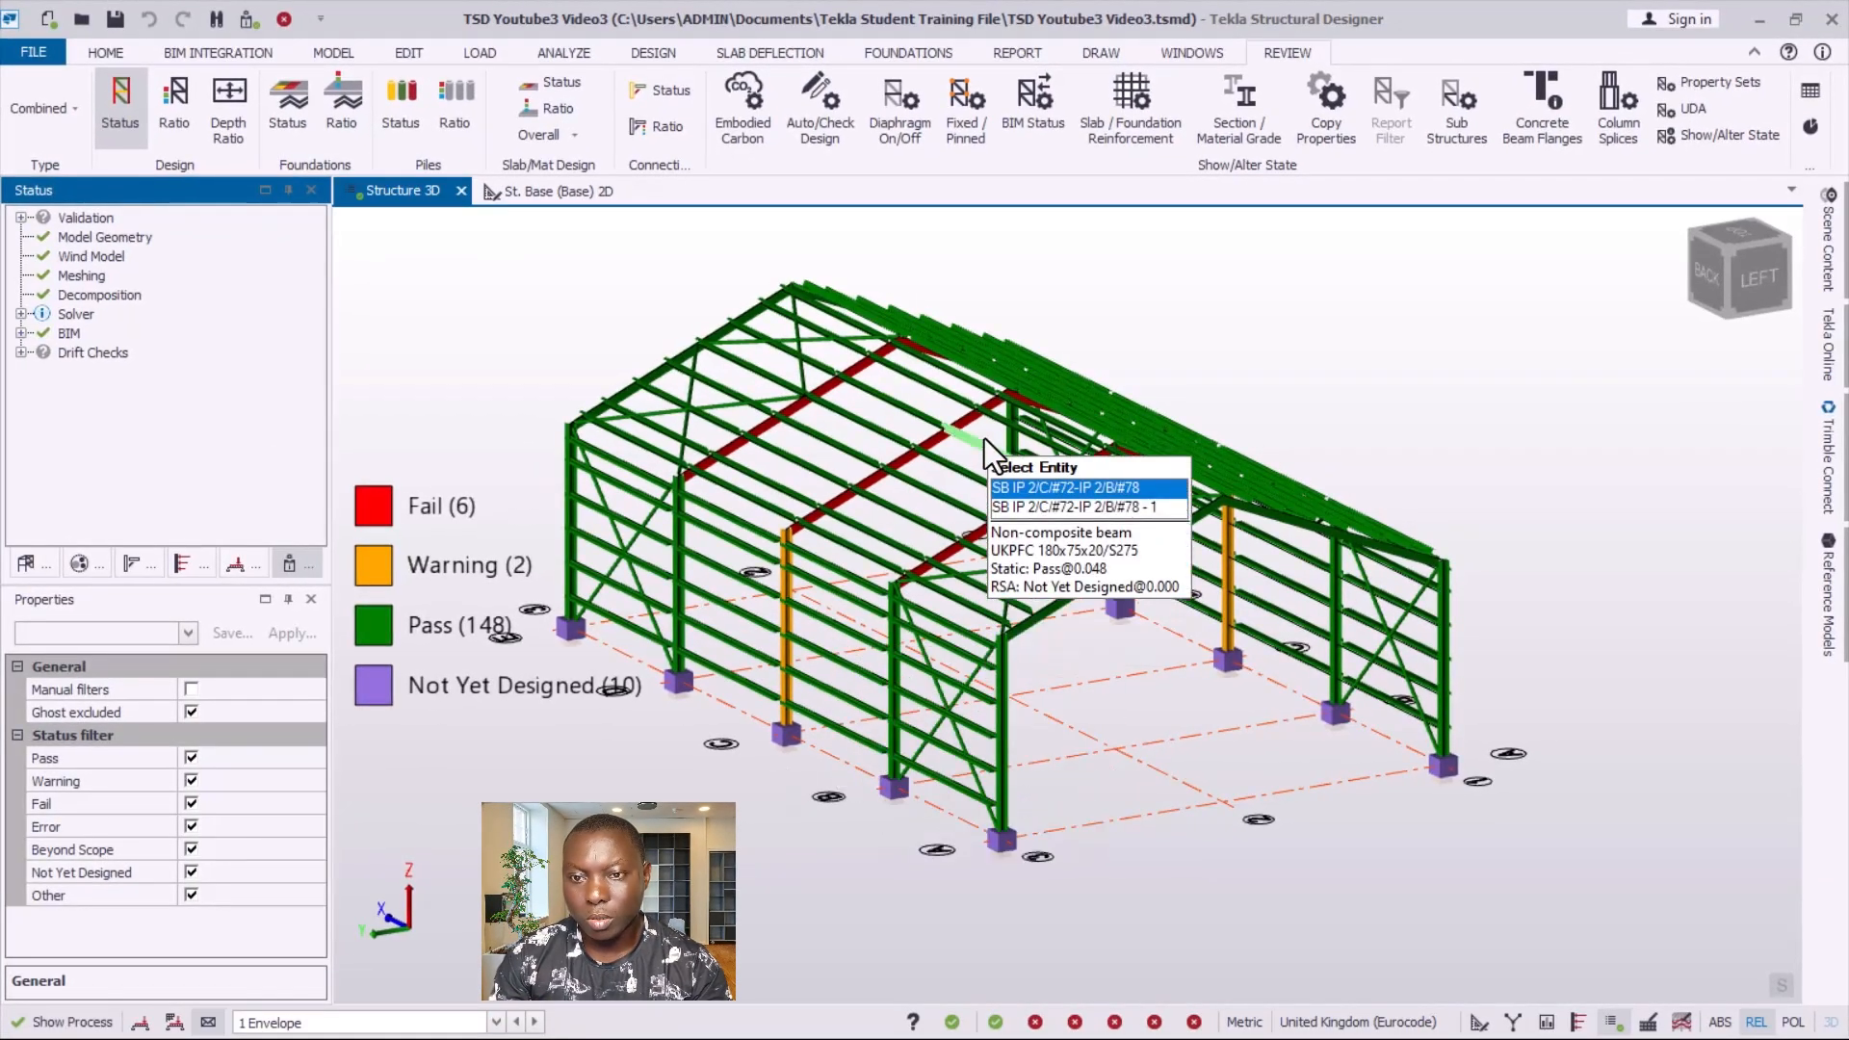
scroll(1063, 664, up, 5)
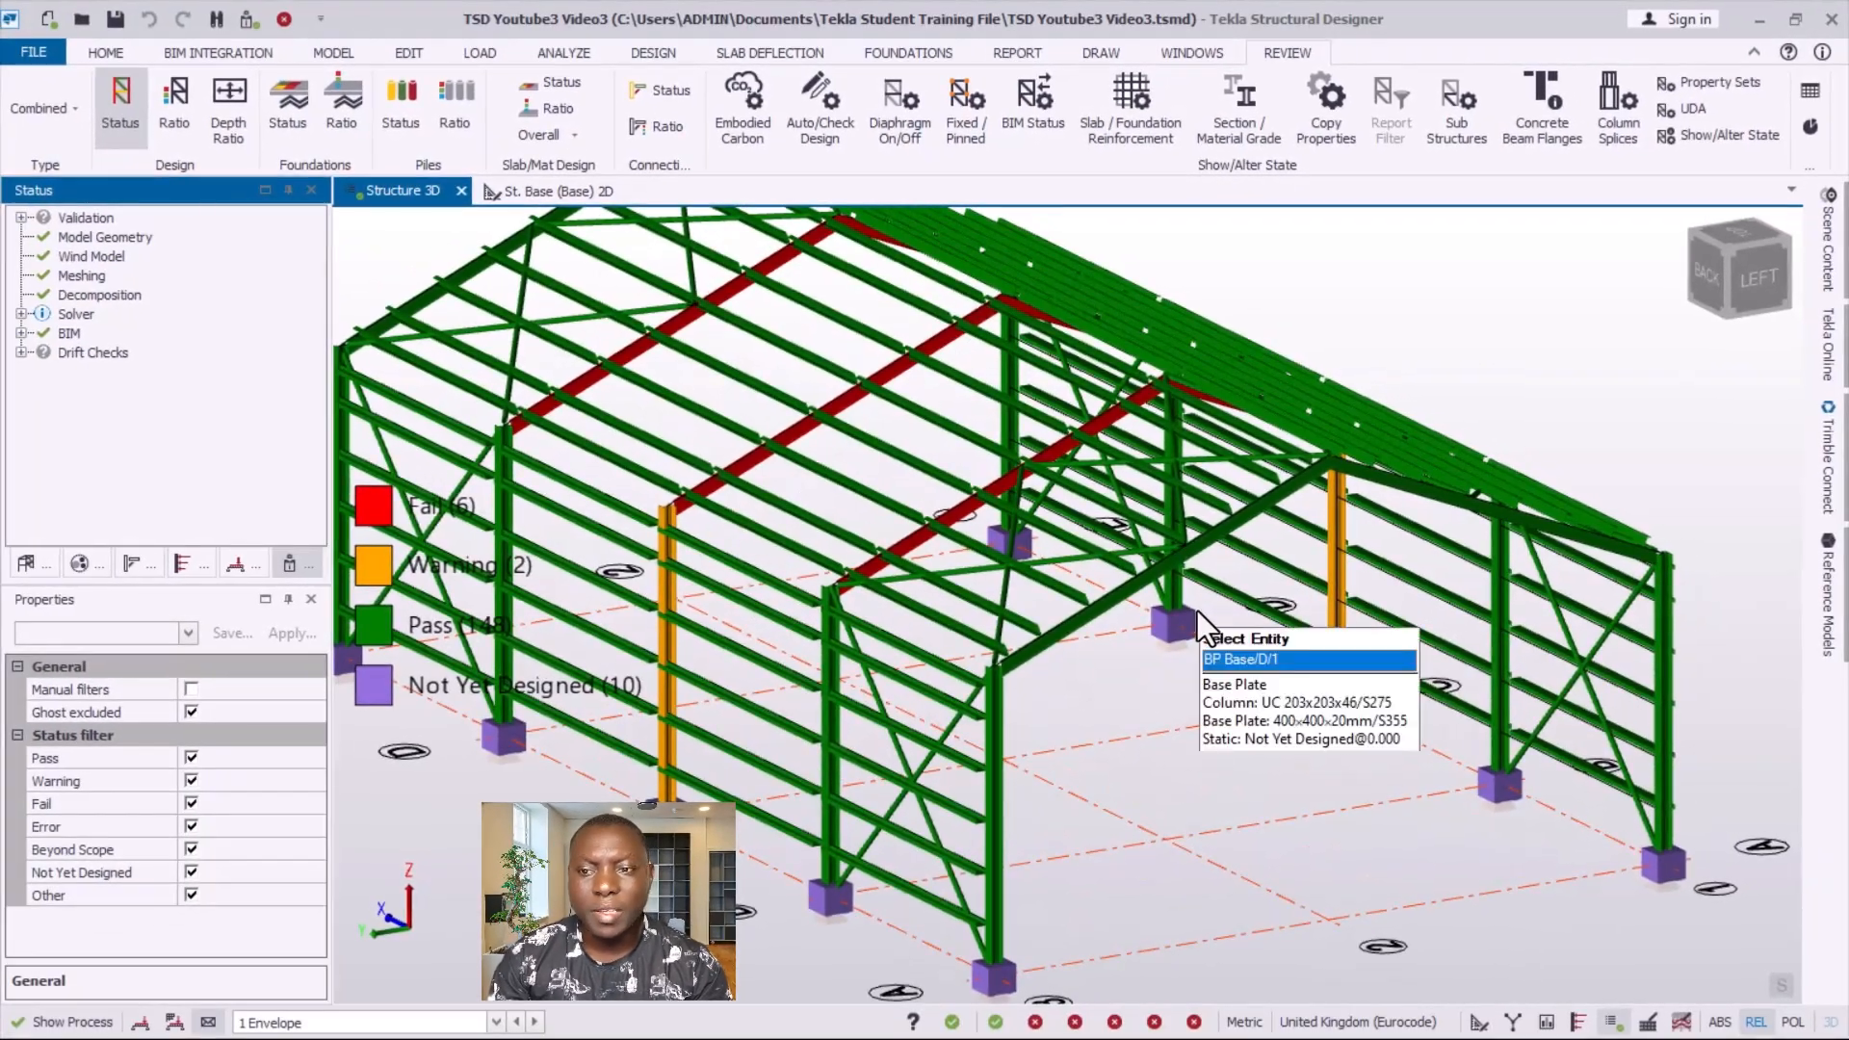
scroll(1213, 616, down, 3)
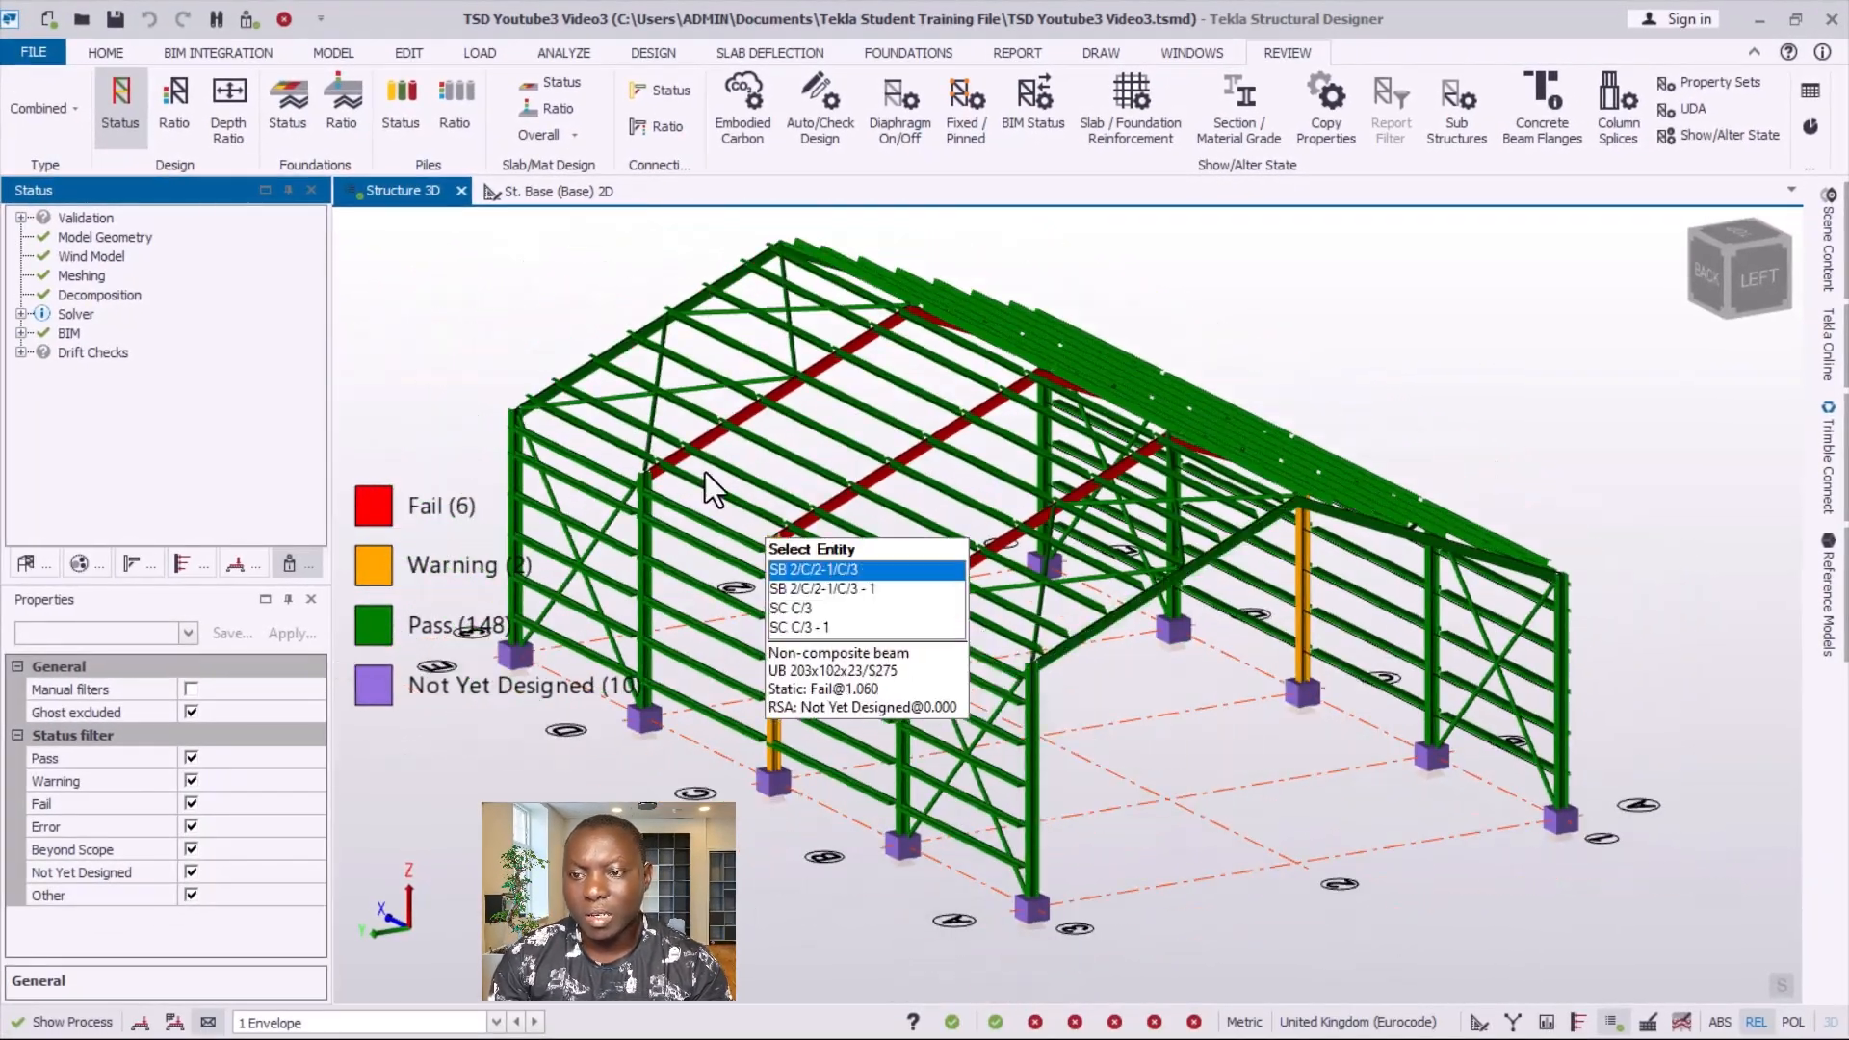
scroll(678, 425, up, 1)
scroll(1050, 591, up, 1)
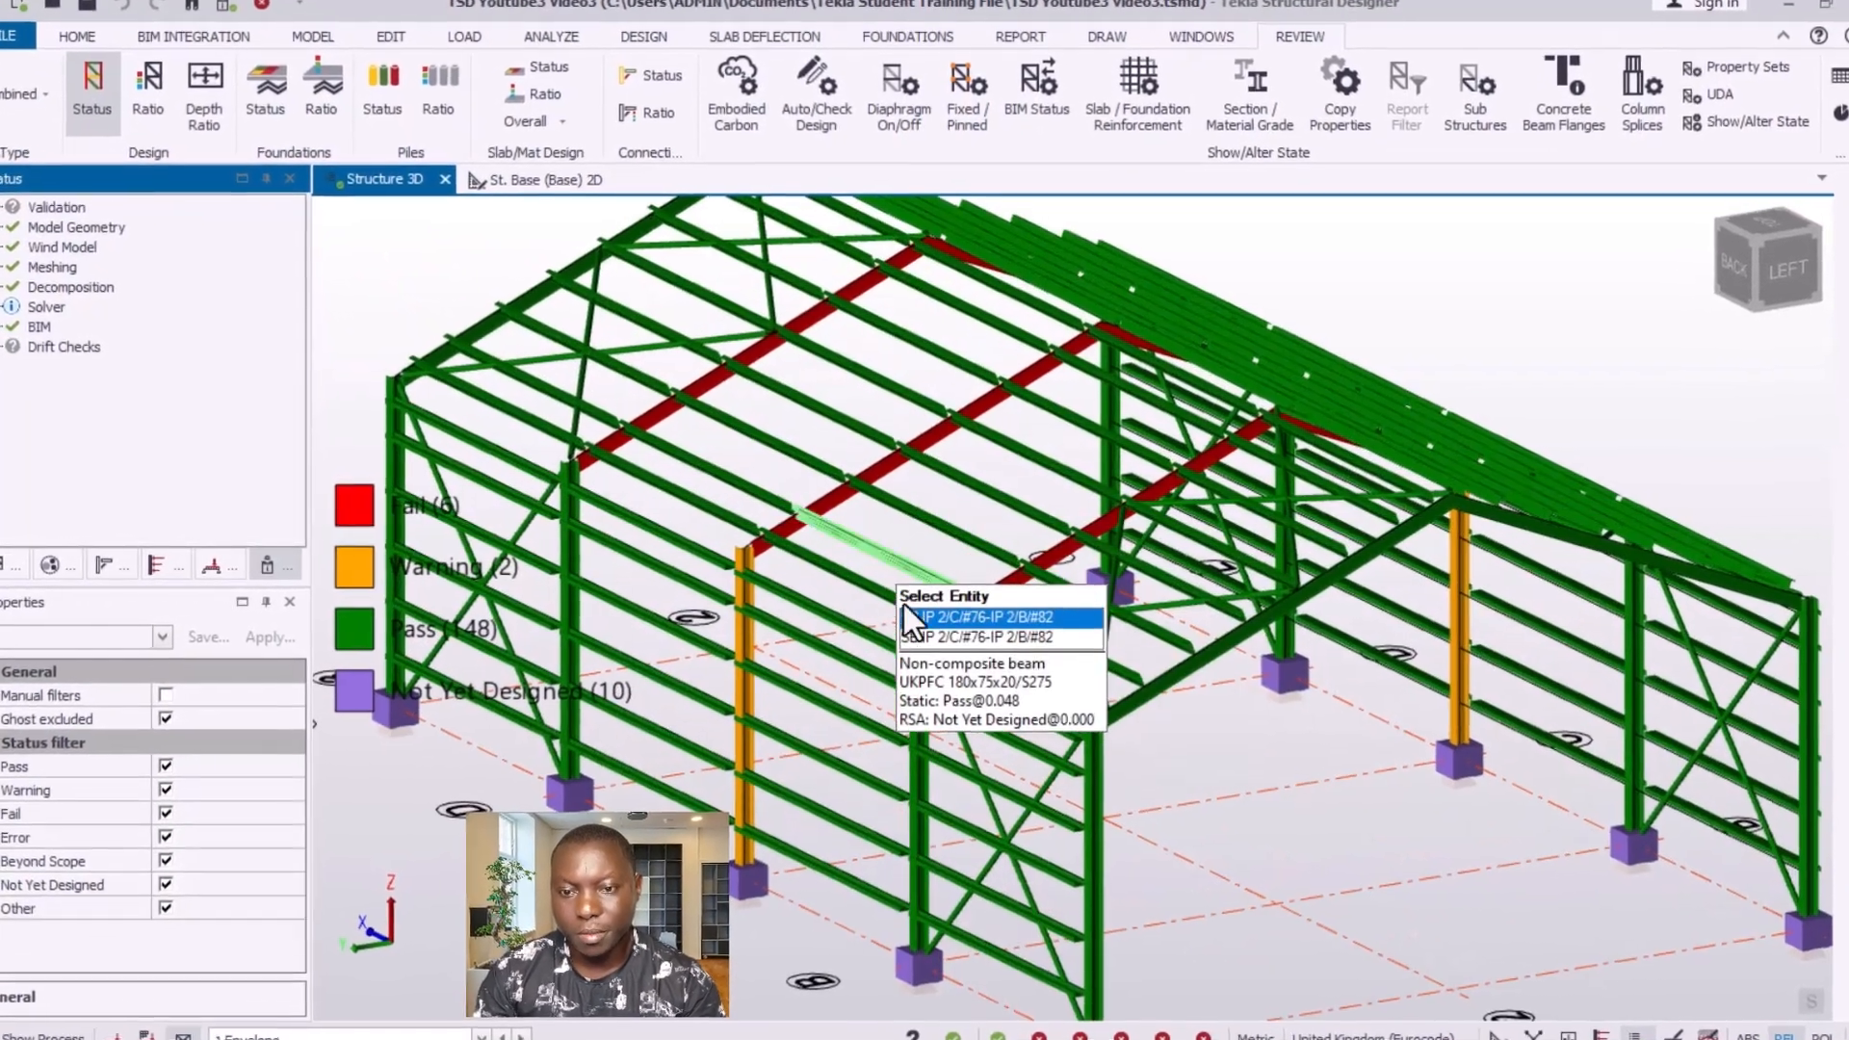
scroll(968, 635, down, 2)
scroll(756, 606, up, 1)
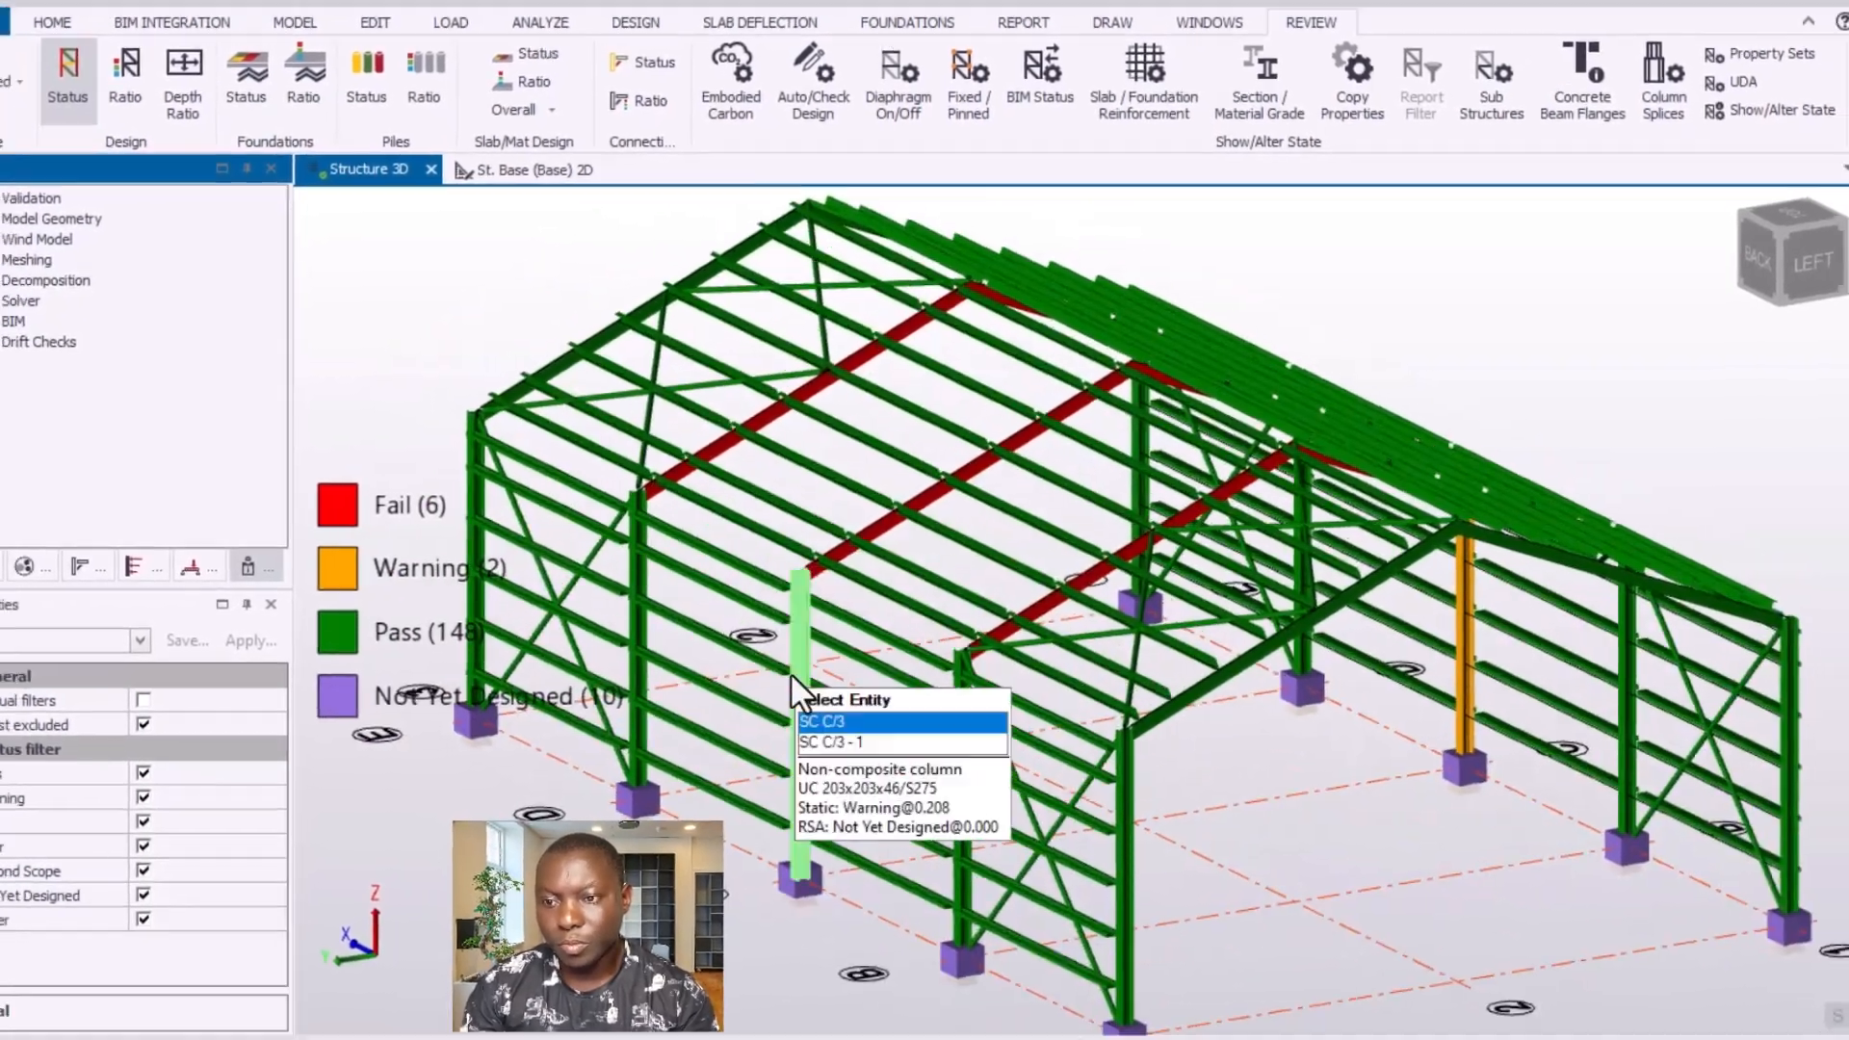
scroll(787, 674, up, 1)
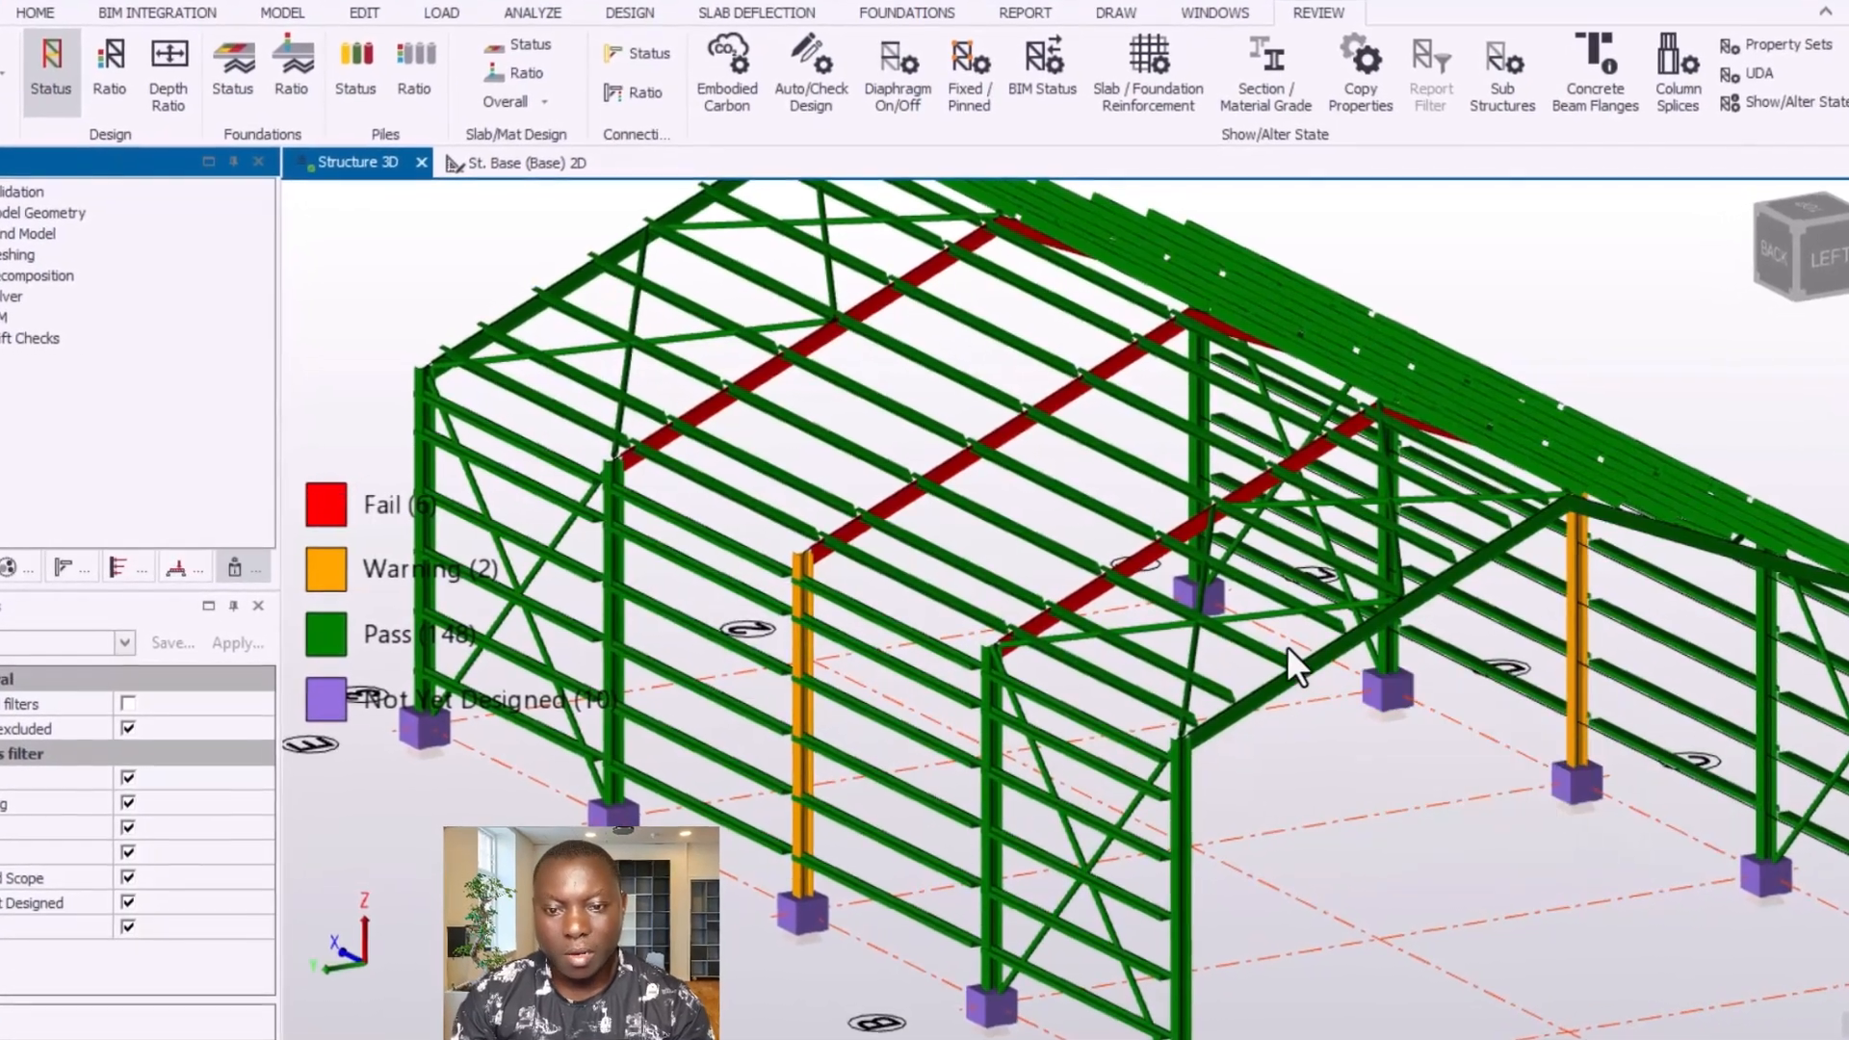
mouse_move(1293, 661)
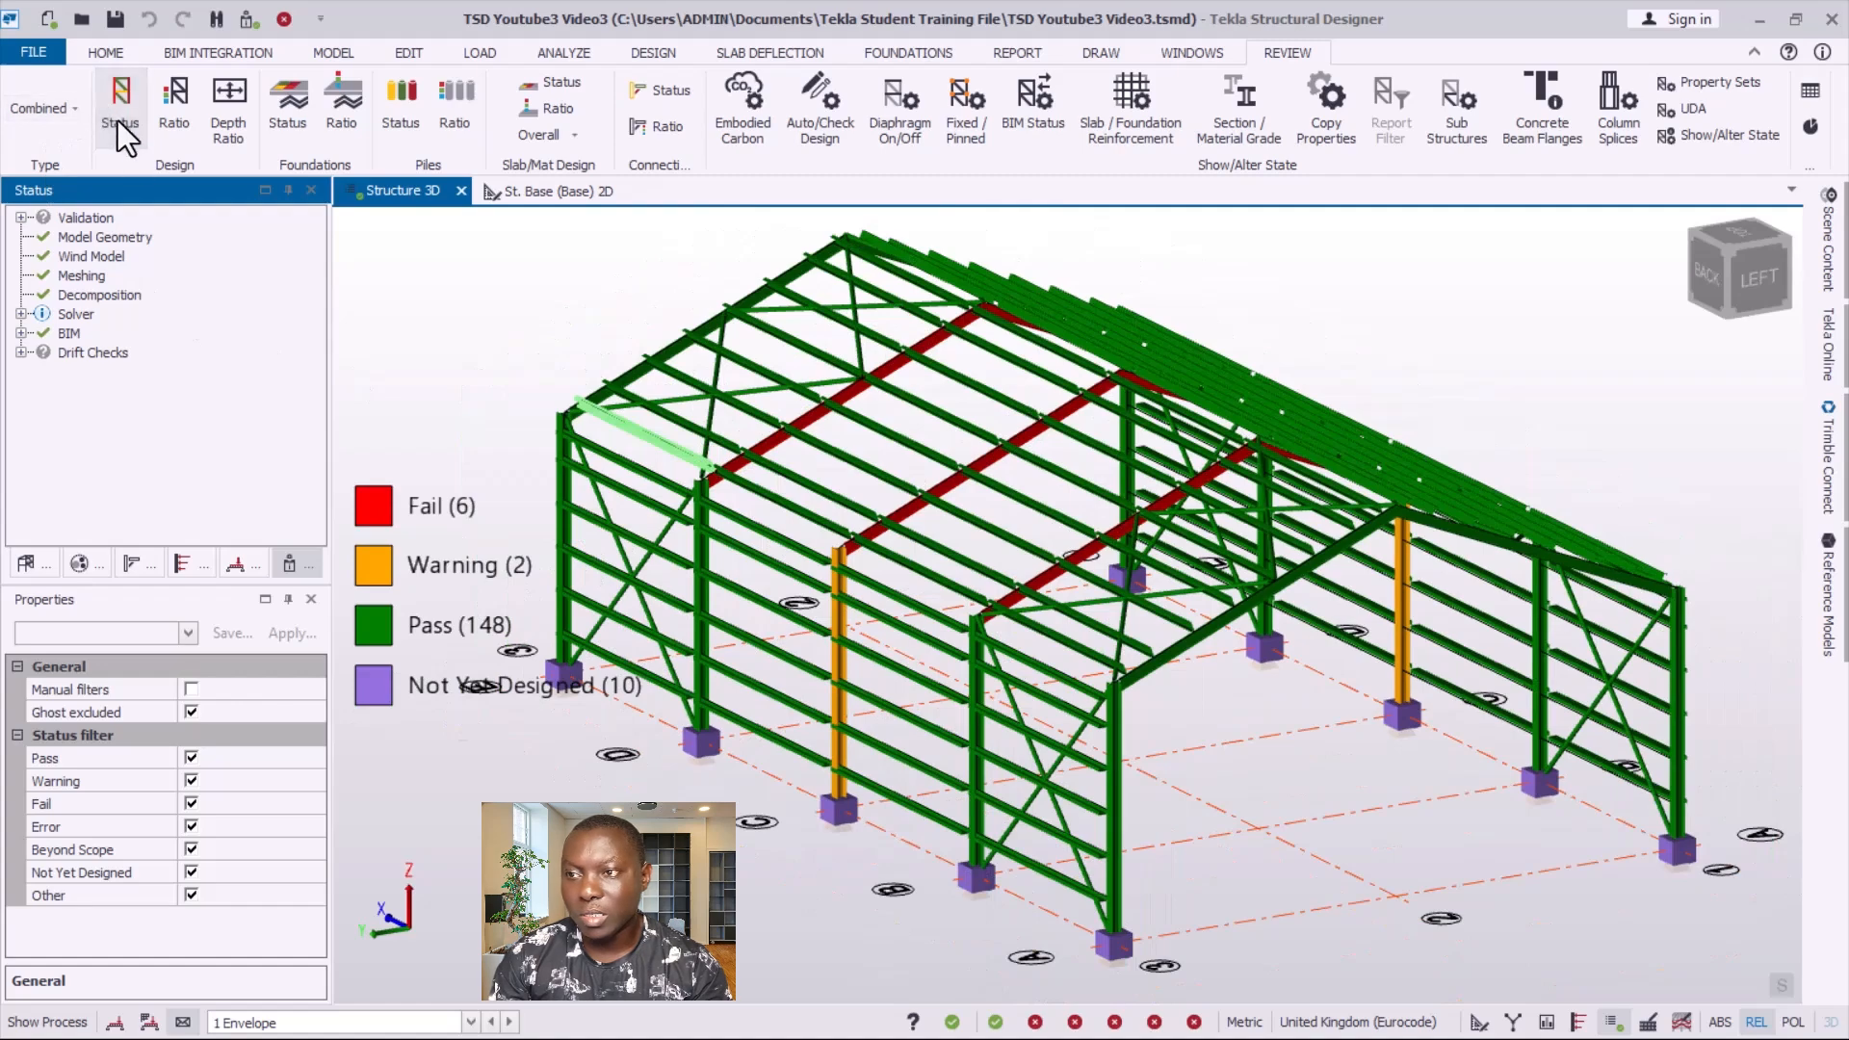
scroll(1192, 796, down, 3)
right_drag(1193, 800, 1232, 843)
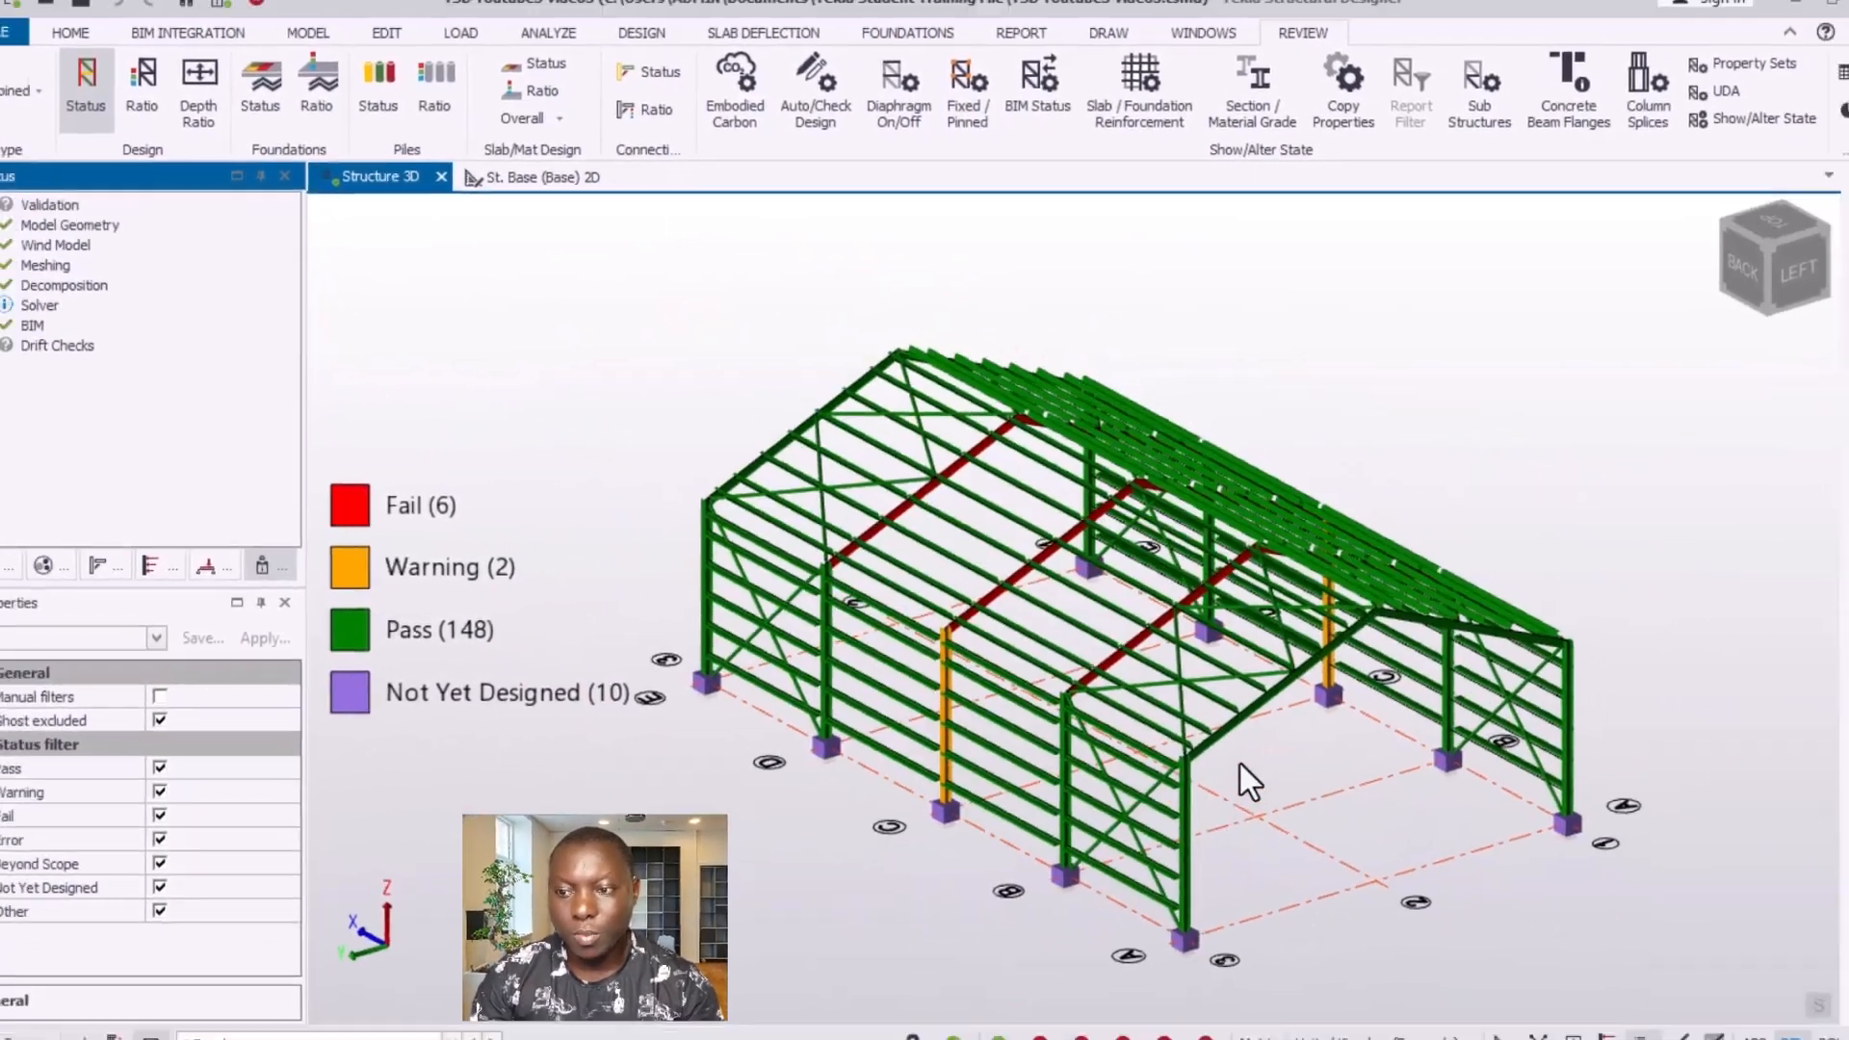
scroll(1241, 764, up, 2)
scroll(1257, 687, up, 2)
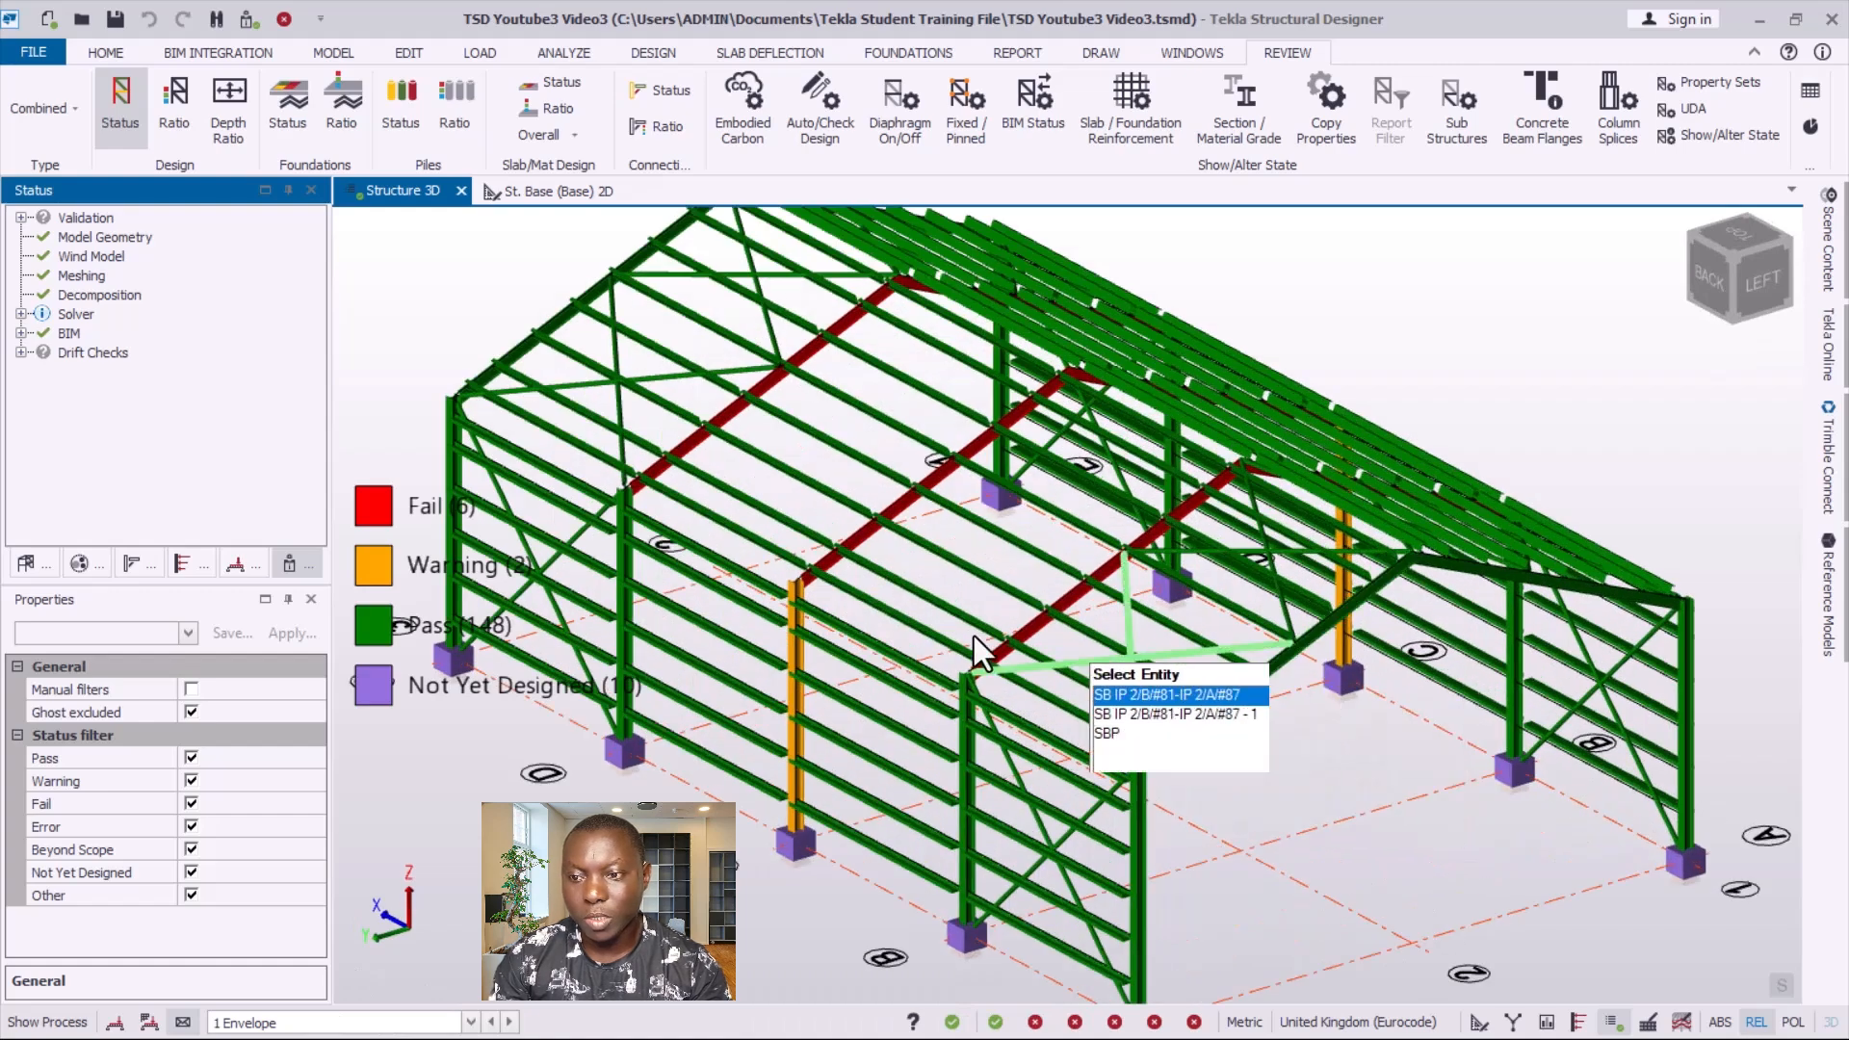
scroll(942, 650, down, 2)
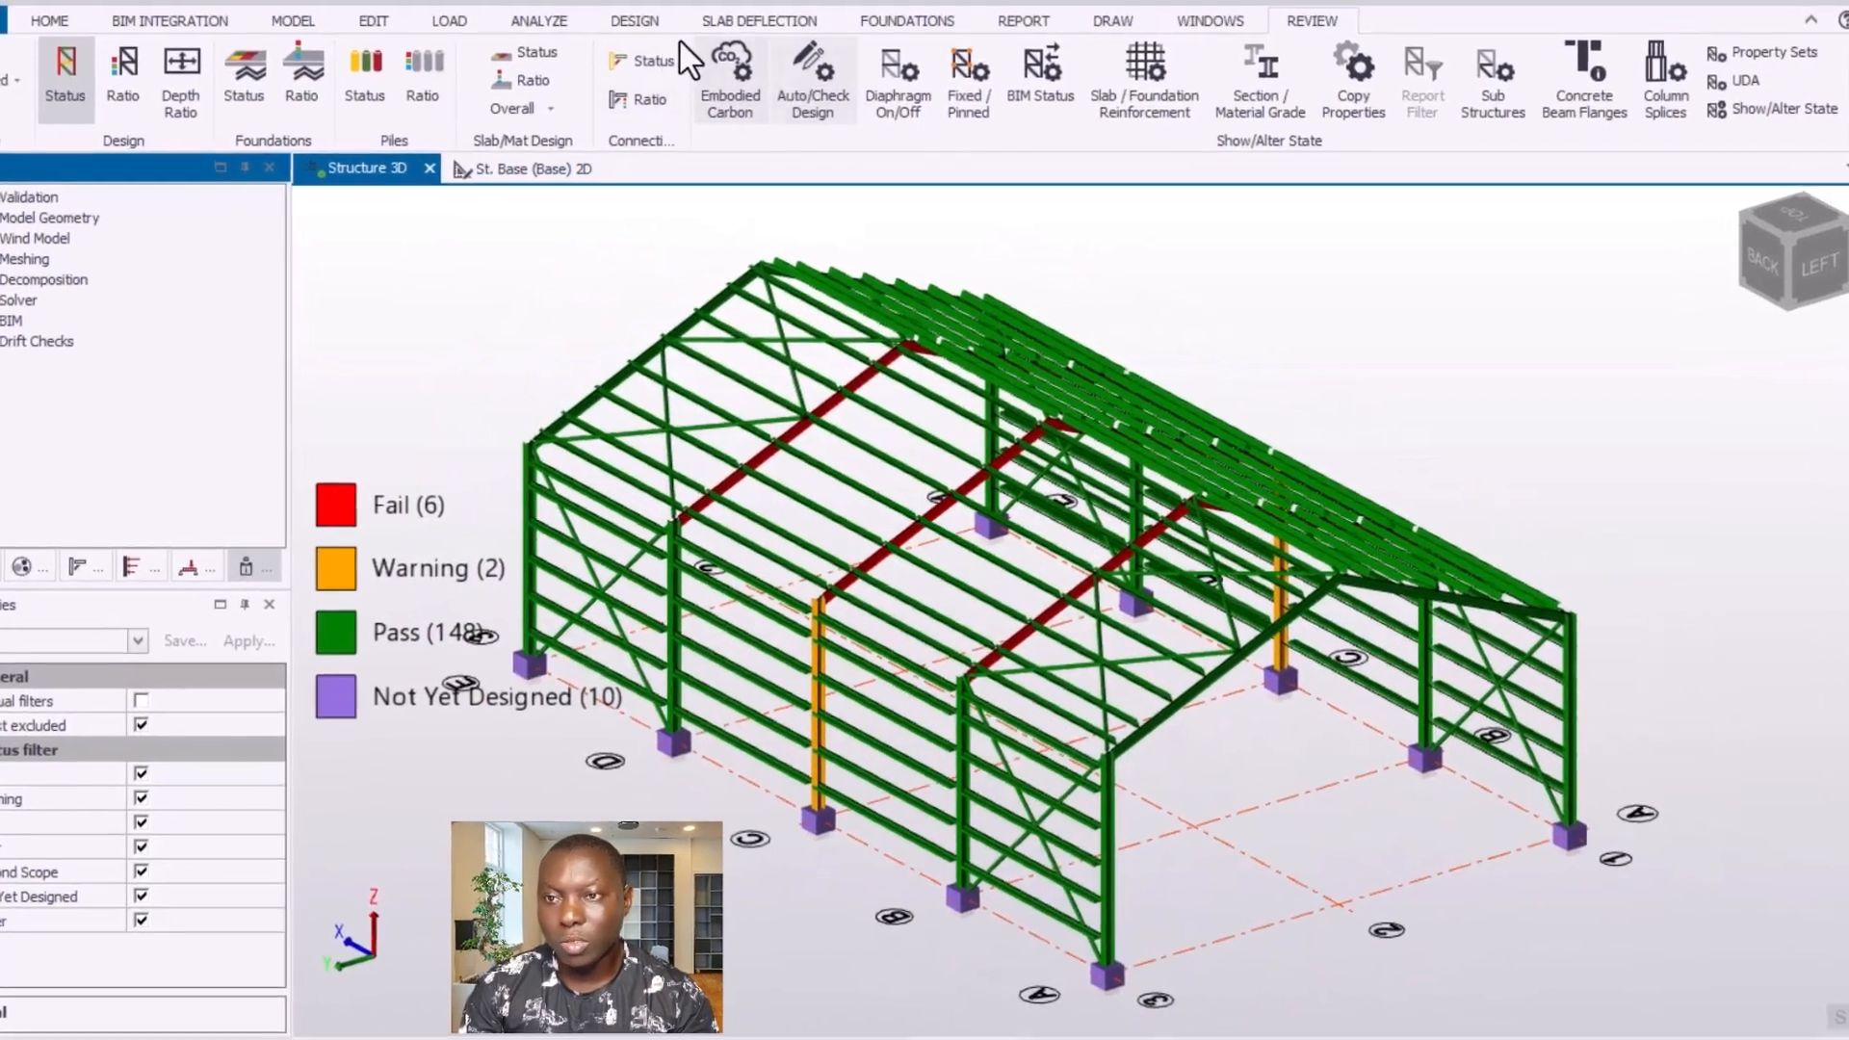
- Run Design All (Static) for the whole structure and open the list of displayed load combinations
click(640, 31)
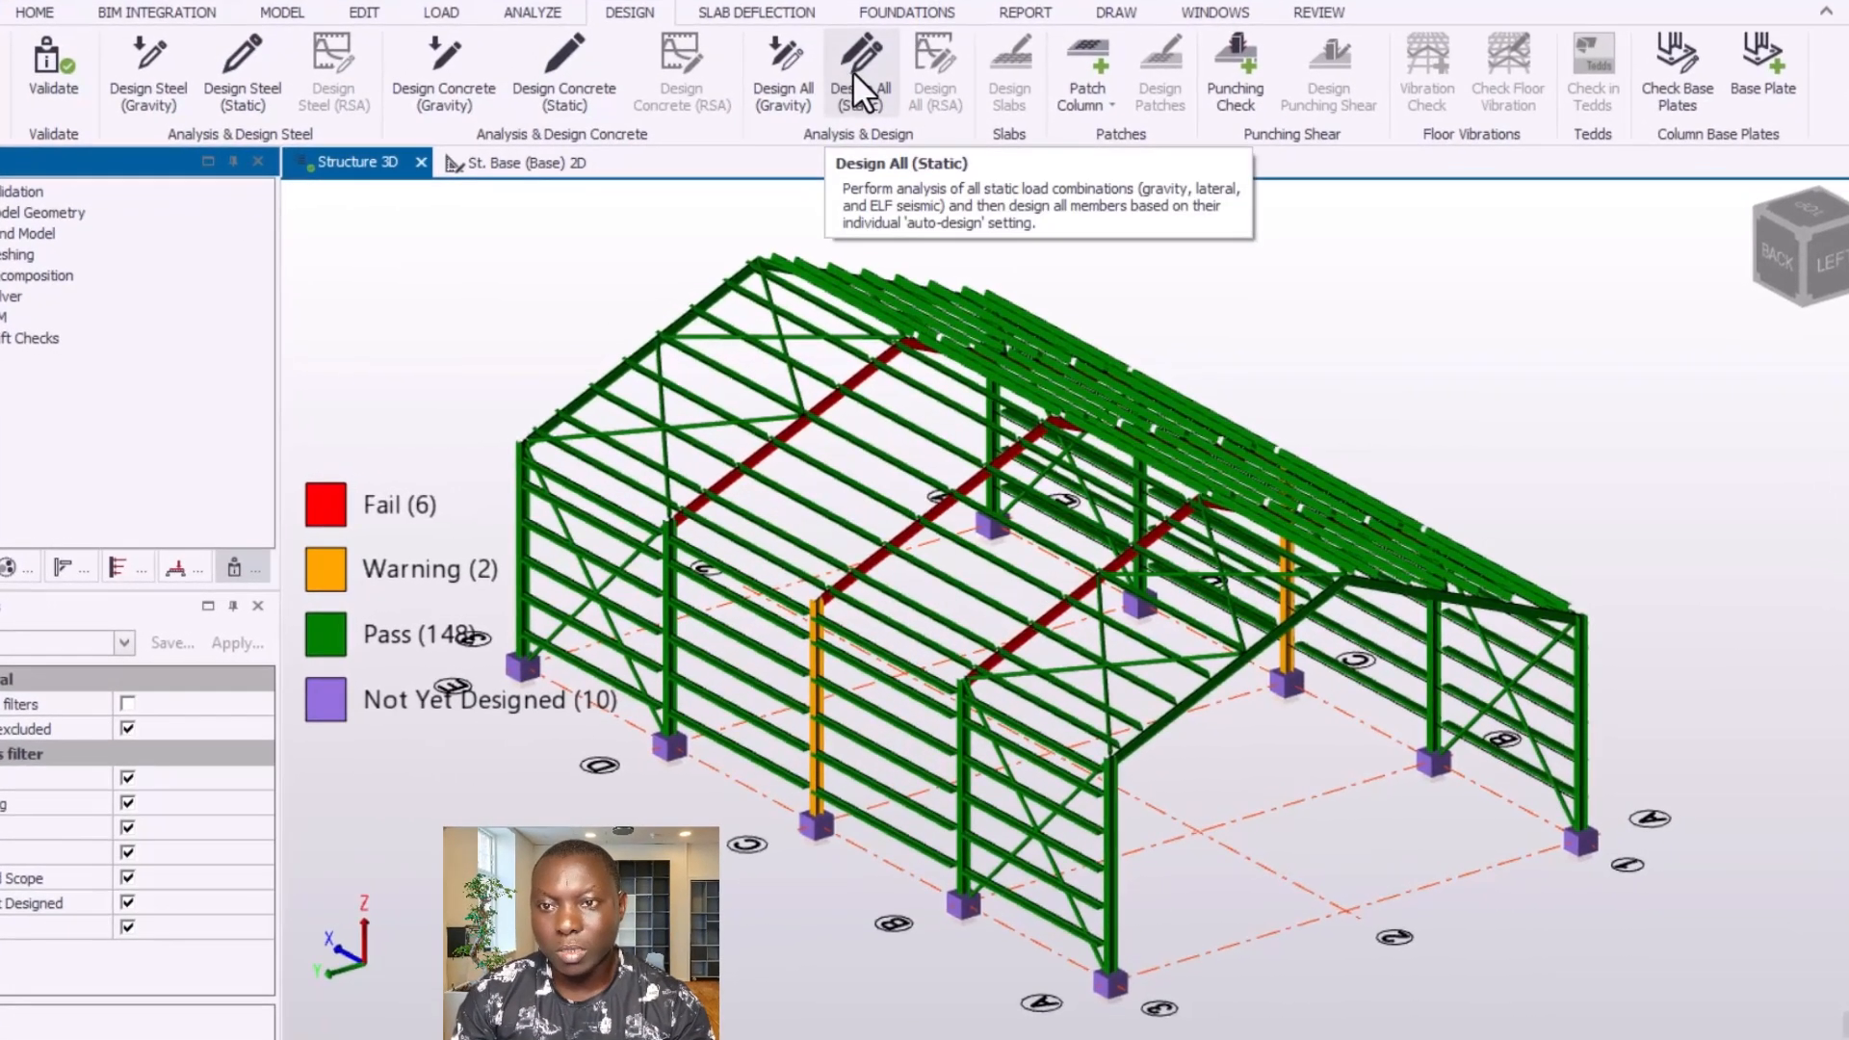
click(852, 72)
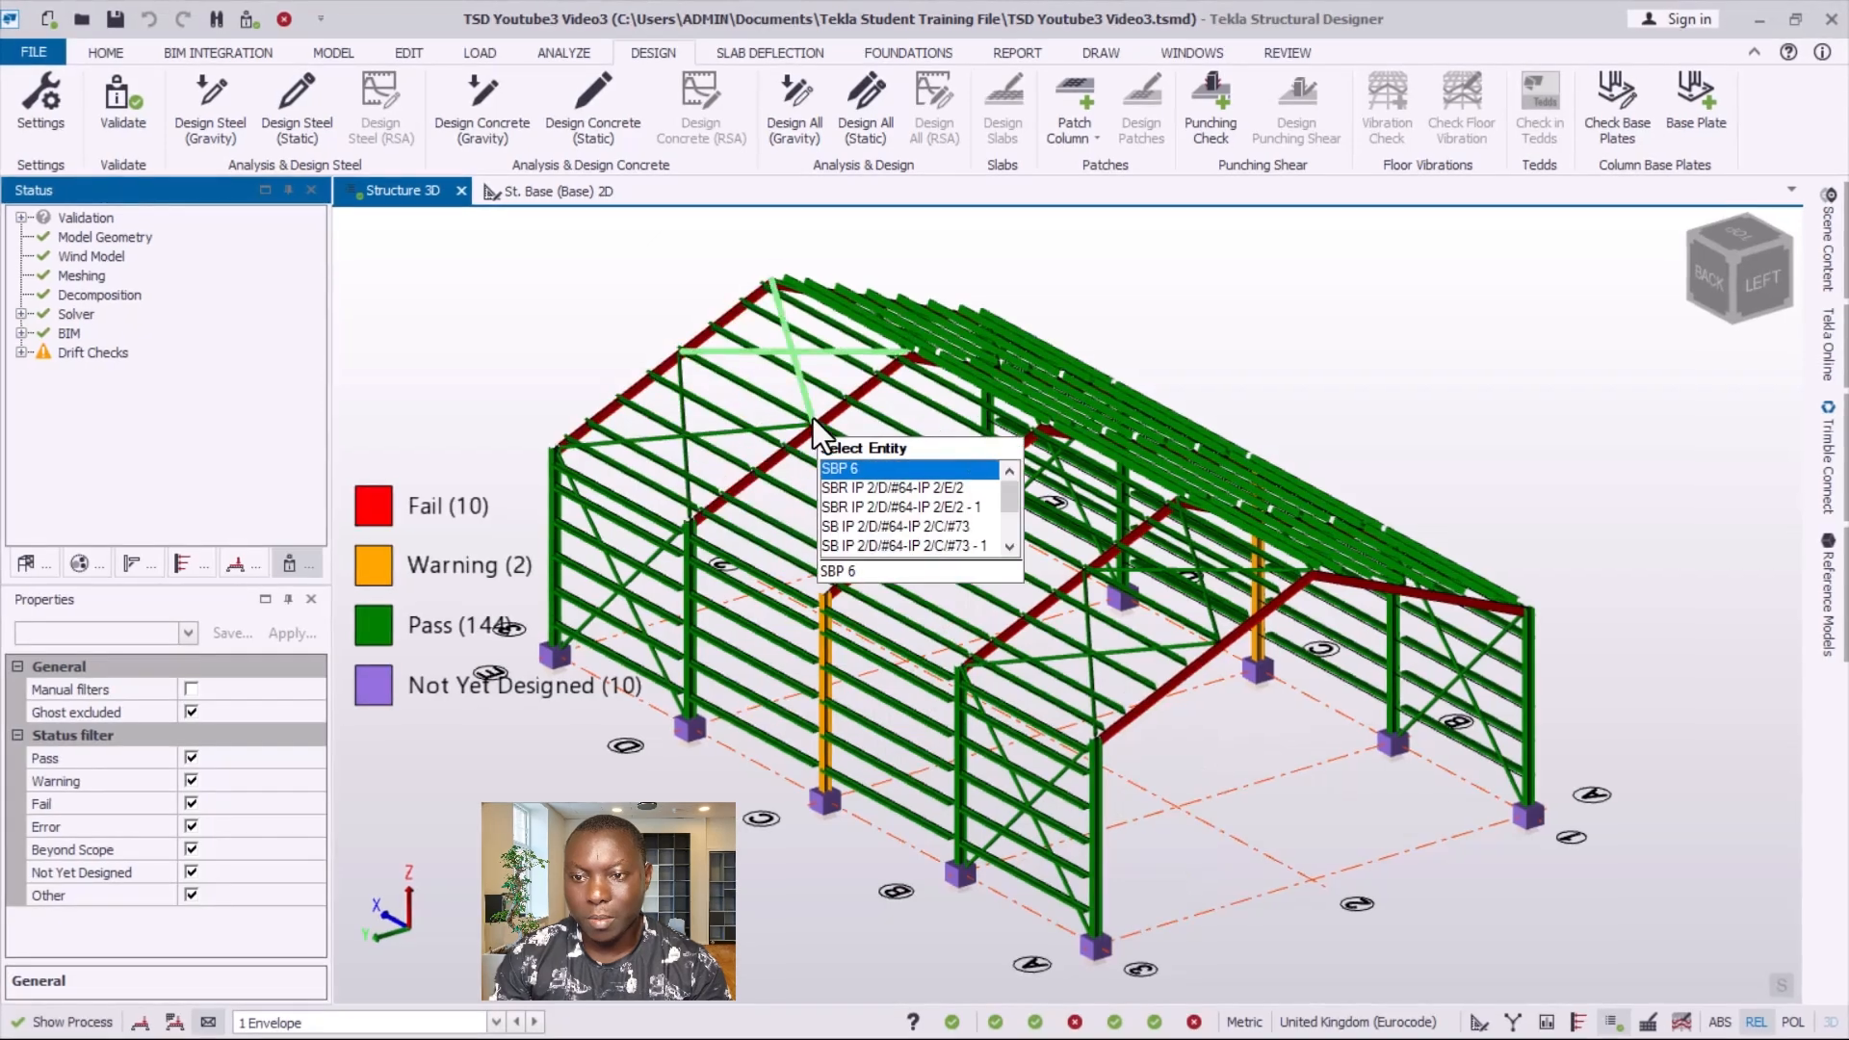
click(241, 1023)
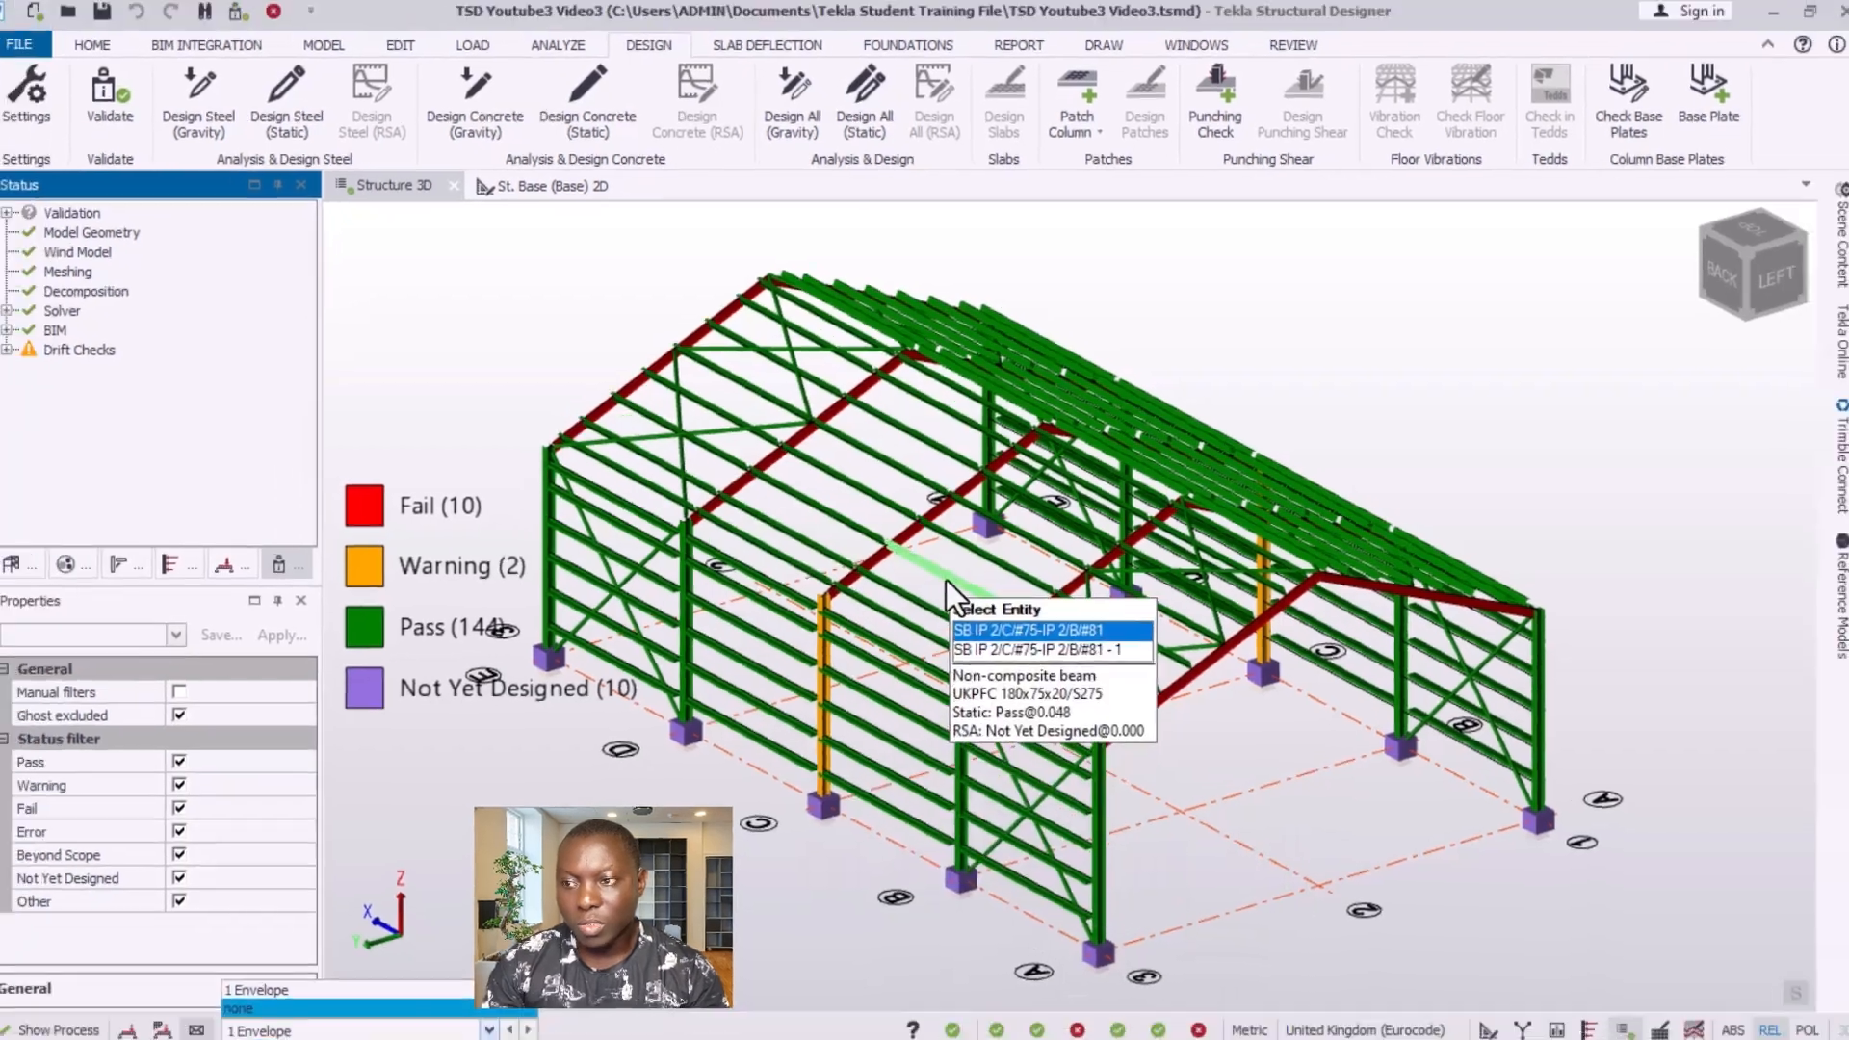
- Examine the static design status of the rafters, columns and side rails, checking members' sections and utilisation ratios
scroll(1194, 675, up, 5)
scroll(1155, 674, down, 4)
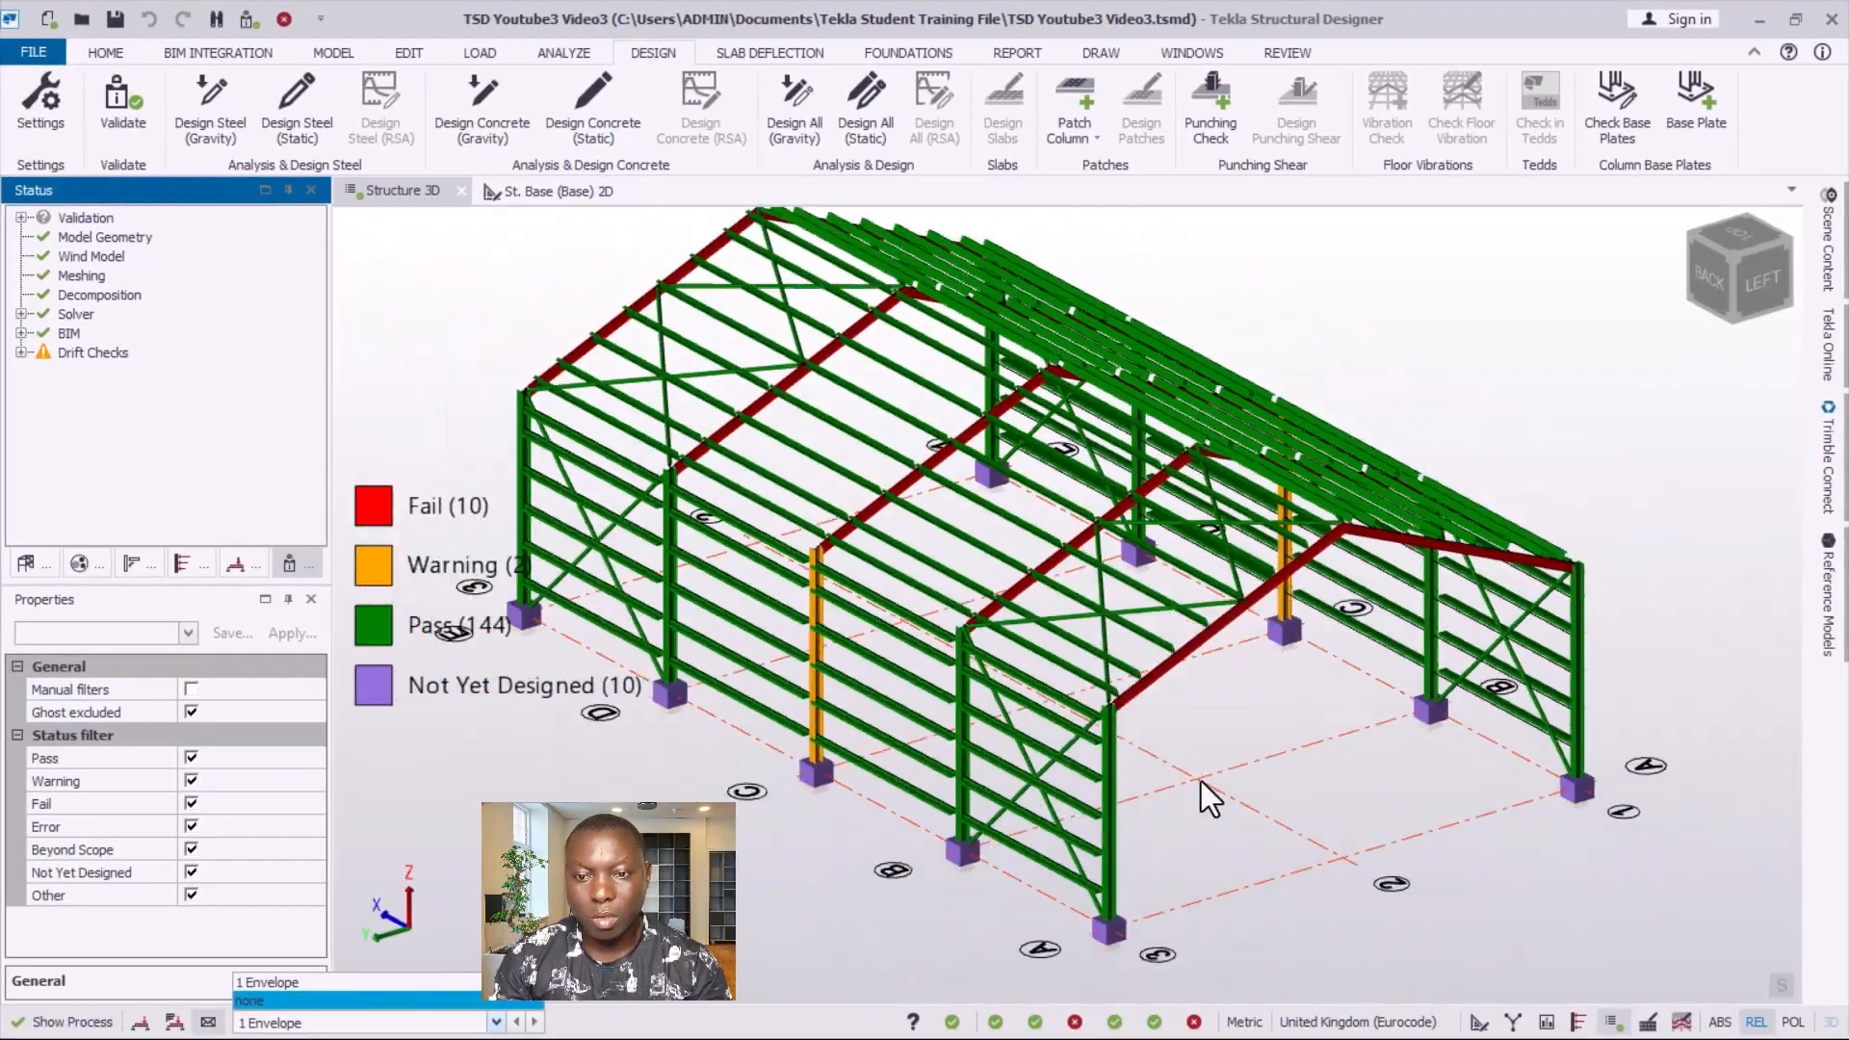
scroll(1190, 732, up, 3)
scroll(1136, 703, down, 3)
mouse_move(1158, 745)
right_down()
mouse_move(1057, 655)
mouse_move(901, 681)
mouse_move(862, 755)
mouse_move(1123, 751)
right_up()
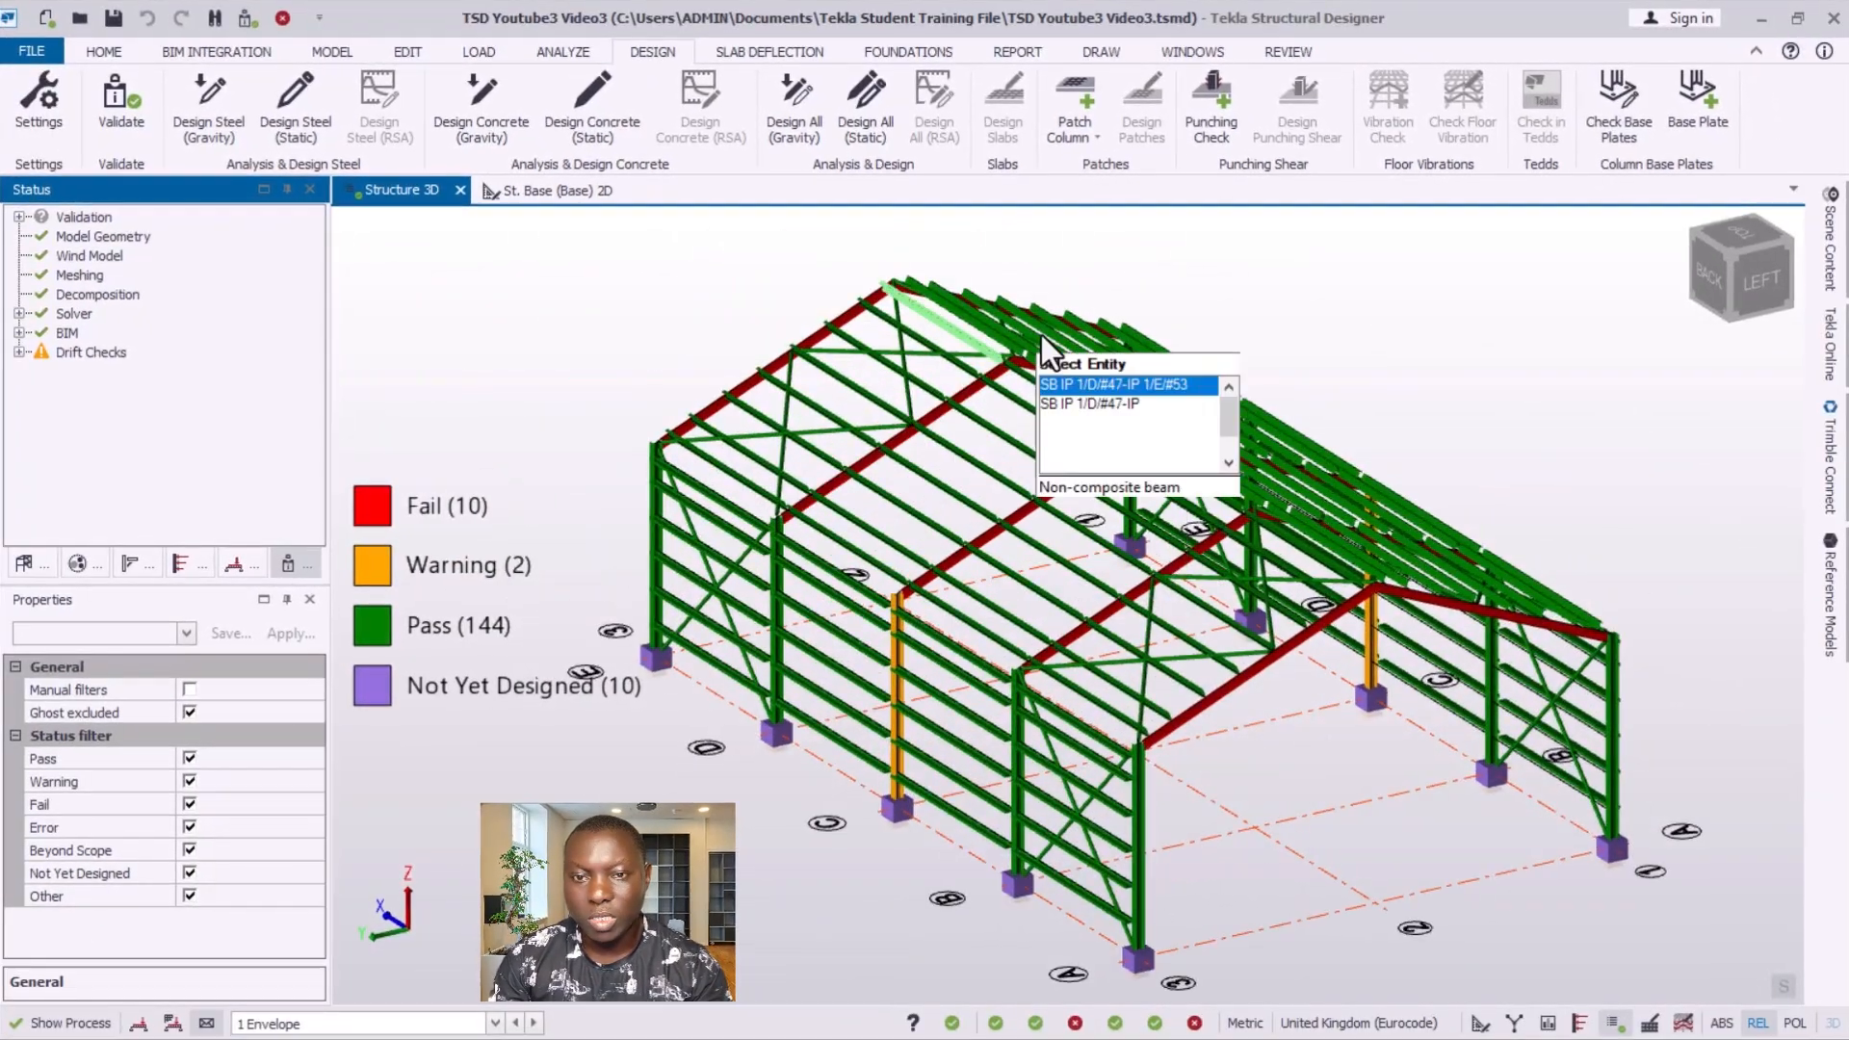
scroll(1204, 481, up, 3)
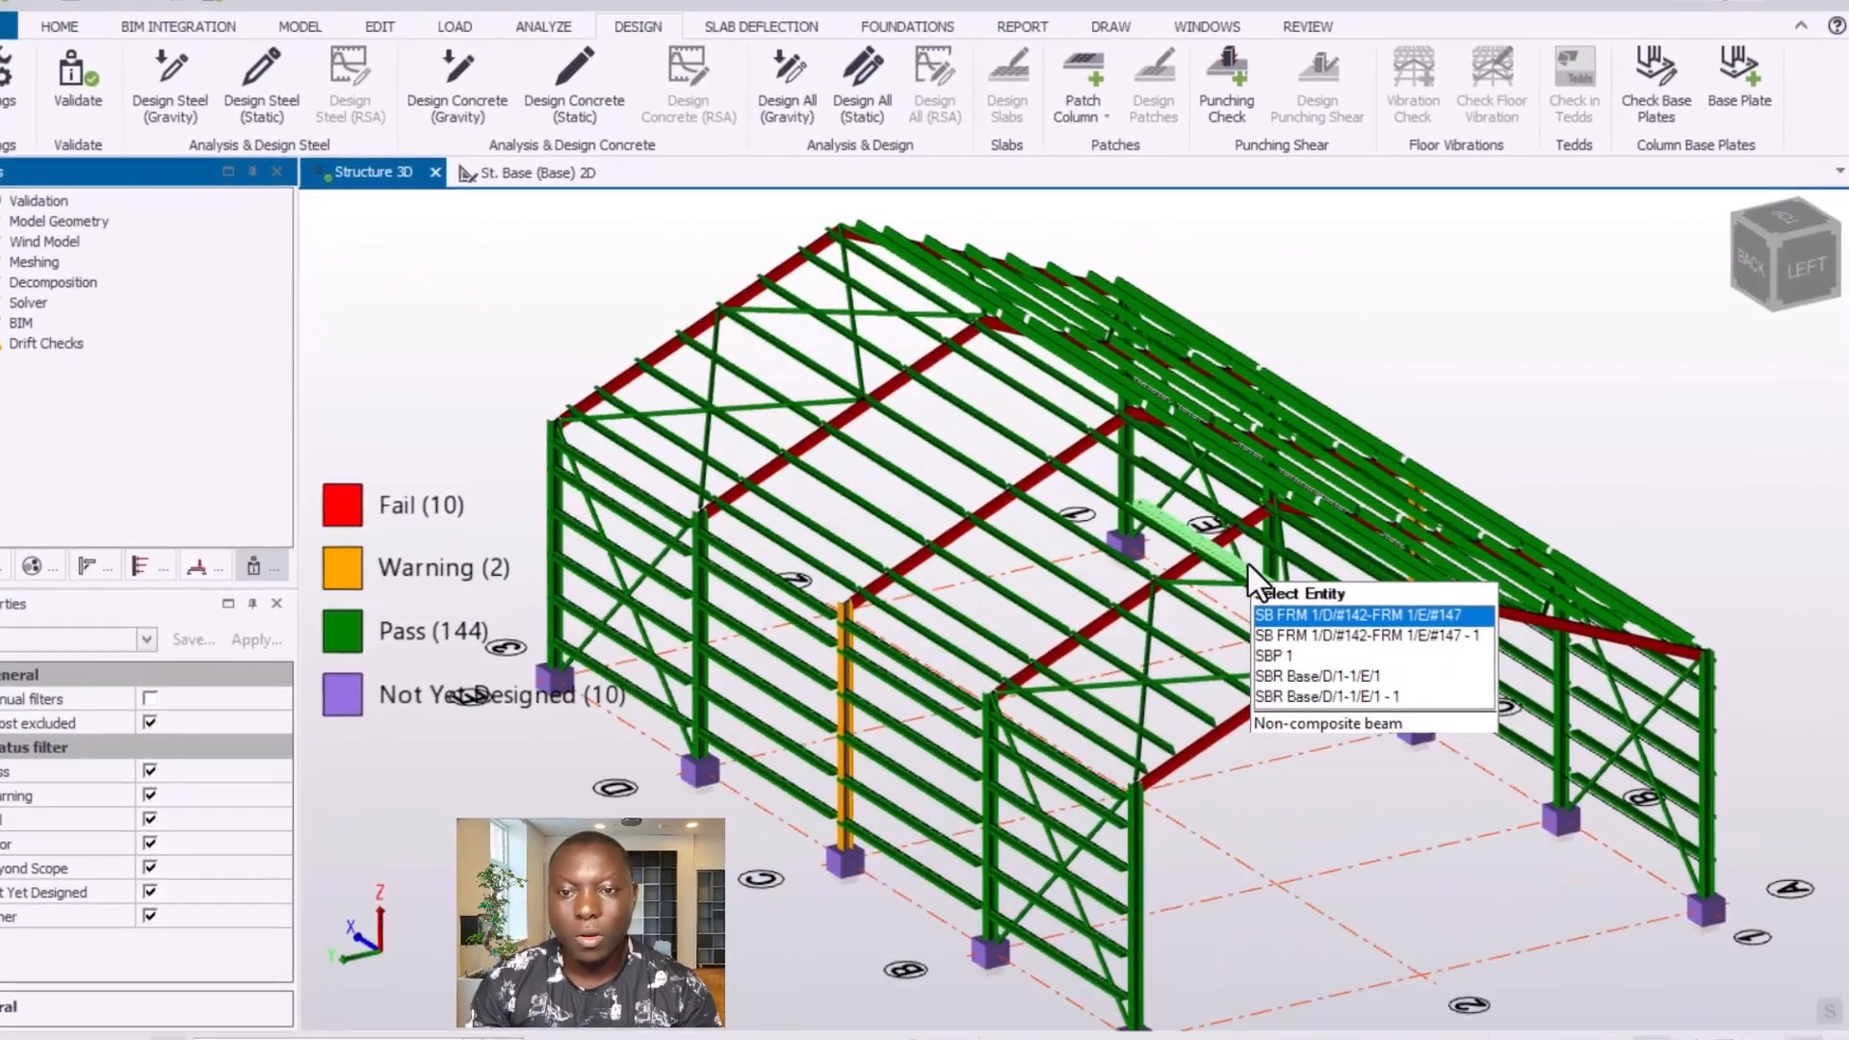
scroll(1140, 701, up, 3)
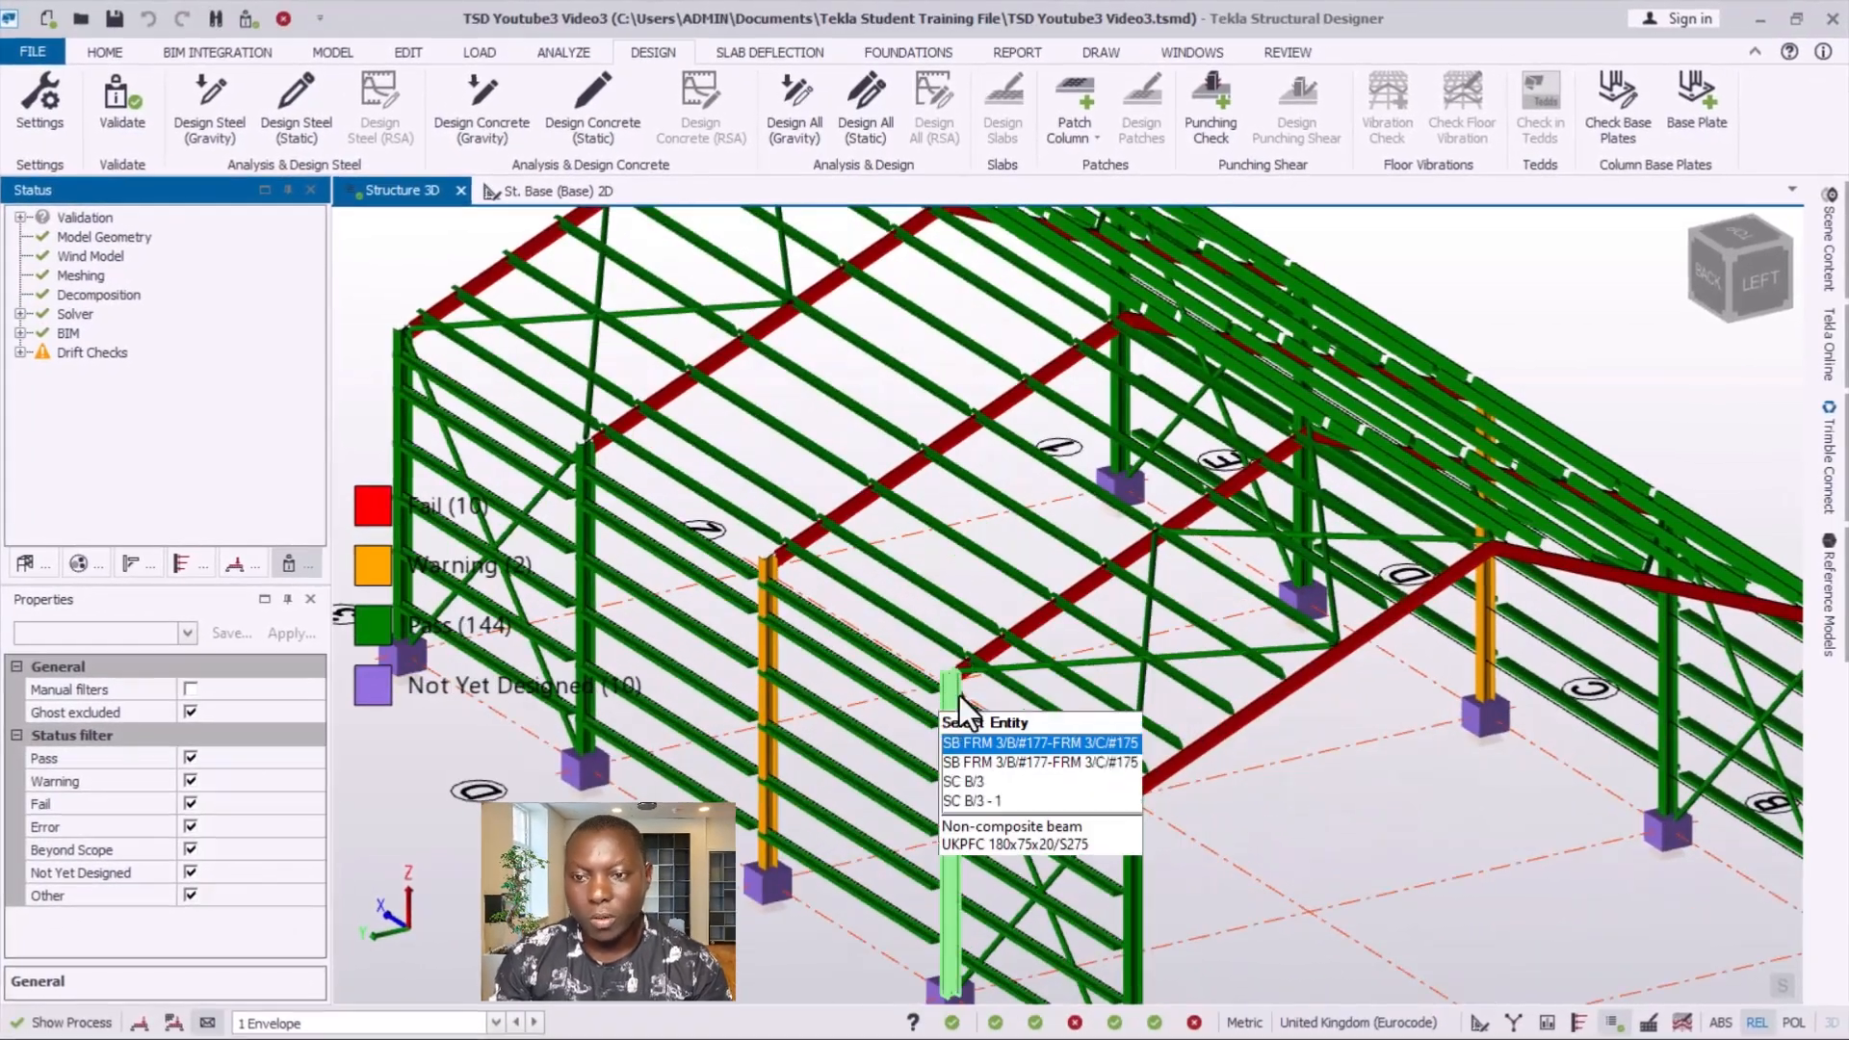
scroll(963, 695, down, 5)
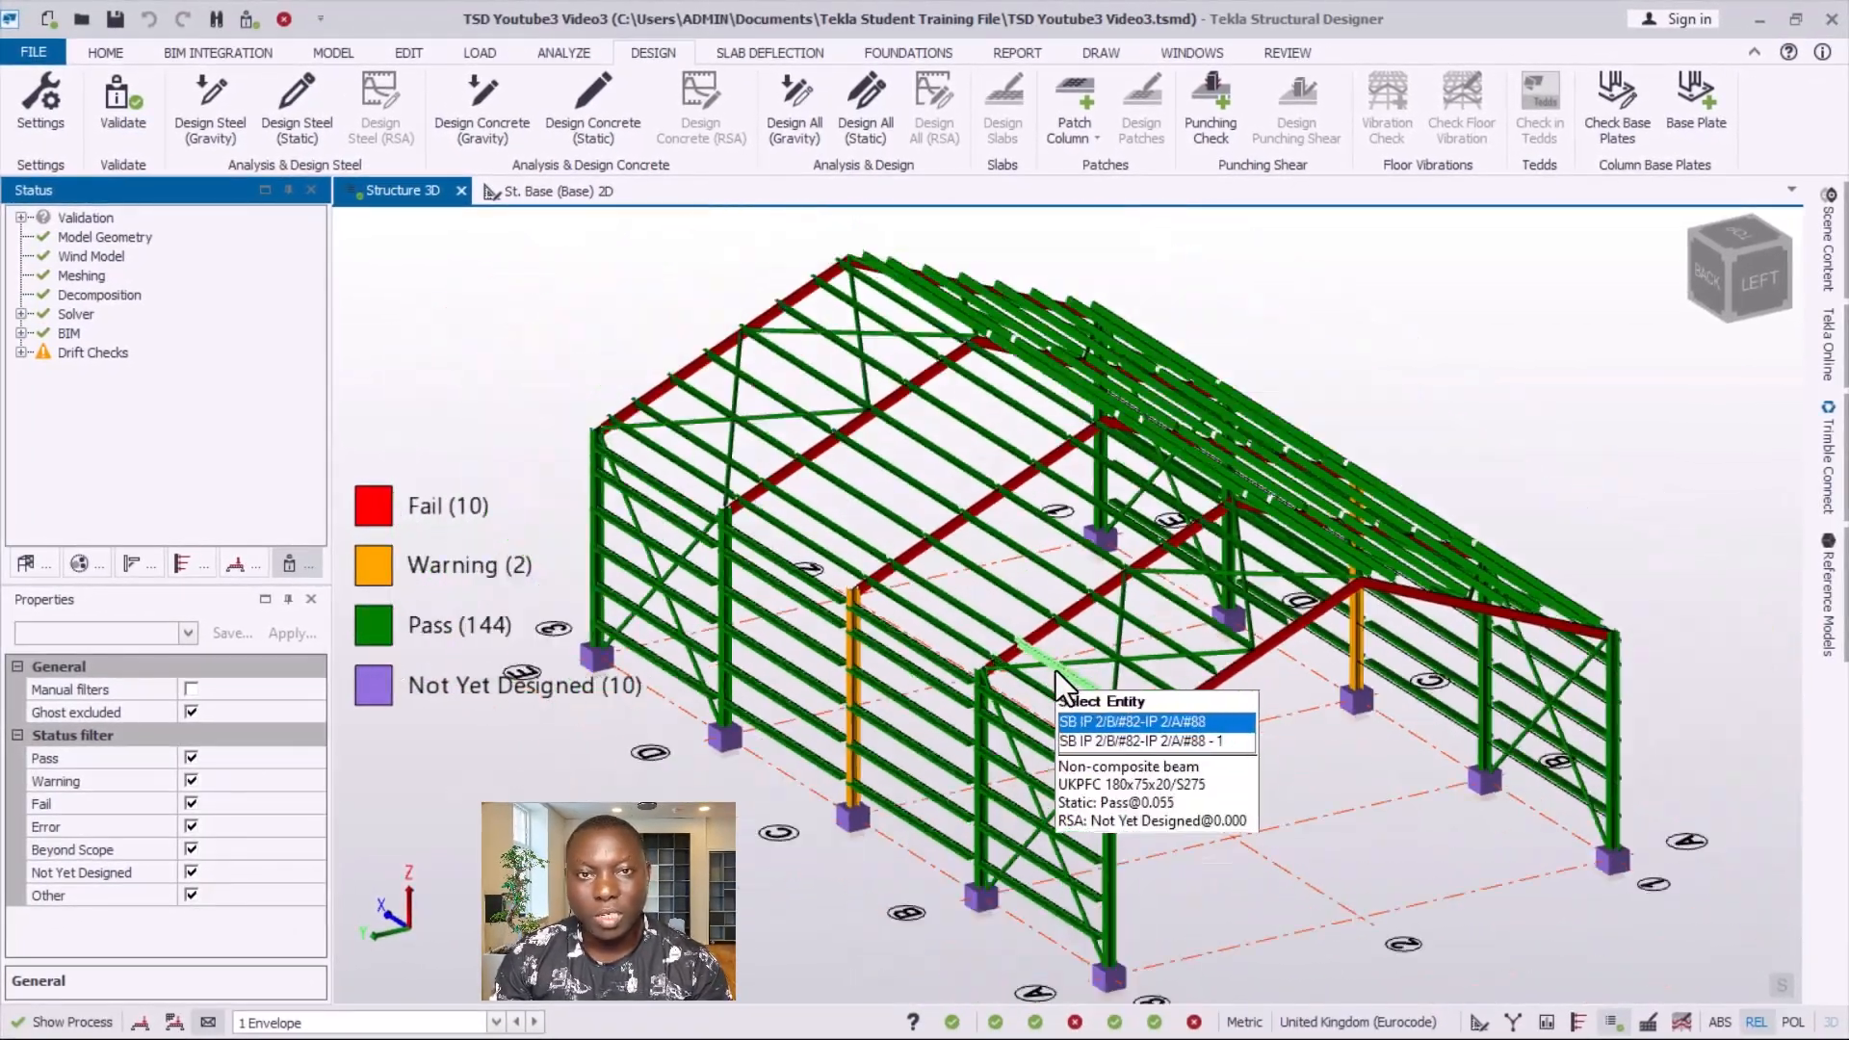
scroll(1142, 674, down, 2)
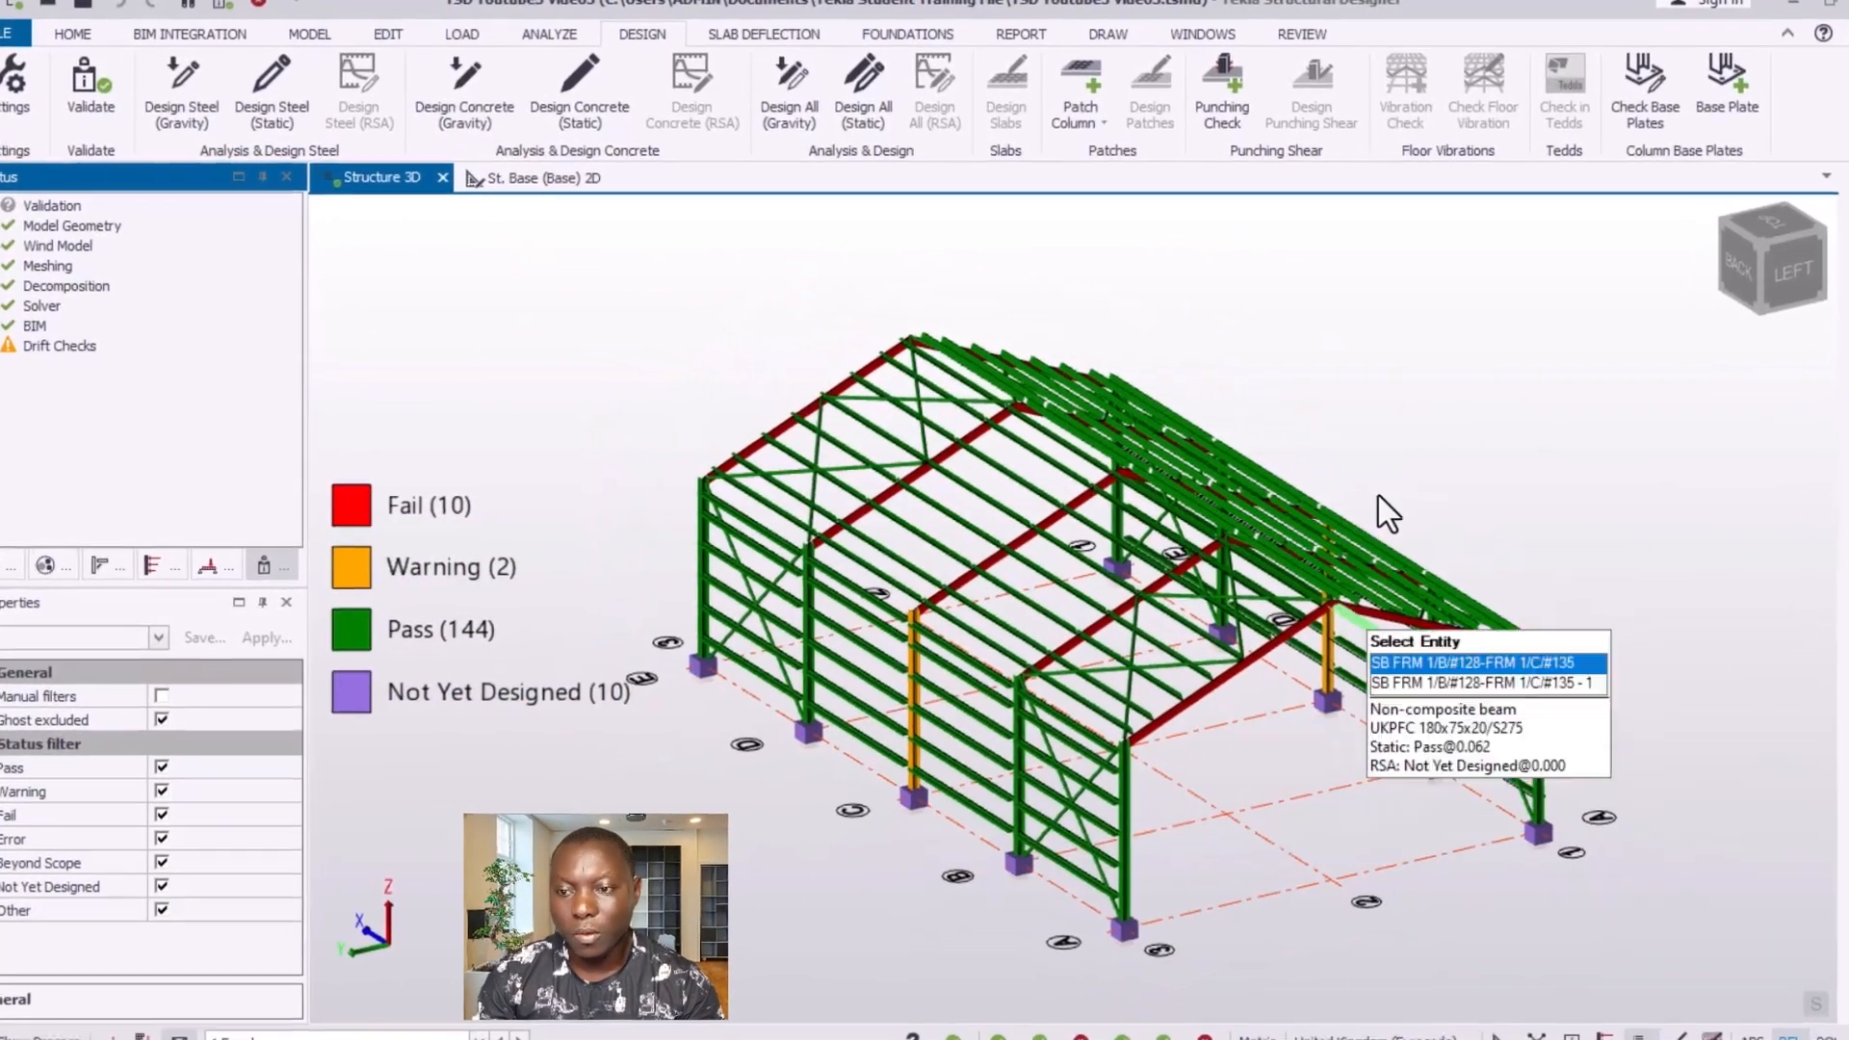
scroll(1072, 836, up, 2)
scroll(1165, 801, down, 1)
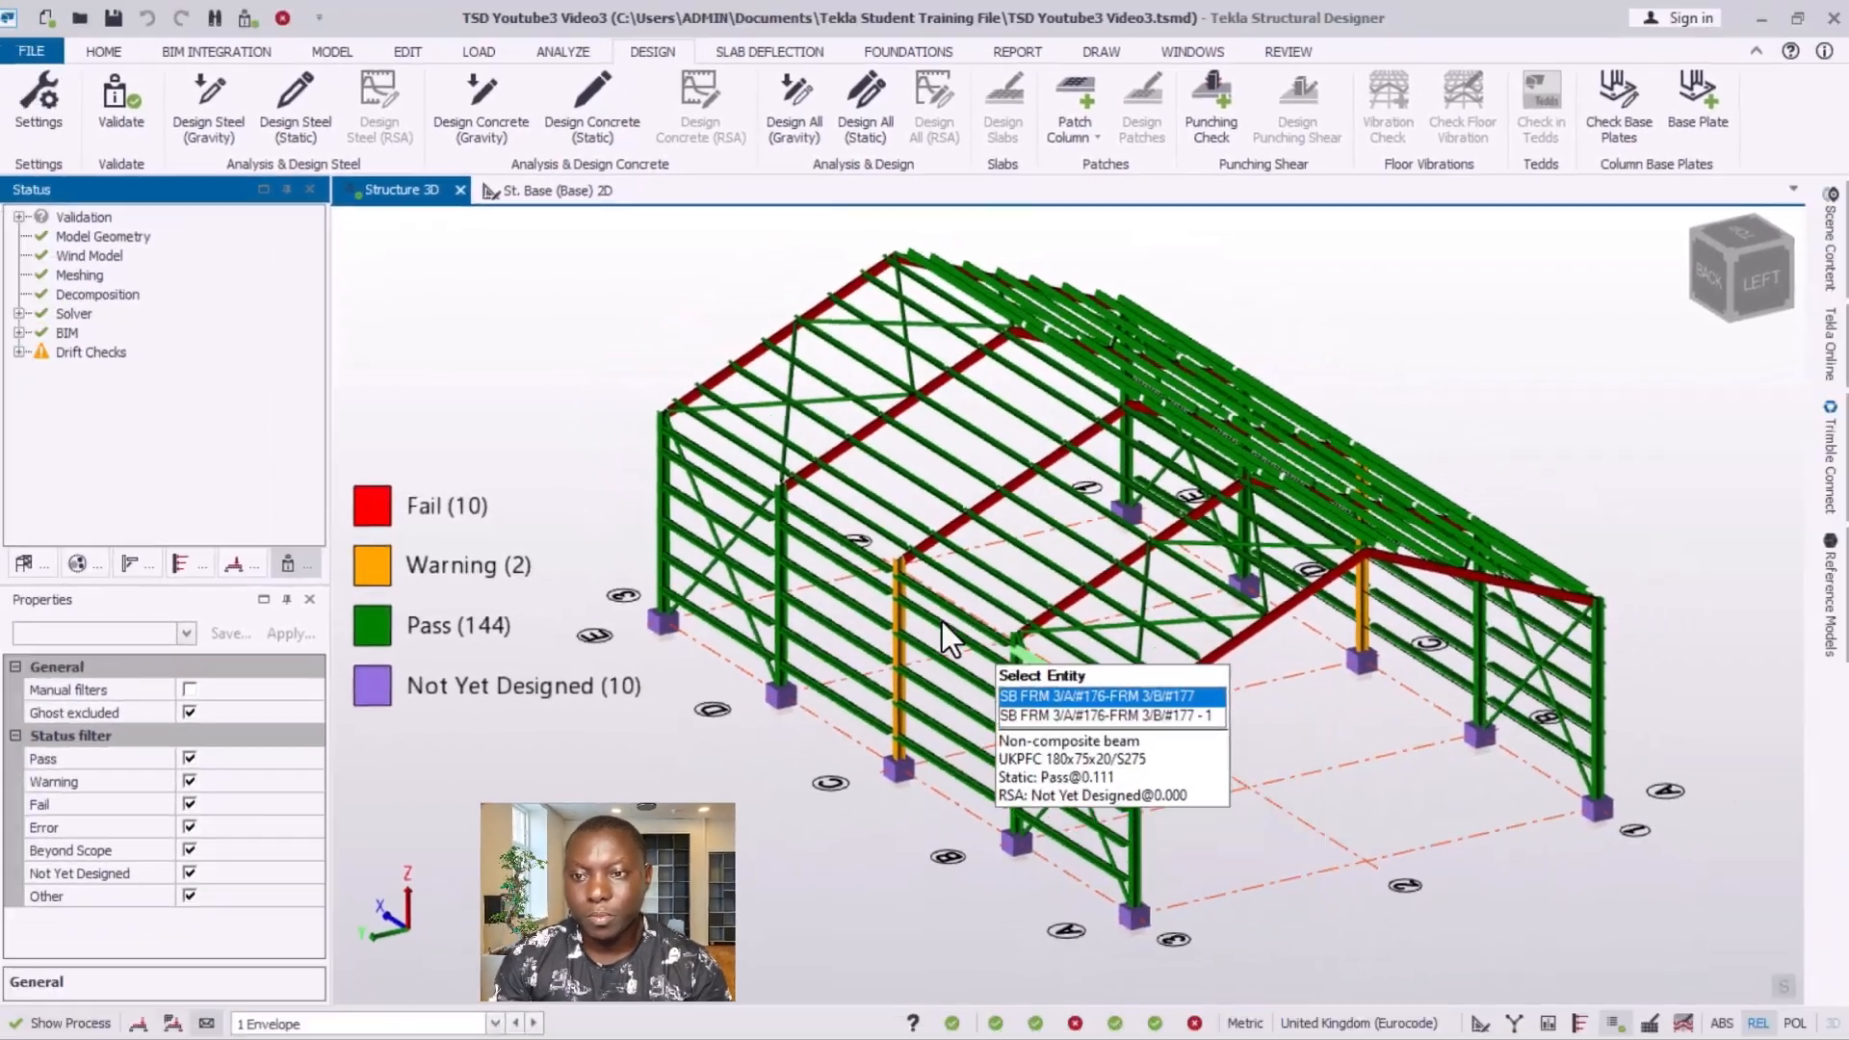
scroll(1255, 733, up, 2)
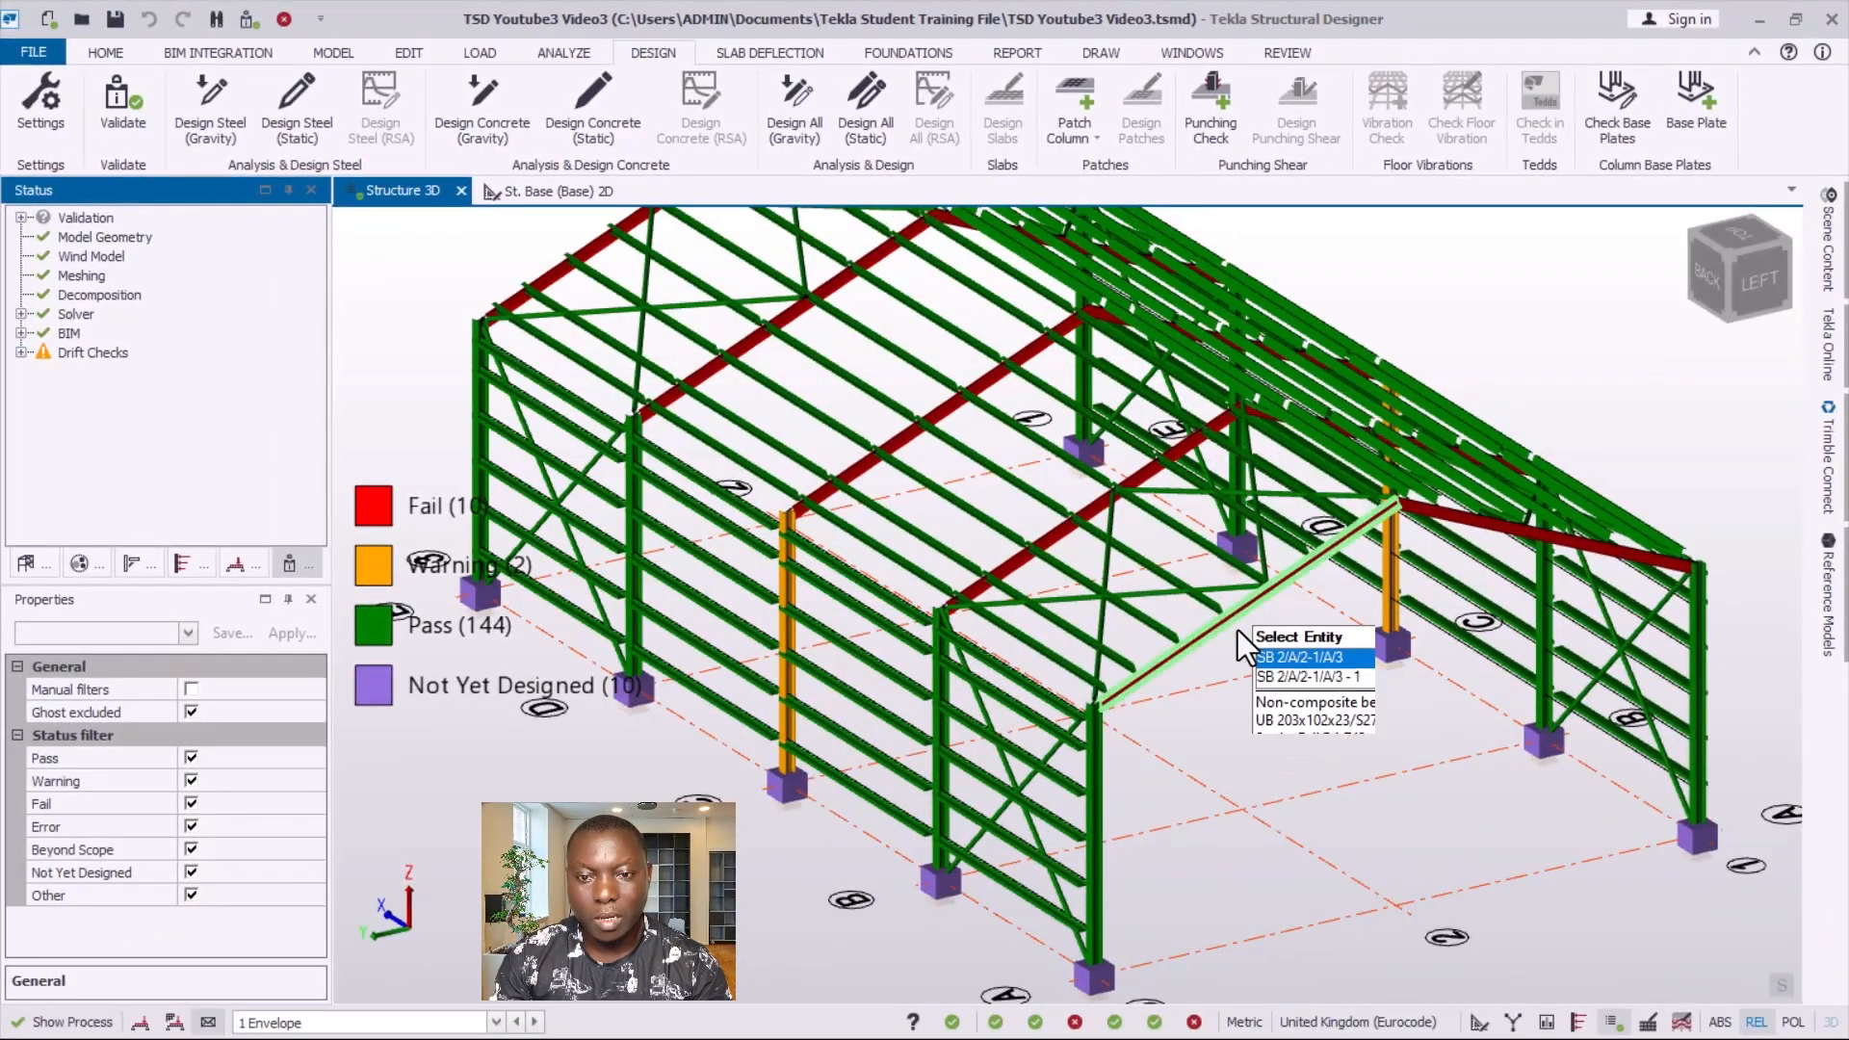
- Run a static check on the gable rafter SB 2/A/2-1/A/3 and review its results summary for failing design conditions
click(1240, 628)
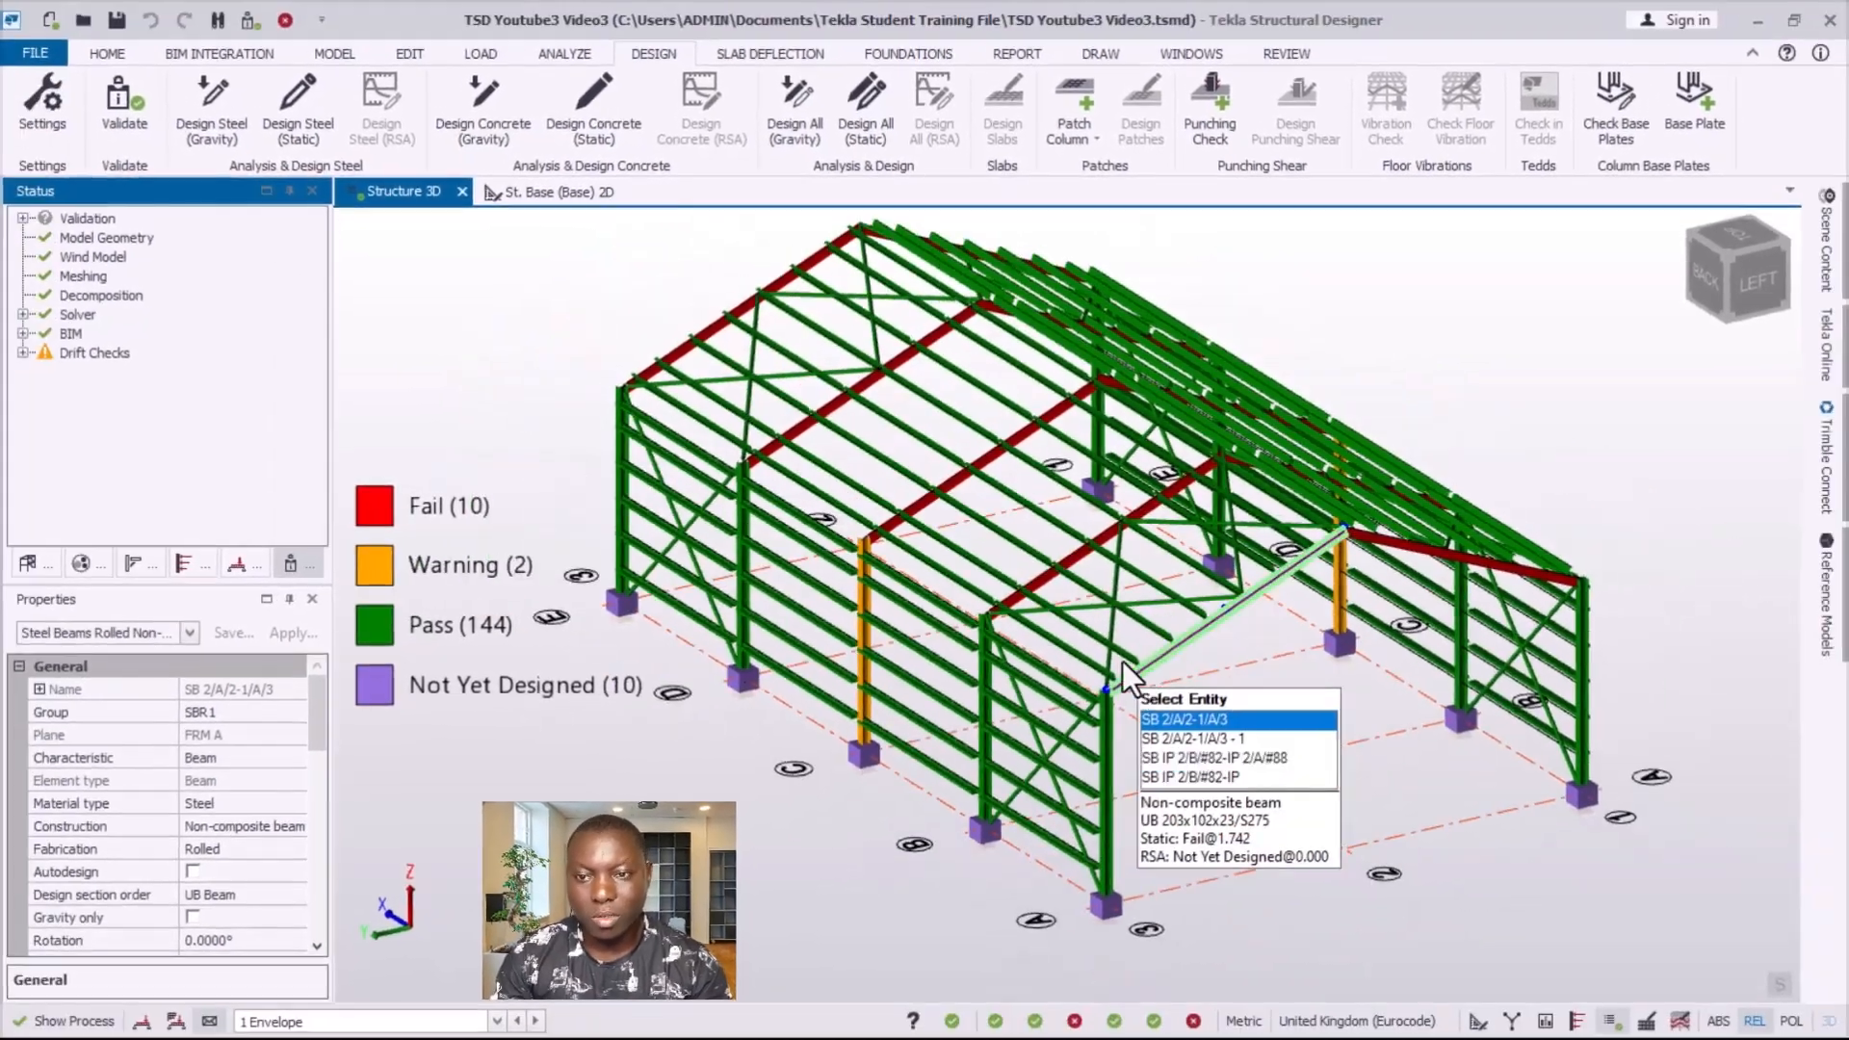
scroll(1123, 660, down, 1)
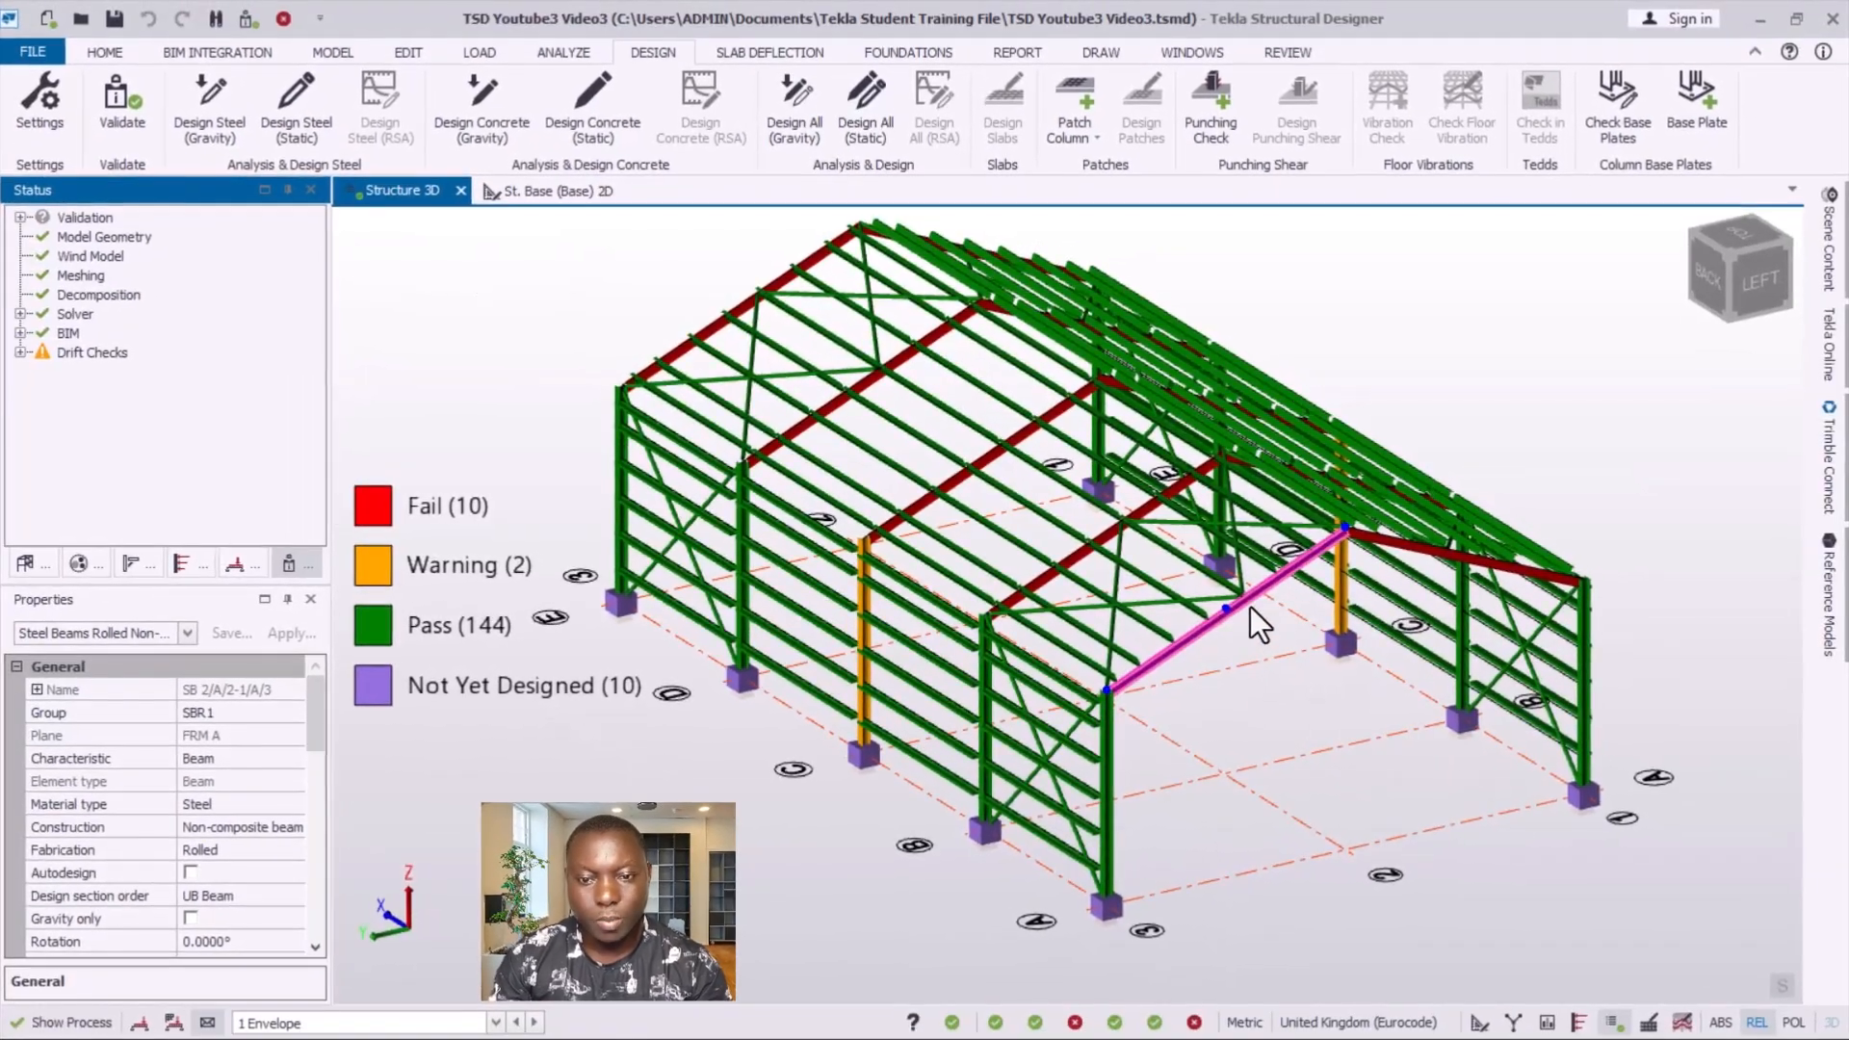
scroll(1274, 614, up, 1)
click(1249, 611)
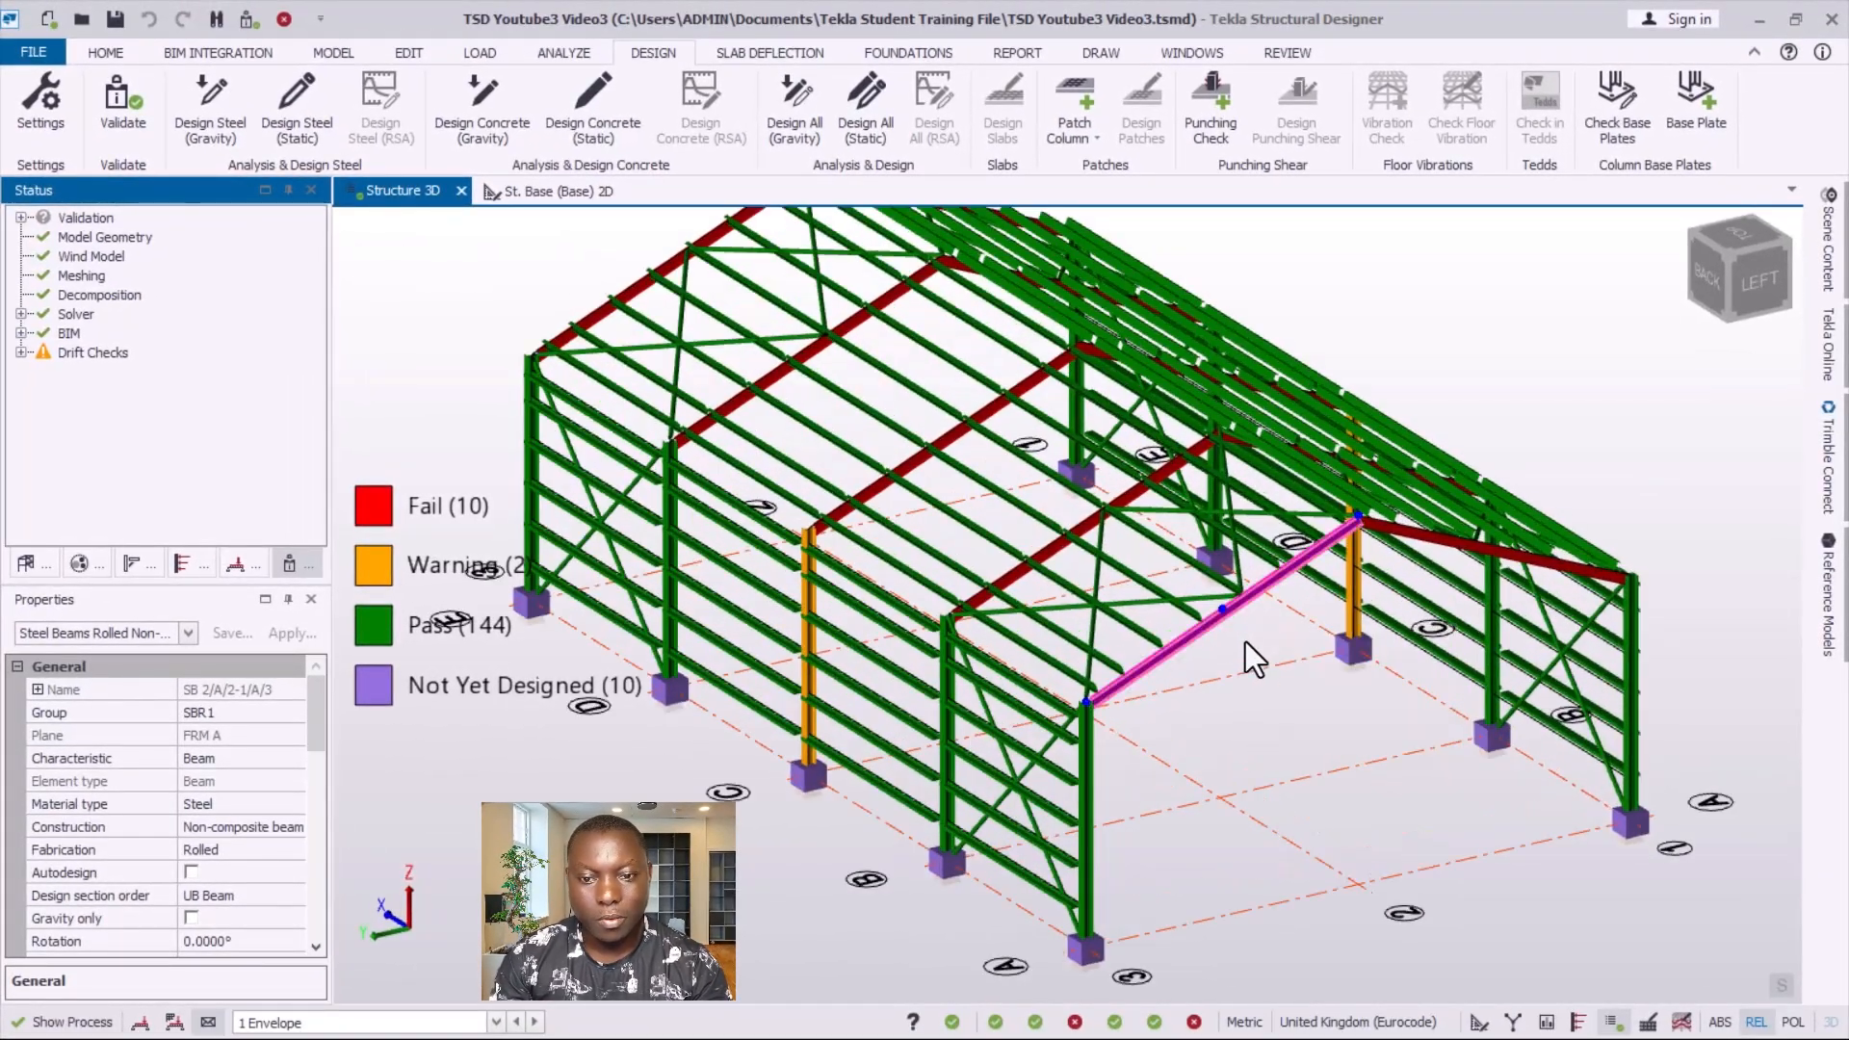
right_click(1244, 640)
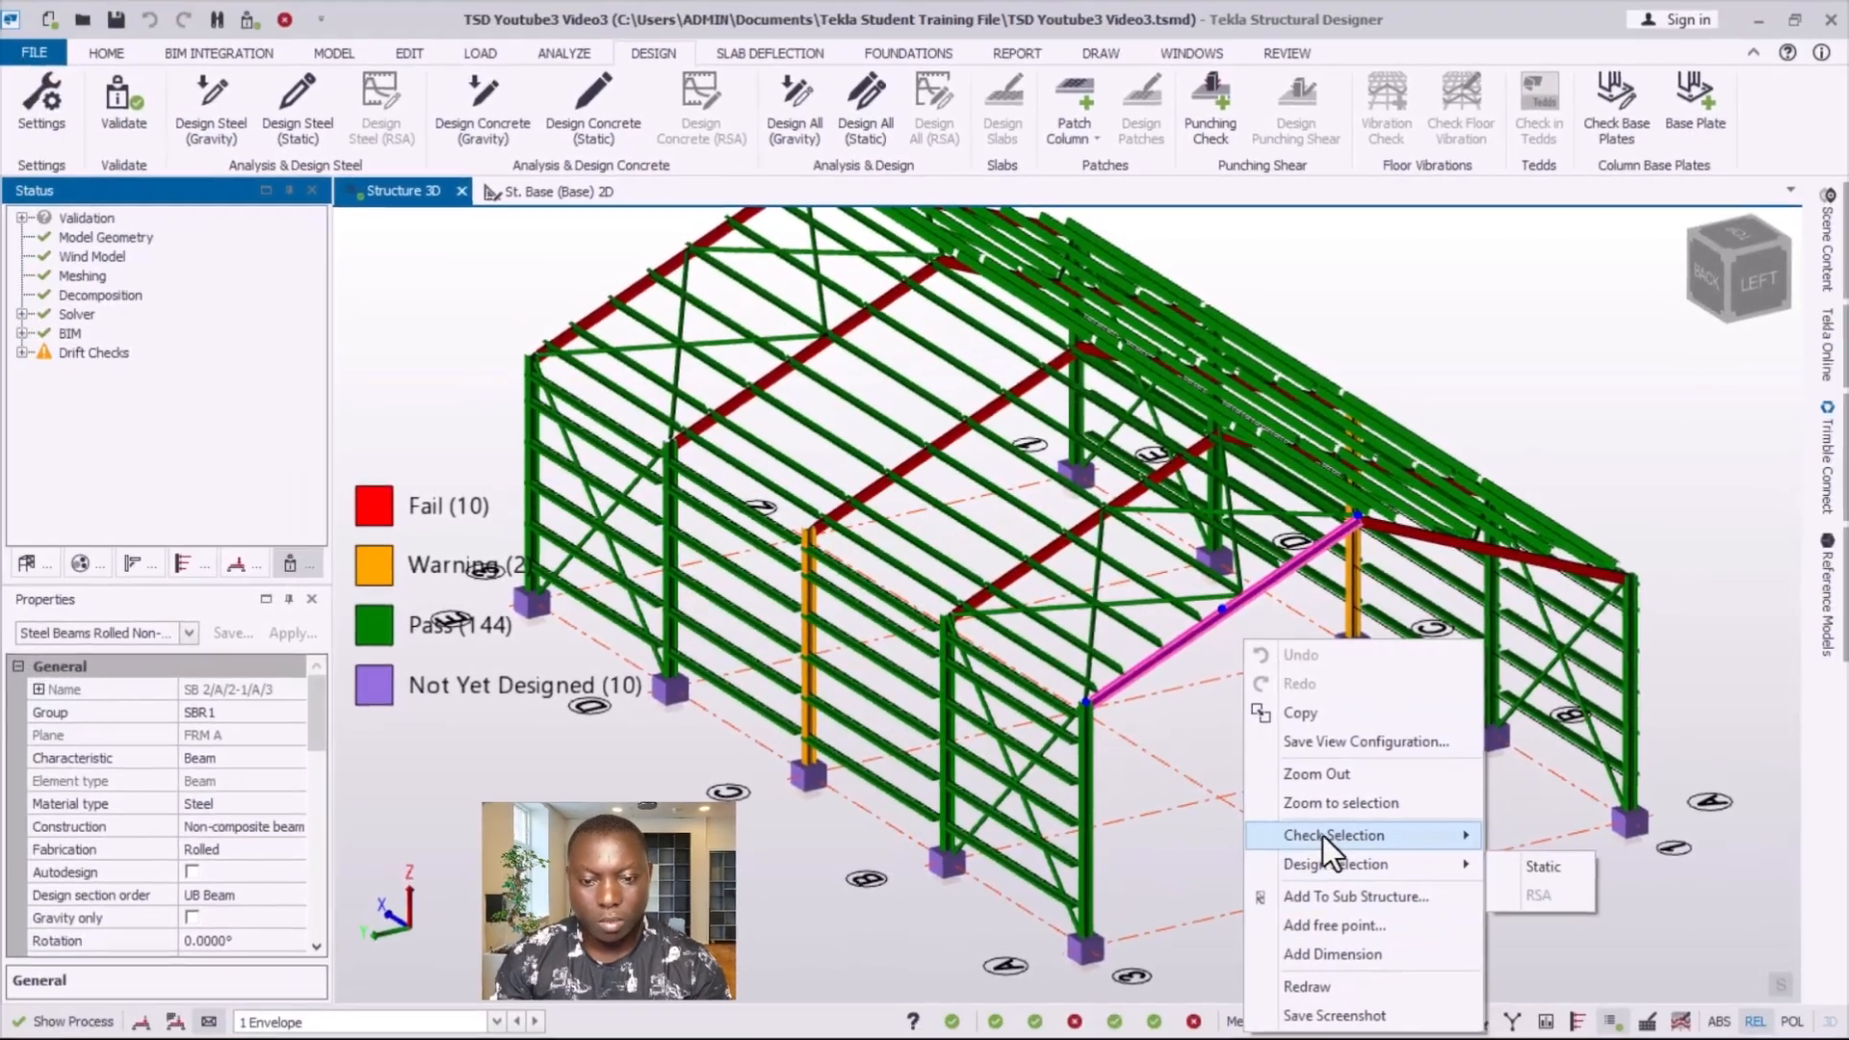
mouse_move(1334, 869)
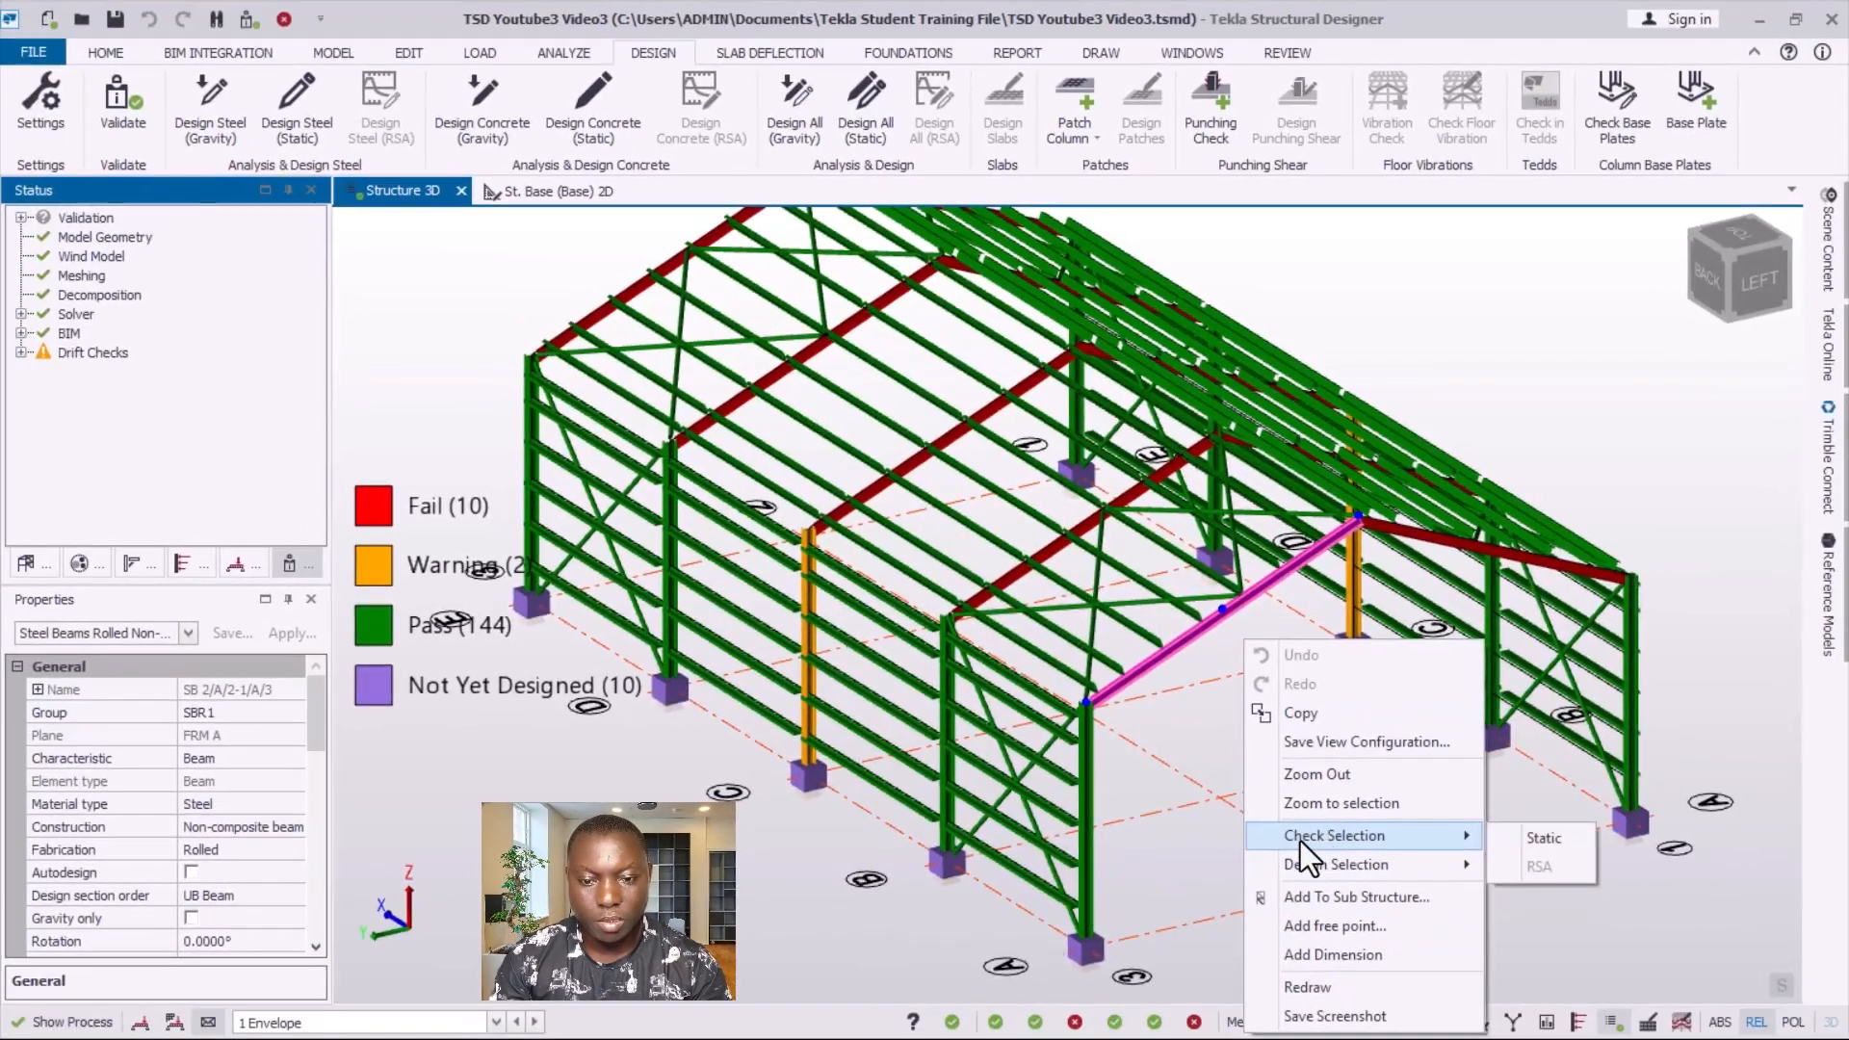
click(1542, 840)
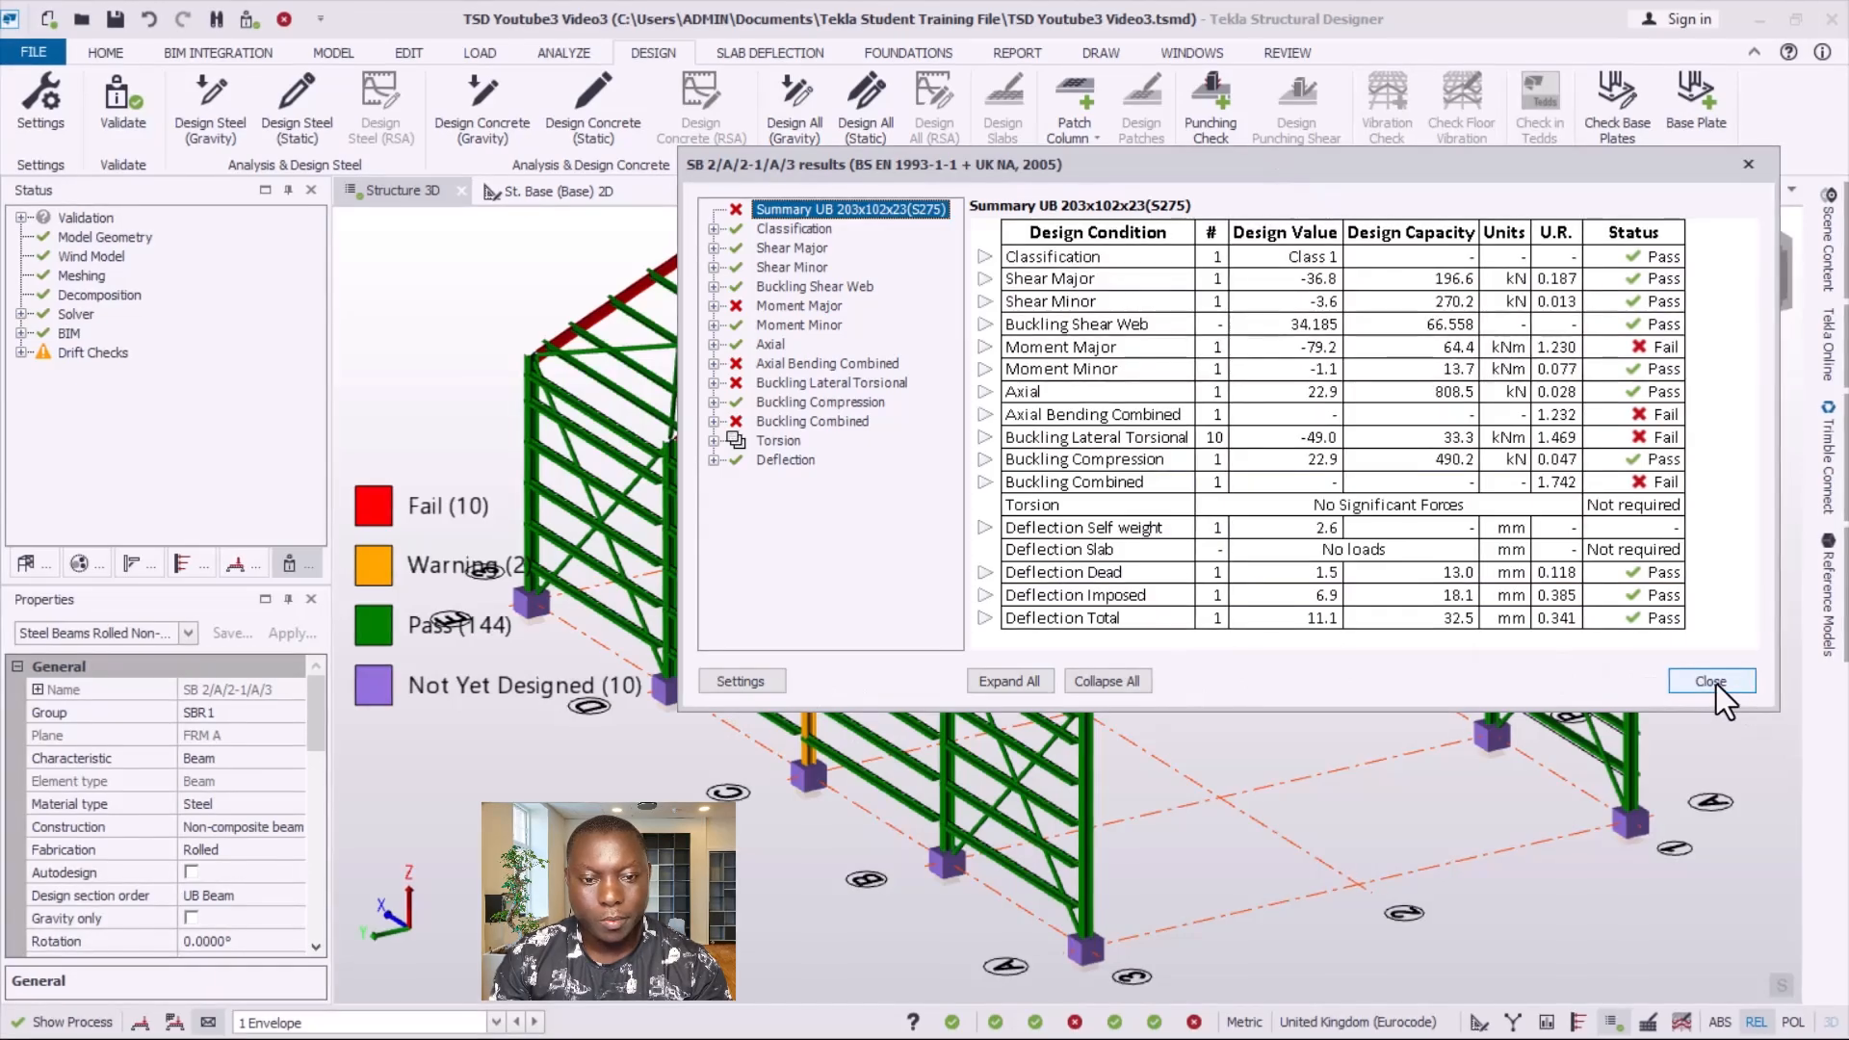
click(1710, 681)
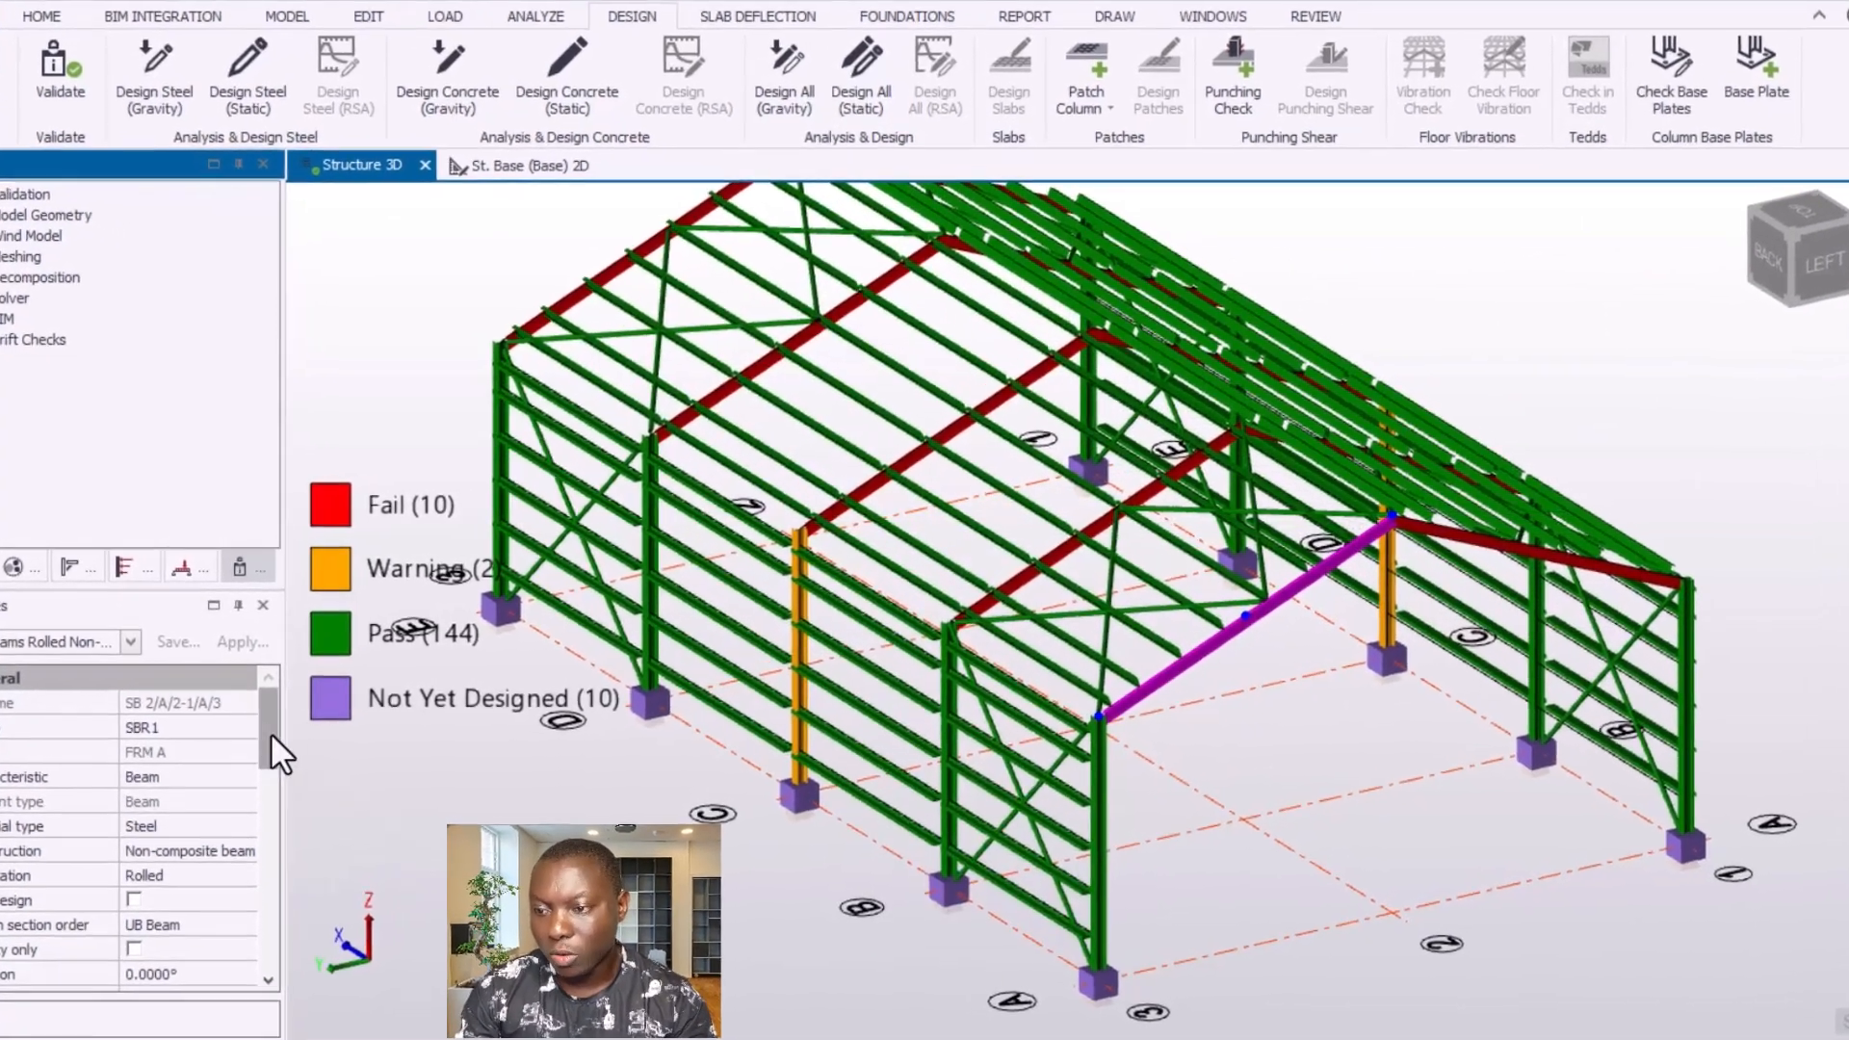
- Run a static Design Selection on the gable rafter SB 2/A/2-1/A/3 and review its results summary
drag(270, 734, 291, 772)
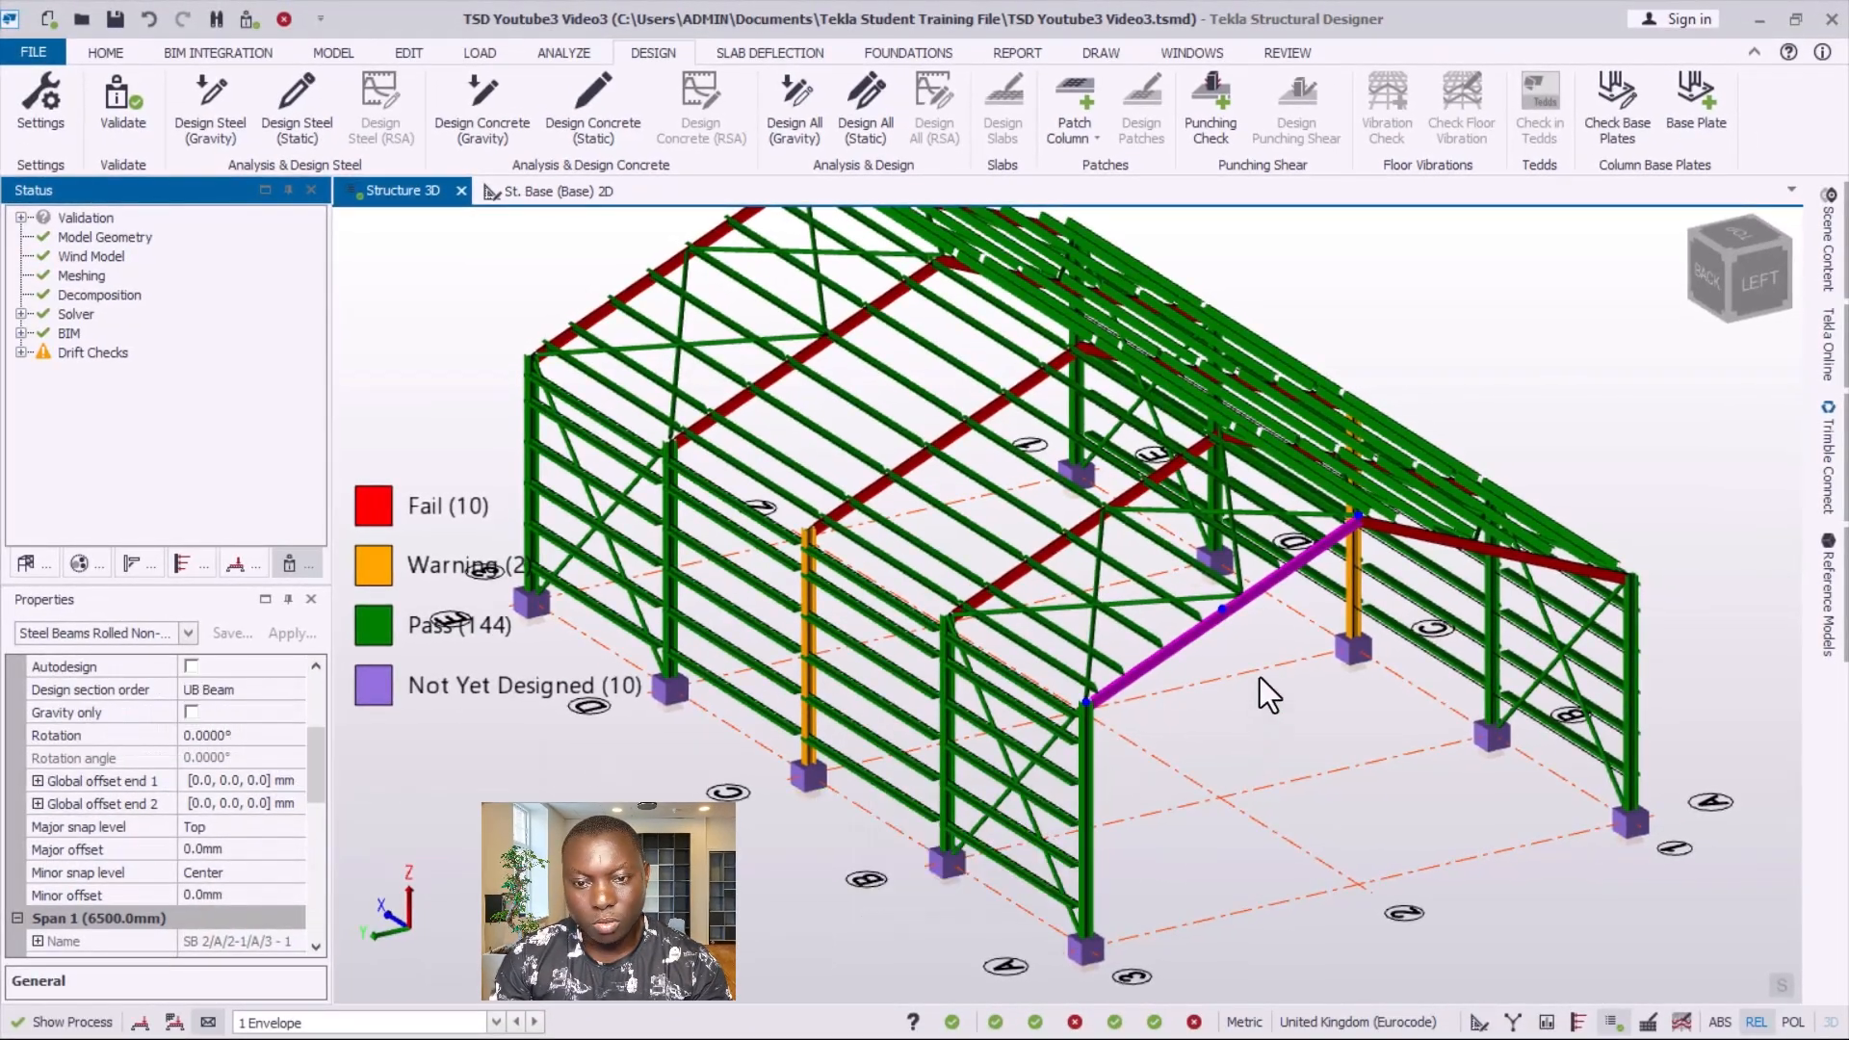
click(1186, 618)
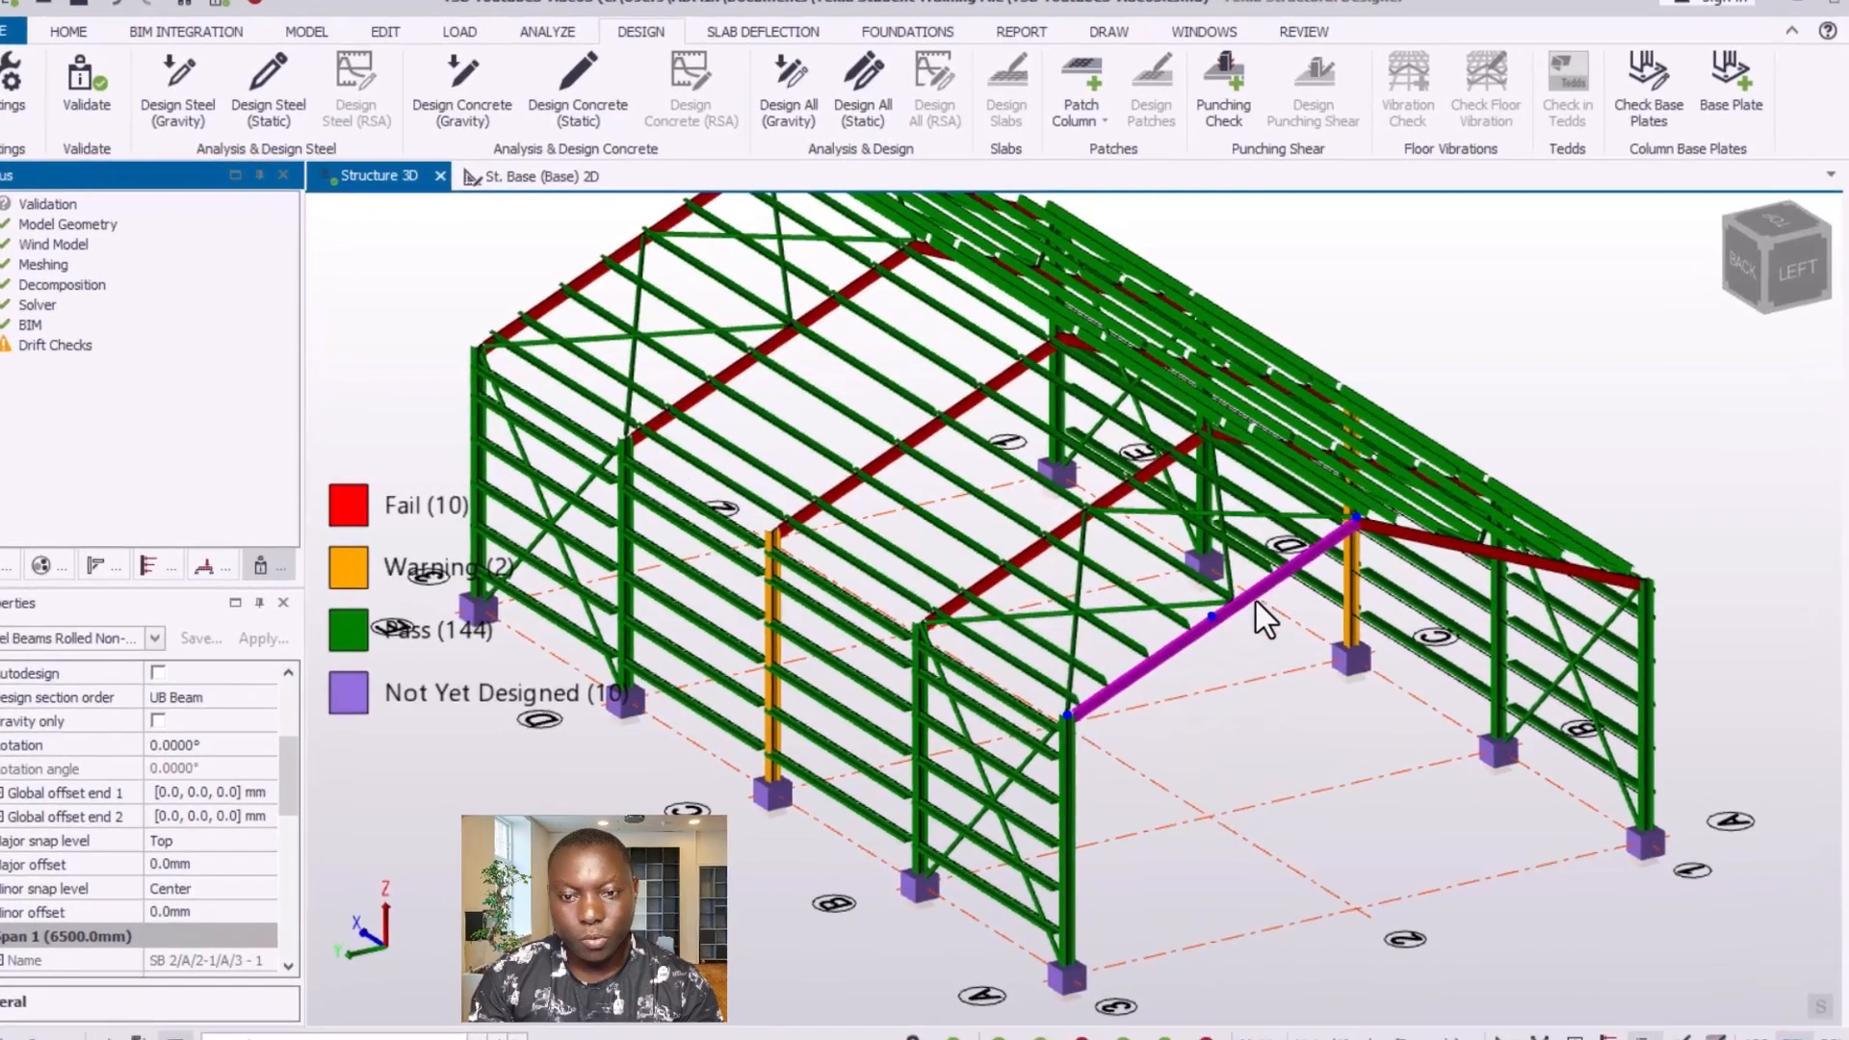
right_click(1223, 651)
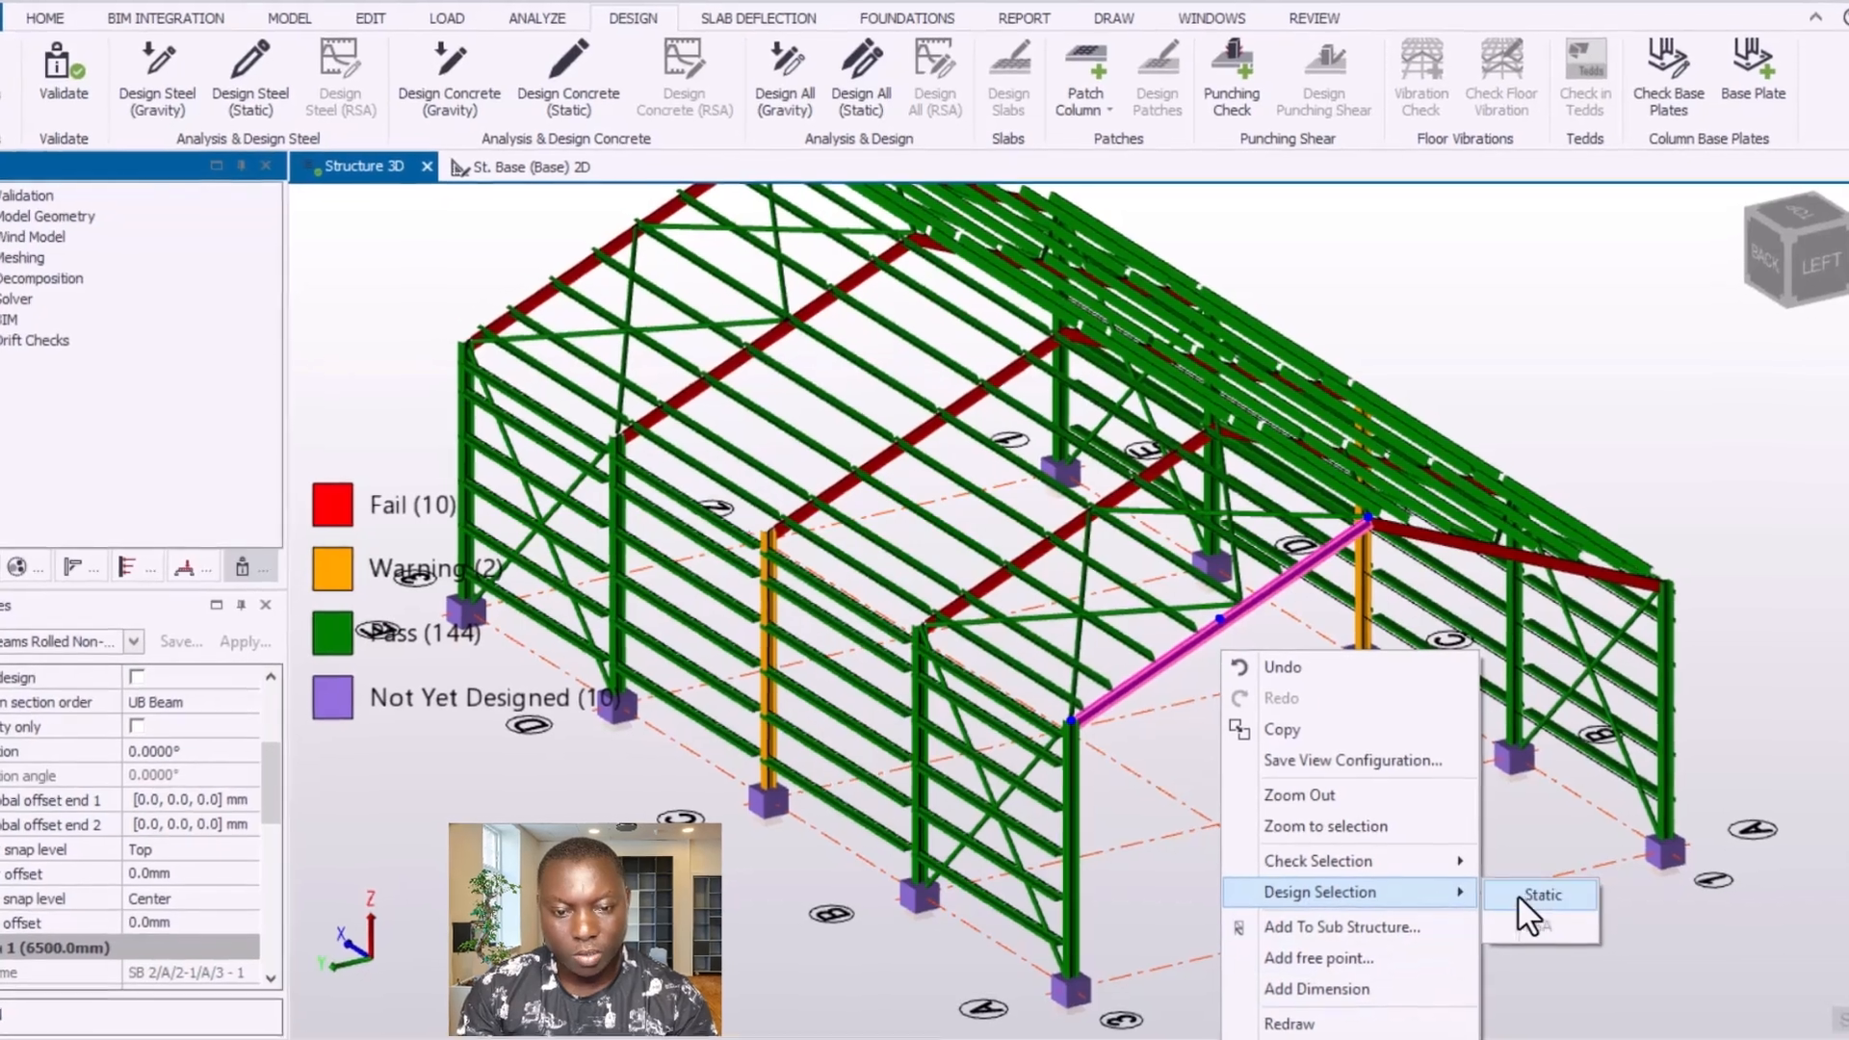
click(1542, 902)
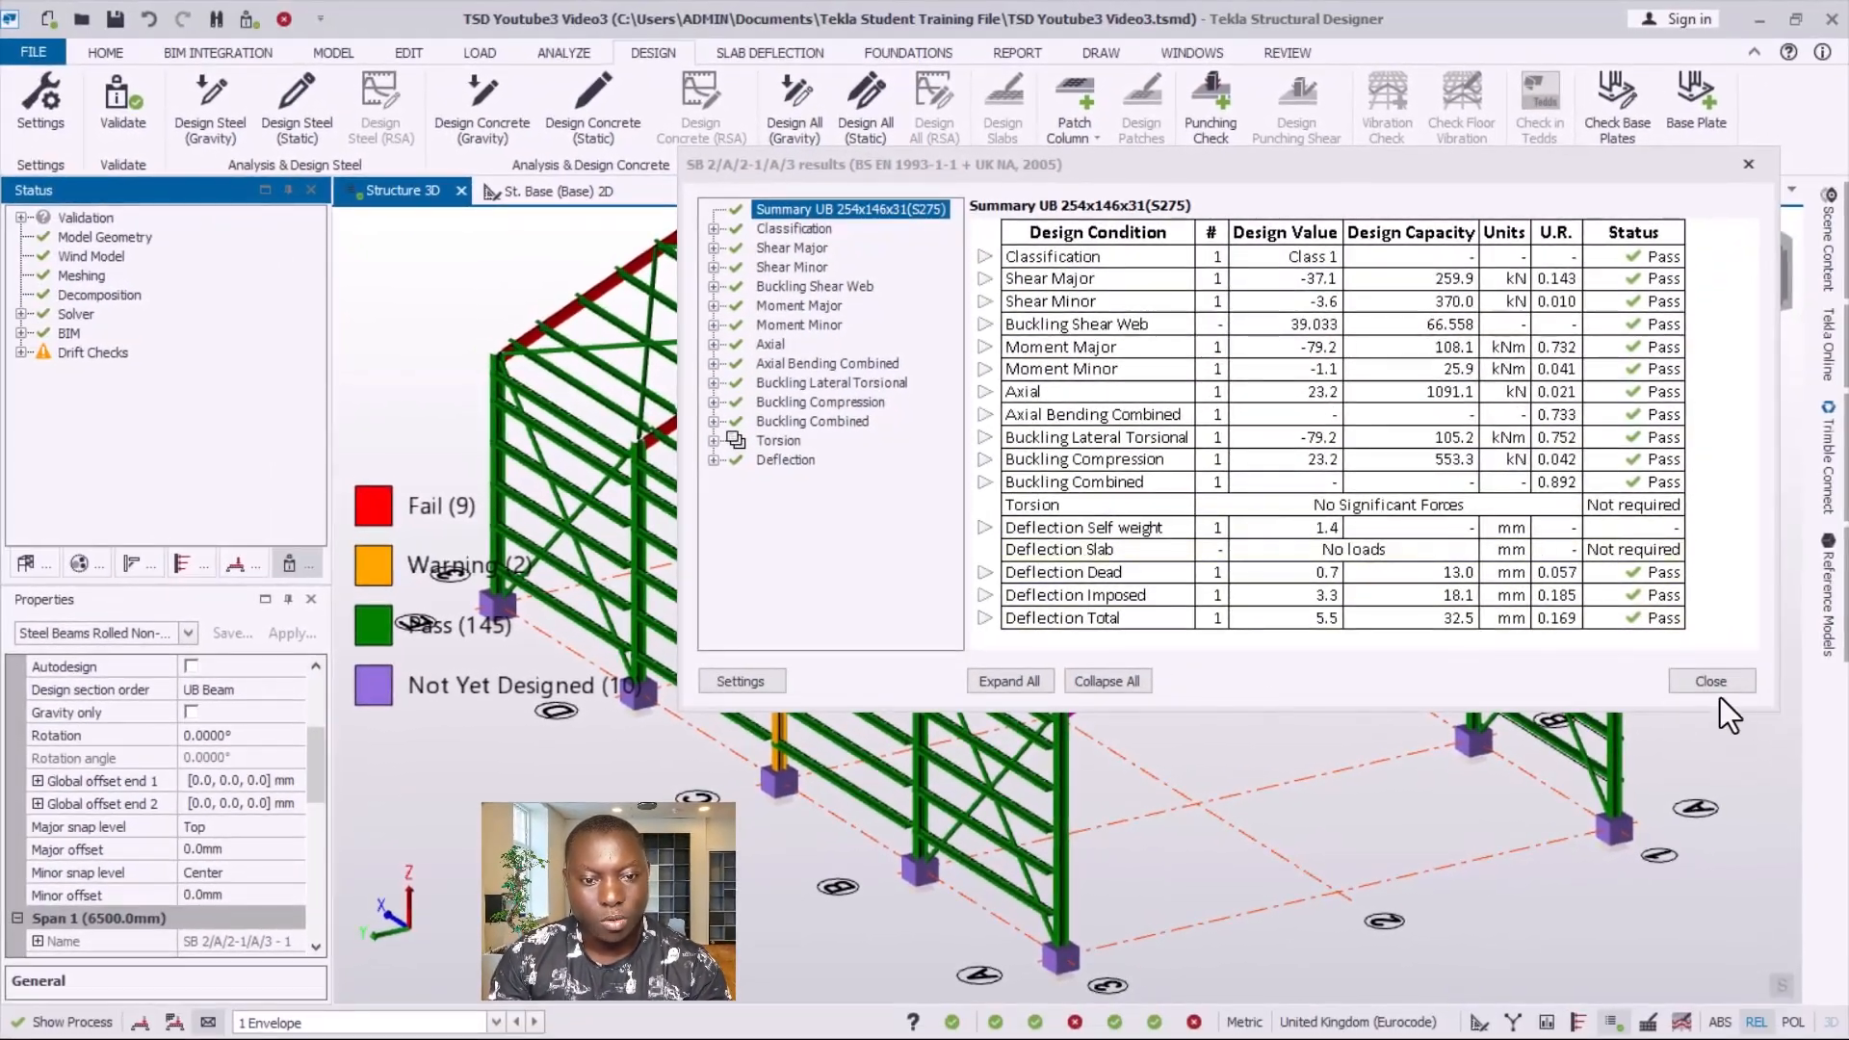
click(1706, 683)
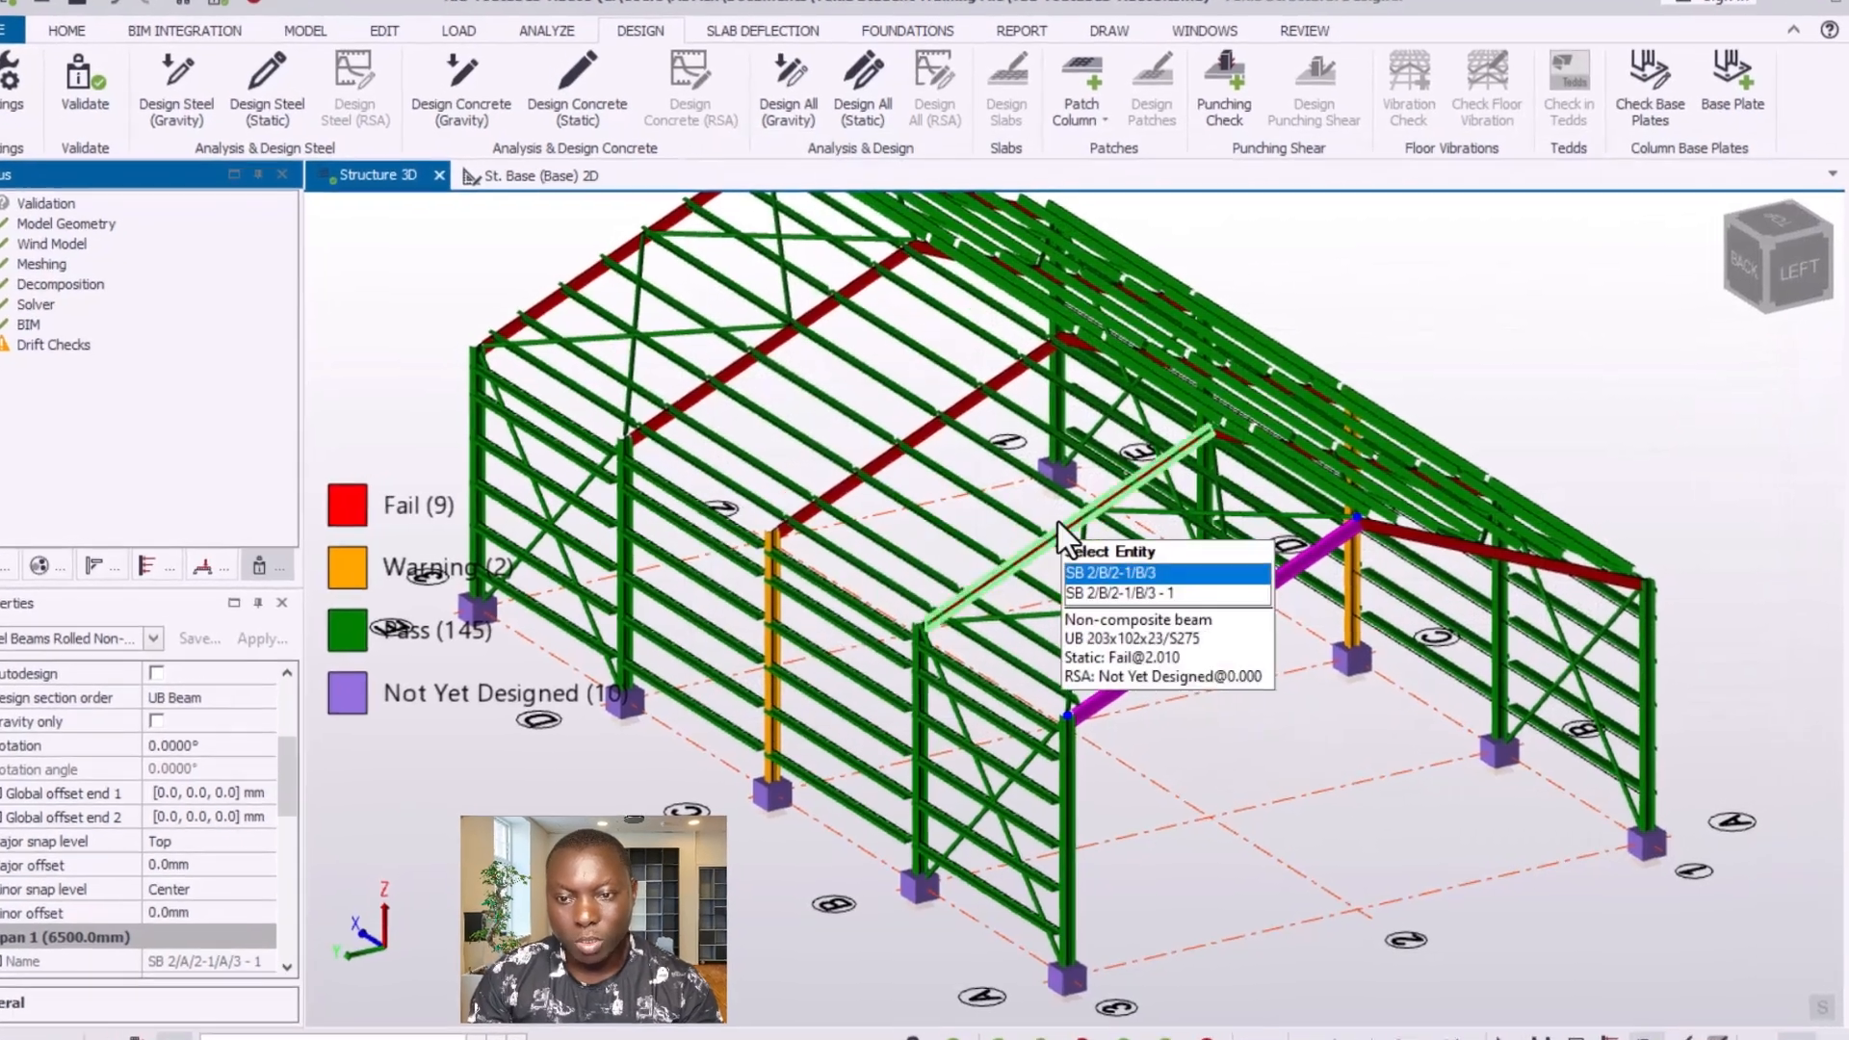
- Compare the gable rafter with its neighbour on grid line B, and run a static Design Member on rafter SB 2/B/2-1/B/3
click(1055, 525)
scroll(1257, 622, up, 2)
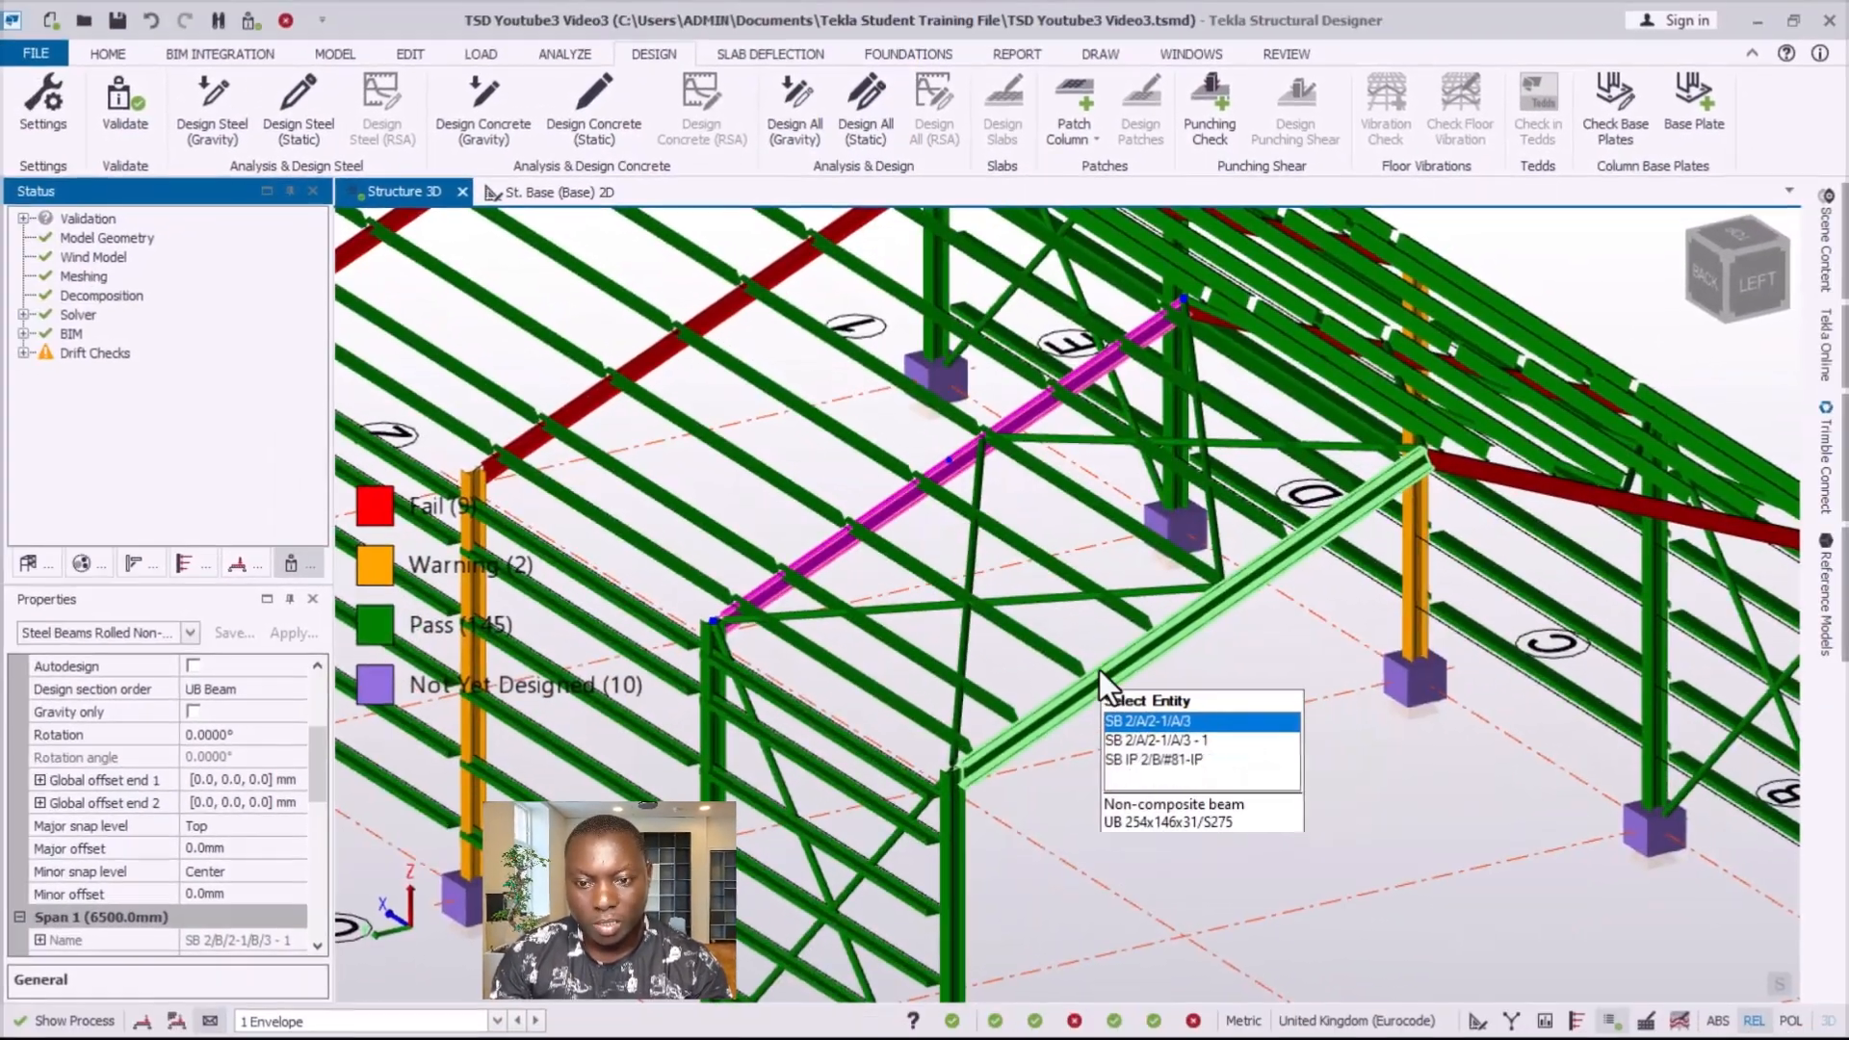
scroll(1265, 691, down, 1)
scroll(1170, 689, down, 2)
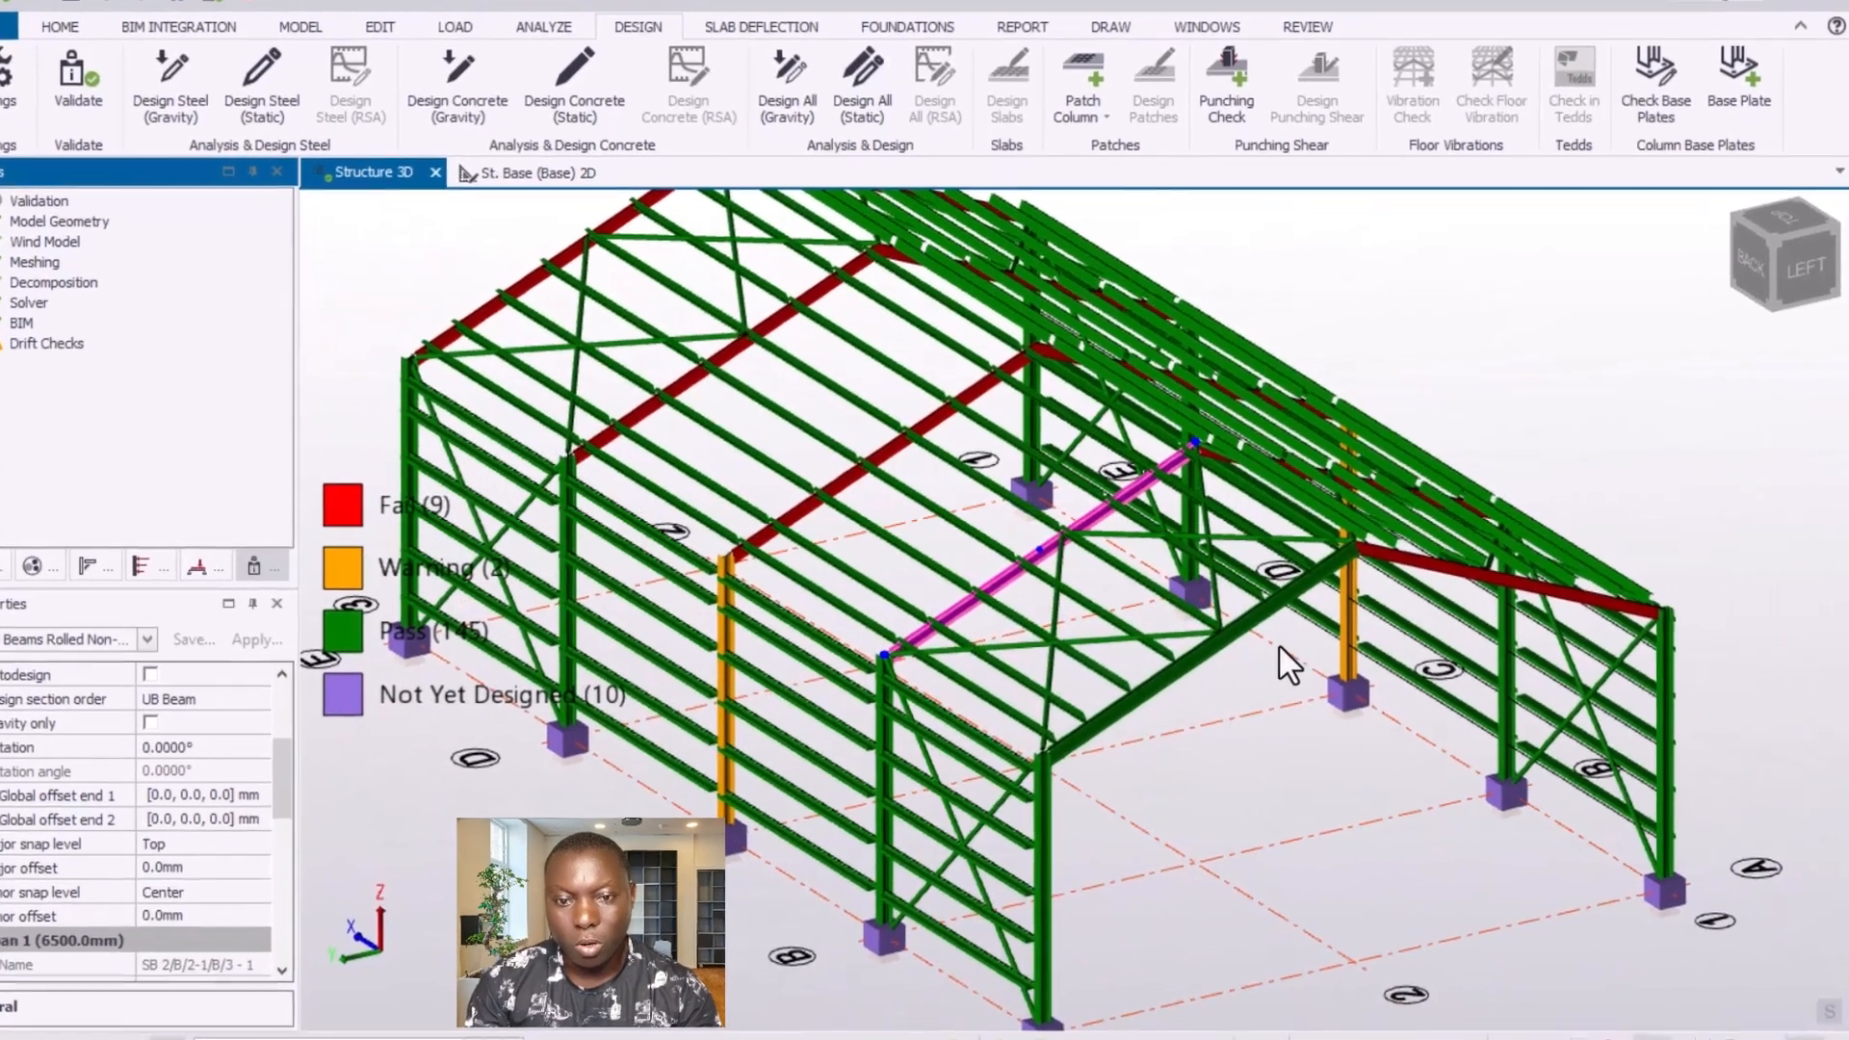
scroll(1271, 665, down, 1)
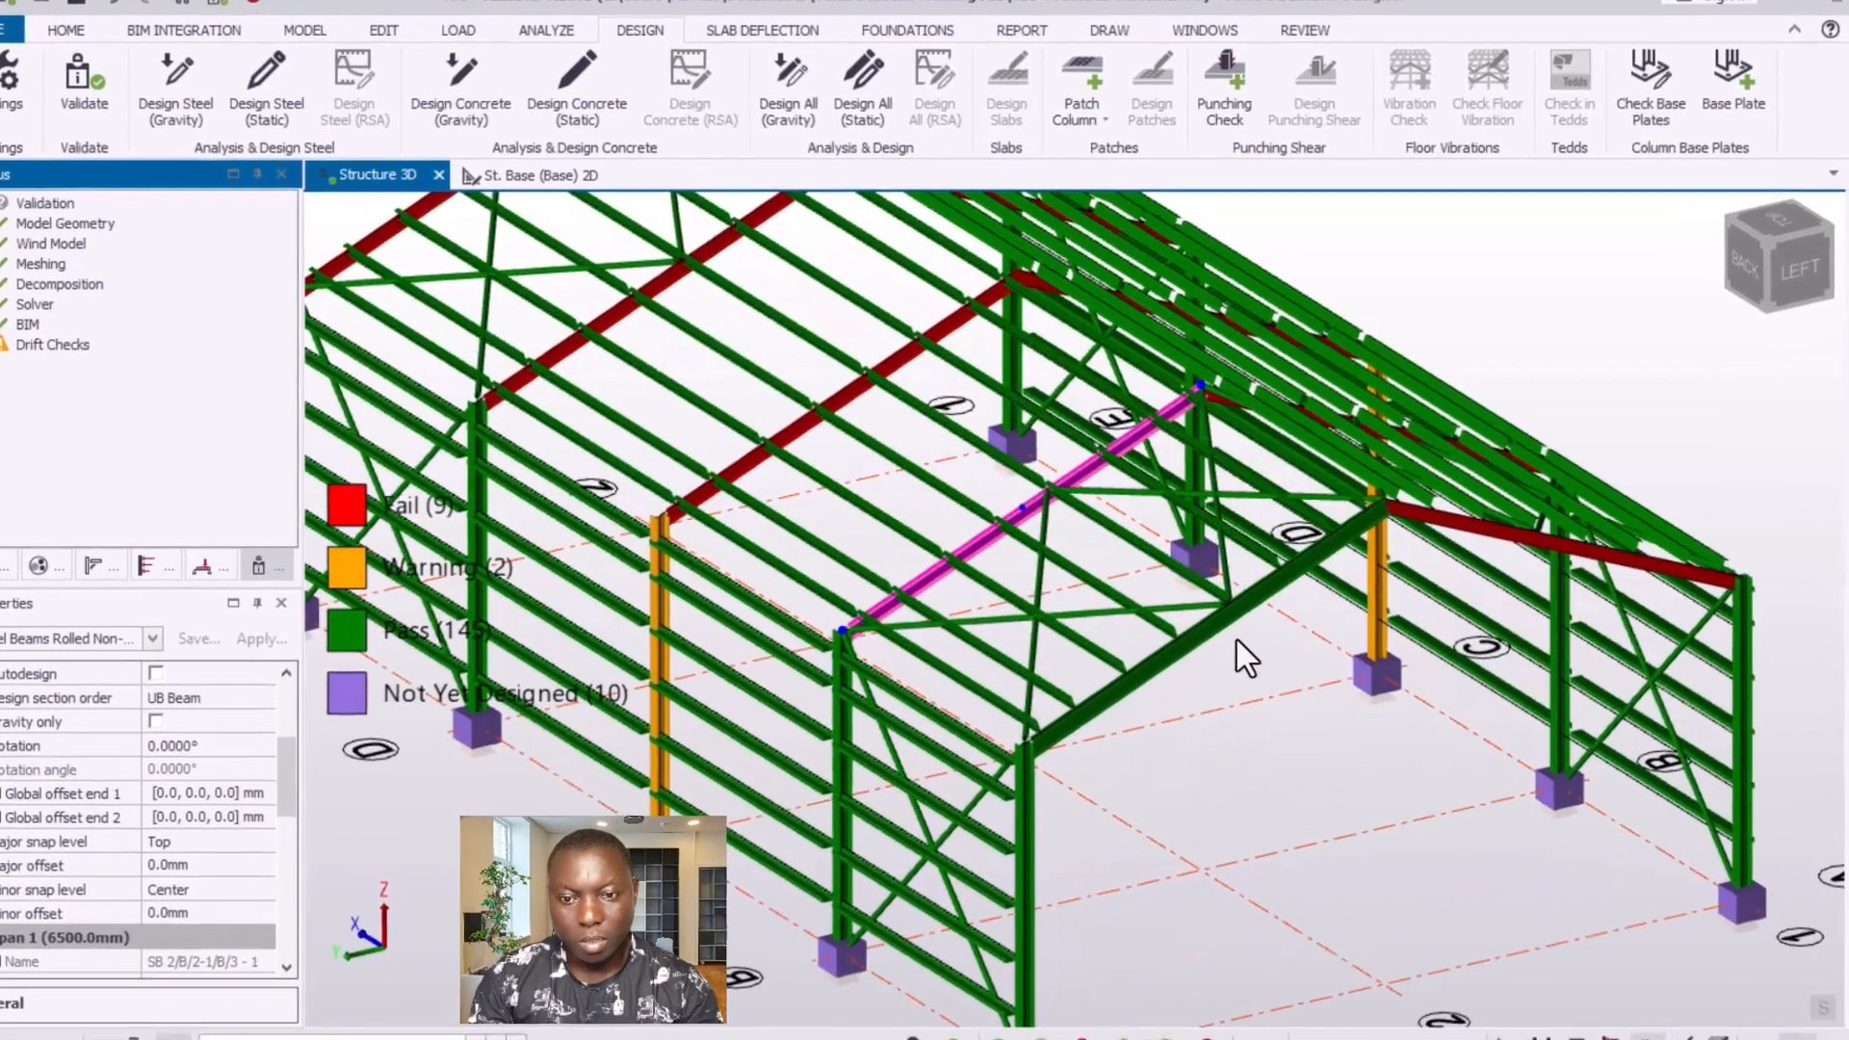
scroll(1161, 865, down, 2)
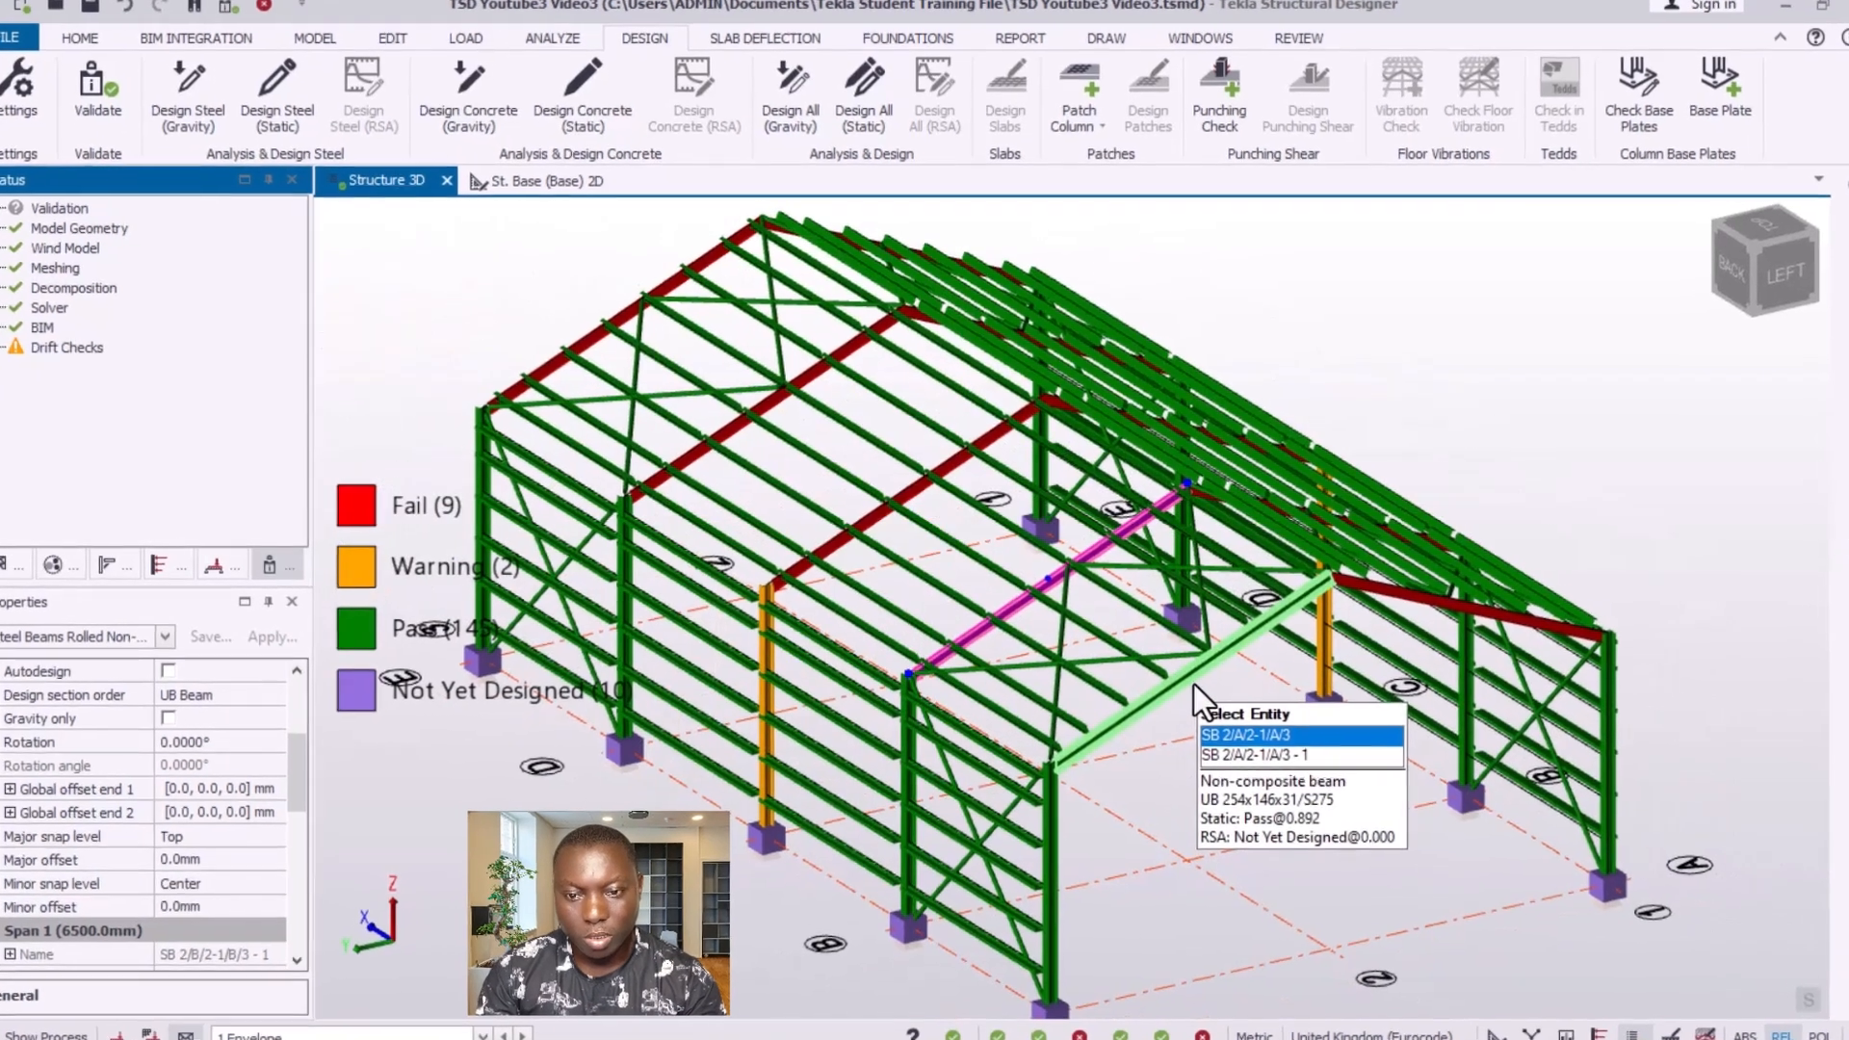
click(1186, 686)
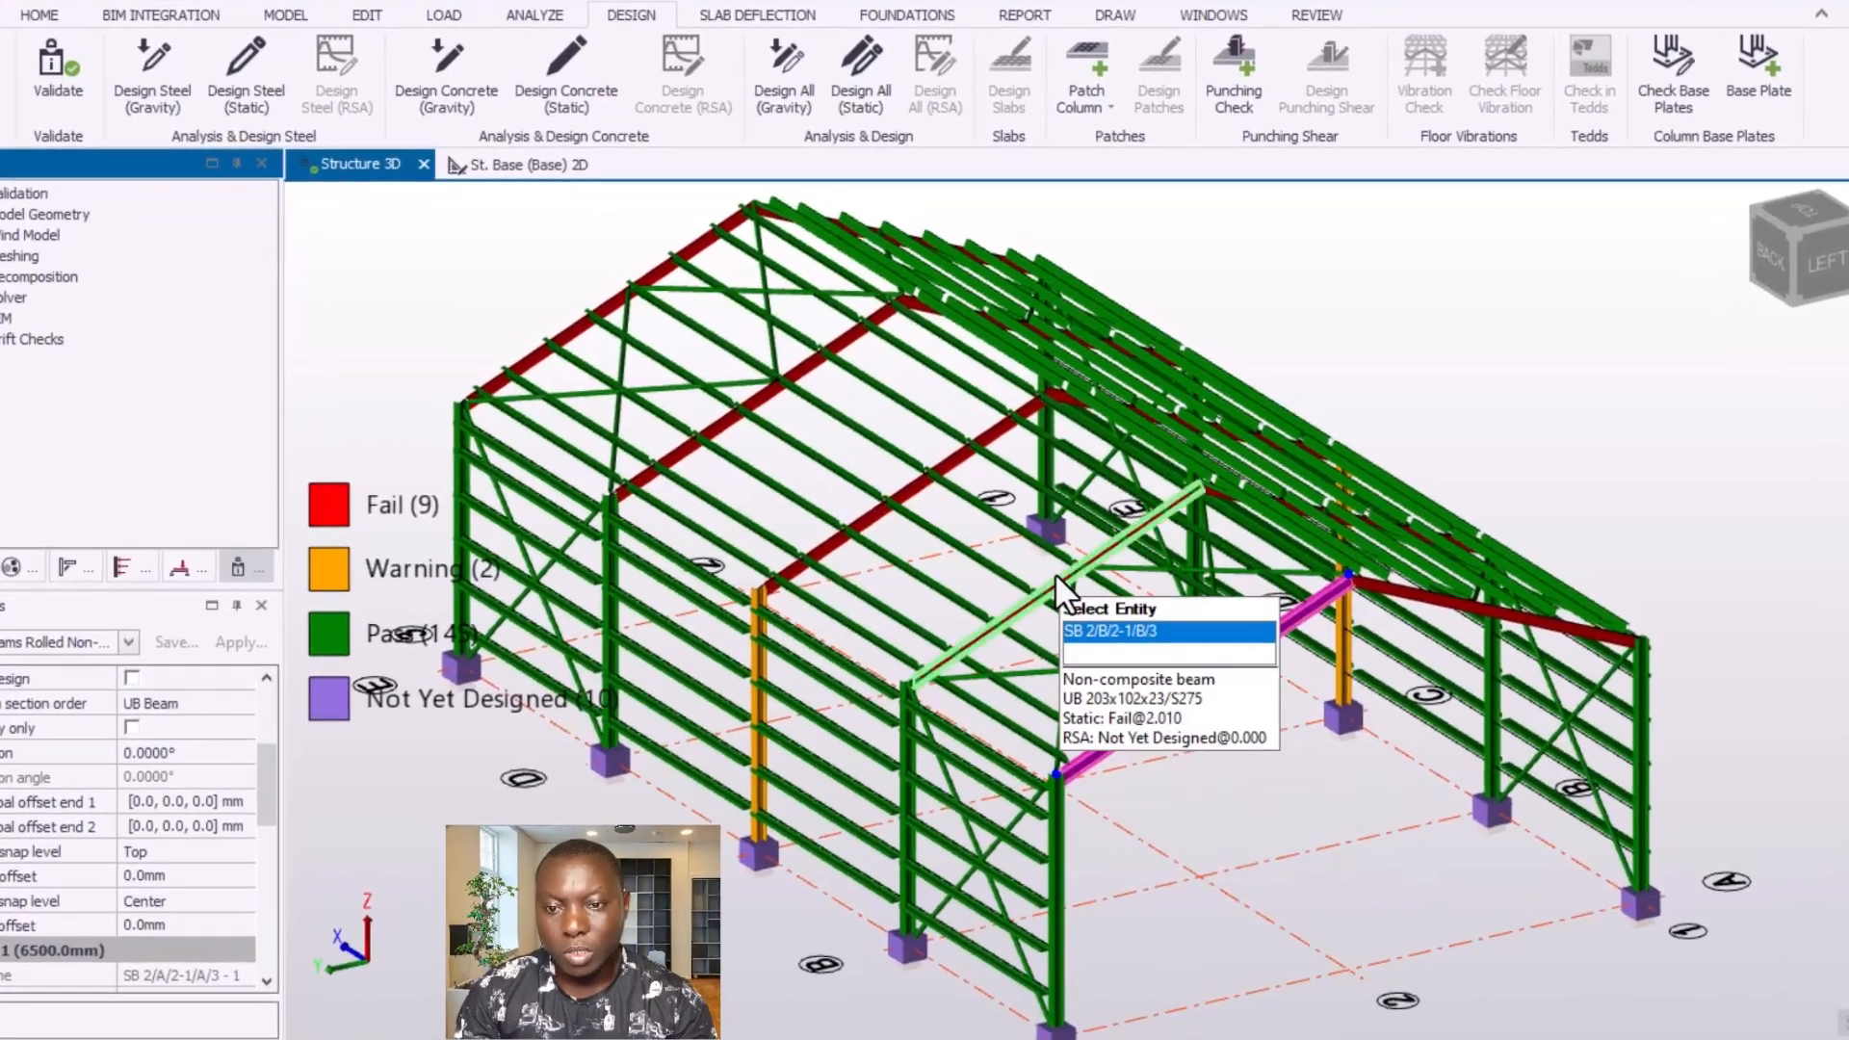
click(1054, 574)
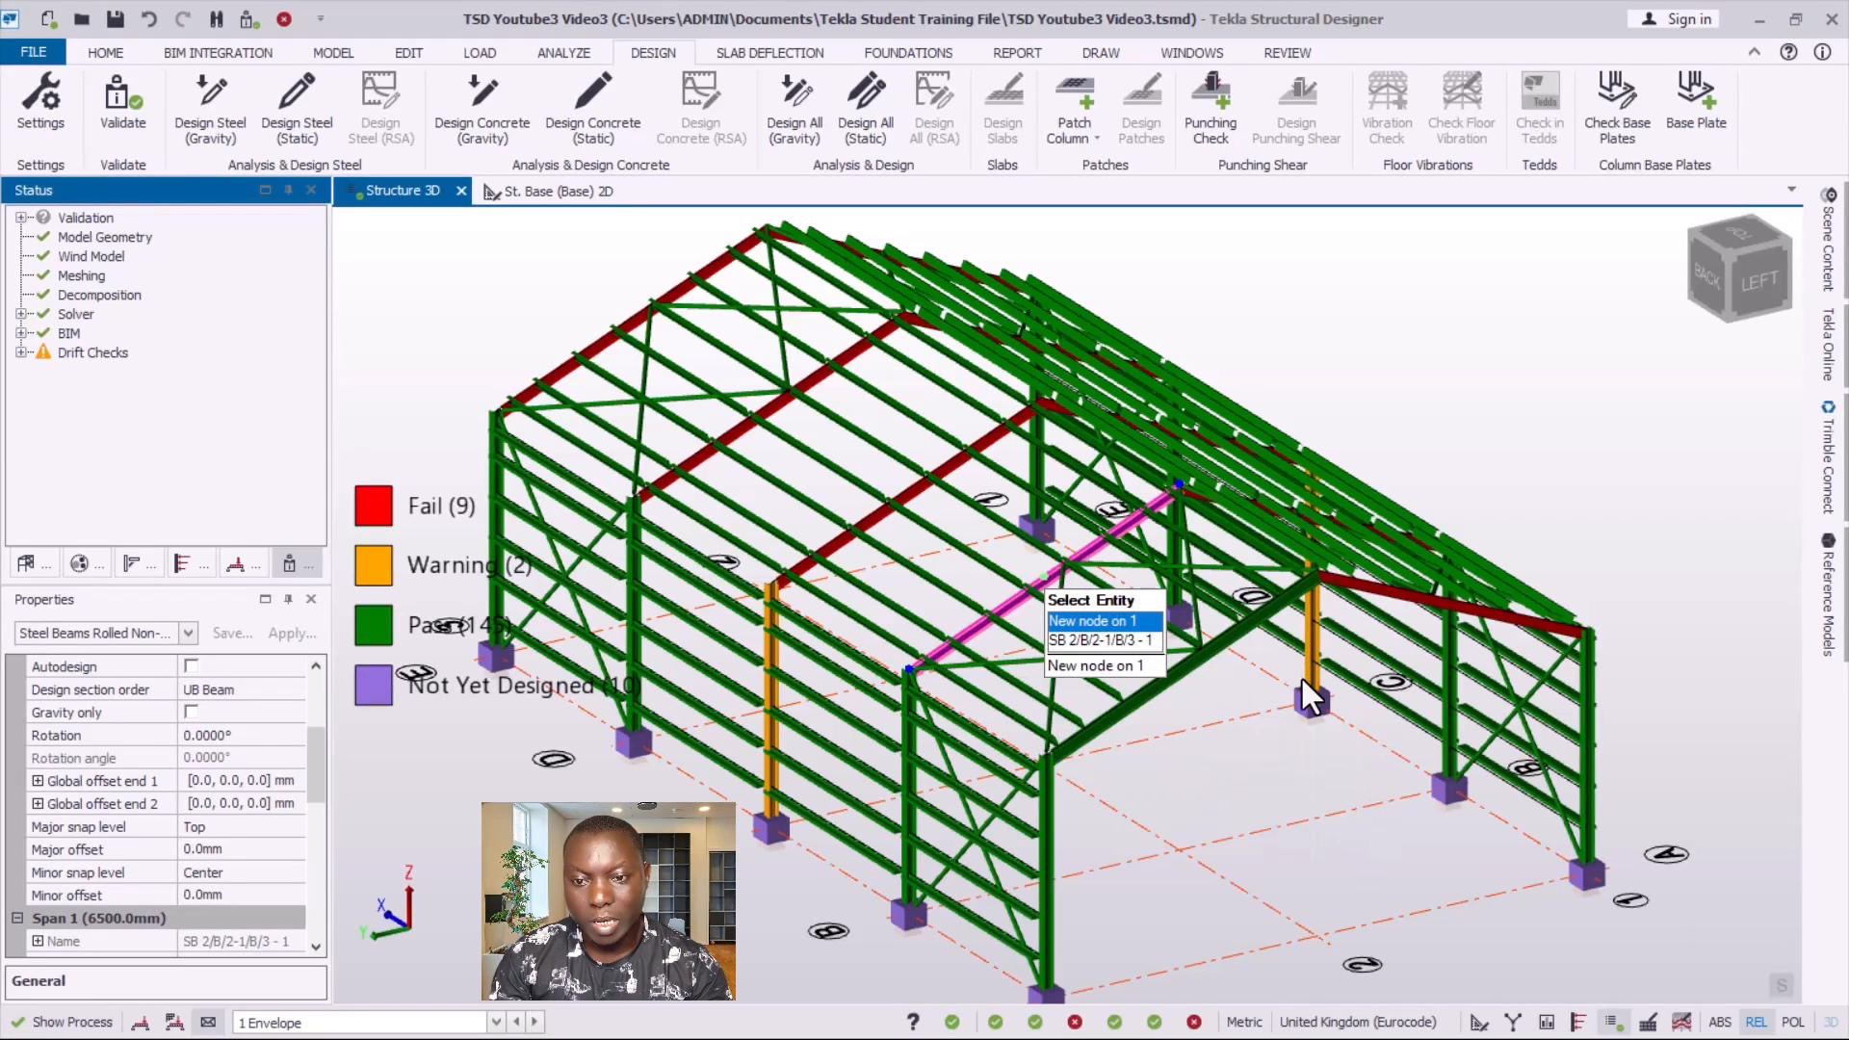
right_click(1228, 715)
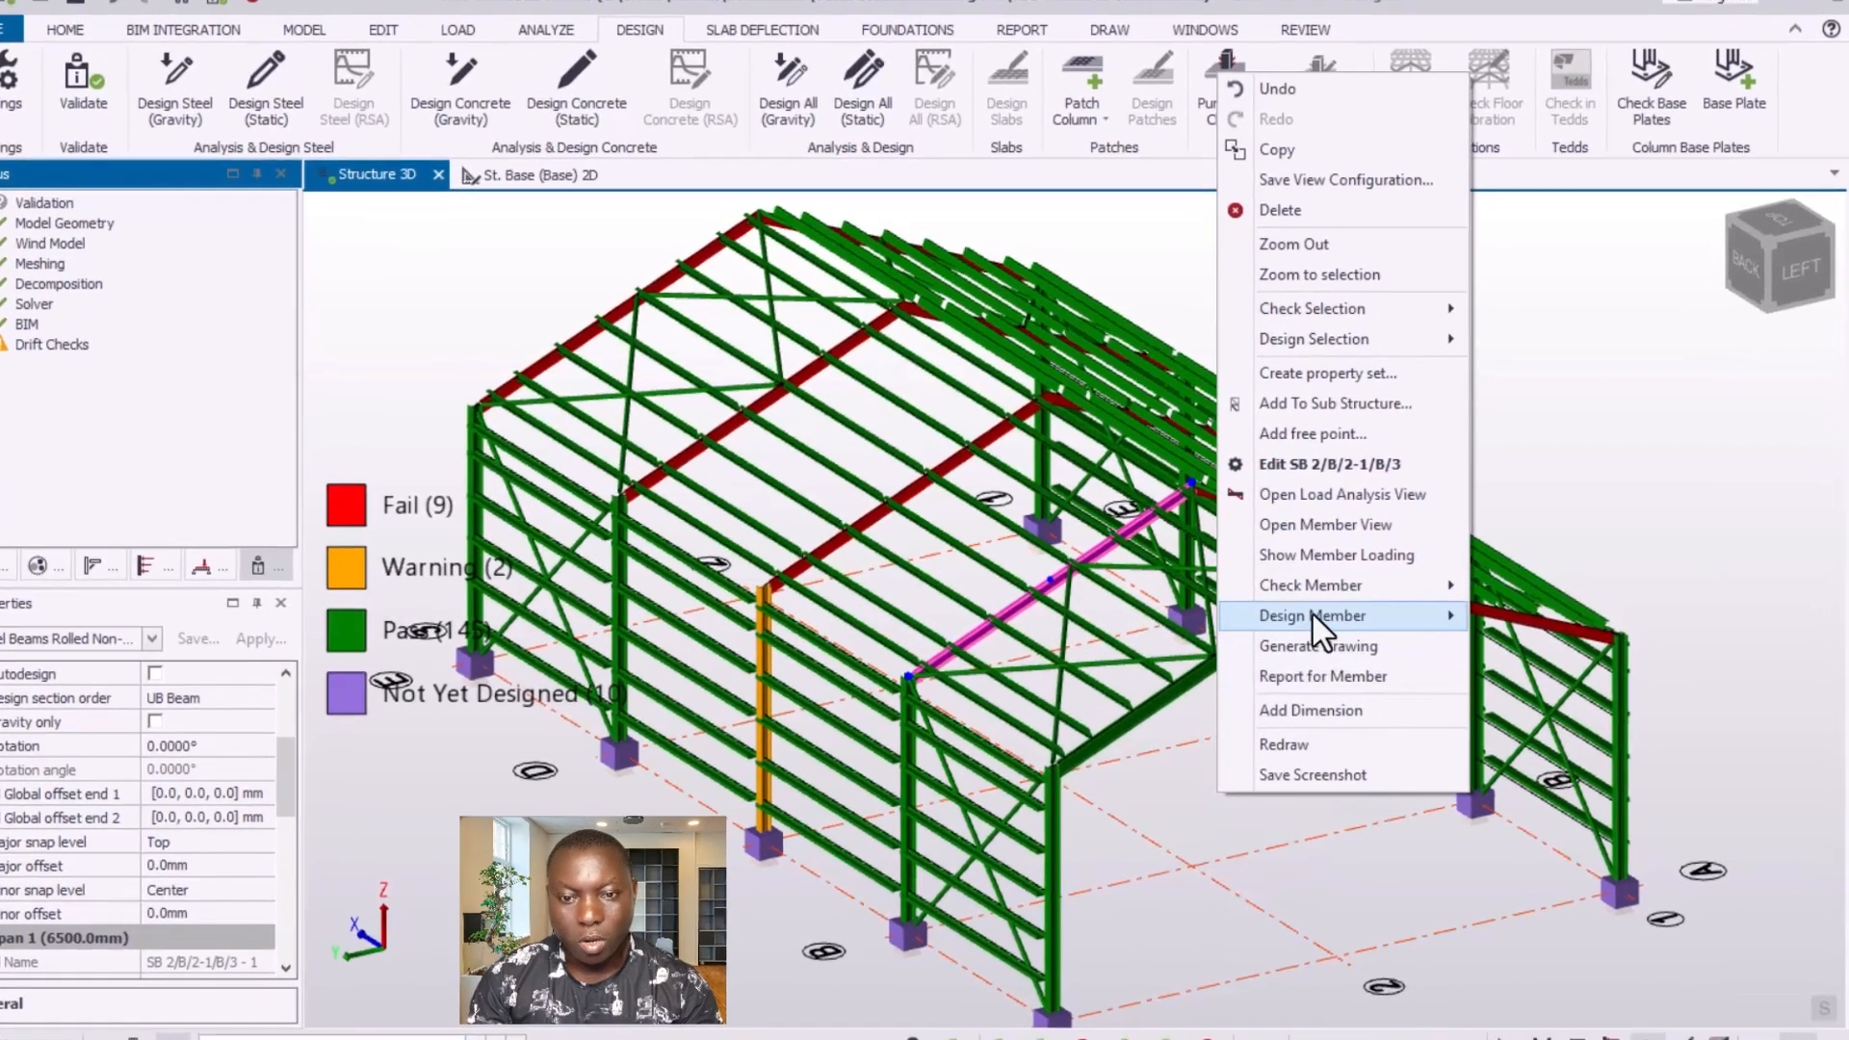
mouse_move(1271, 599)
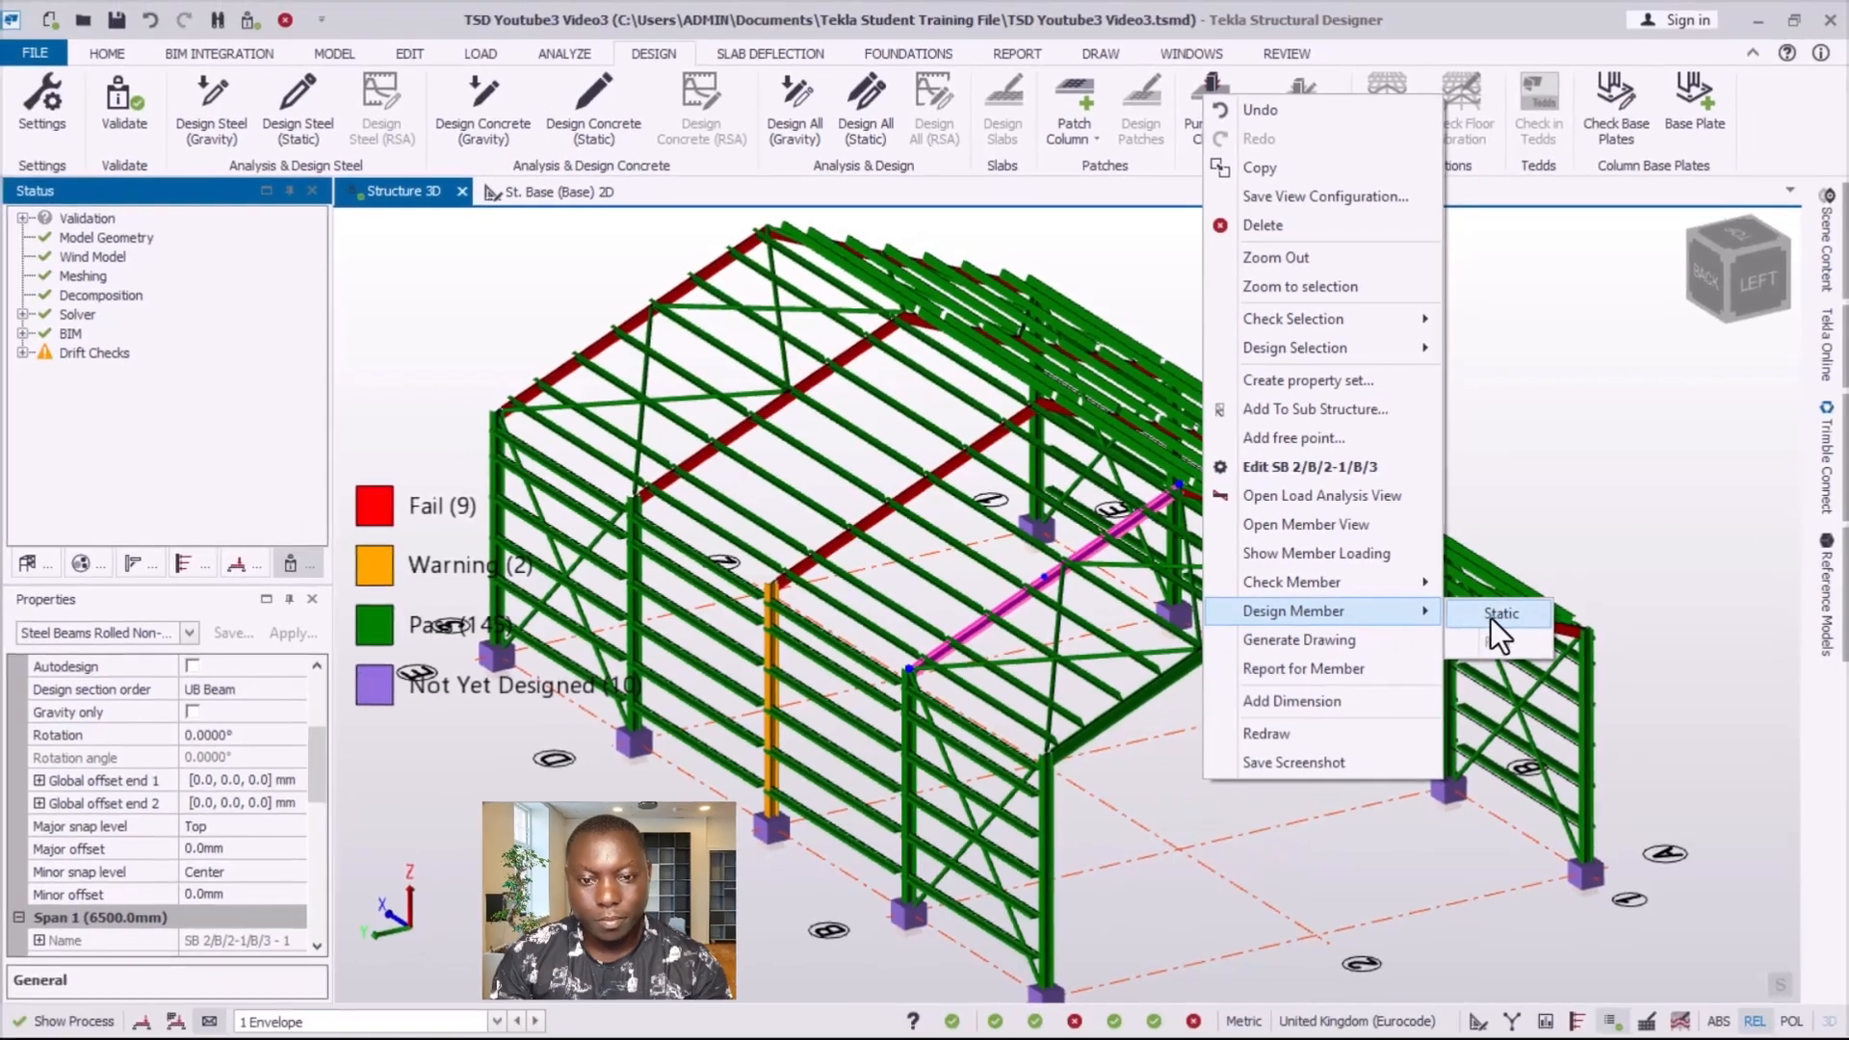
click(1533, 622)
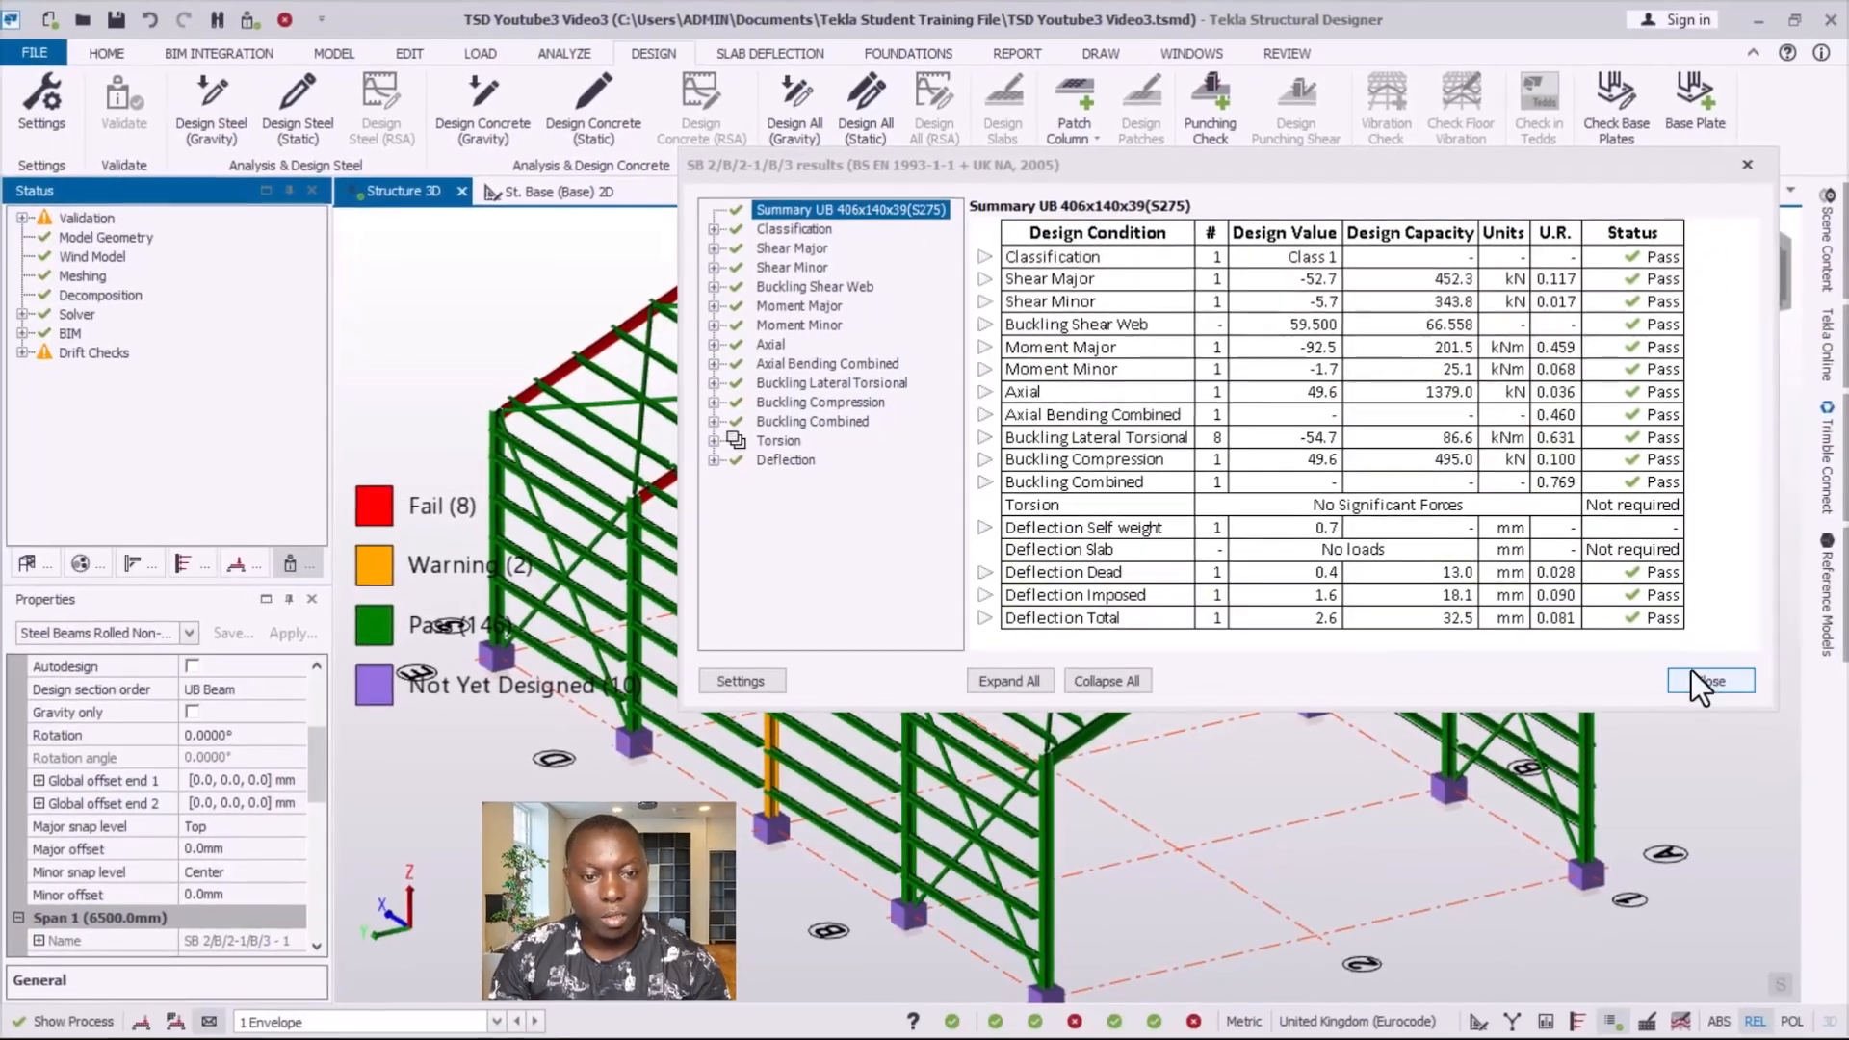
click(1694, 681)
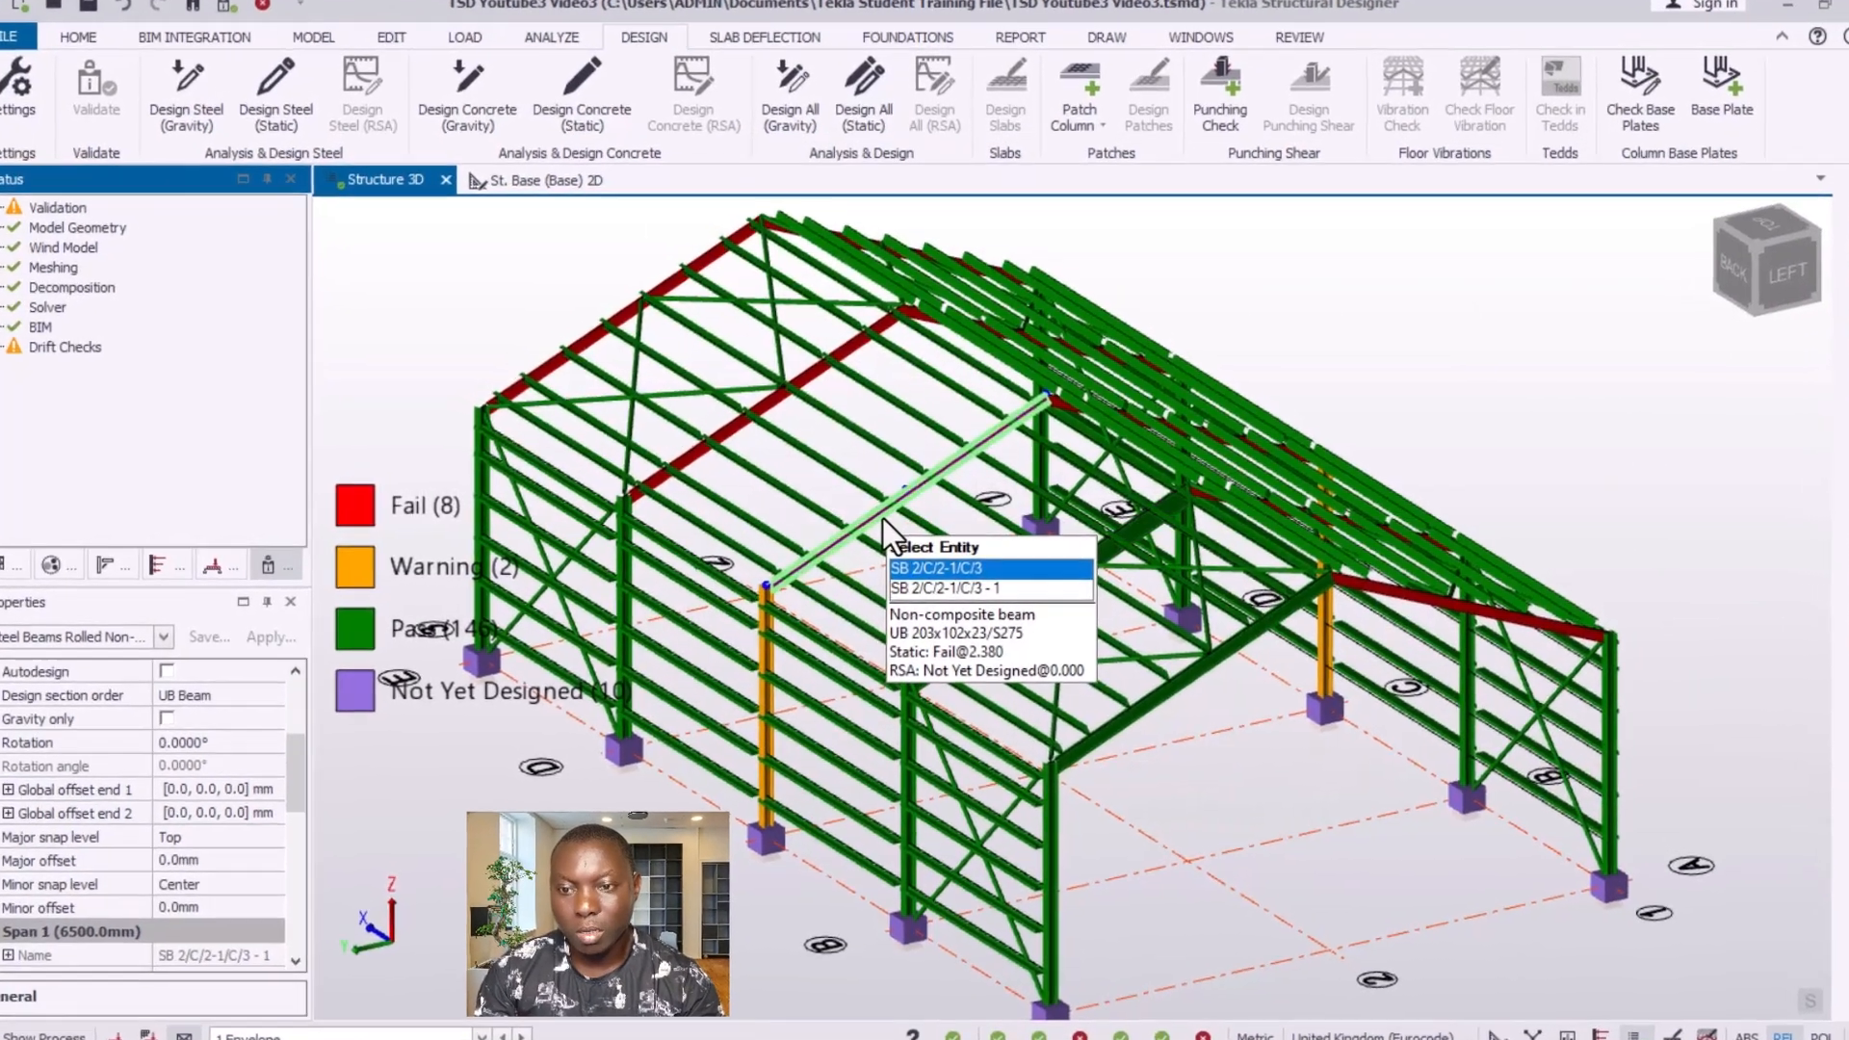
- Run a static Design Member on the grid line C rafter SB 2/C/2-1/C/3 and review its results
right_click(882, 518)
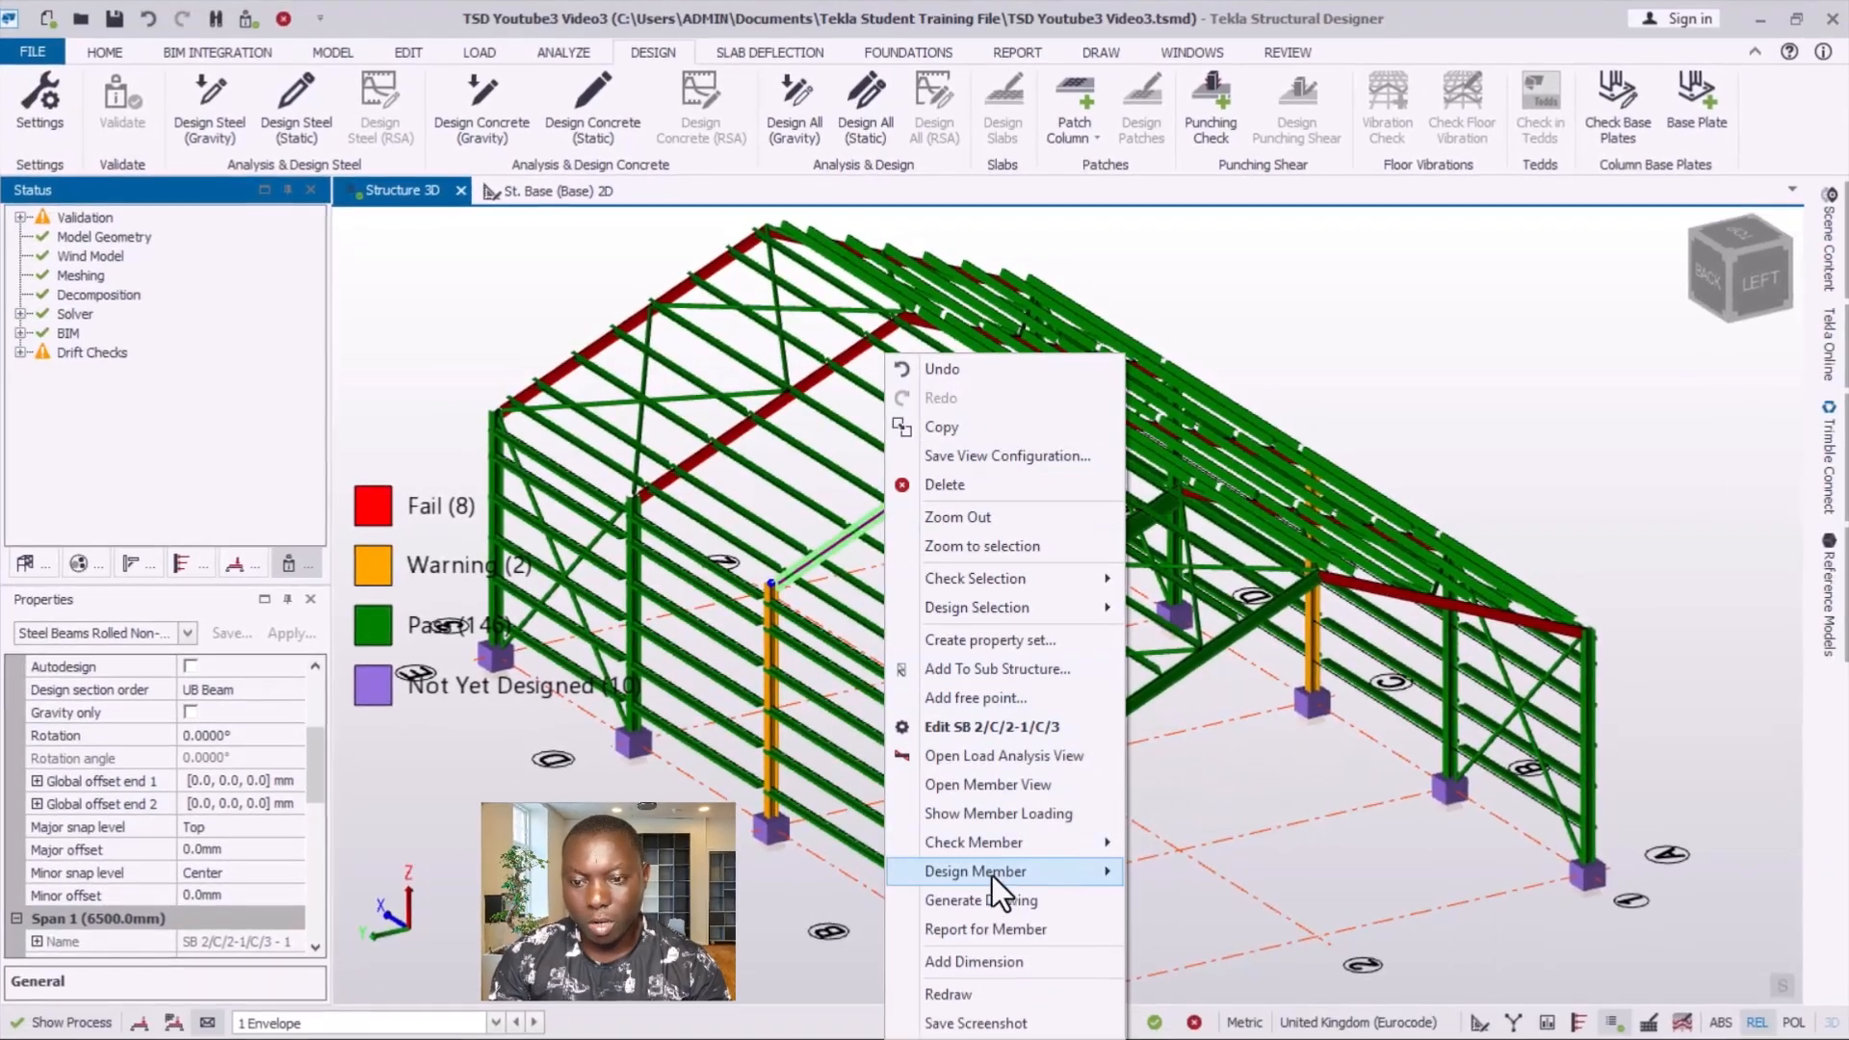
mouse_move(994, 905)
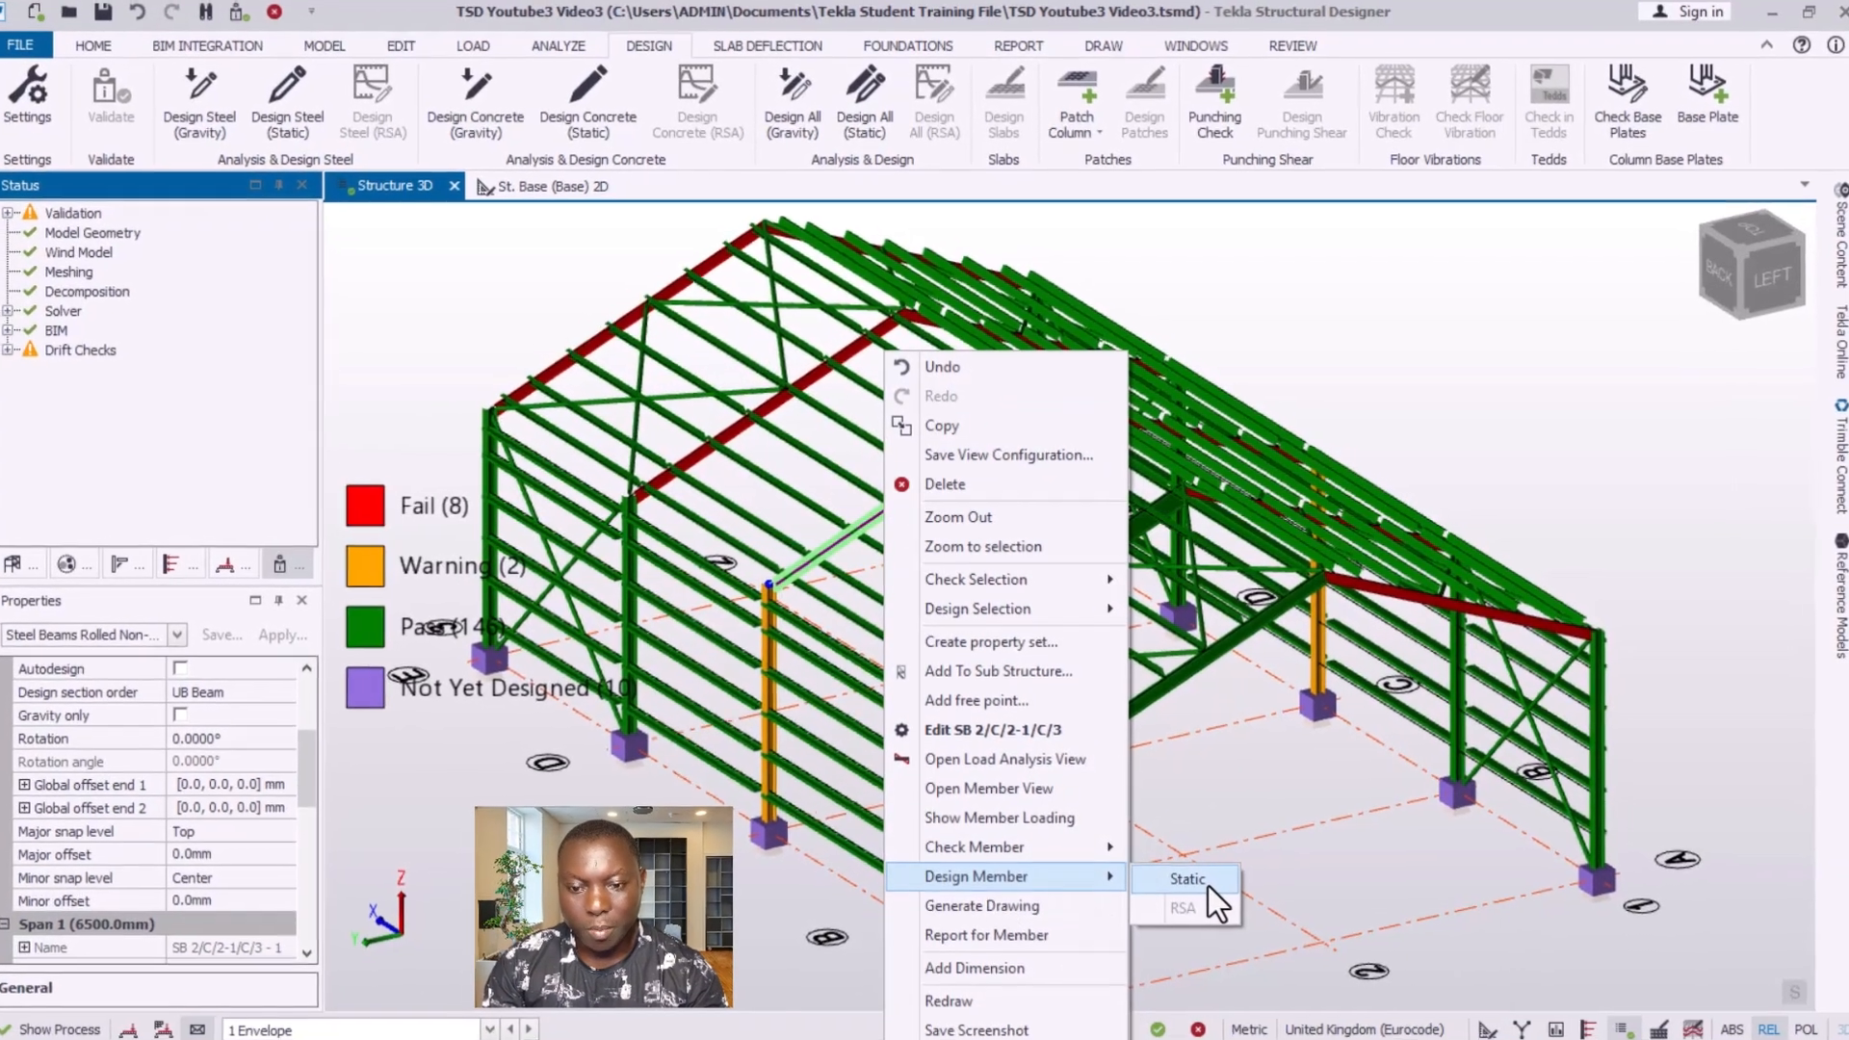
click(1203, 878)
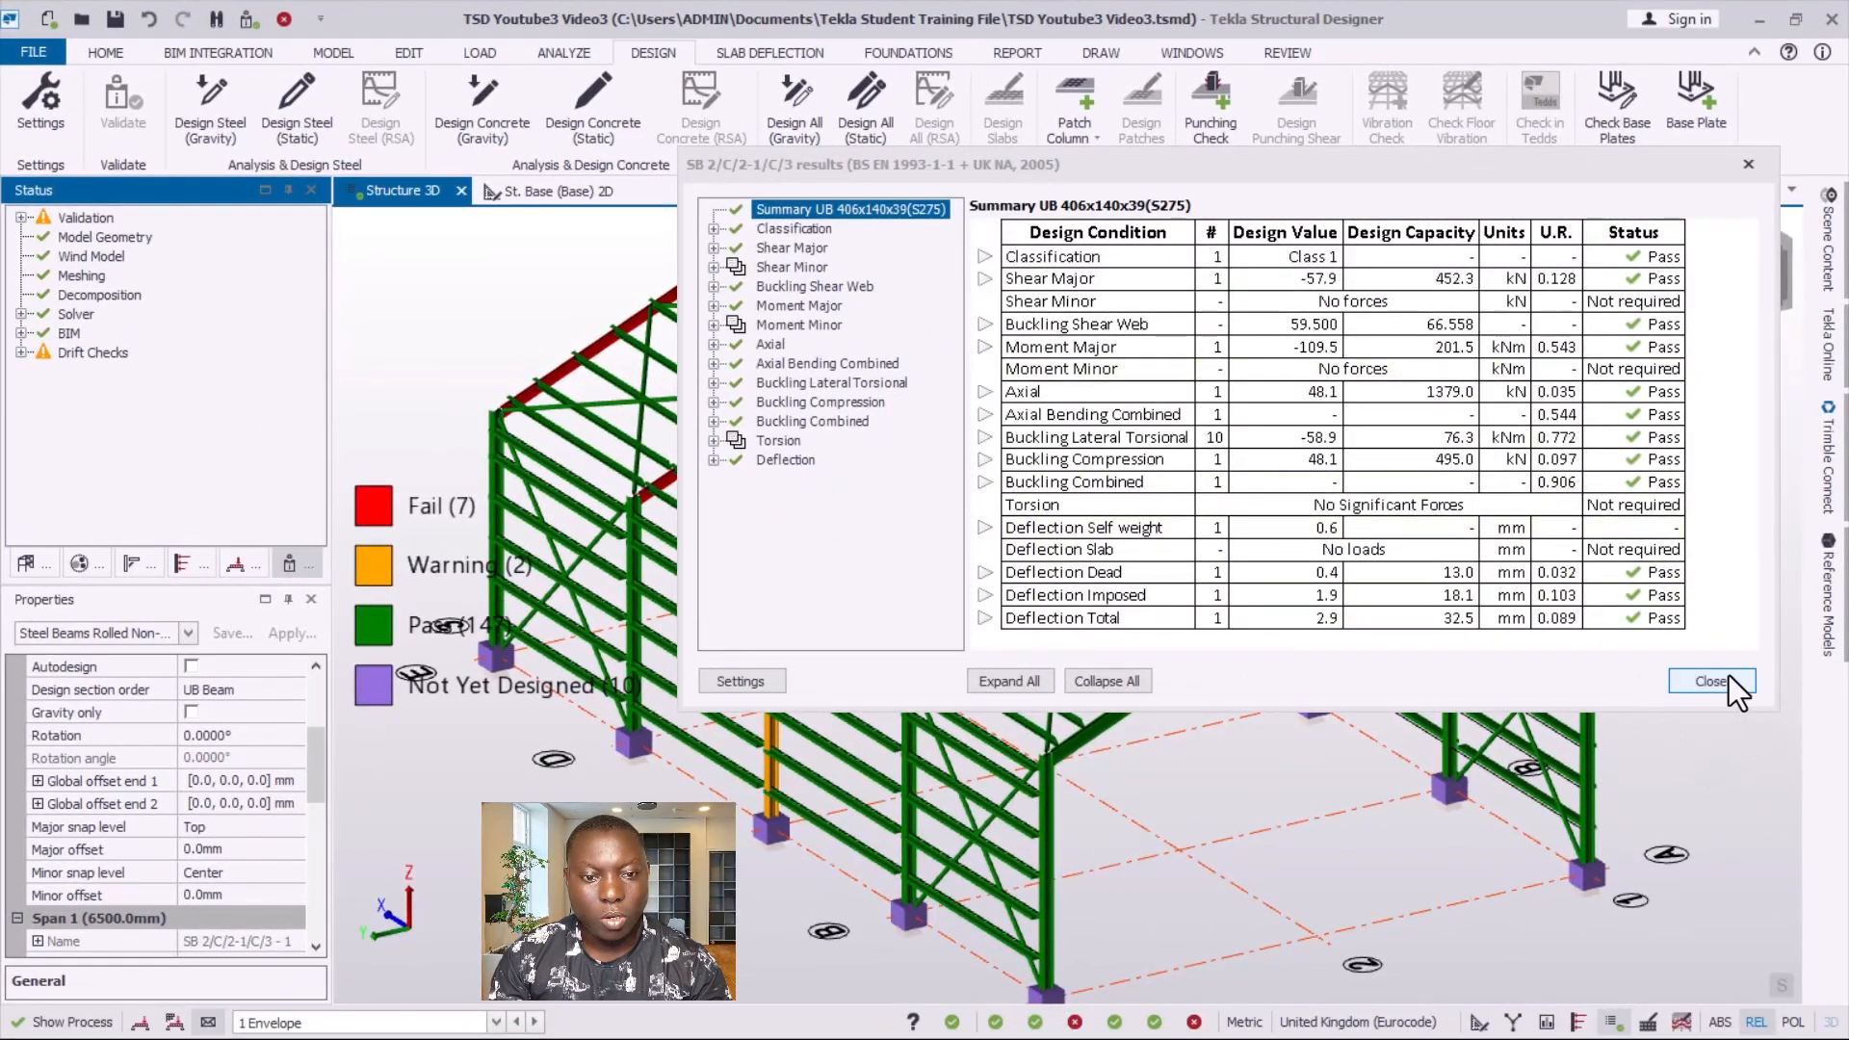
click(1680, 680)
- Run a static Design Member on the grid line D rafter SB 2/D/2-1/D/3 and review its results
mouse_move(814, 371)
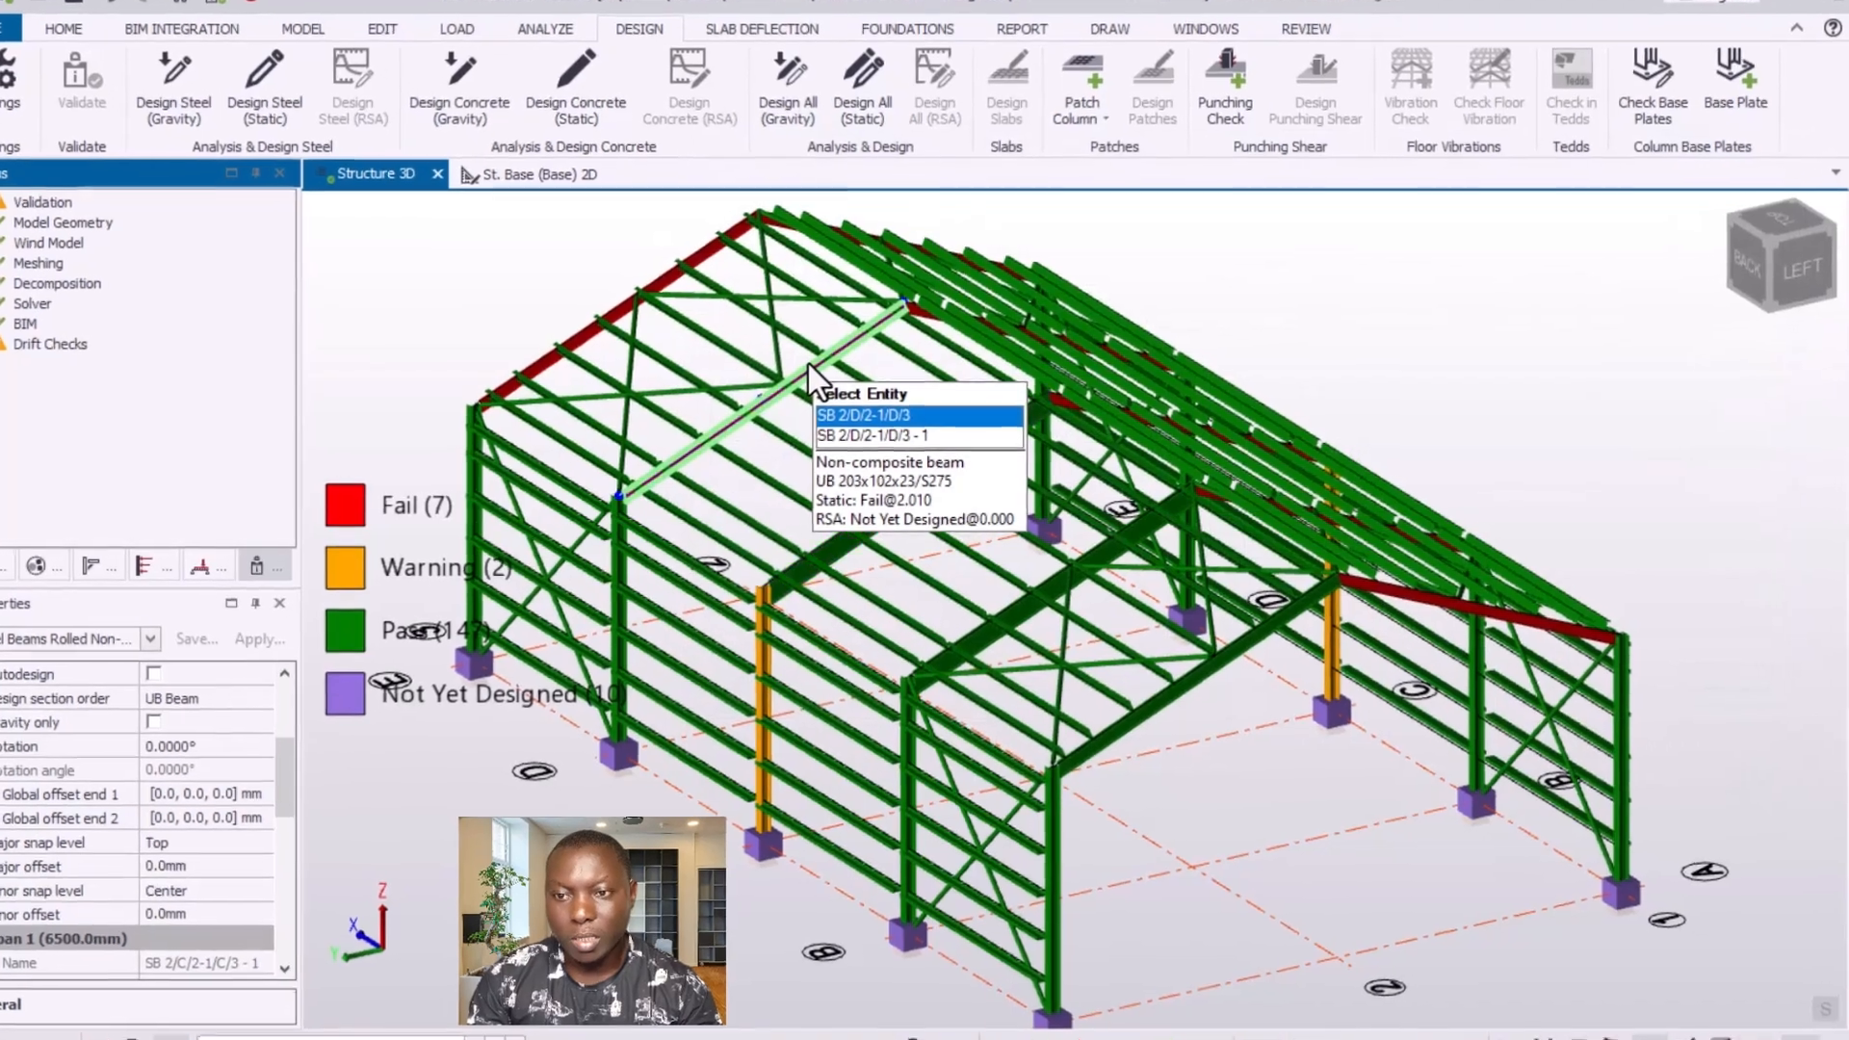
right_click(803, 355)
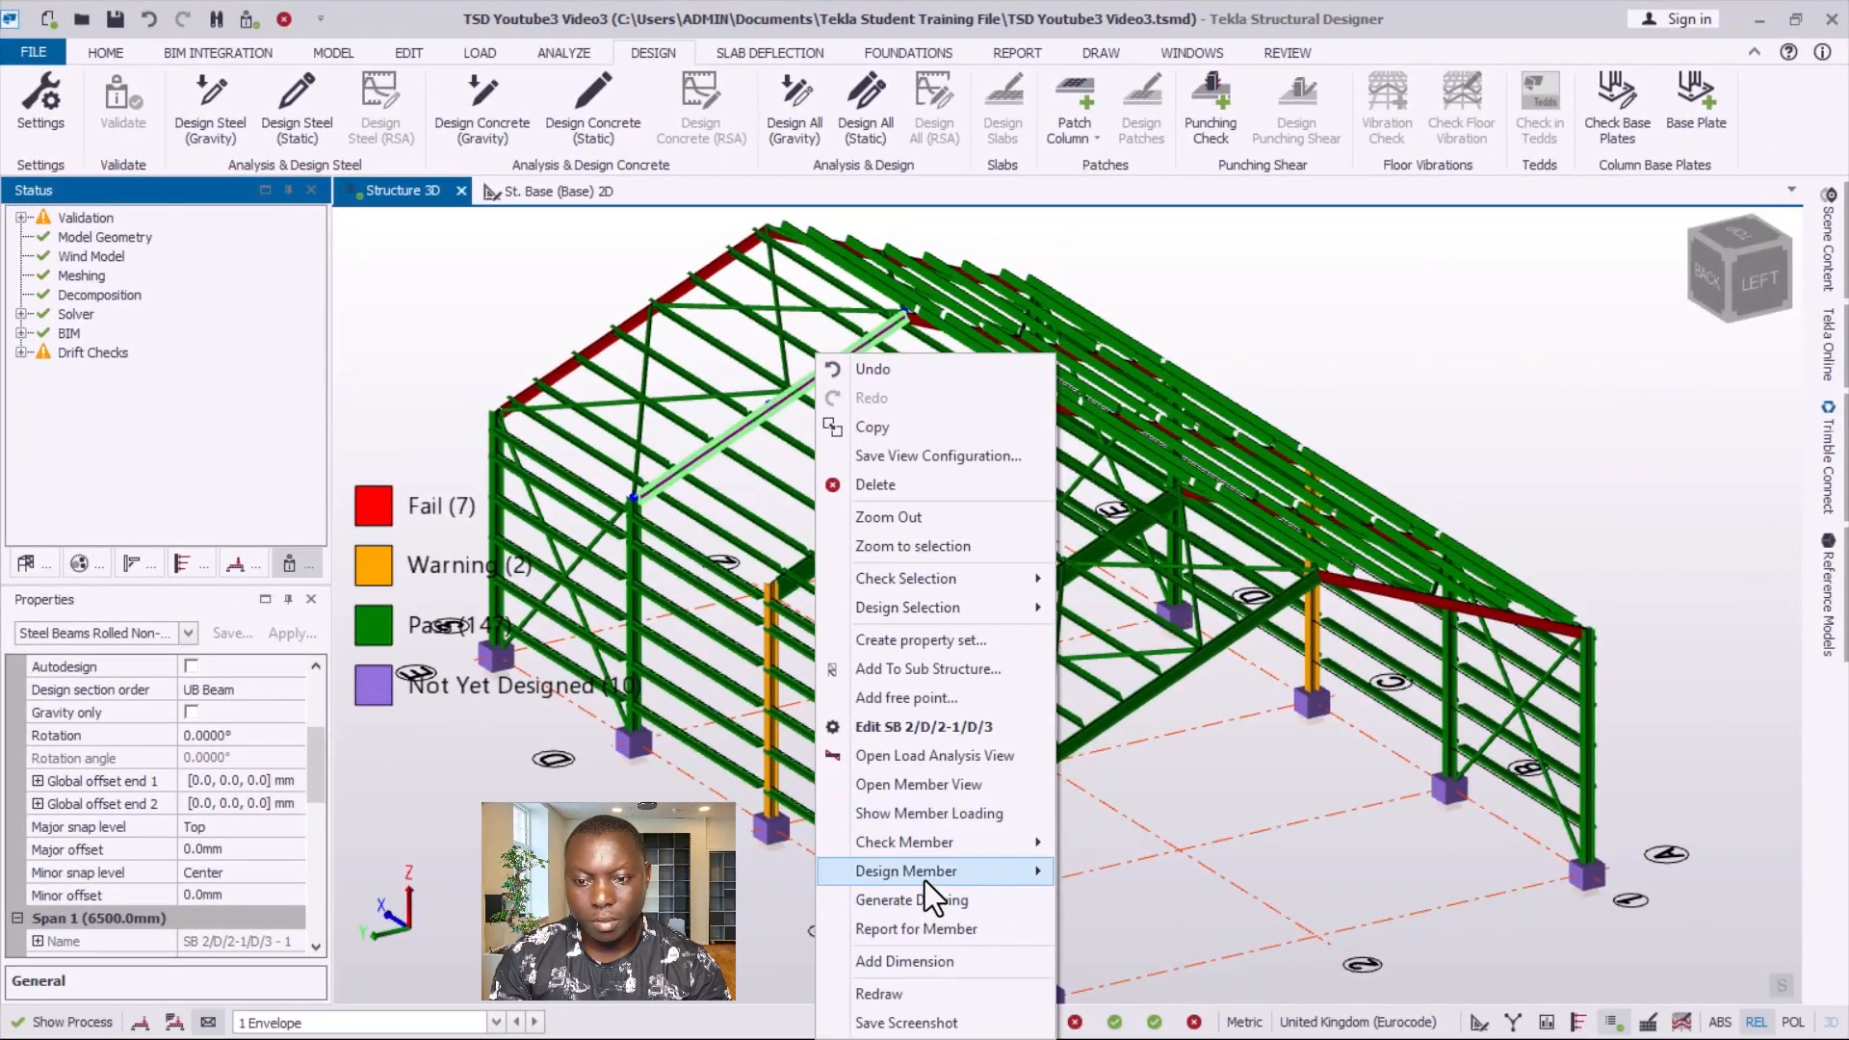
mouse_move(924, 880)
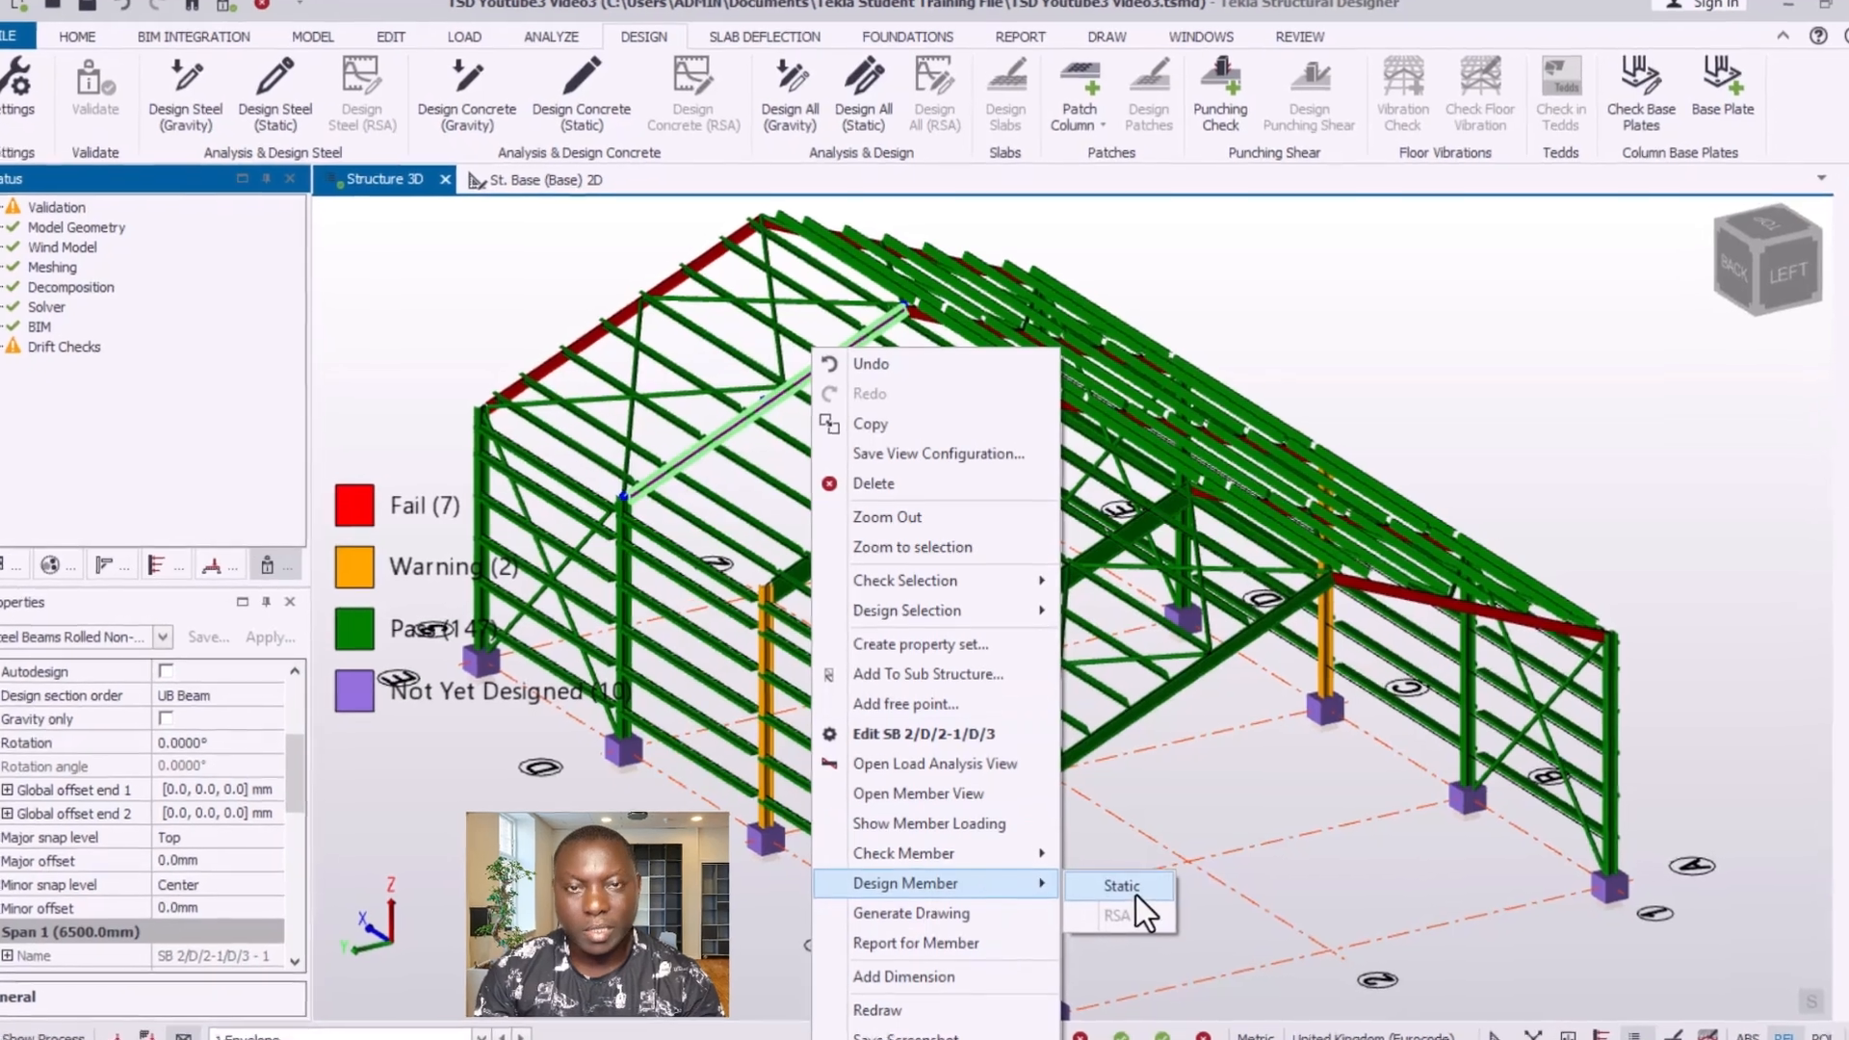
click(1126, 896)
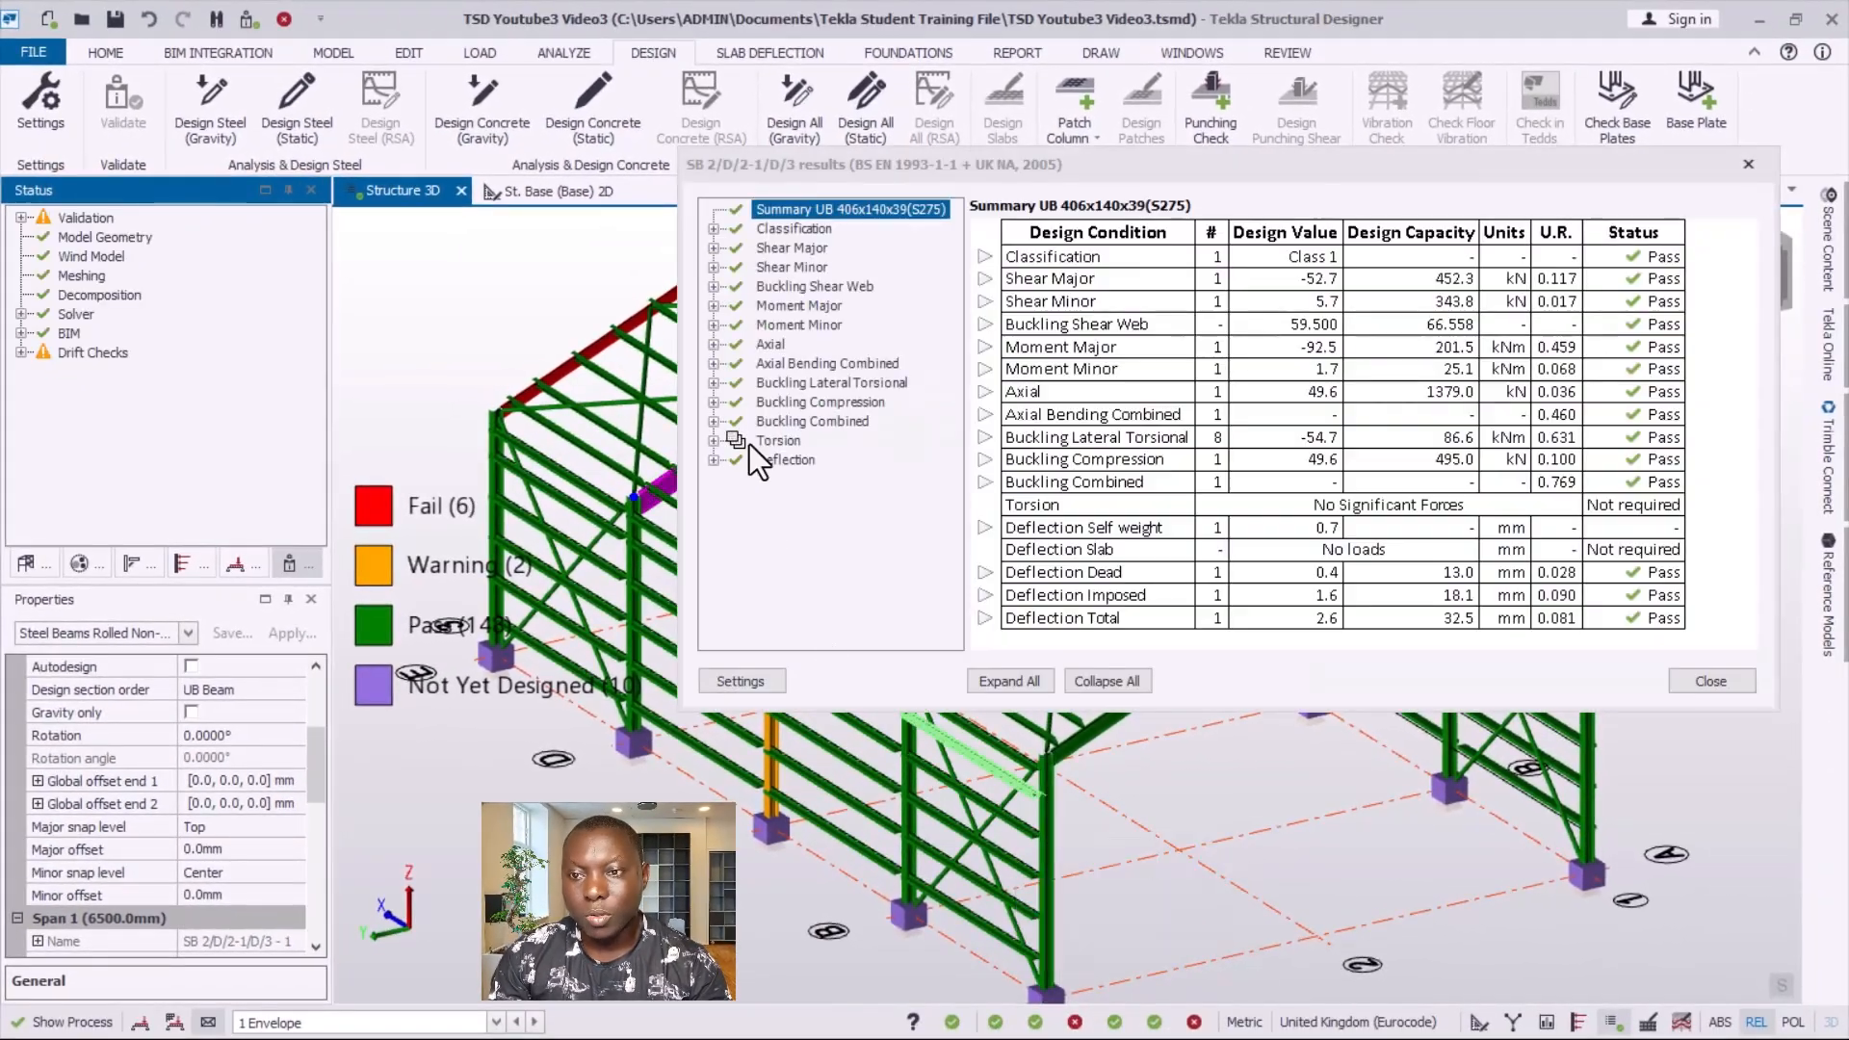
click(1712, 680)
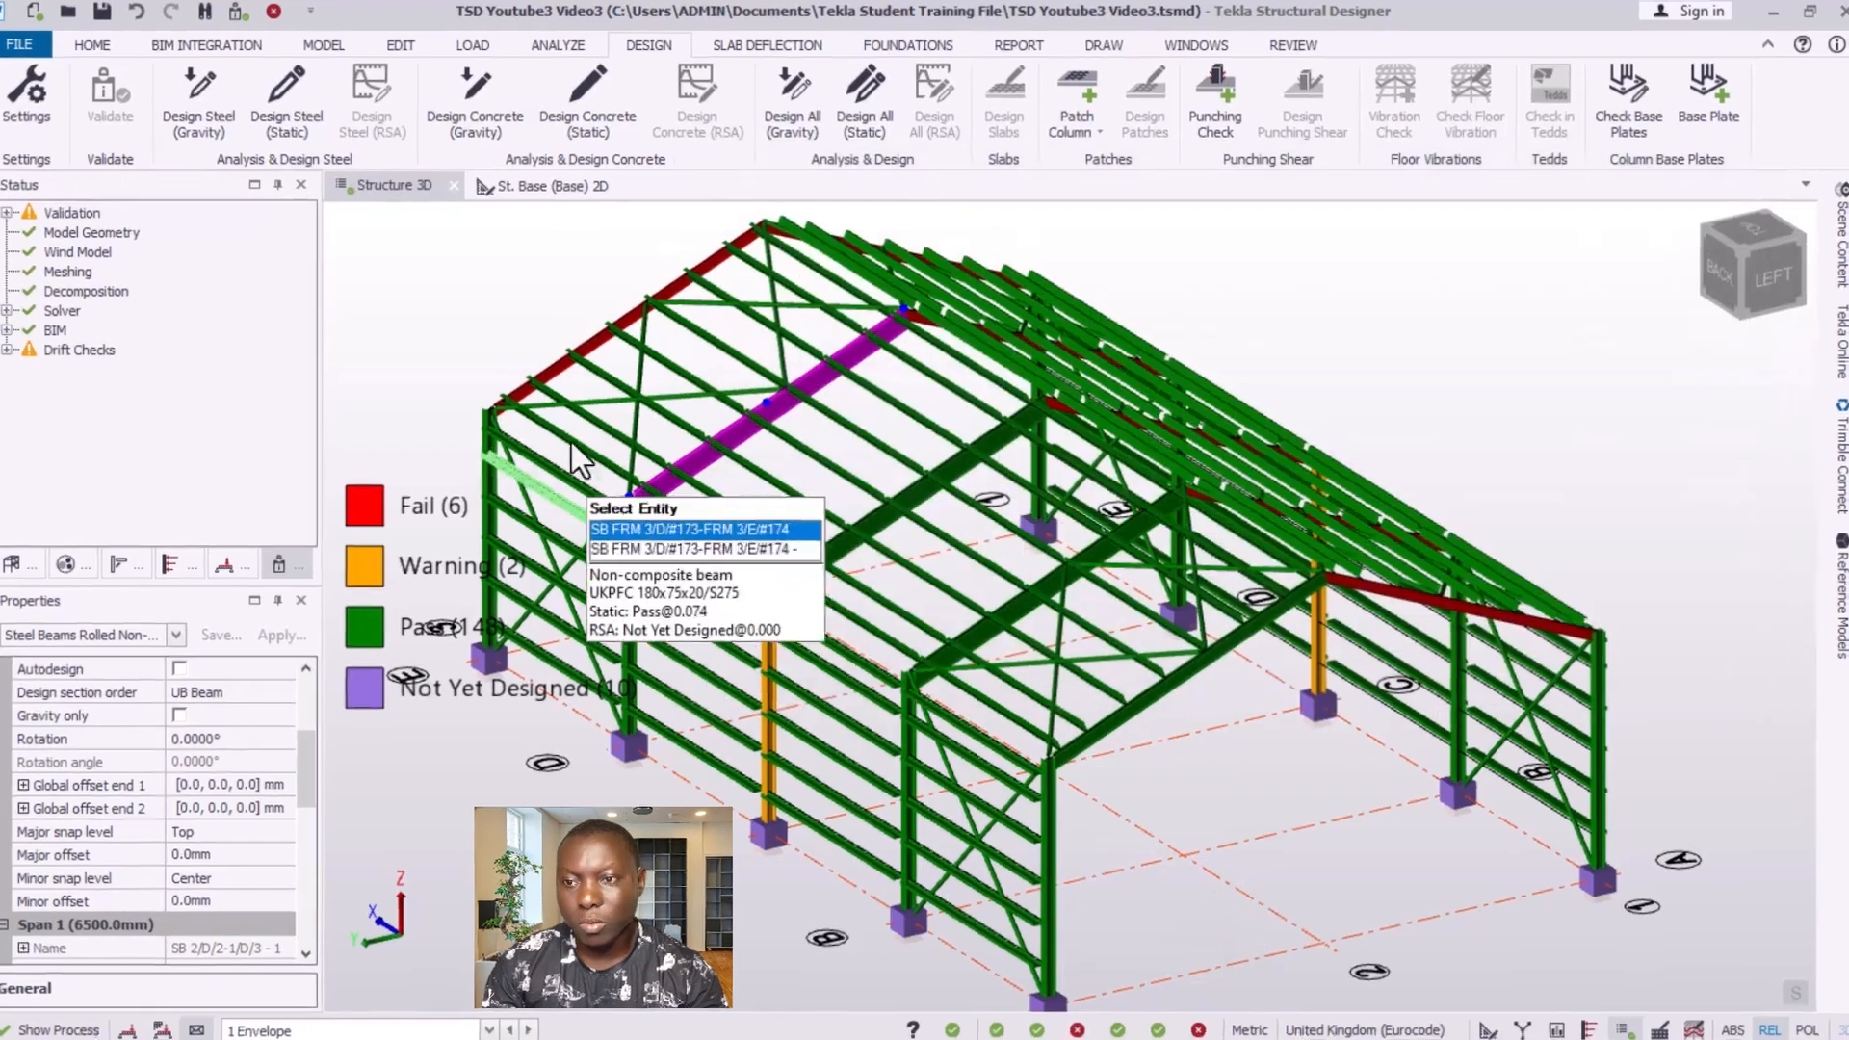
- Run a static Design Member on the far gable rafter SB 2/E/2-1/E/3 and review its results
right_click(640, 333)
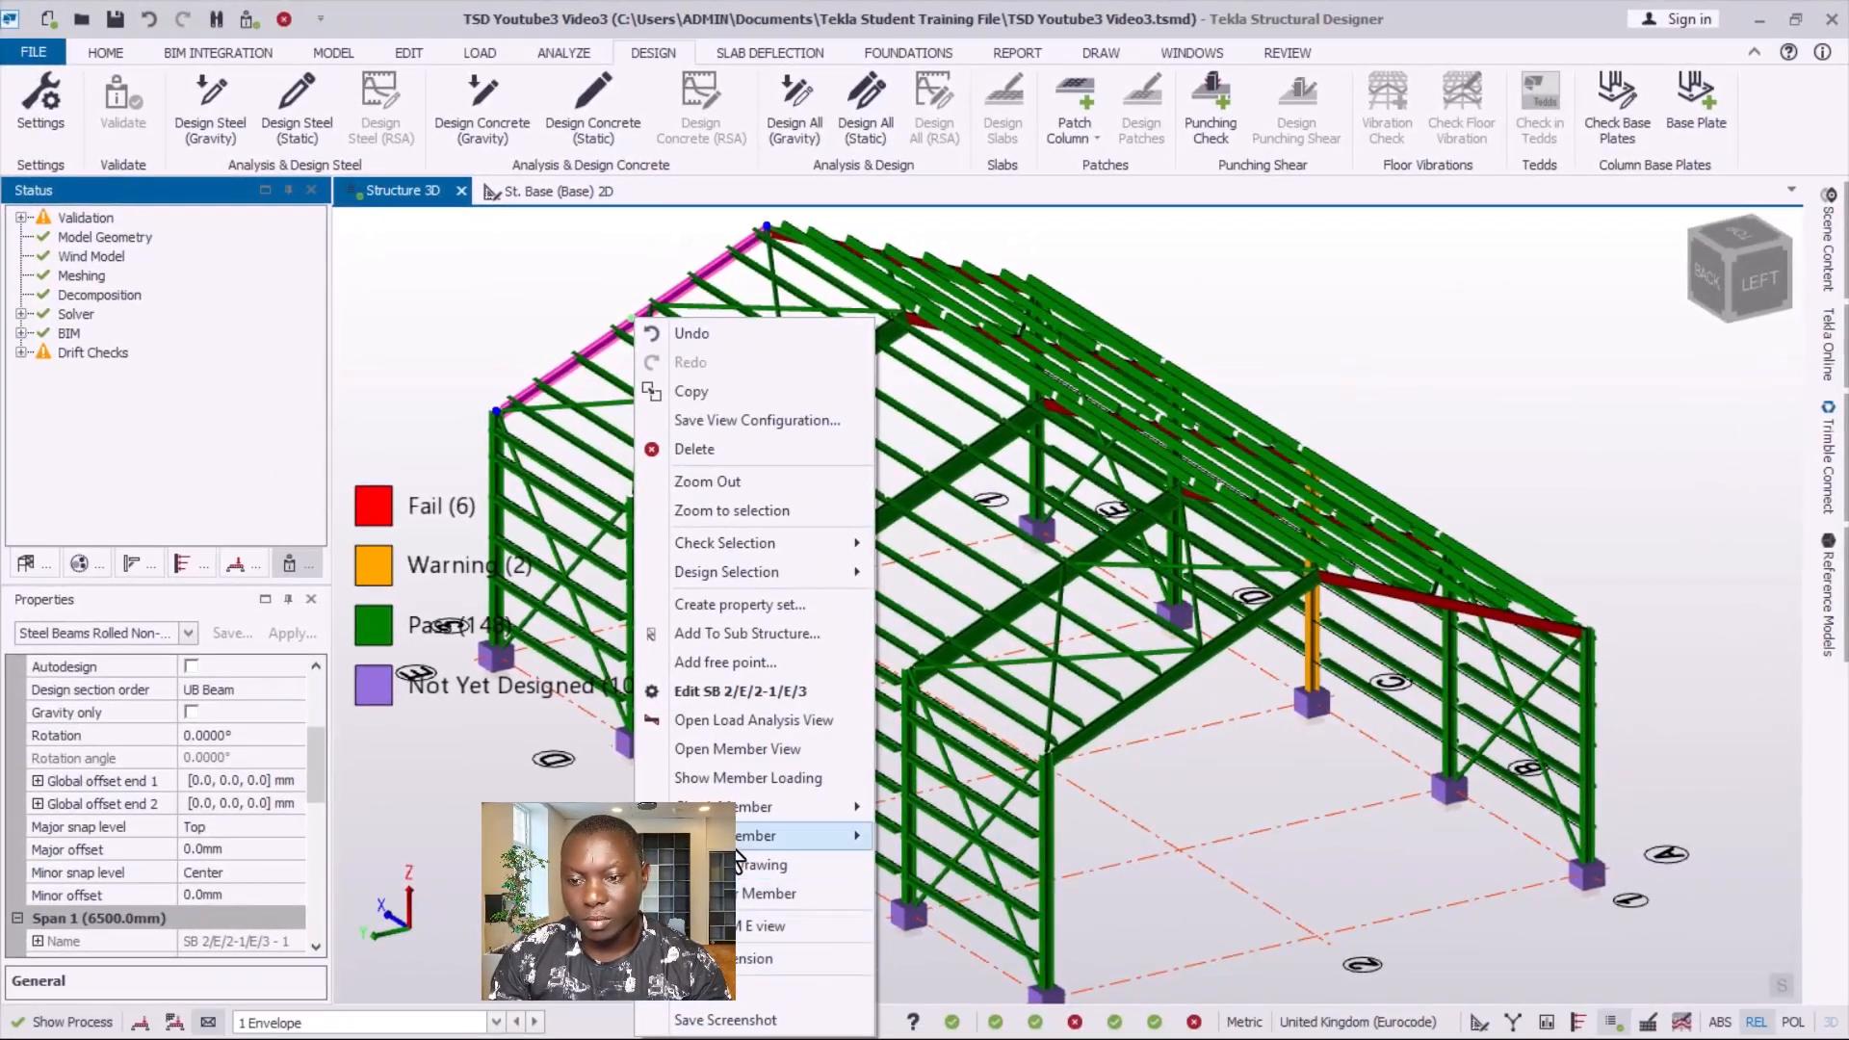
mouse_move(743, 836)
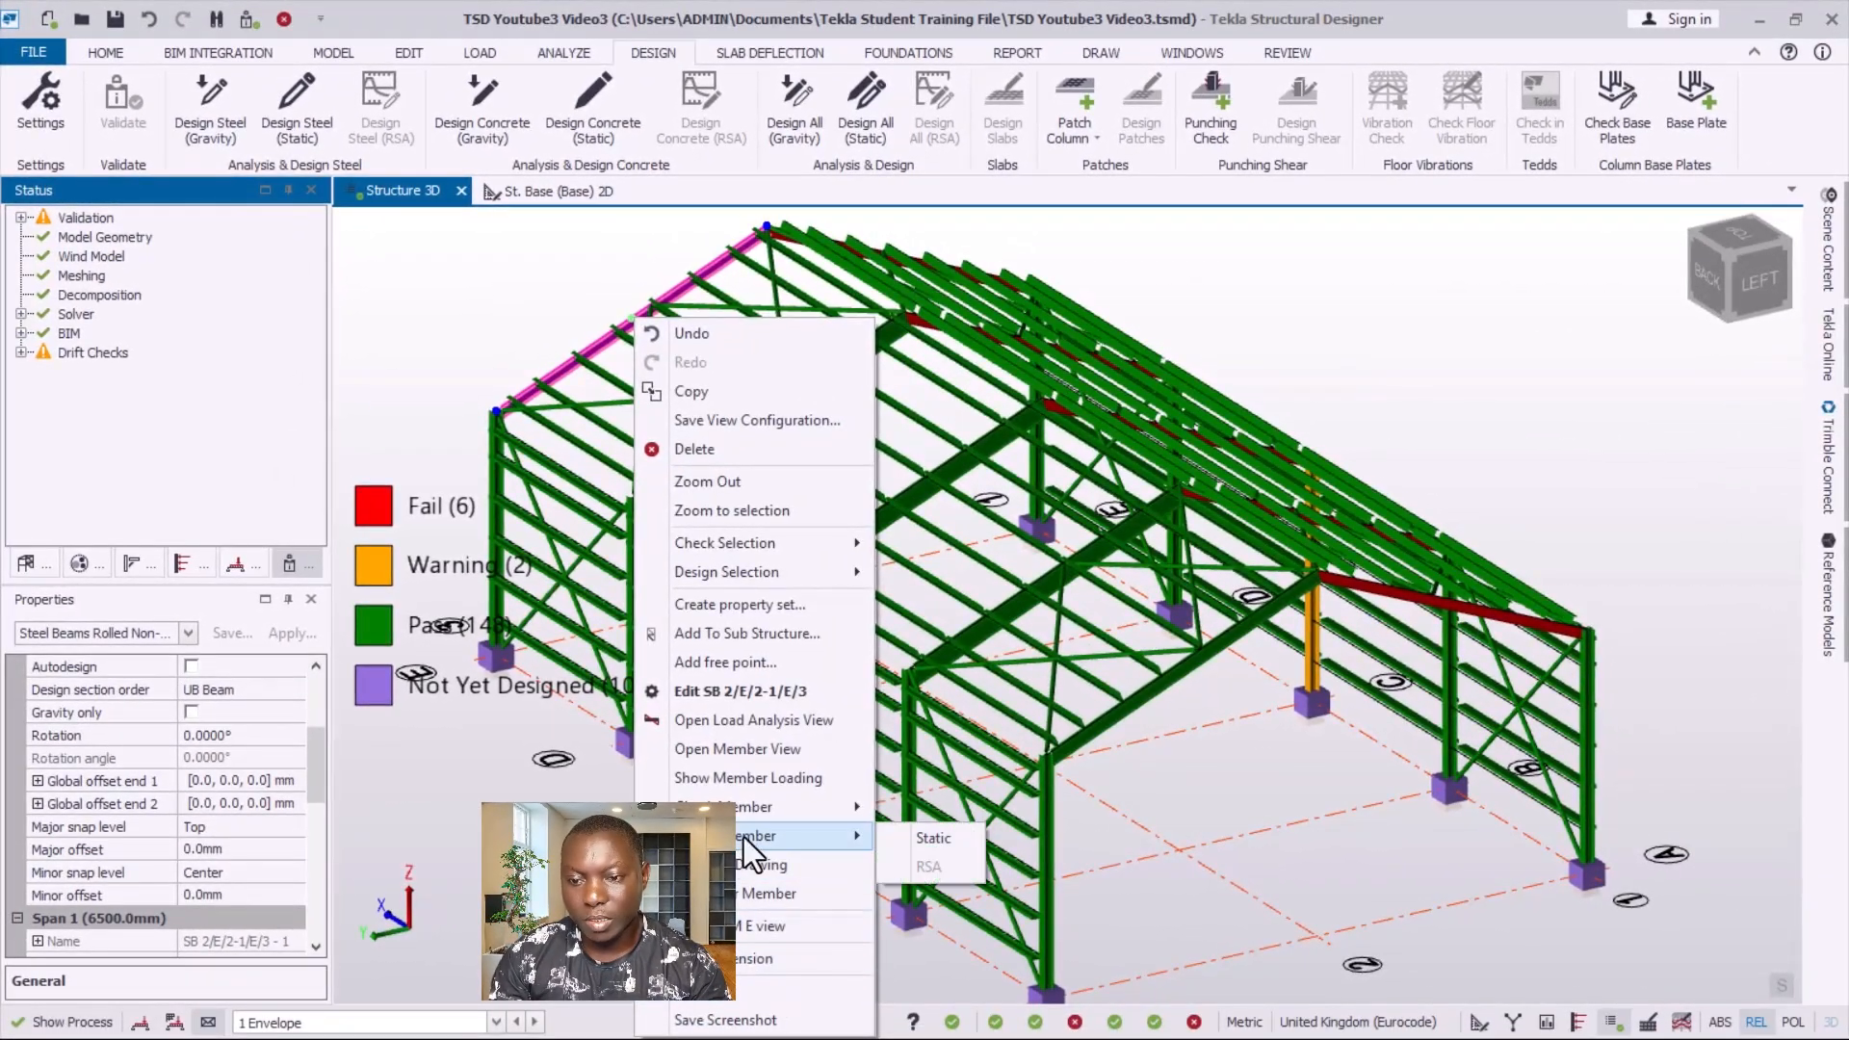
click(917, 840)
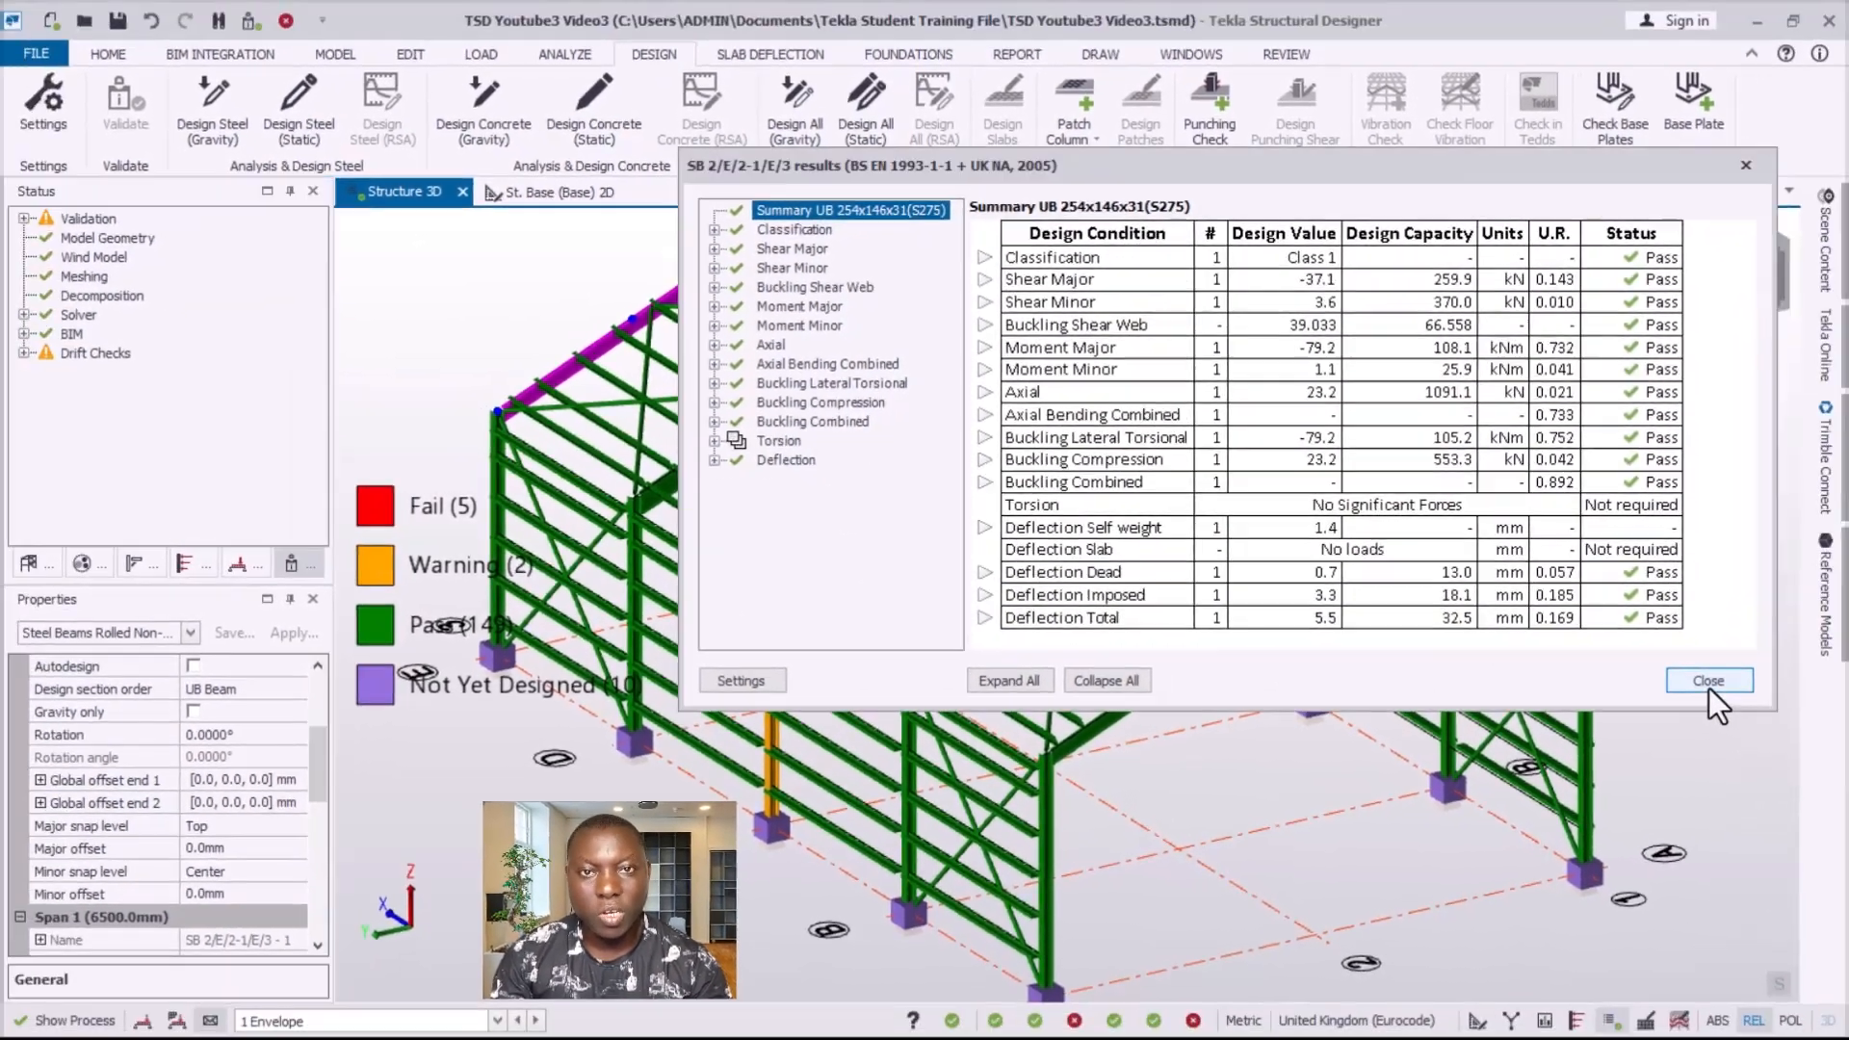
click(1775, 694)
- Run a static Design Member on the front gable rafter SB 1/A/1-2/A/2 and review its results
scroll(1190, 789, down, 1)
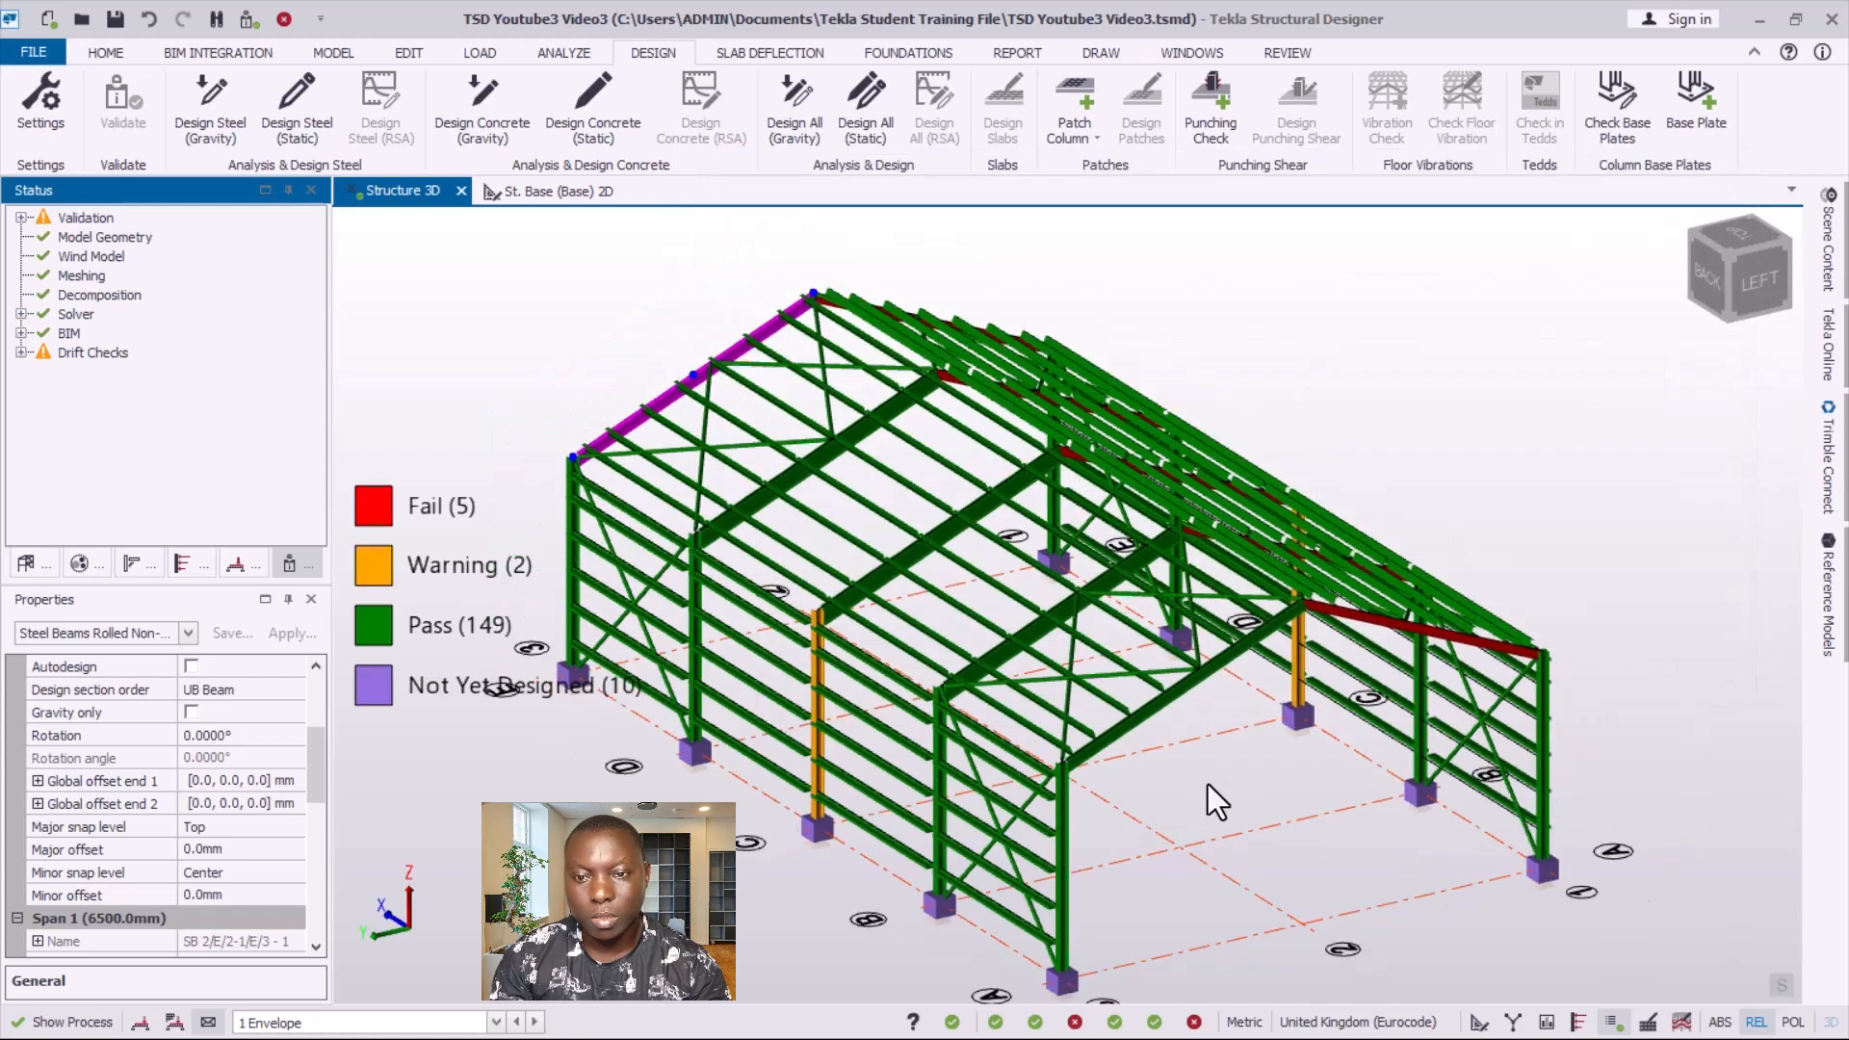
right_drag(1208, 786, 853, 801)
scroll(784, 824, up, 2)
click(736, 737)
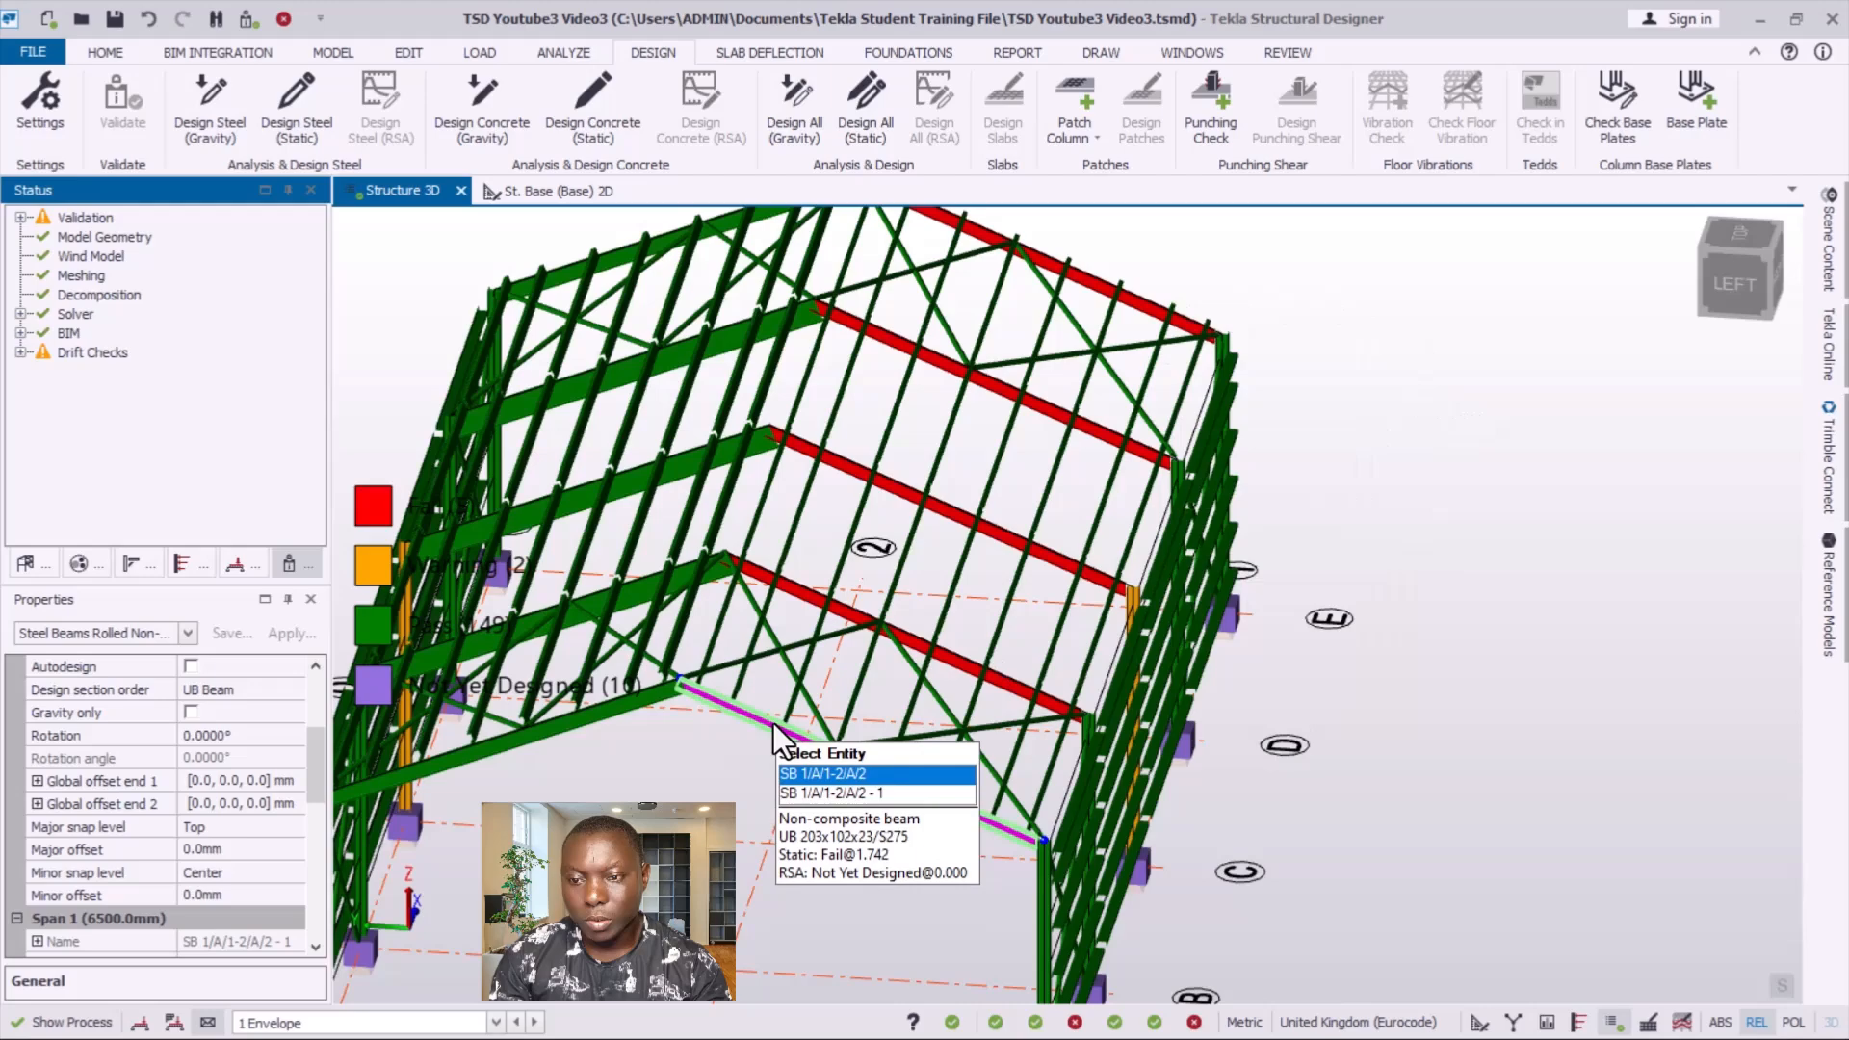
right_click(776, 729)
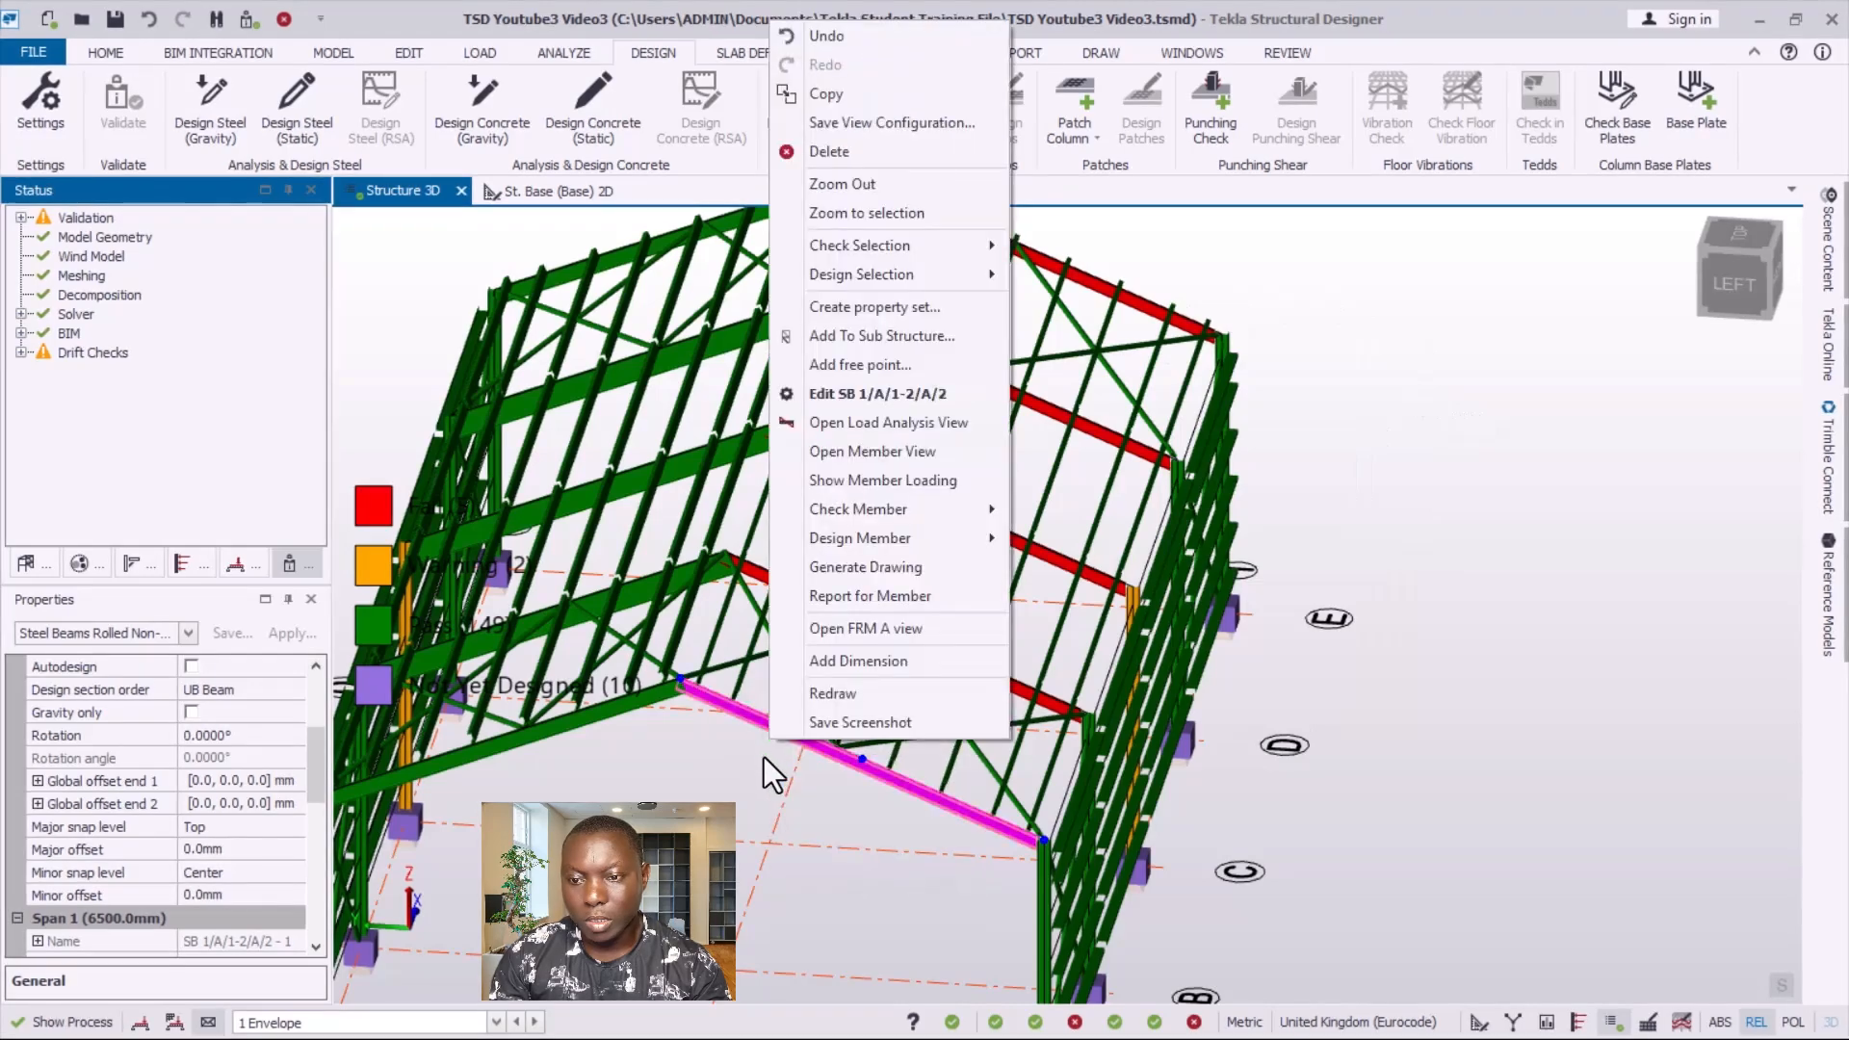
mouse_move(826, 532)
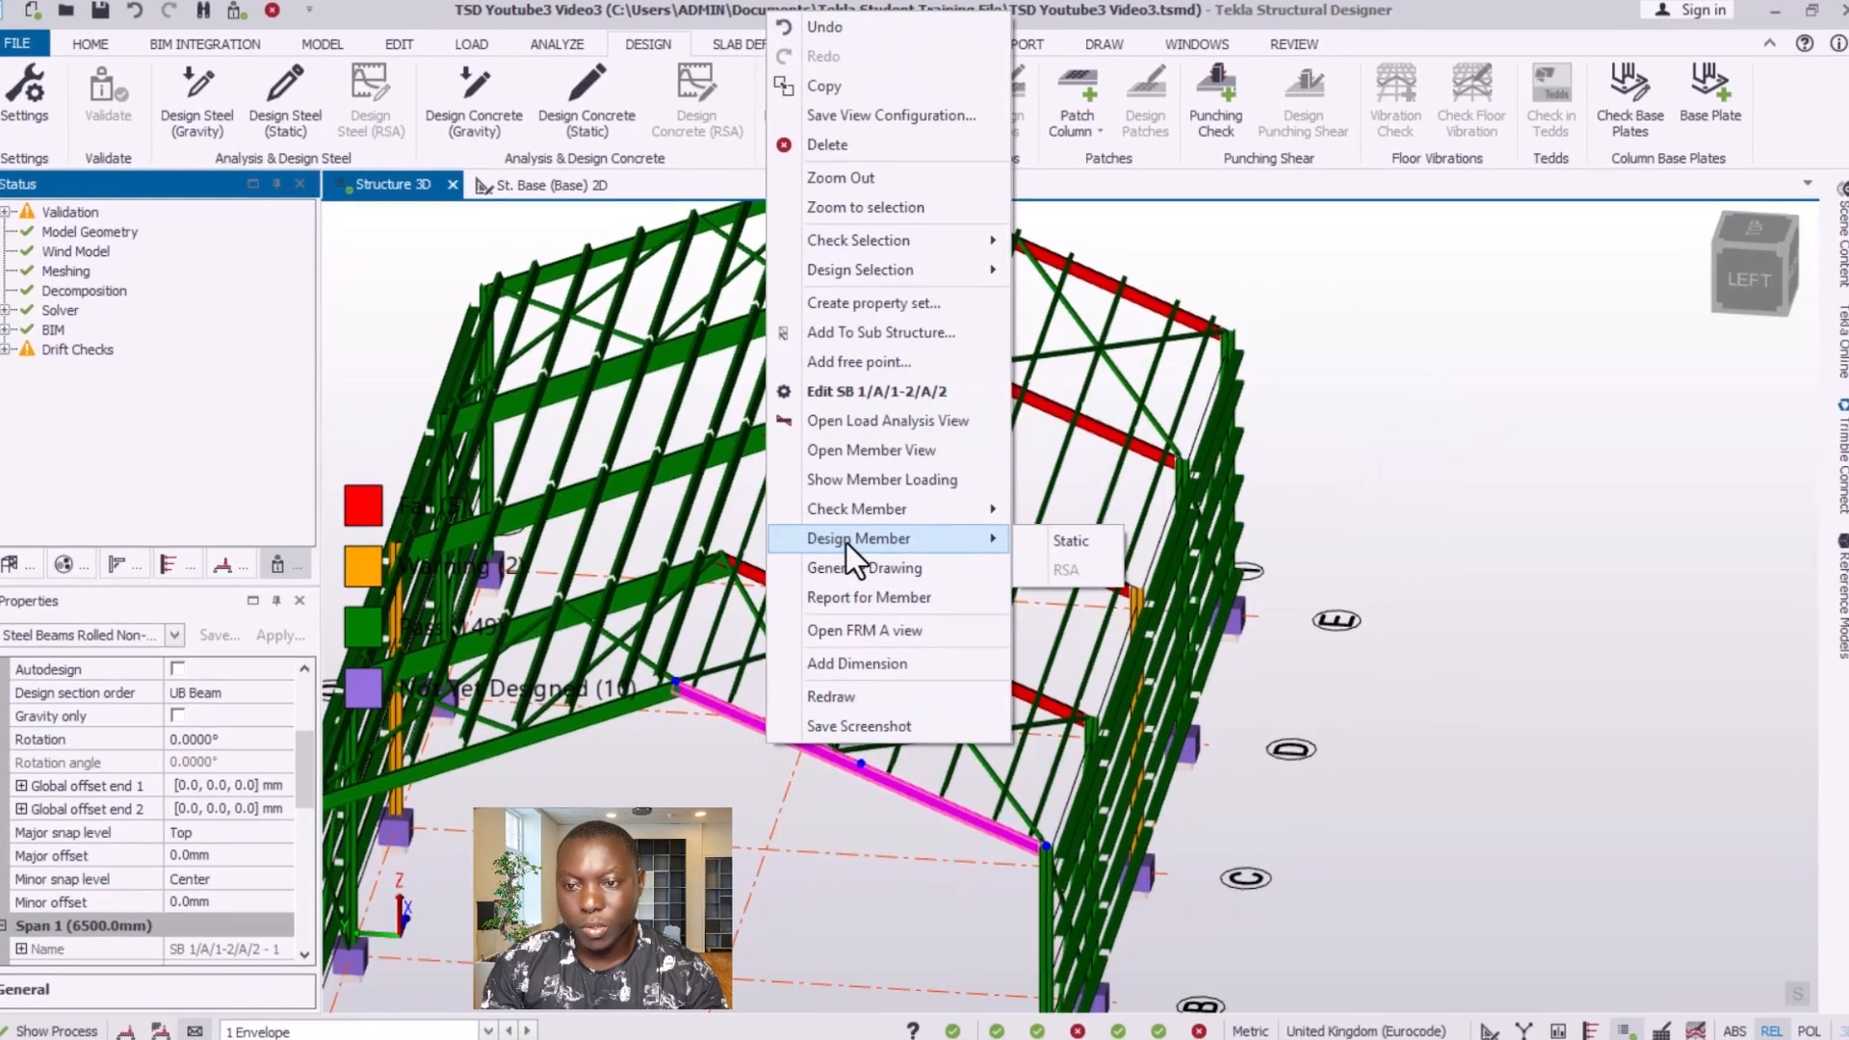
click(1065, 540)
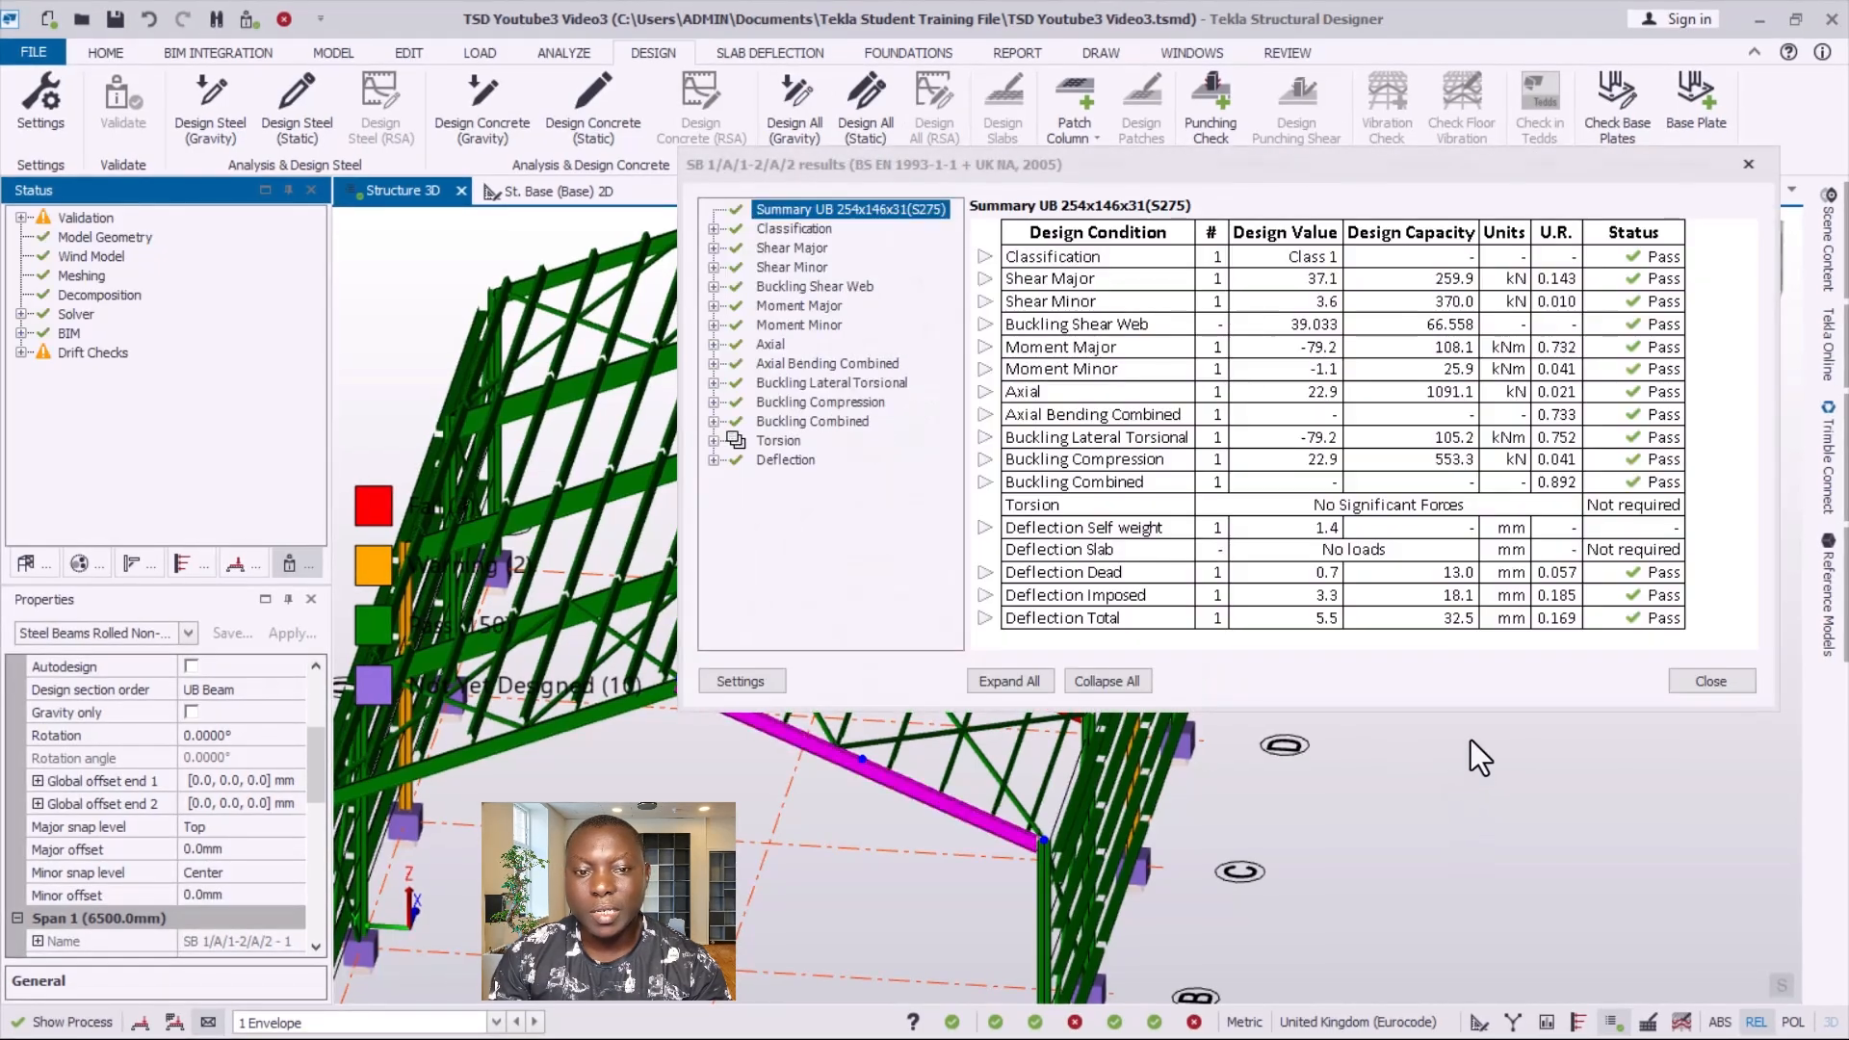
click(1710, 681)
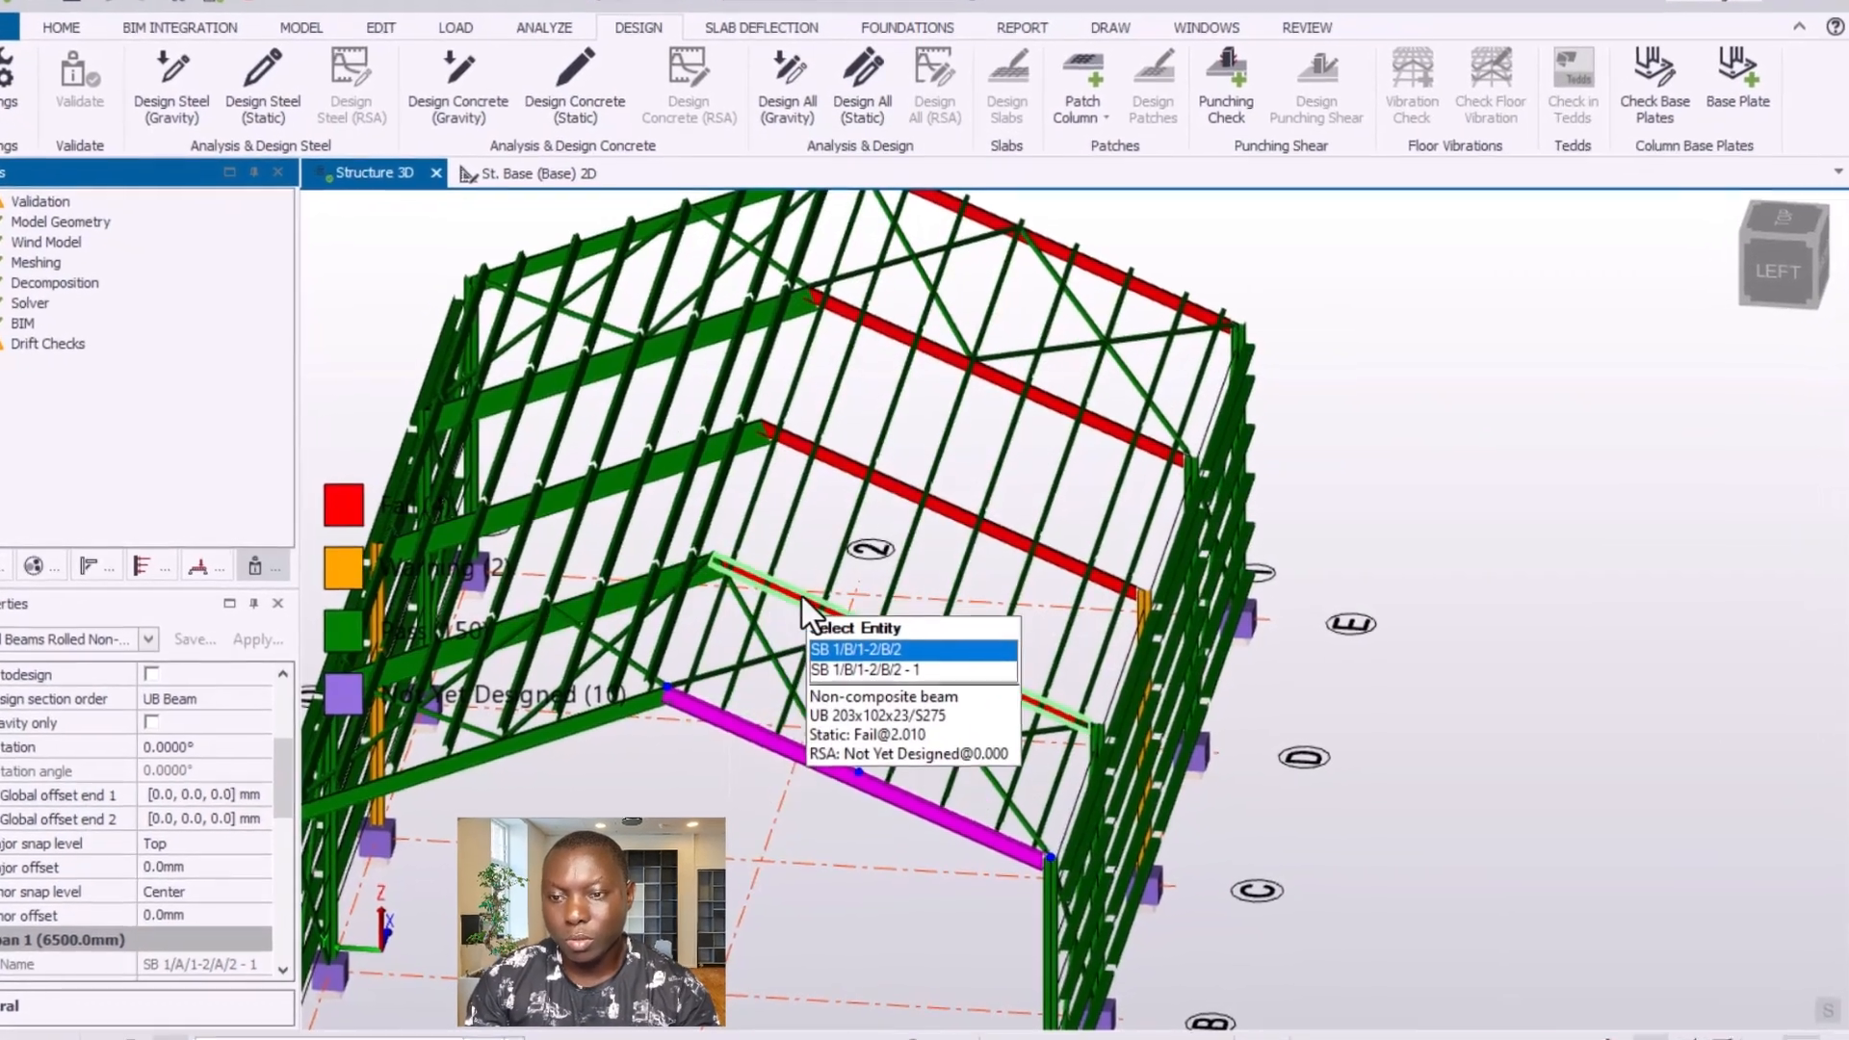
- Run a static Design Member on the grid line B rafter SB 1/B/1-2/B/2 and review its results
click(802, 602)
right_click(798, 599)
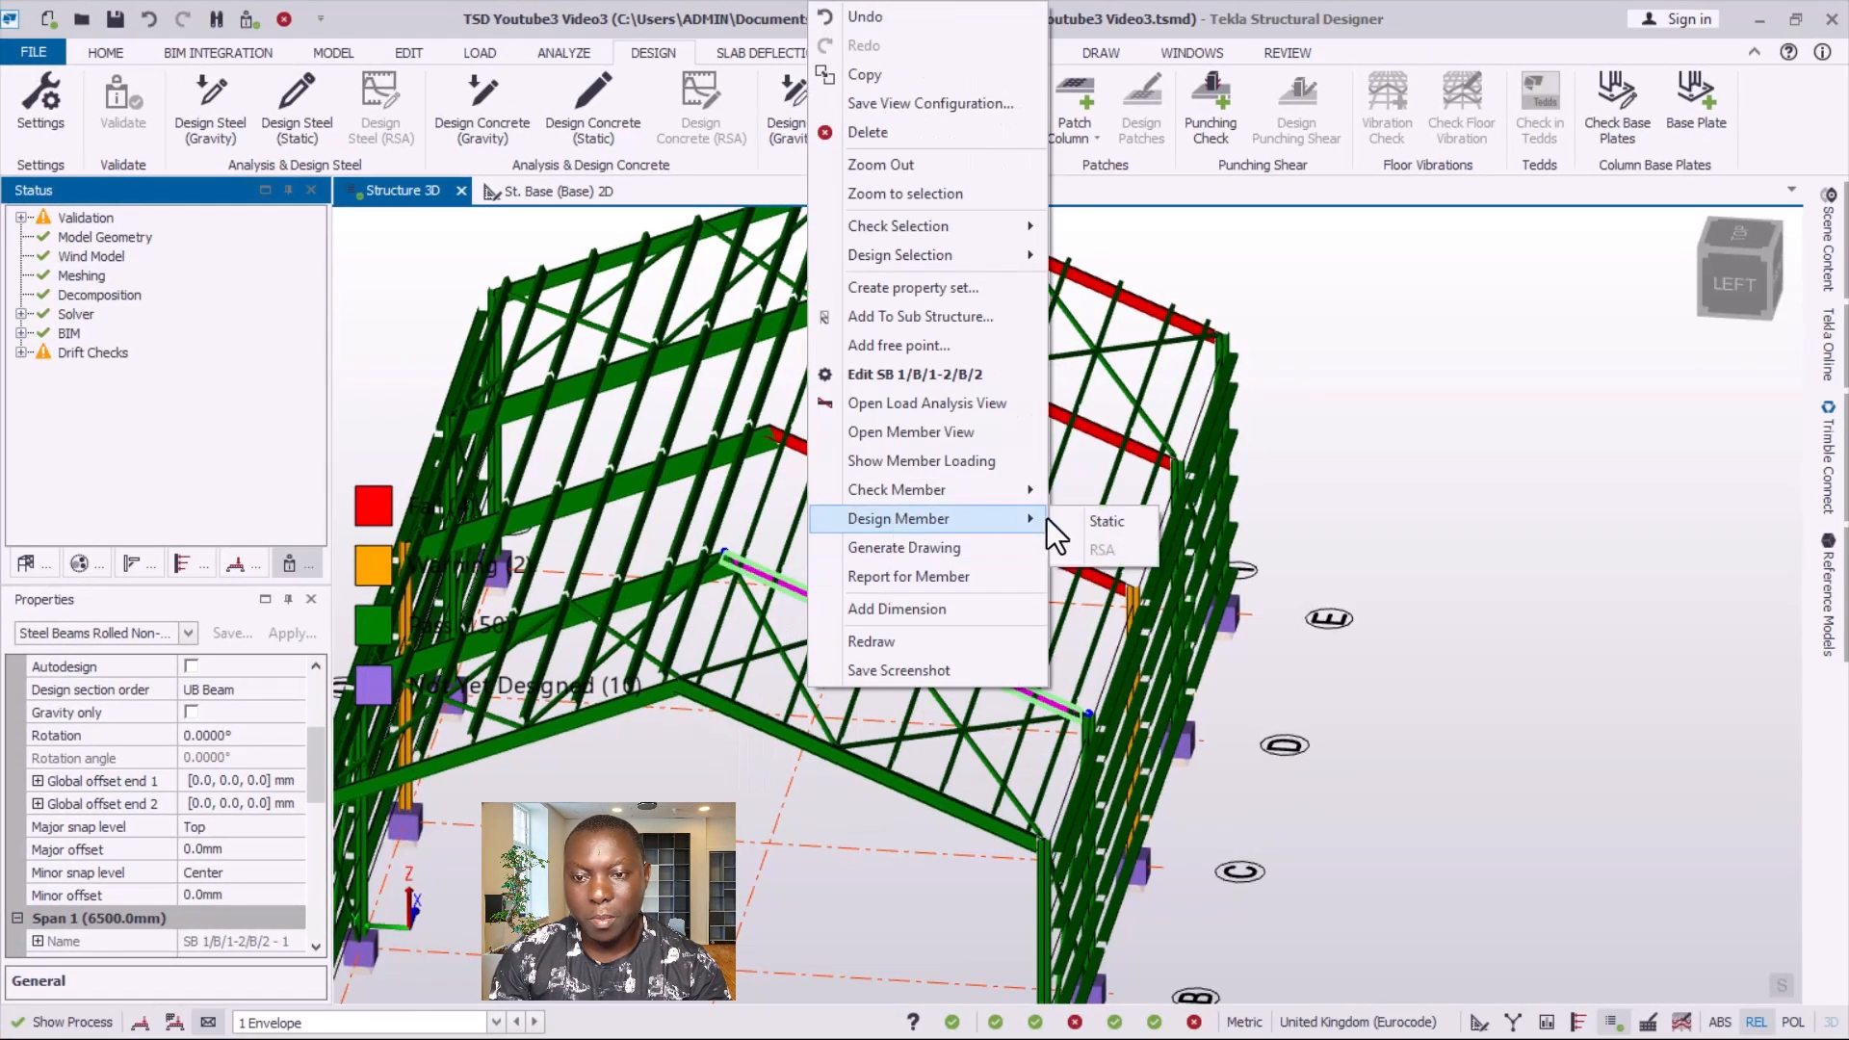
click(1111, 516)
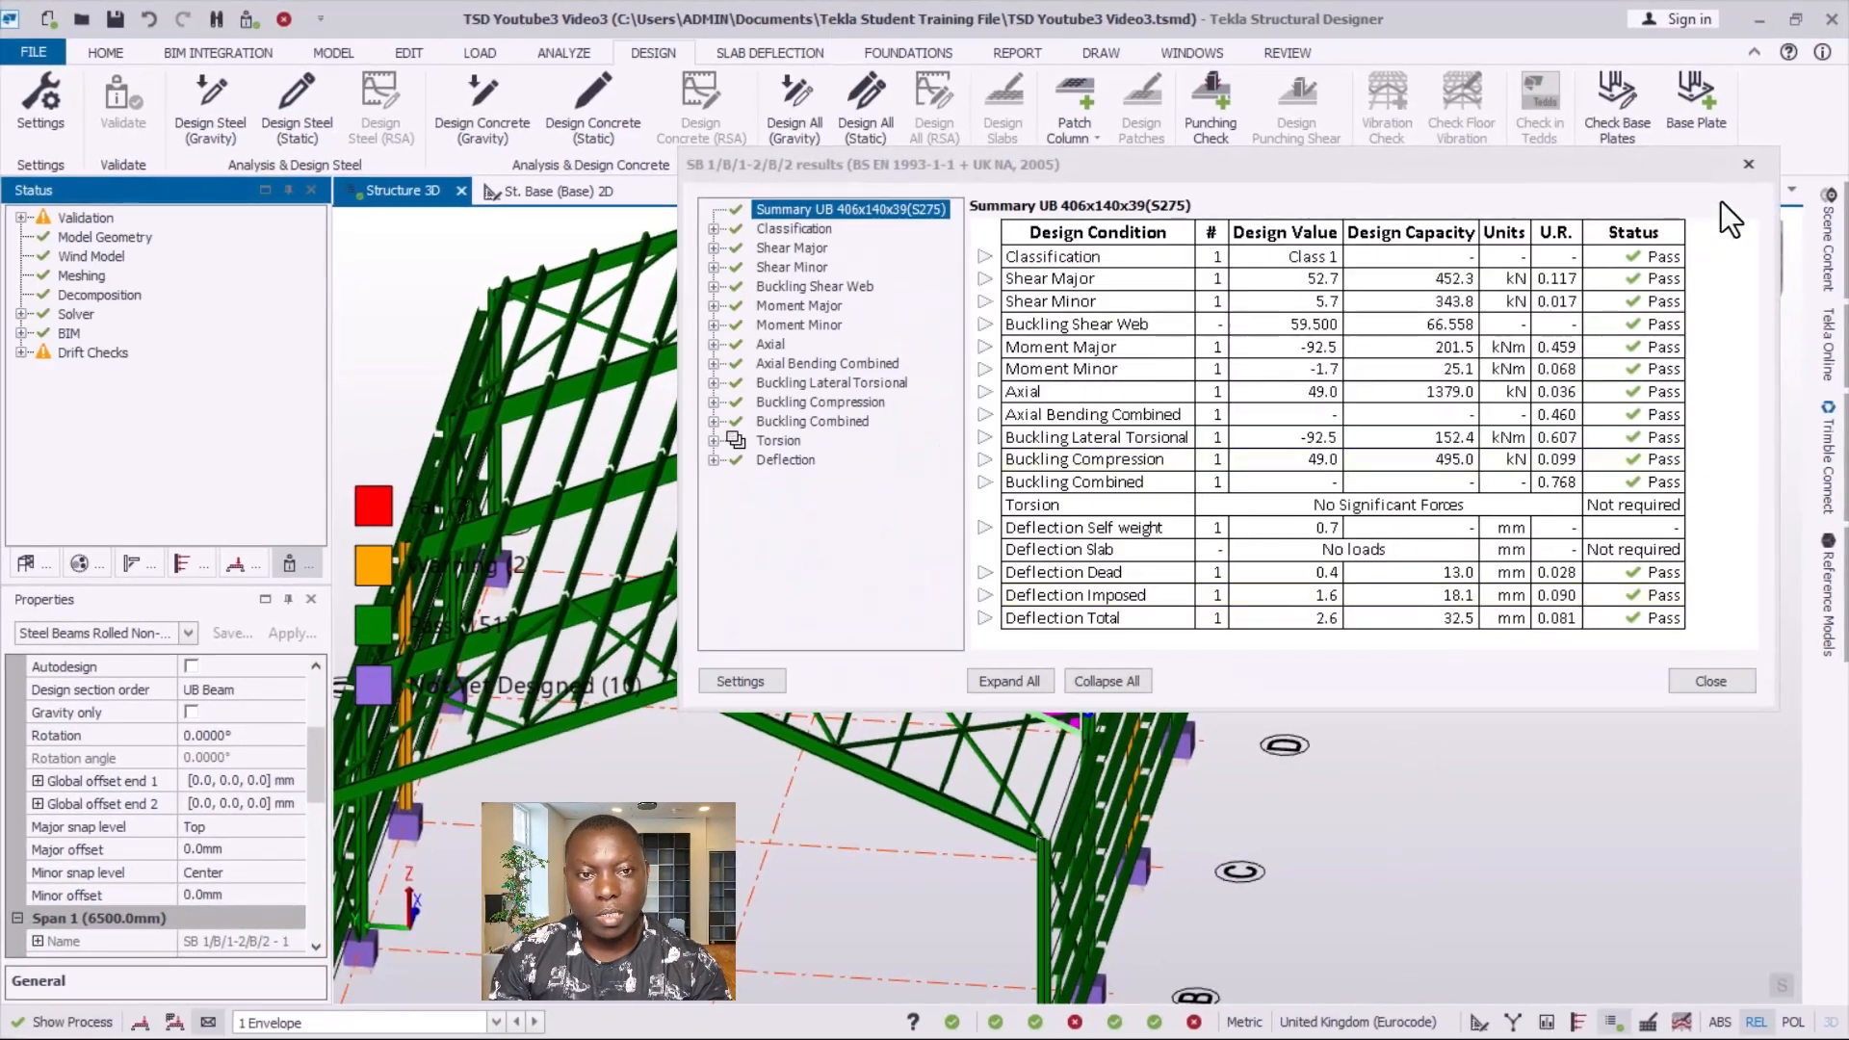
click(1711, 681)
- Run a static Design Member on the grid line C rafter SB 1/C/1-2/C/2 and review its results
click(840, 463)
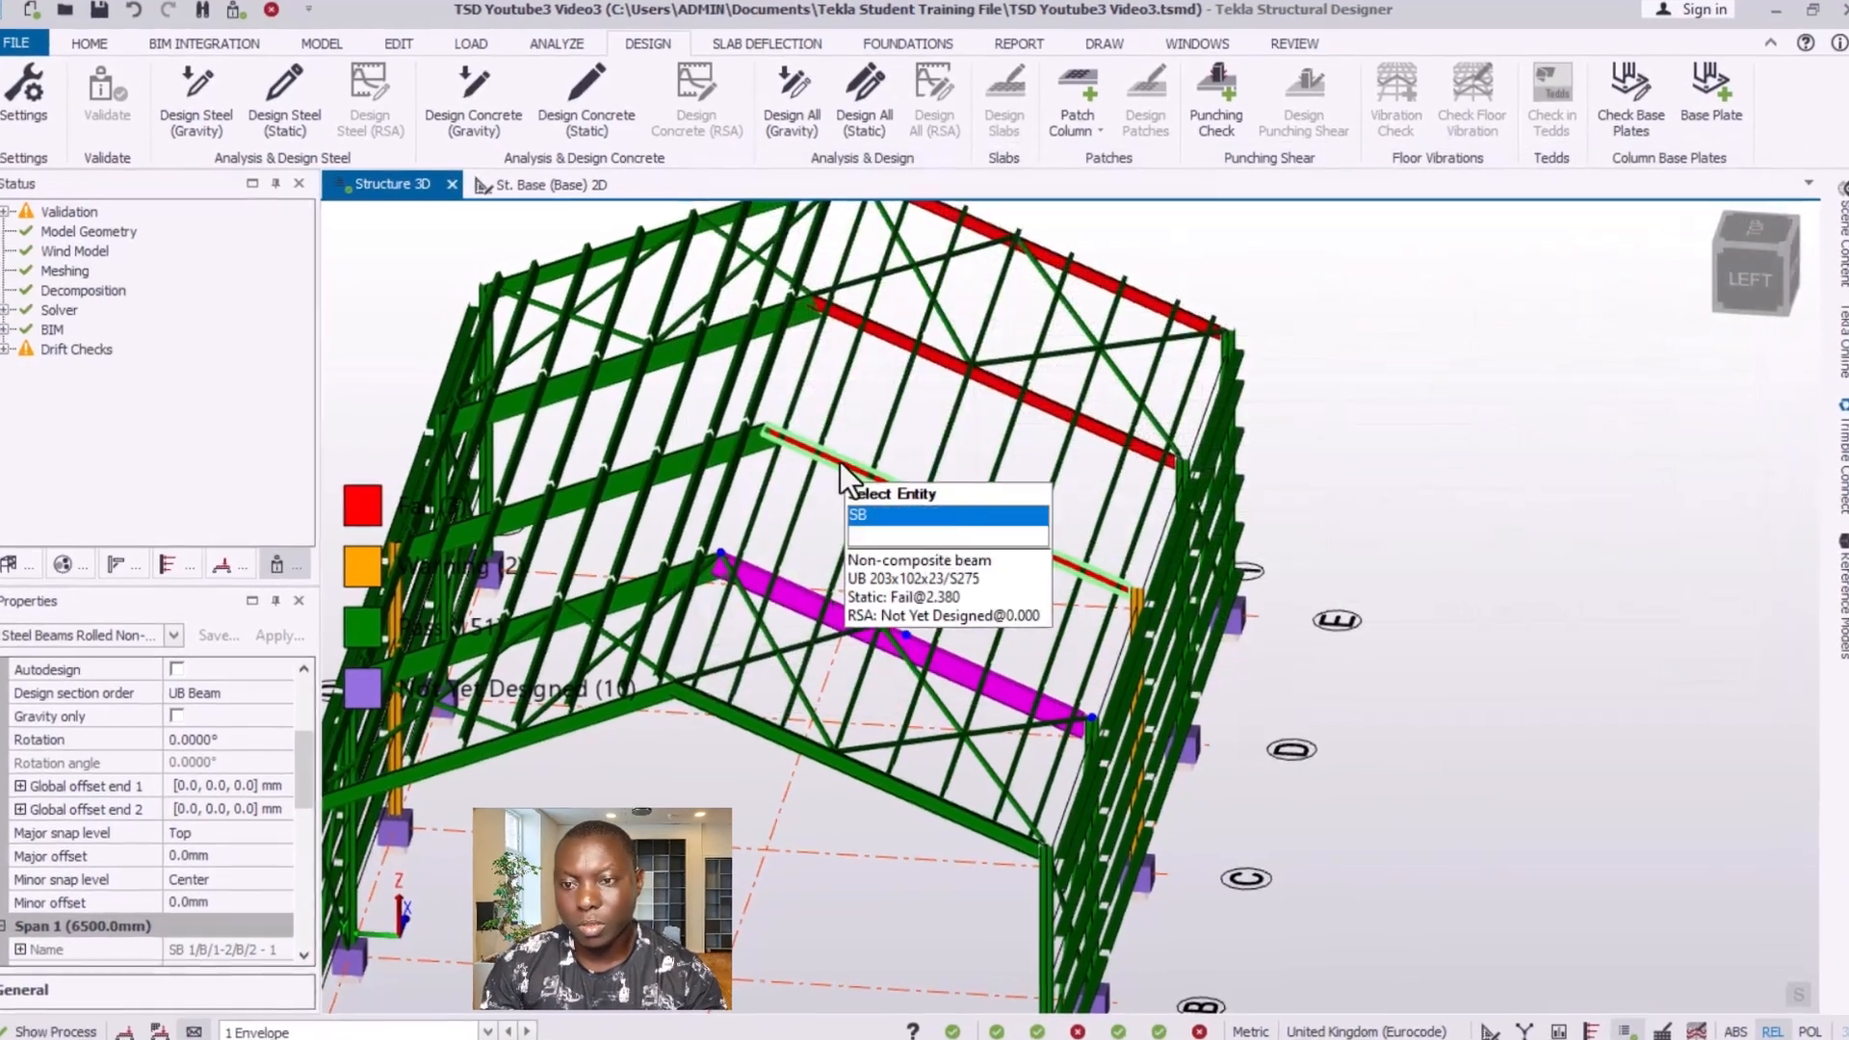
right_click(832, 462)
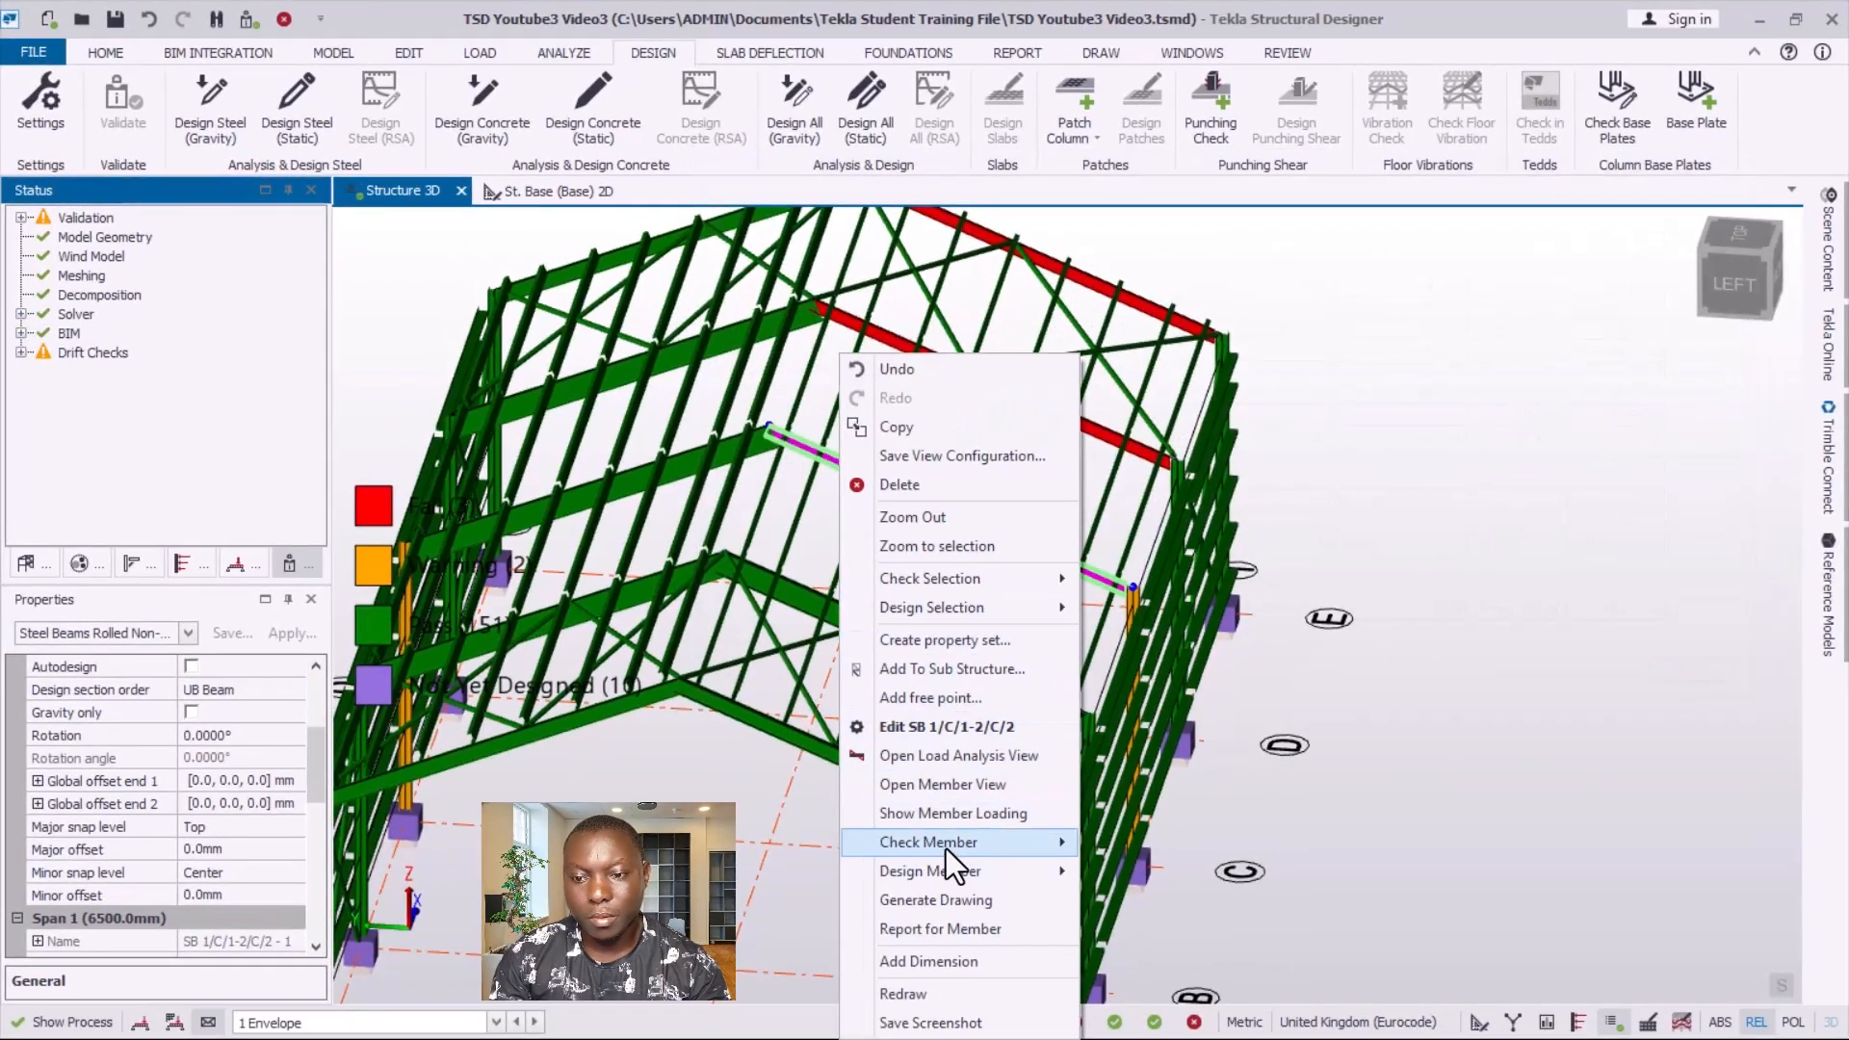
mouse_move(1041, 872)
click(1144, 884)
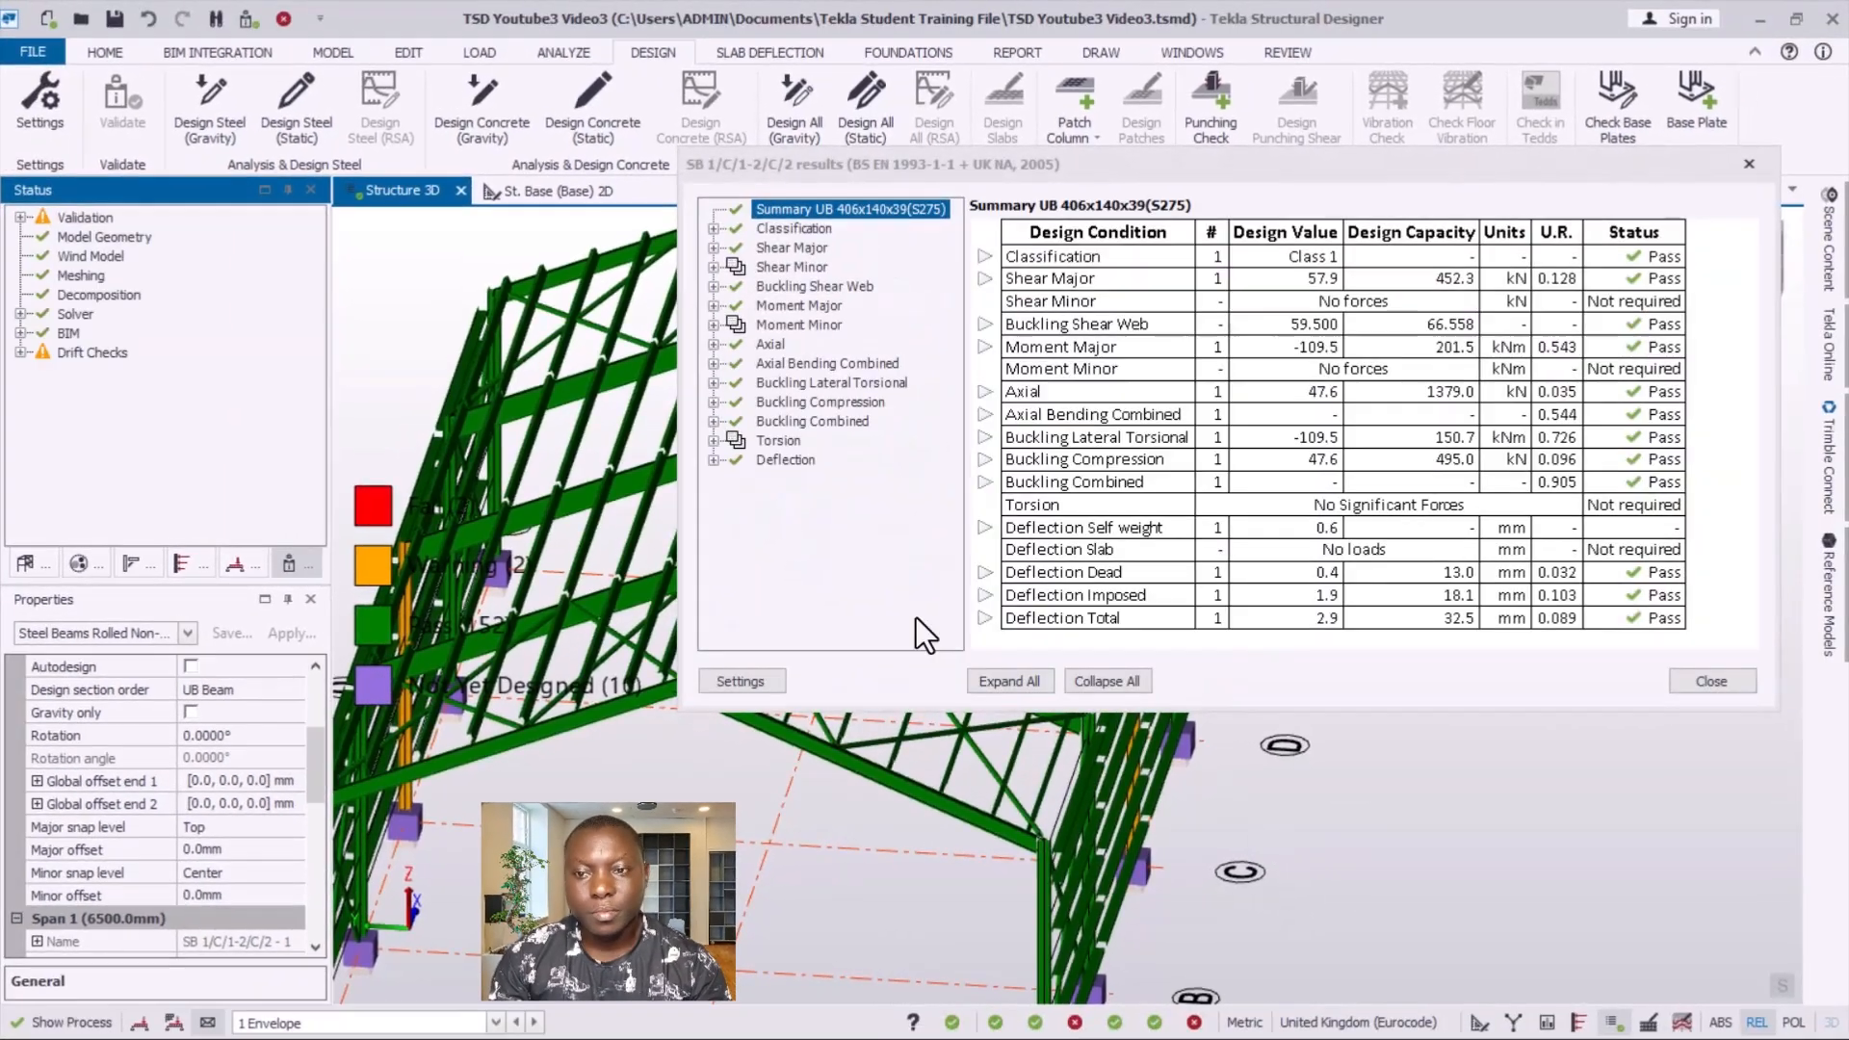
click(1711, 681)
- Run a static Design Member on the grid line D rafter SB 1/D/1-2/D/2 and review its results
mouse_move(883, 333)
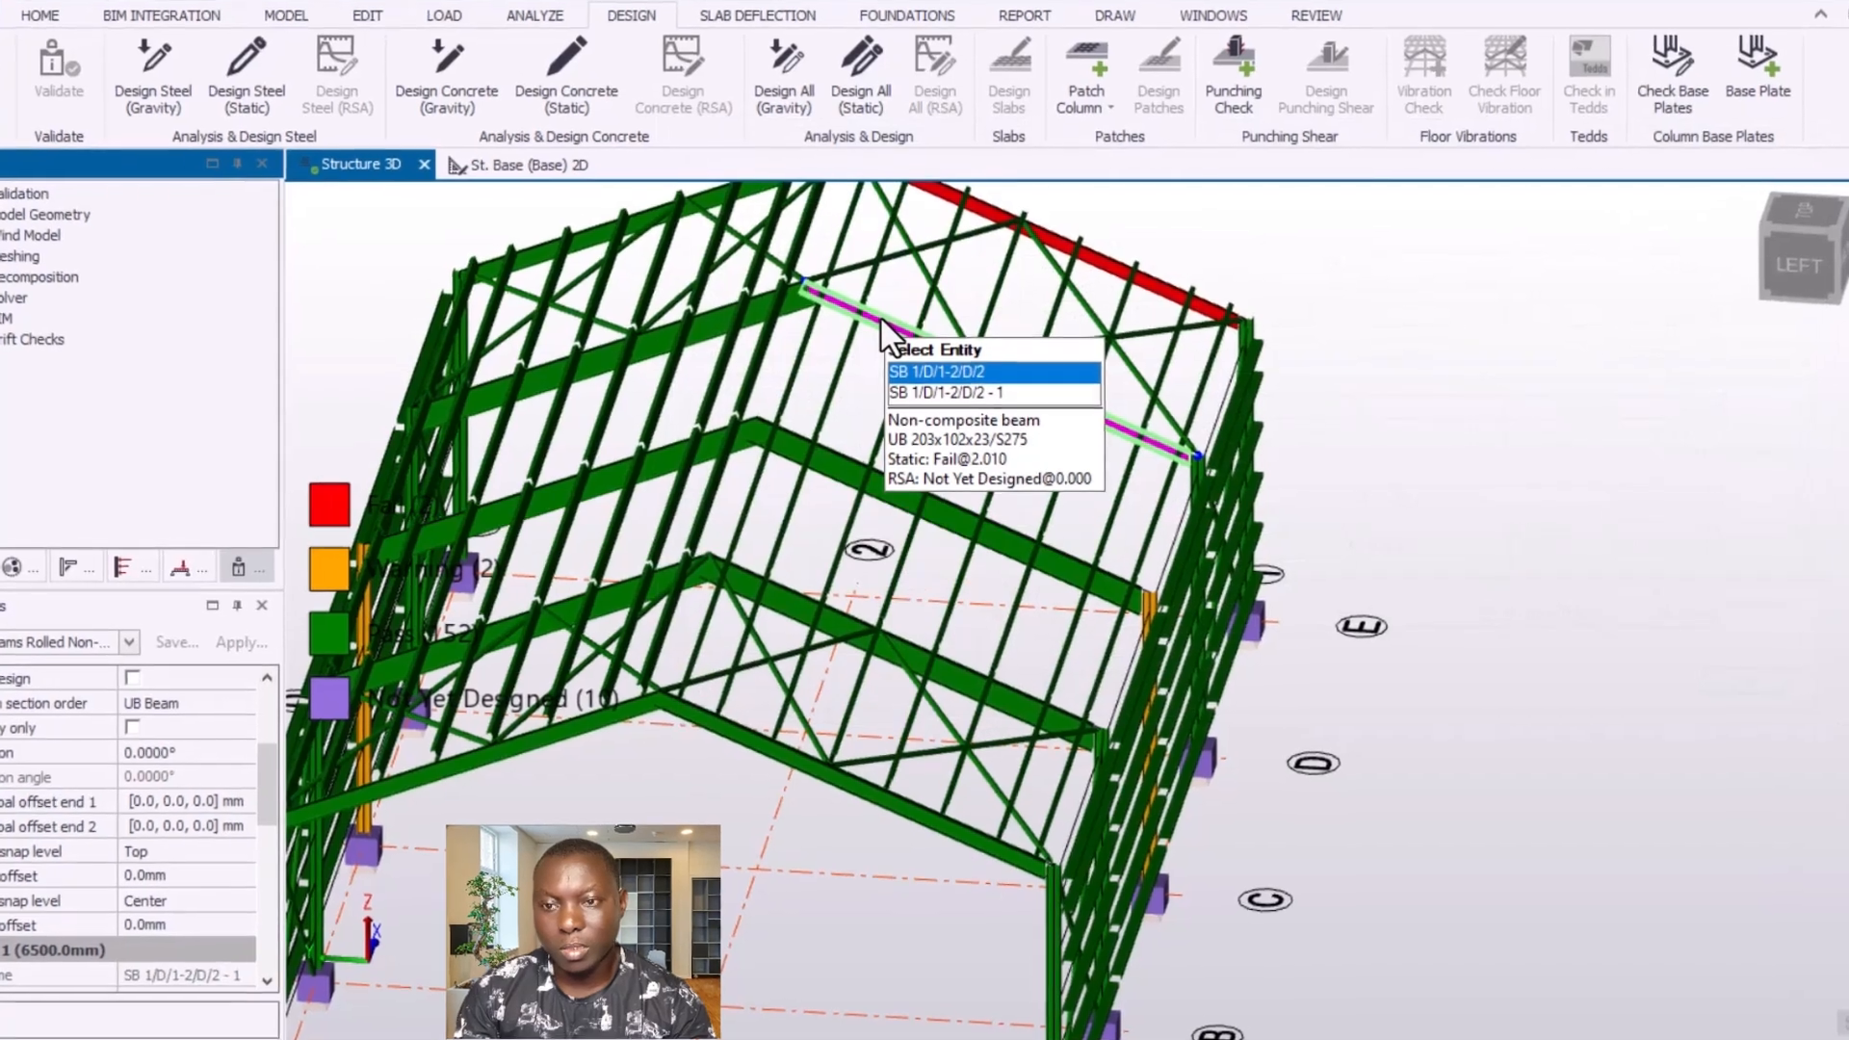
right_click(880, 320)
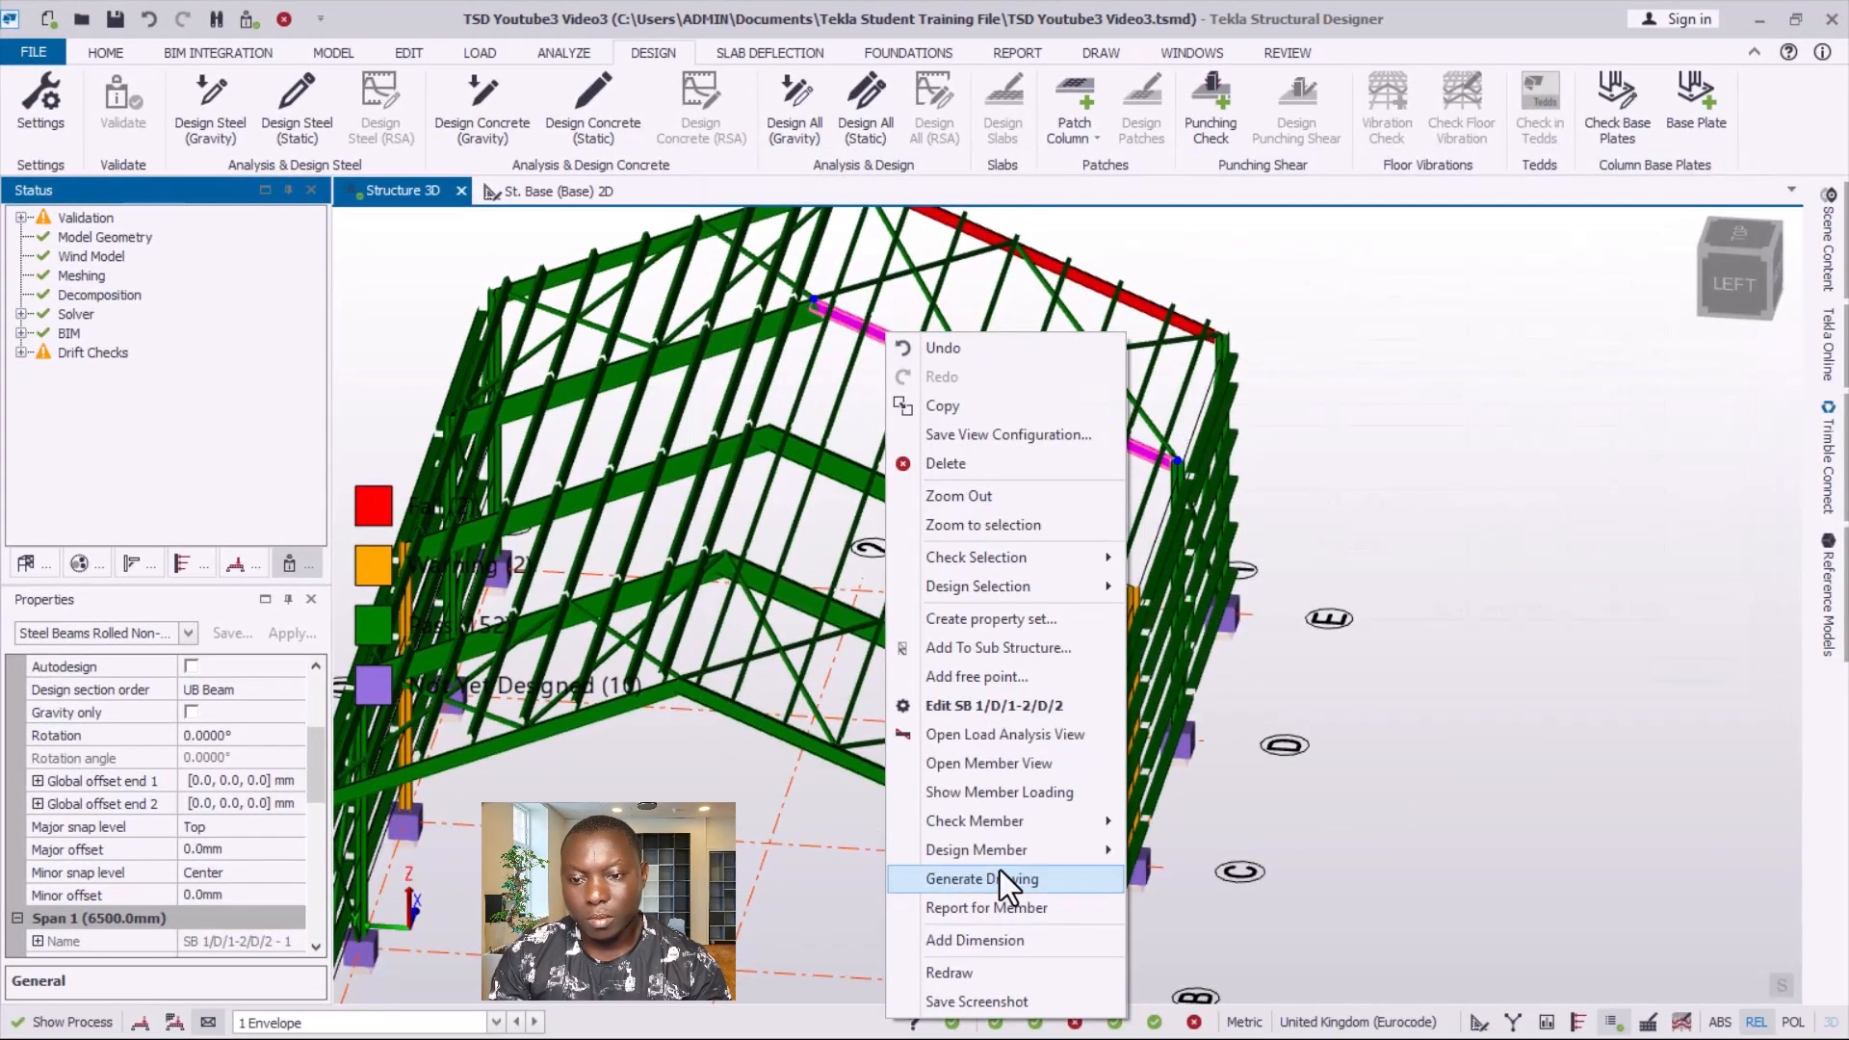
mouse_move(1030, 851)
click(1217, 853)
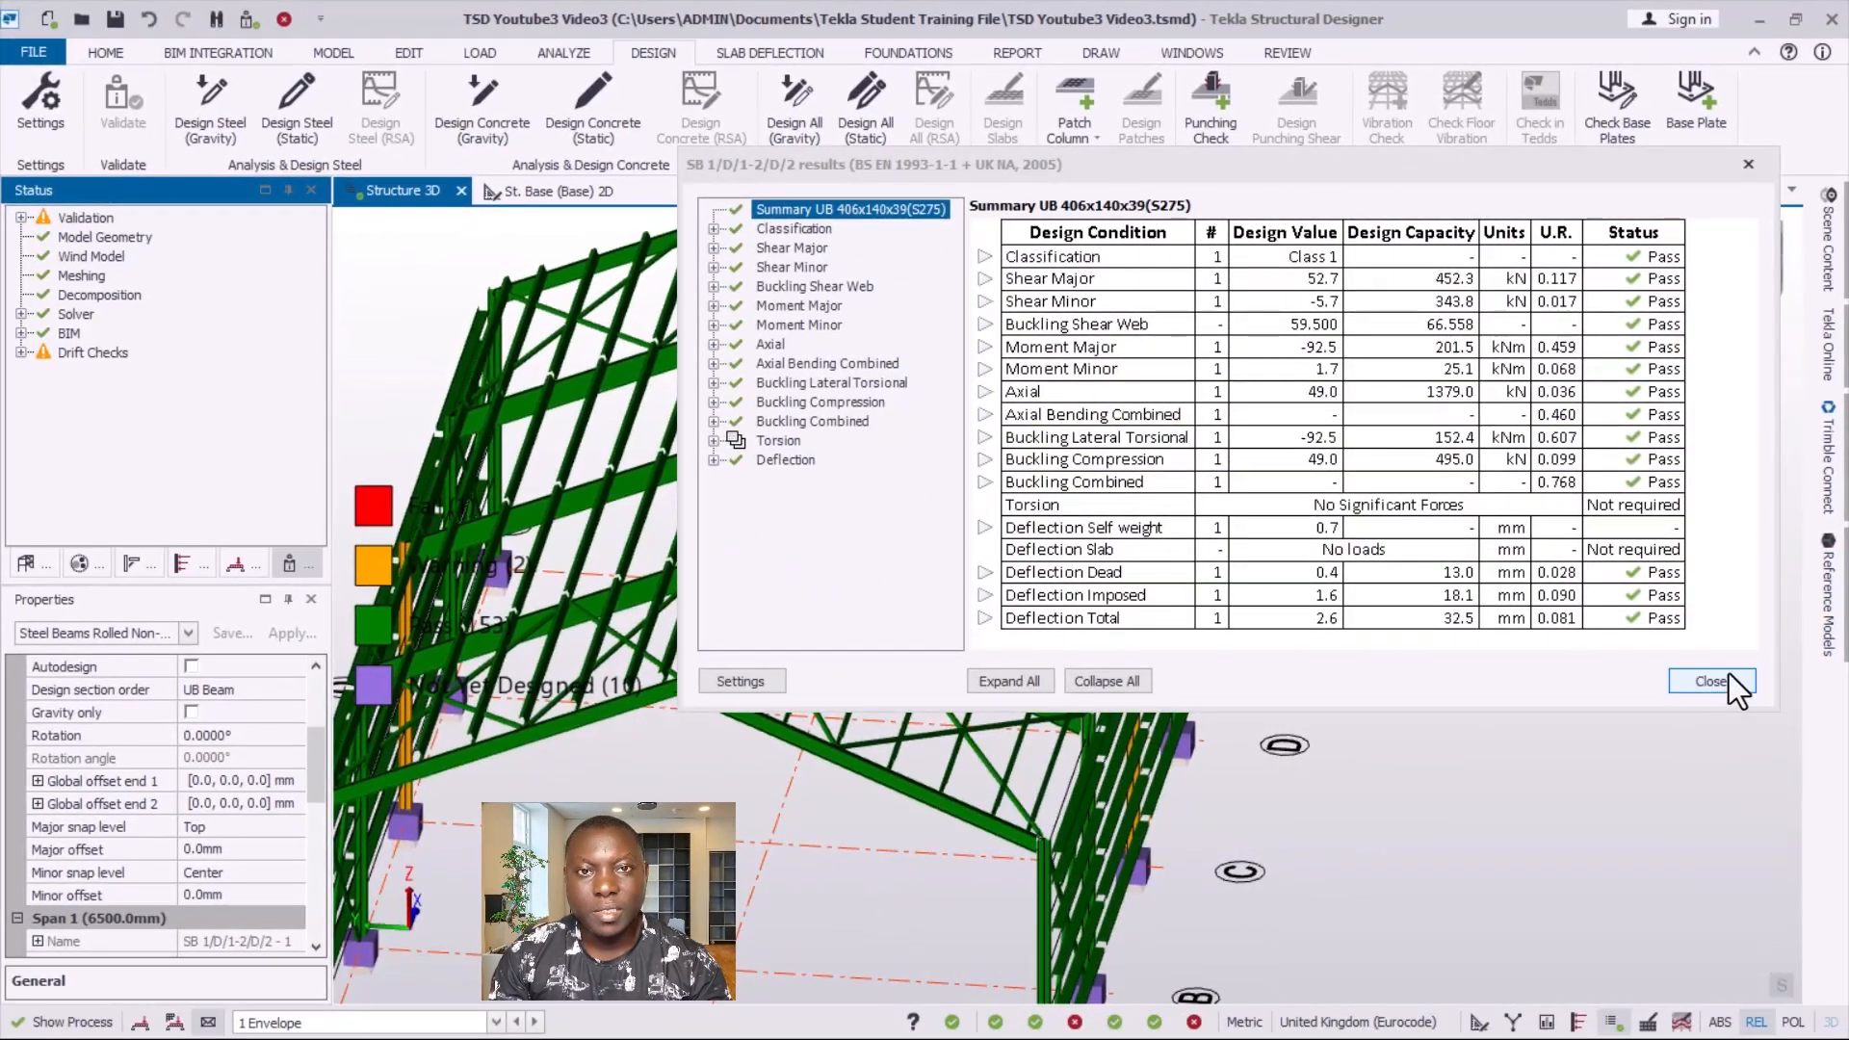
click(1711, 681)
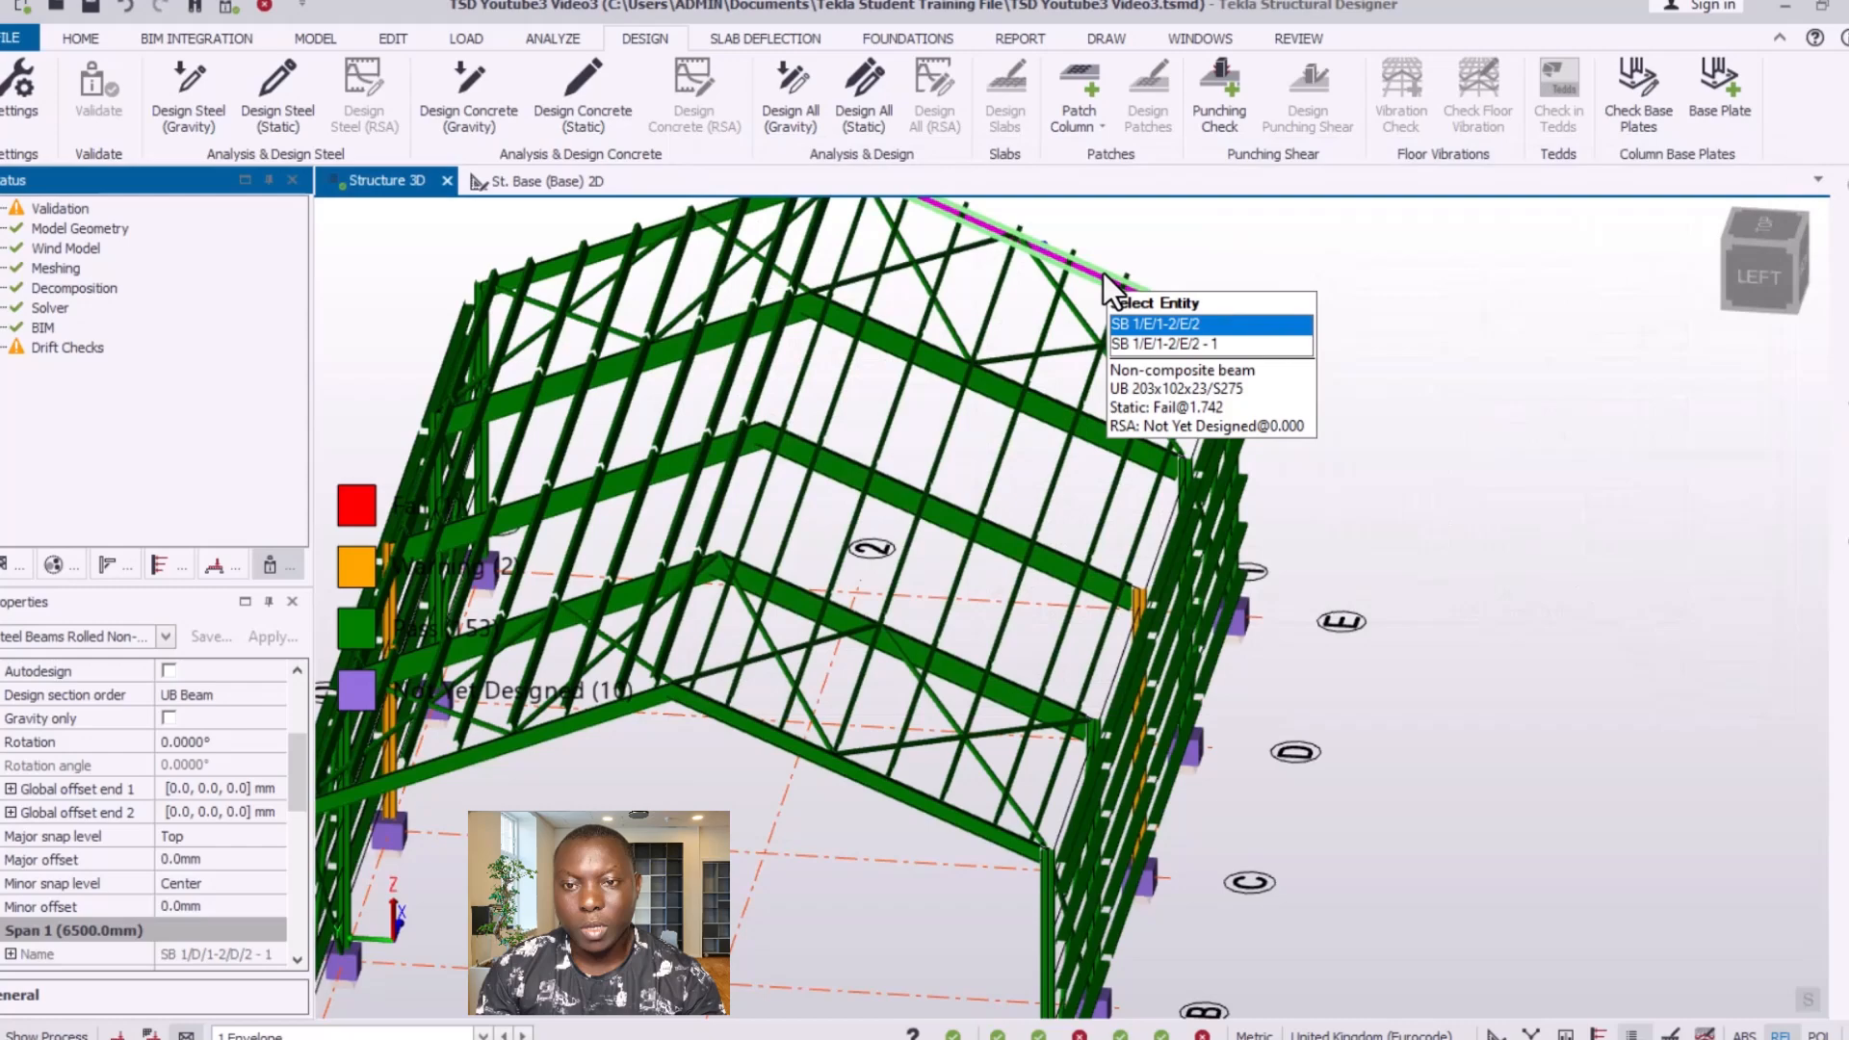
- Run a static Design Member on the far gable rafter SB 1/E/1-2/E/2 and review its results
right_click(1103, 275)
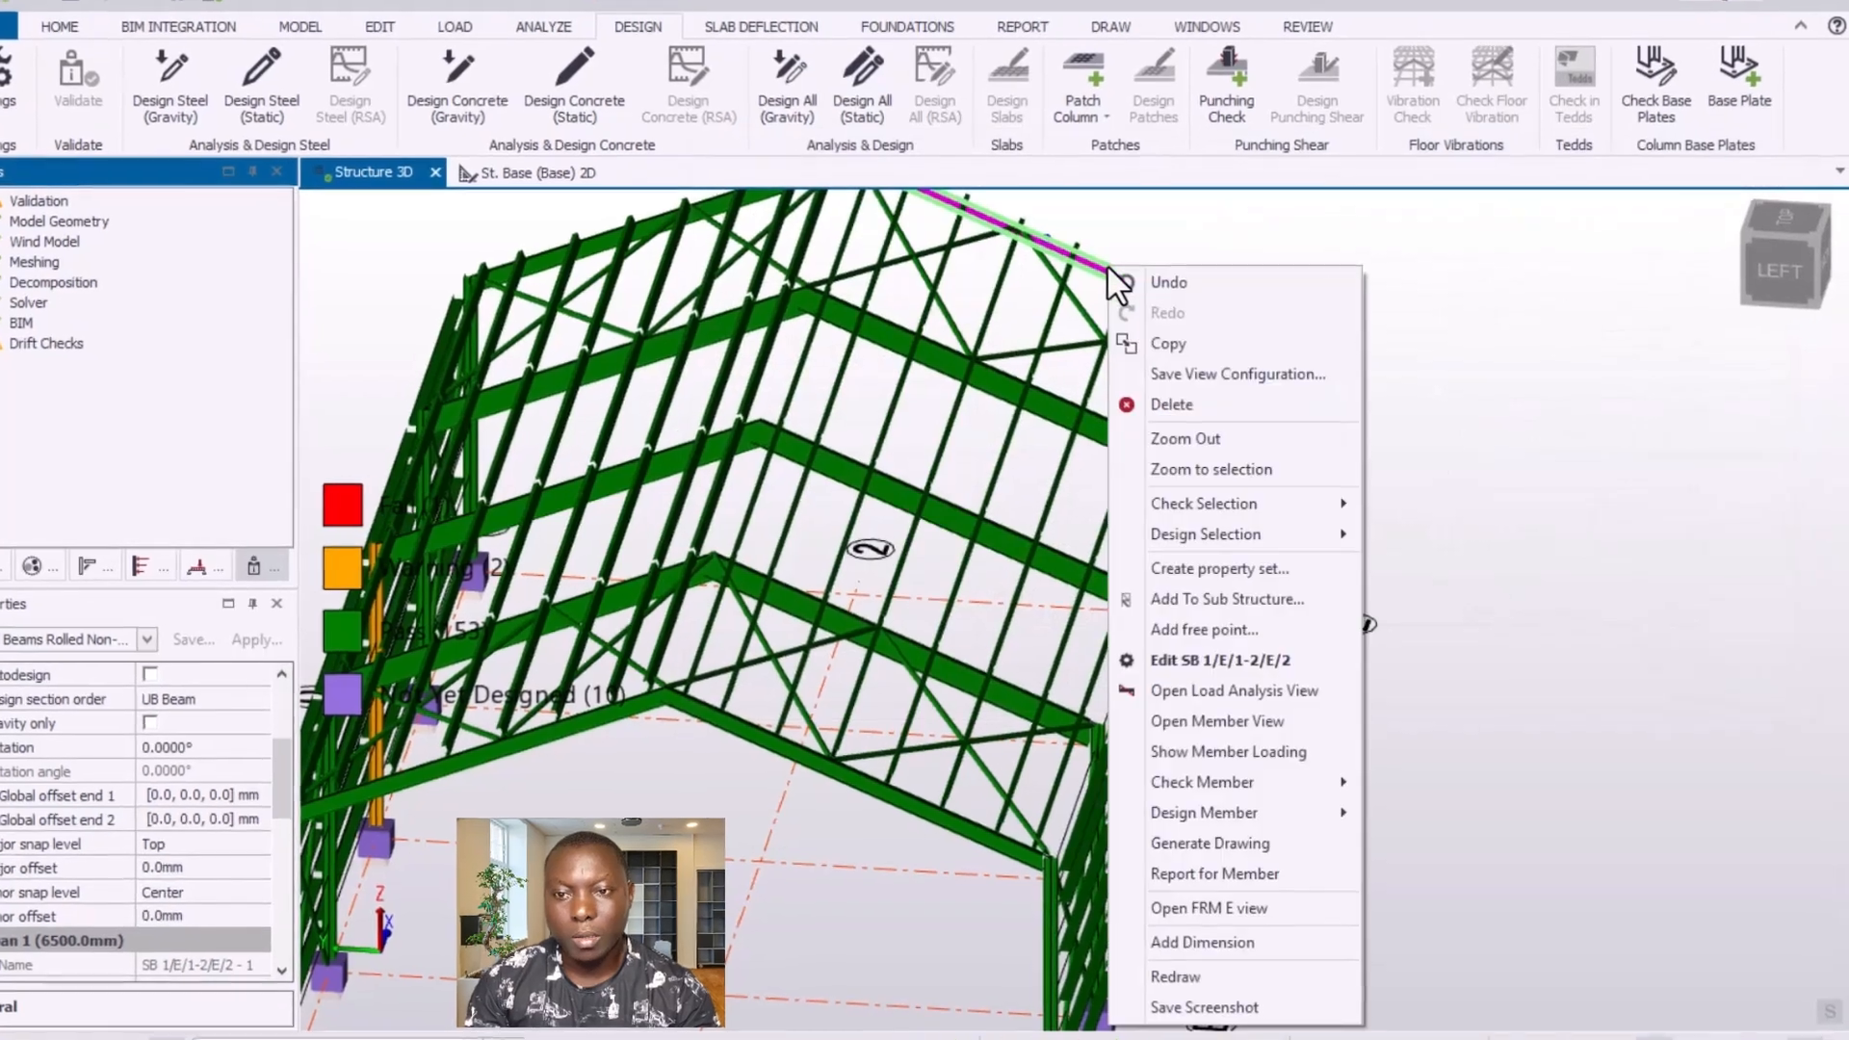
key(Escape)
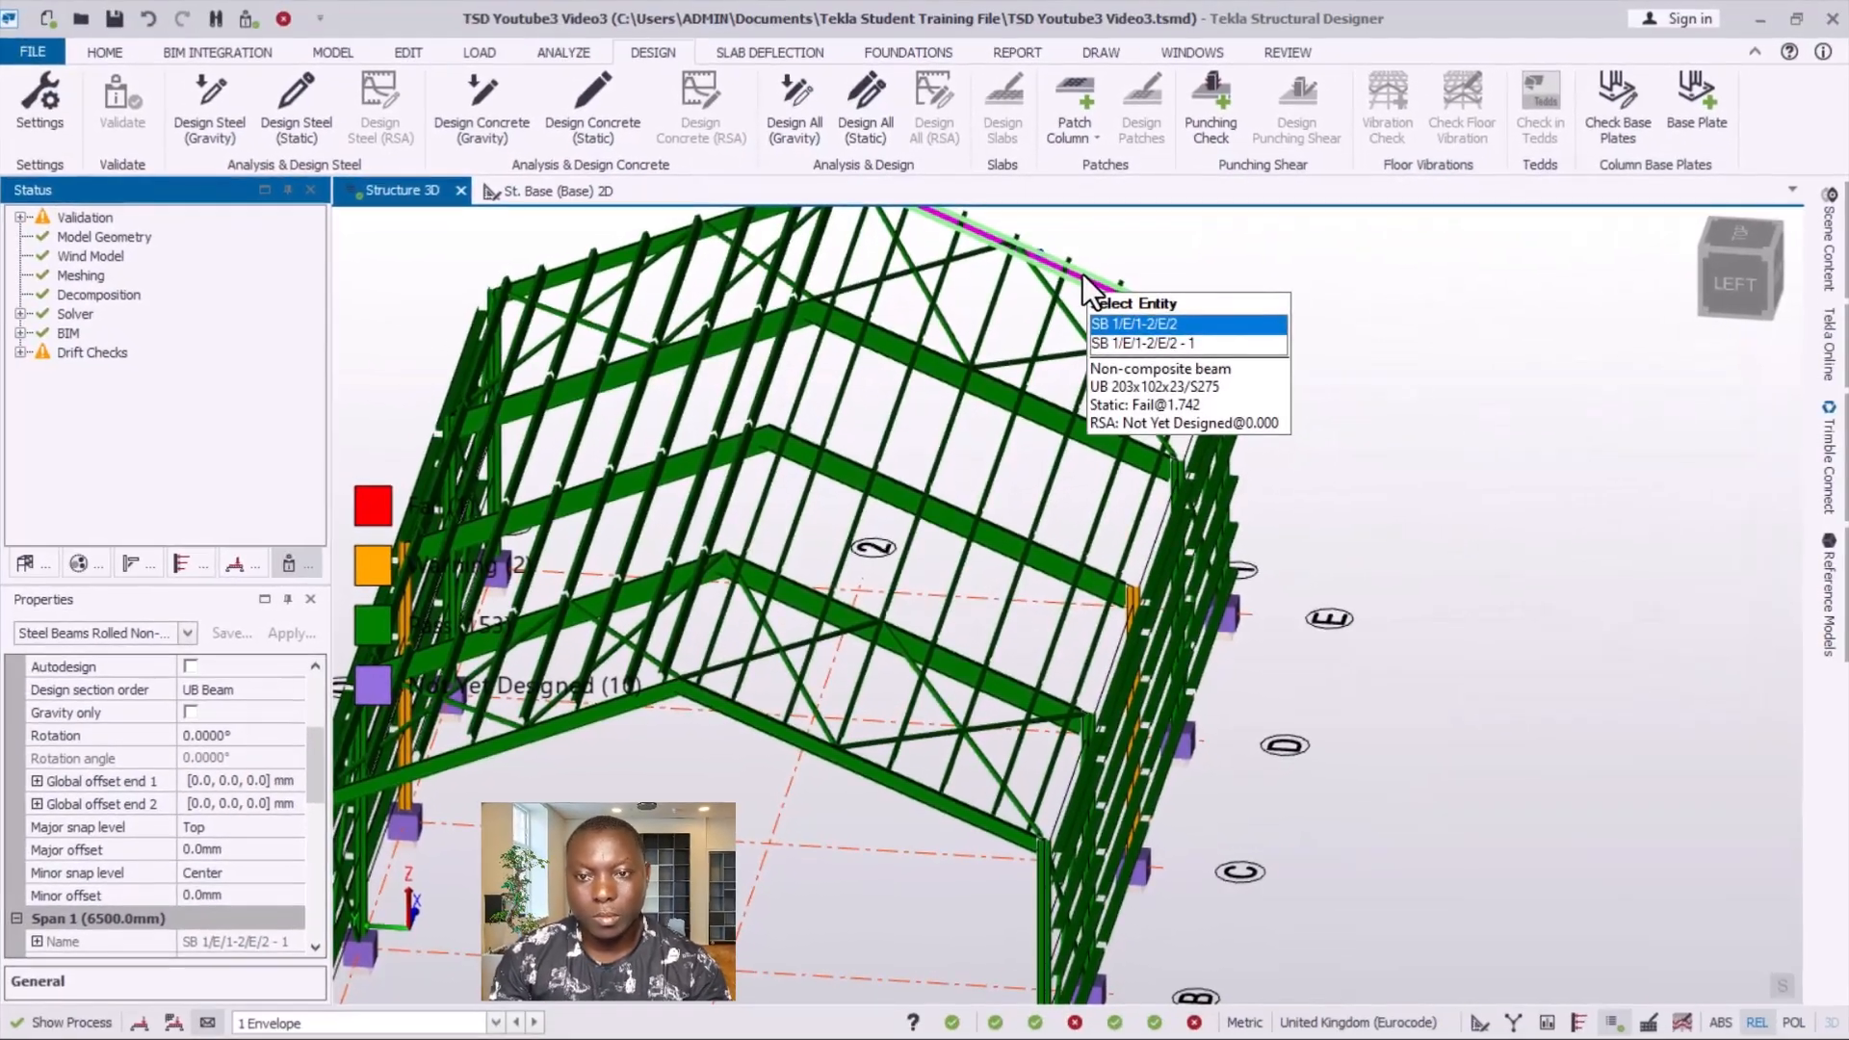
right_click(1096, 255)
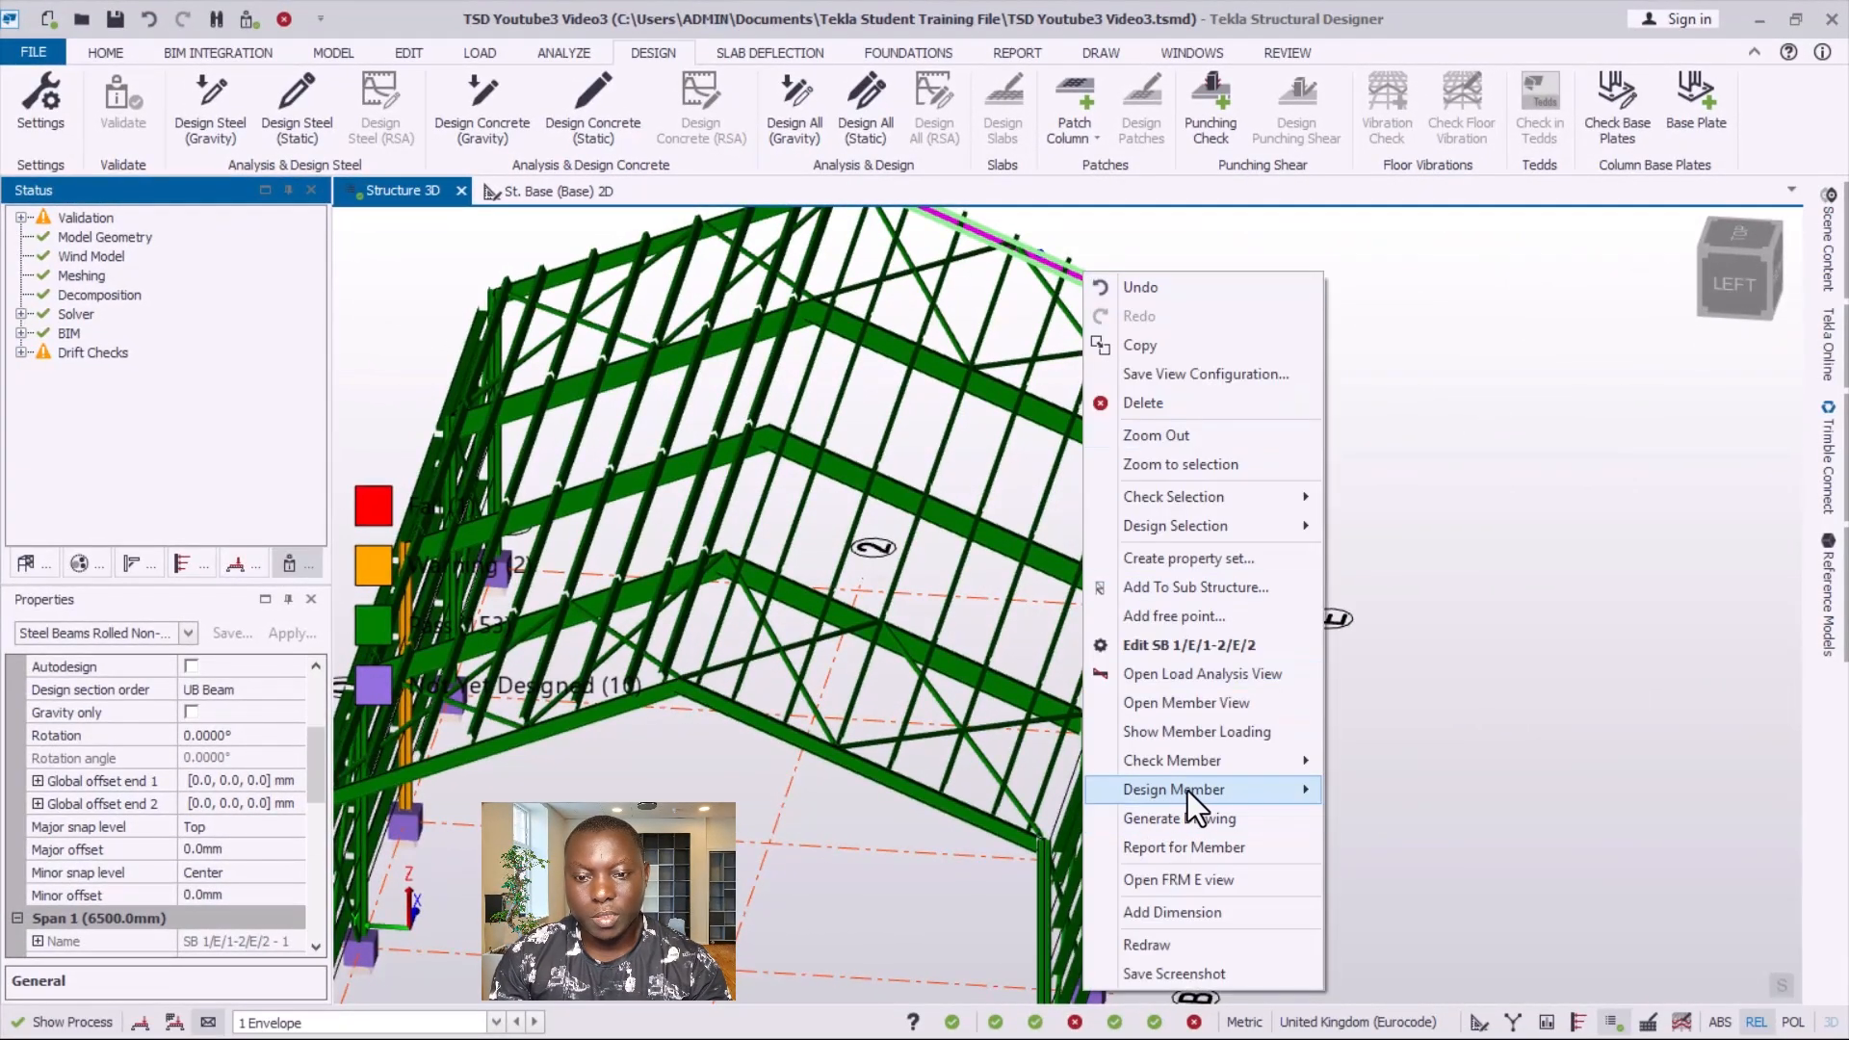
mouse_move(1348, 789)
click(1396, 809)
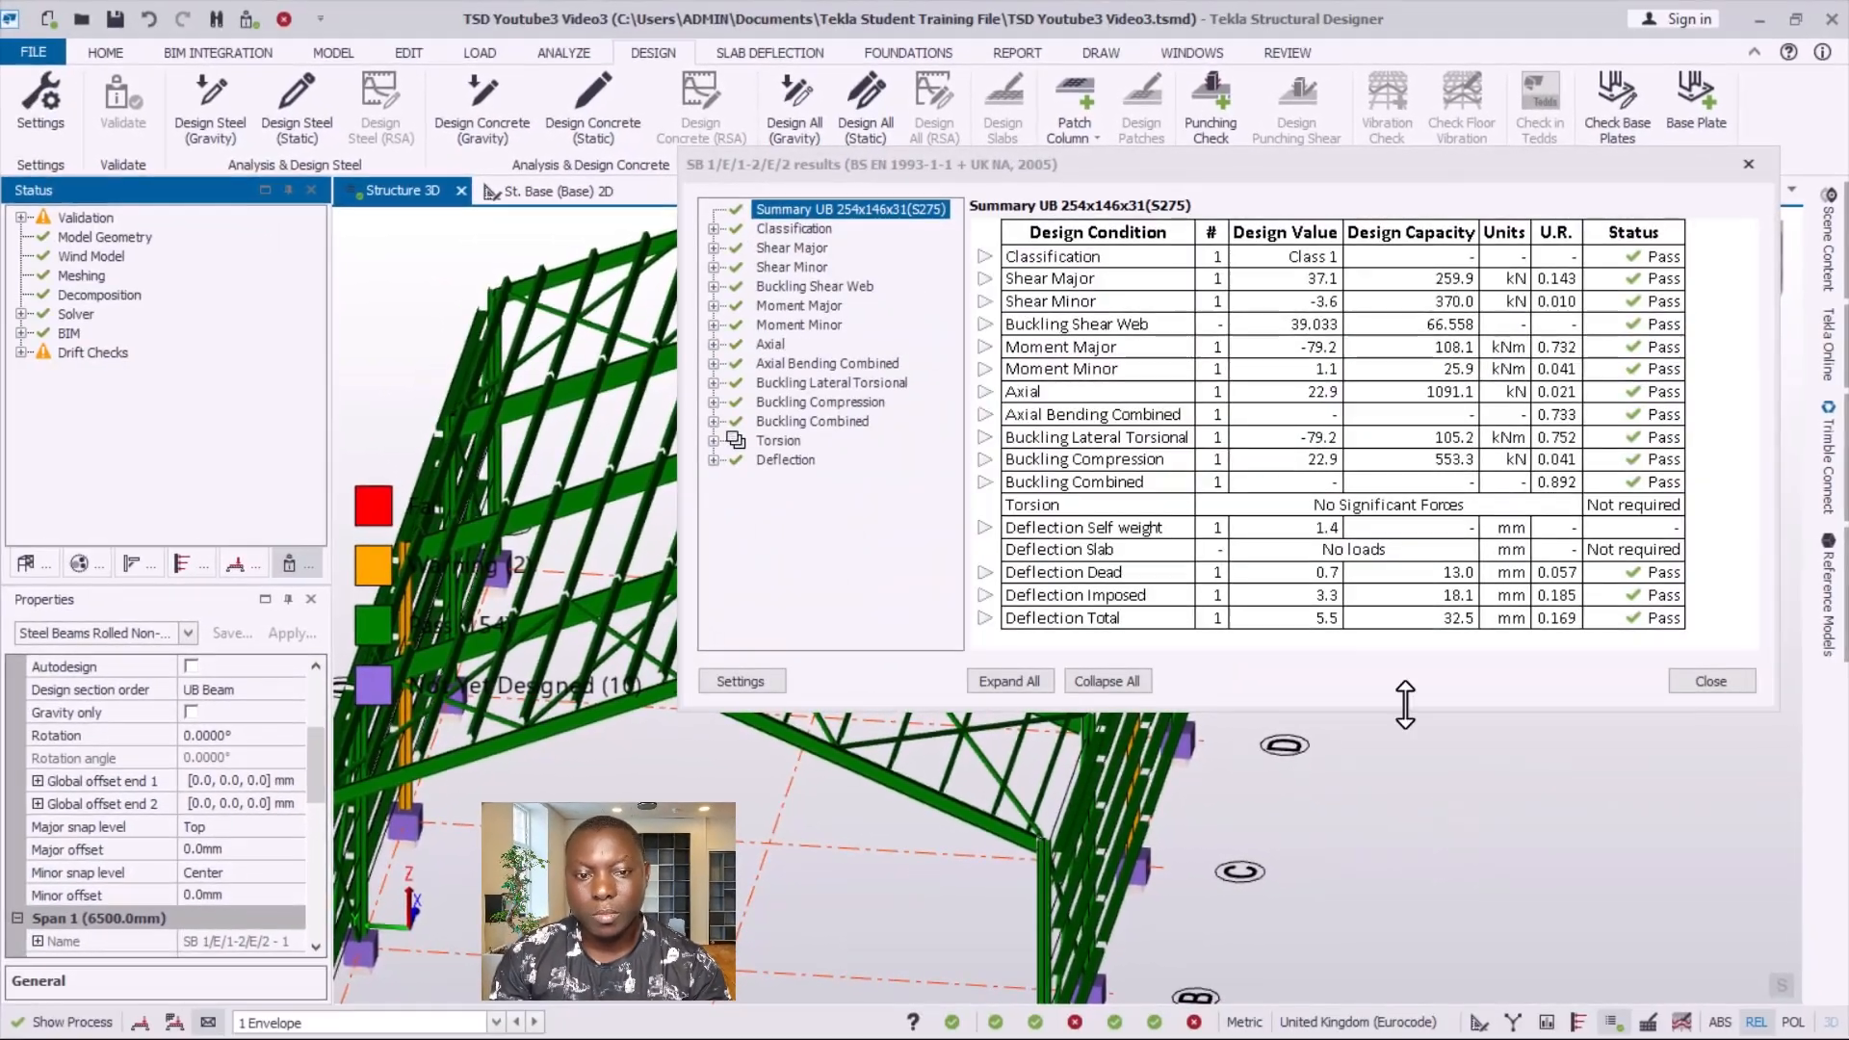
click(1712, 681)
- Examine the design status of the whole portal frame from several angles, including the grid line D rafter SB 2/D/2-1/D/3
scroll(1323, 617, down, 5)
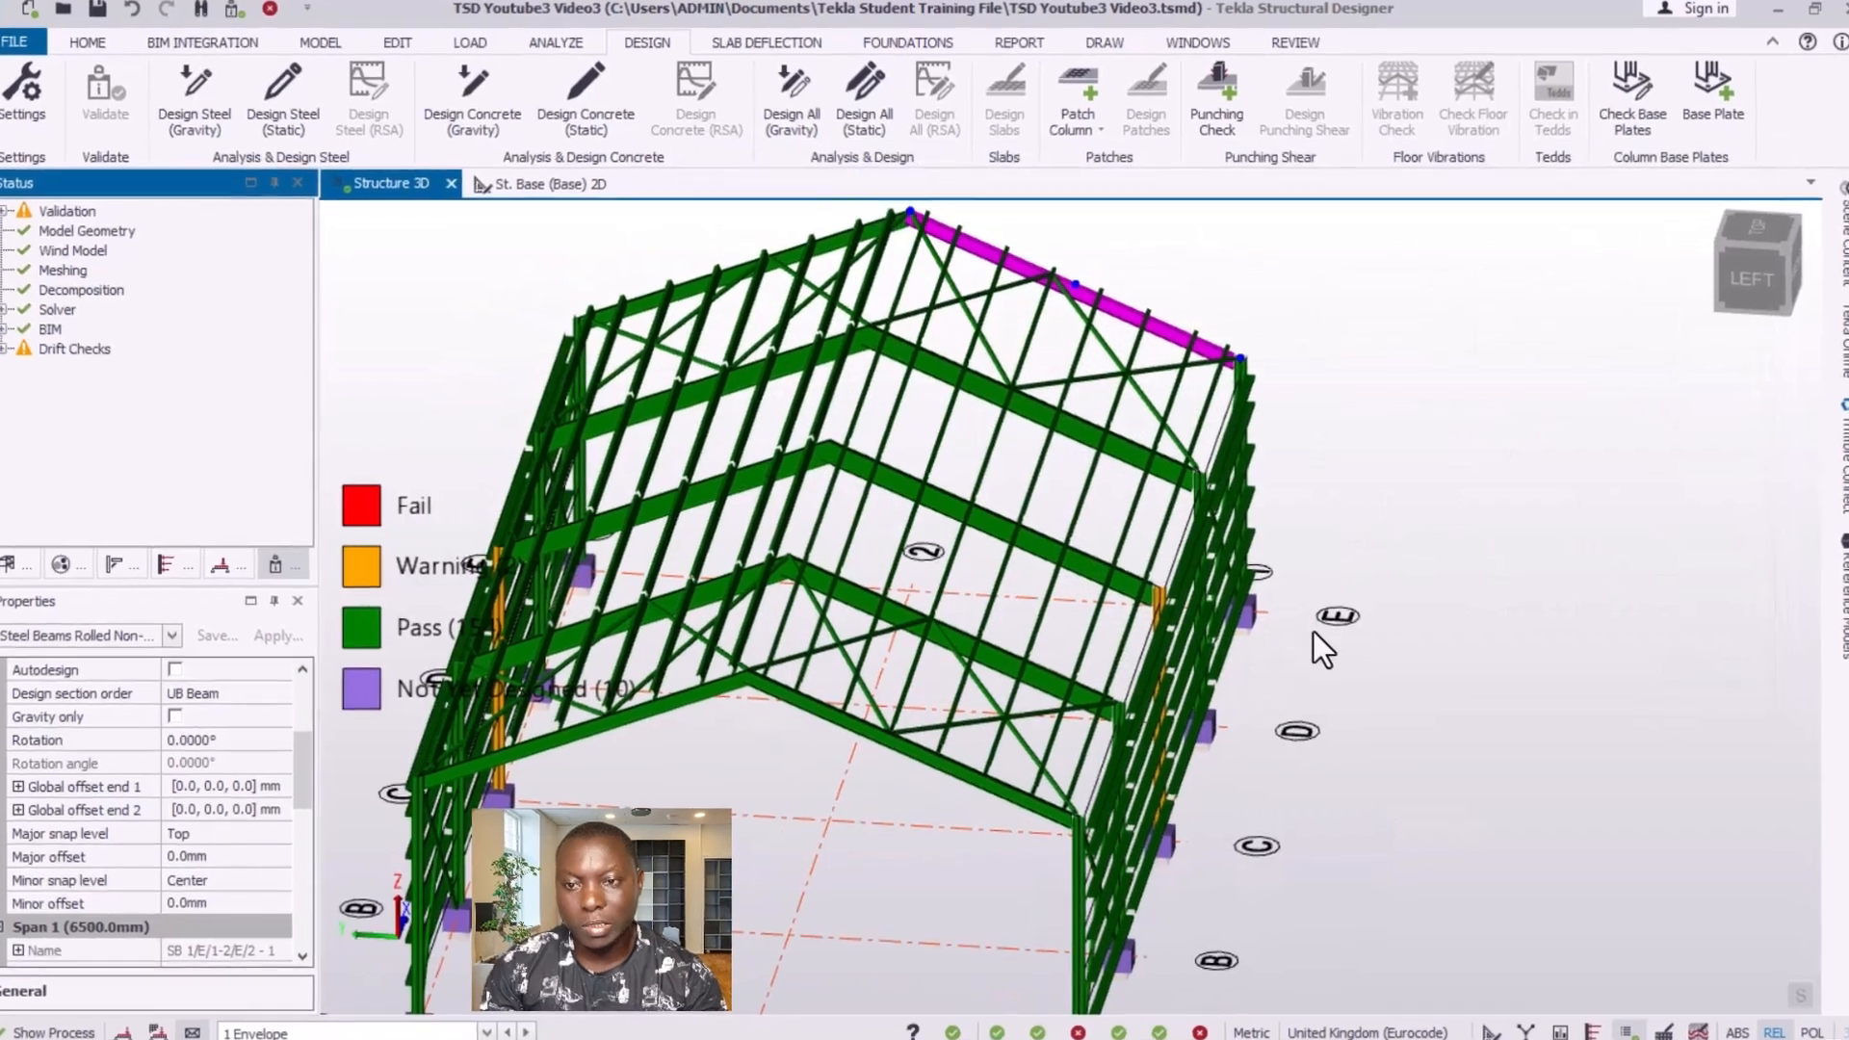
right_drag(1312, 632, 963, 722)
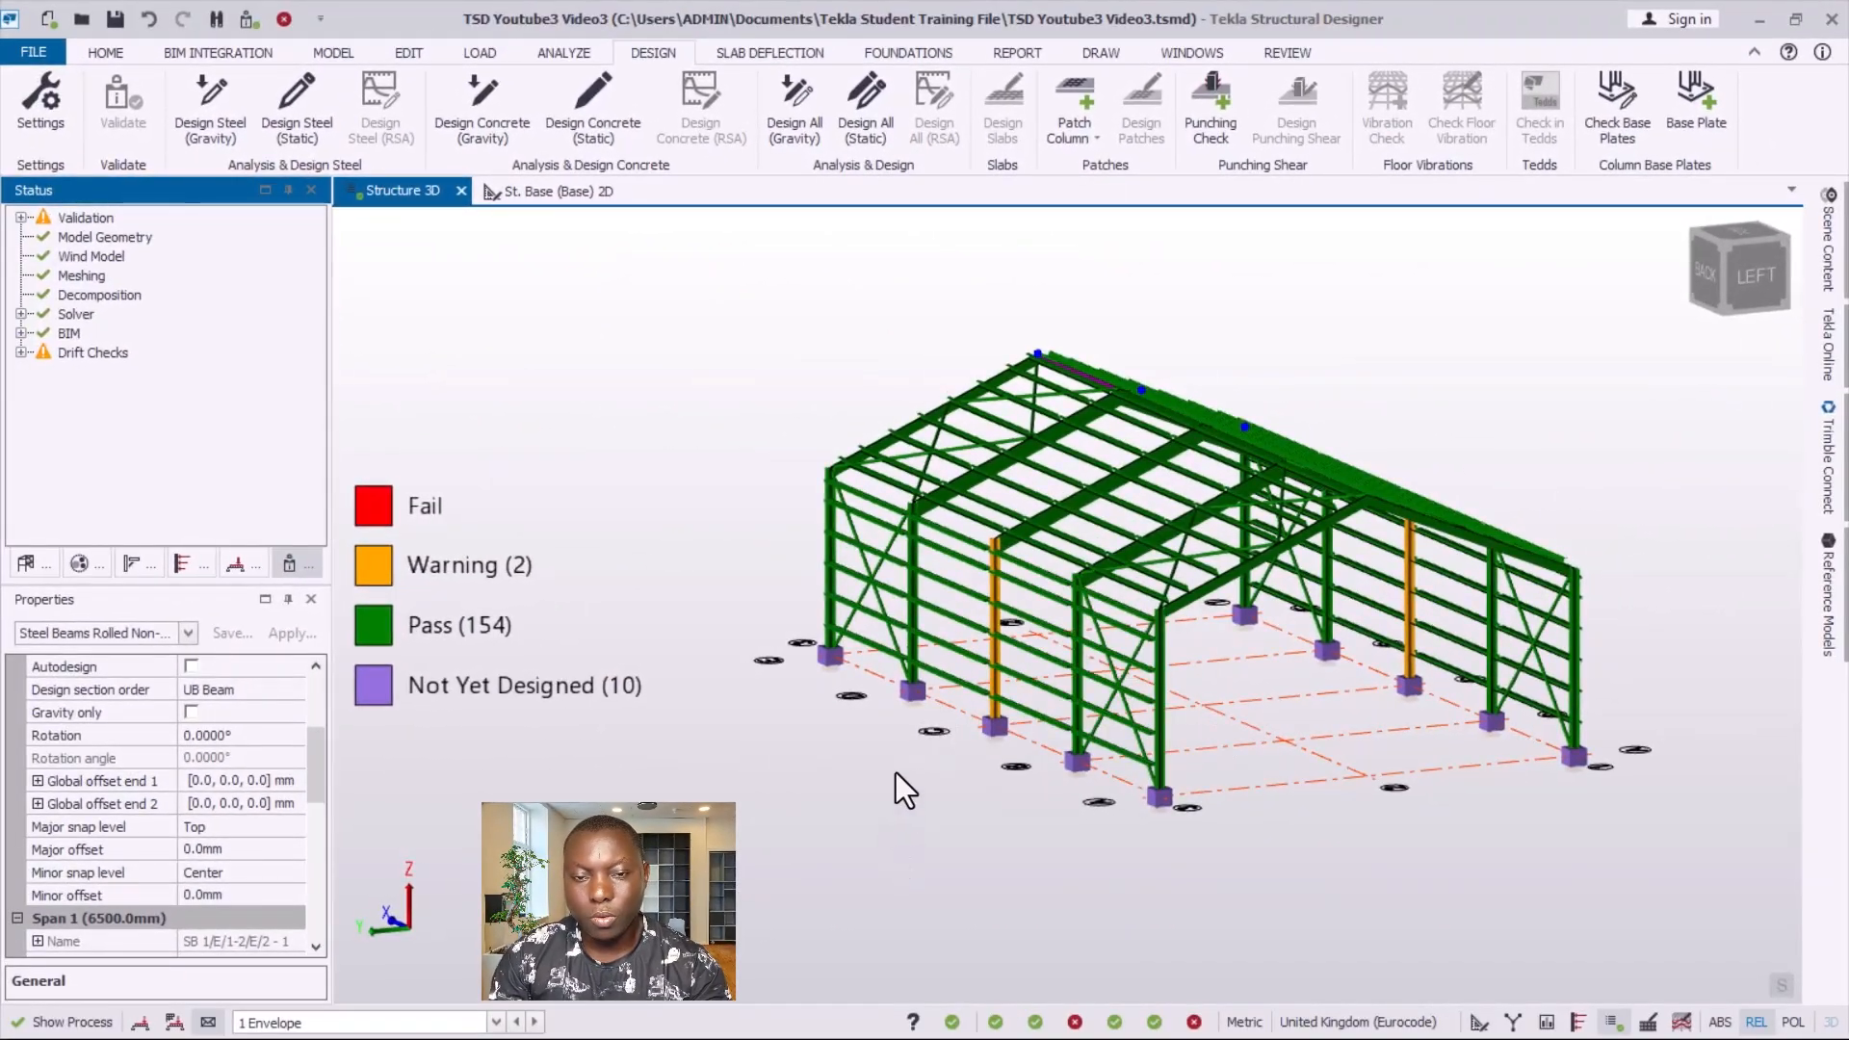
scroll(1324, 539, up, 5)
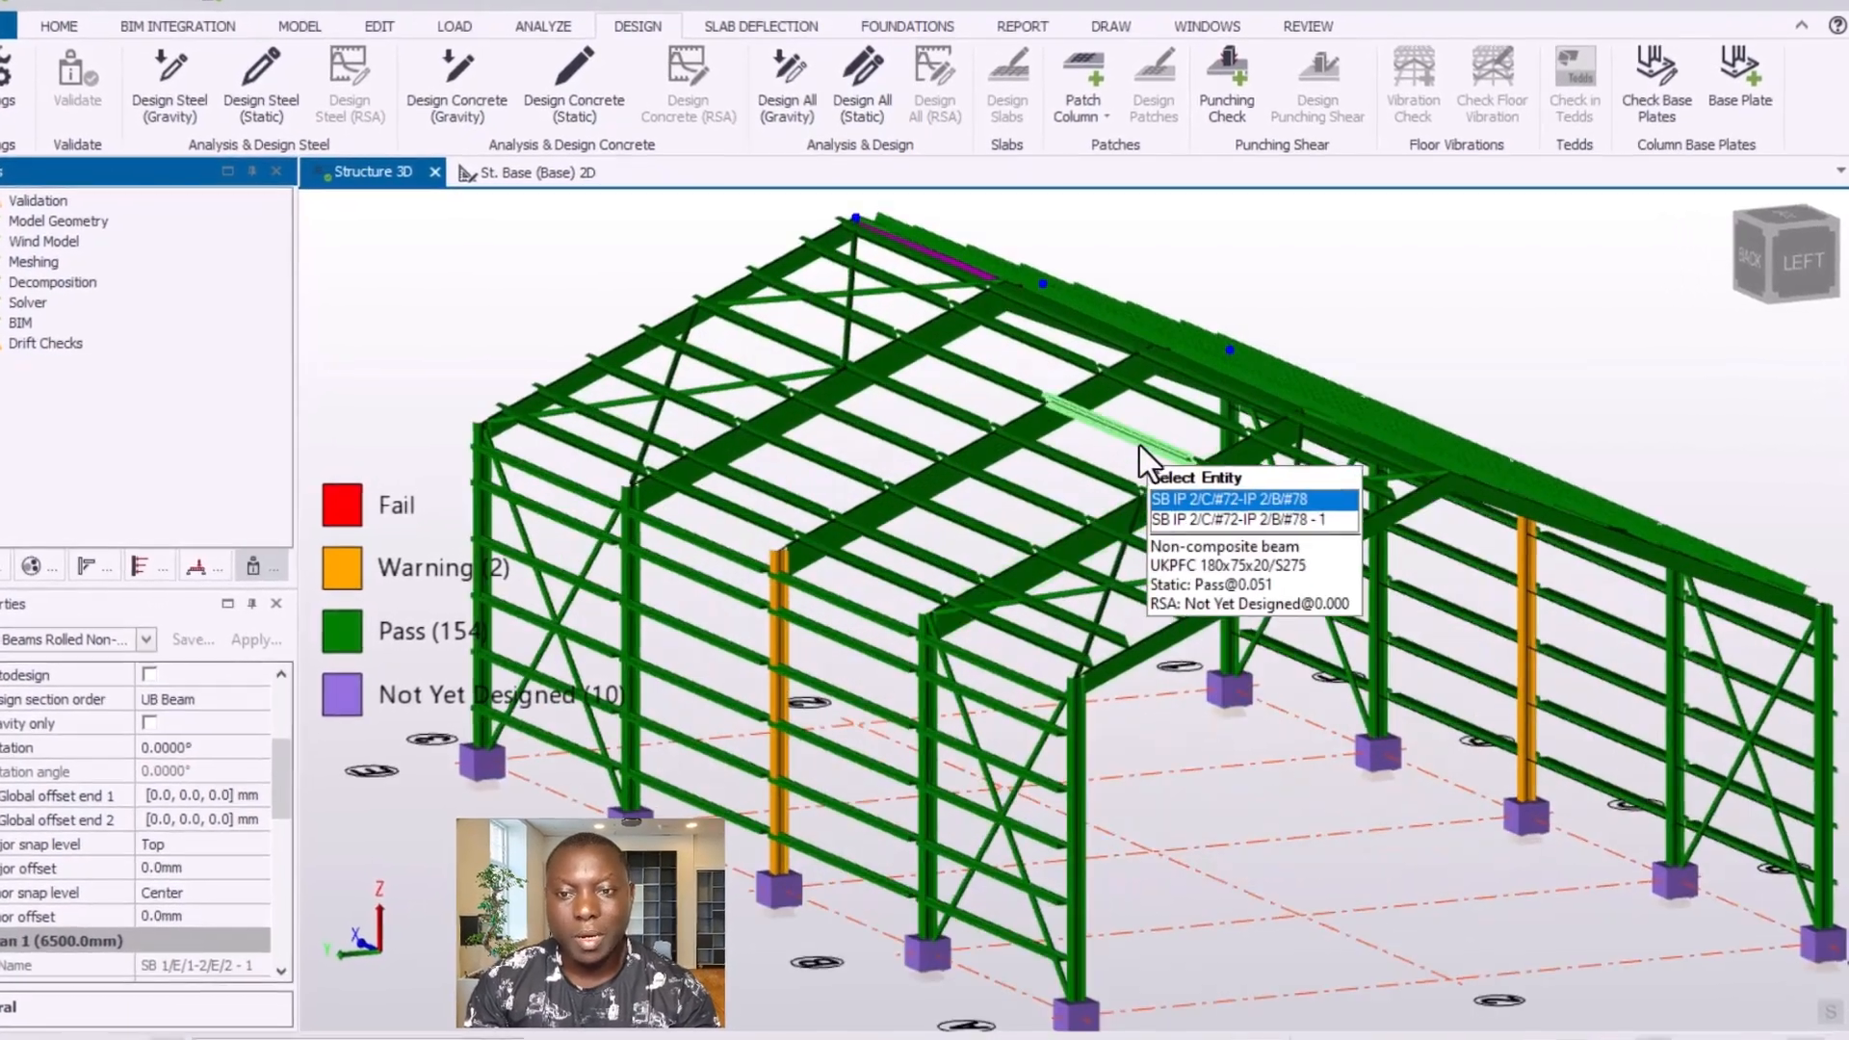
scroll(1103, 558, down, 2)
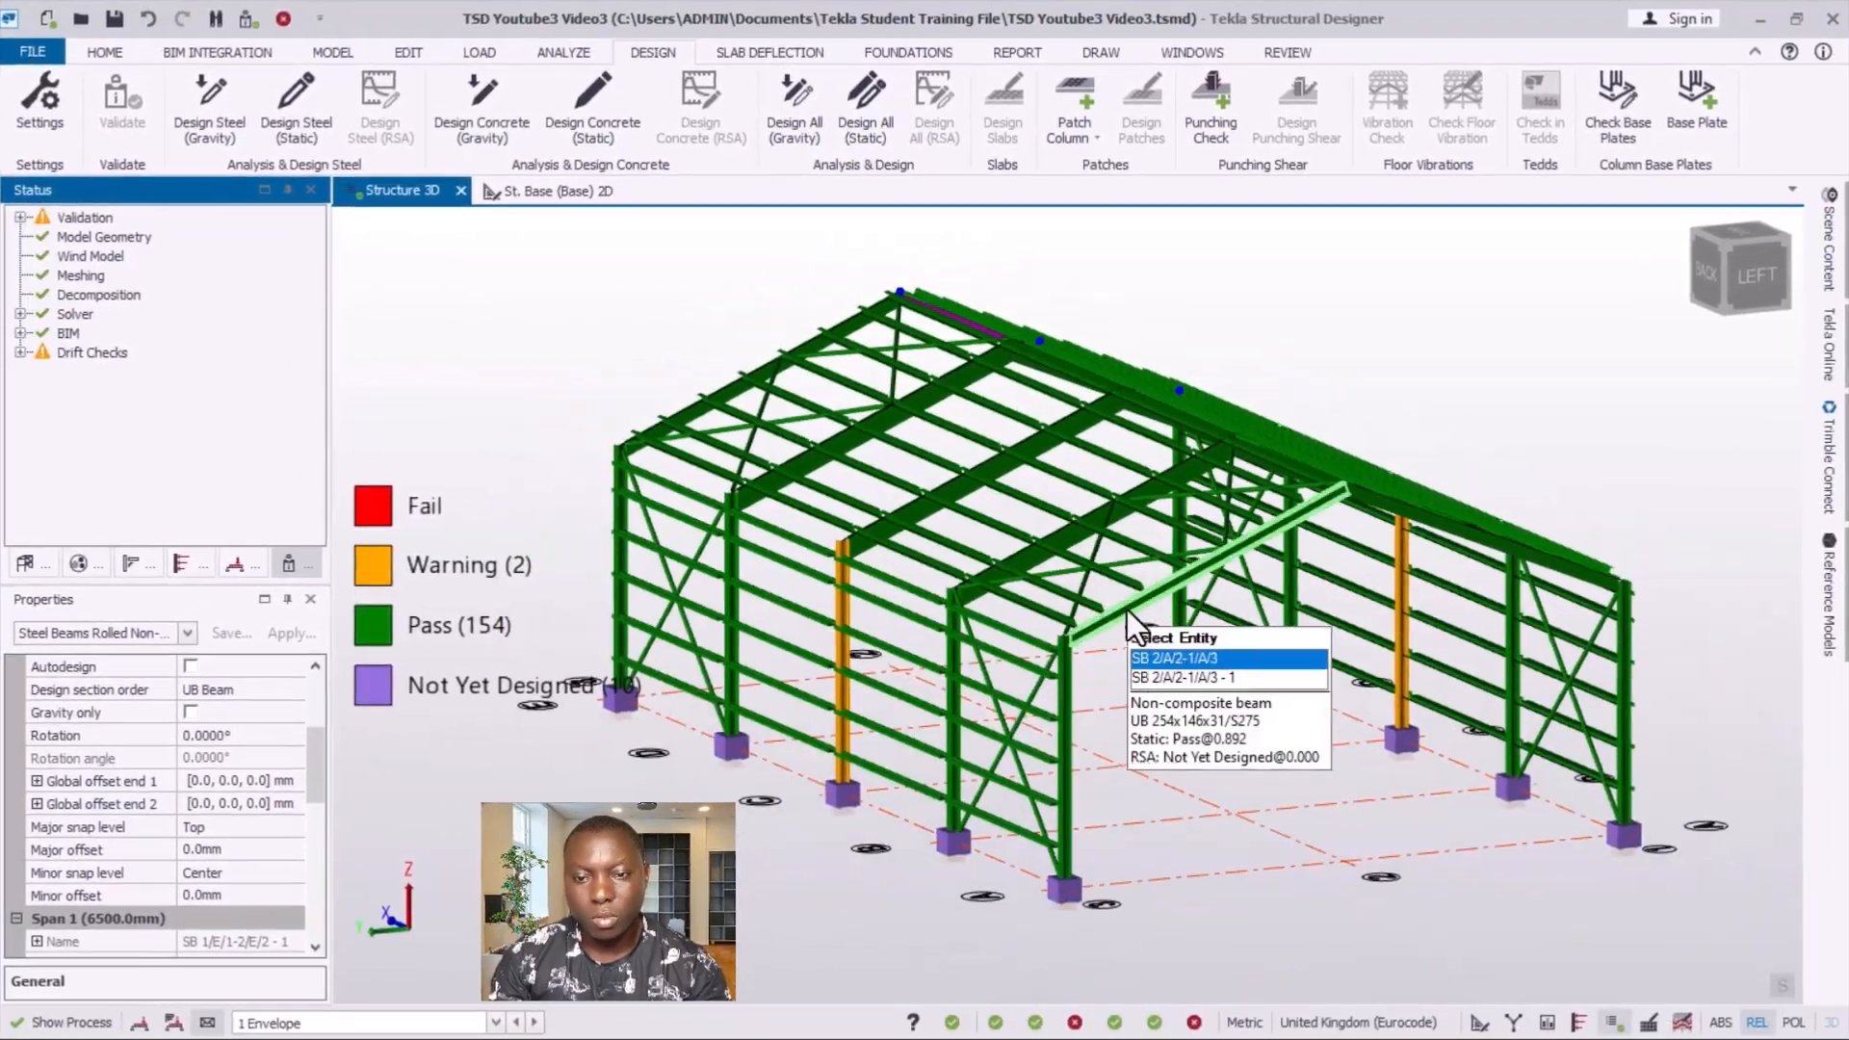
right_drag(1125, 606, 1113, 674)
scroll(990, 414, down, 2)
scroll(1098, 775, up, 2)
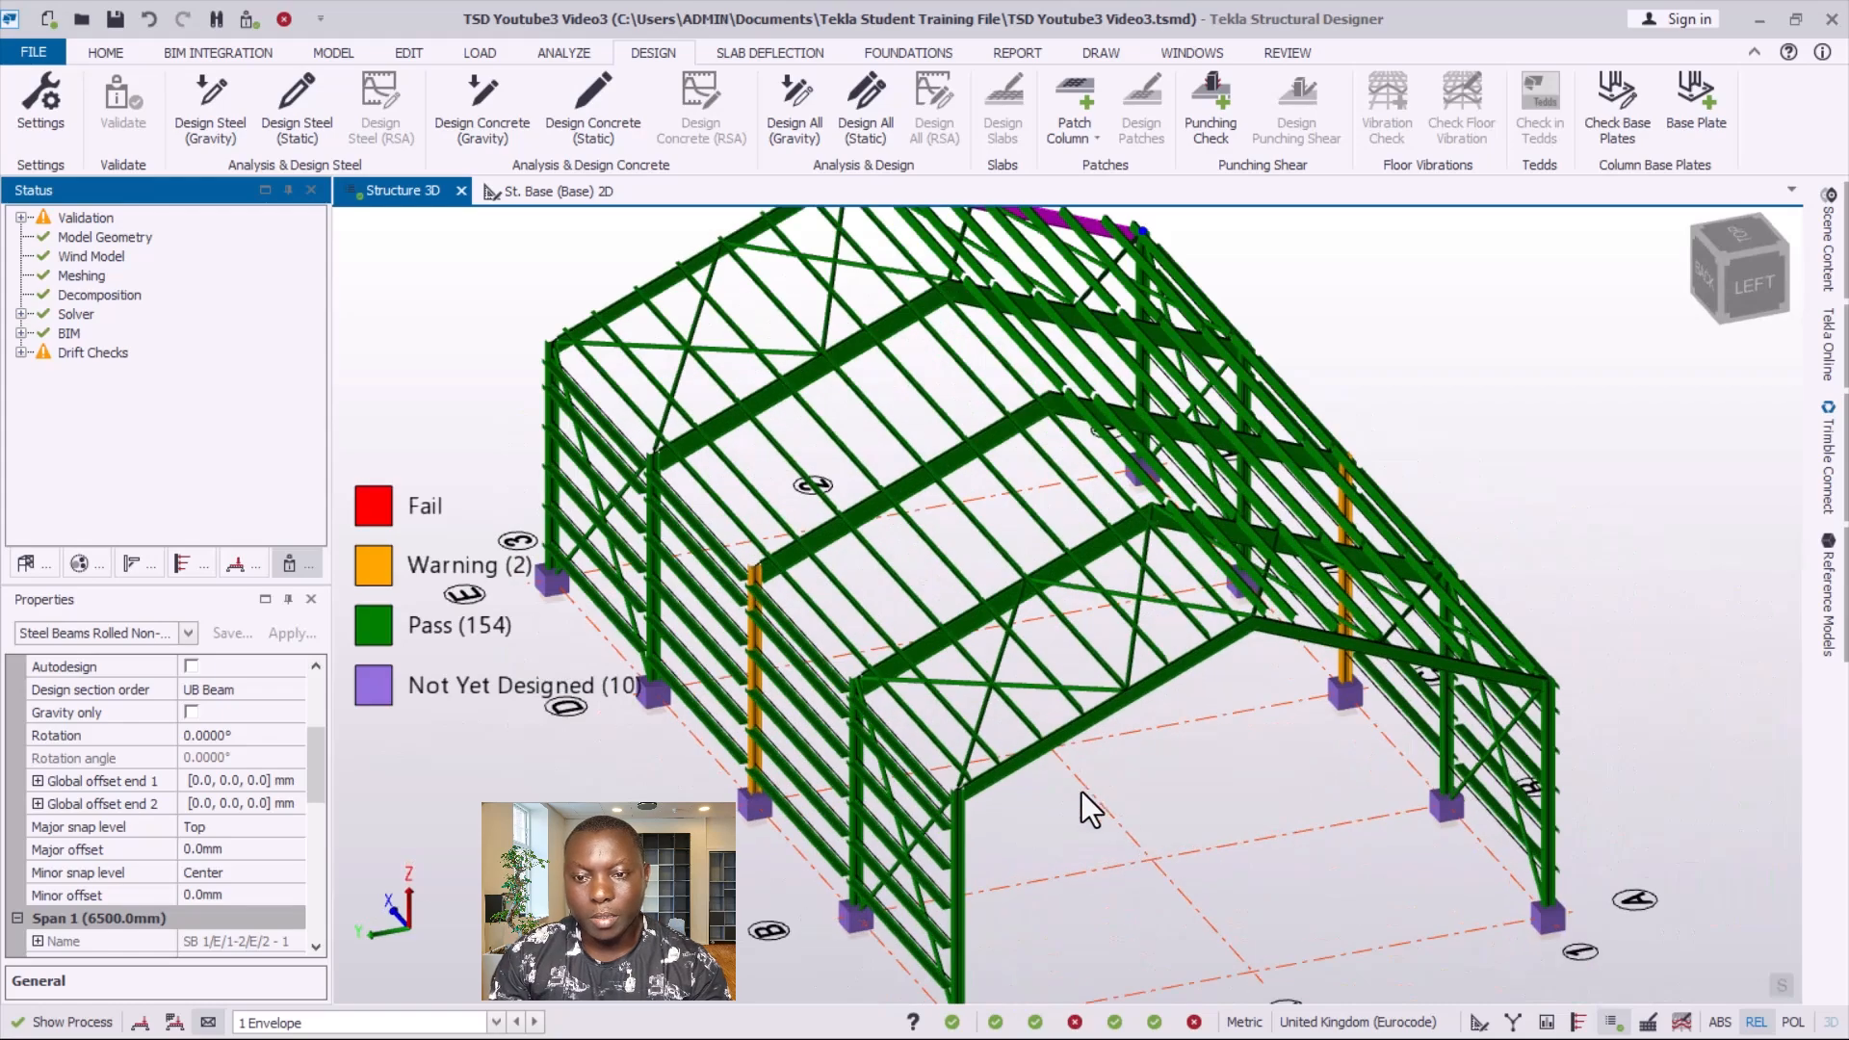
scroll(991, 483, down, 1)
scroll(990, 482, down, 1)
right_drag(975, 678, 1113, 666)
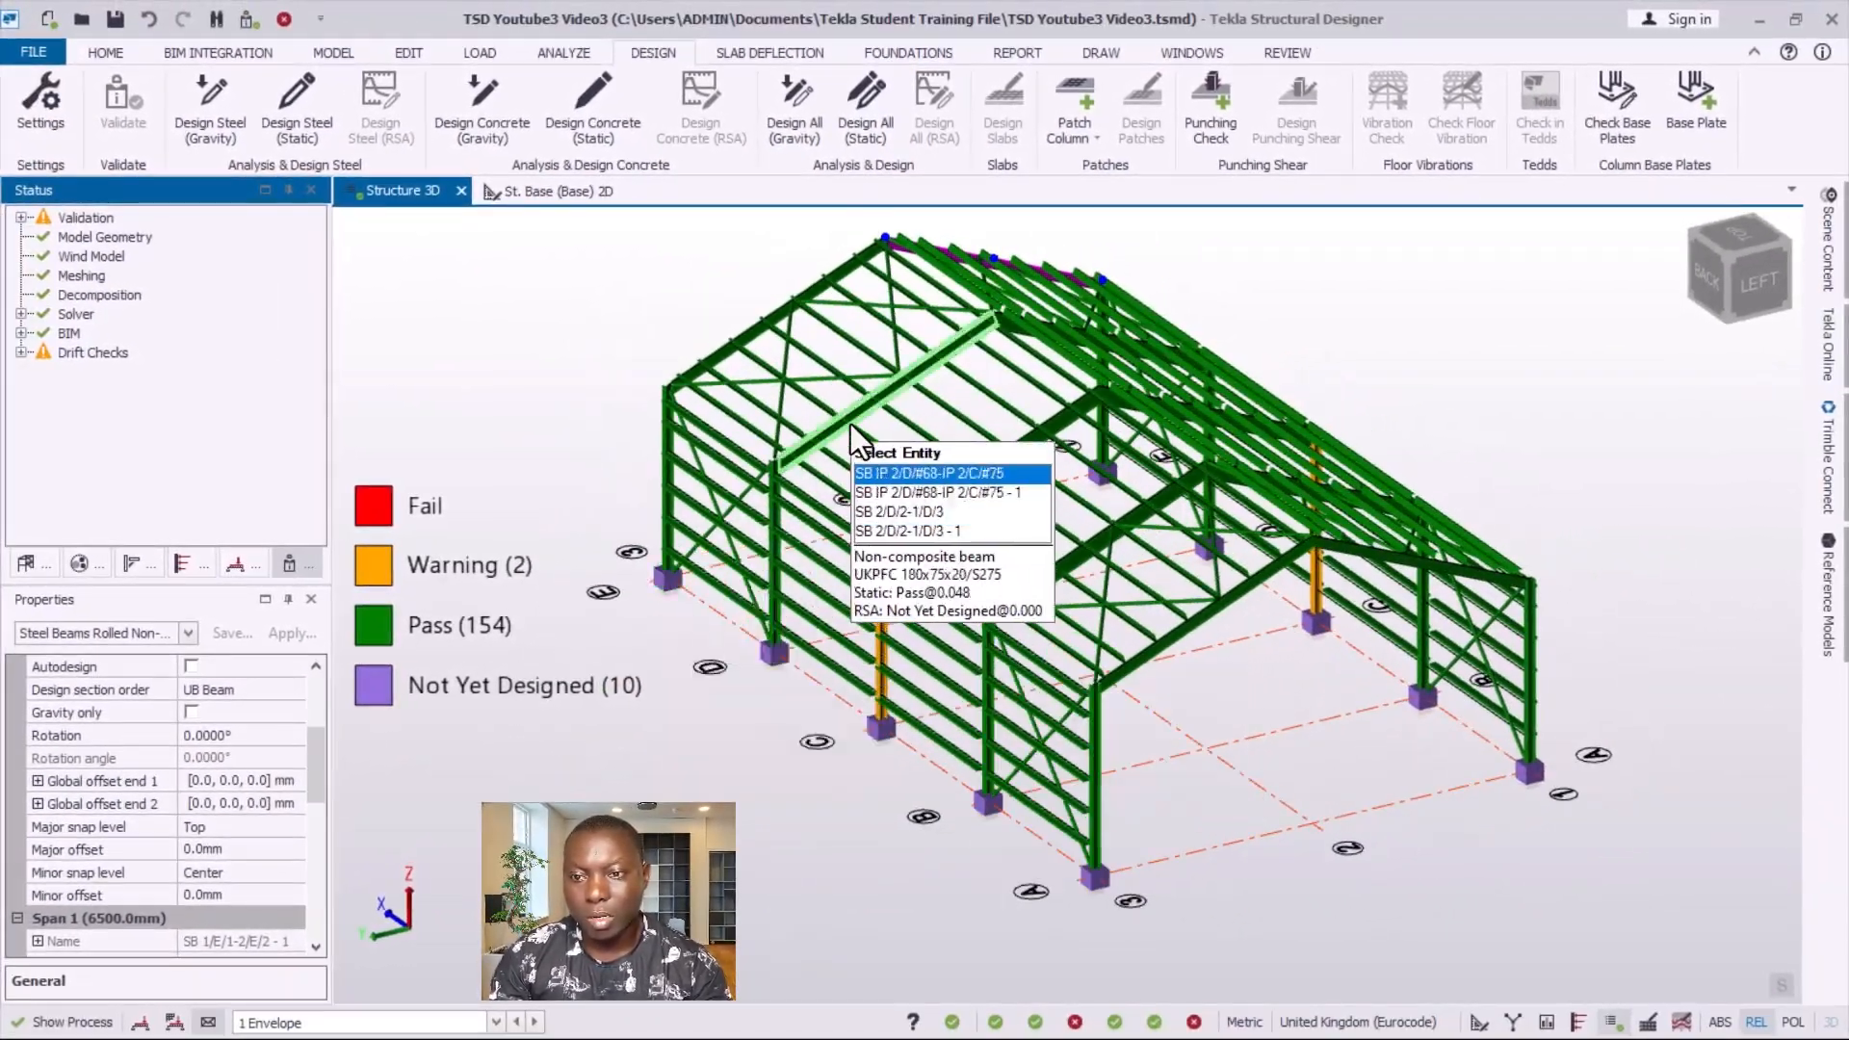
click(817, 427)
scroll(1243, 664, up, 2)
scroll(1243, 664, down, 2)
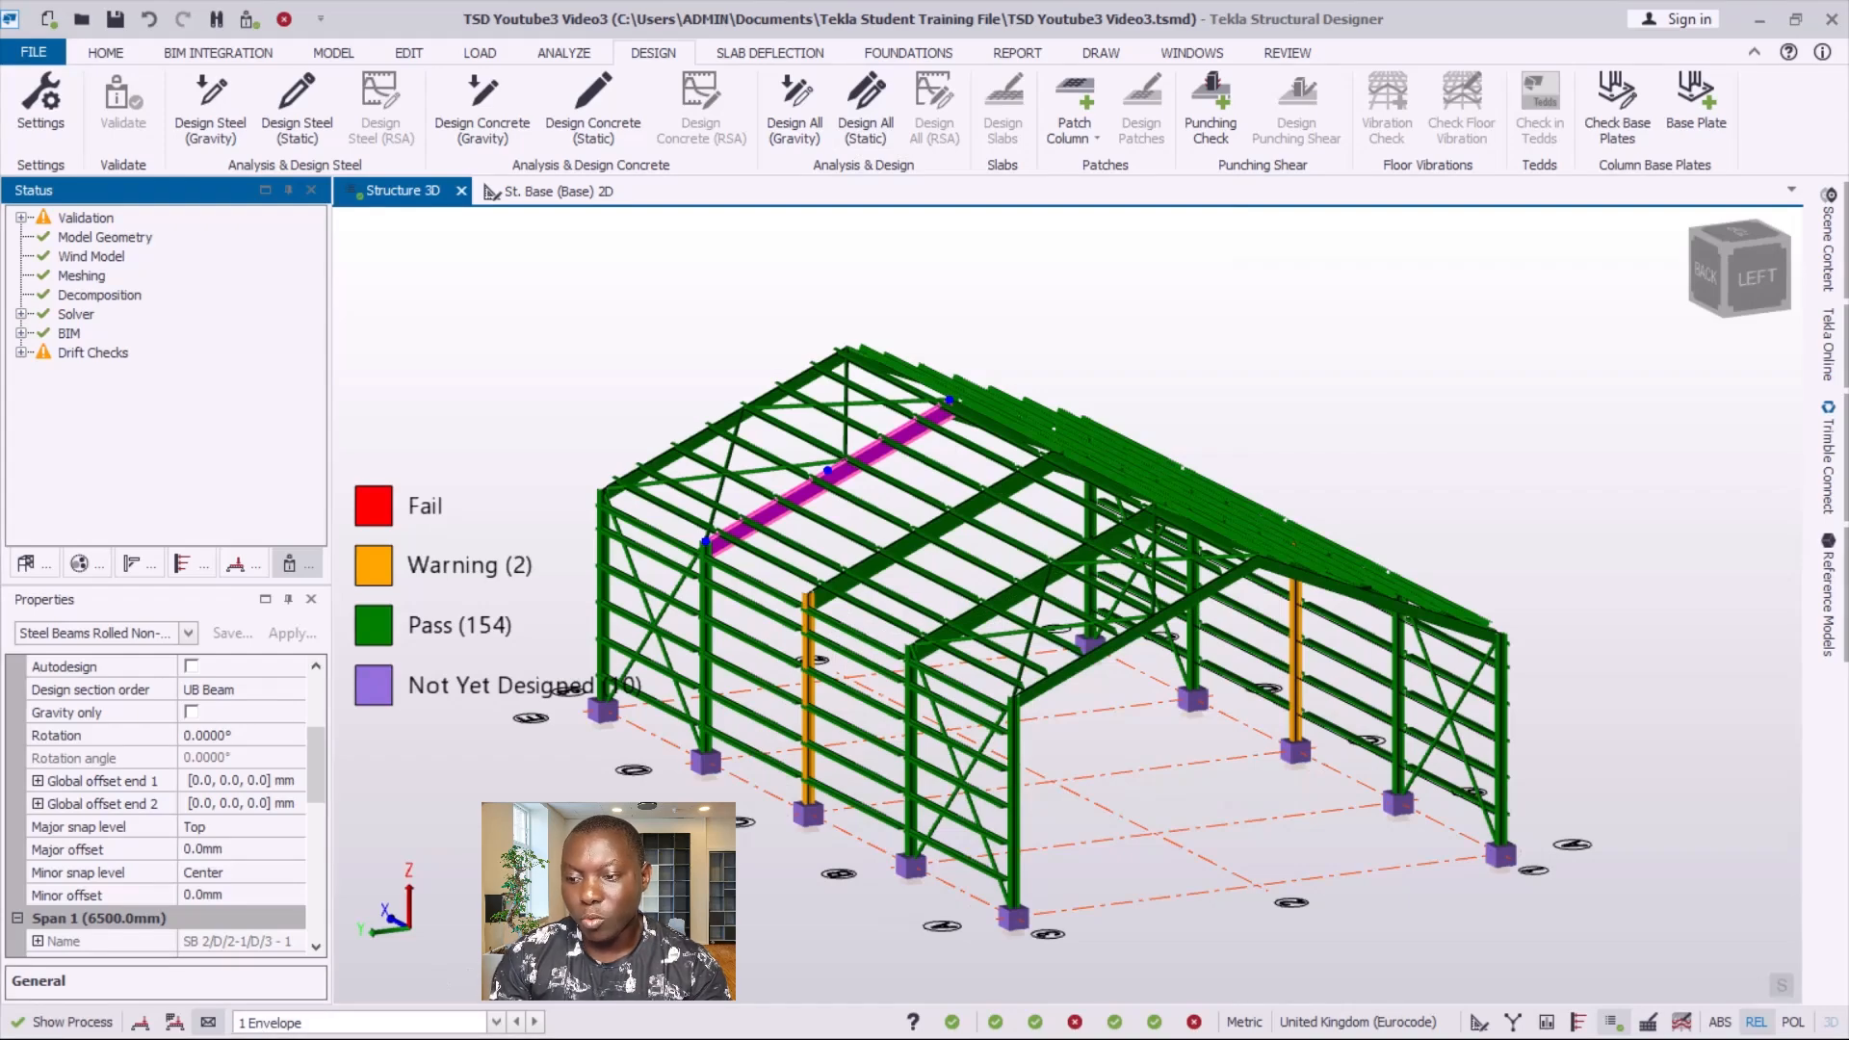
scroll(1137, 614, up, 1)
scroll(1190, 565, down, 2)
right_drag(1190, 565, 1186, 792)
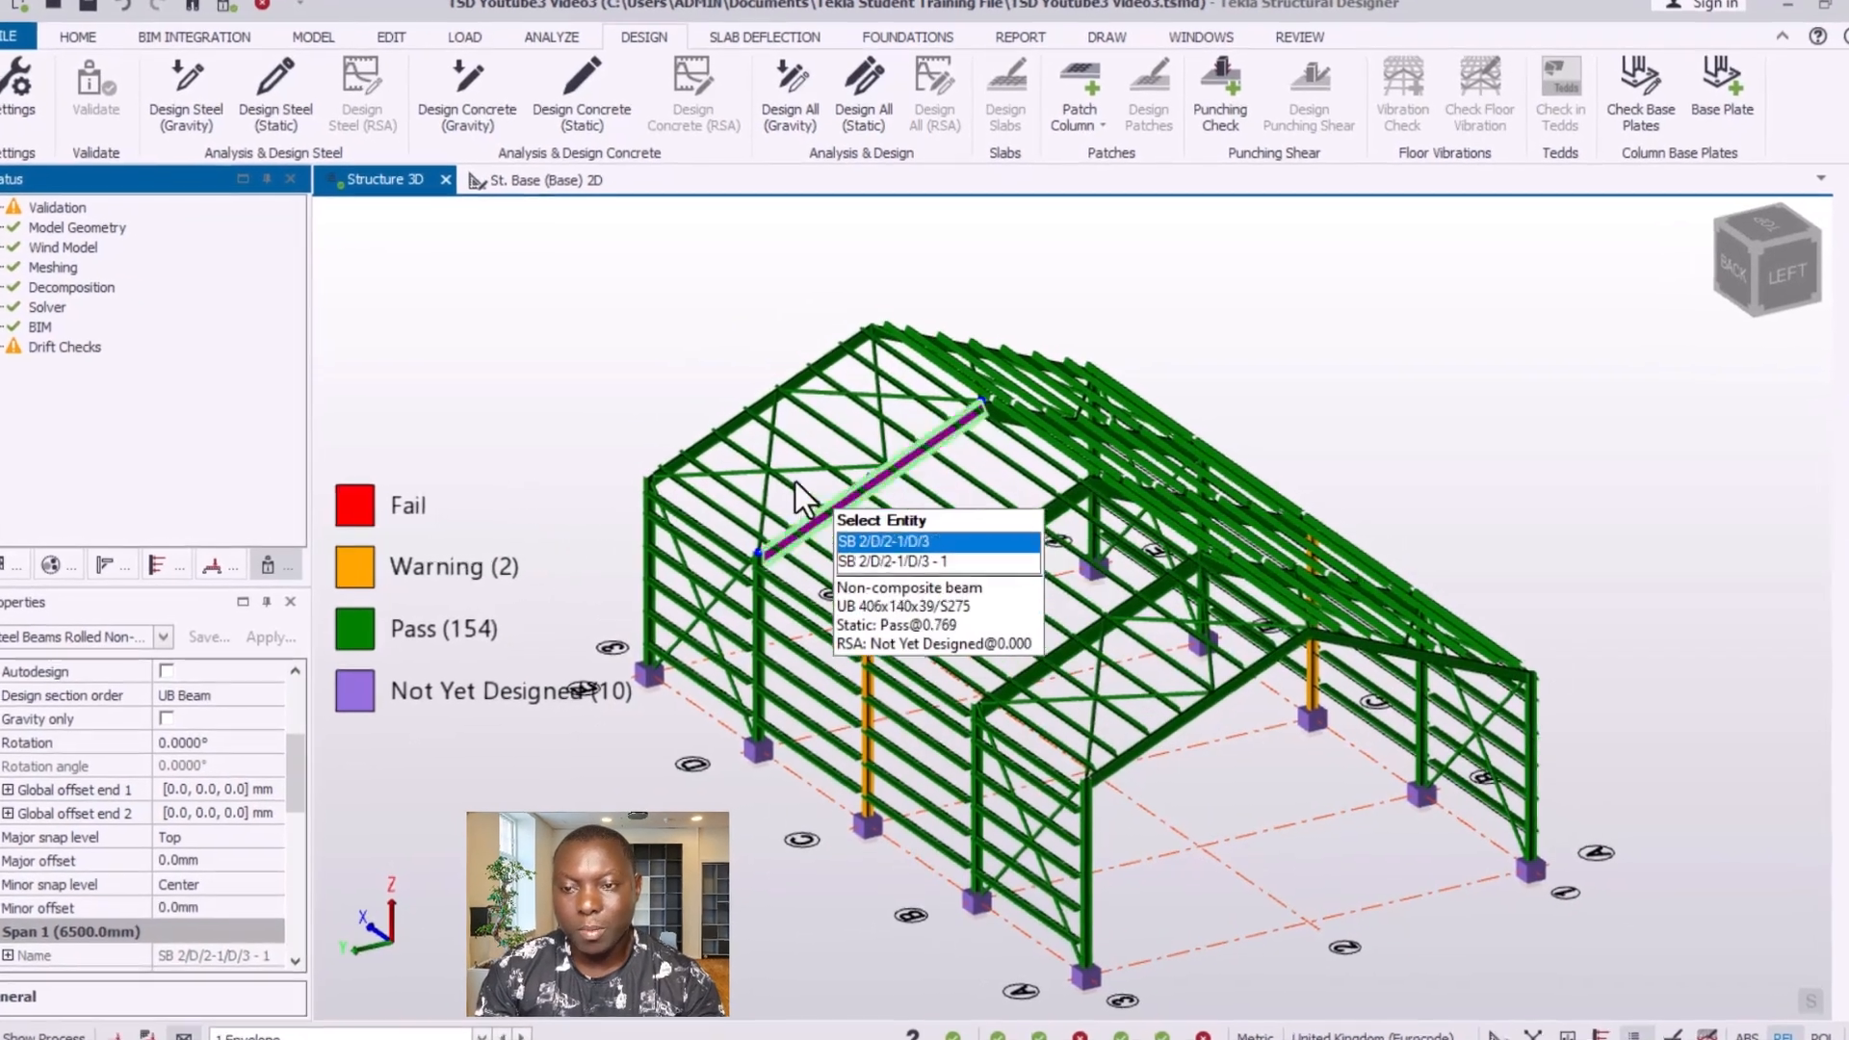
click(795, 481)
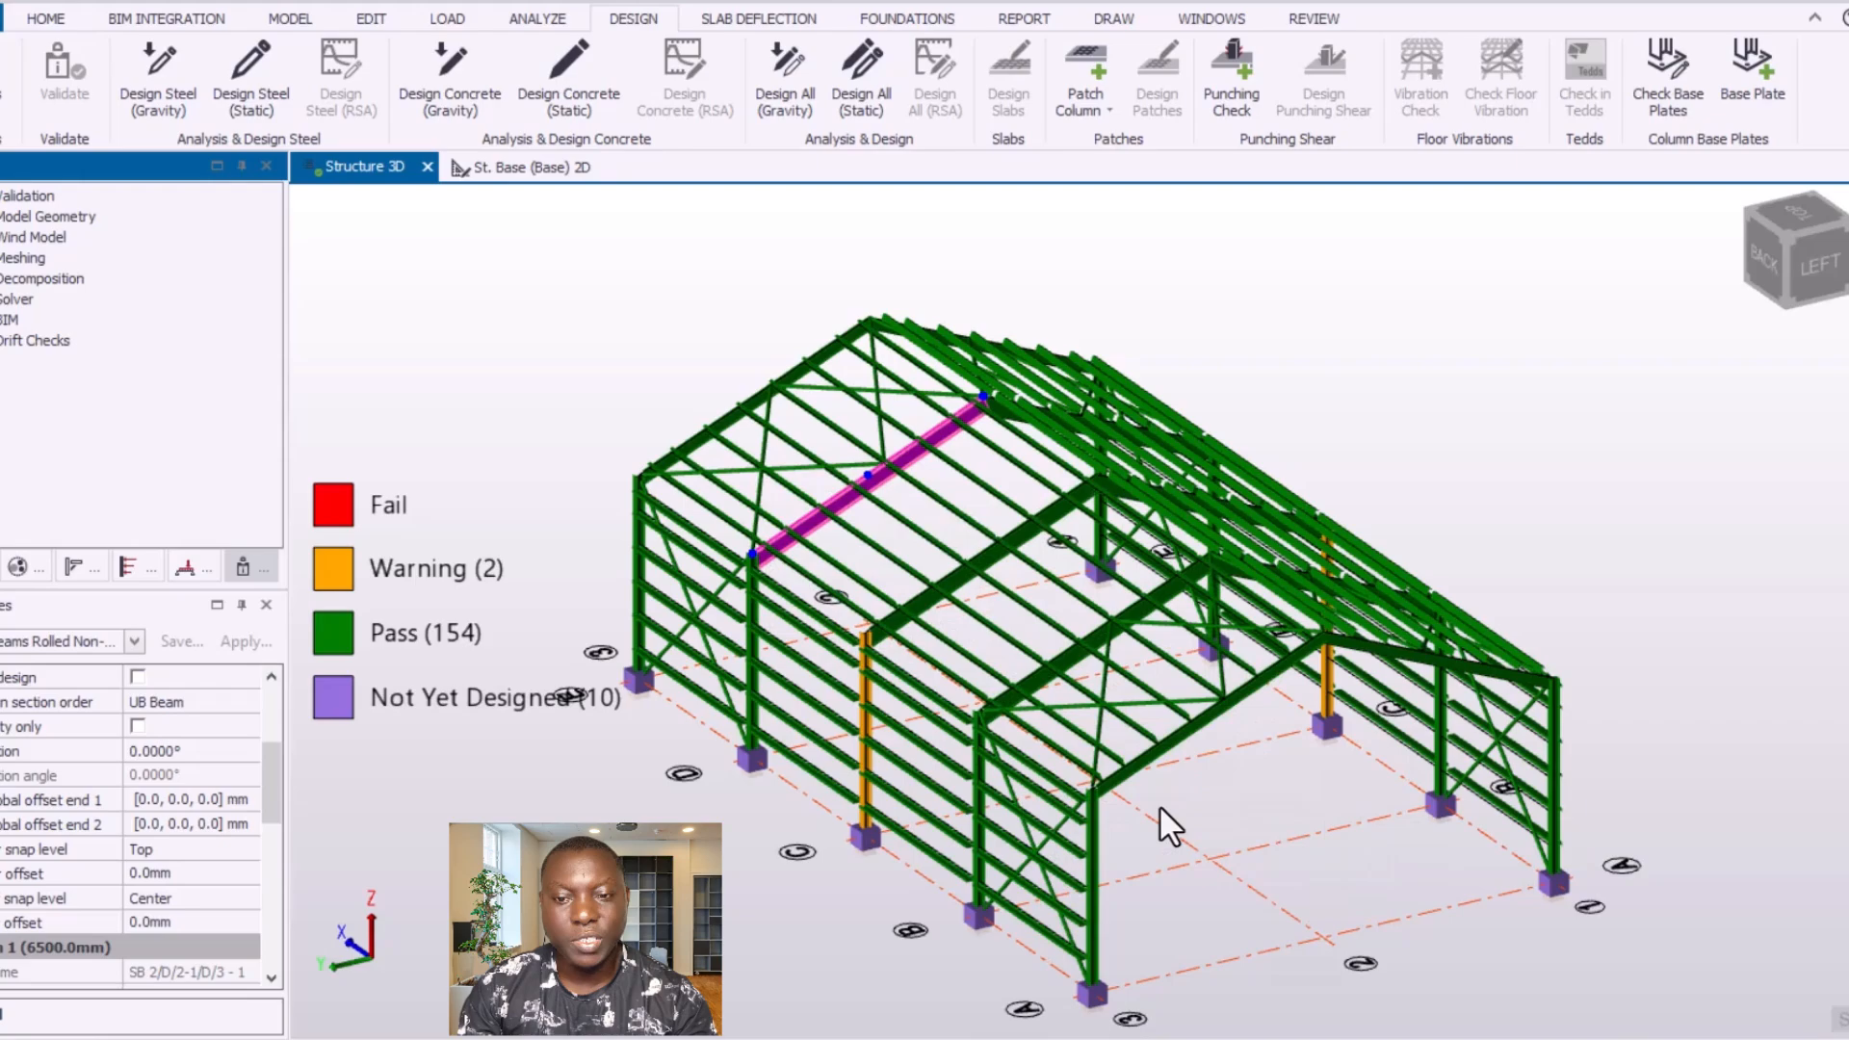
mouse_move(1160, 807)
right_down()
mouse_move(1133, 735)
mouse_move(1167, 772)
mouse_move(1195, 704)
mouse_move(1258, 757)
mouse_move(1179, 789)
right_up()
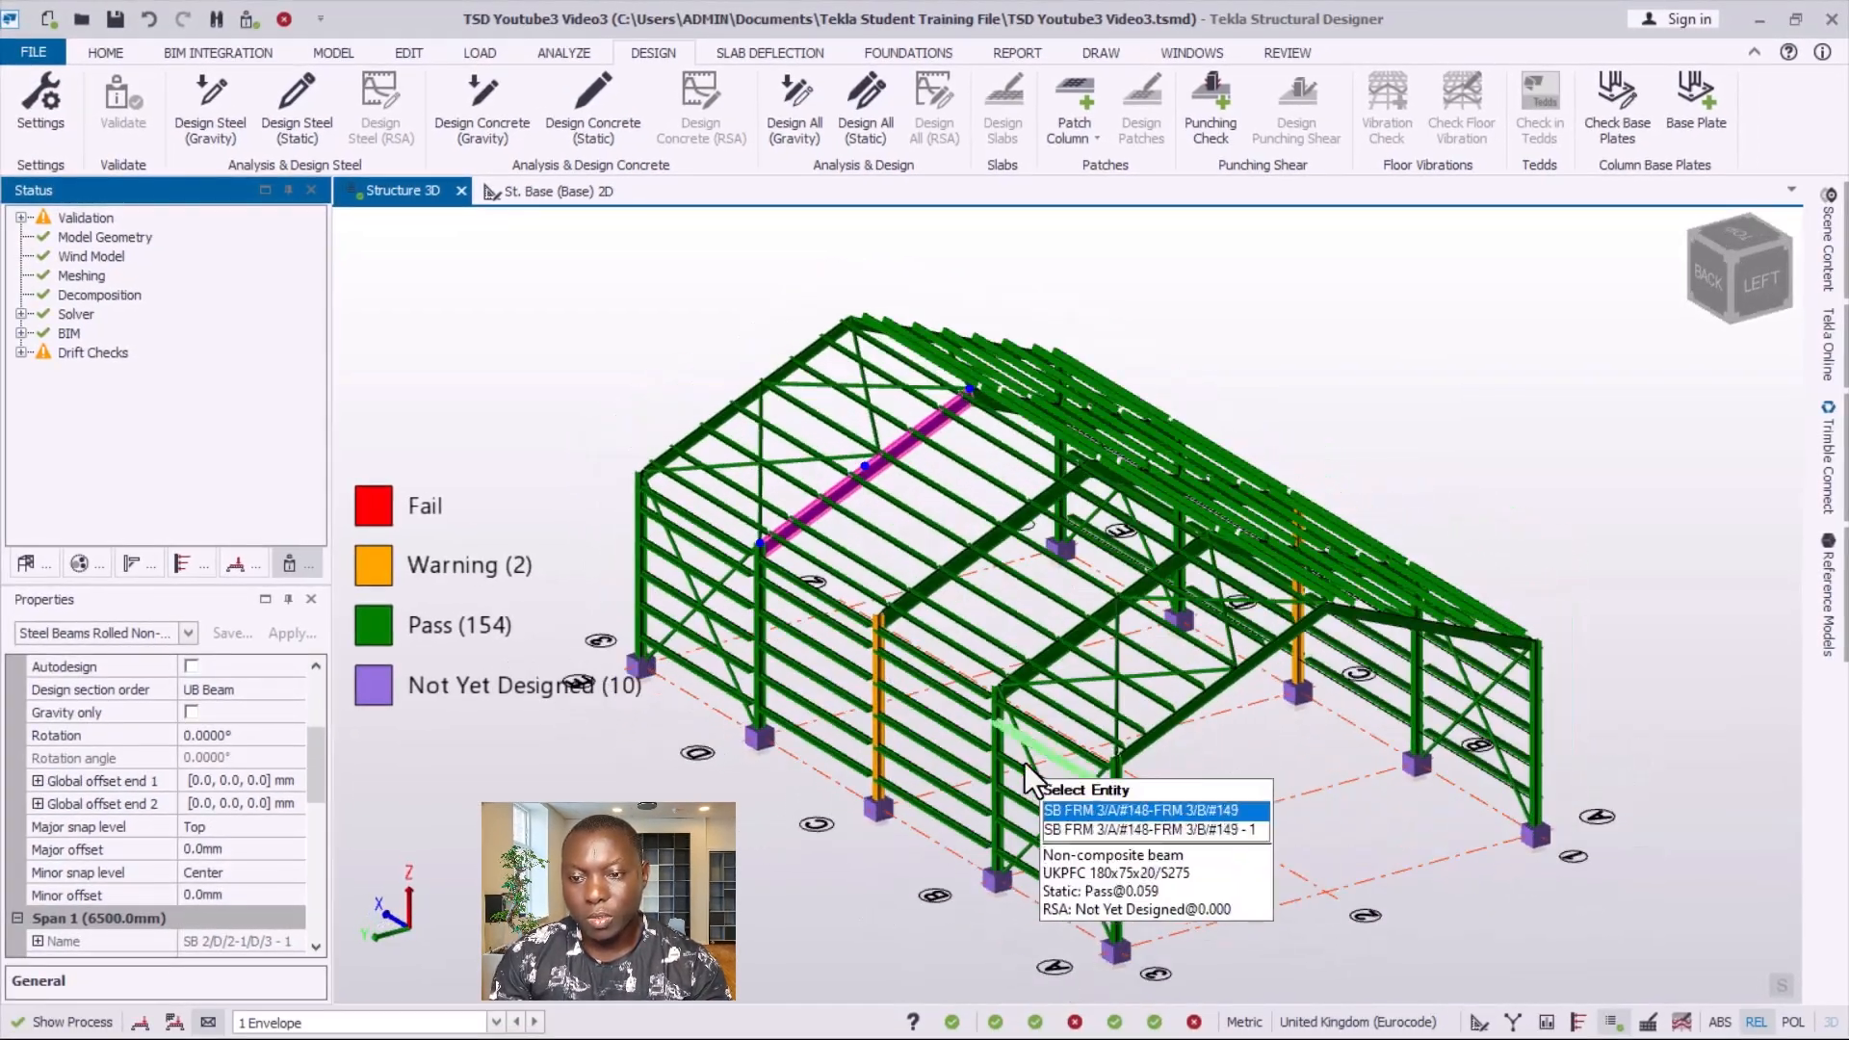
- Run a static Check Member on the warning column SC C/3 and review its results and design notes
scroll(890, 697, up, 2)
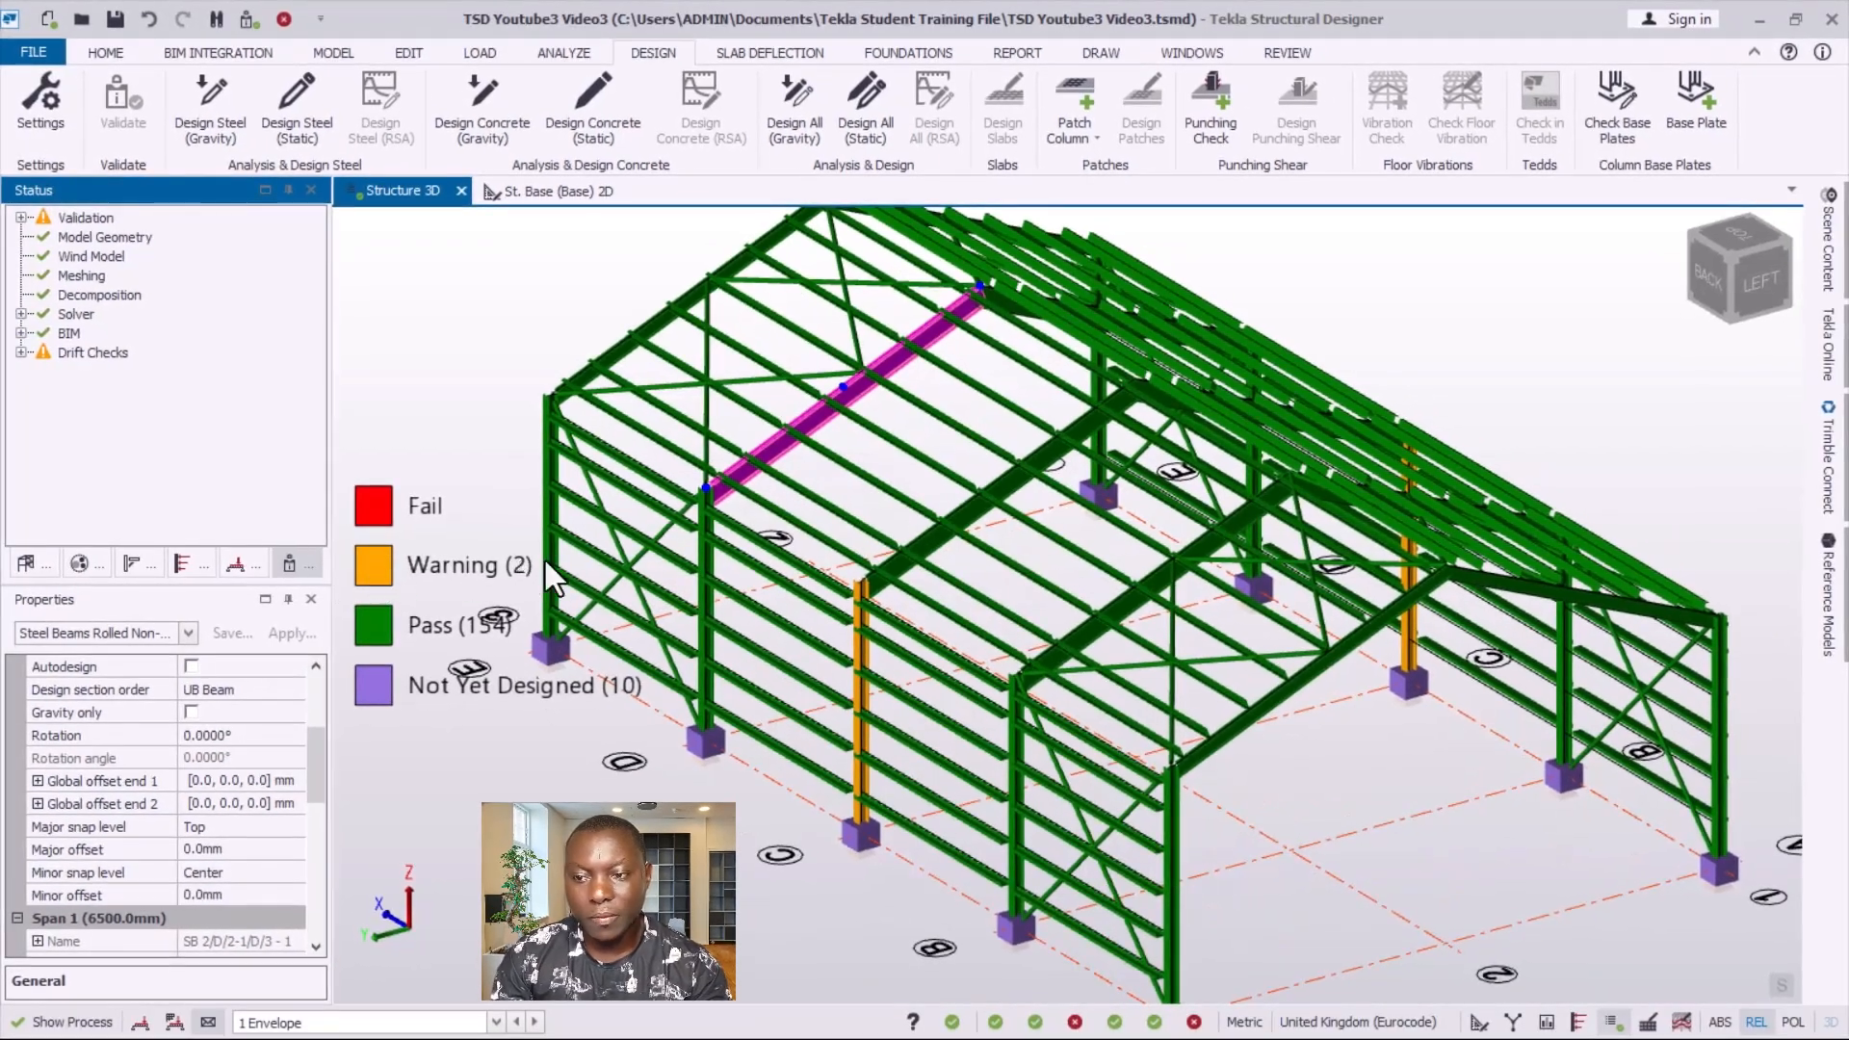
scroll(813, 714, up, 2)
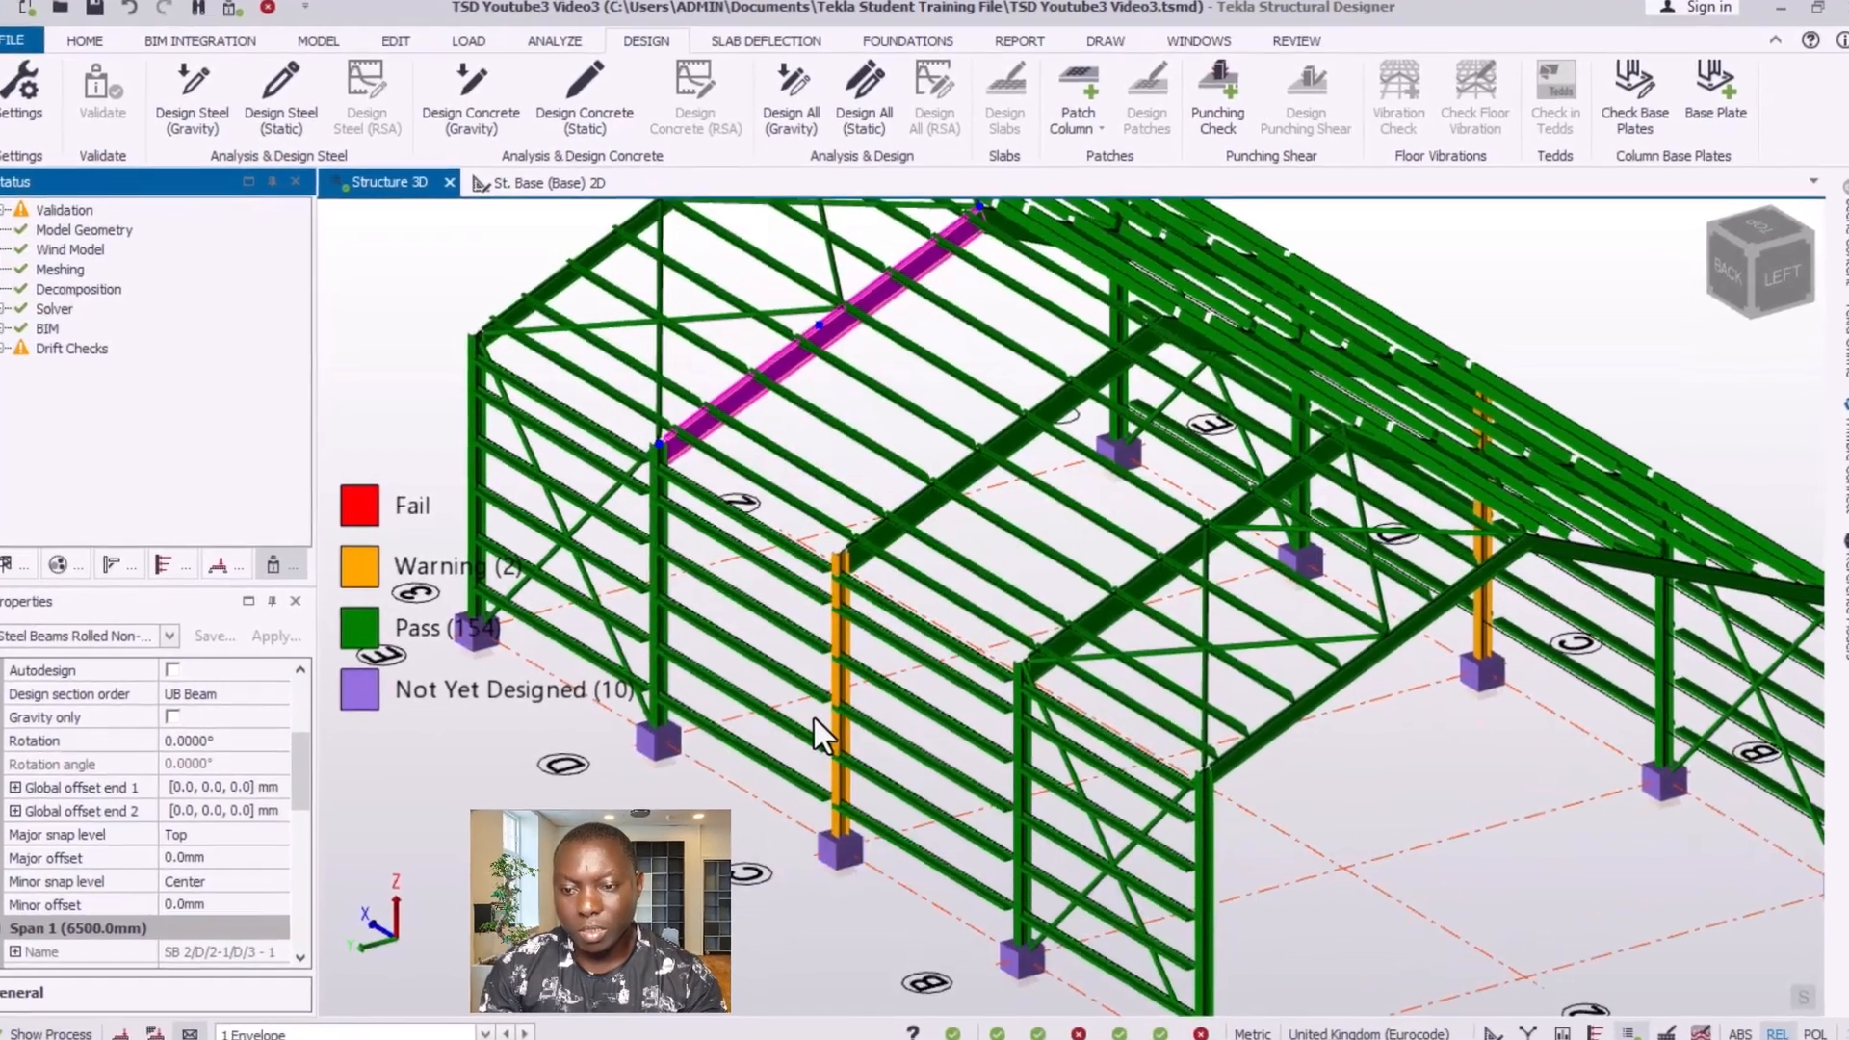
mouse_move(850, 729)
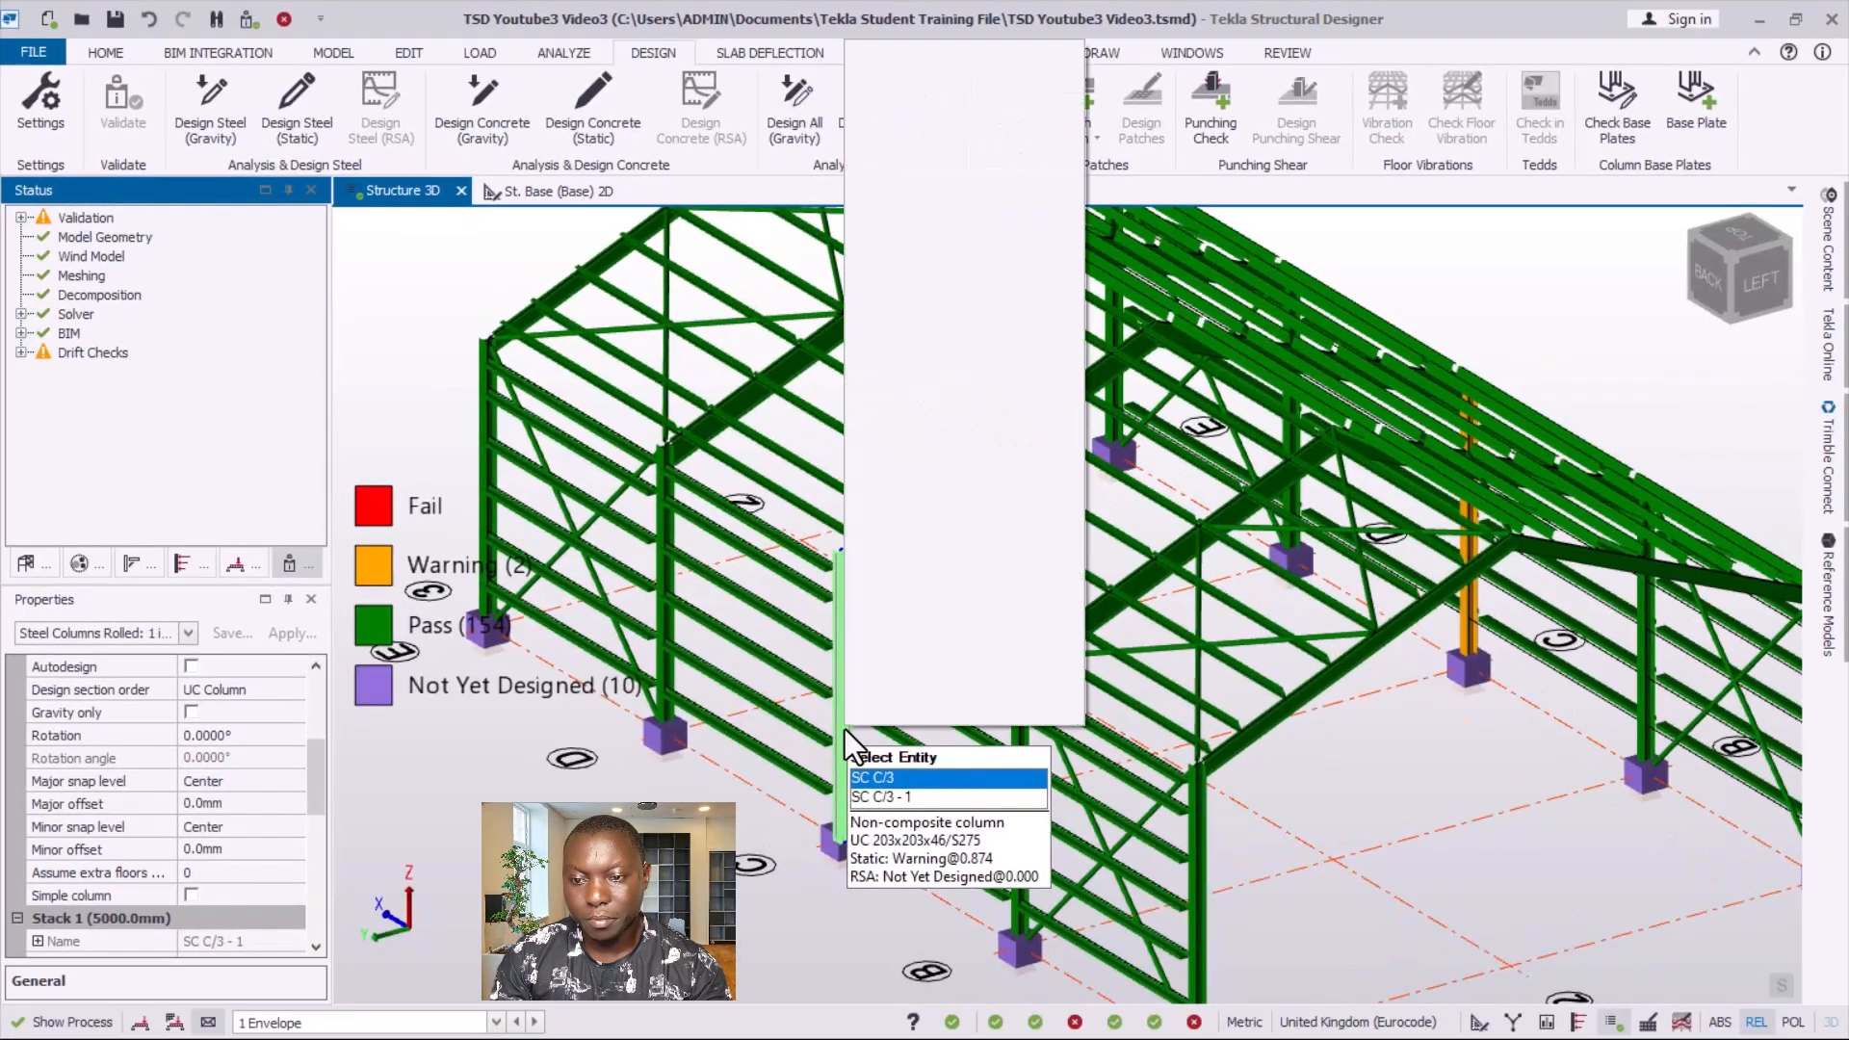
right_click(845, 730)
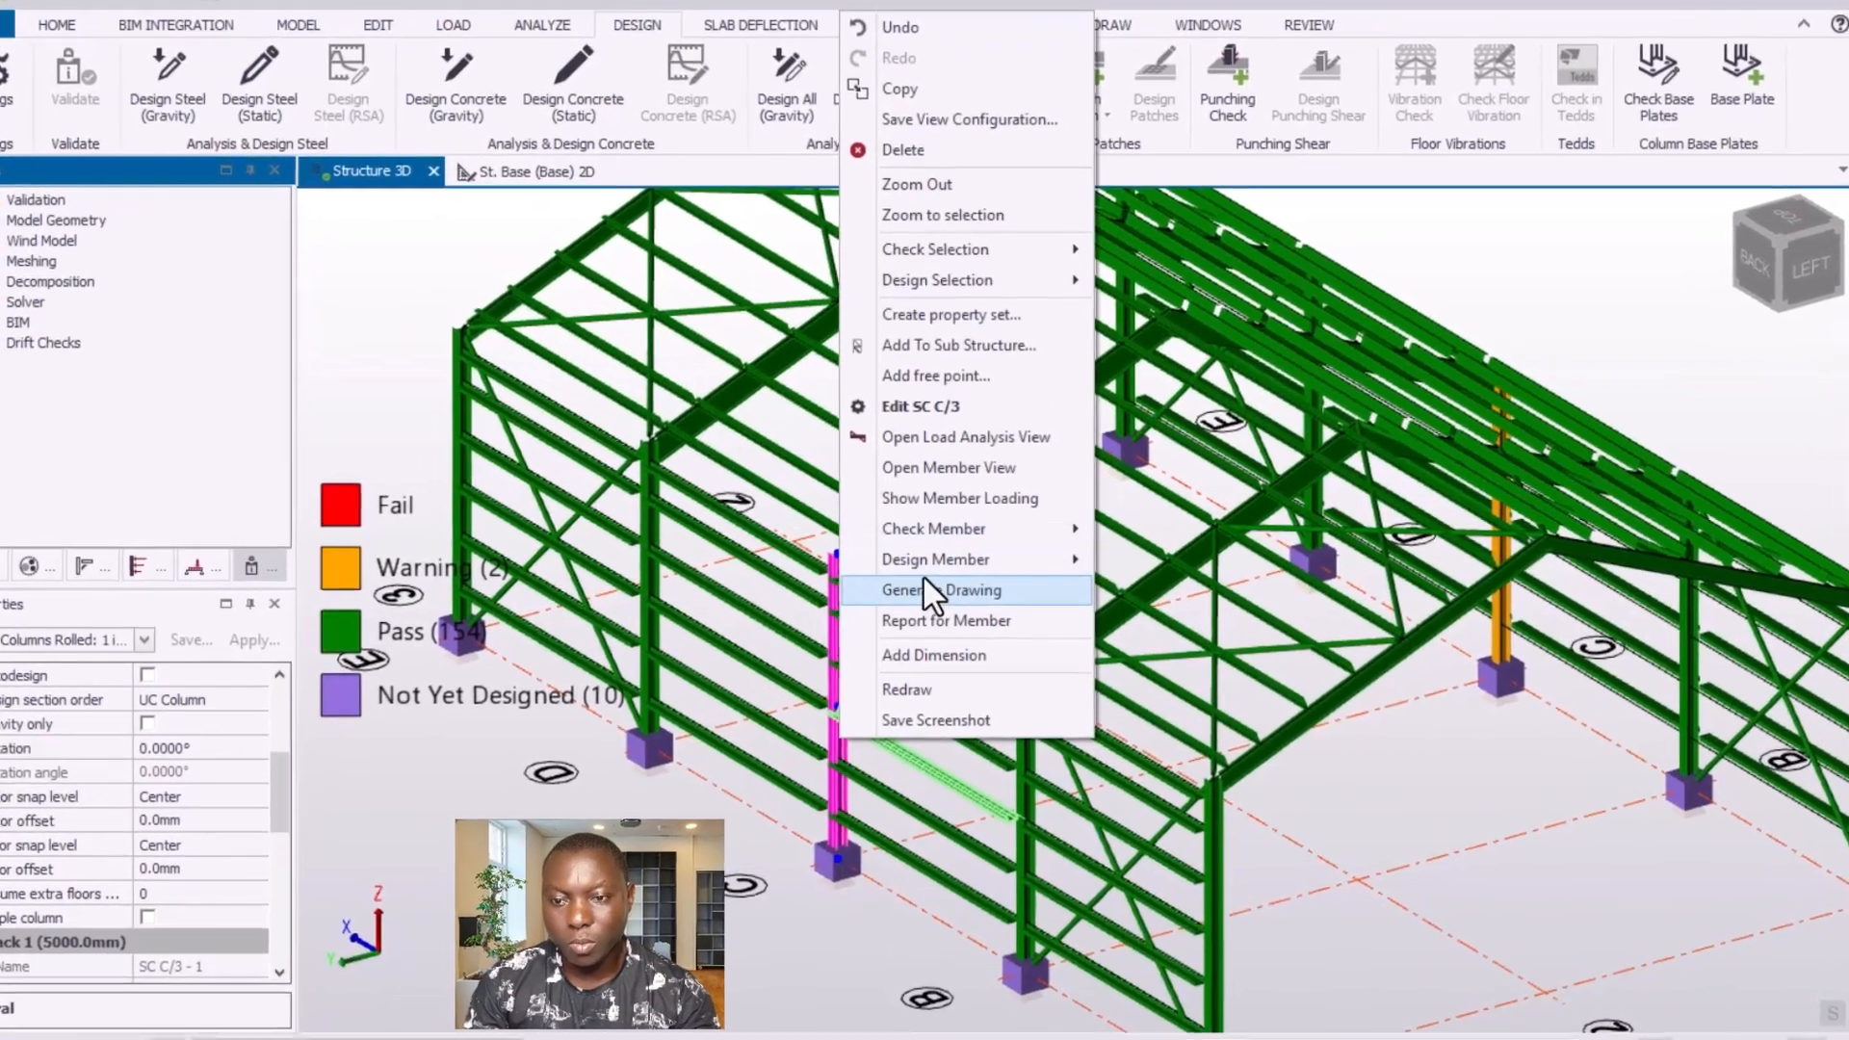
mouse_move(939, 528)
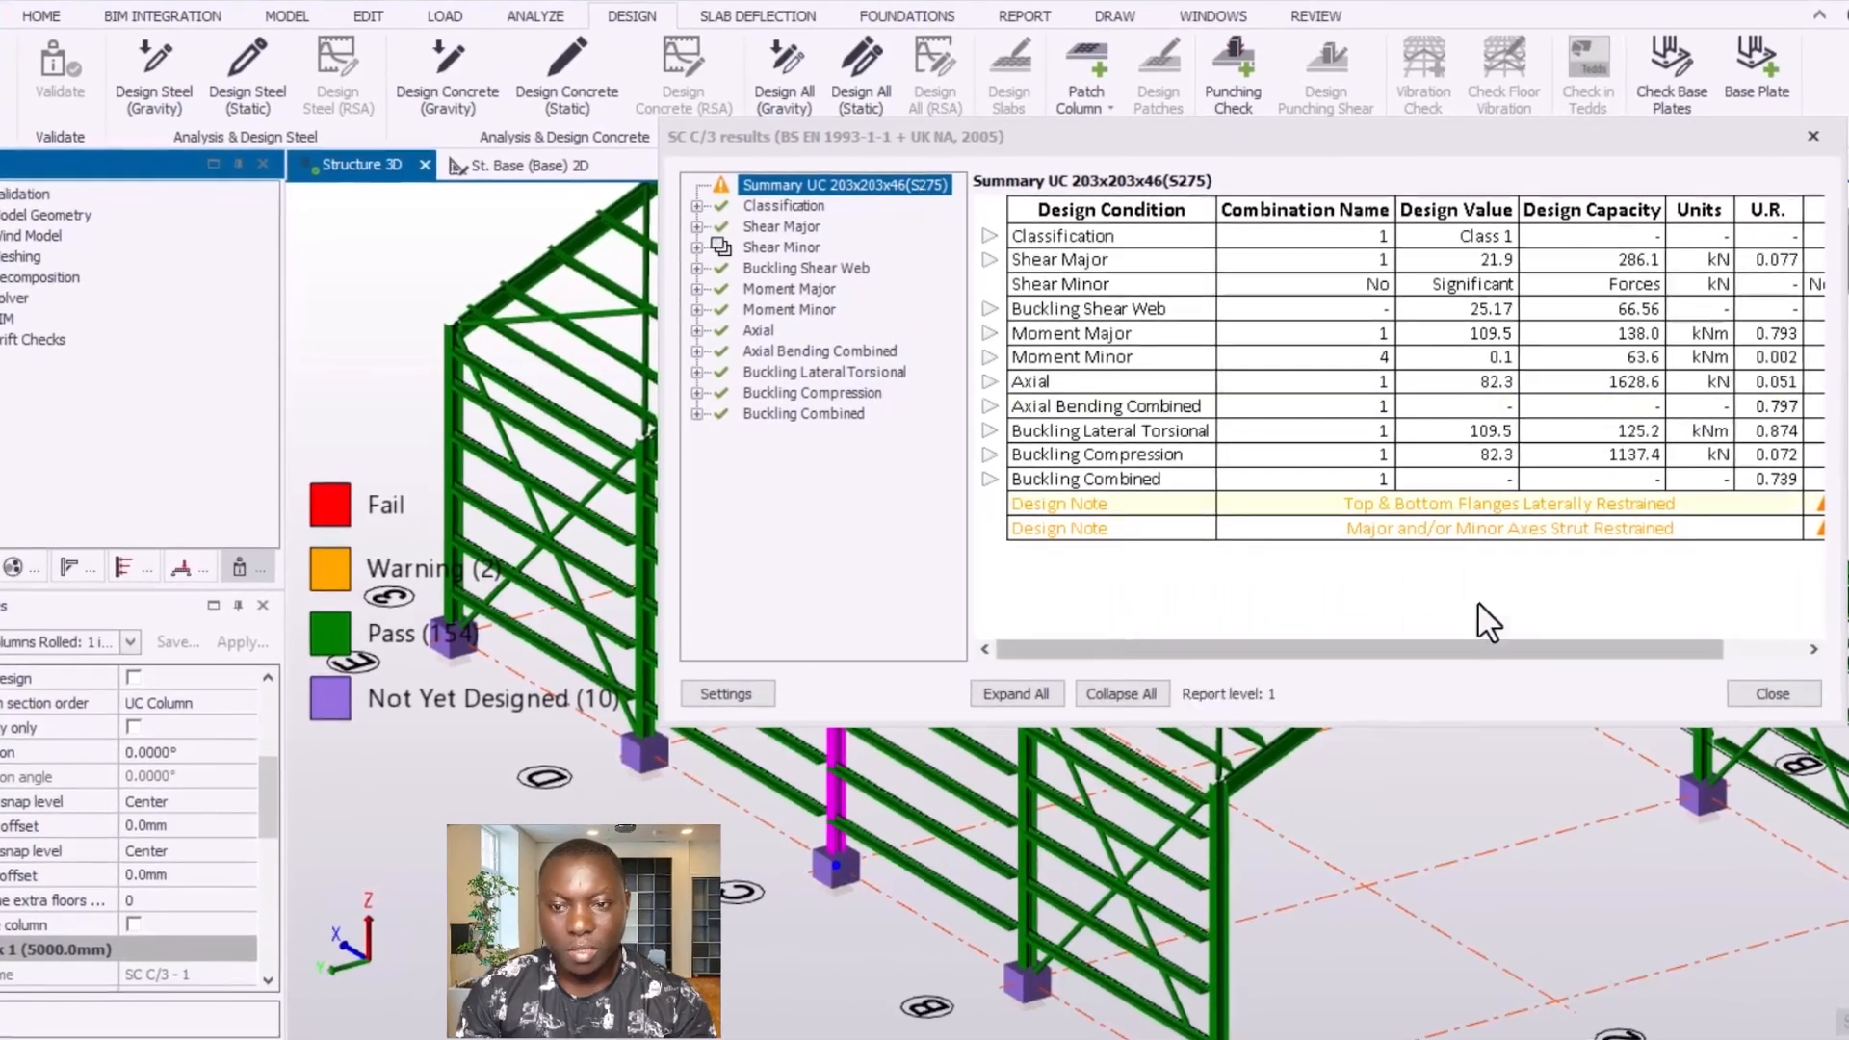
mouse_move(1073, 528)
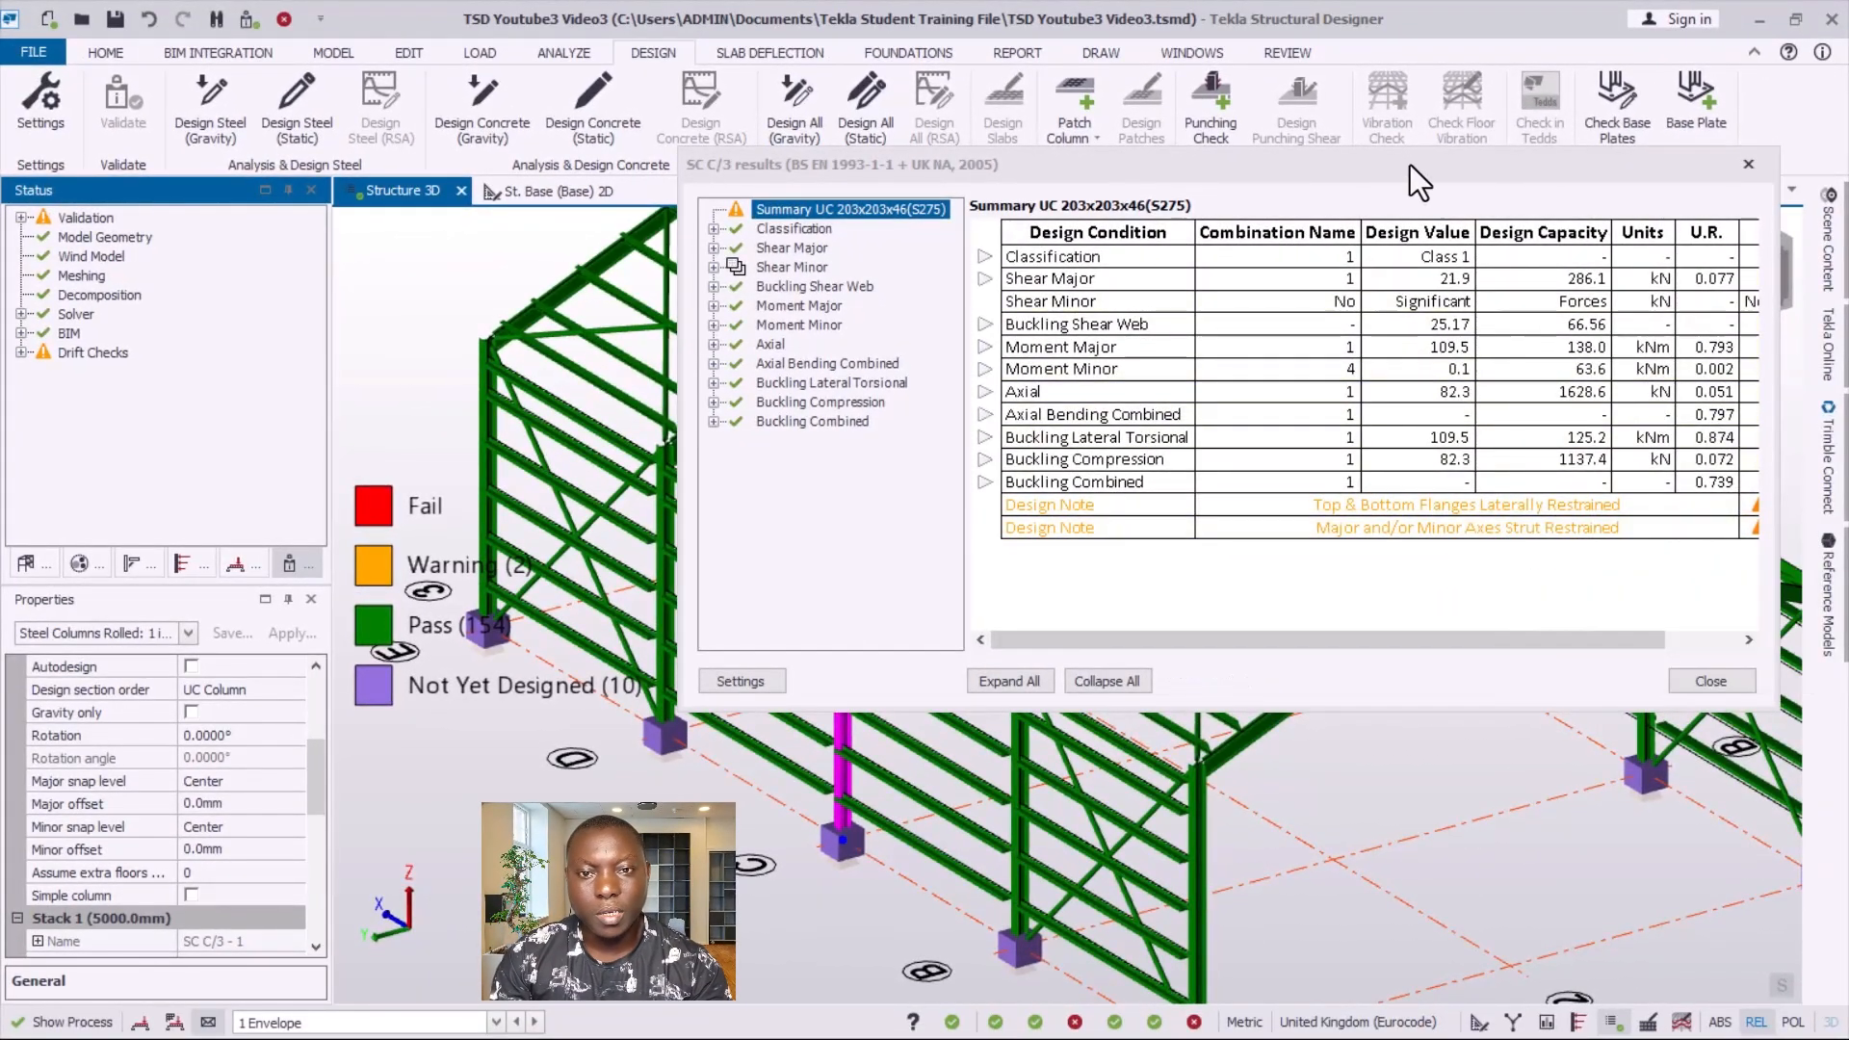
- Close the SC C/3 check results and reselect that column in the 3D model
drag(1410, 164, 1190, 153)
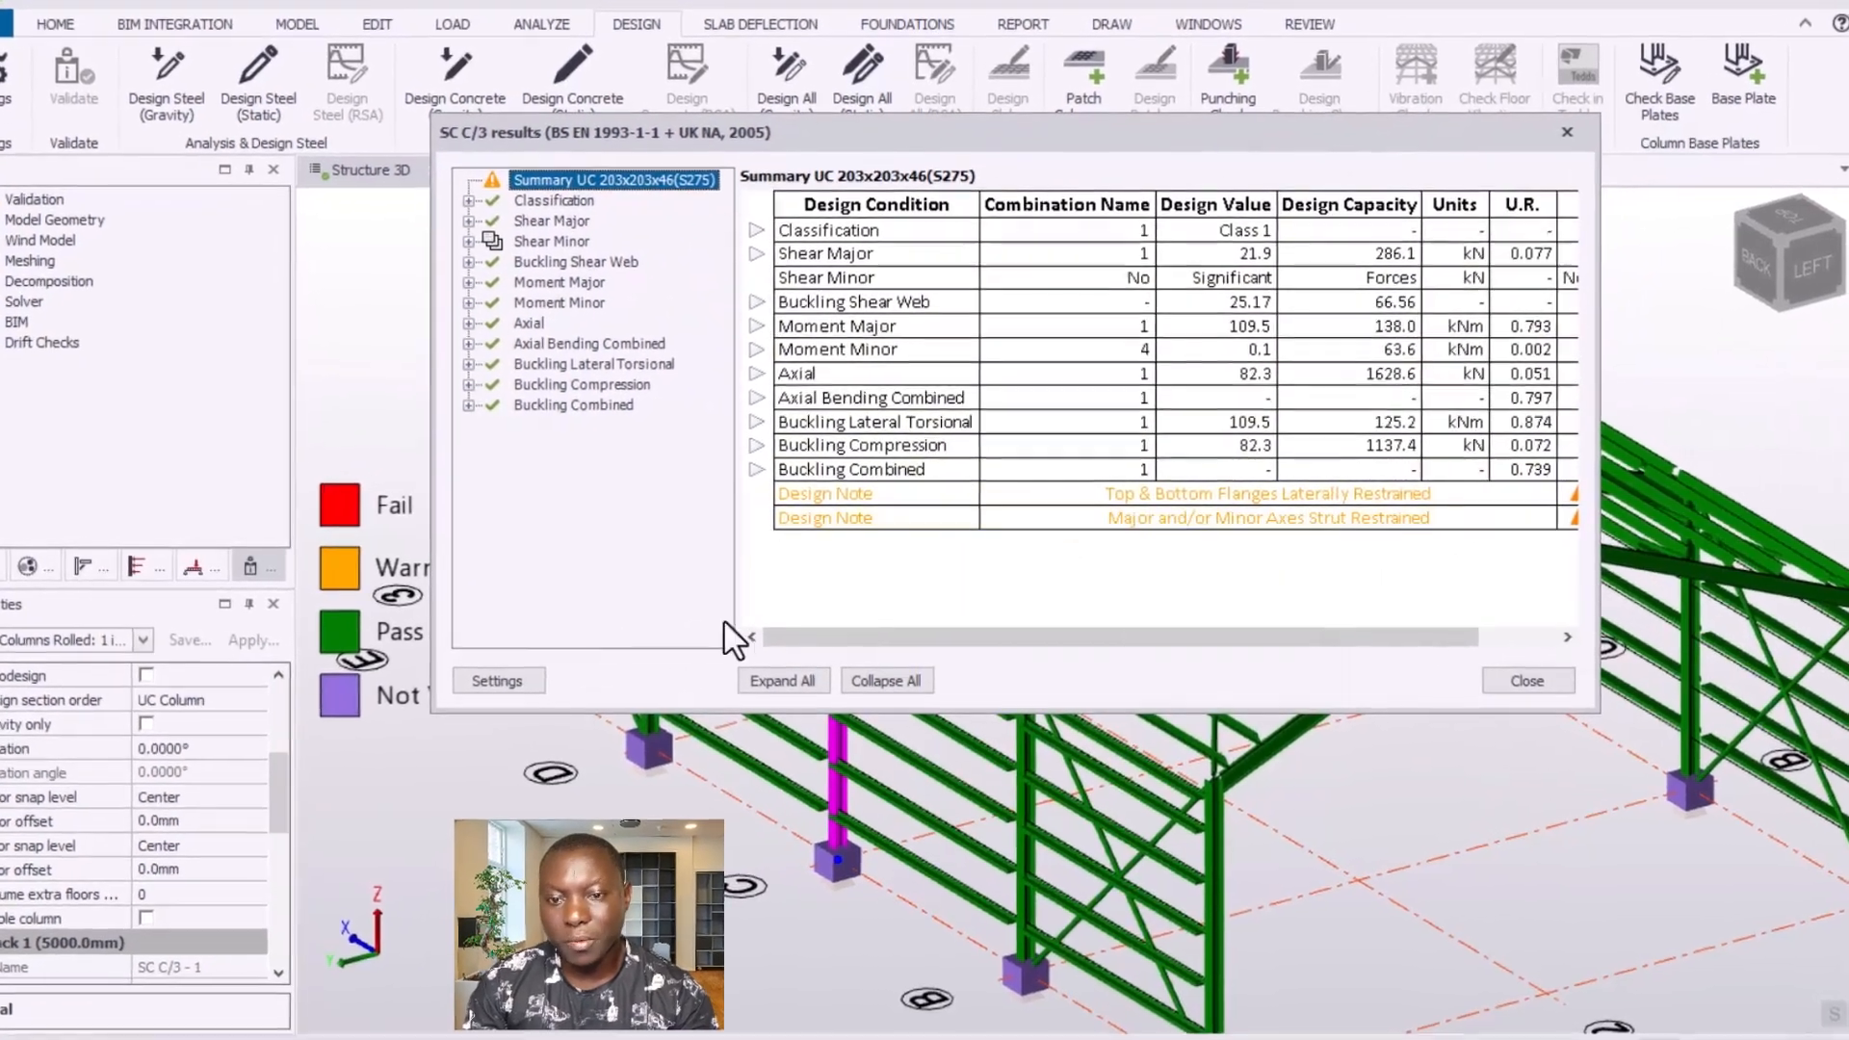
click(1531, 684)
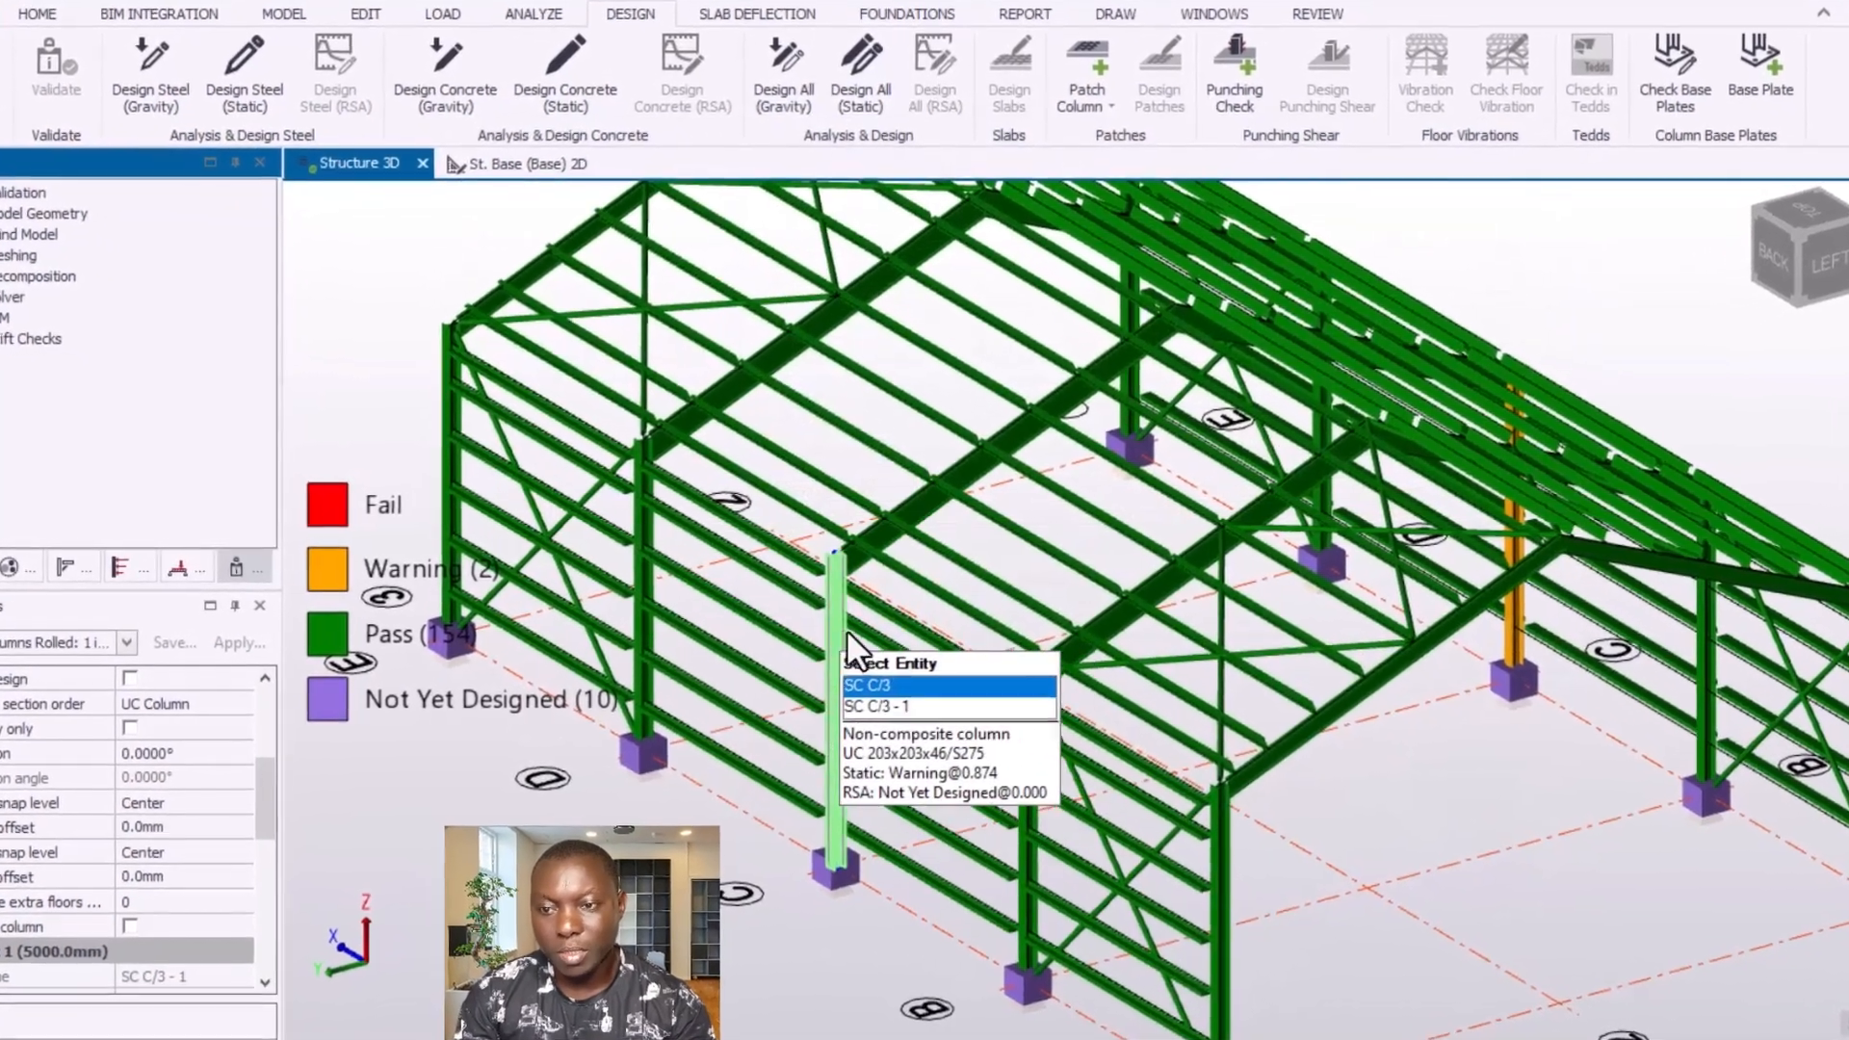
click(837, 635)
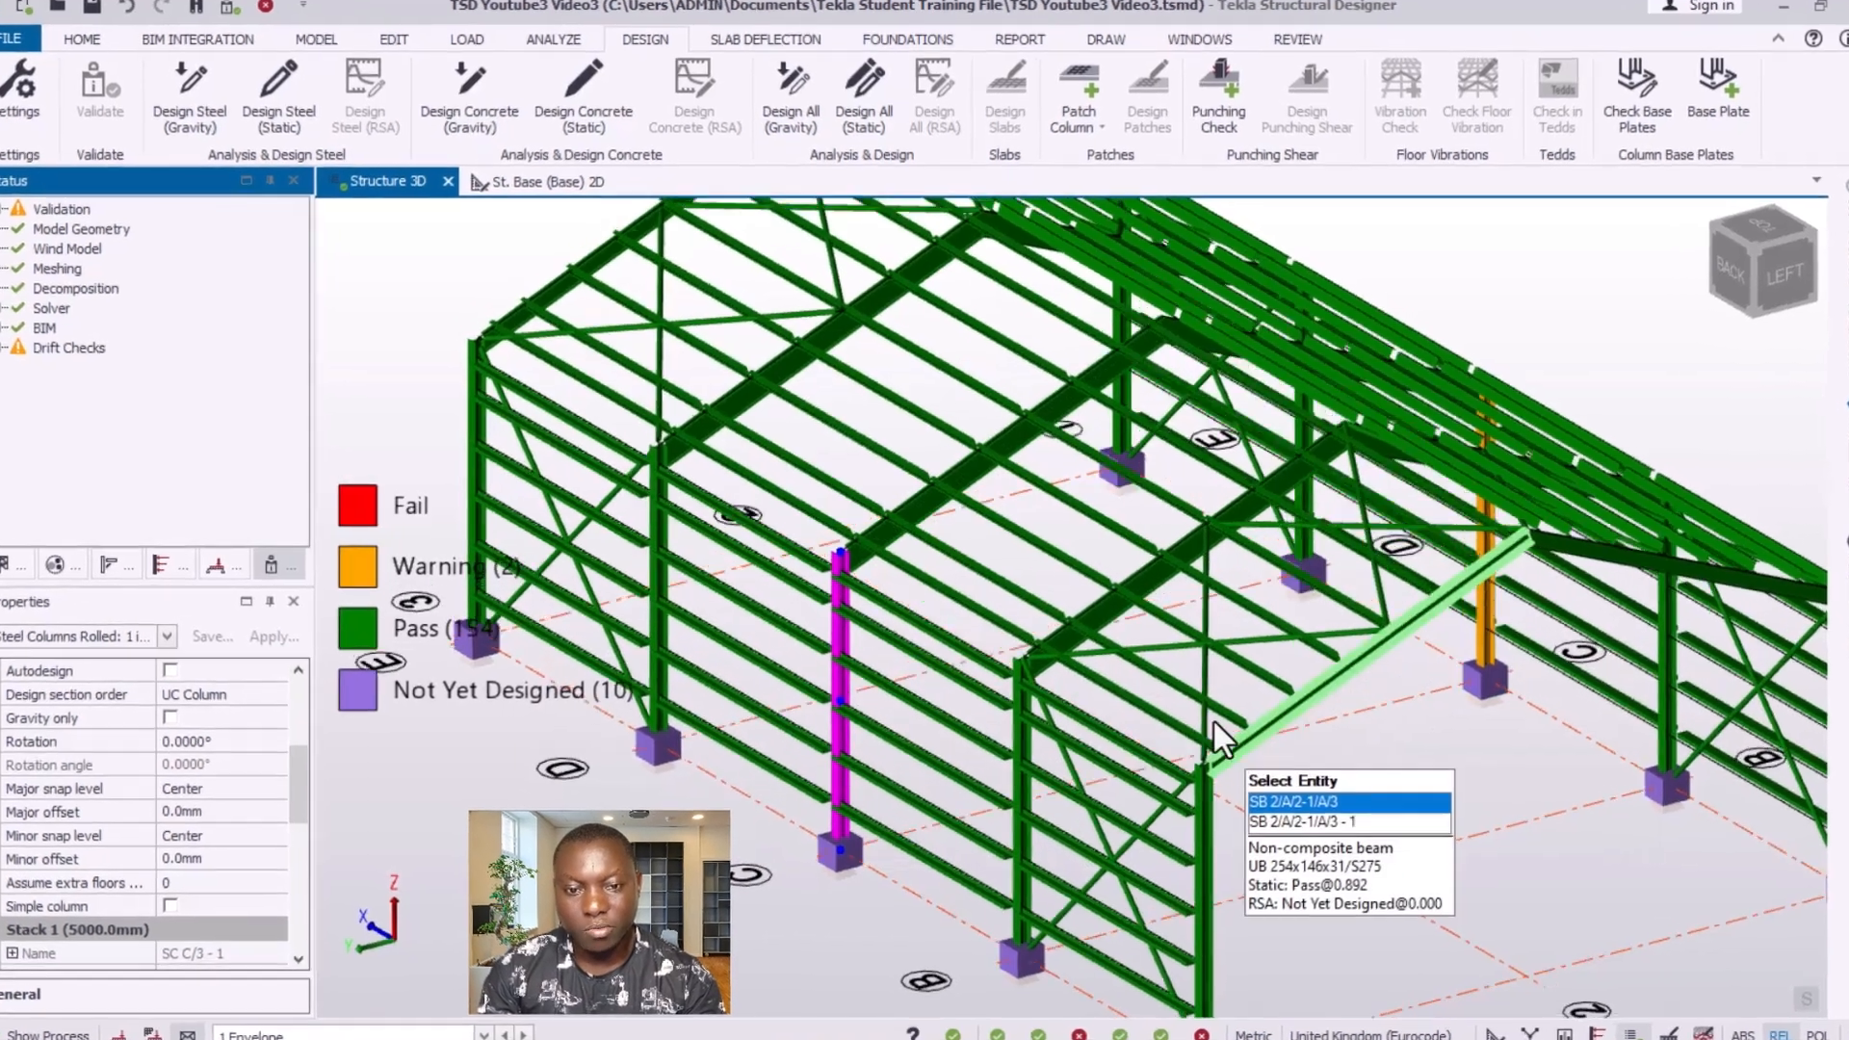
- Examine the design status of the frame around the two warning columns SC C/3 and SC C/1 and their eaves
right_drag(1204, 718, 1160, 679)
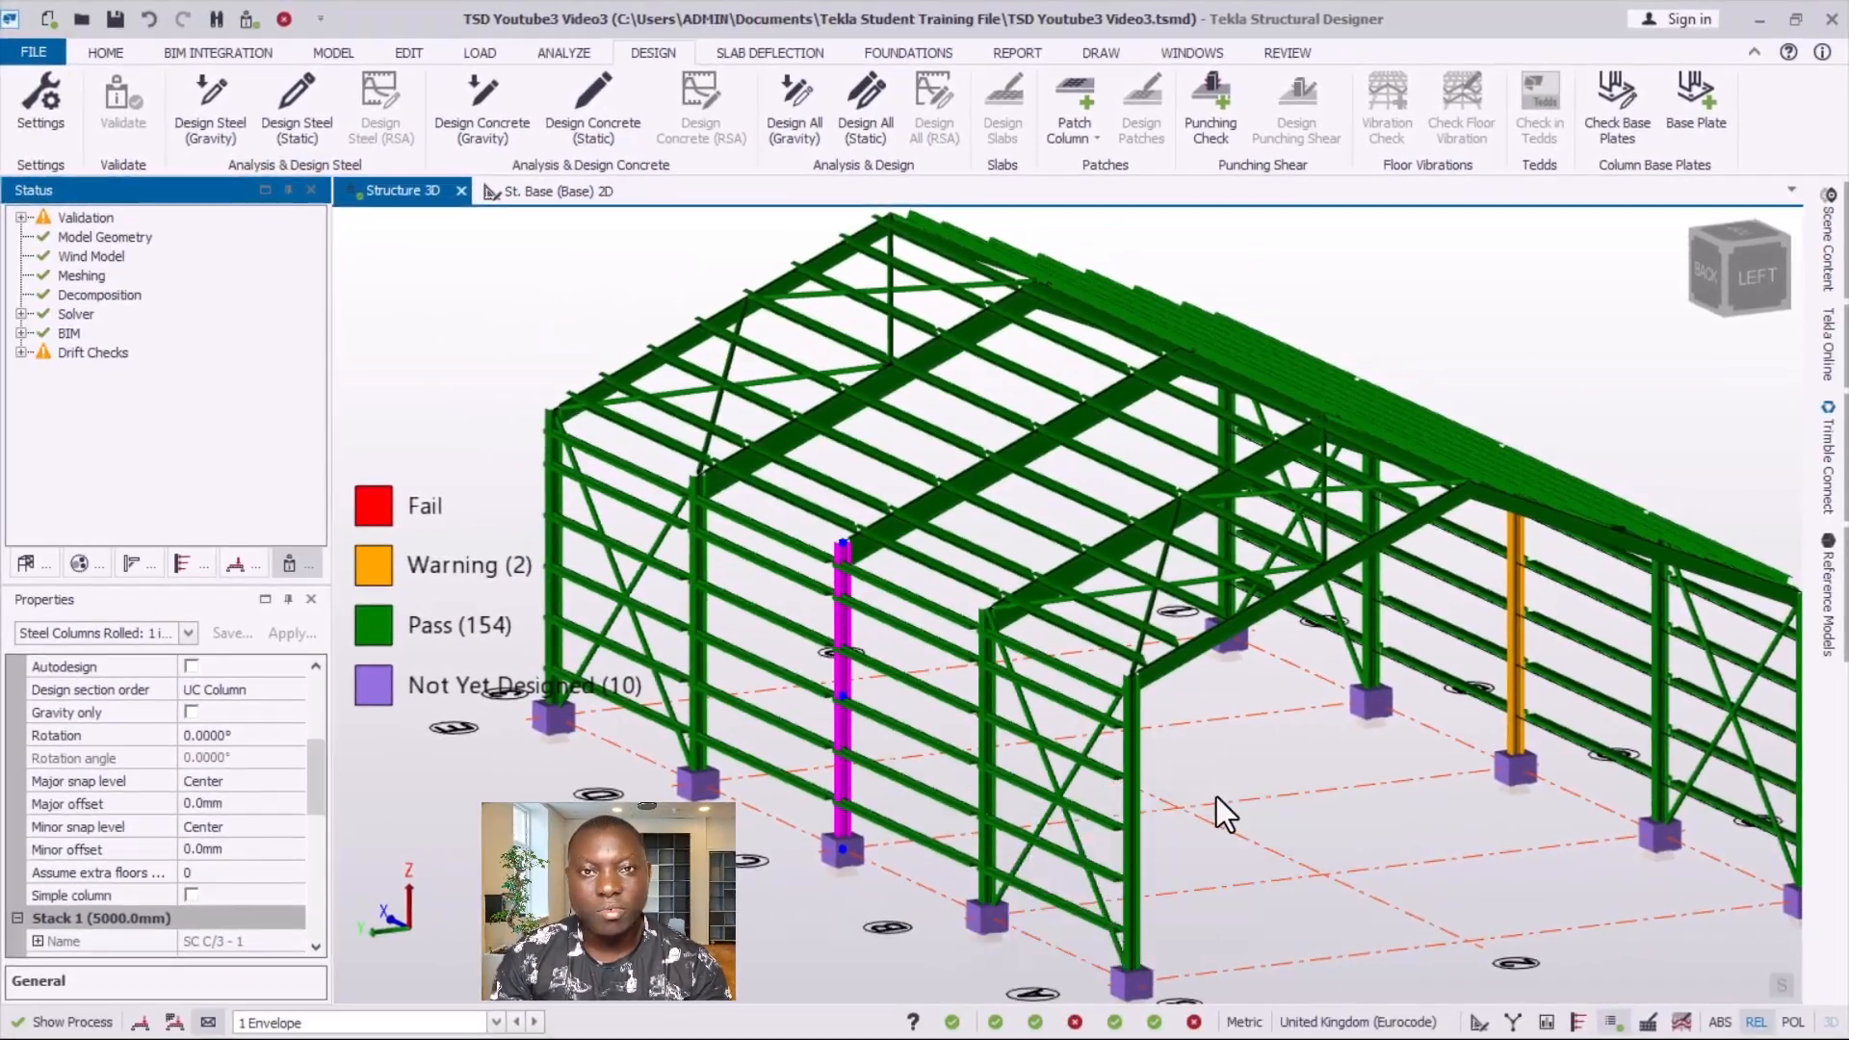
scroll(1069, 780, down, 3)
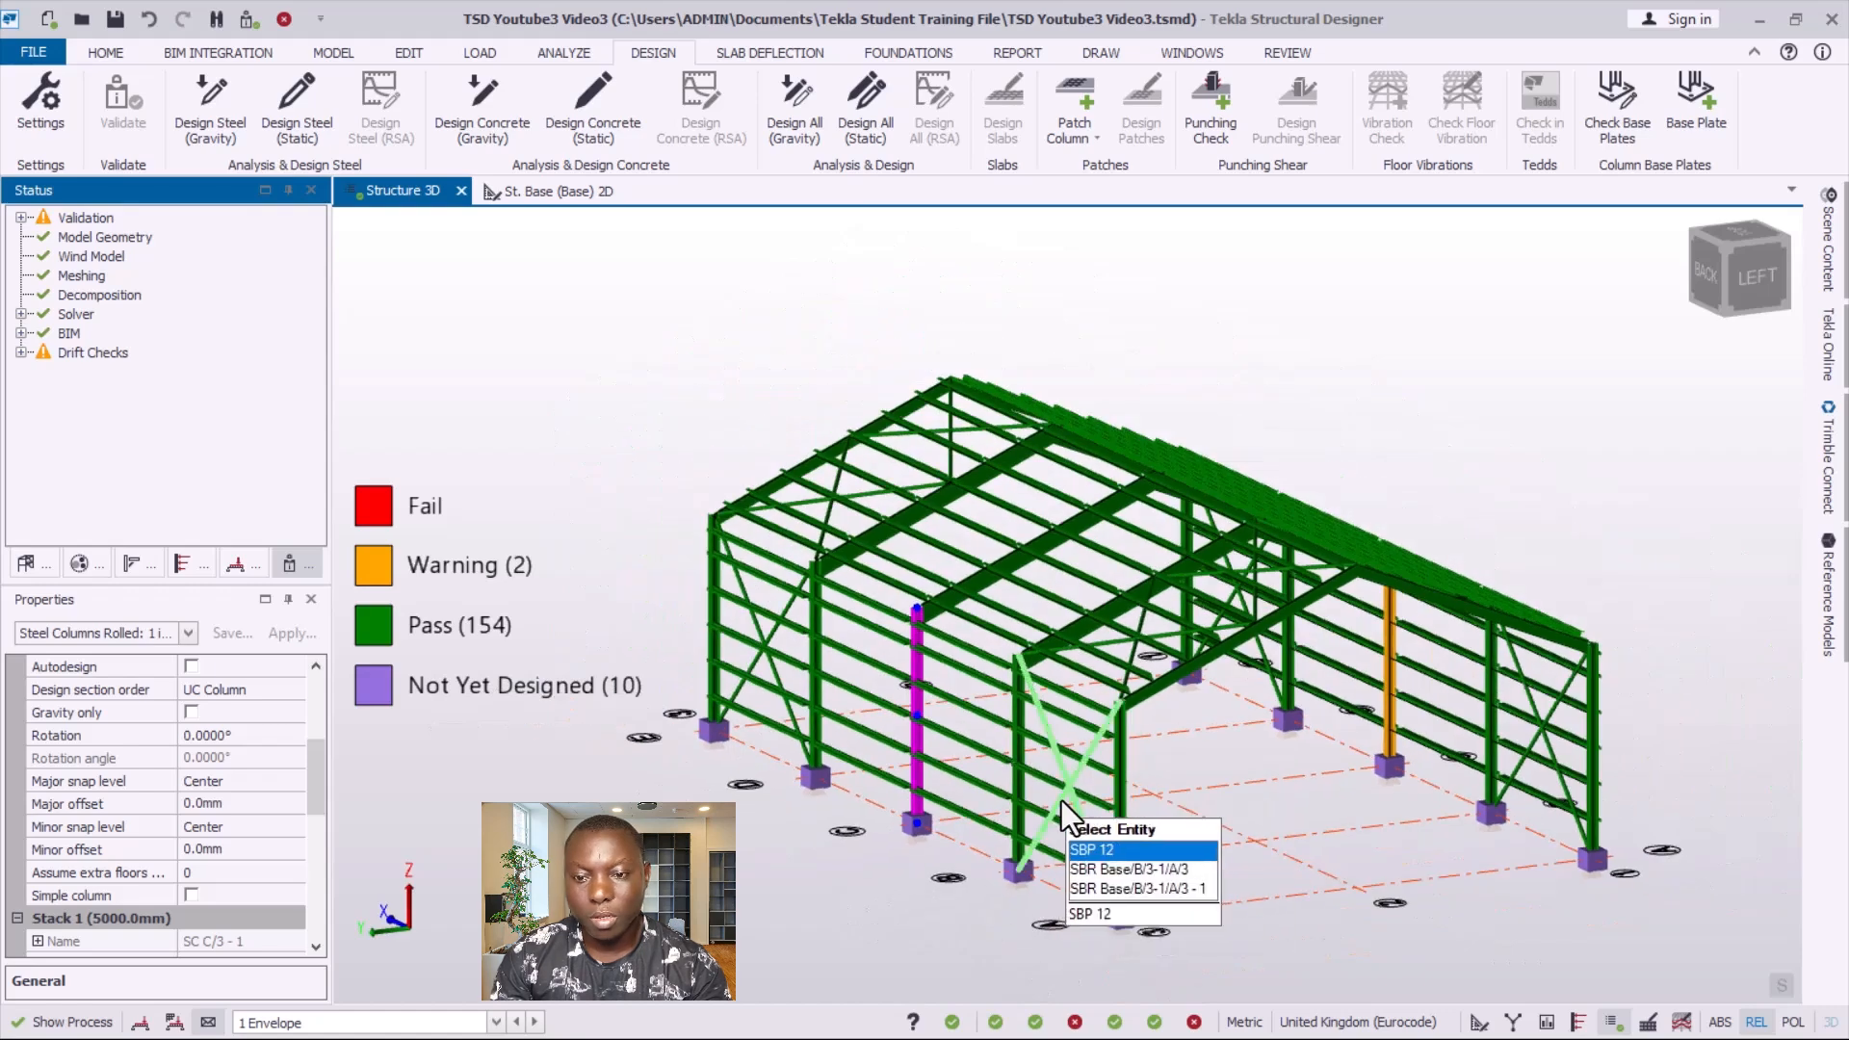
right_drag(1061, 800, 1053, 845)
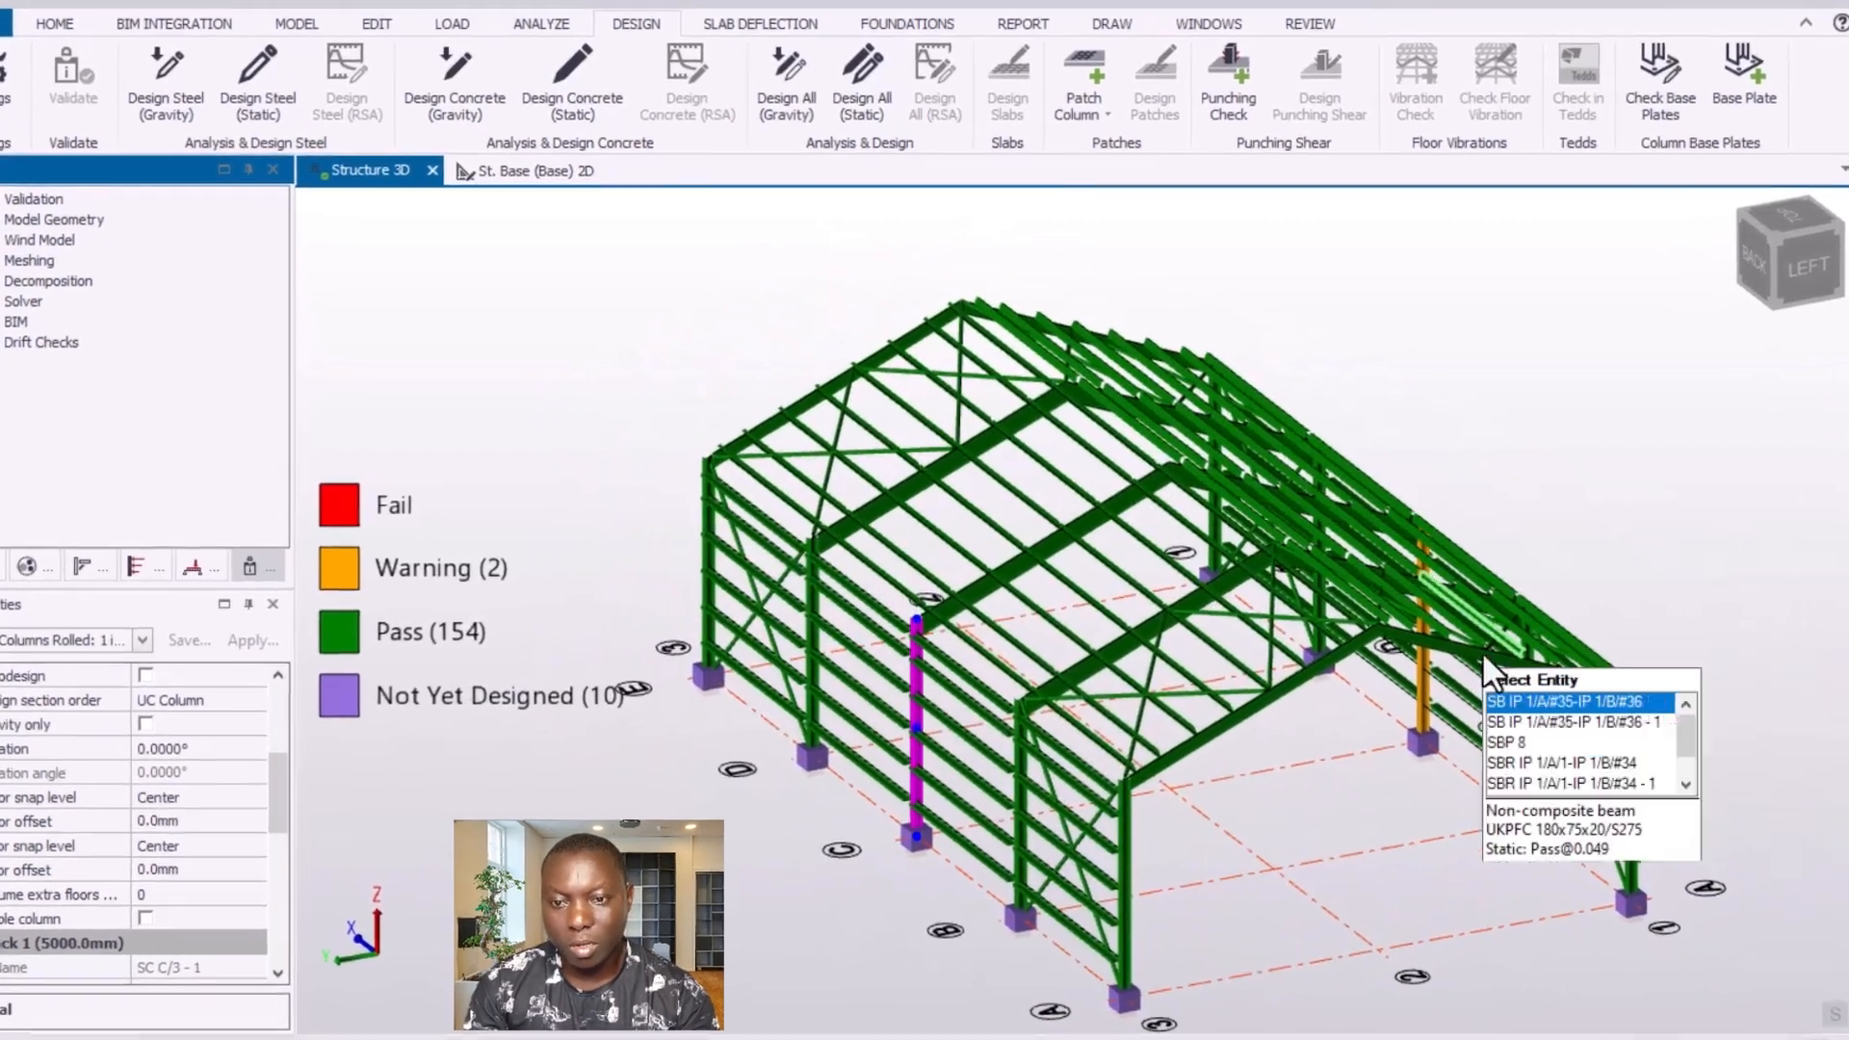
scroll(1102, 587, down, 2)
scroll(949, 763, up, 2)
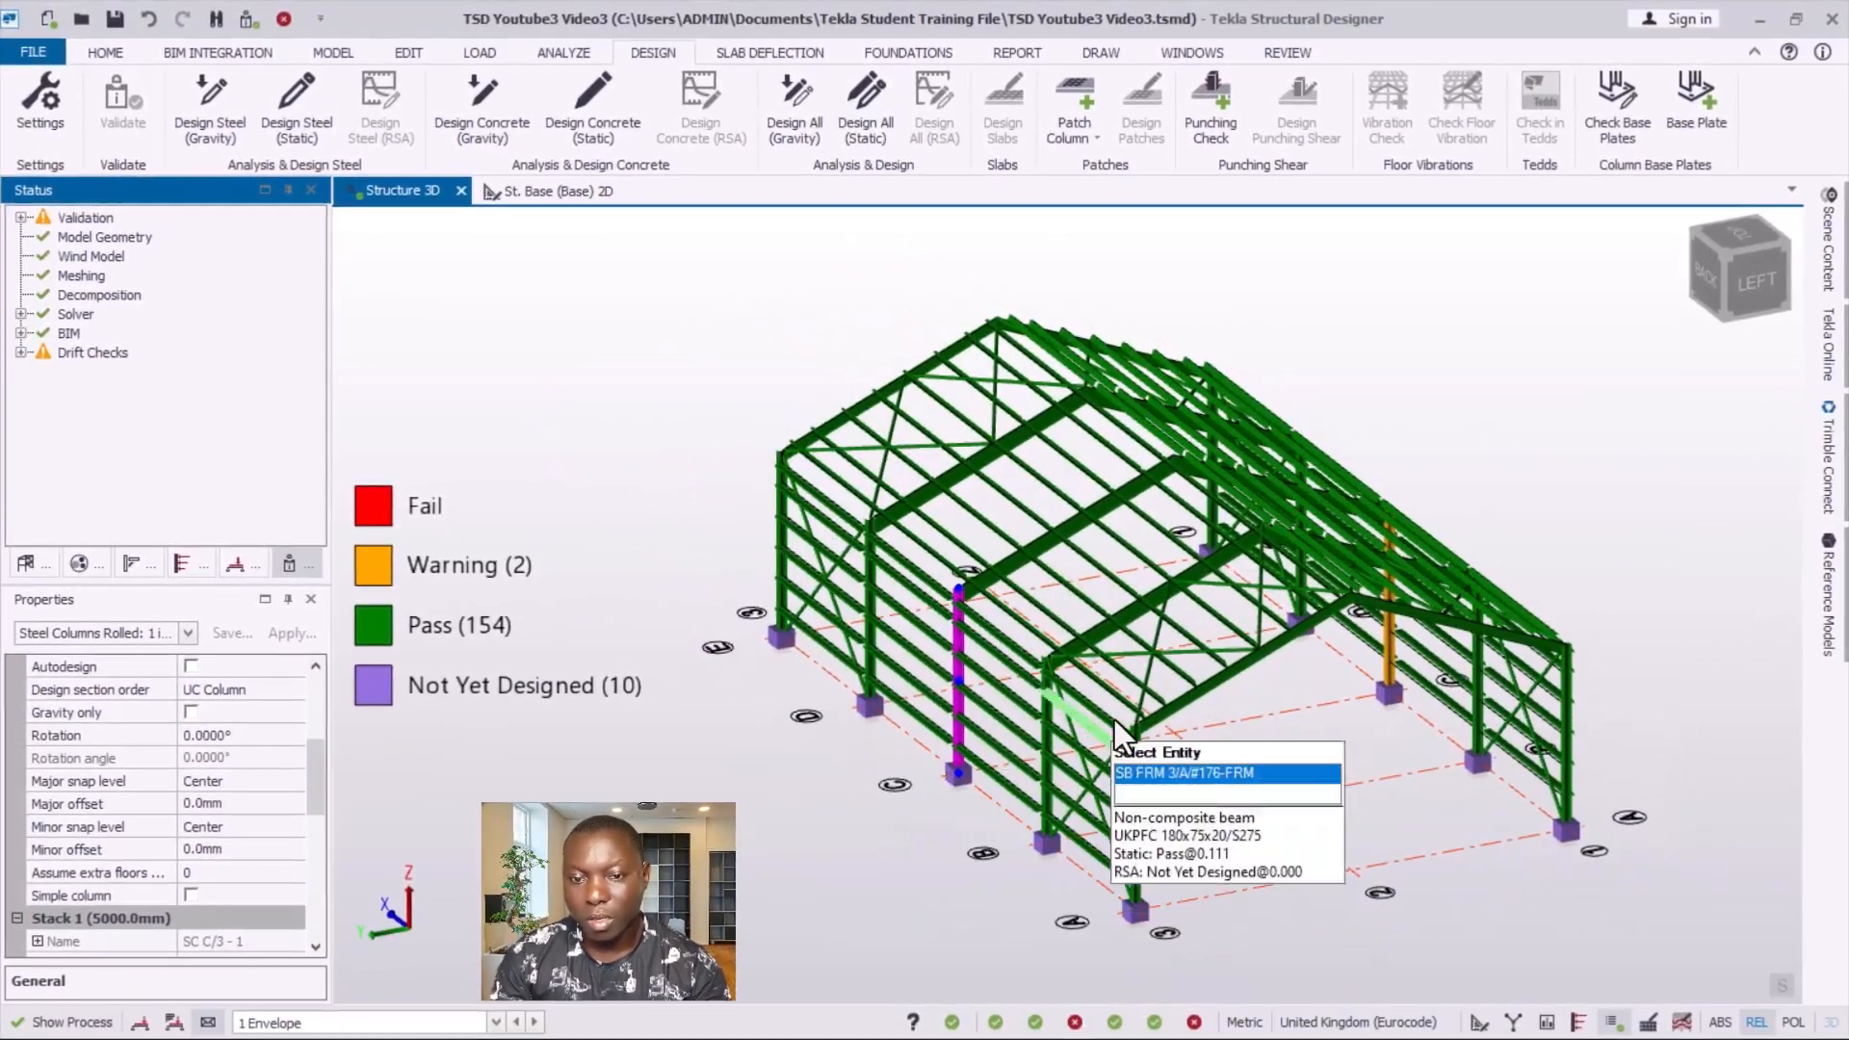
scroll(1097, 725, up, 1)
scroll(896, 740, down, 4)
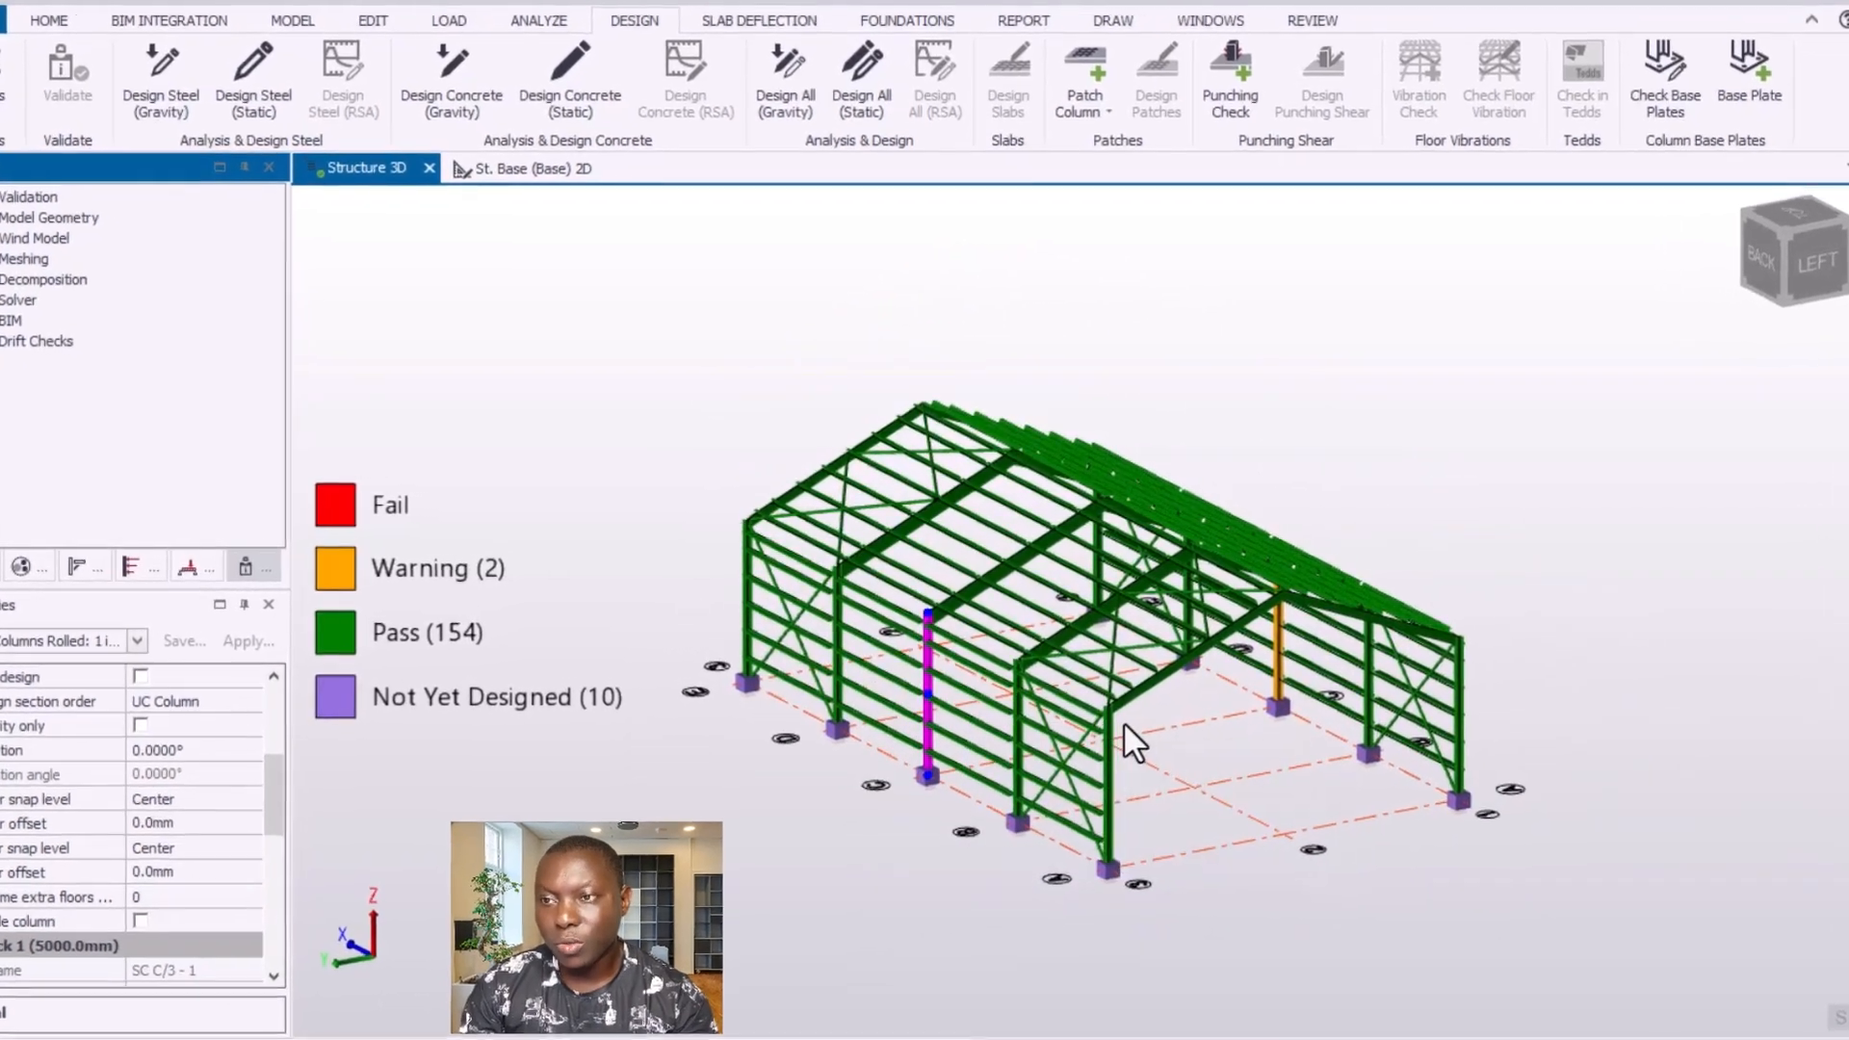
scroll(1131, 736, up, 2)
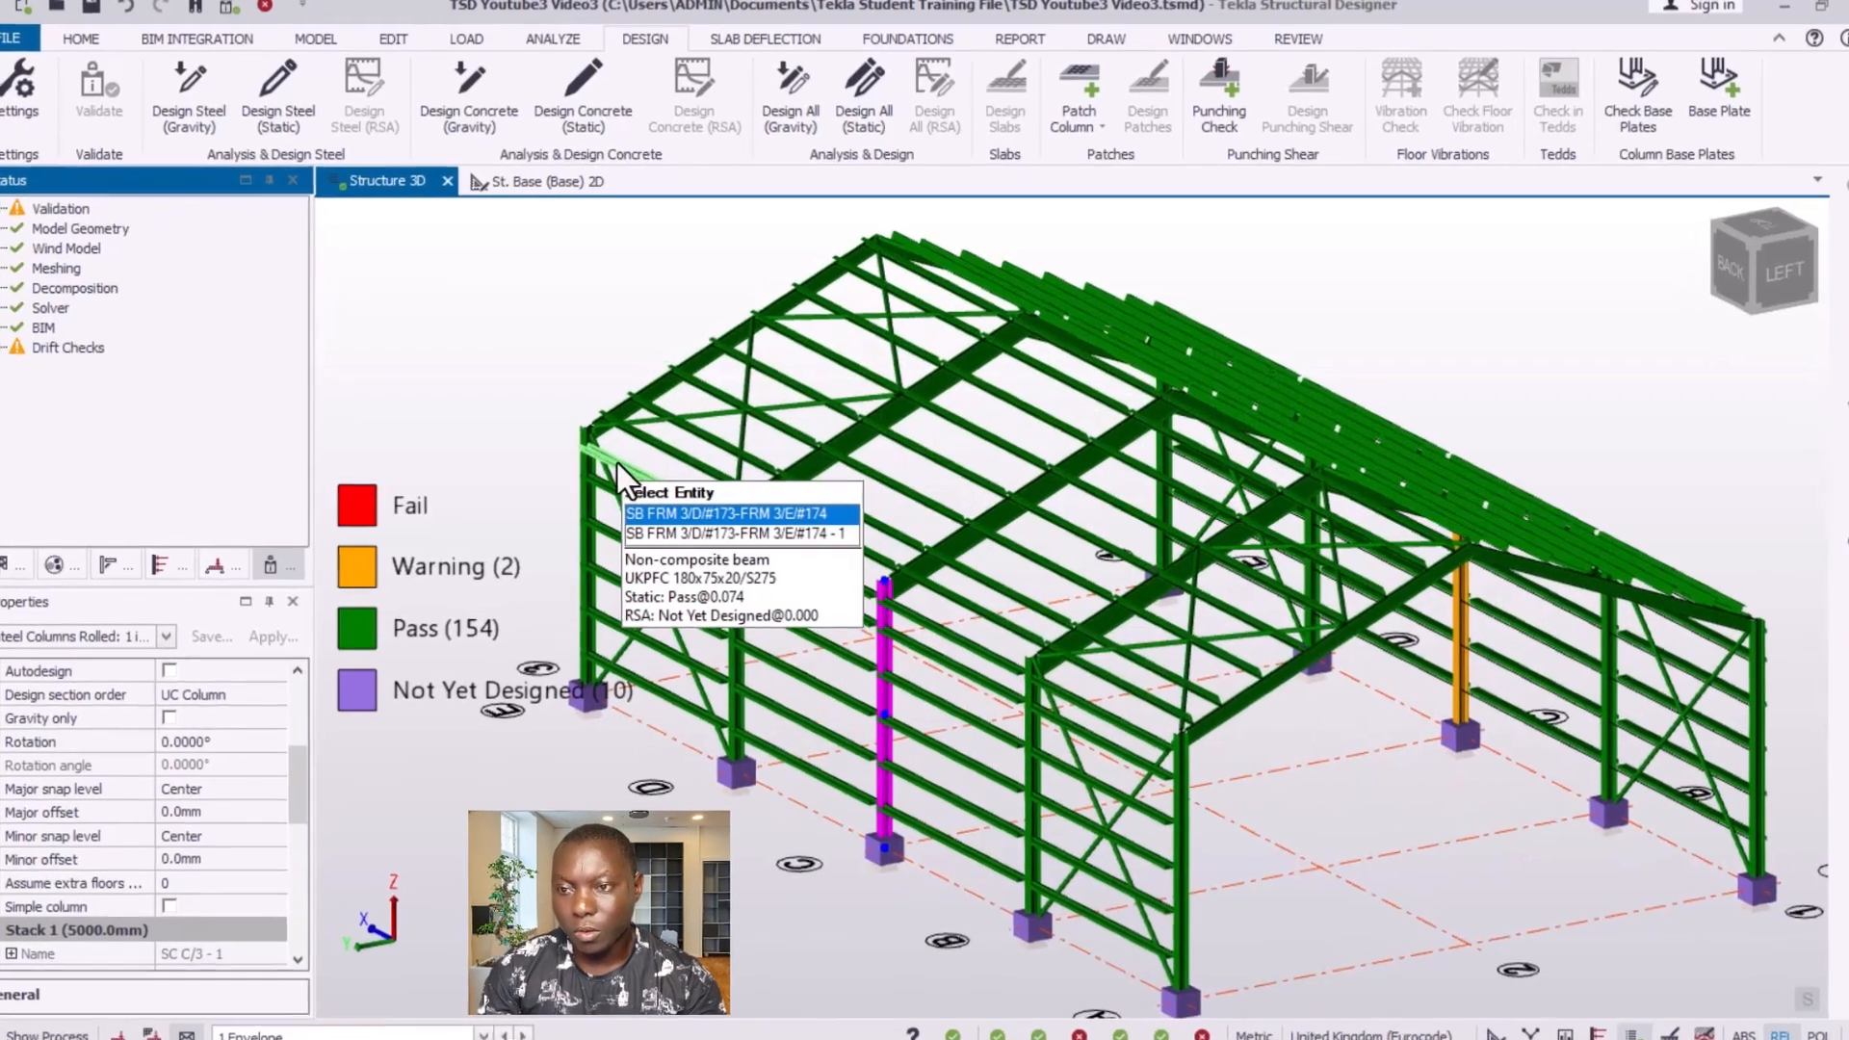
scroll(1184, 694, down, 1)
scroll(886, 626, up, 1)
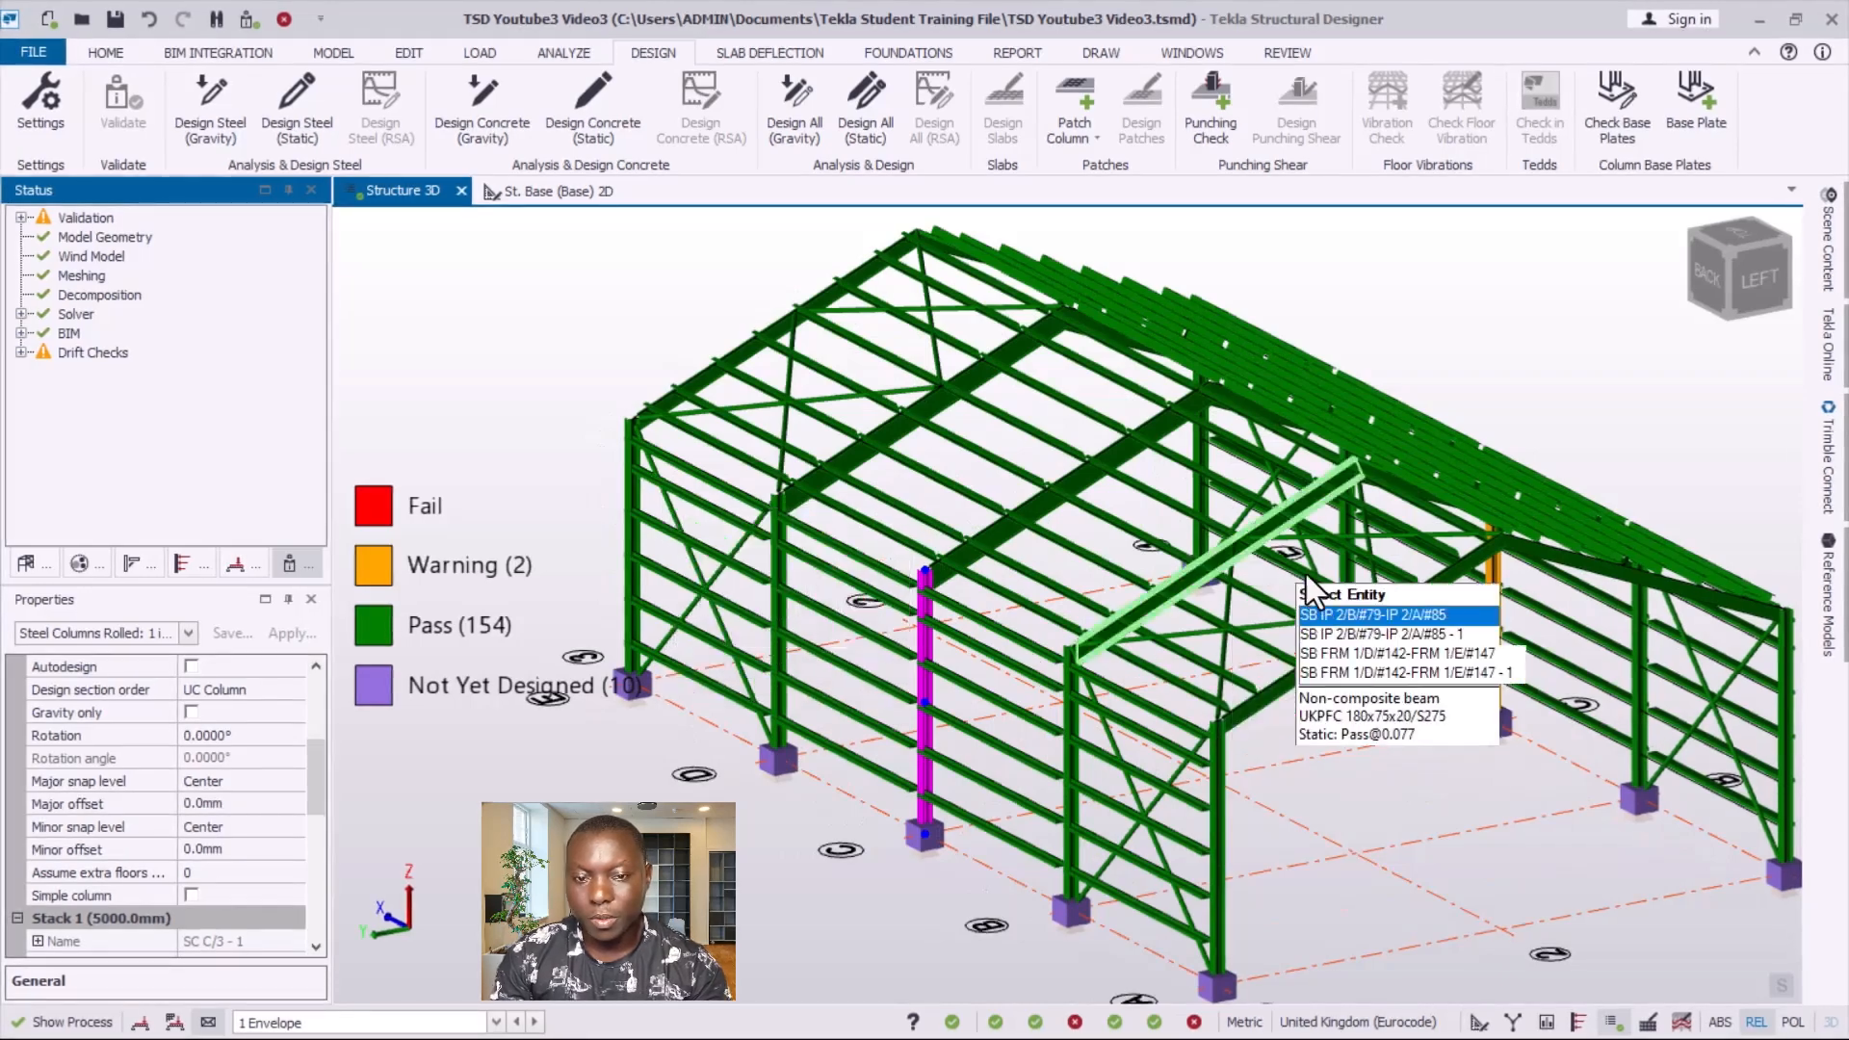
scroll(1269, 697, down, 1)
right_drag(1269, 698, 1257, 710)
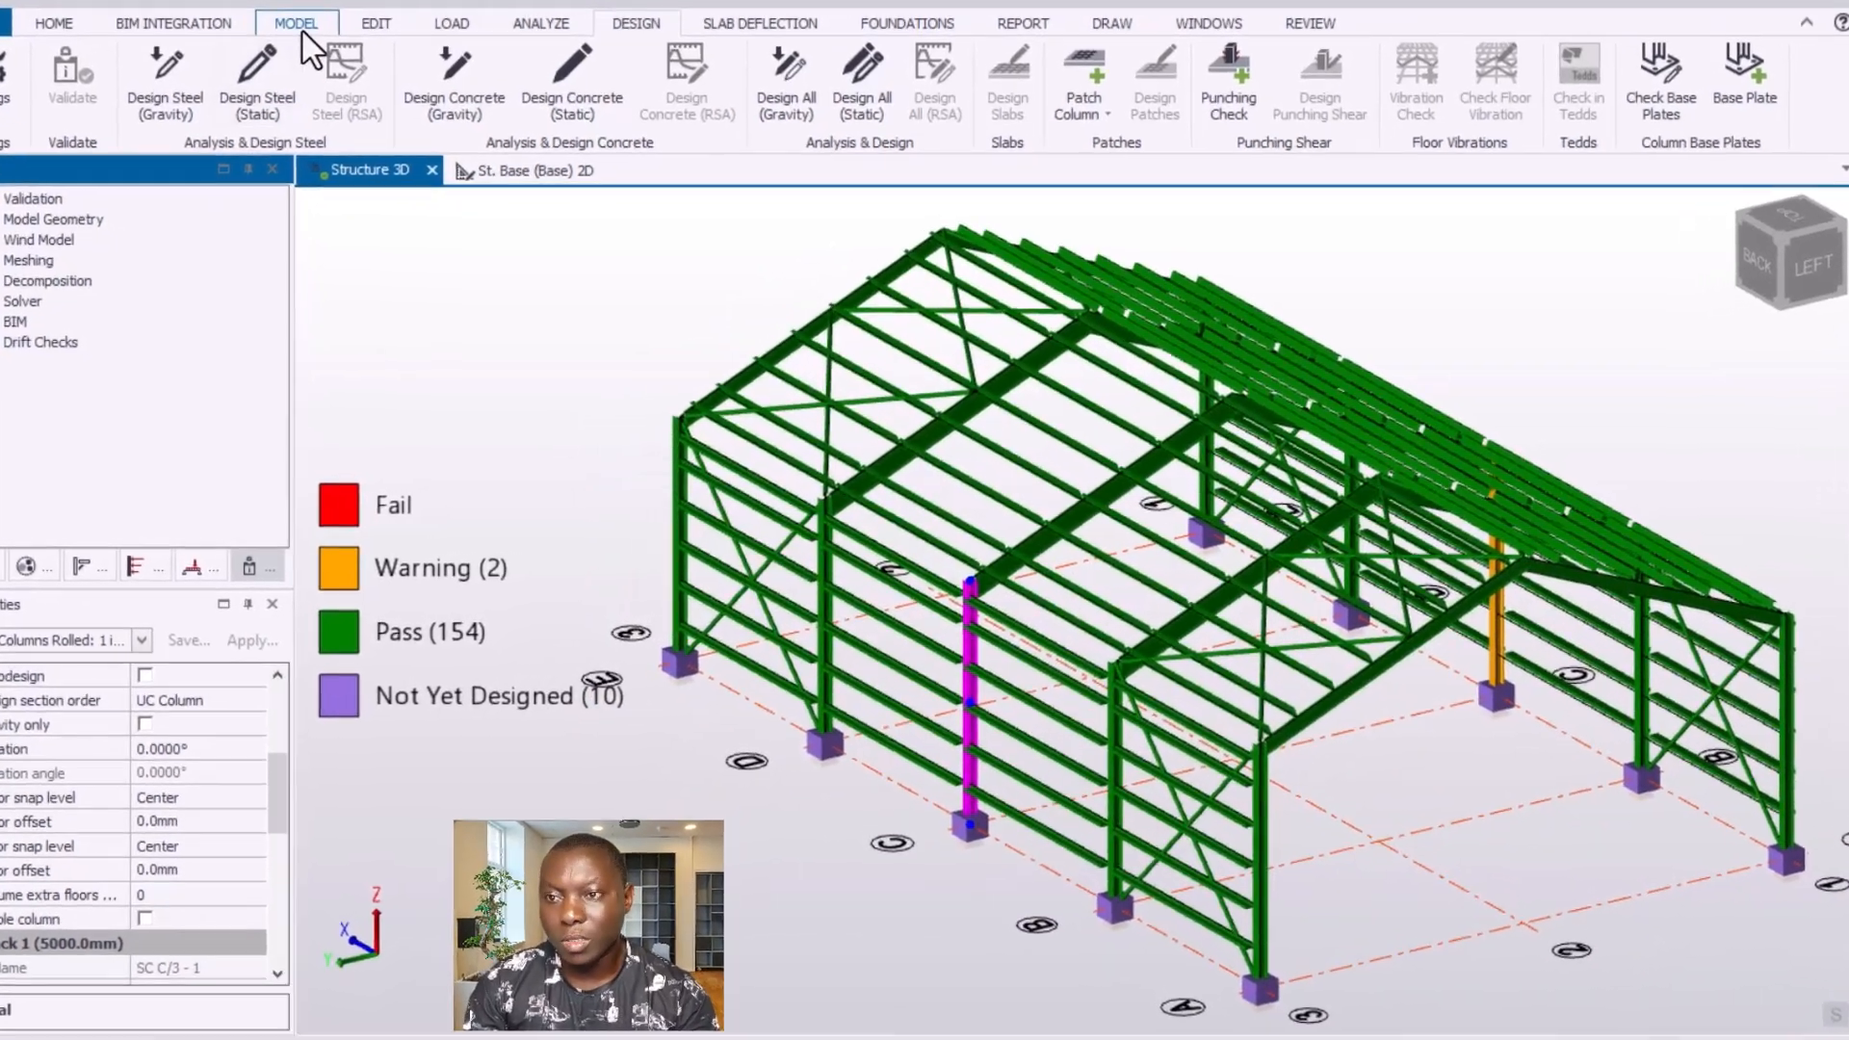
- Switch the 3D display from design status to Structural View for modelling
click(285, 15)
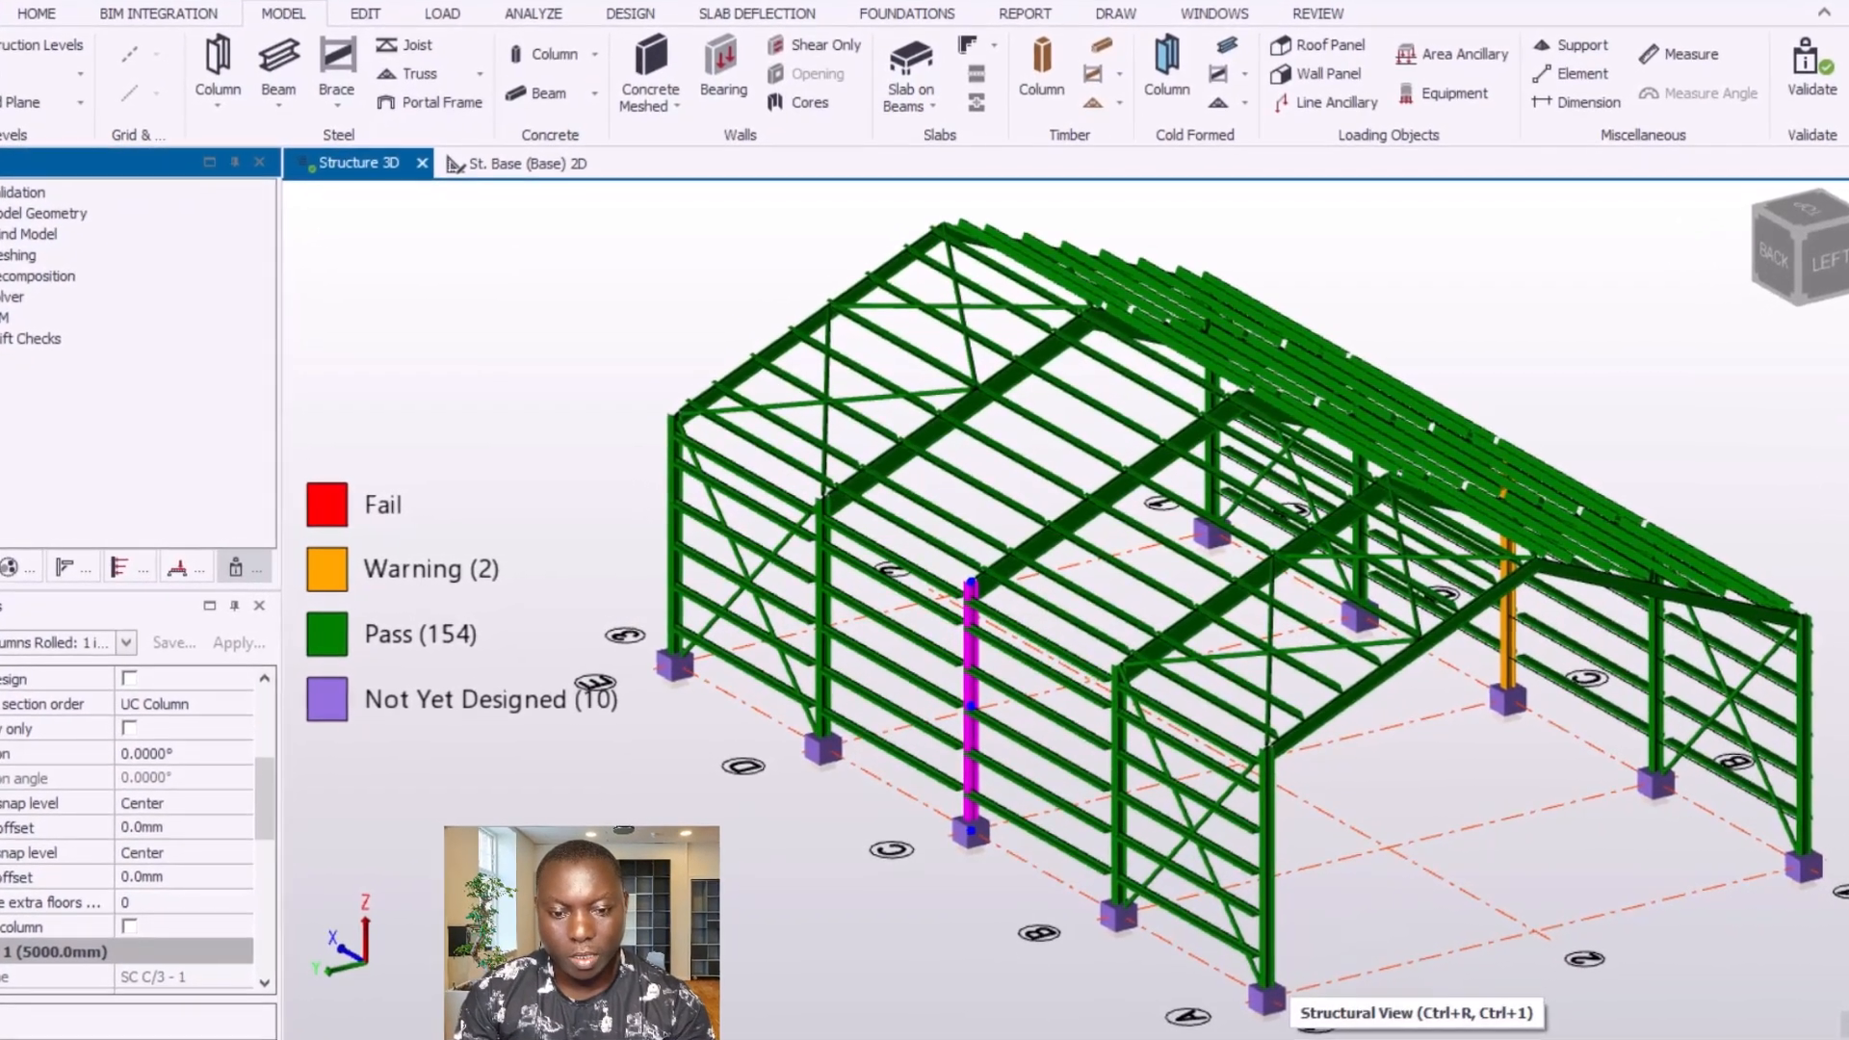
click(1479, 1022)
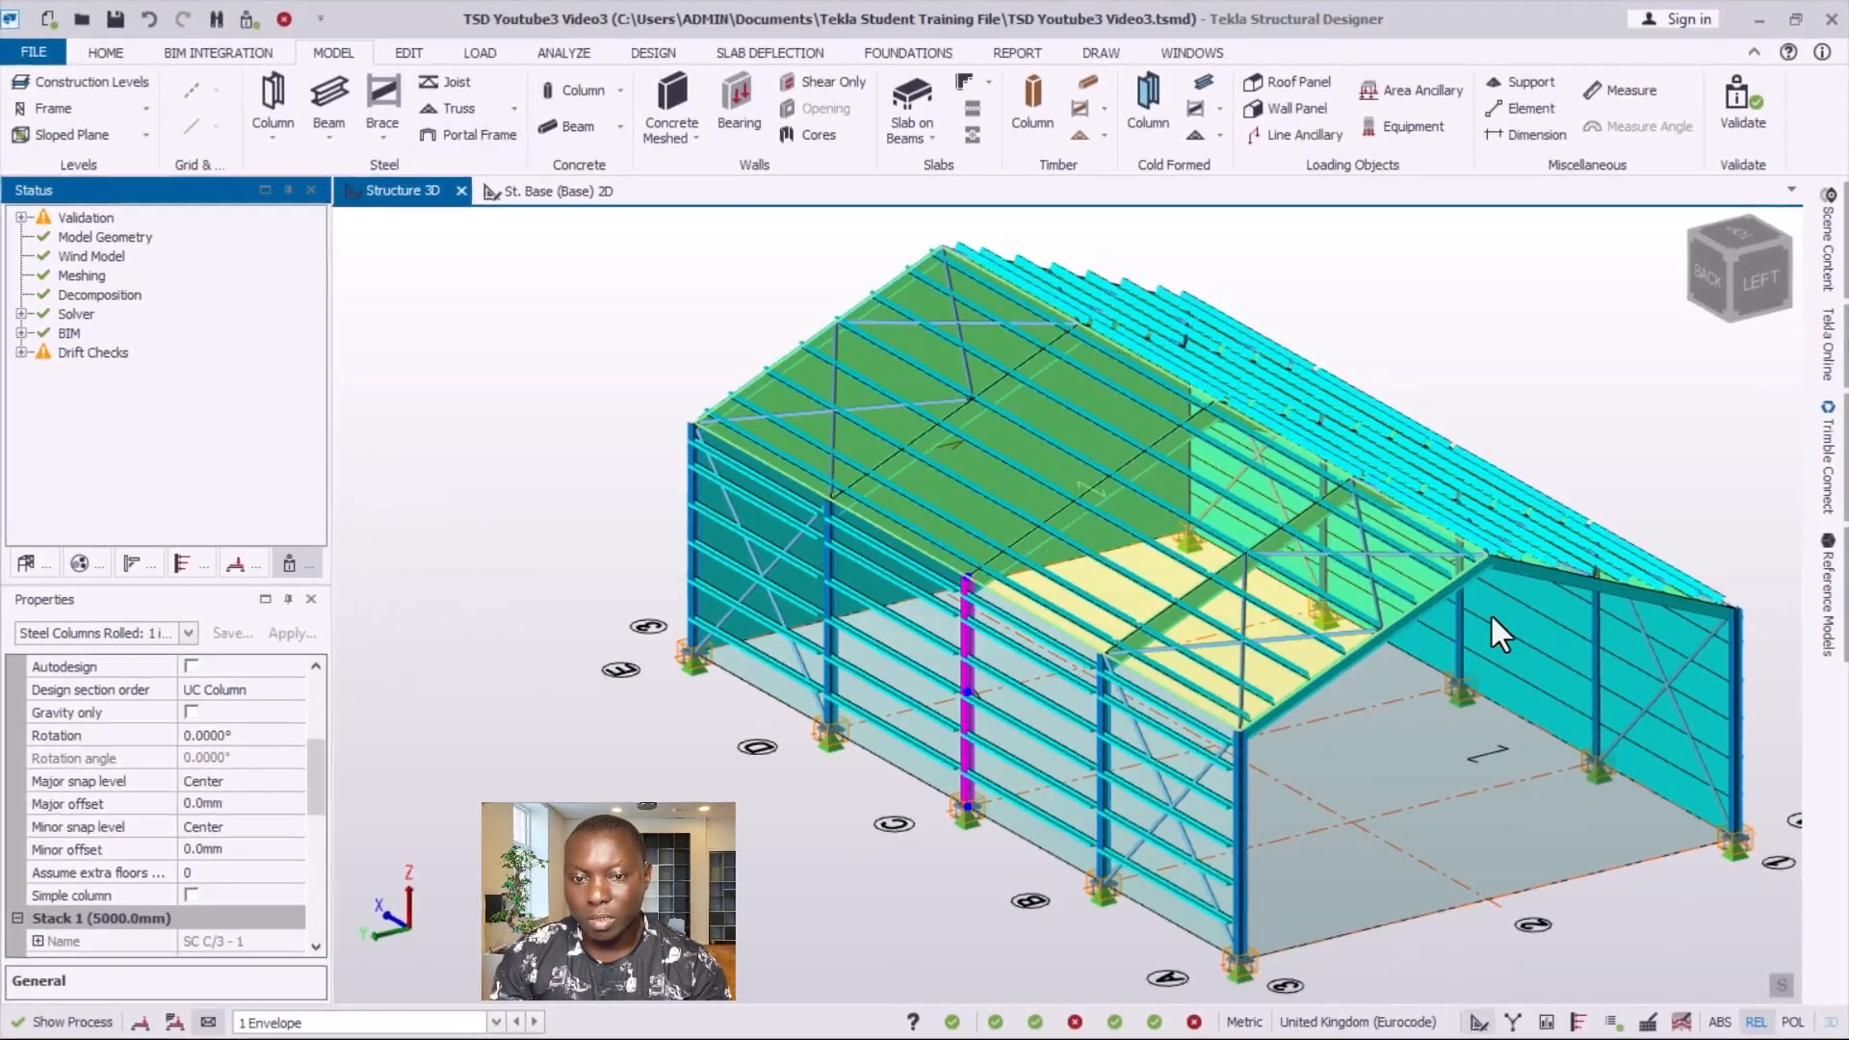
scroll(1489, 613, up, 3)
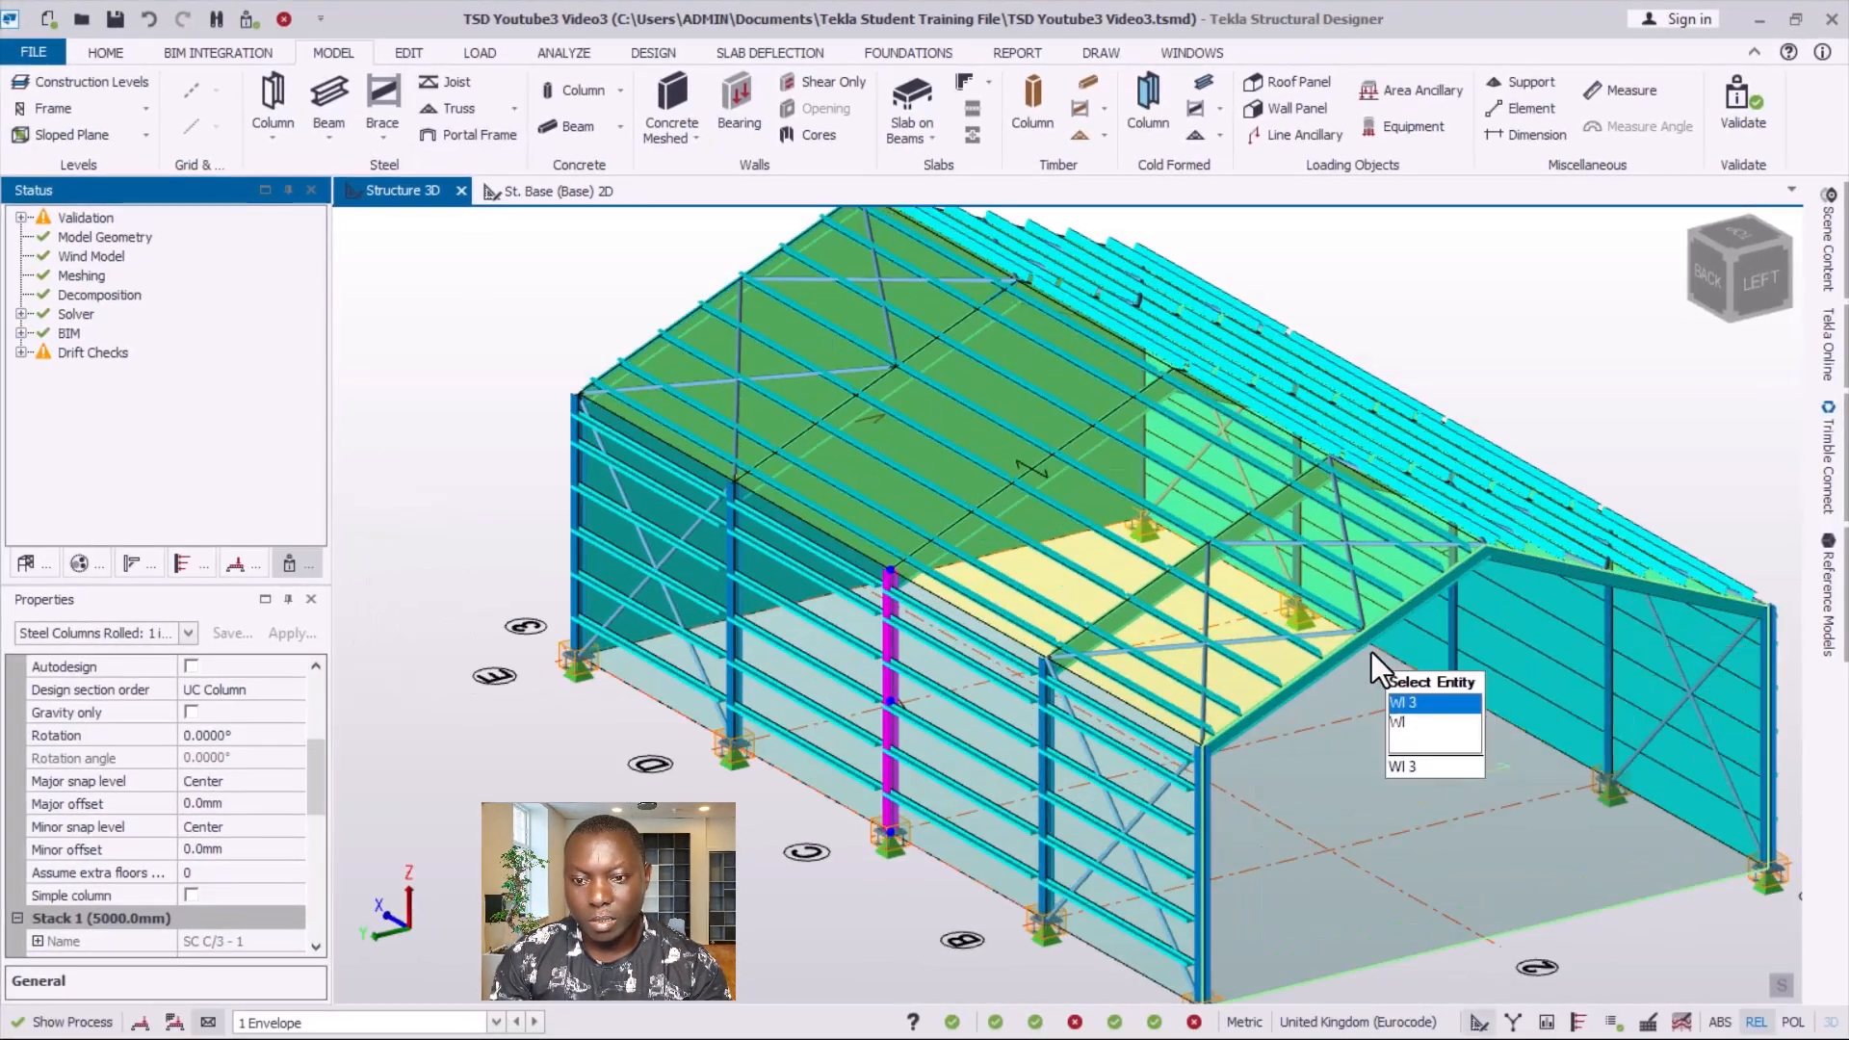
scroll(581, 391, down, 3)
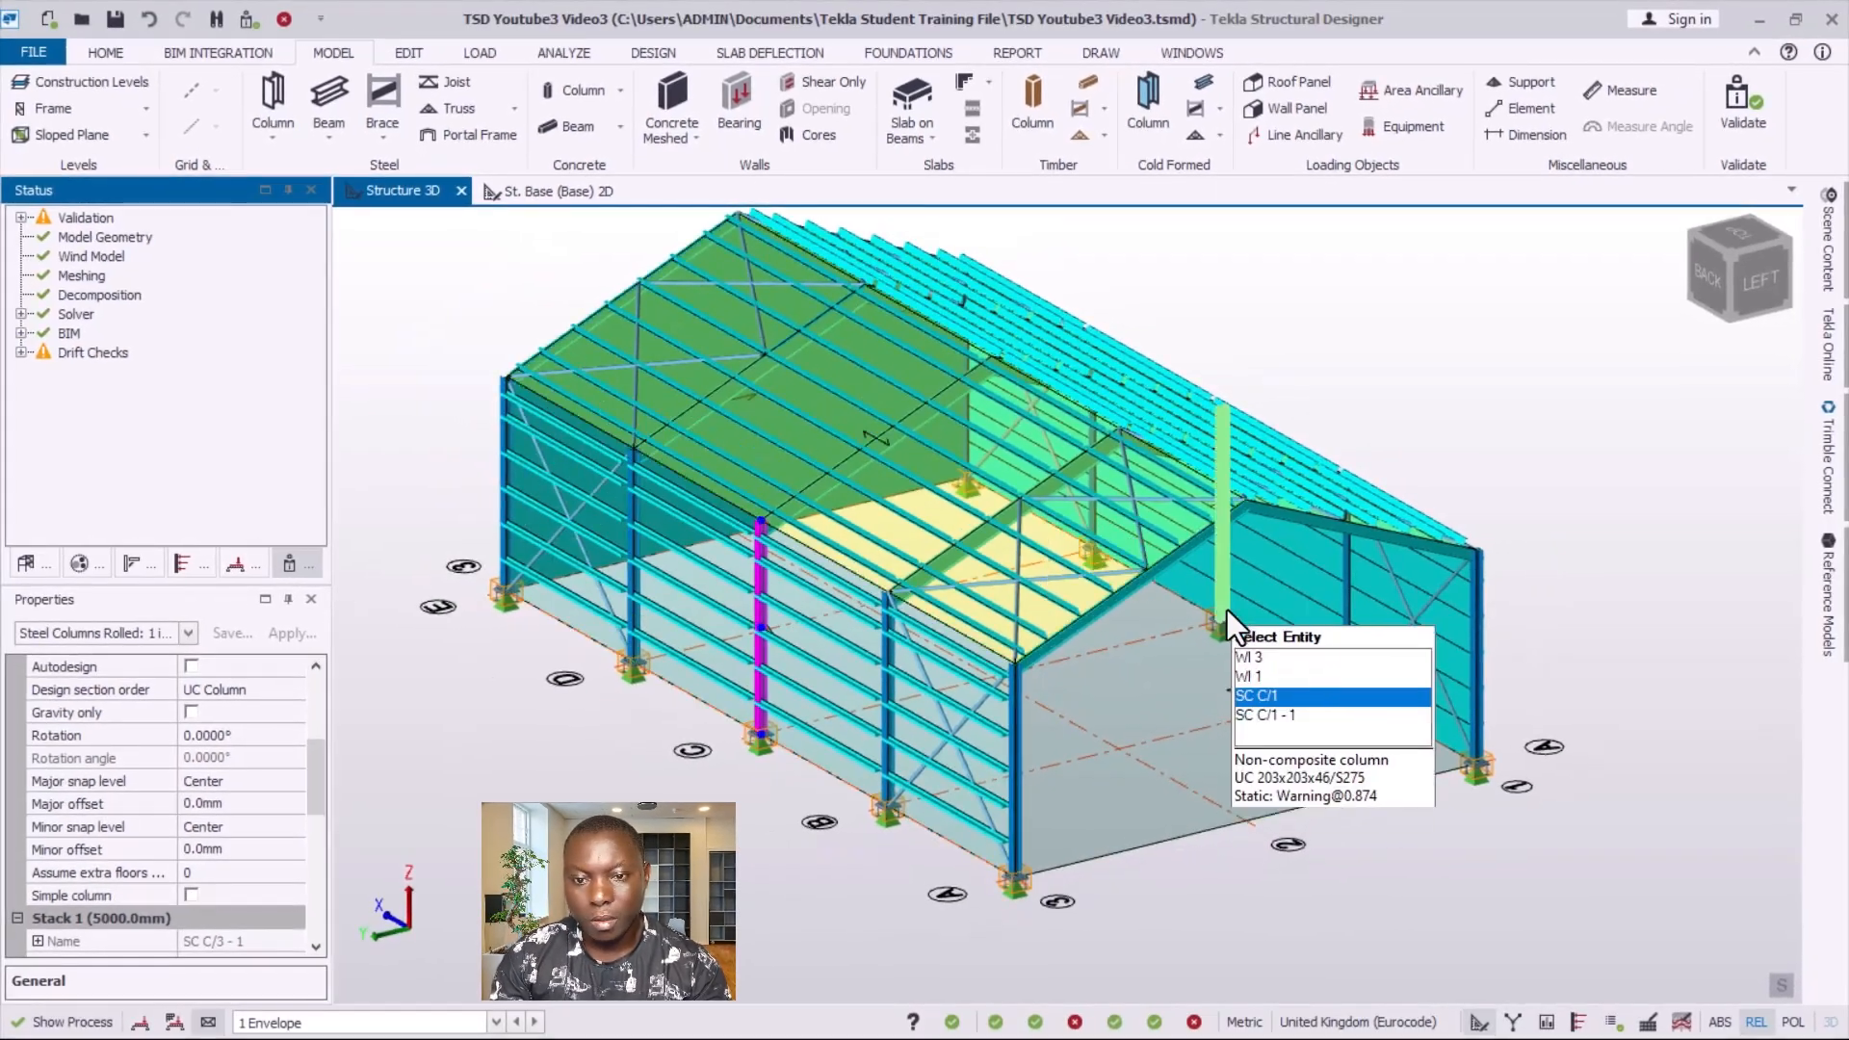
scroll(1227, 610, up, 1)
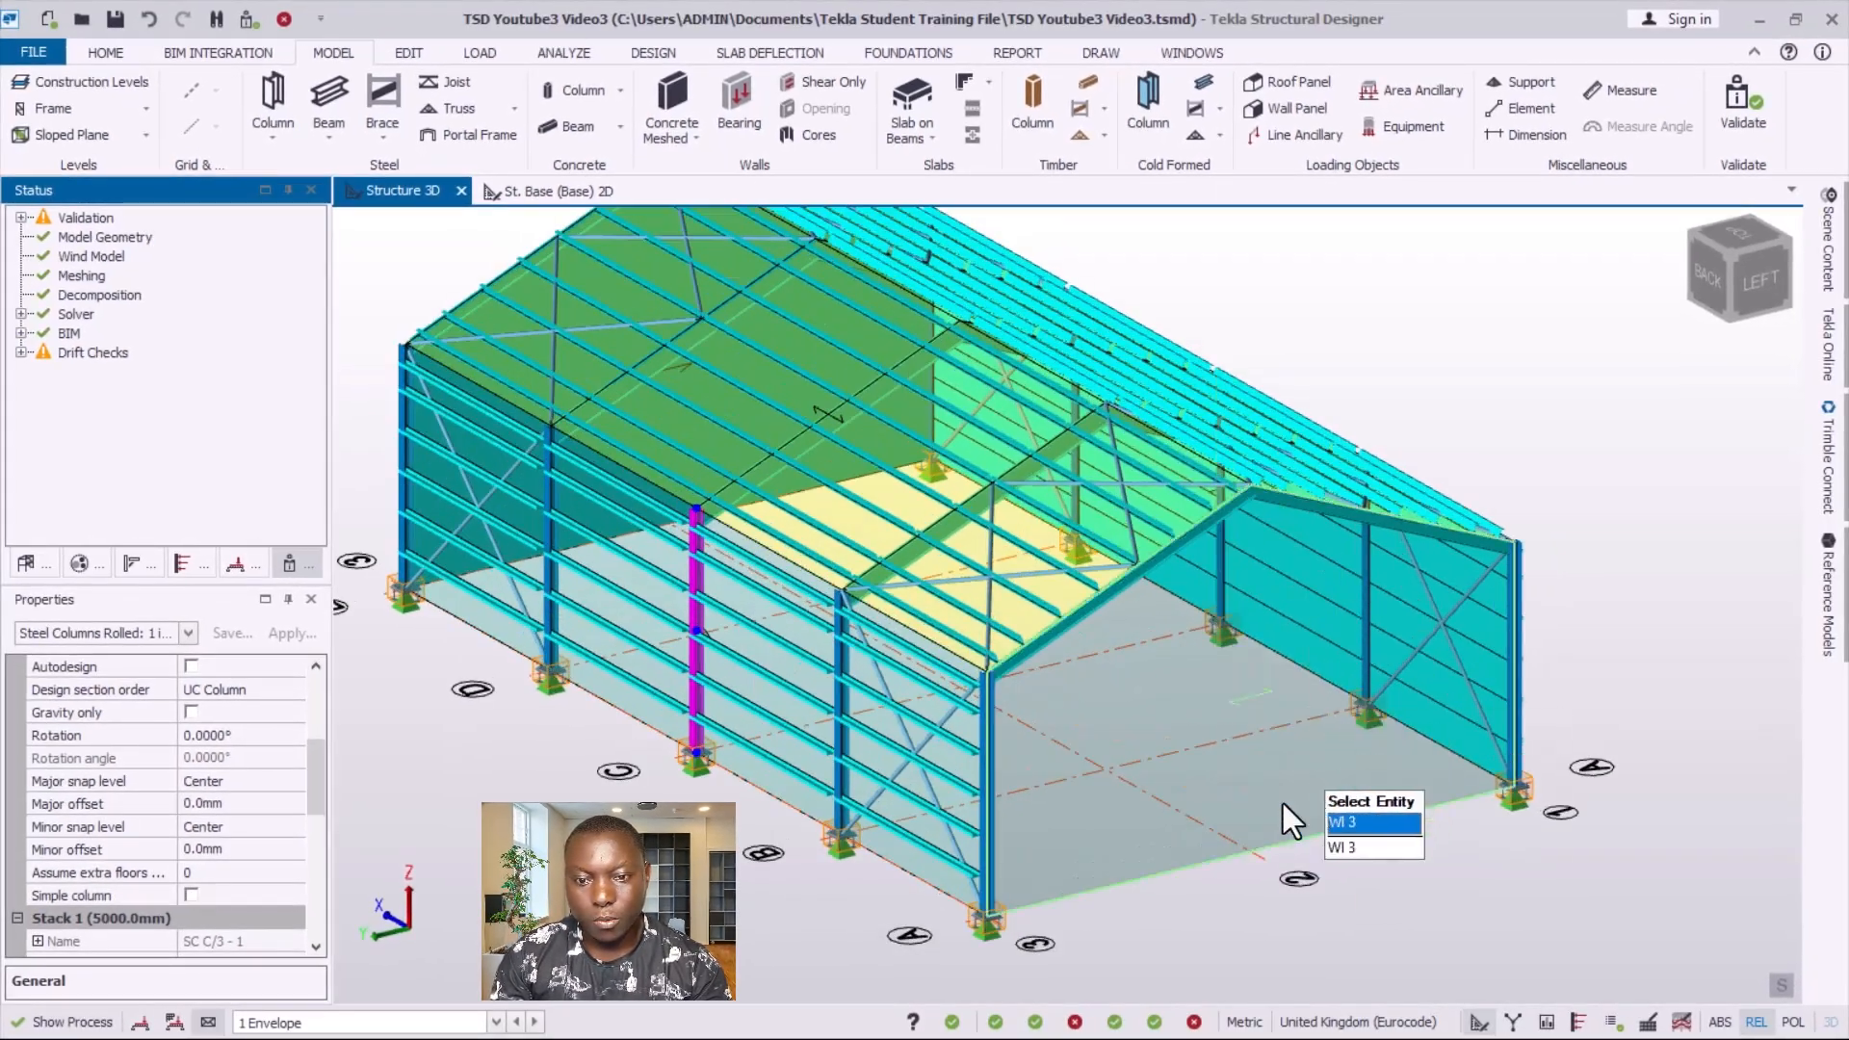
scroll(1165, 751, down, 1)
- Hide the roof panels and wind panels in the 3D scene
mouse_move(1827, 252)
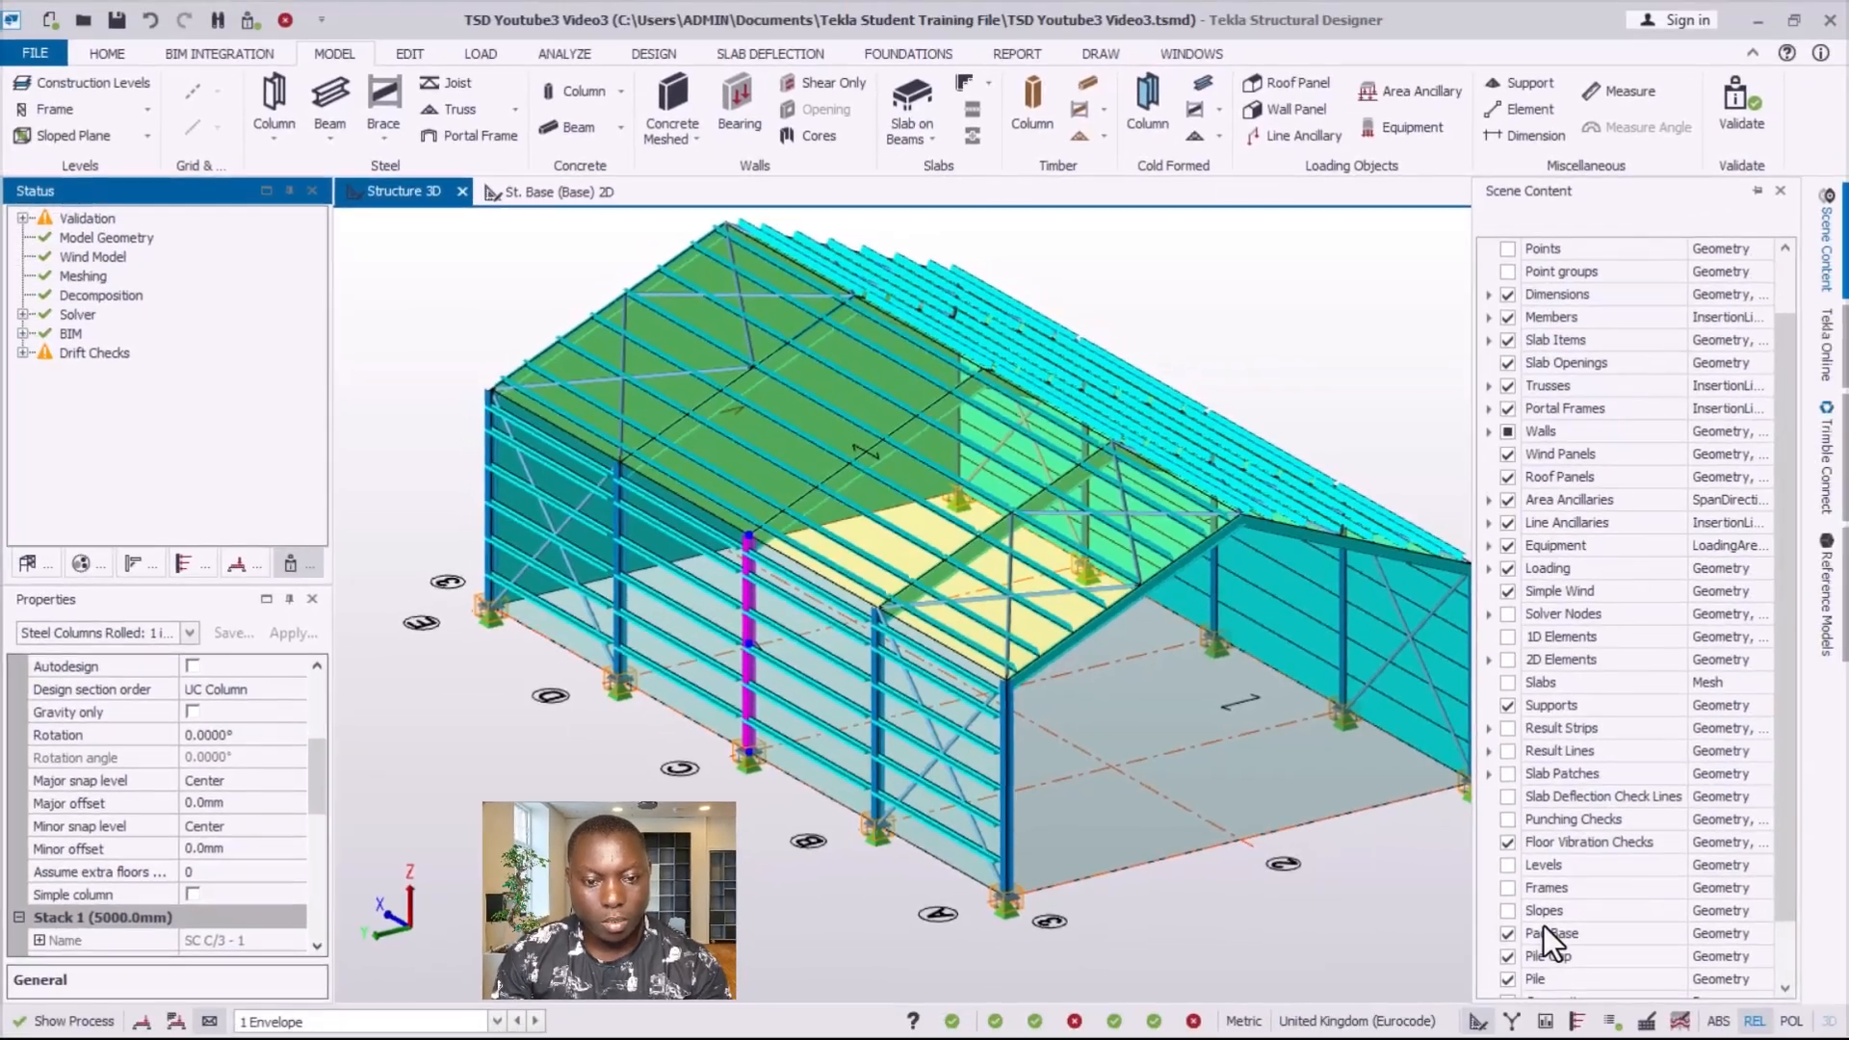
scroll(1608, 971, down, 1)
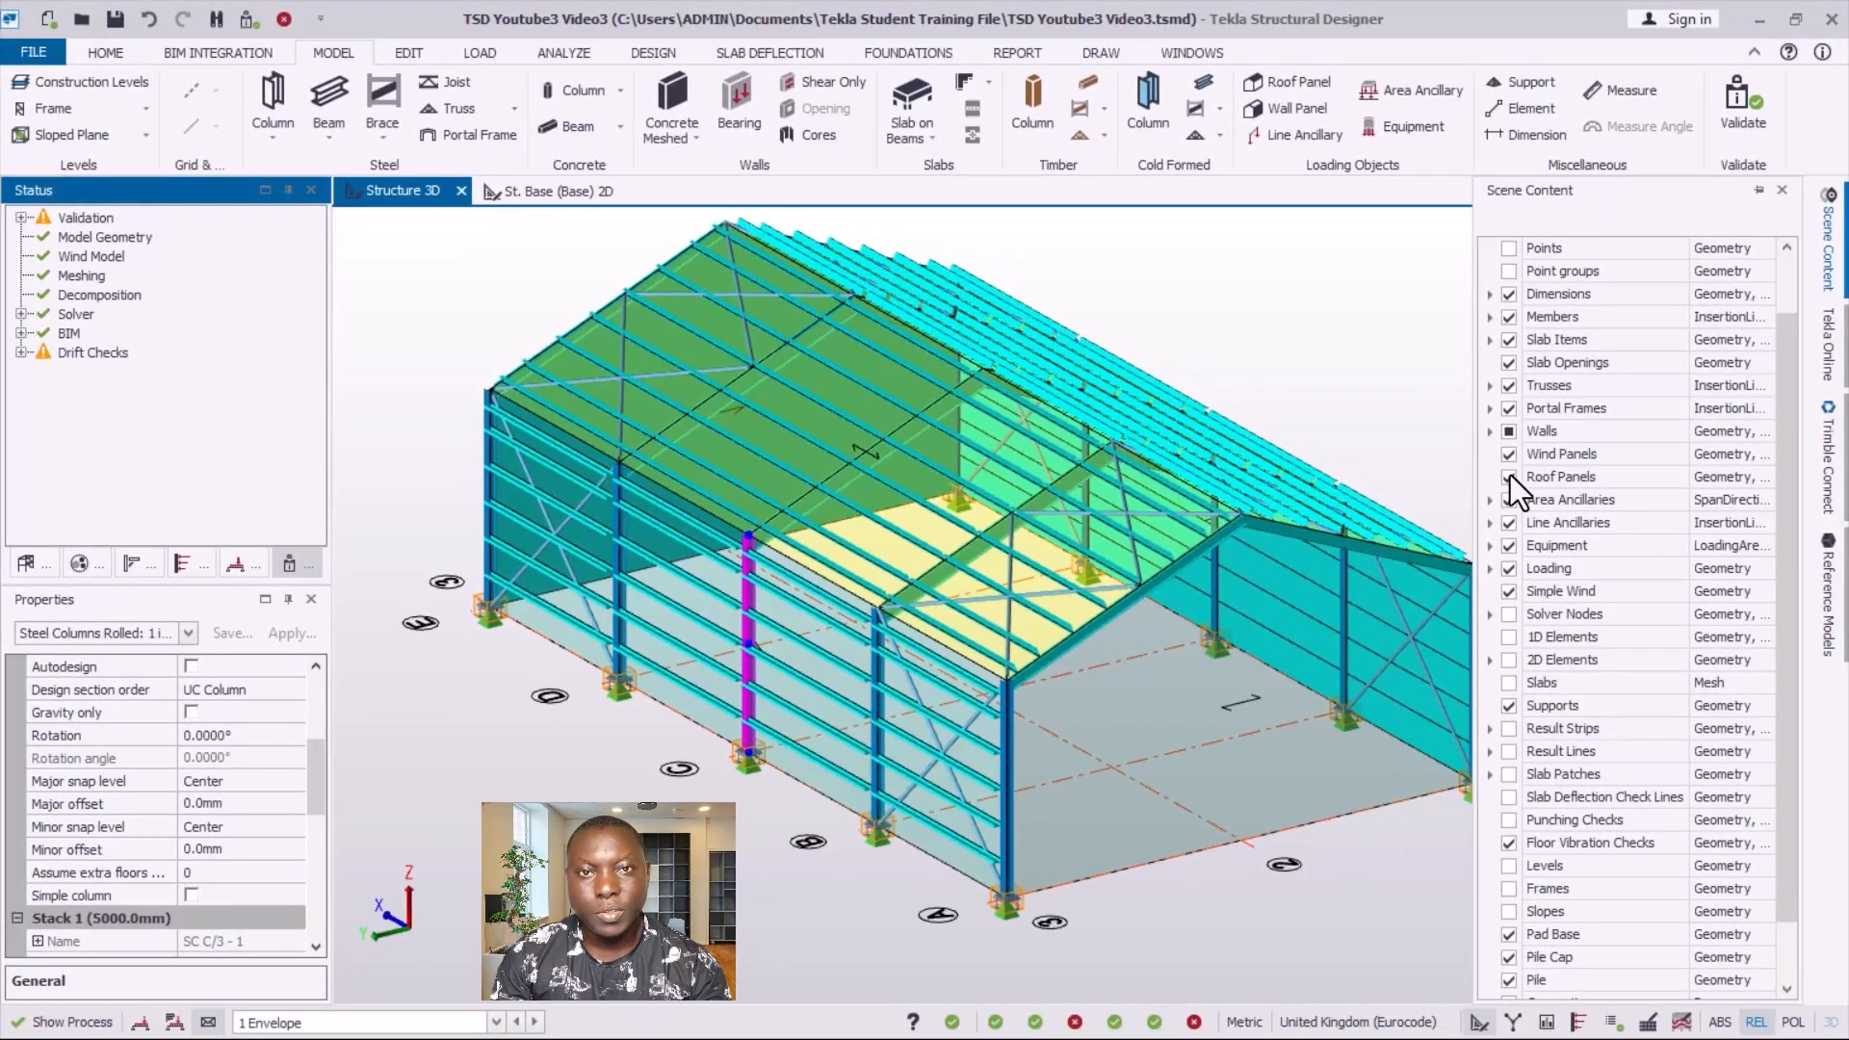
click(1509, 477)
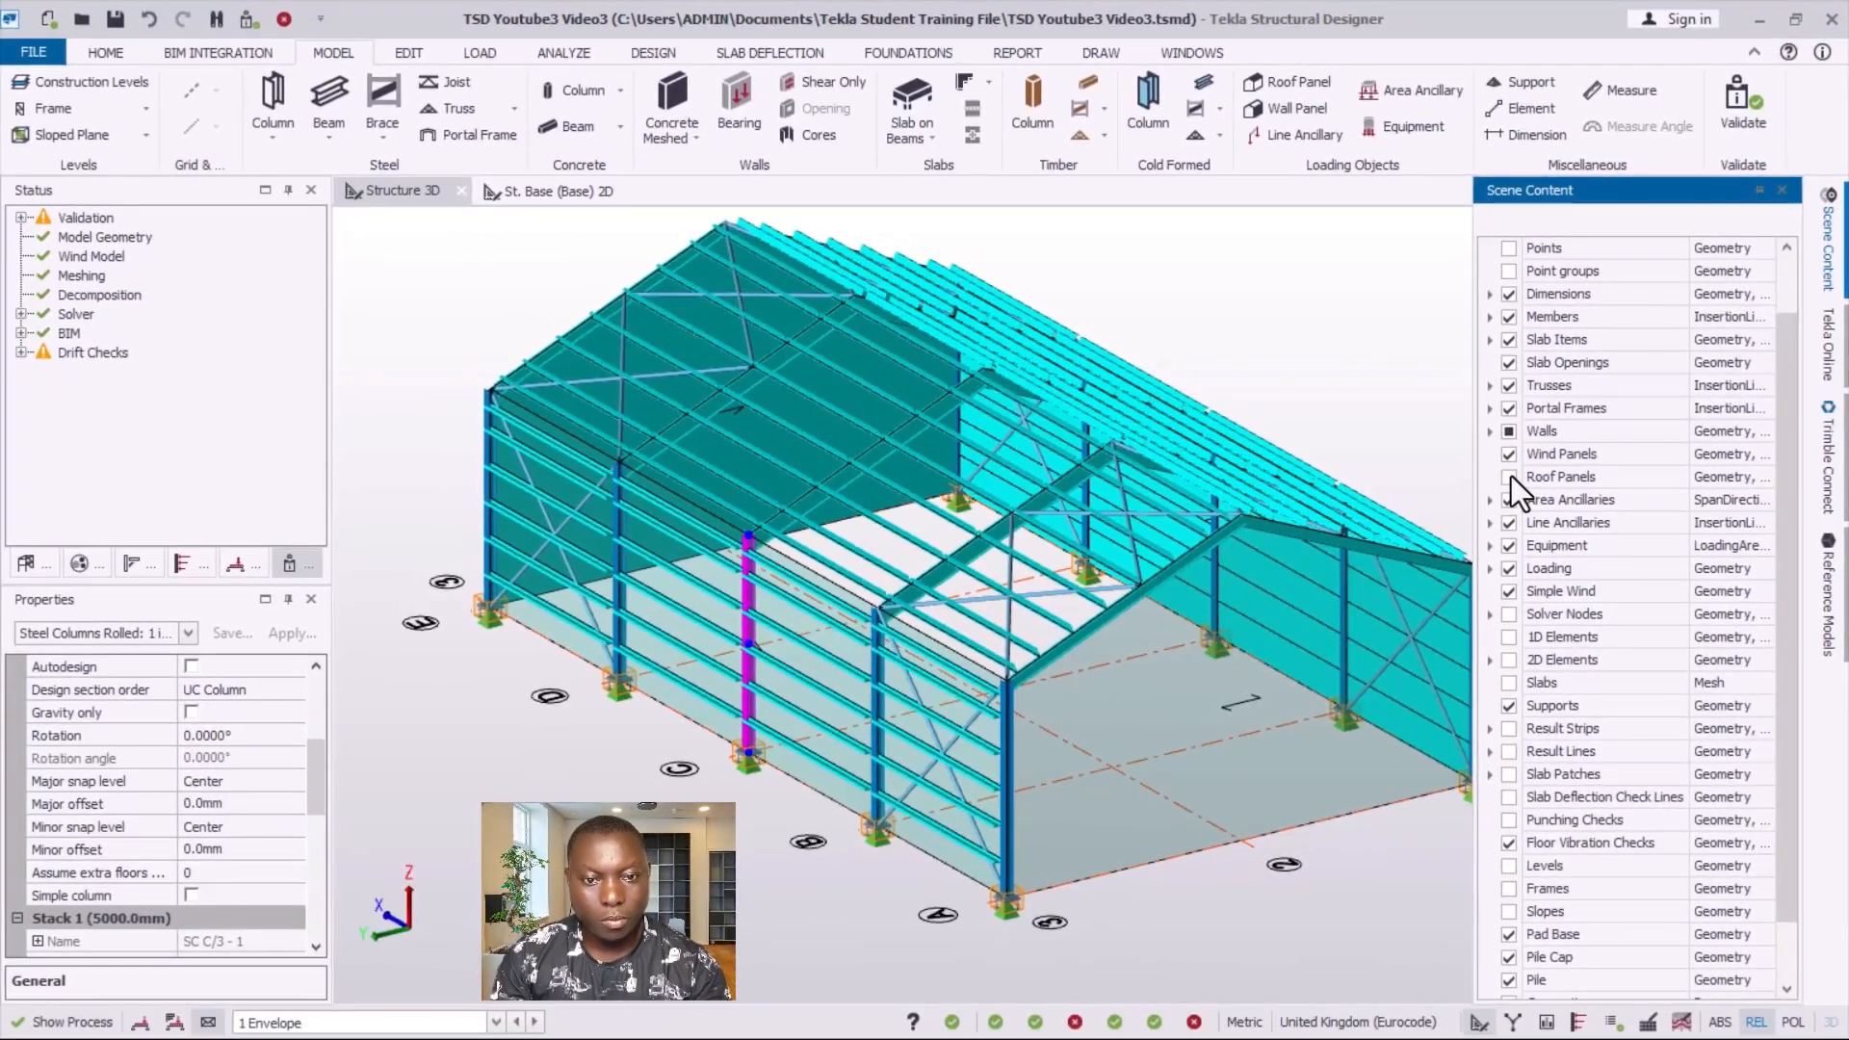
click(1509, 454)
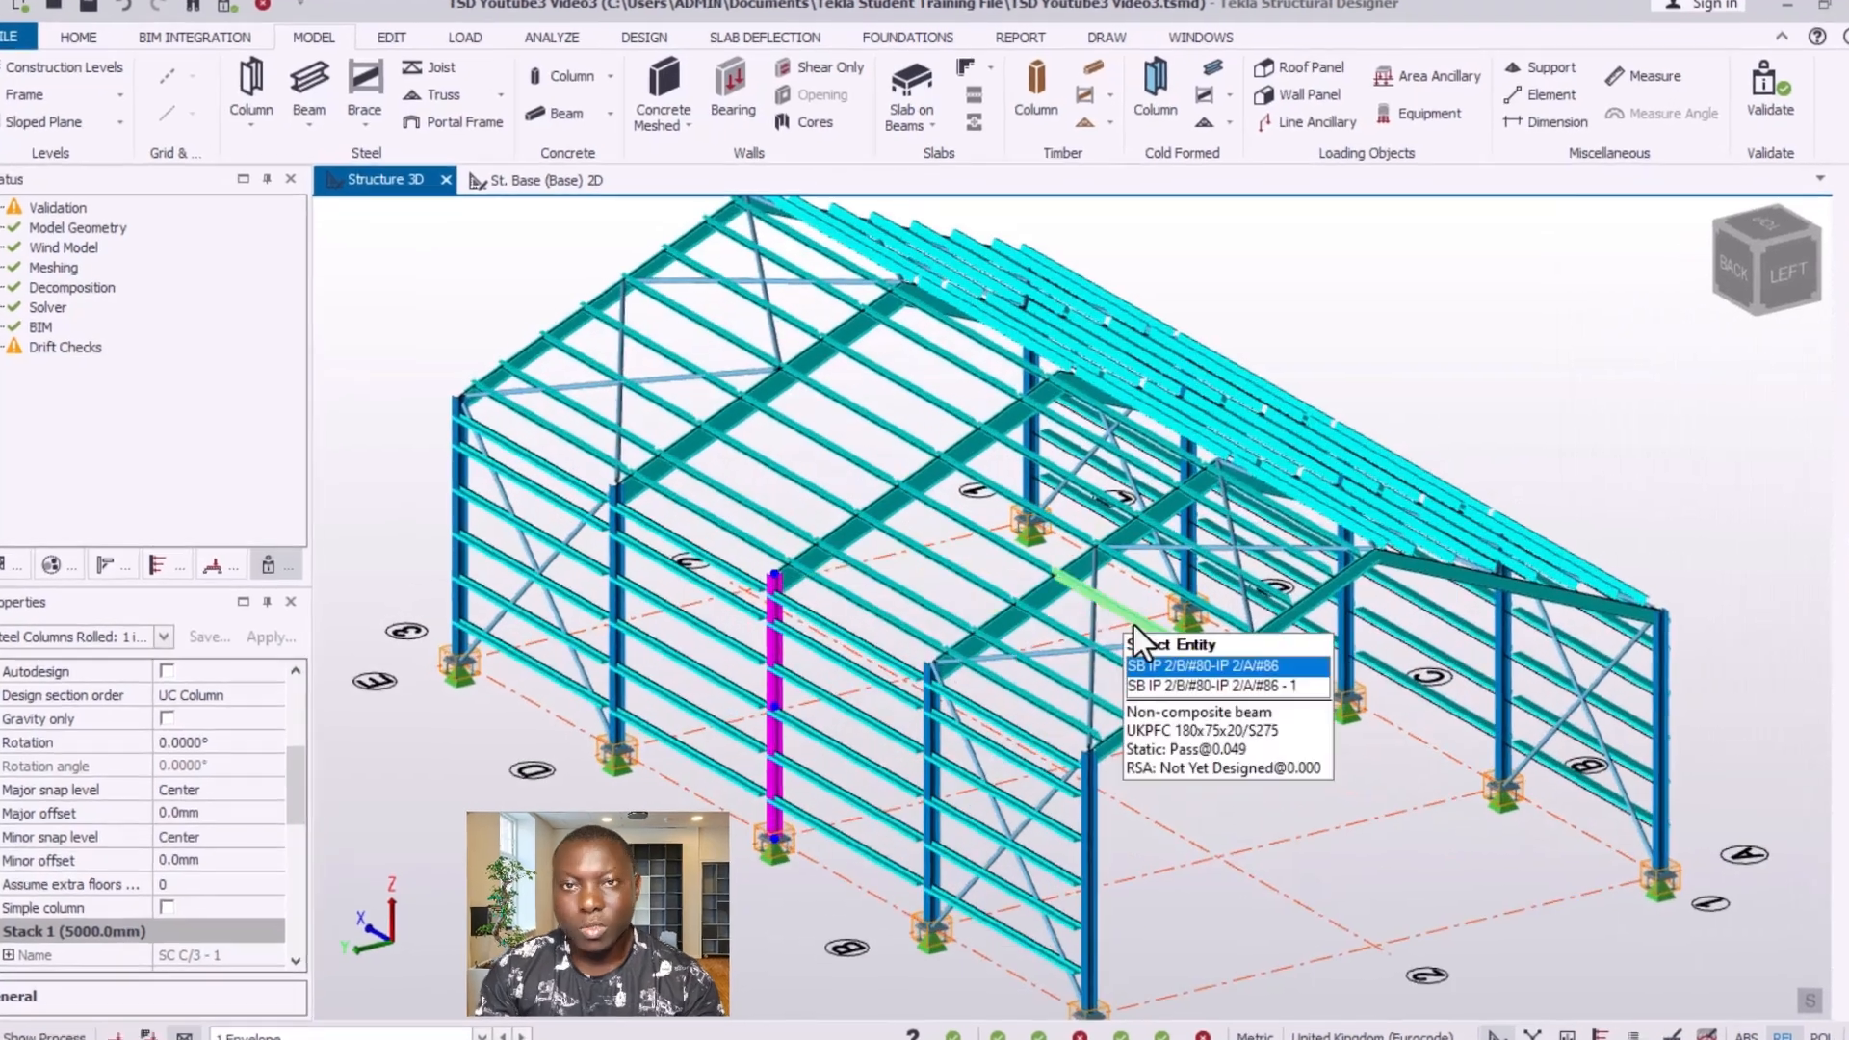
- Set up a new rolled non-composite steel beam with Autodesign off and section UB 203x102x23, and go through its lateral restraint settings
scroll(1228, 608, up, 2)
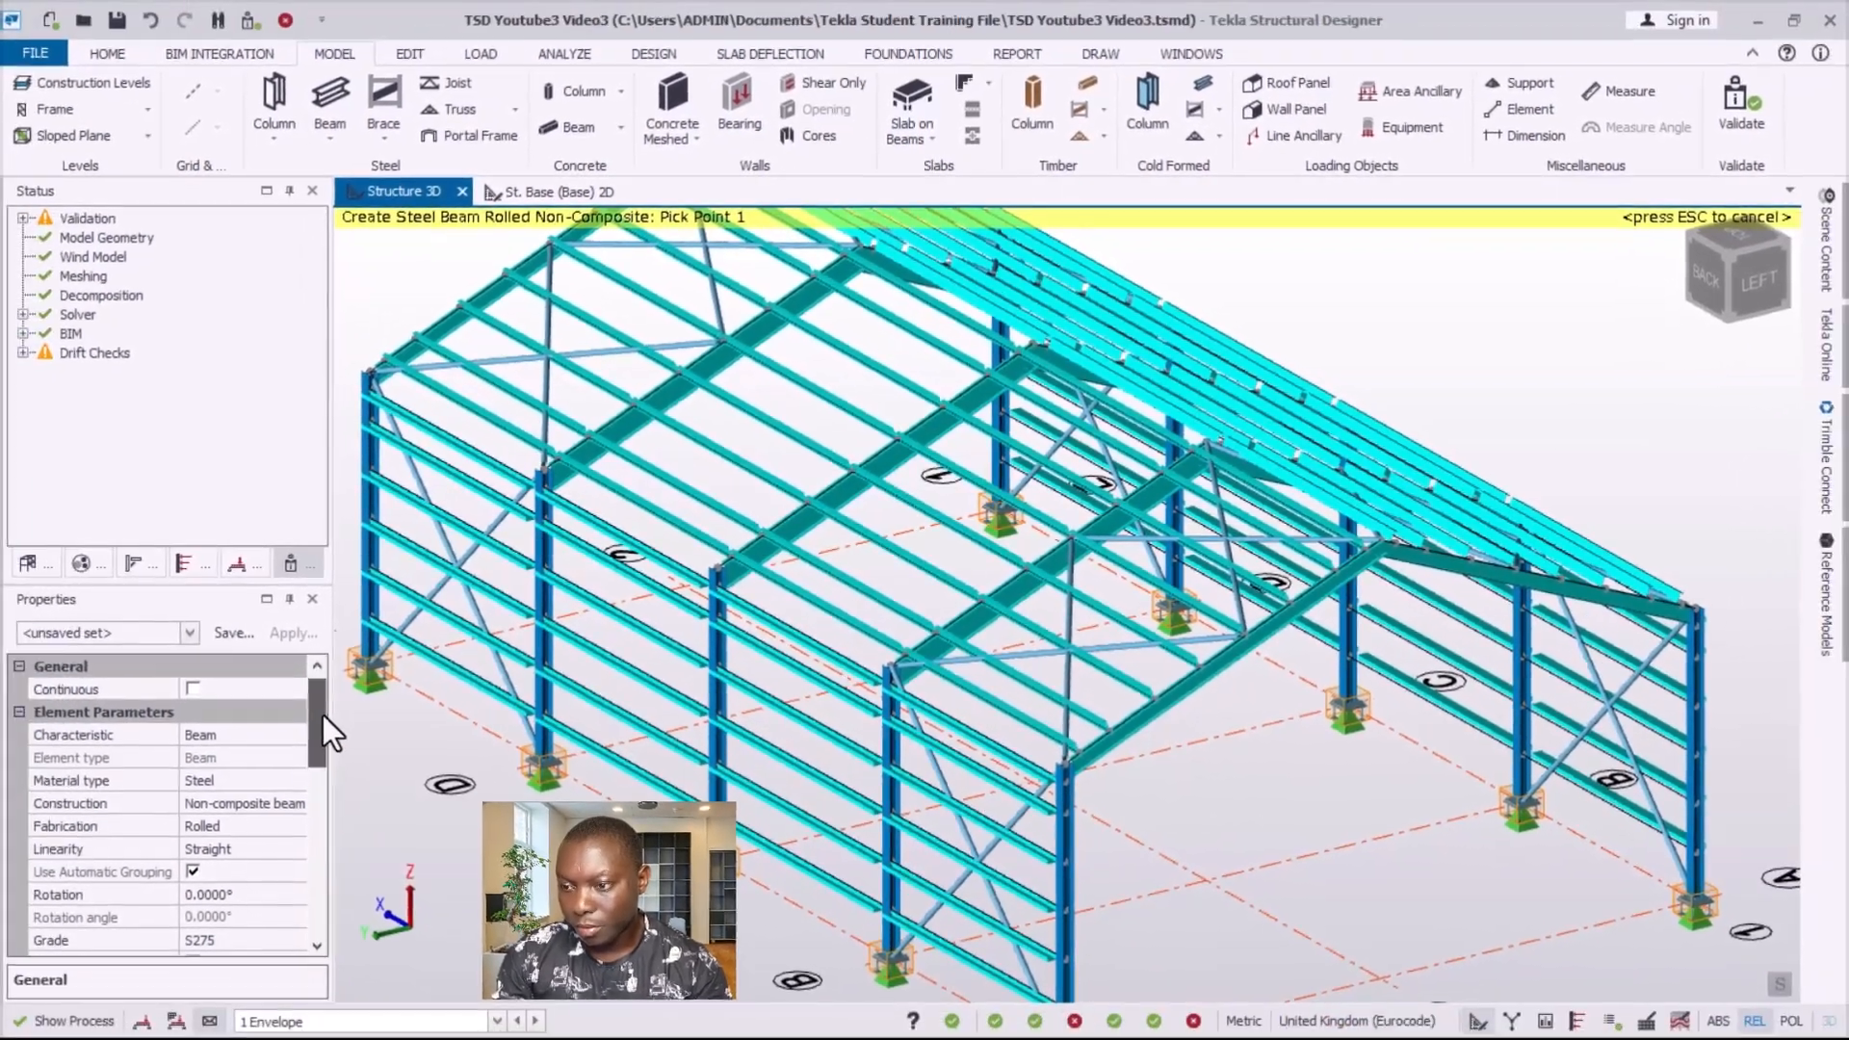
drag(269, 730, 316, 745)
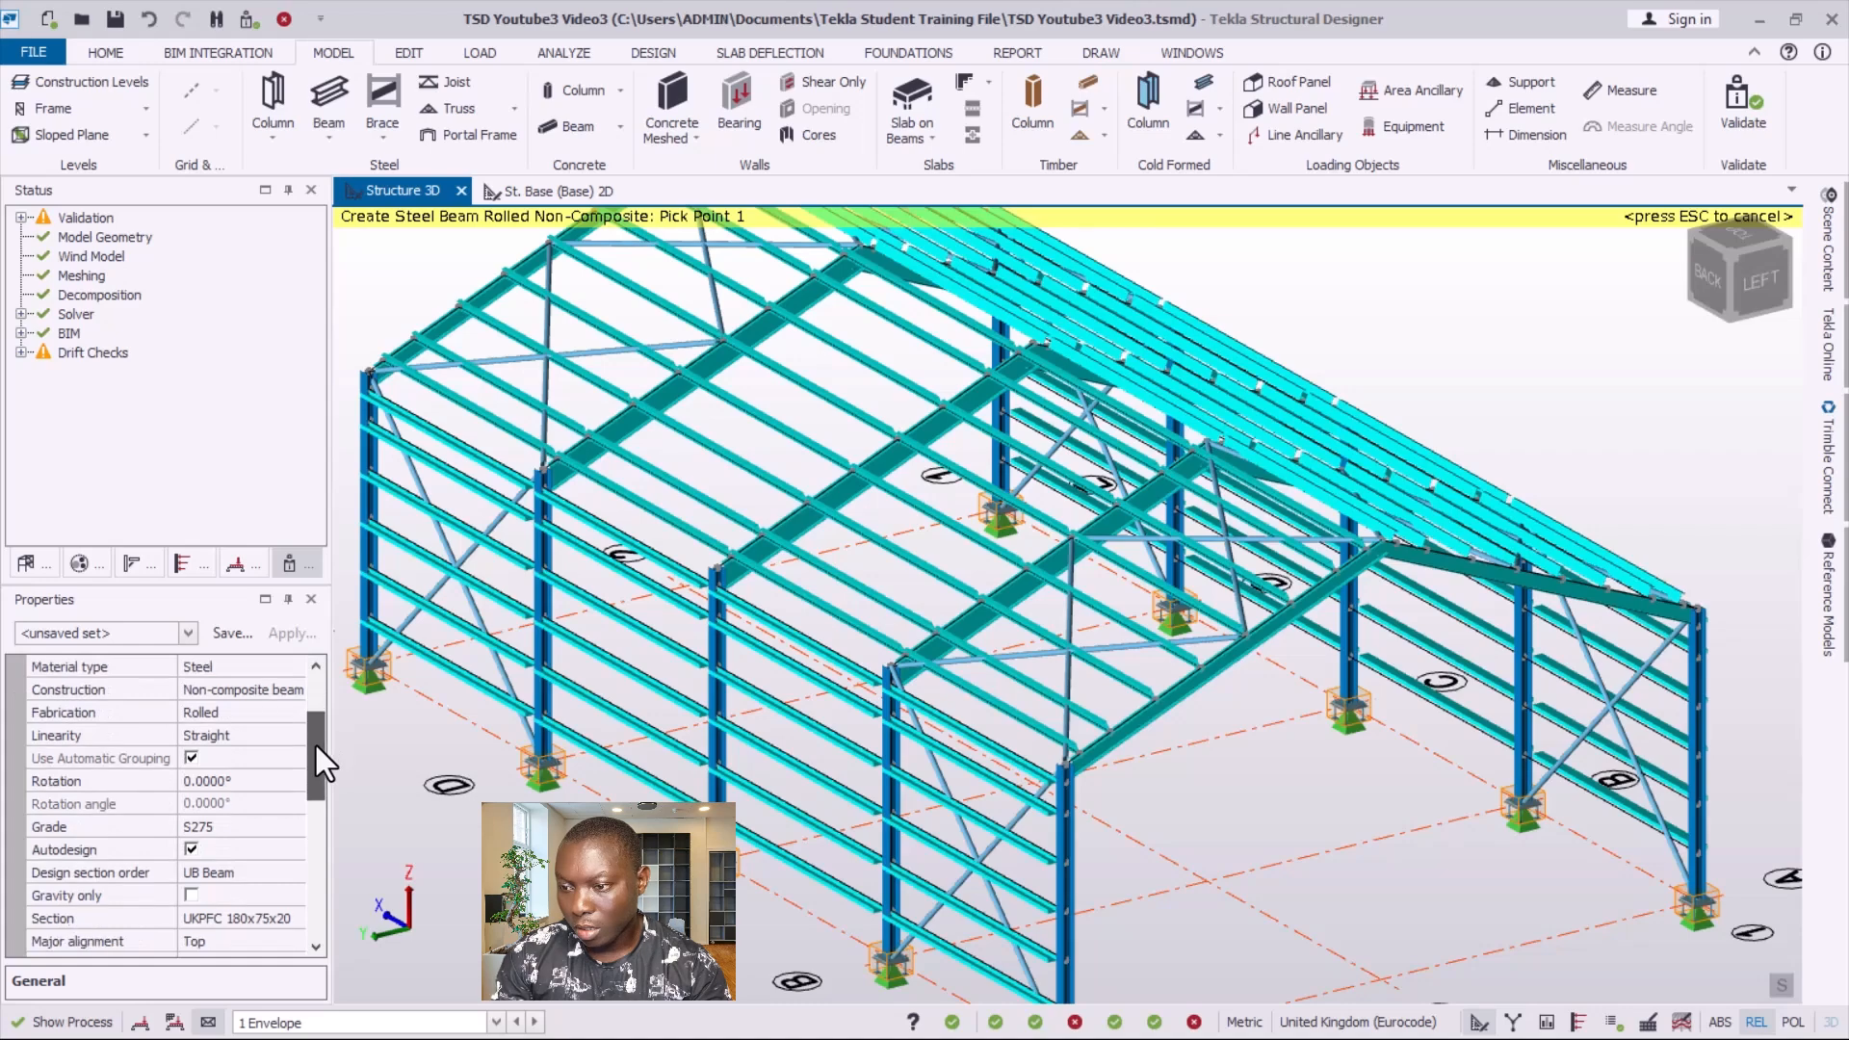
click(189, 873)
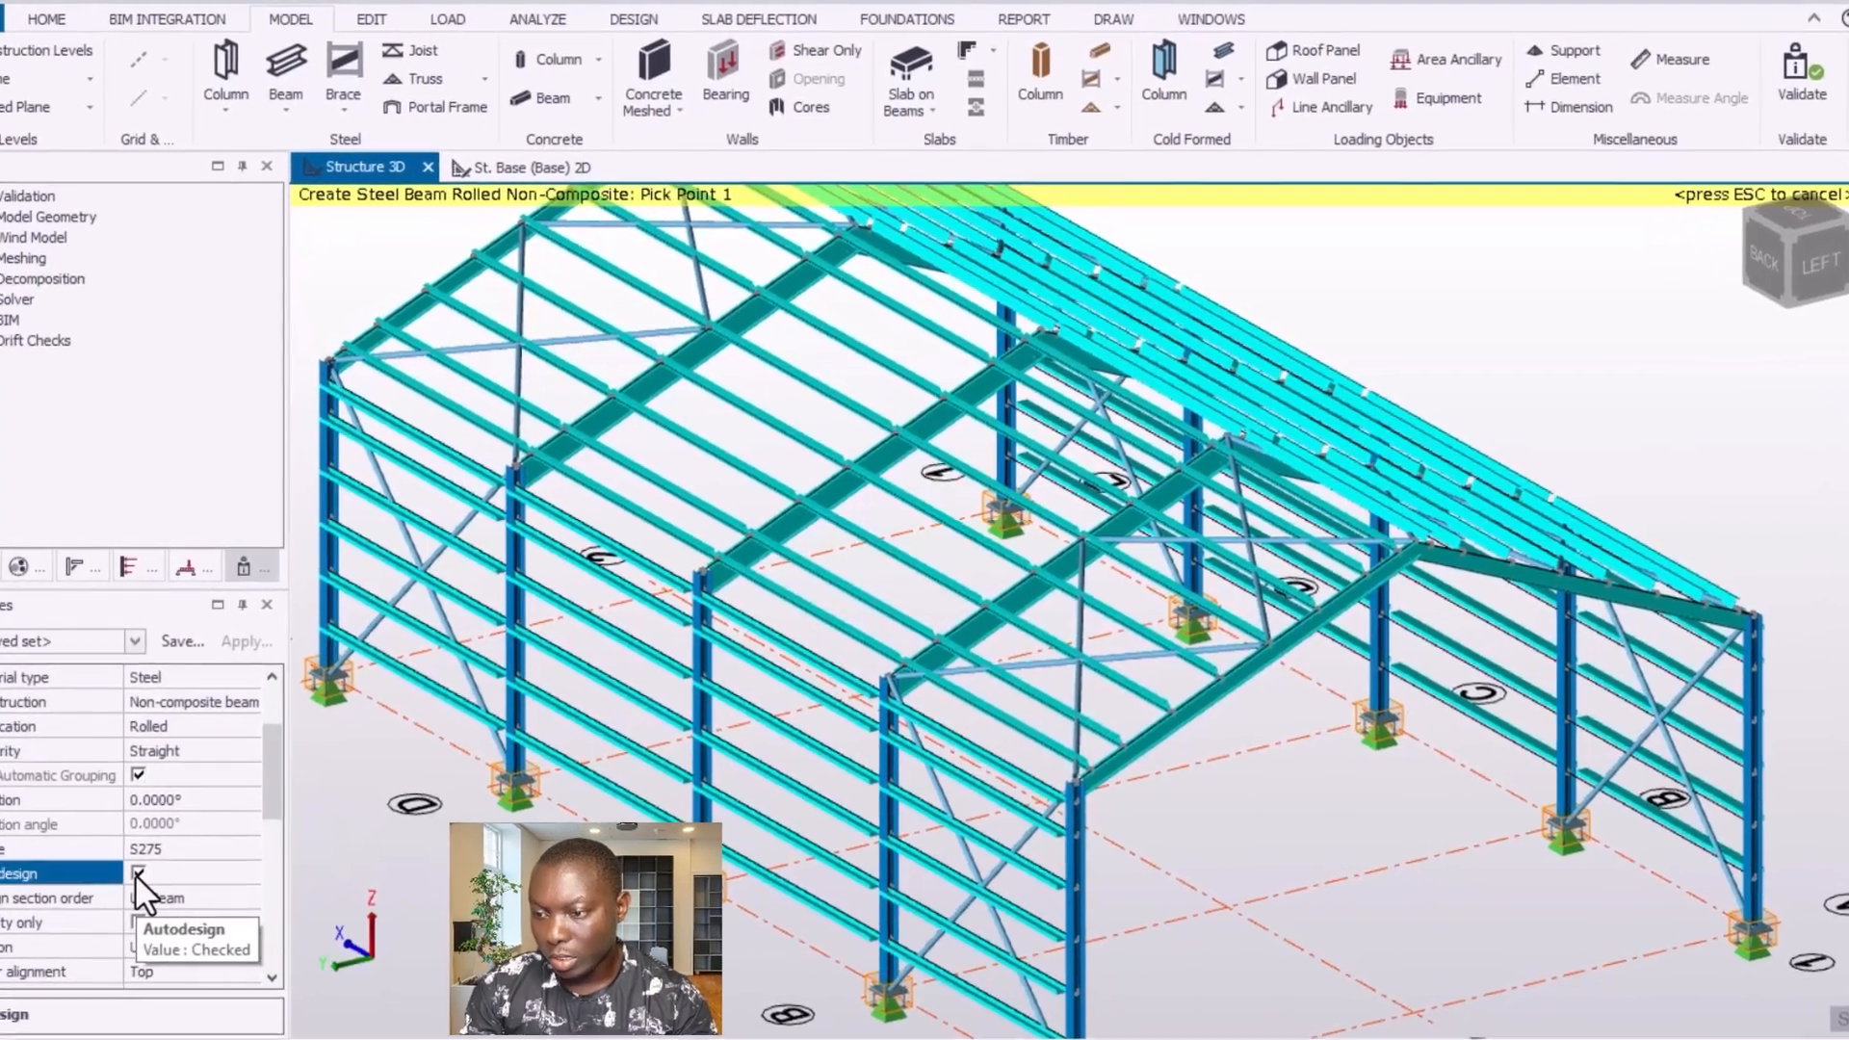
click(137, 874)
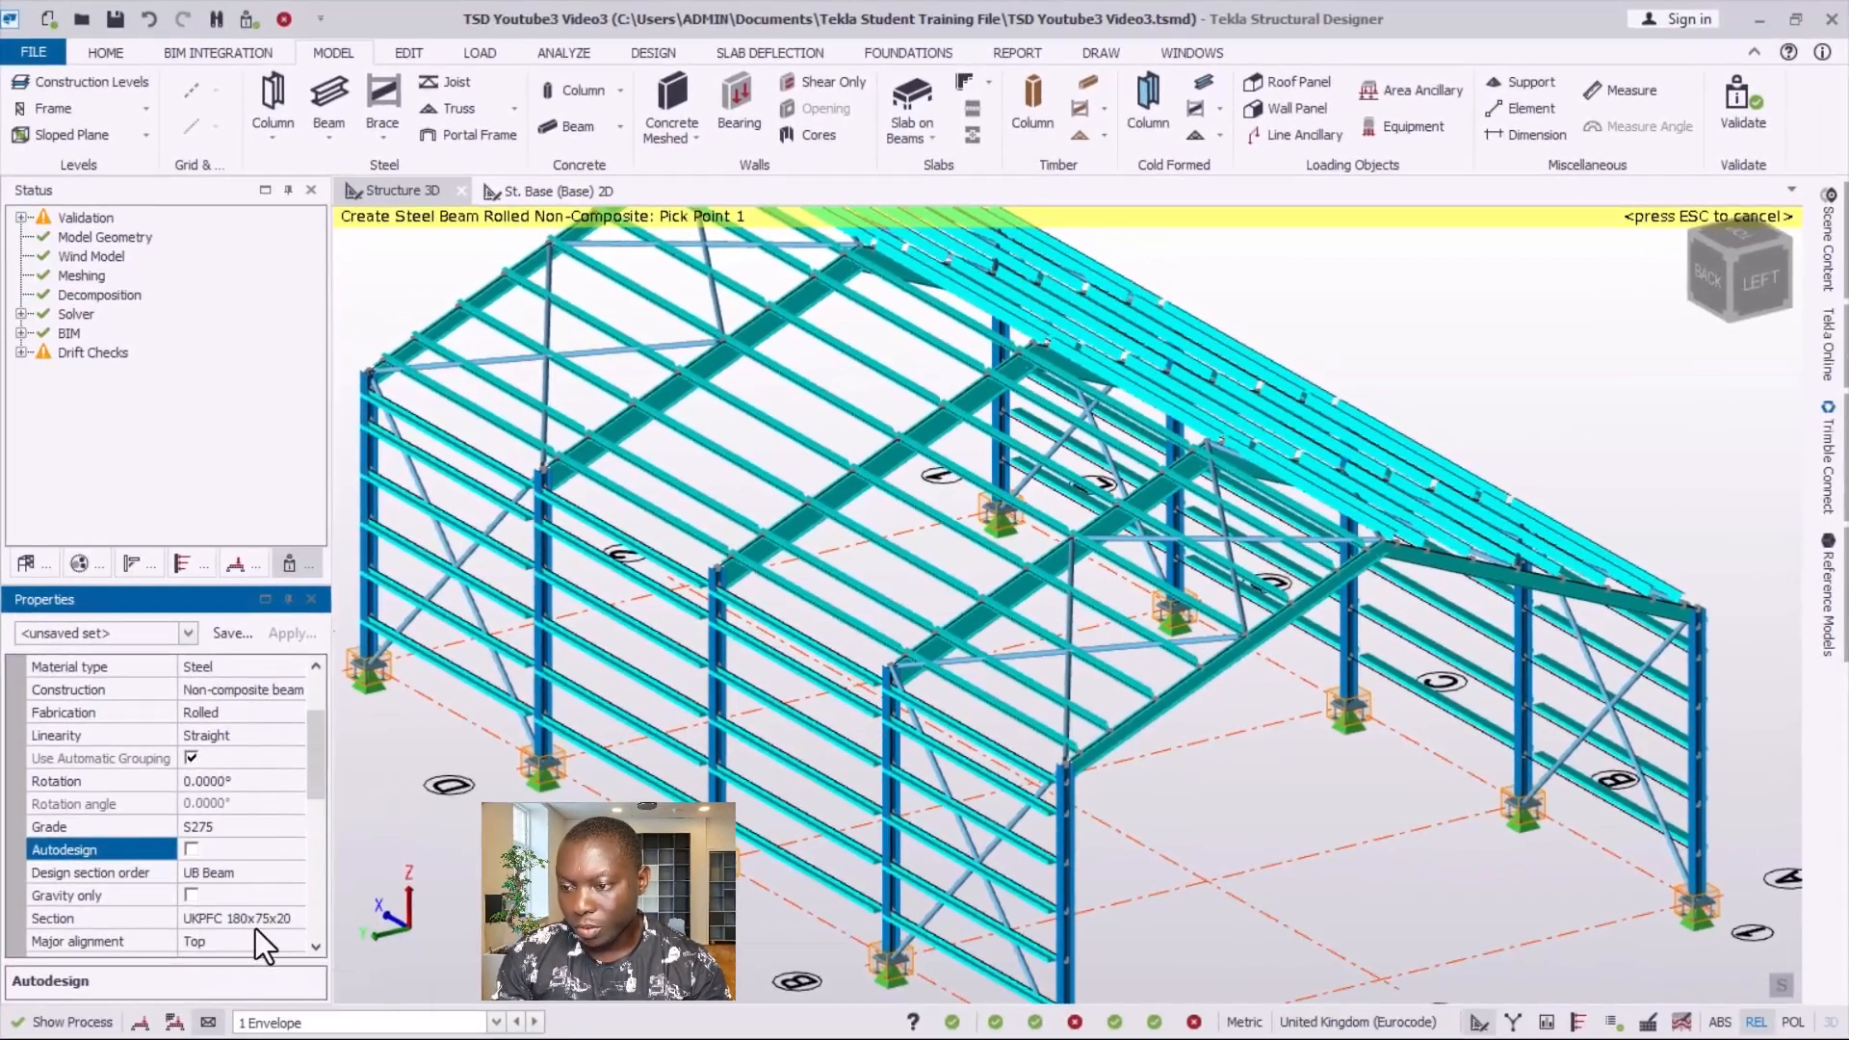
click(287, 921)
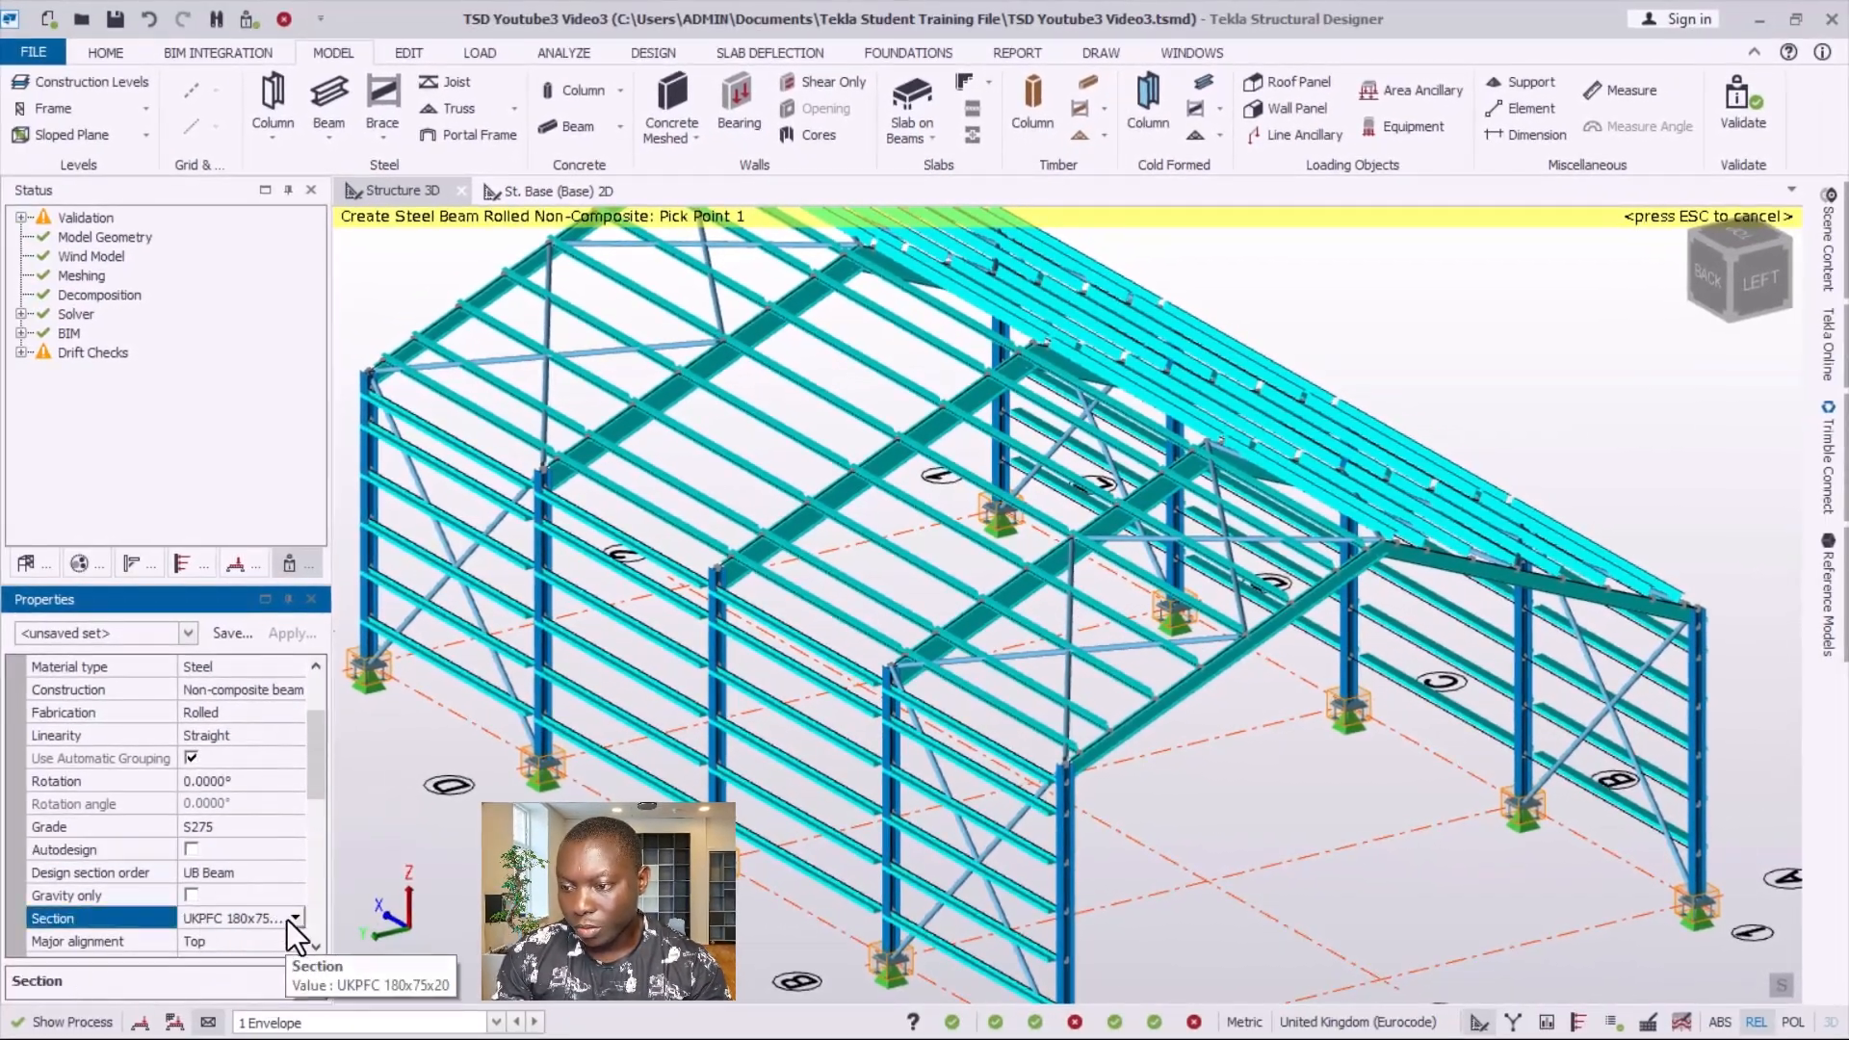
click(293, 921)
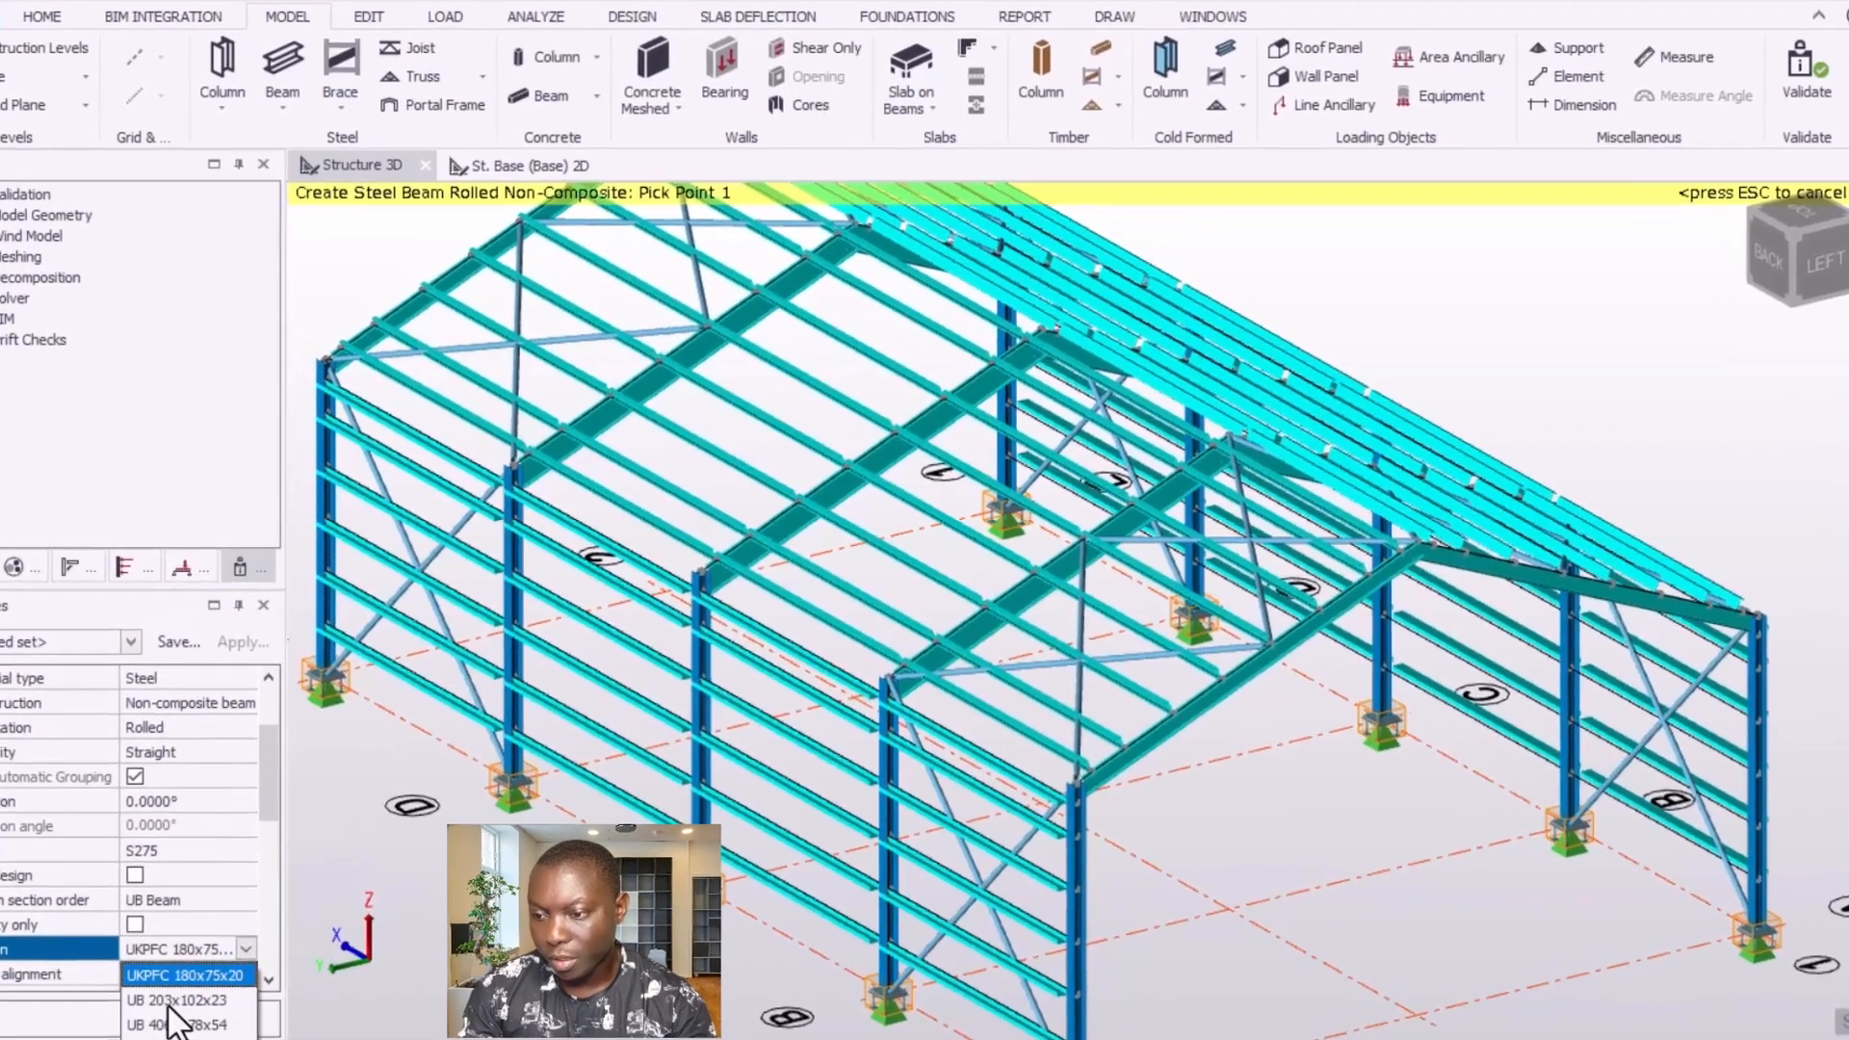
click(231, 969)
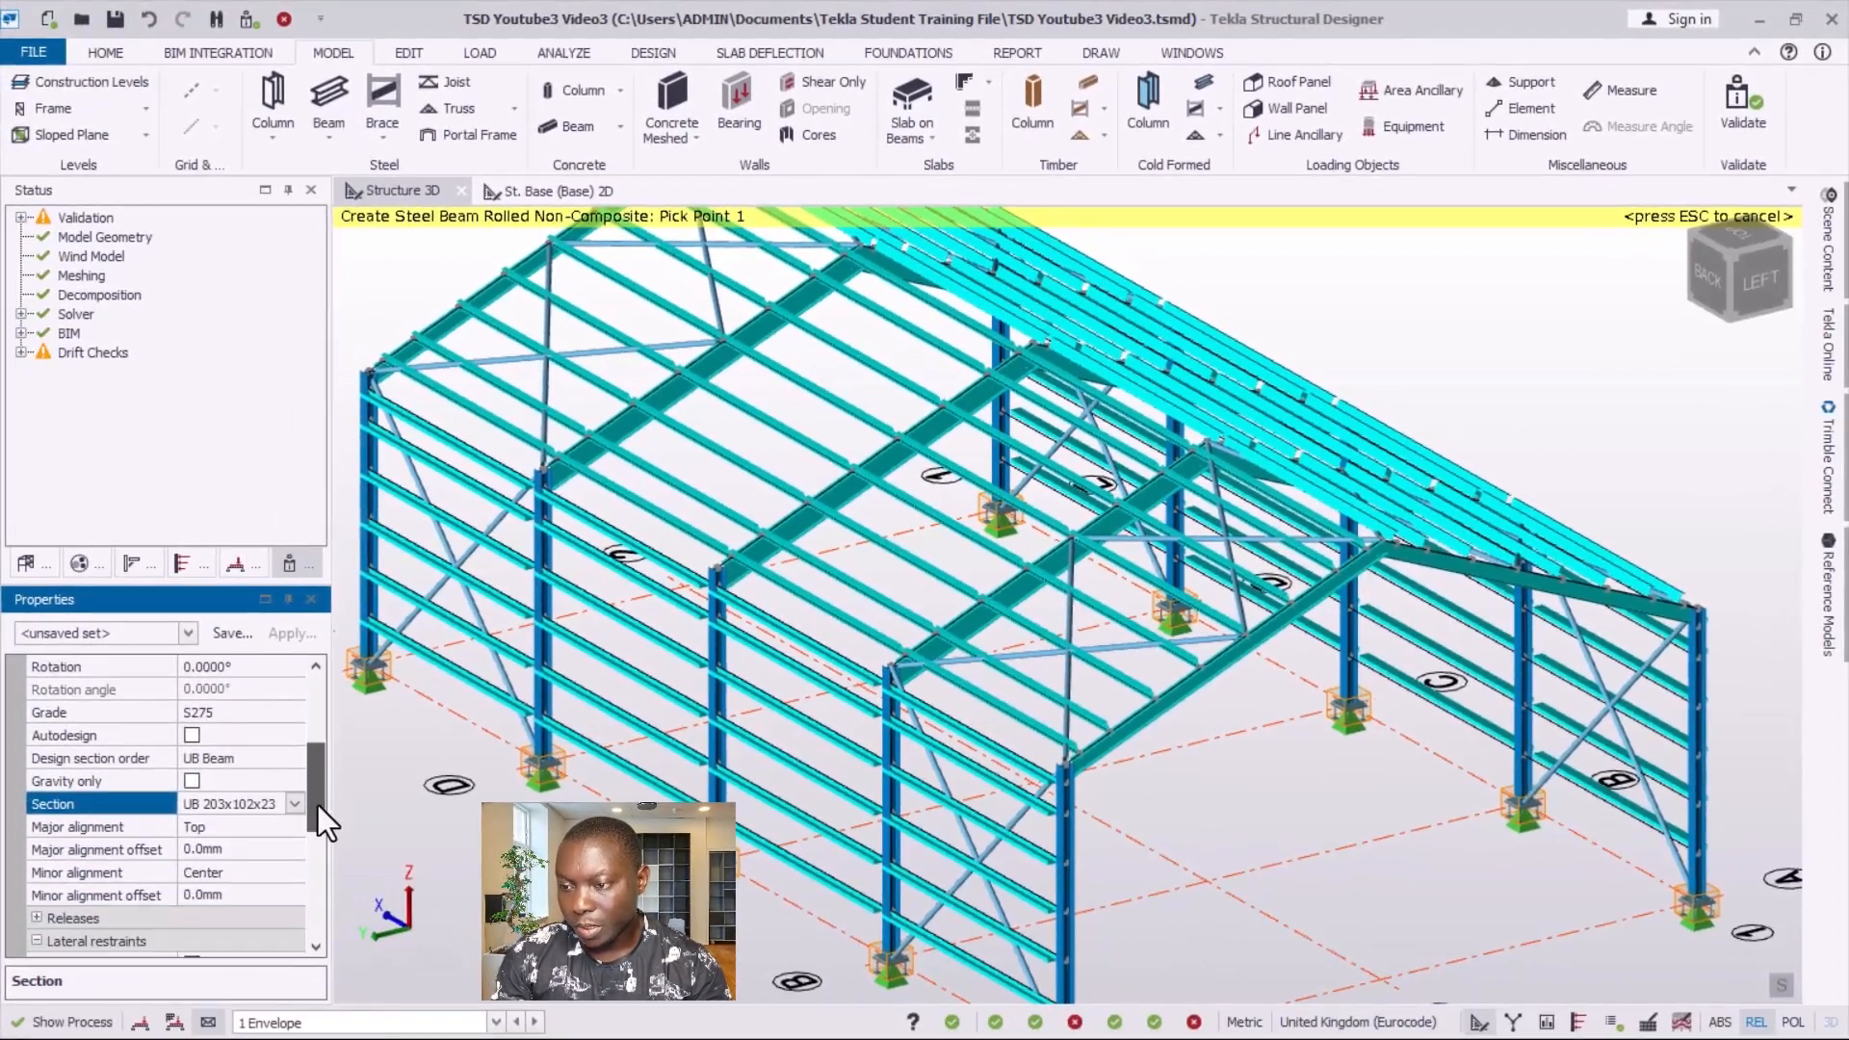
mouse_move(317, 805)
mouse_down()
mouse_move(314, 849)
mouse_move(306, 635)
mouse_move(306, 871)
mouse_move(303, 821)
mouse_up()
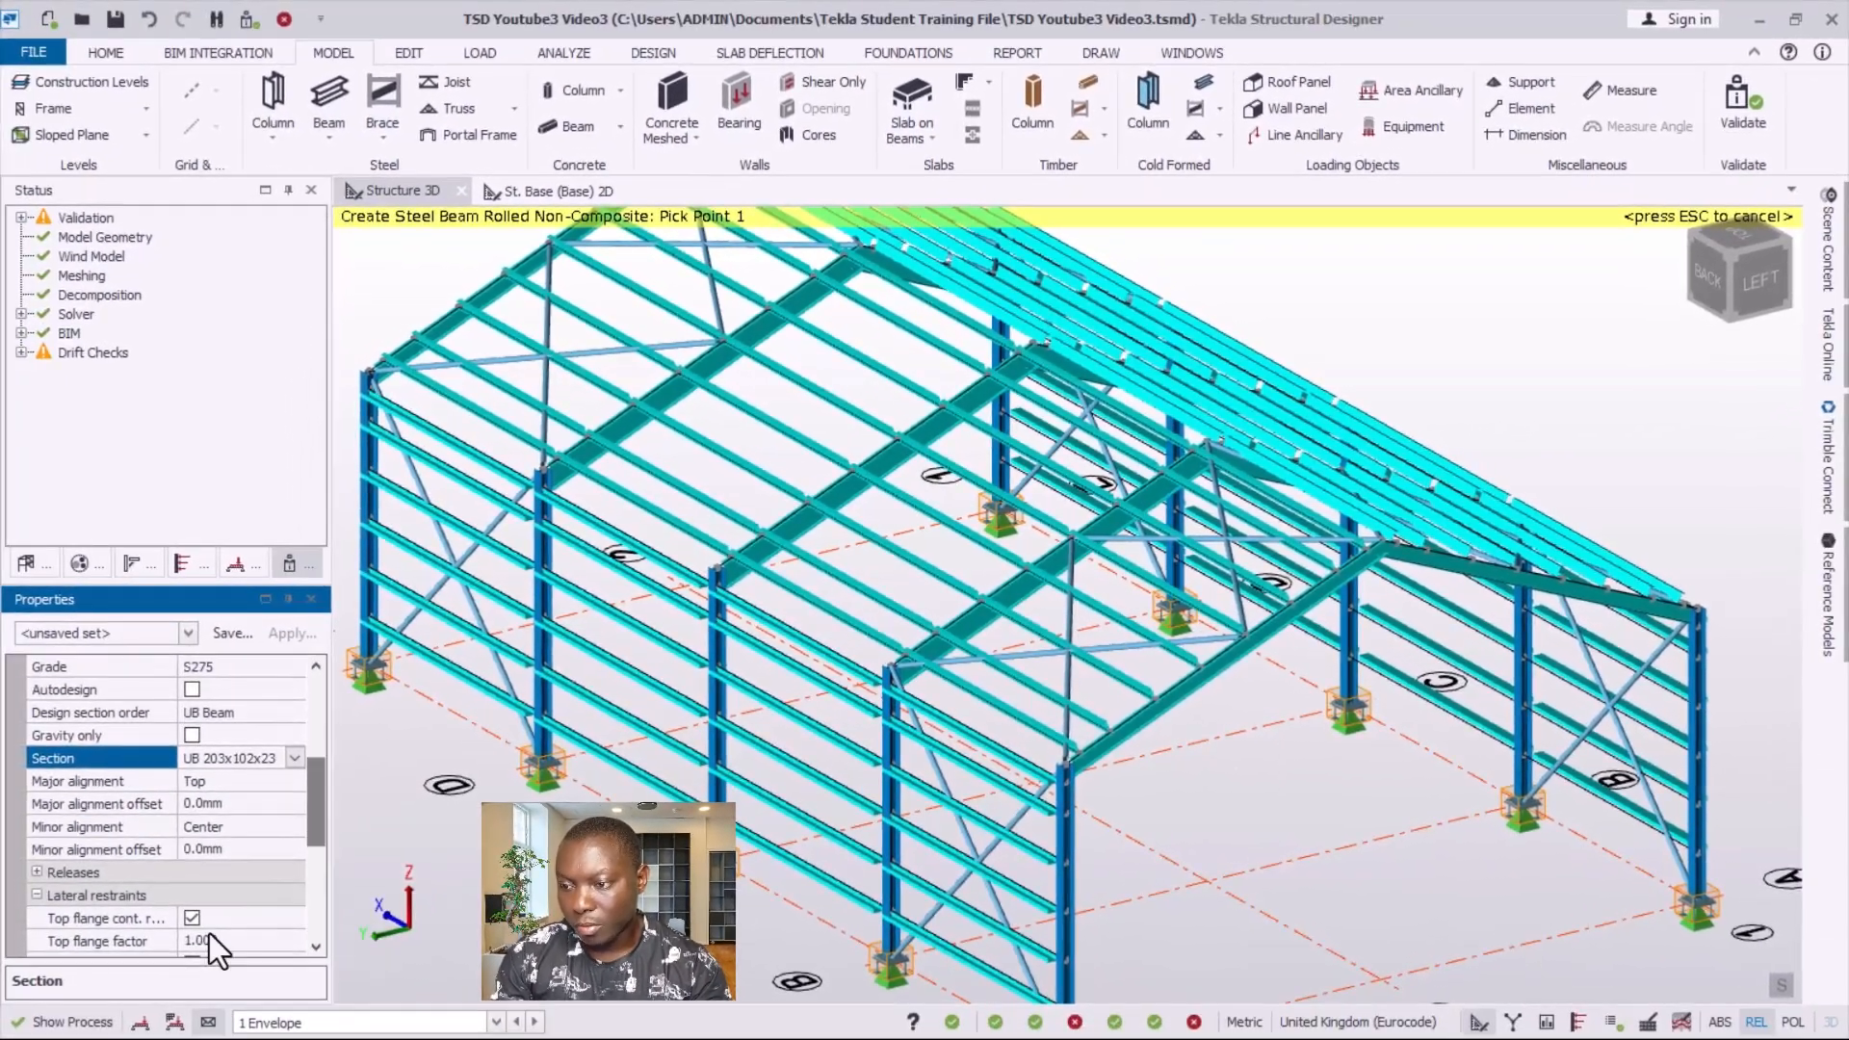
click(126, 953)
drag(316, 781, 316, 707)
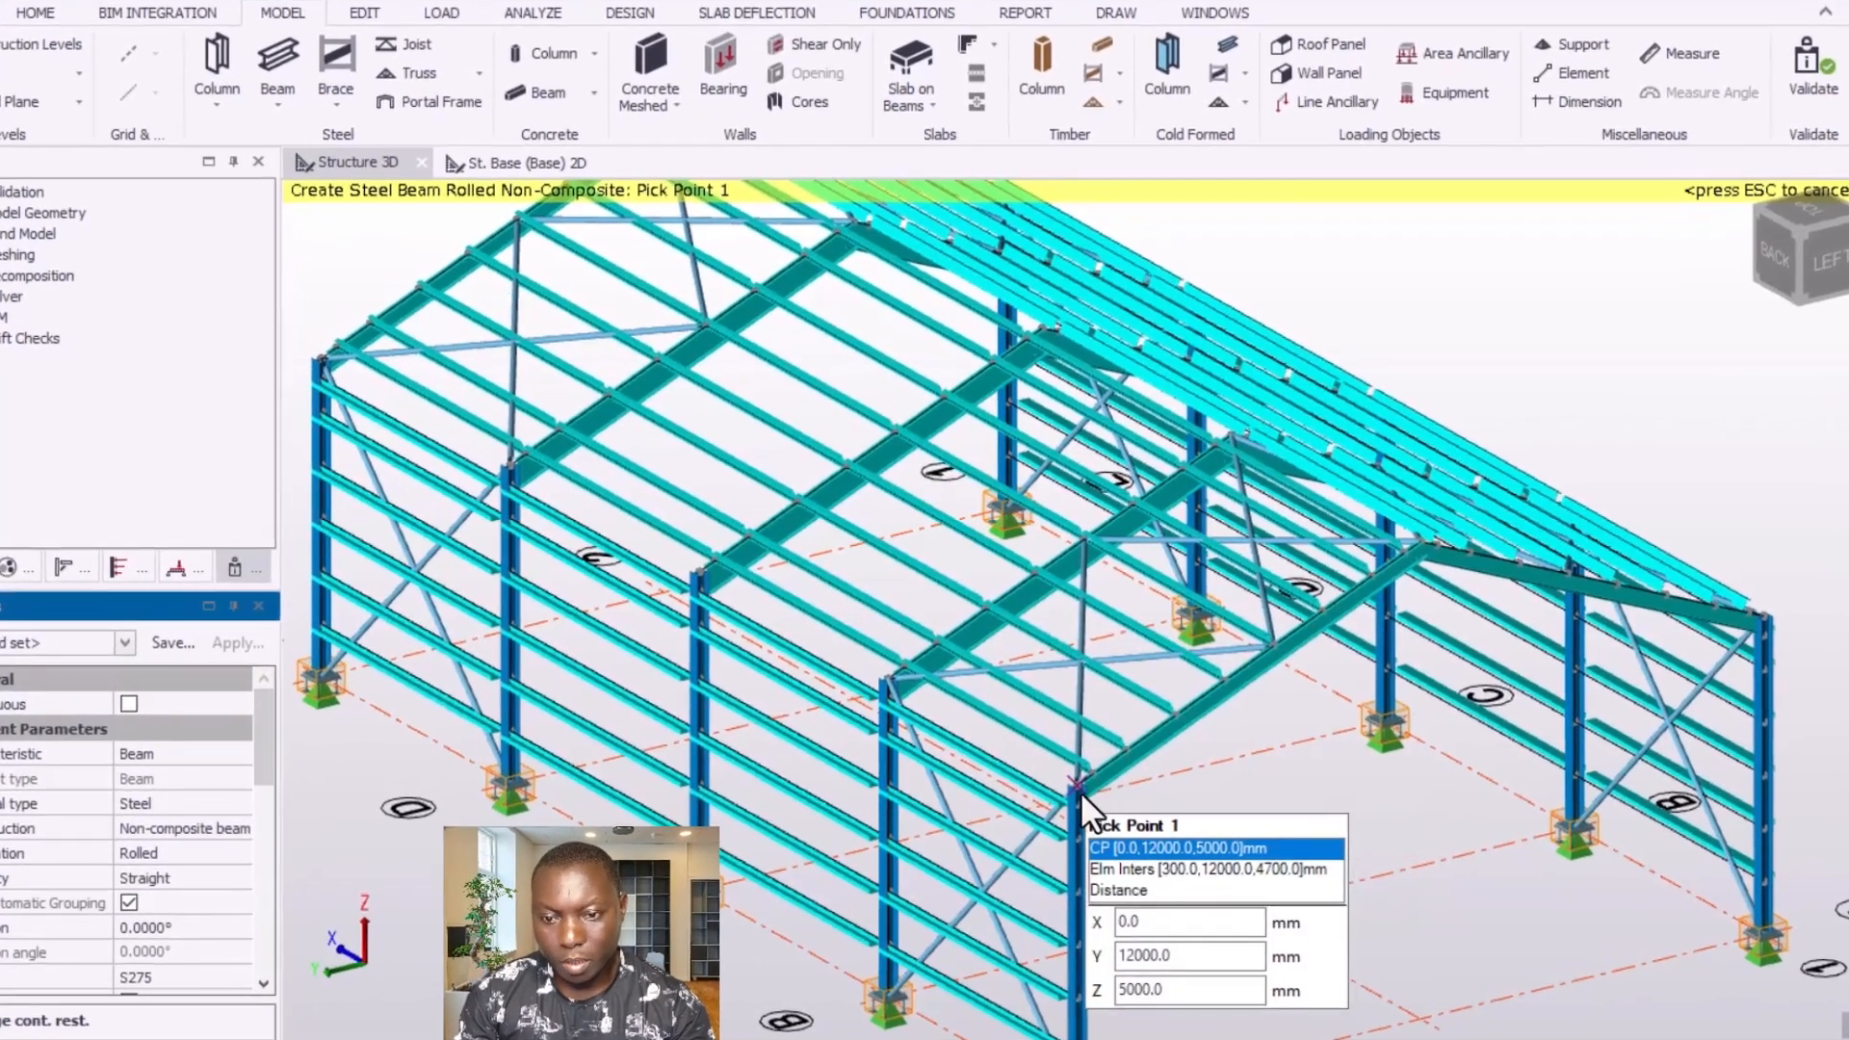
- Place eaves beams bay by bay between the column tops along grid line 3, from A/3 to E/3 at 5000 mm height
click(889, 676)
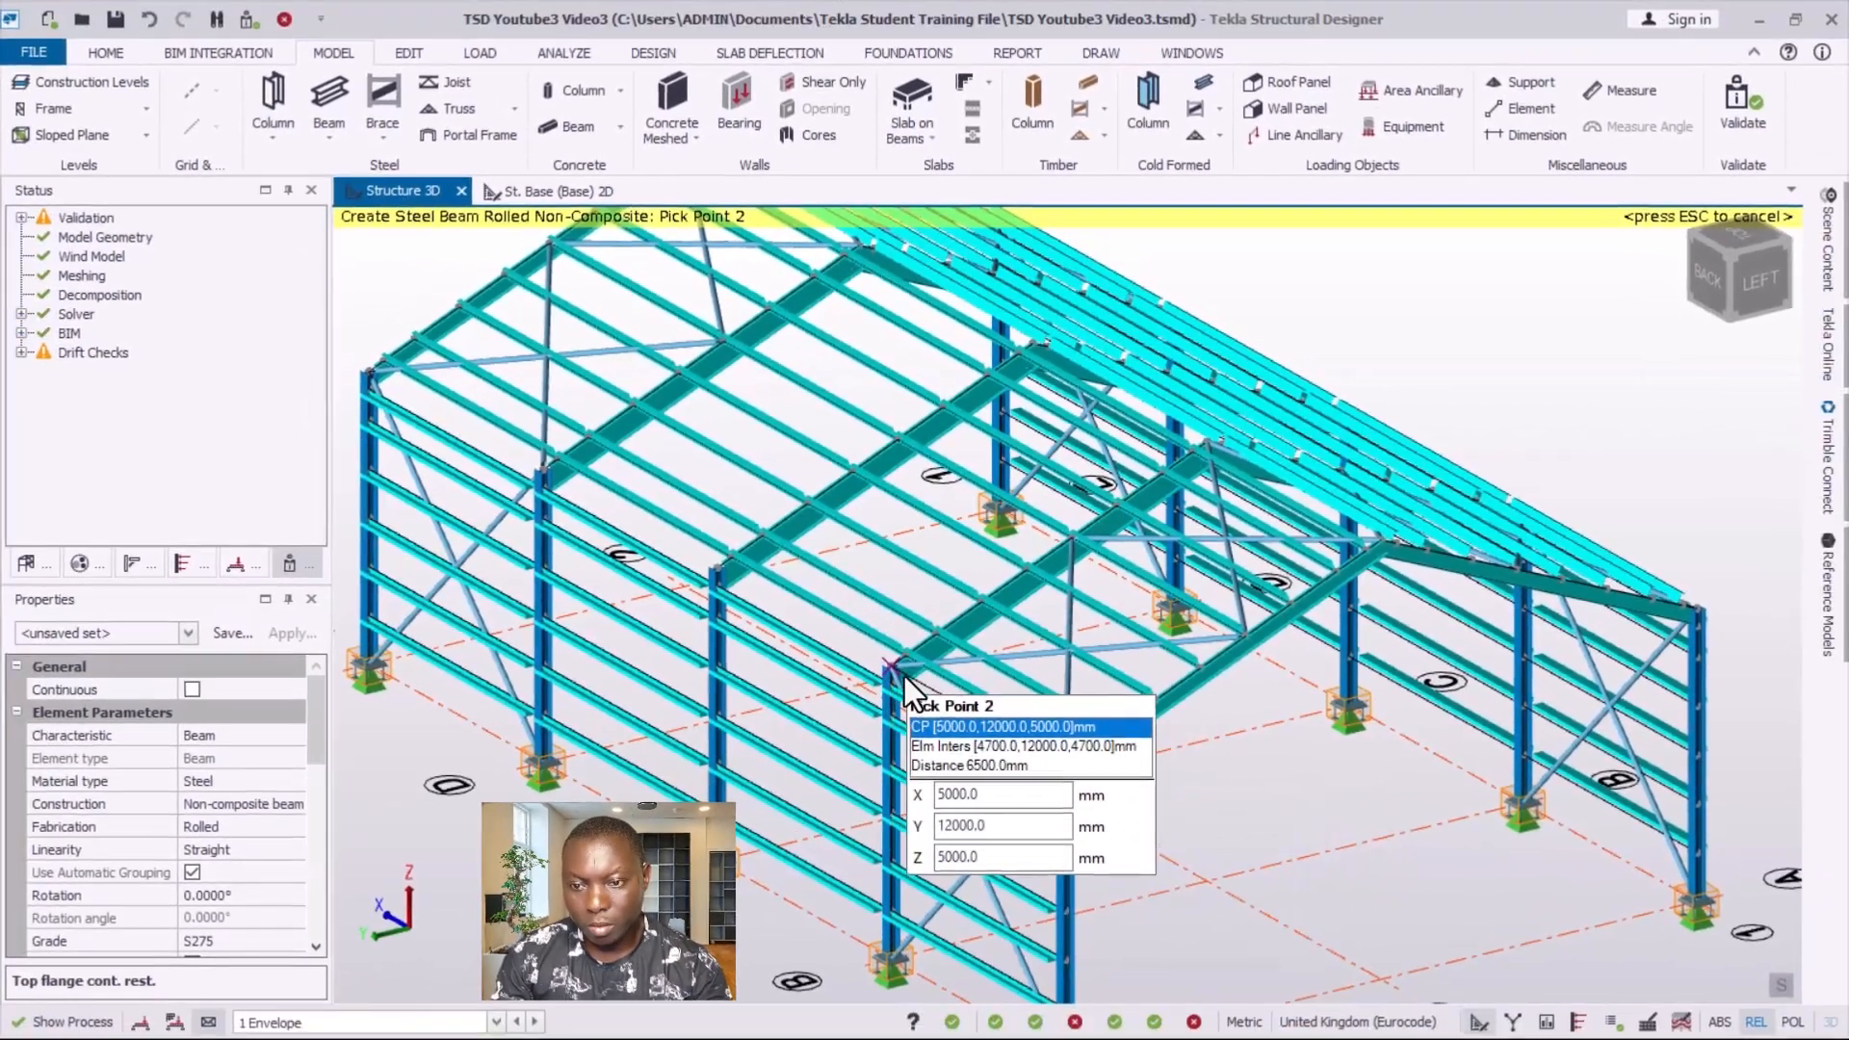
click(903, 674)
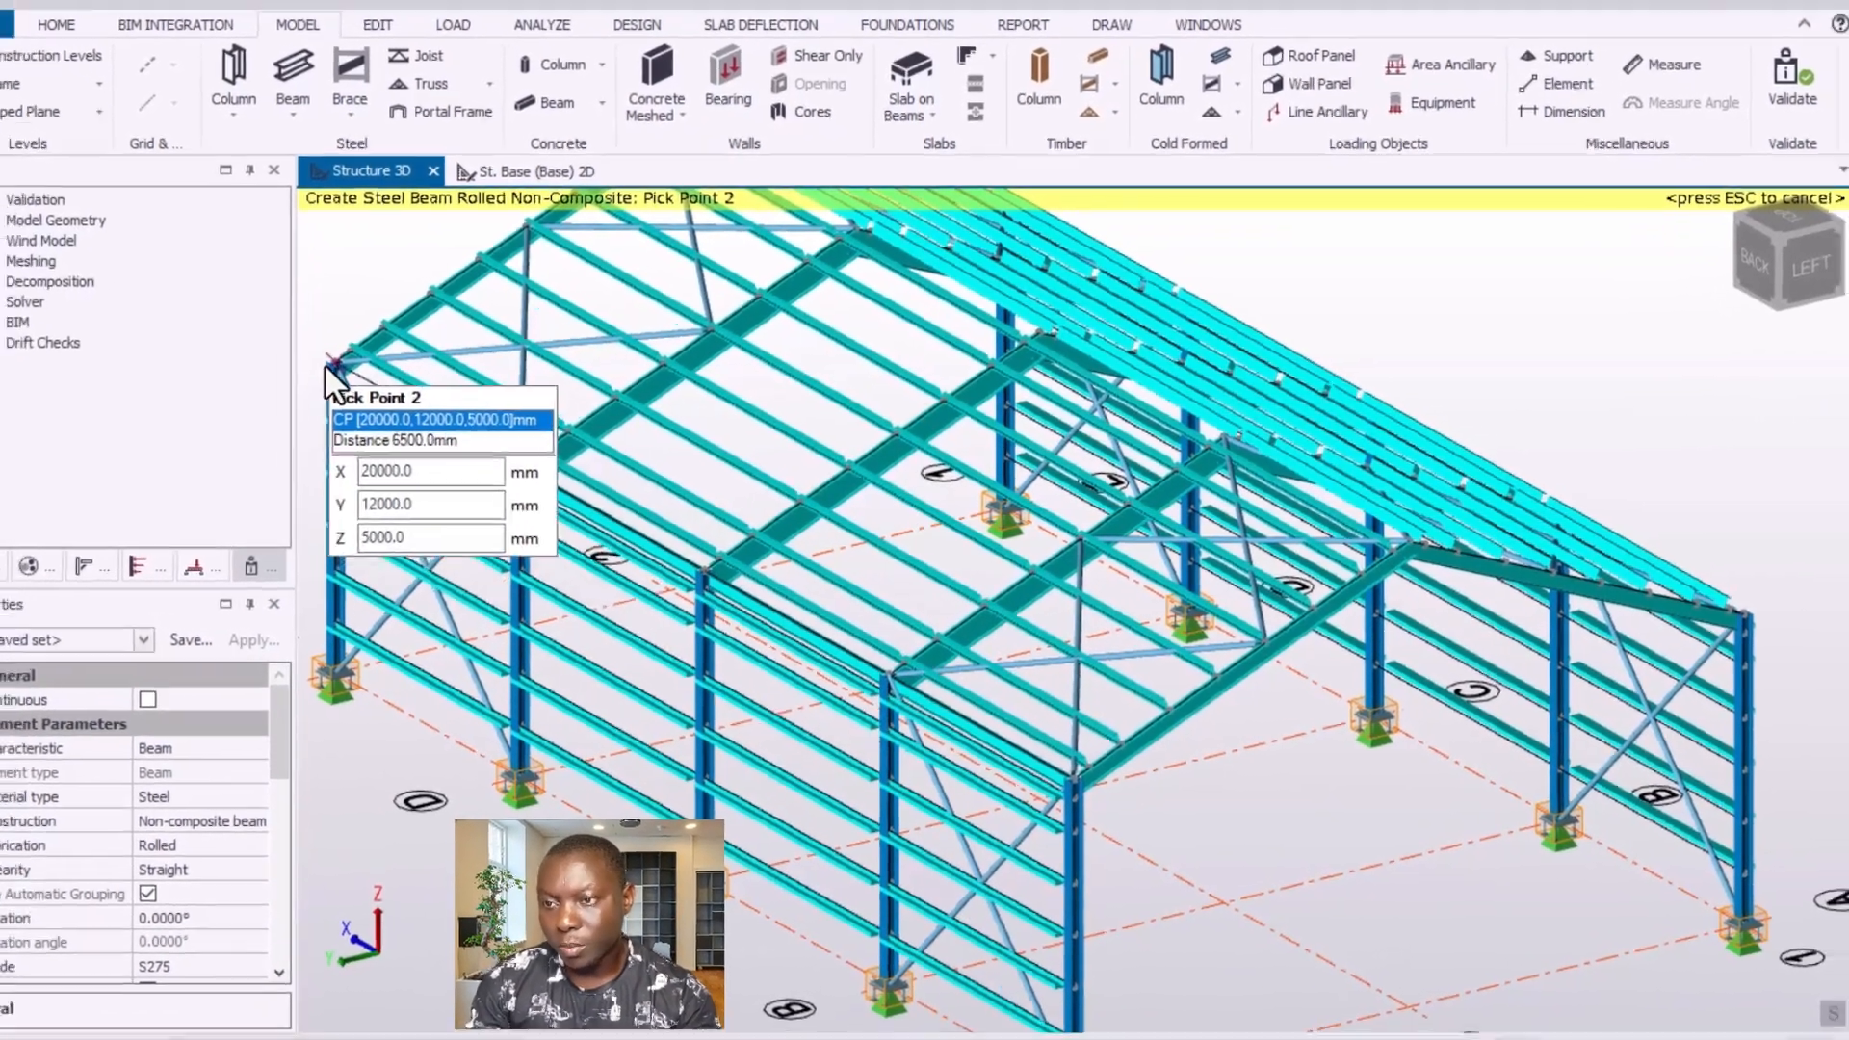
click(327, 364)
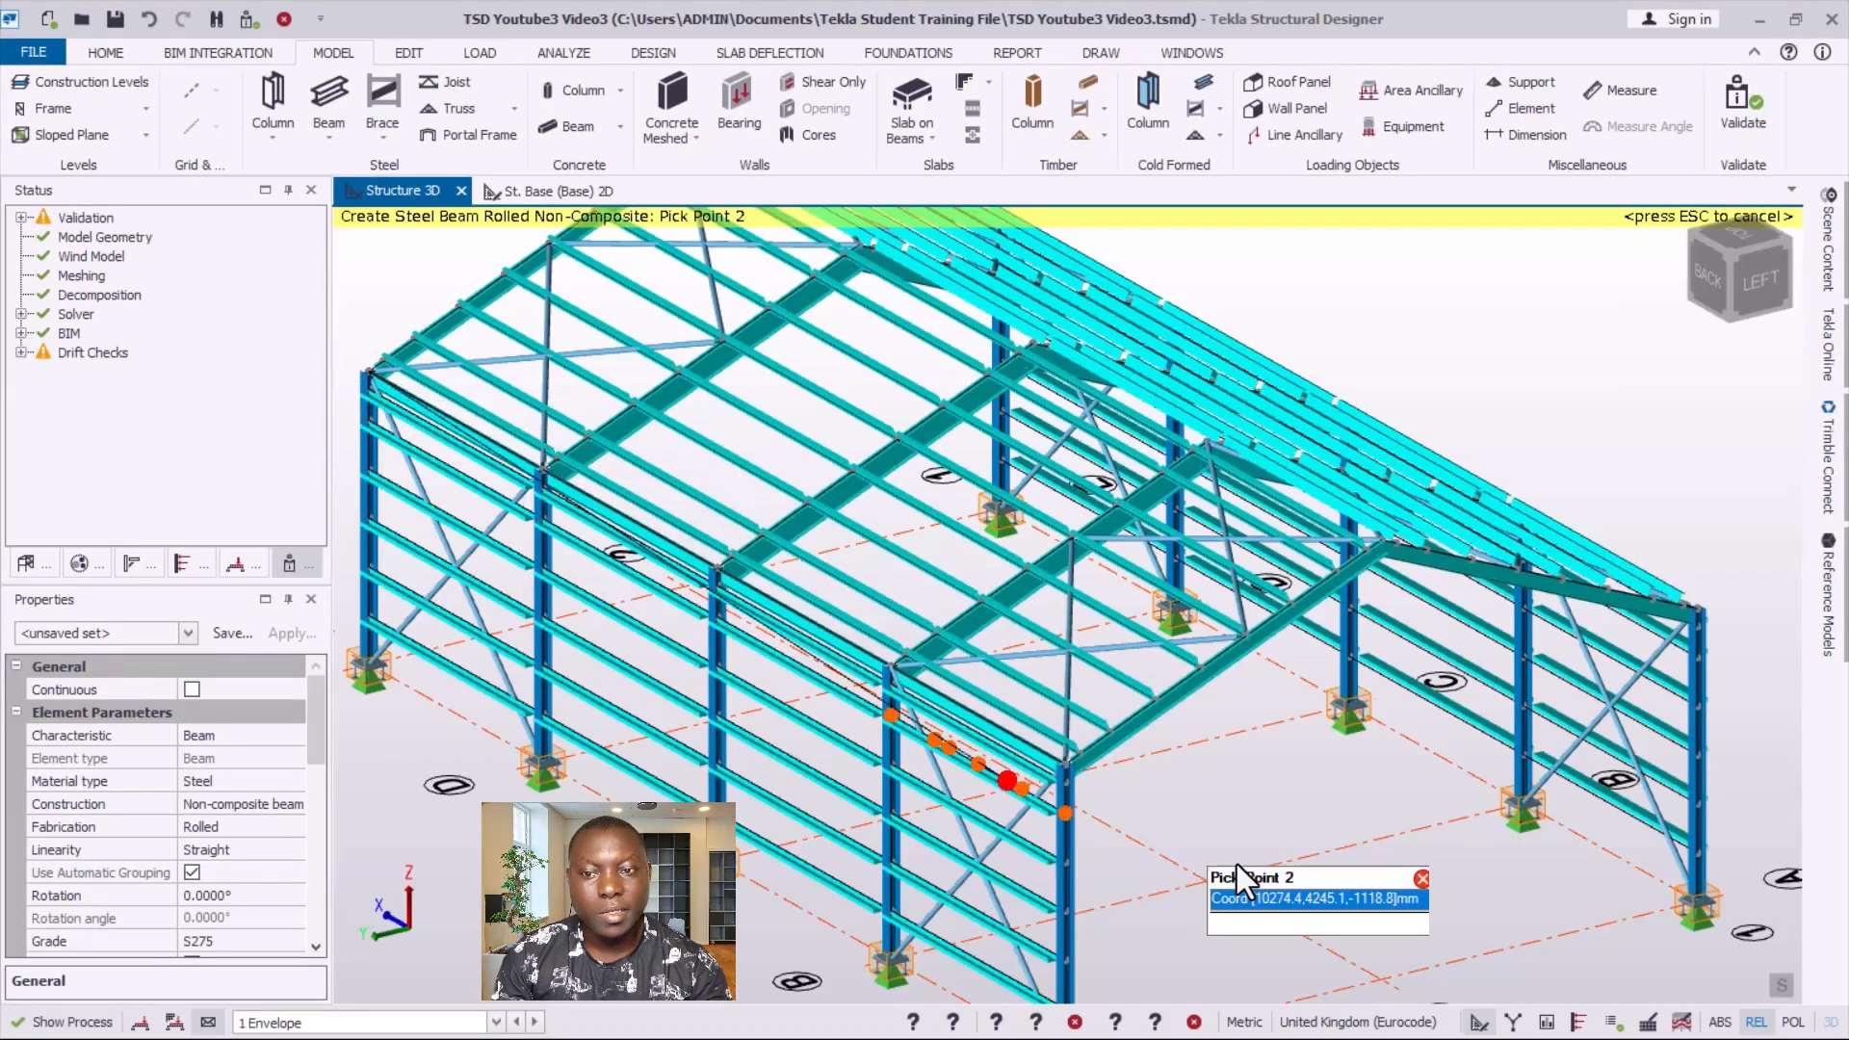
scroll(1430, 730, down, 5)
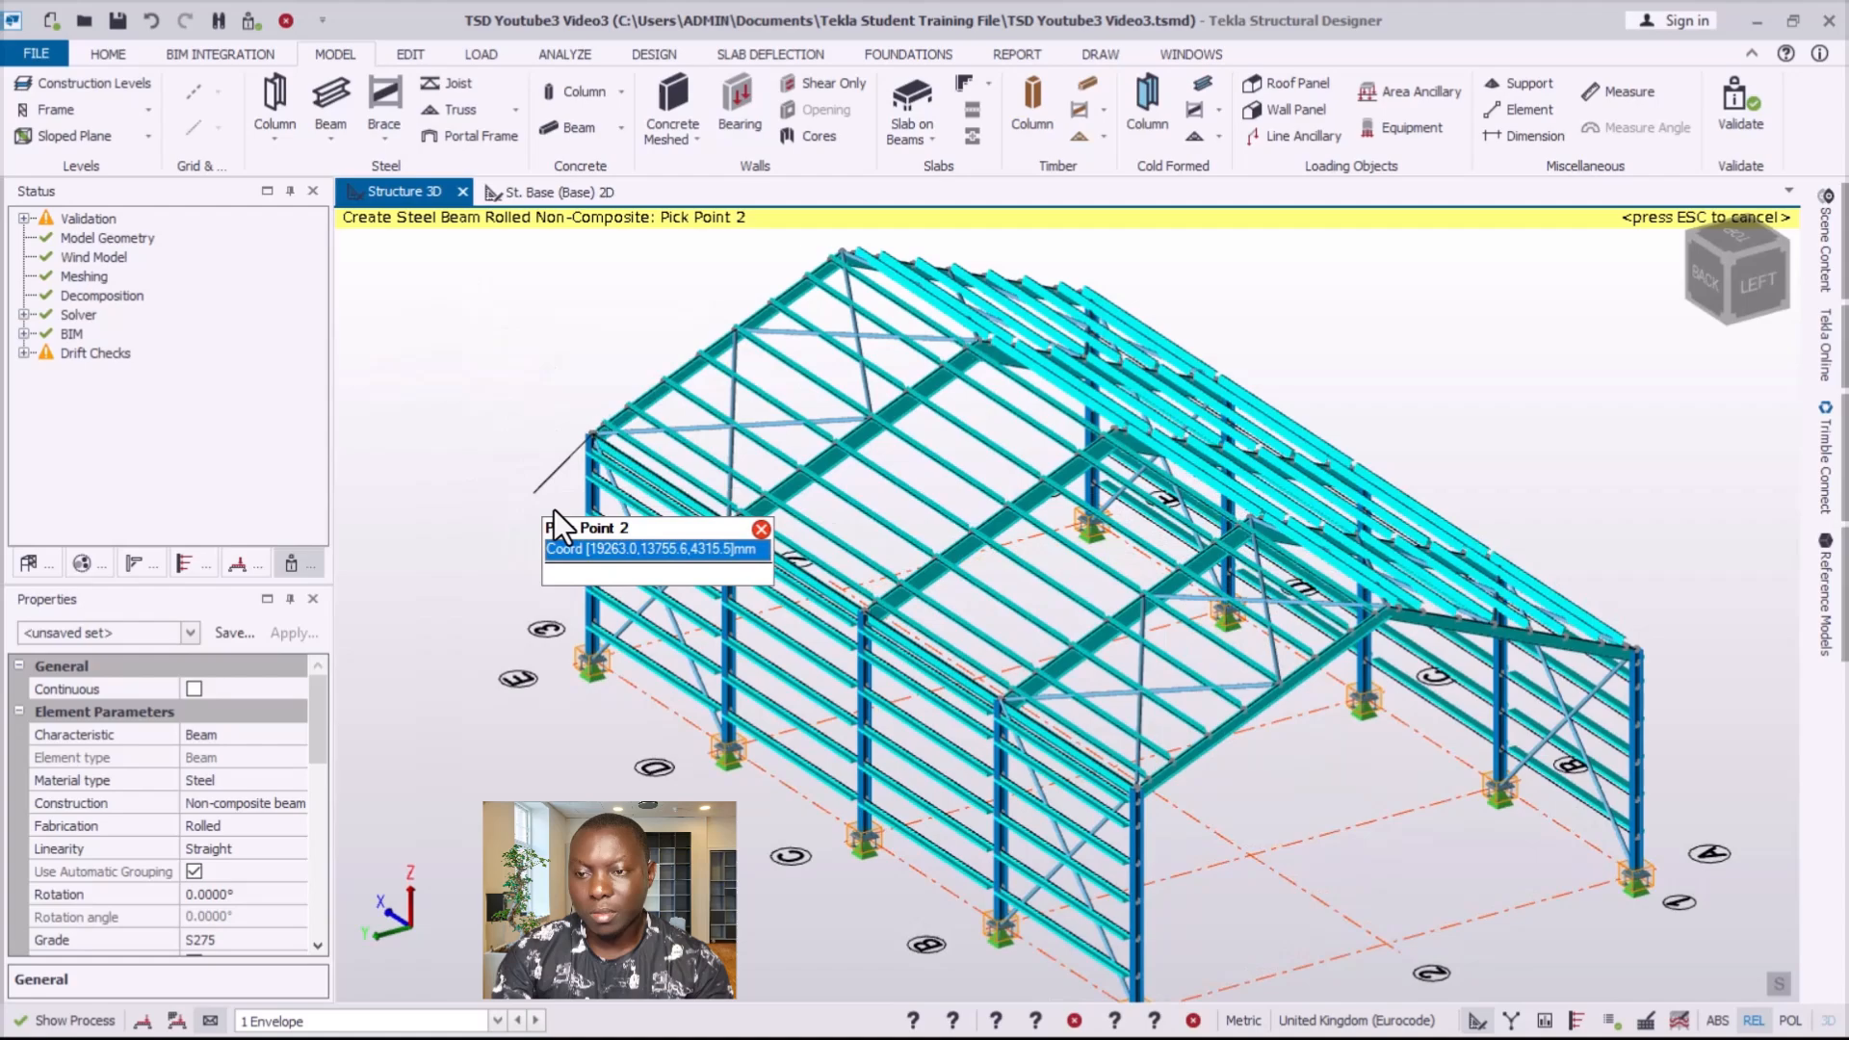
key(Escape)
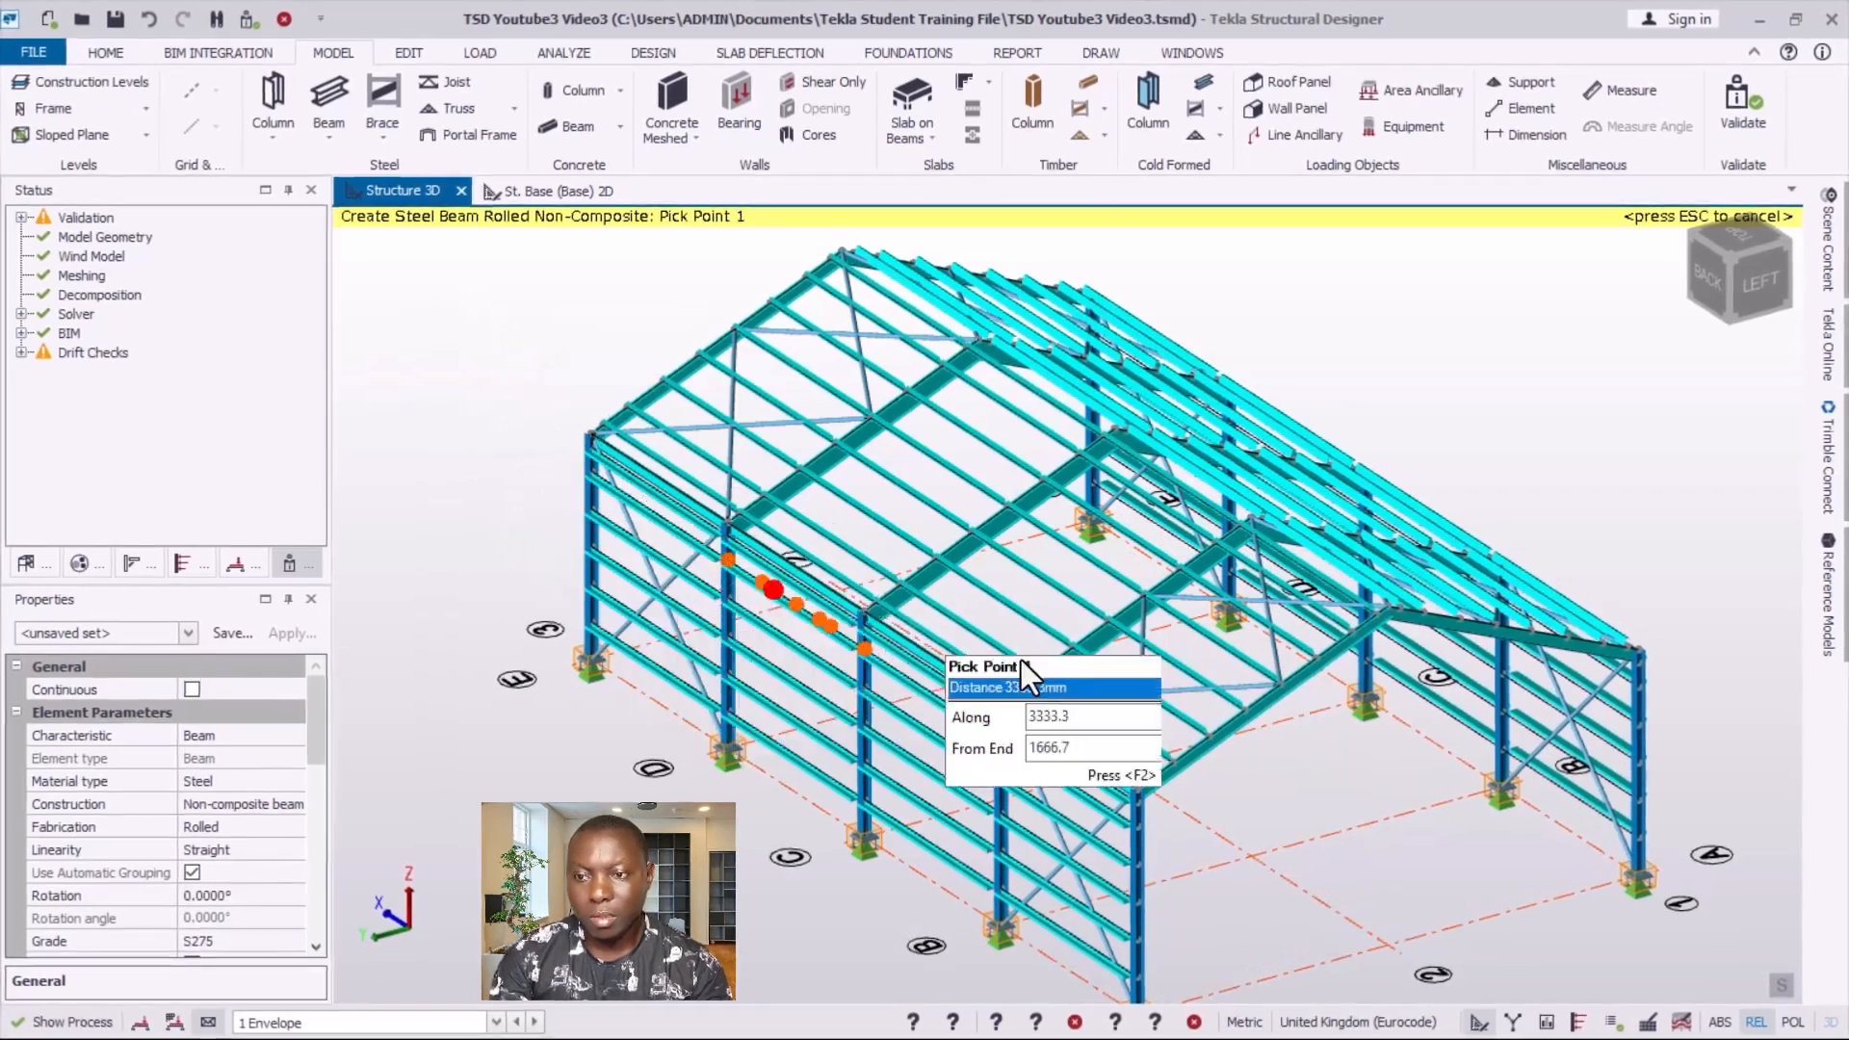
- Place eaves beams between the column tops along grid line 1, from A/1 to E/1 at 5000 mm height, and end the beam command
scroll(1289, 720, down, 1)
right_drag(1282, 718, 732, 686)
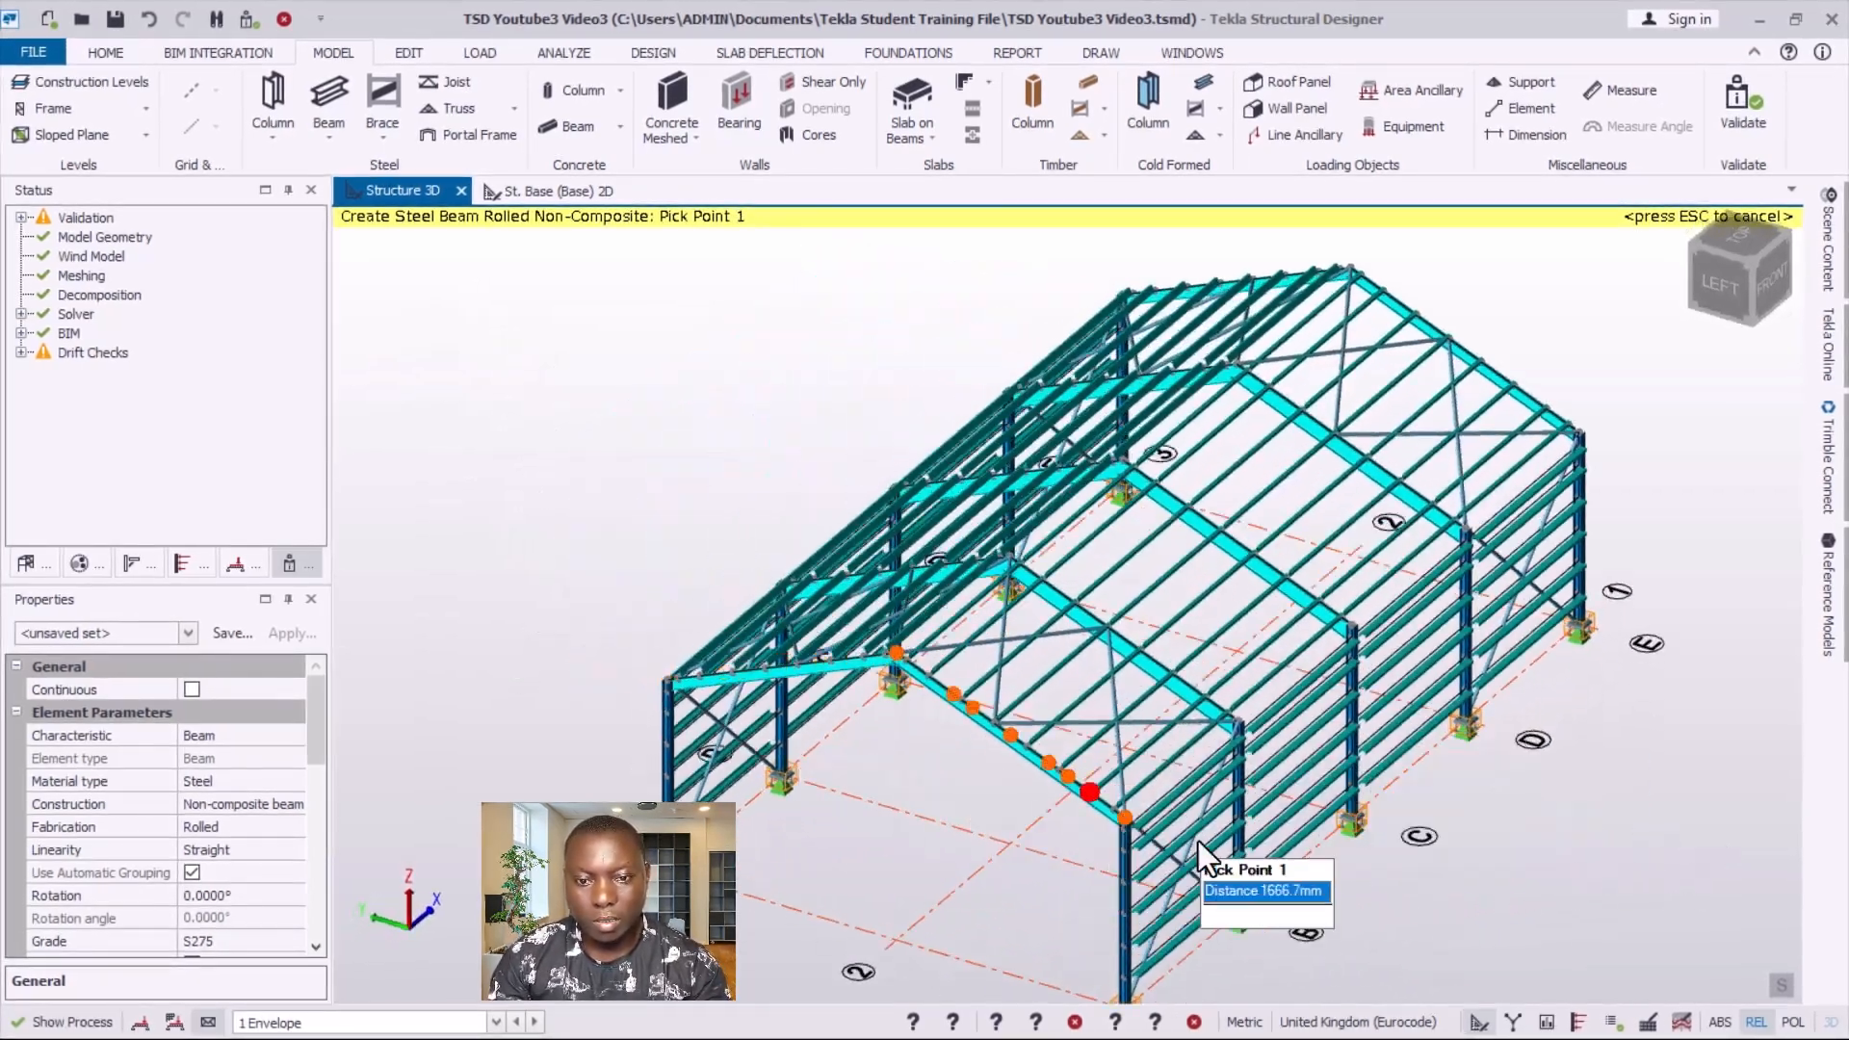
scroll(1198, 841, up, 1)
scroll(1538, 654, up, 1)
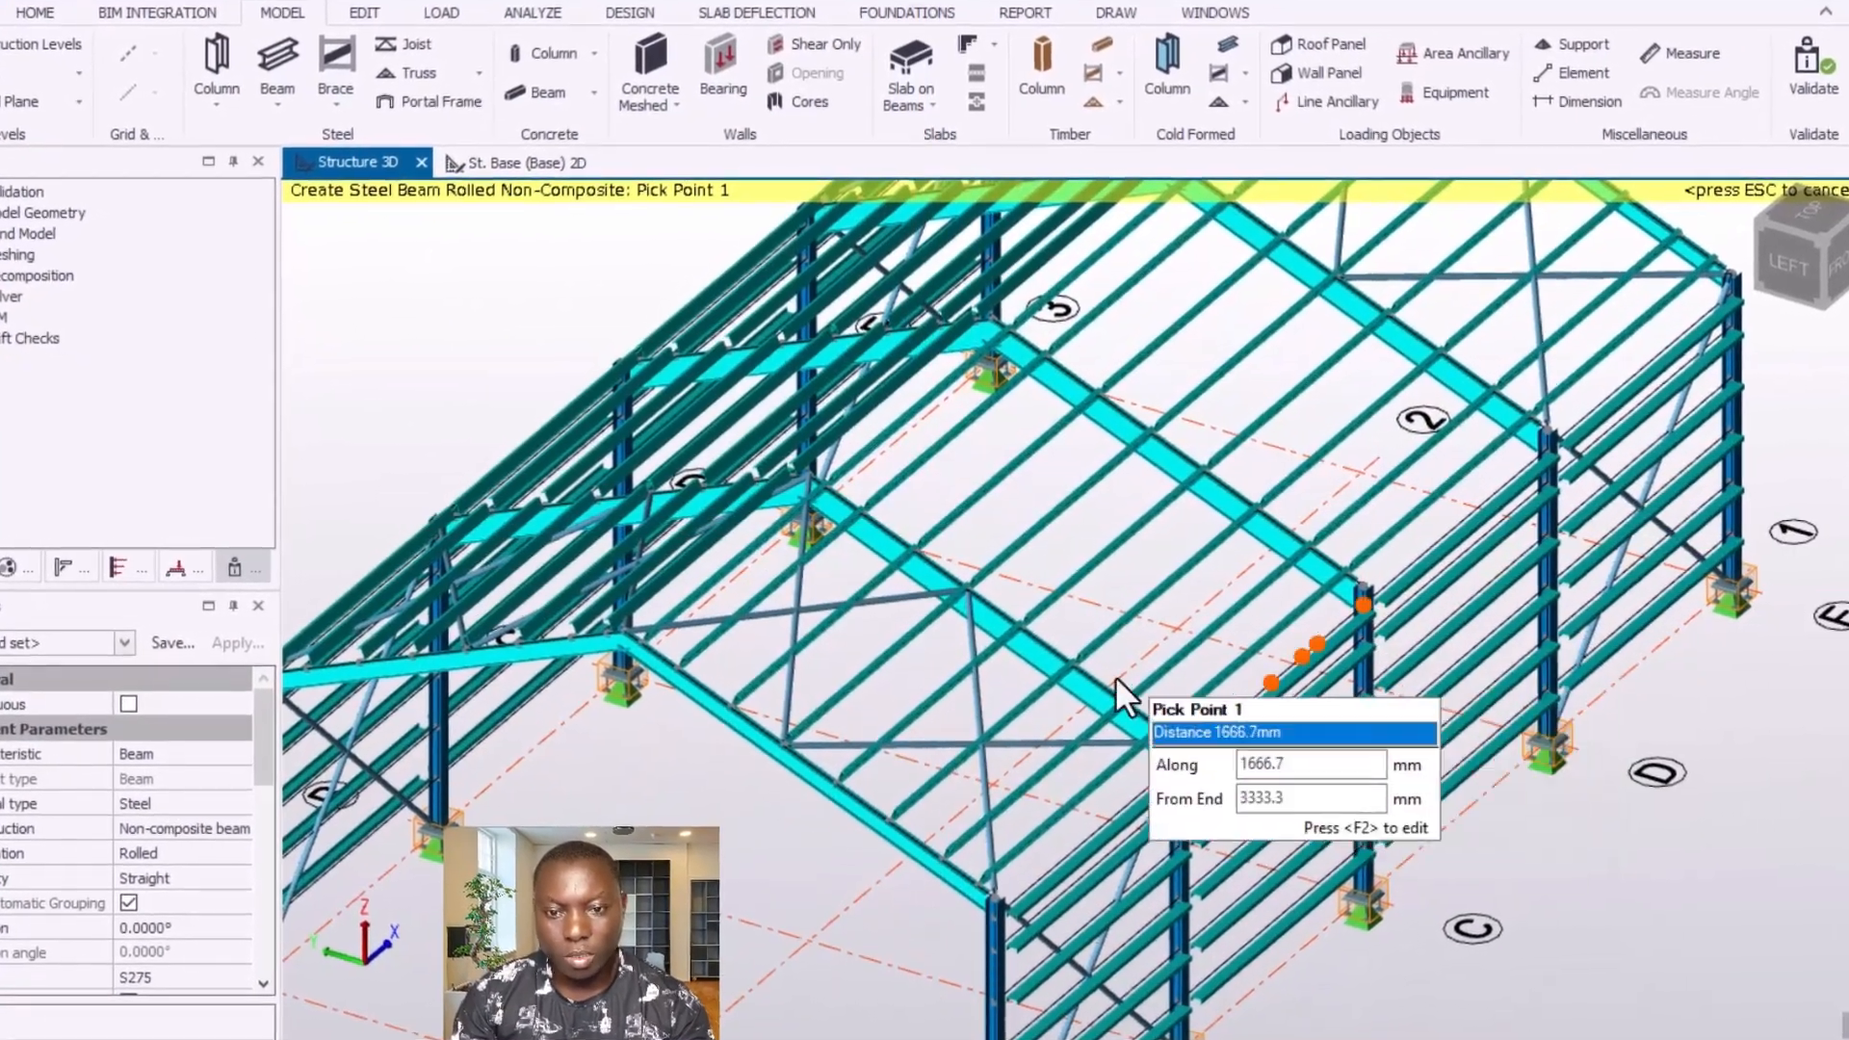
scroll(1099, 734, down, 1)
click(998, 867)
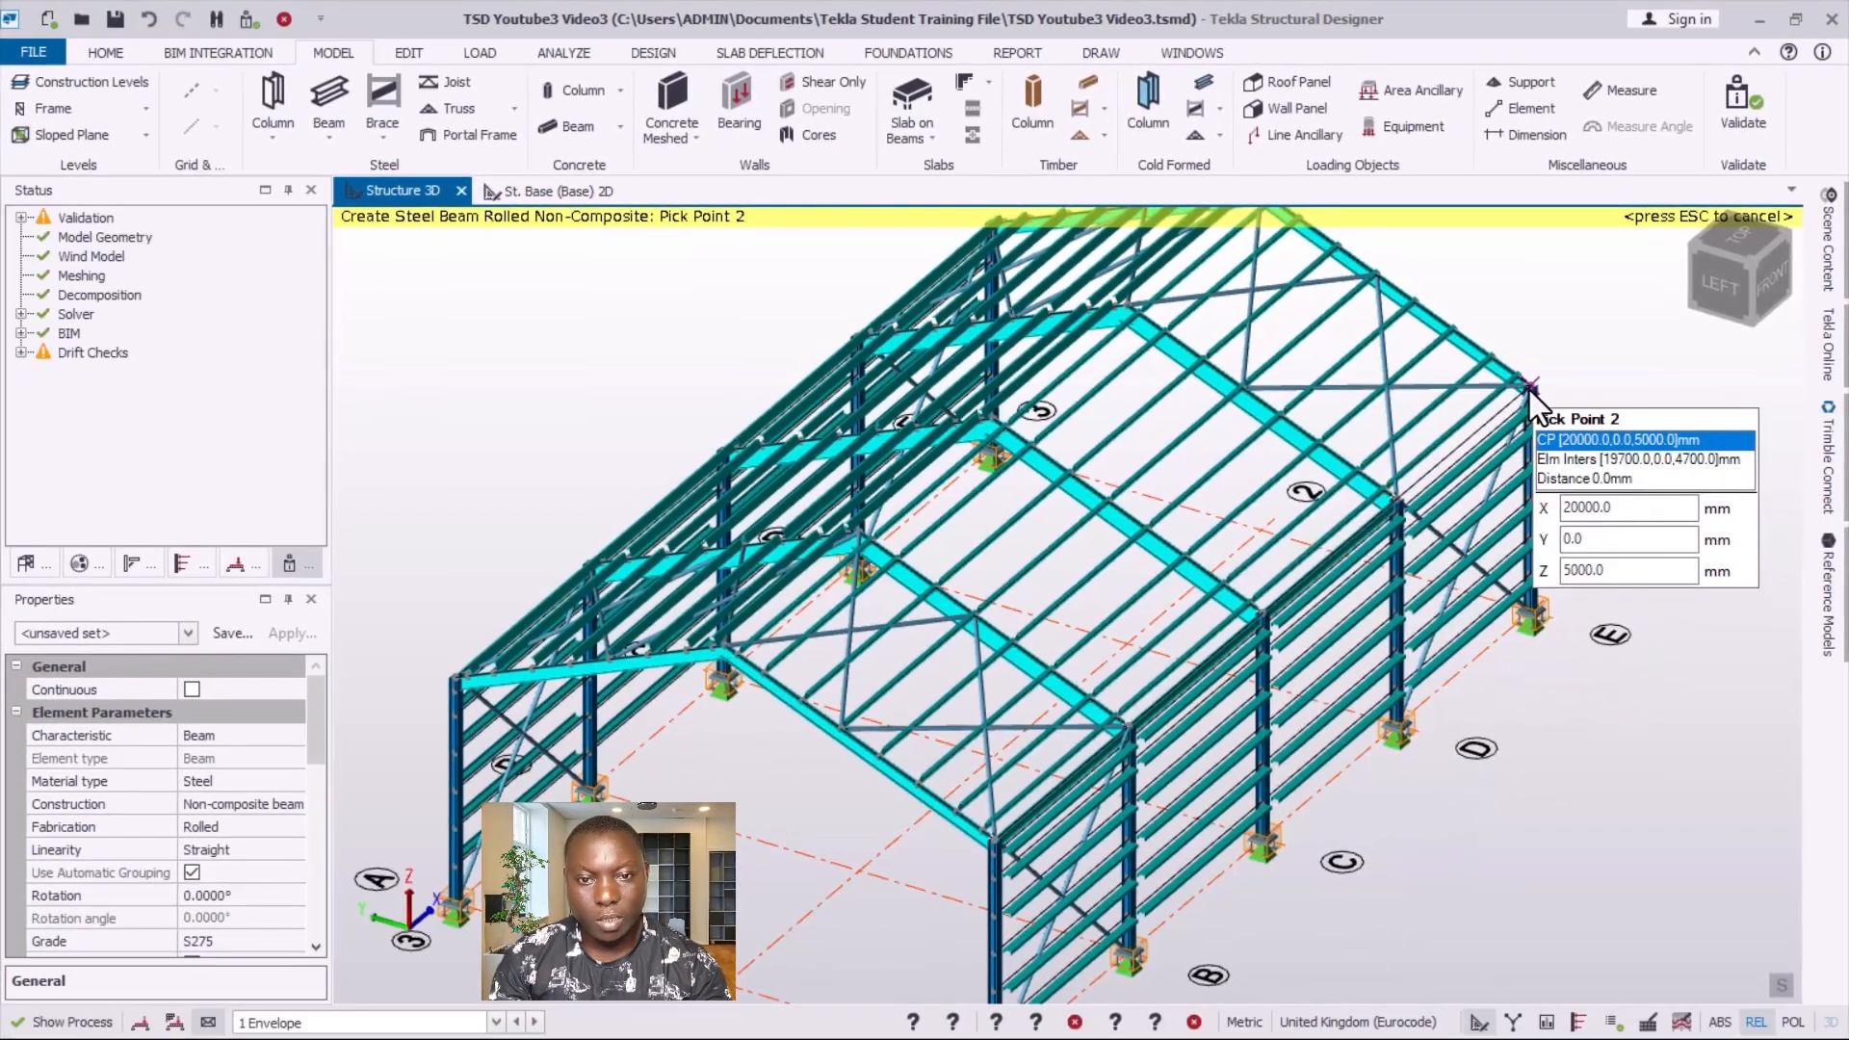
double_click(1529, 390)
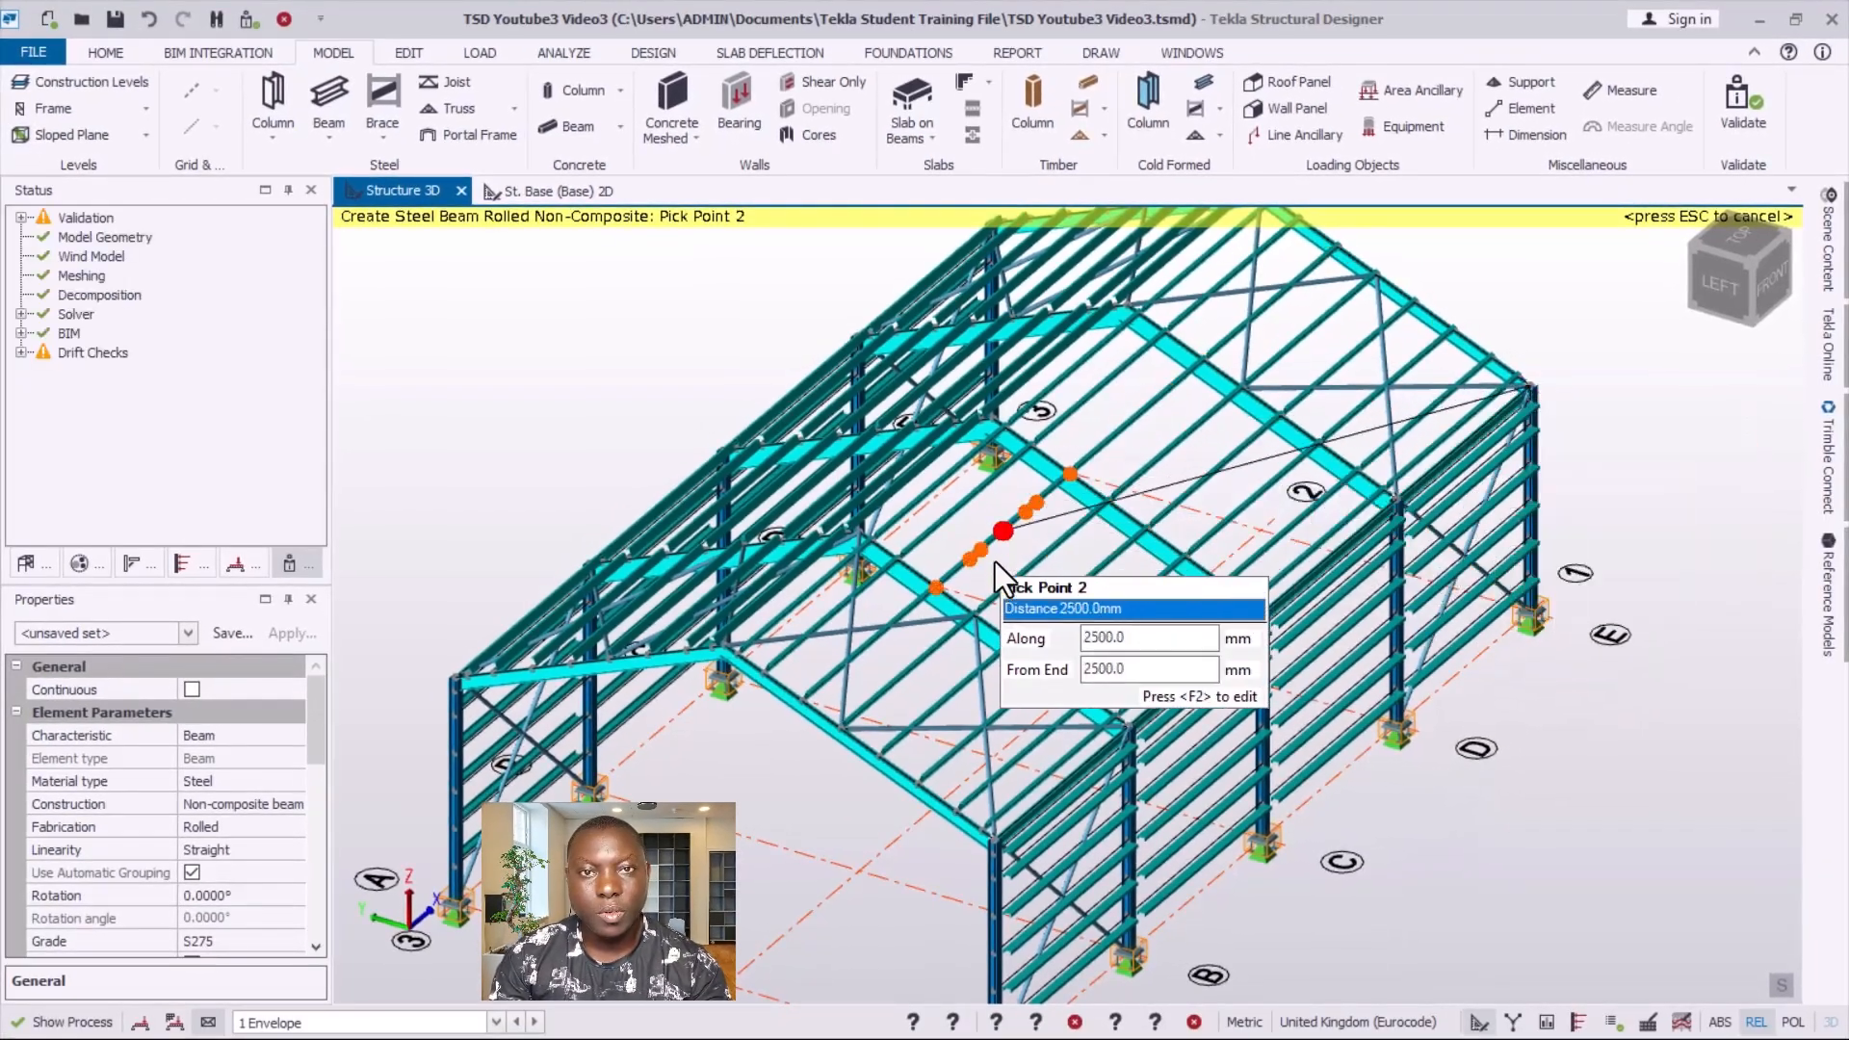
scroll(996, 562, down, 2)
right_drag(605, 690, 1123, 607)
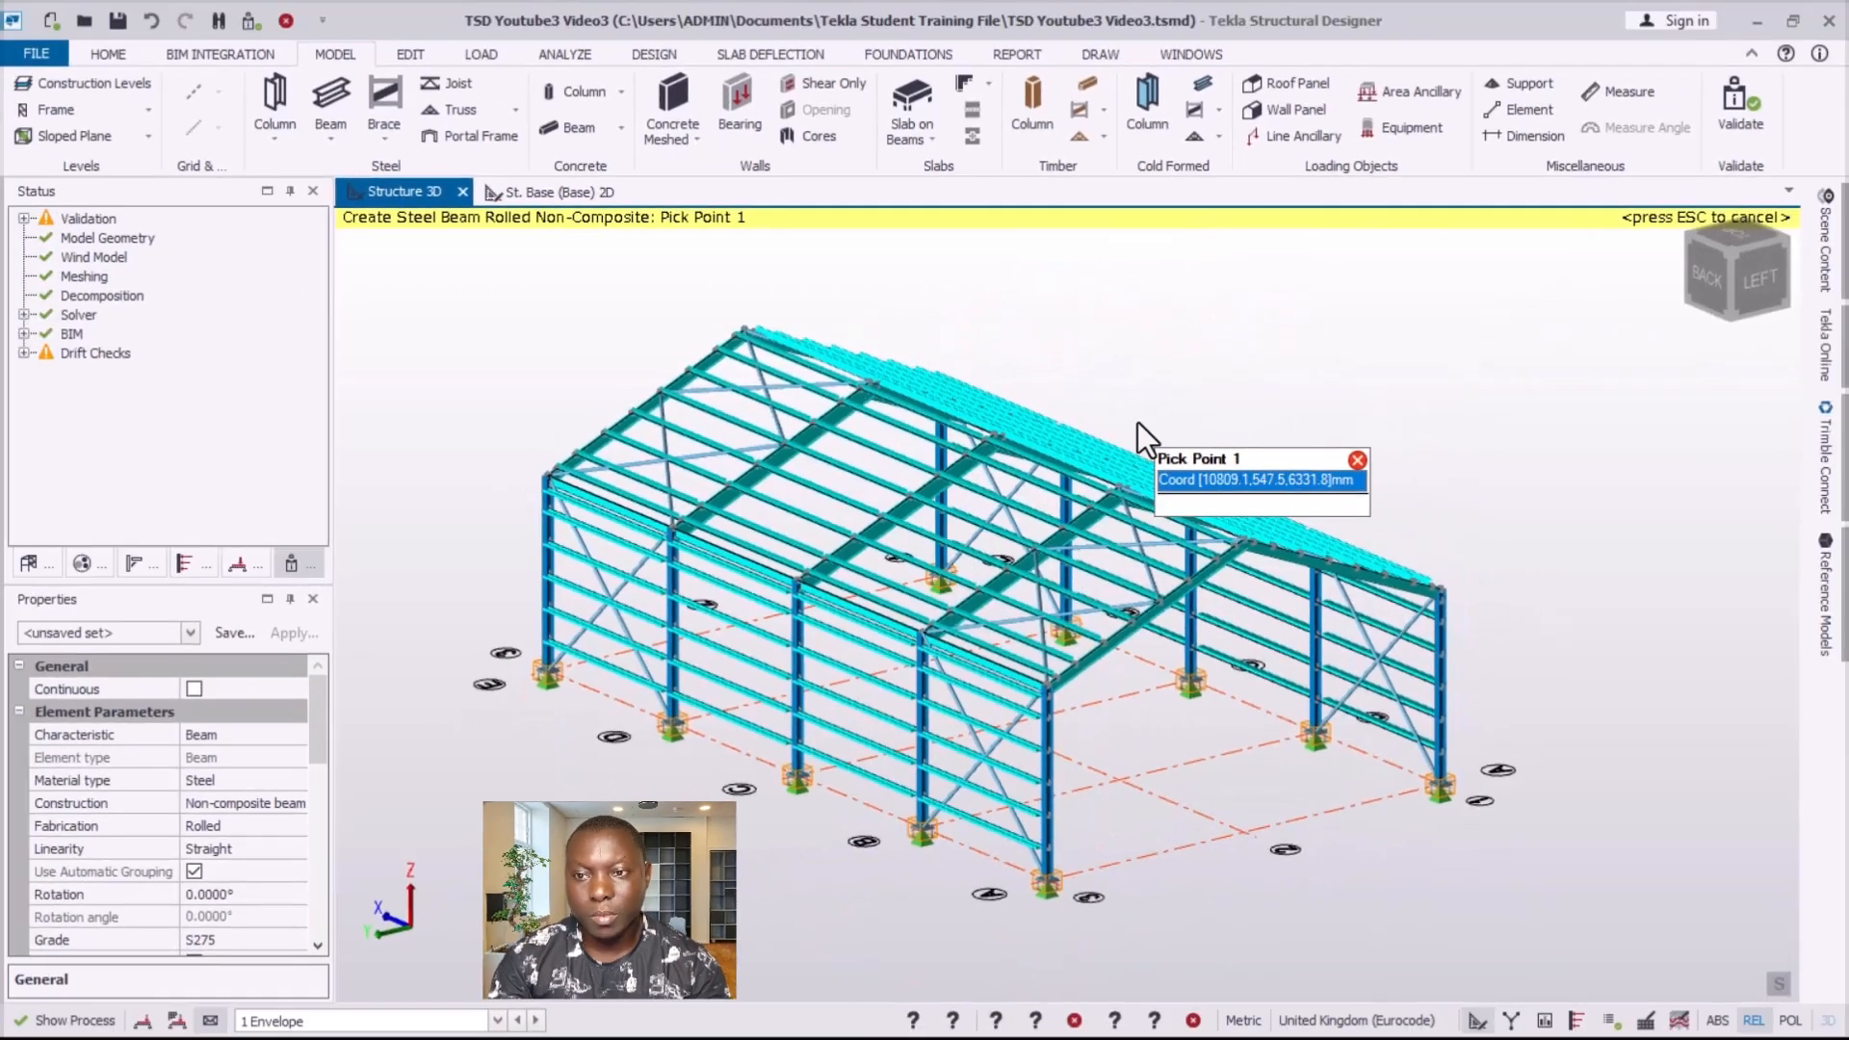
key(Escape)
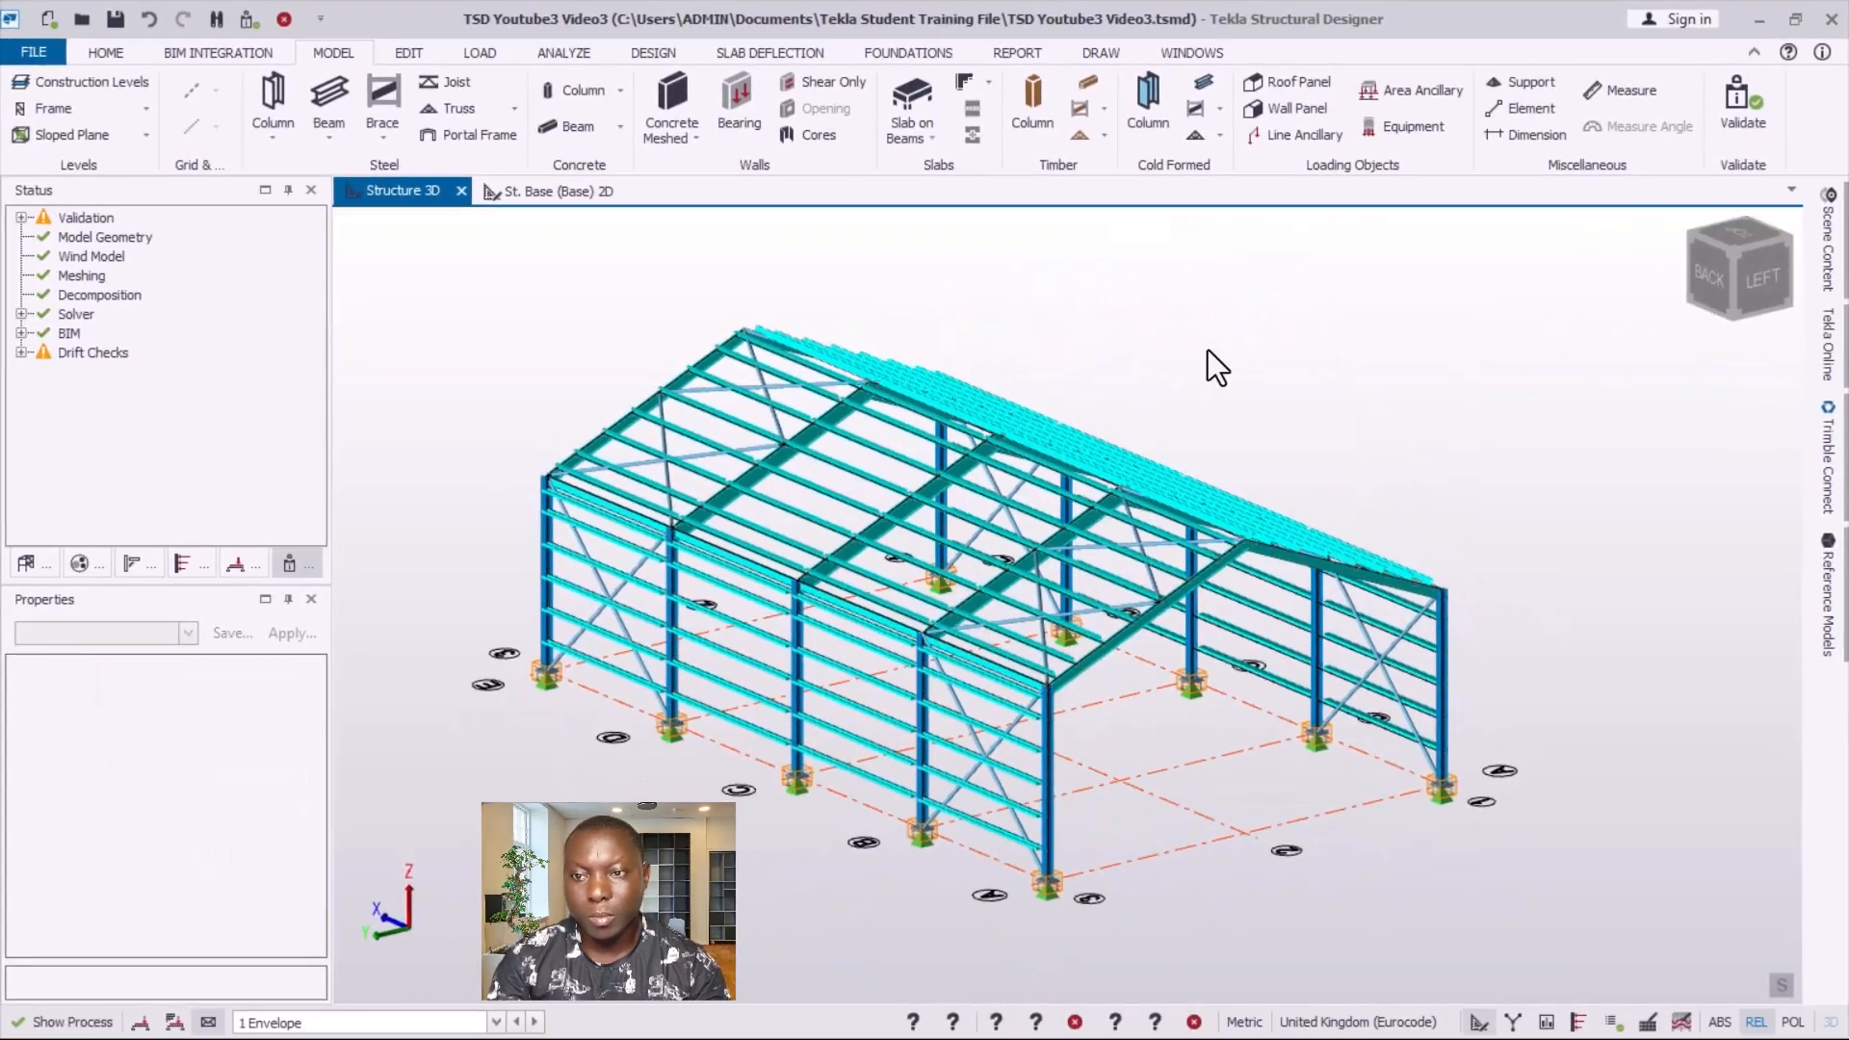
- Look over the frame with eaves beams along both sides and bring up the analysis and design commands
scroll(1238, 566, up, 3)
scroll(1315, 483, down, 2)
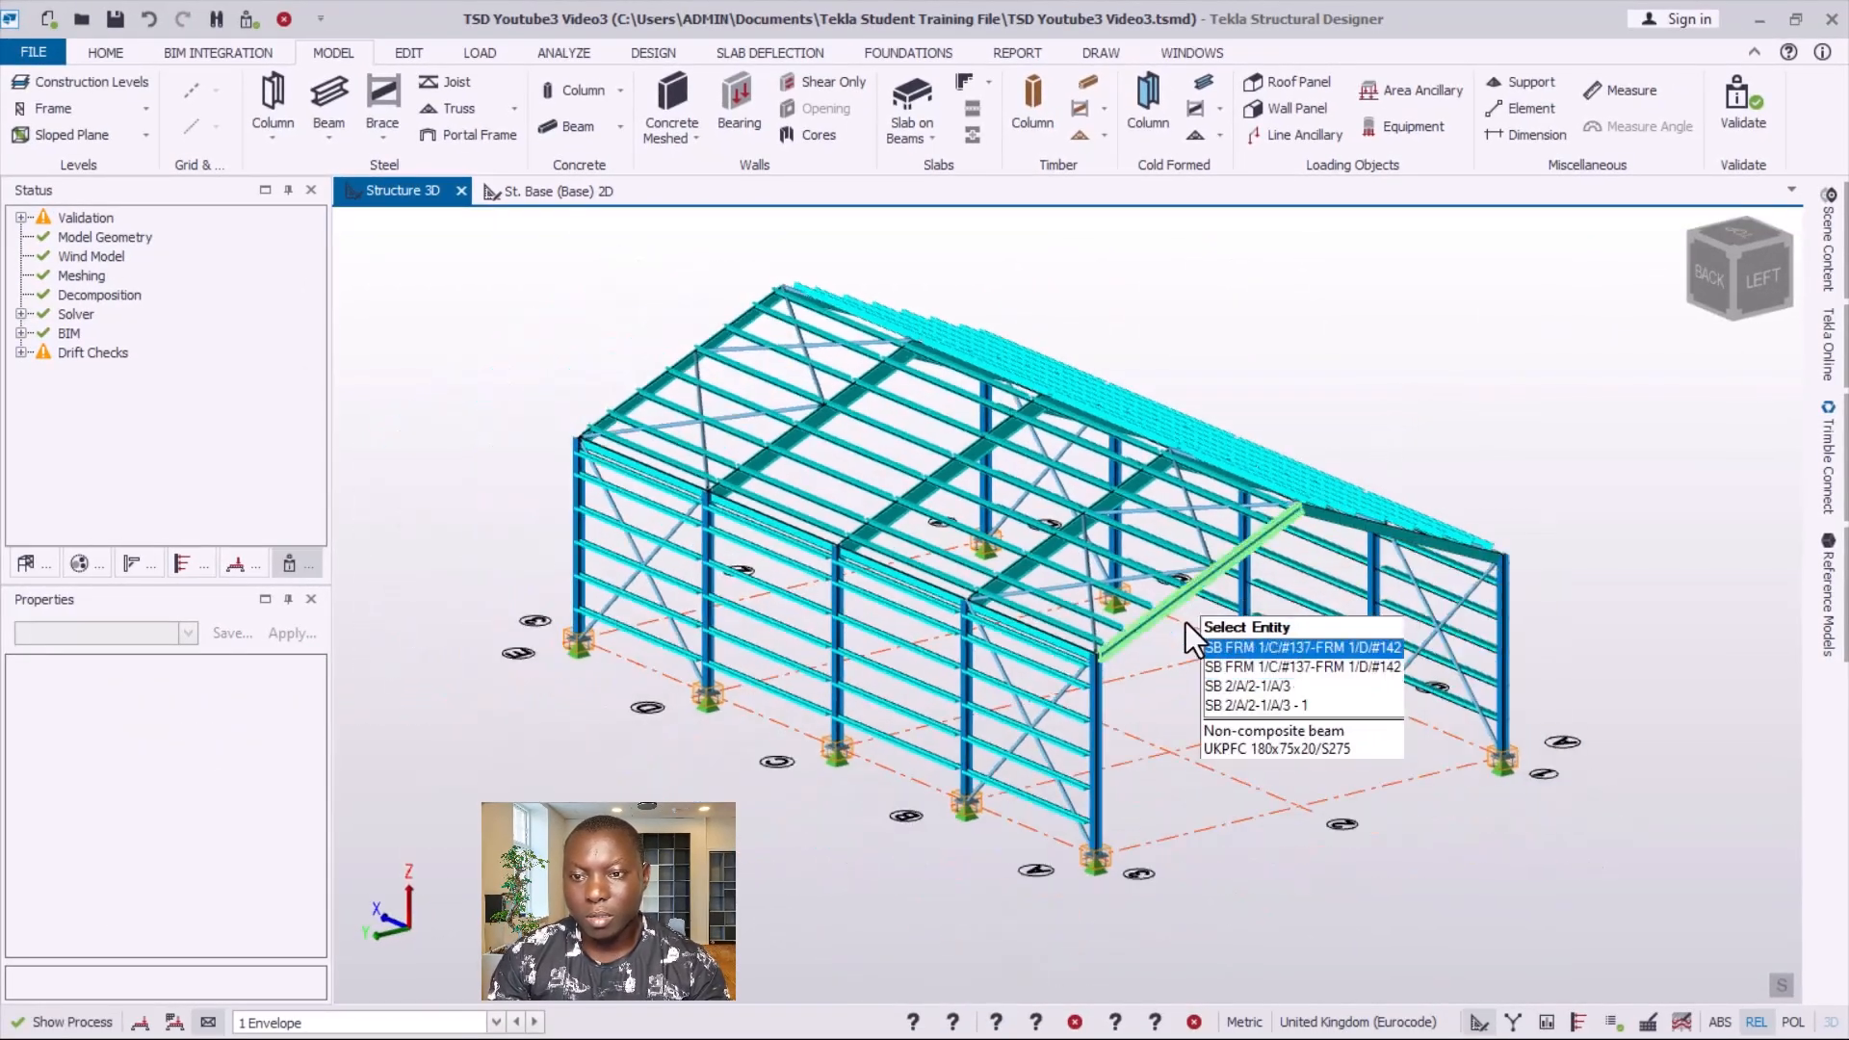
scroll(1270, 851, up, 1)
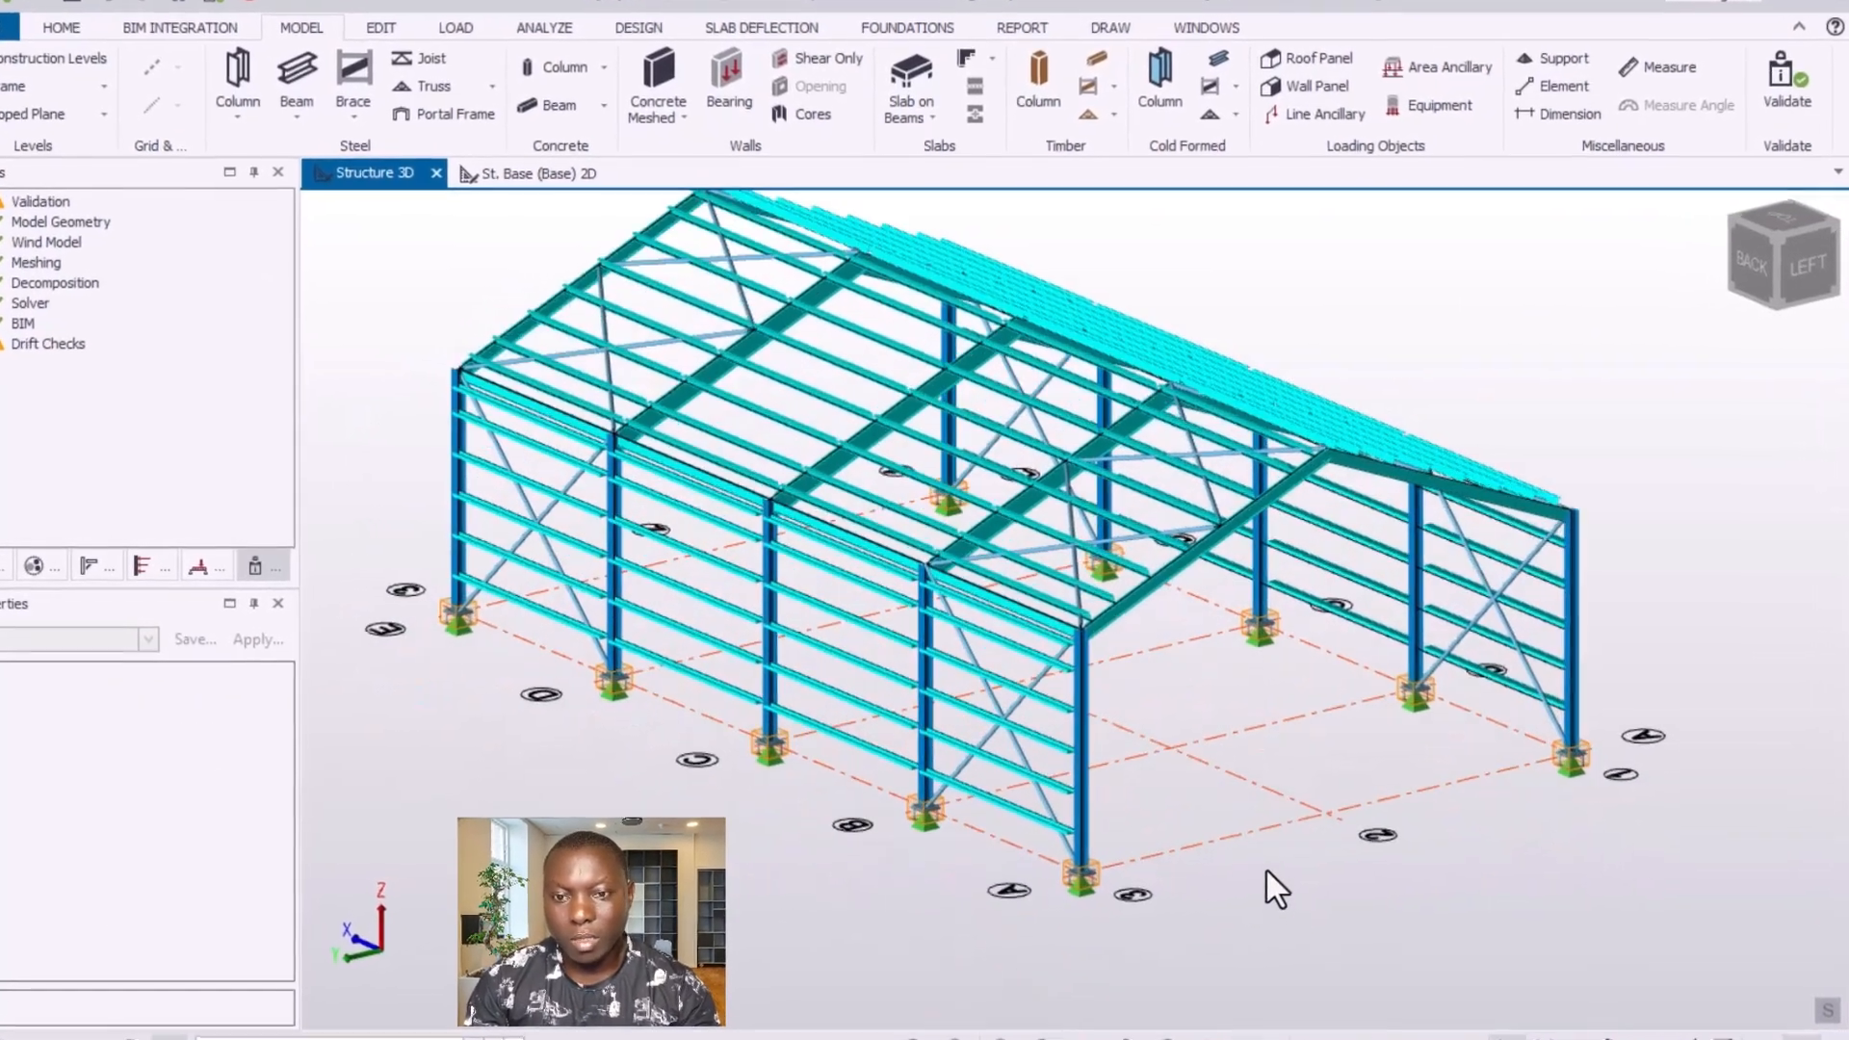
scroll(1150, 871, down, 1)
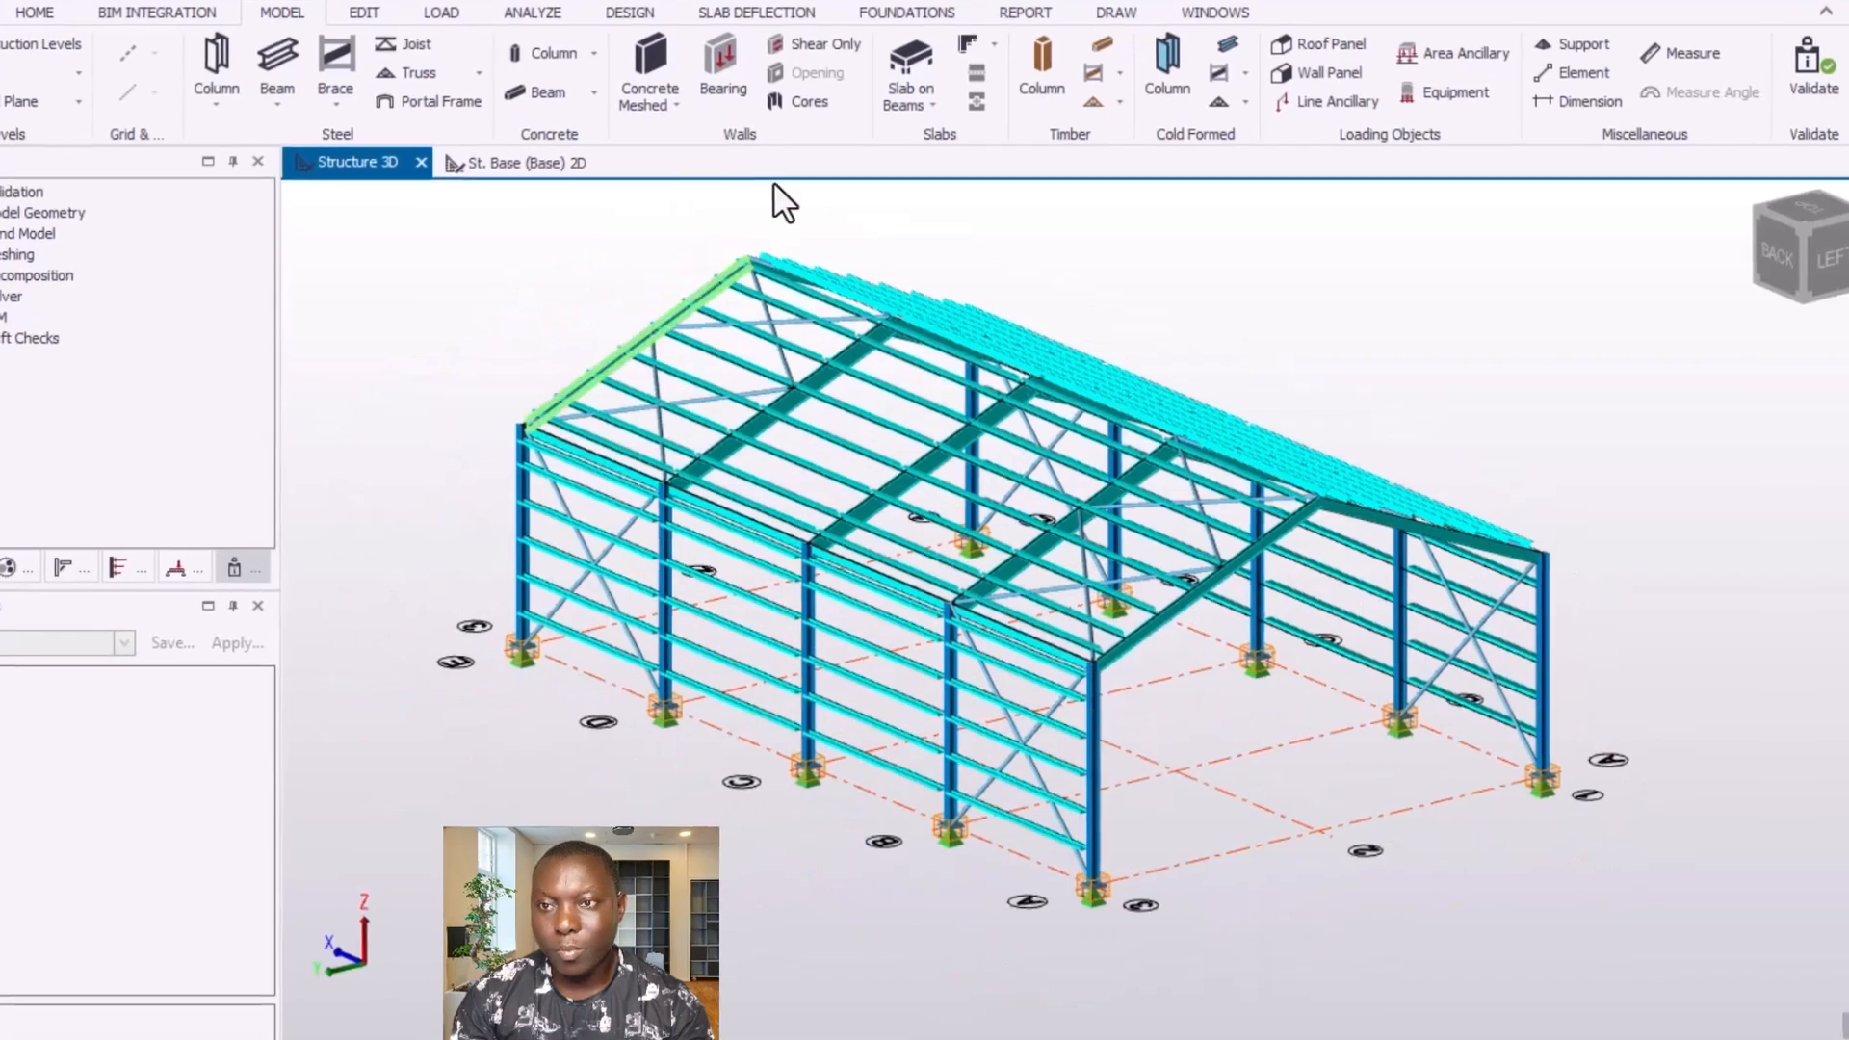
click(627, 21)
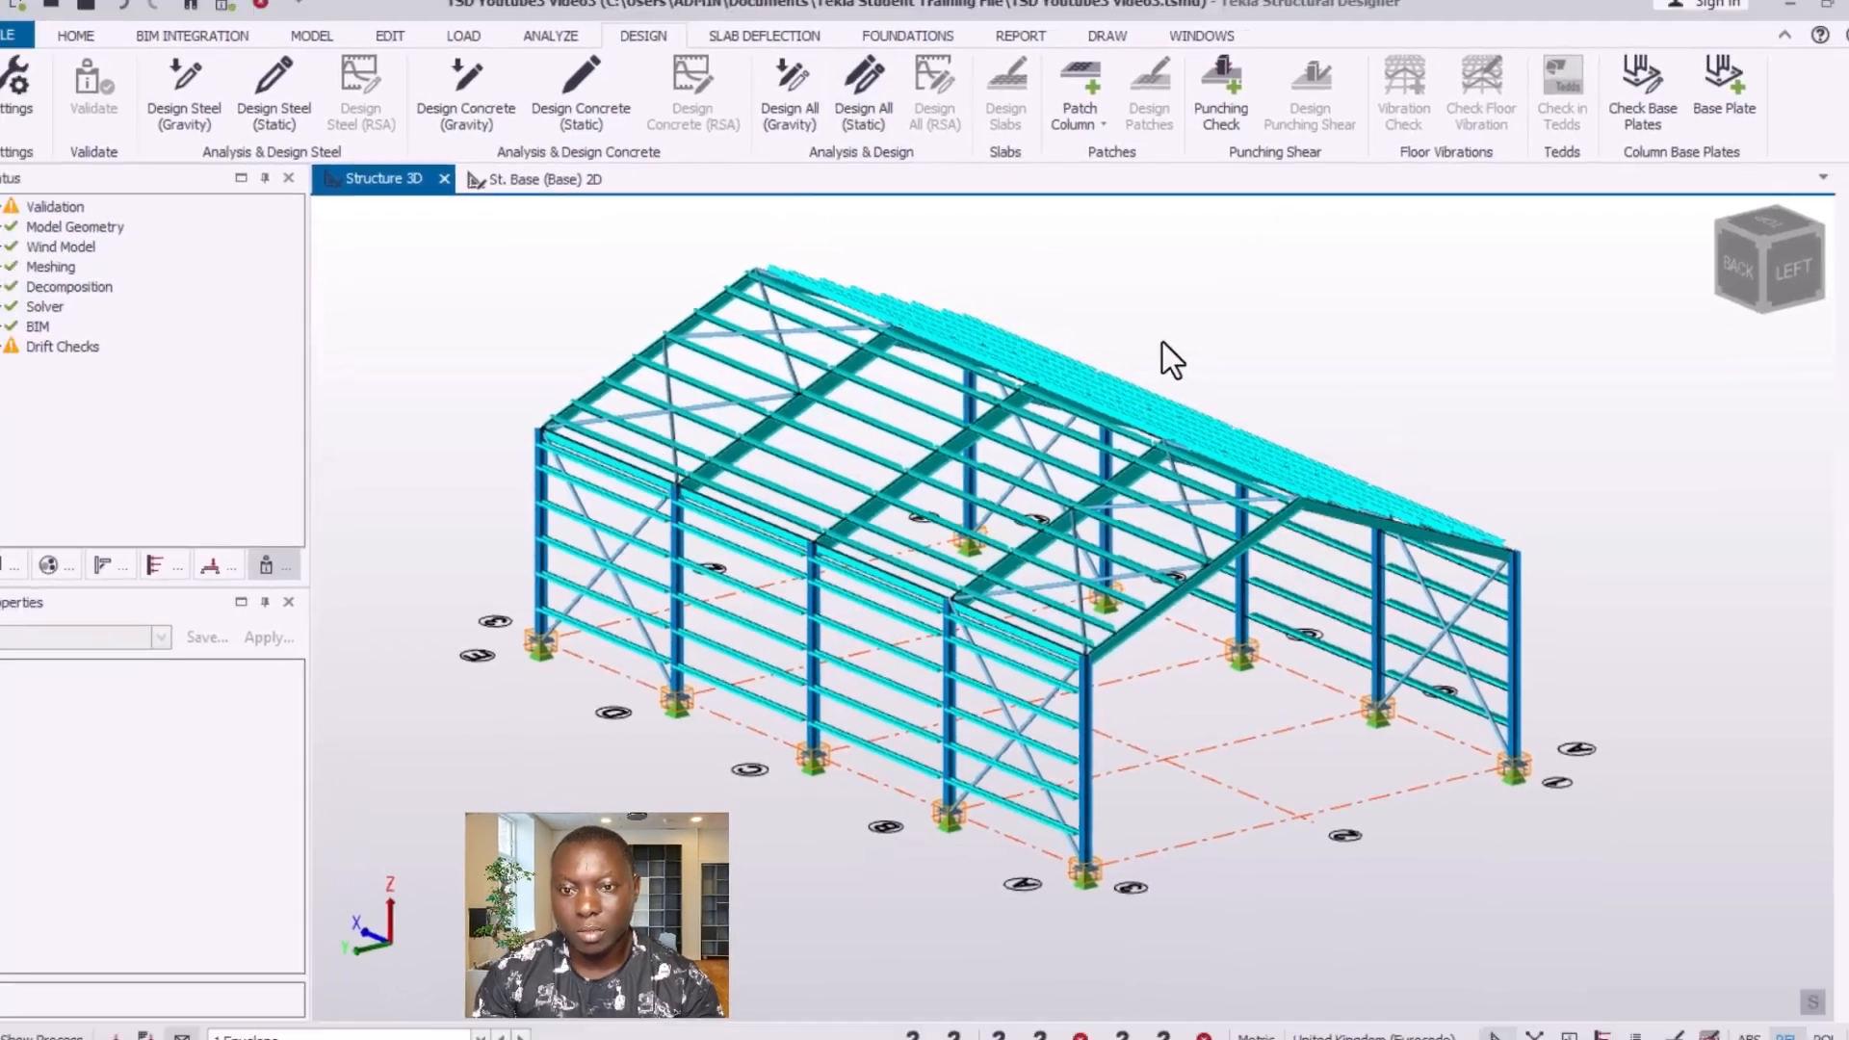
scroll(1167, 343, up, 3)
scroll(1067, 279, down, 1)
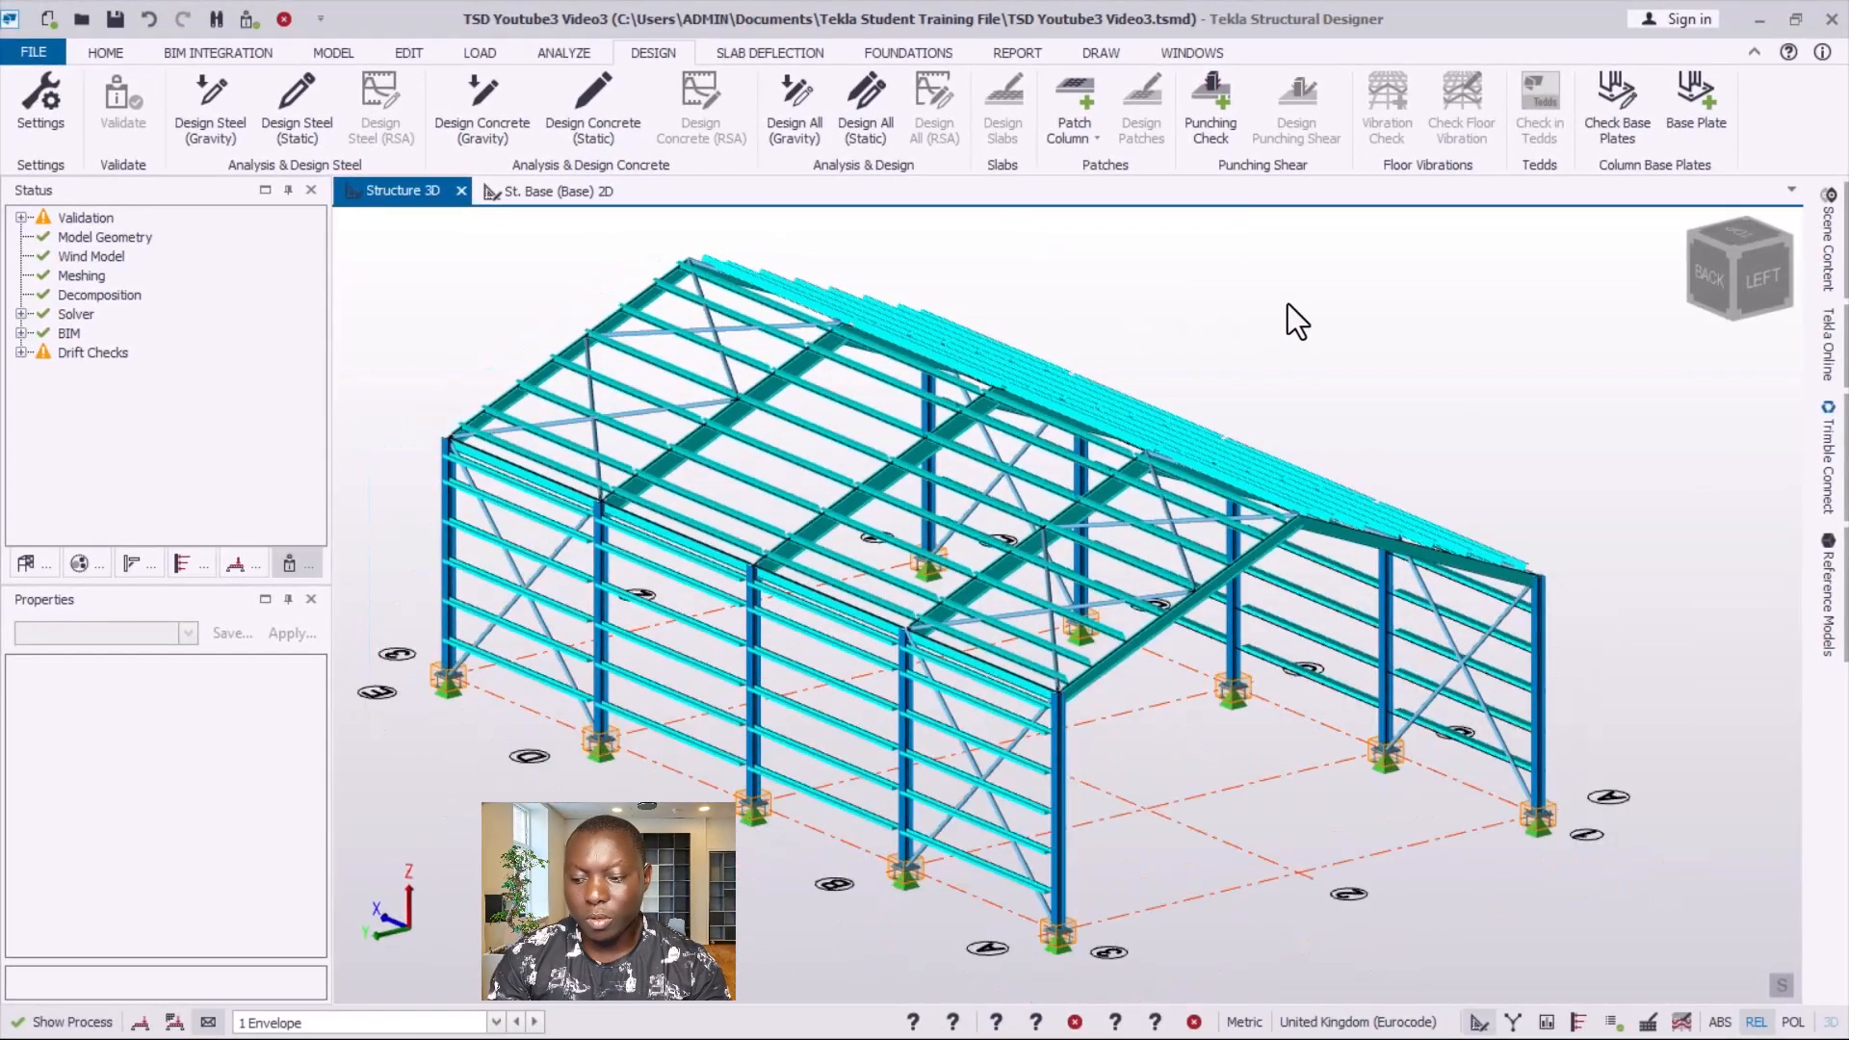
scroll(1291, 303, down, 1)
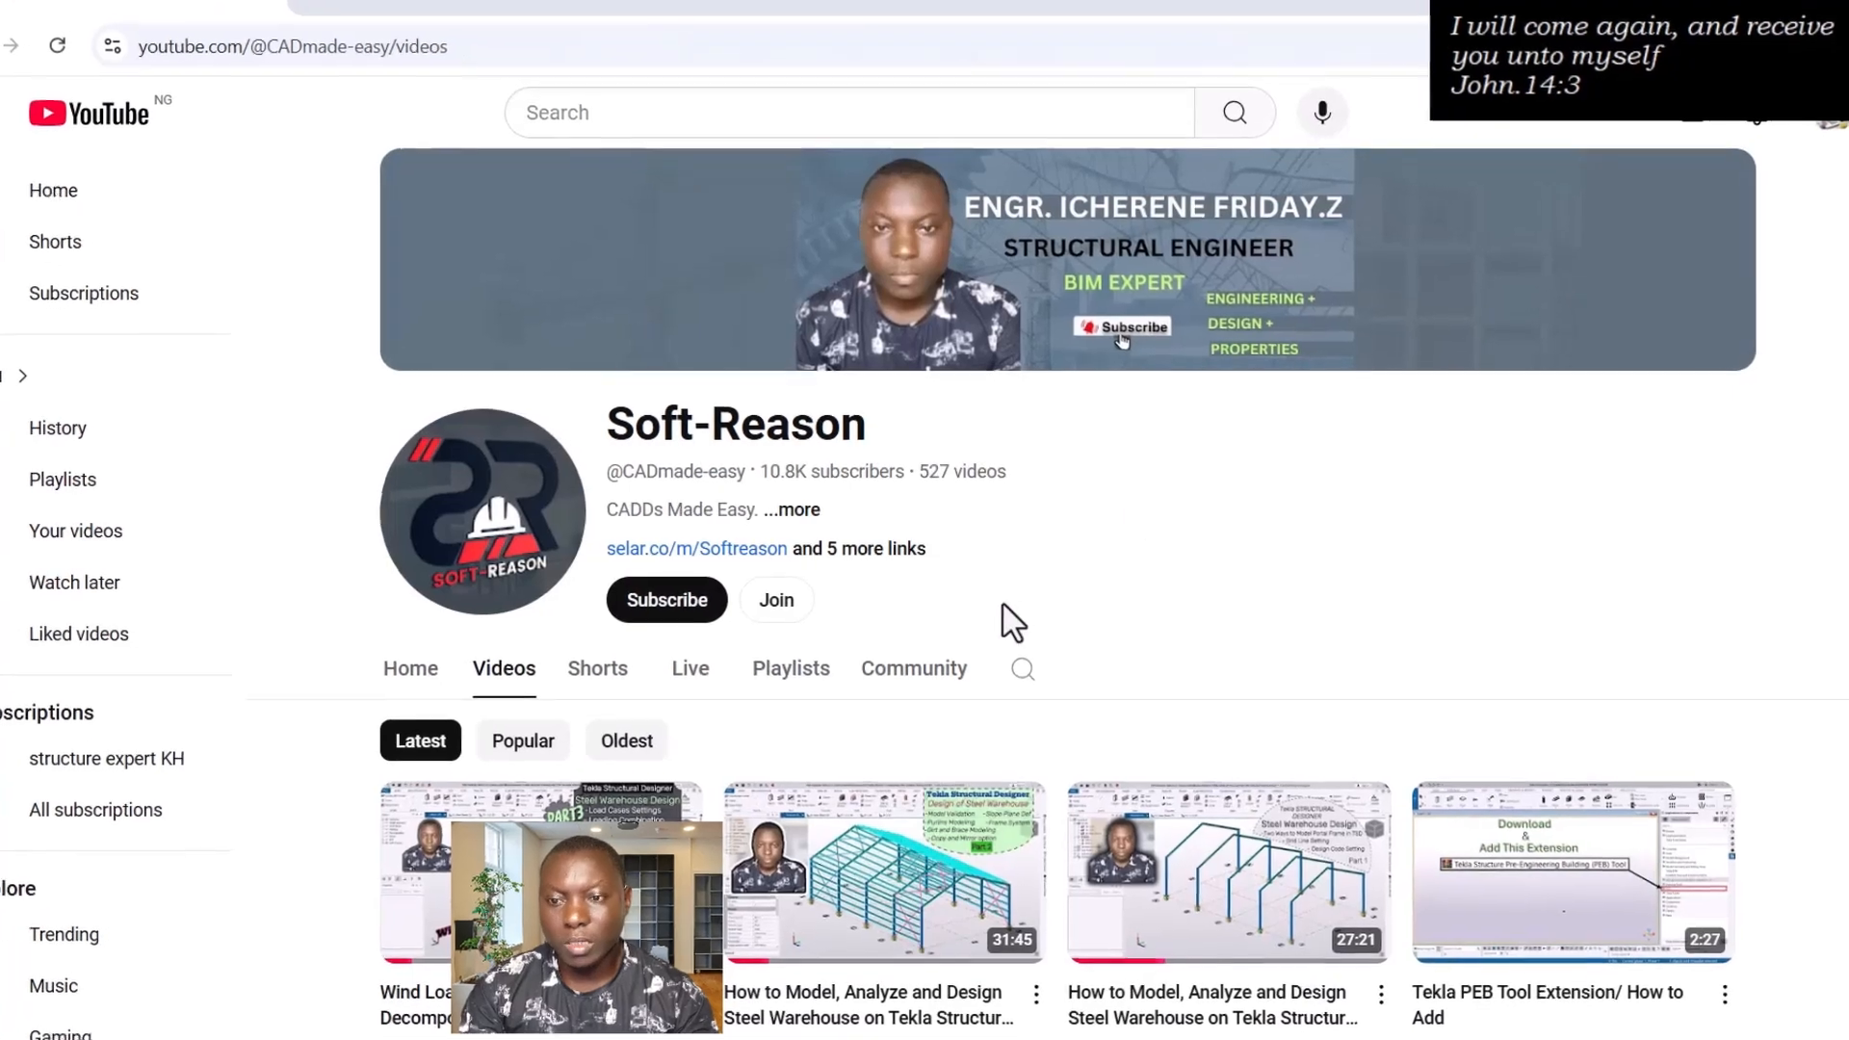
- Look through the latest videos on the Soft-Reason YouTube channel page in the browser
scroll(1045, 574, down, 2)
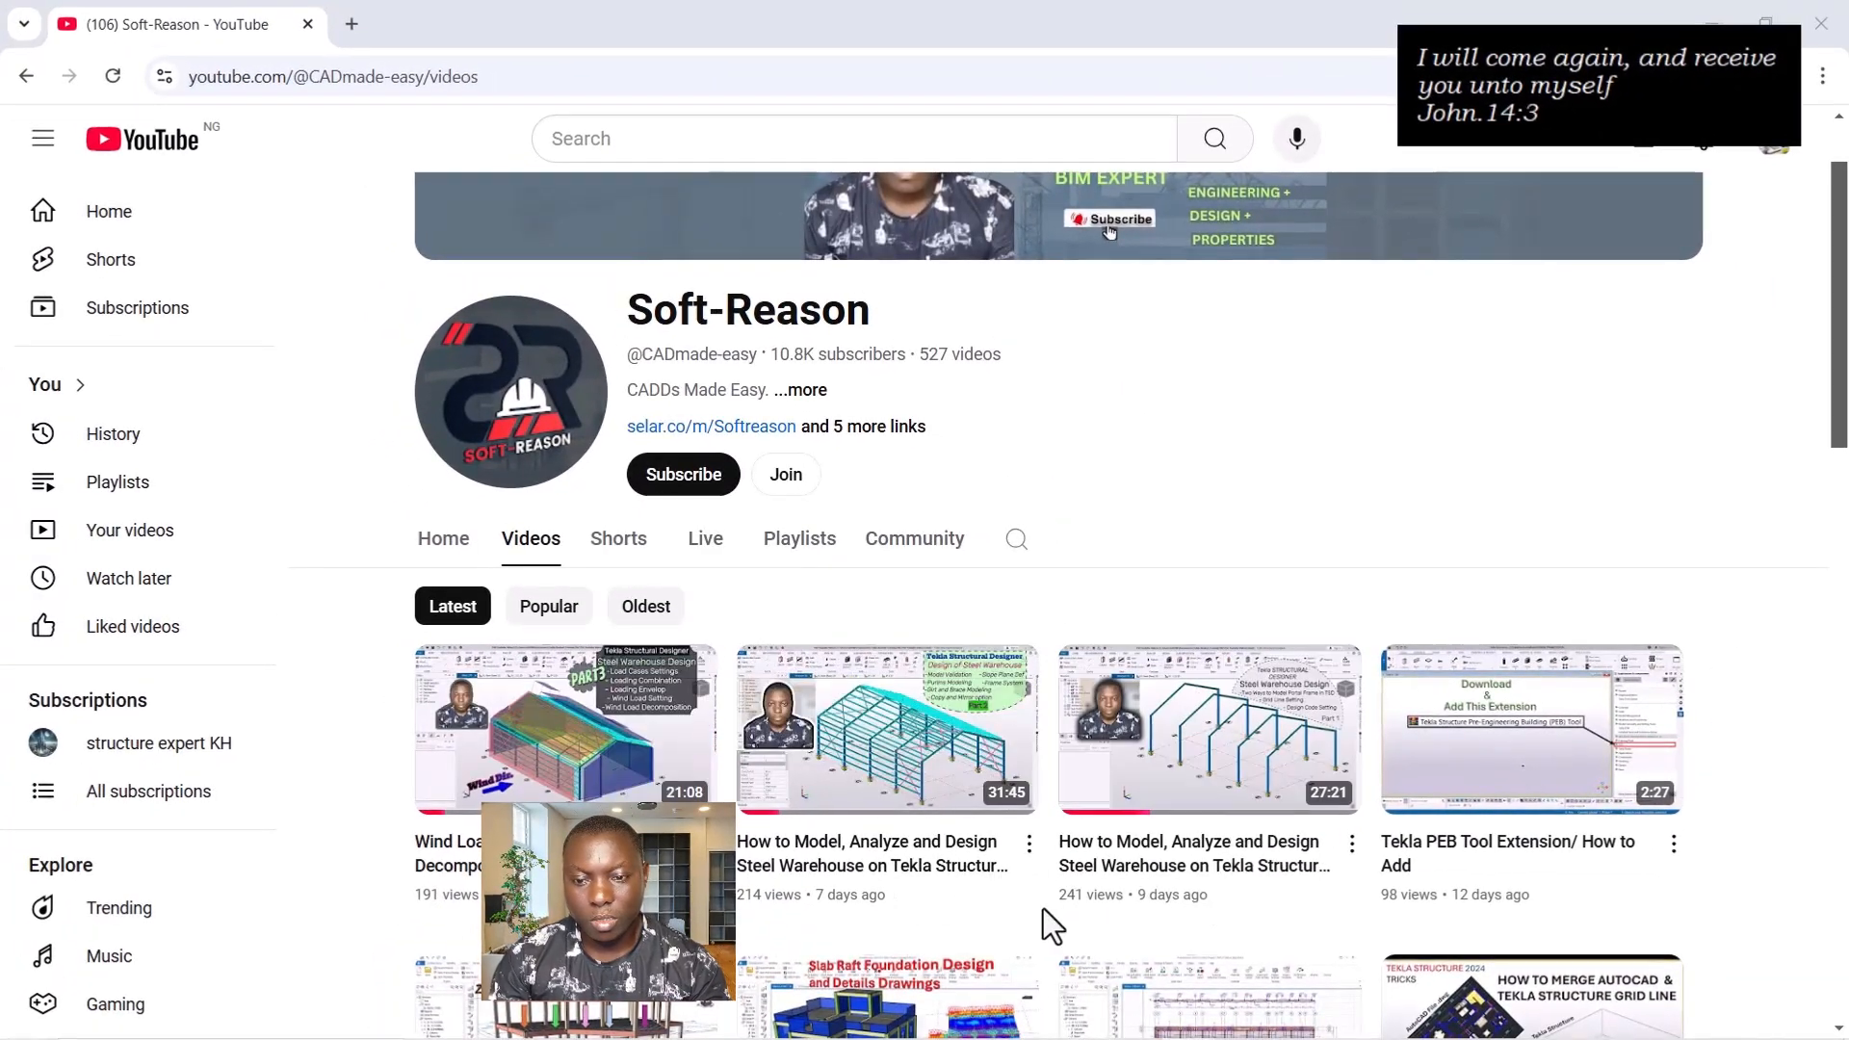
scroll(963, 871, down, 3)
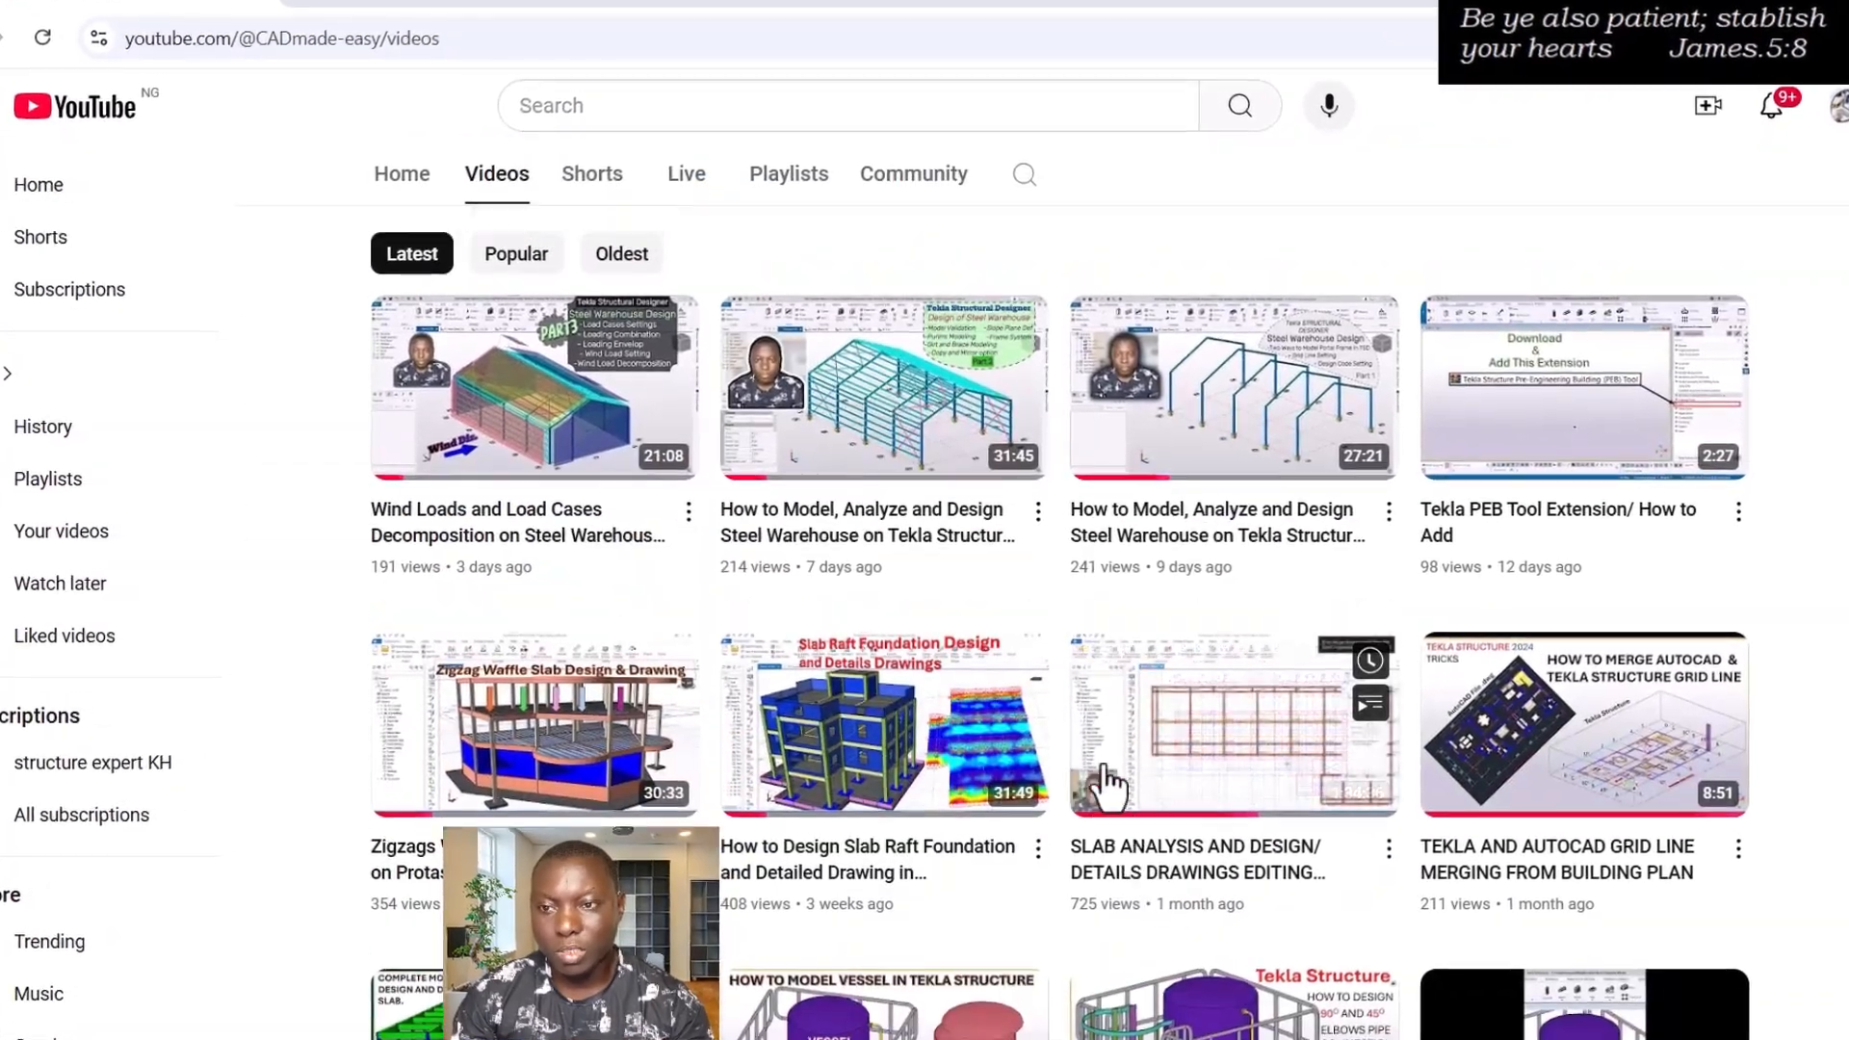
scroll(1108, 785, up, 3)
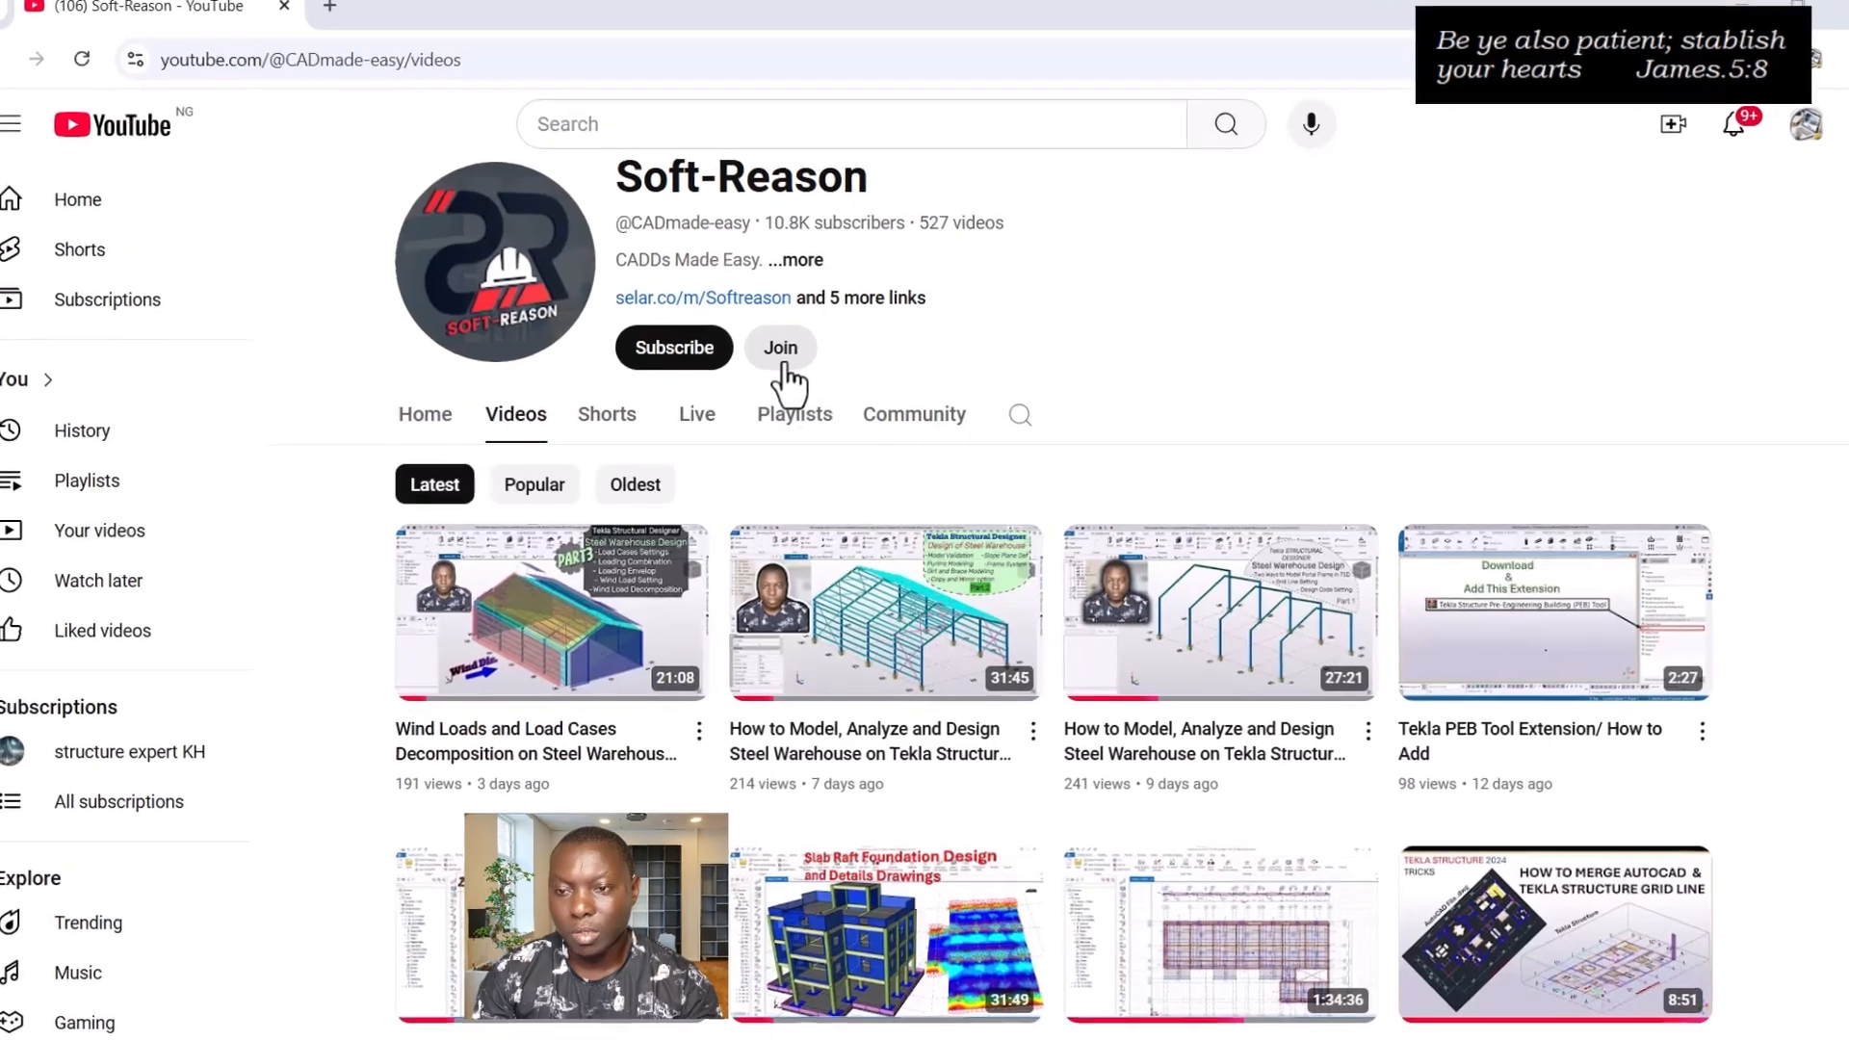
scroll(1028, 447, up, 1)
scroll(1048, 458, up, 2)
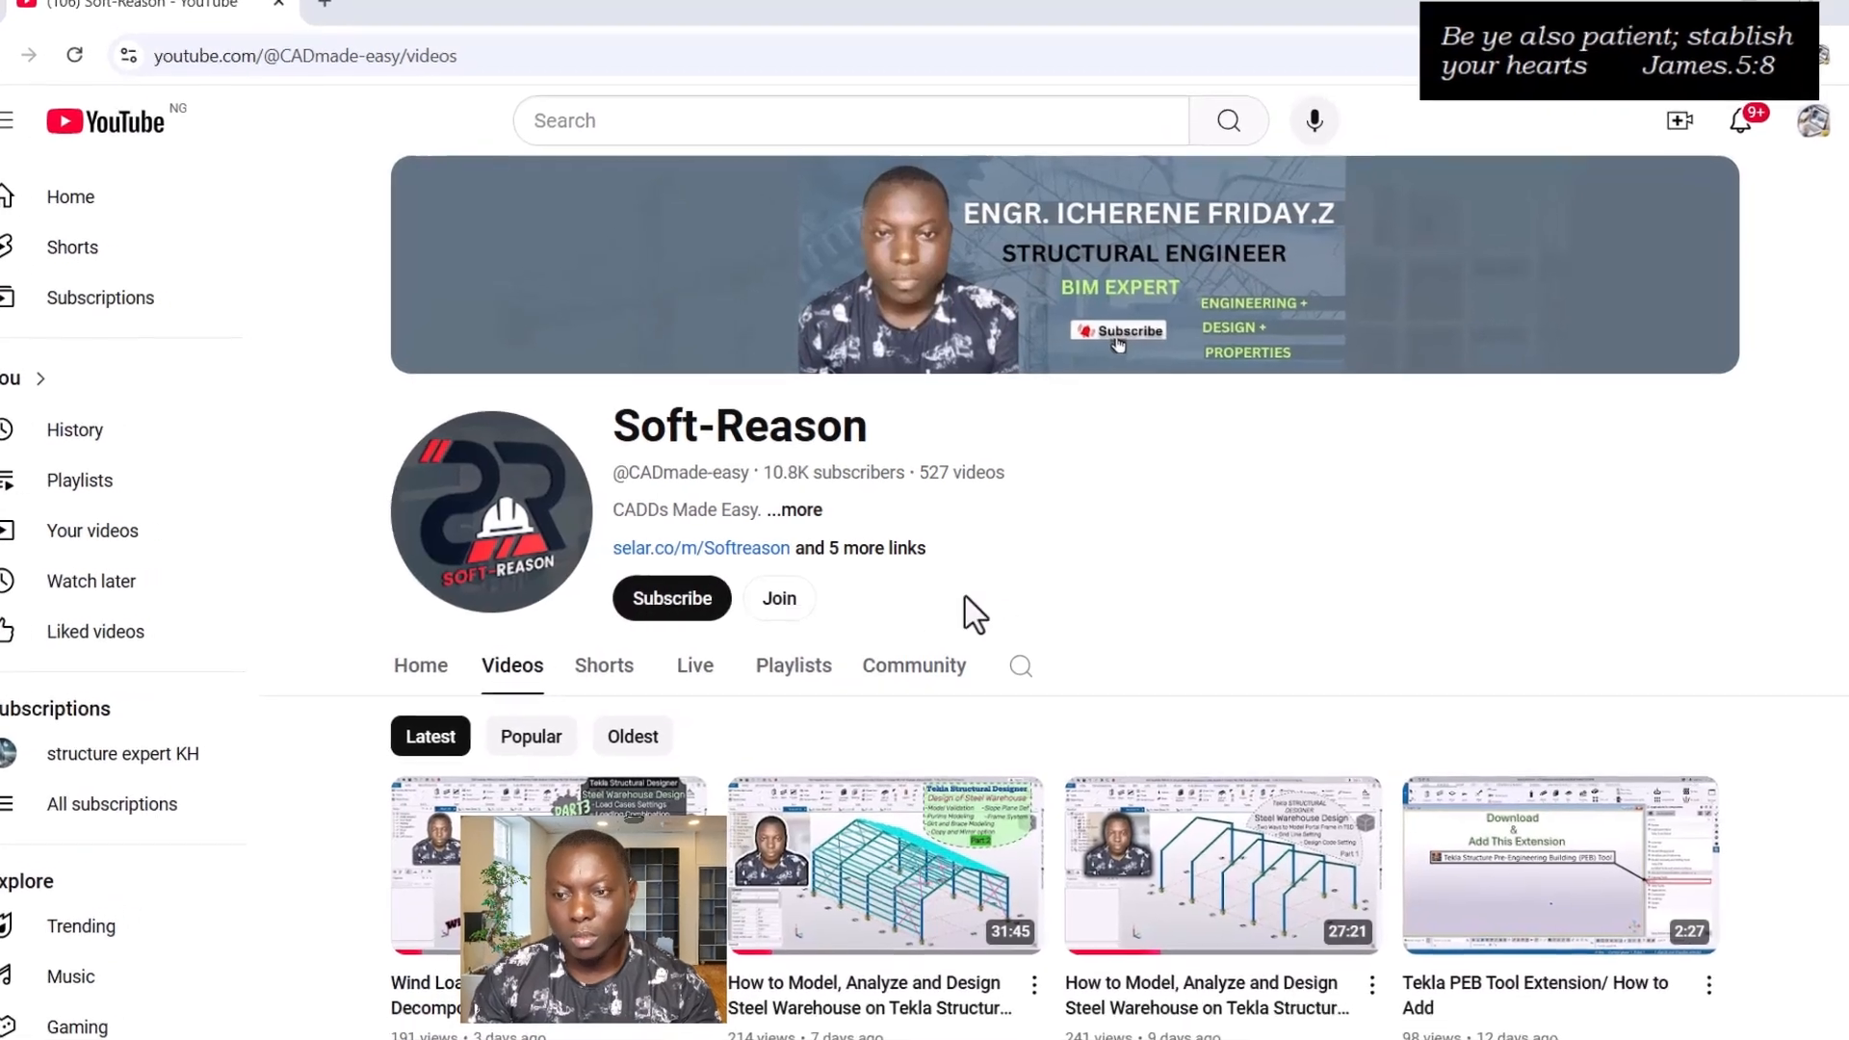
scroll(1088, 607, down, 1)
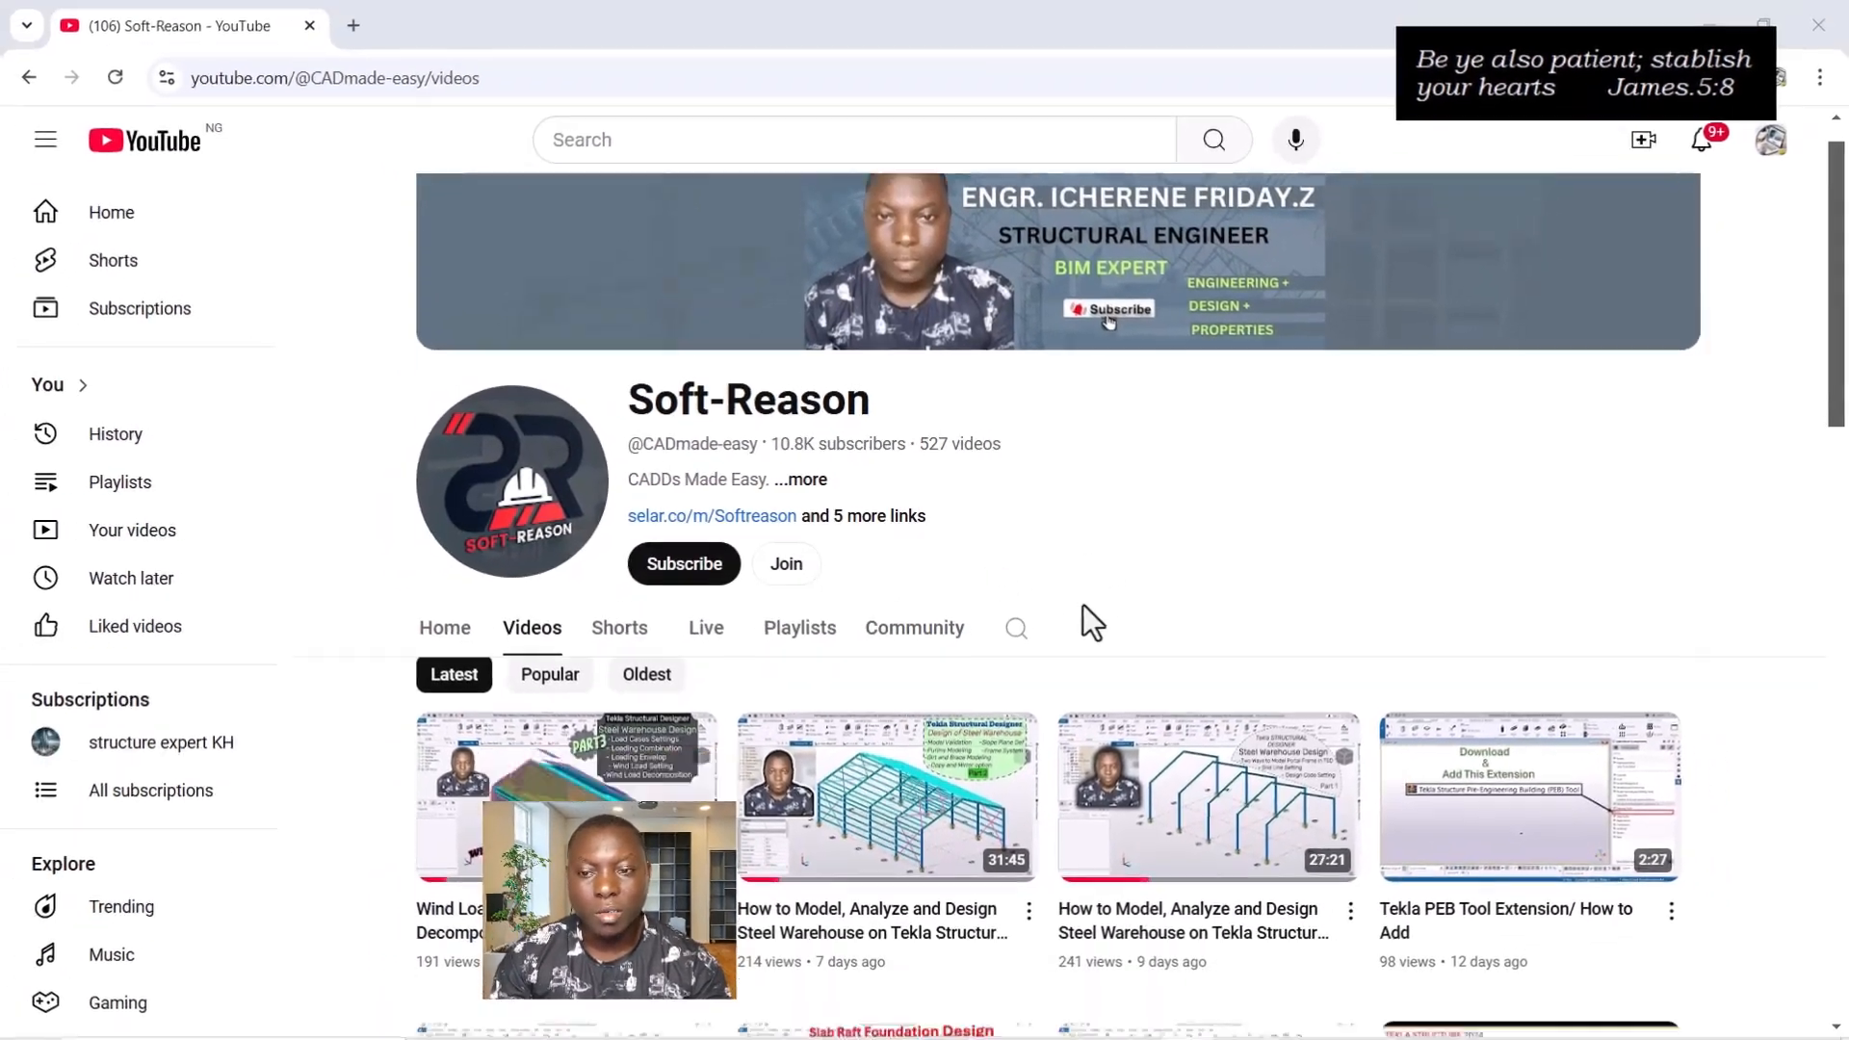
scroll(1137, 539, down, 2)
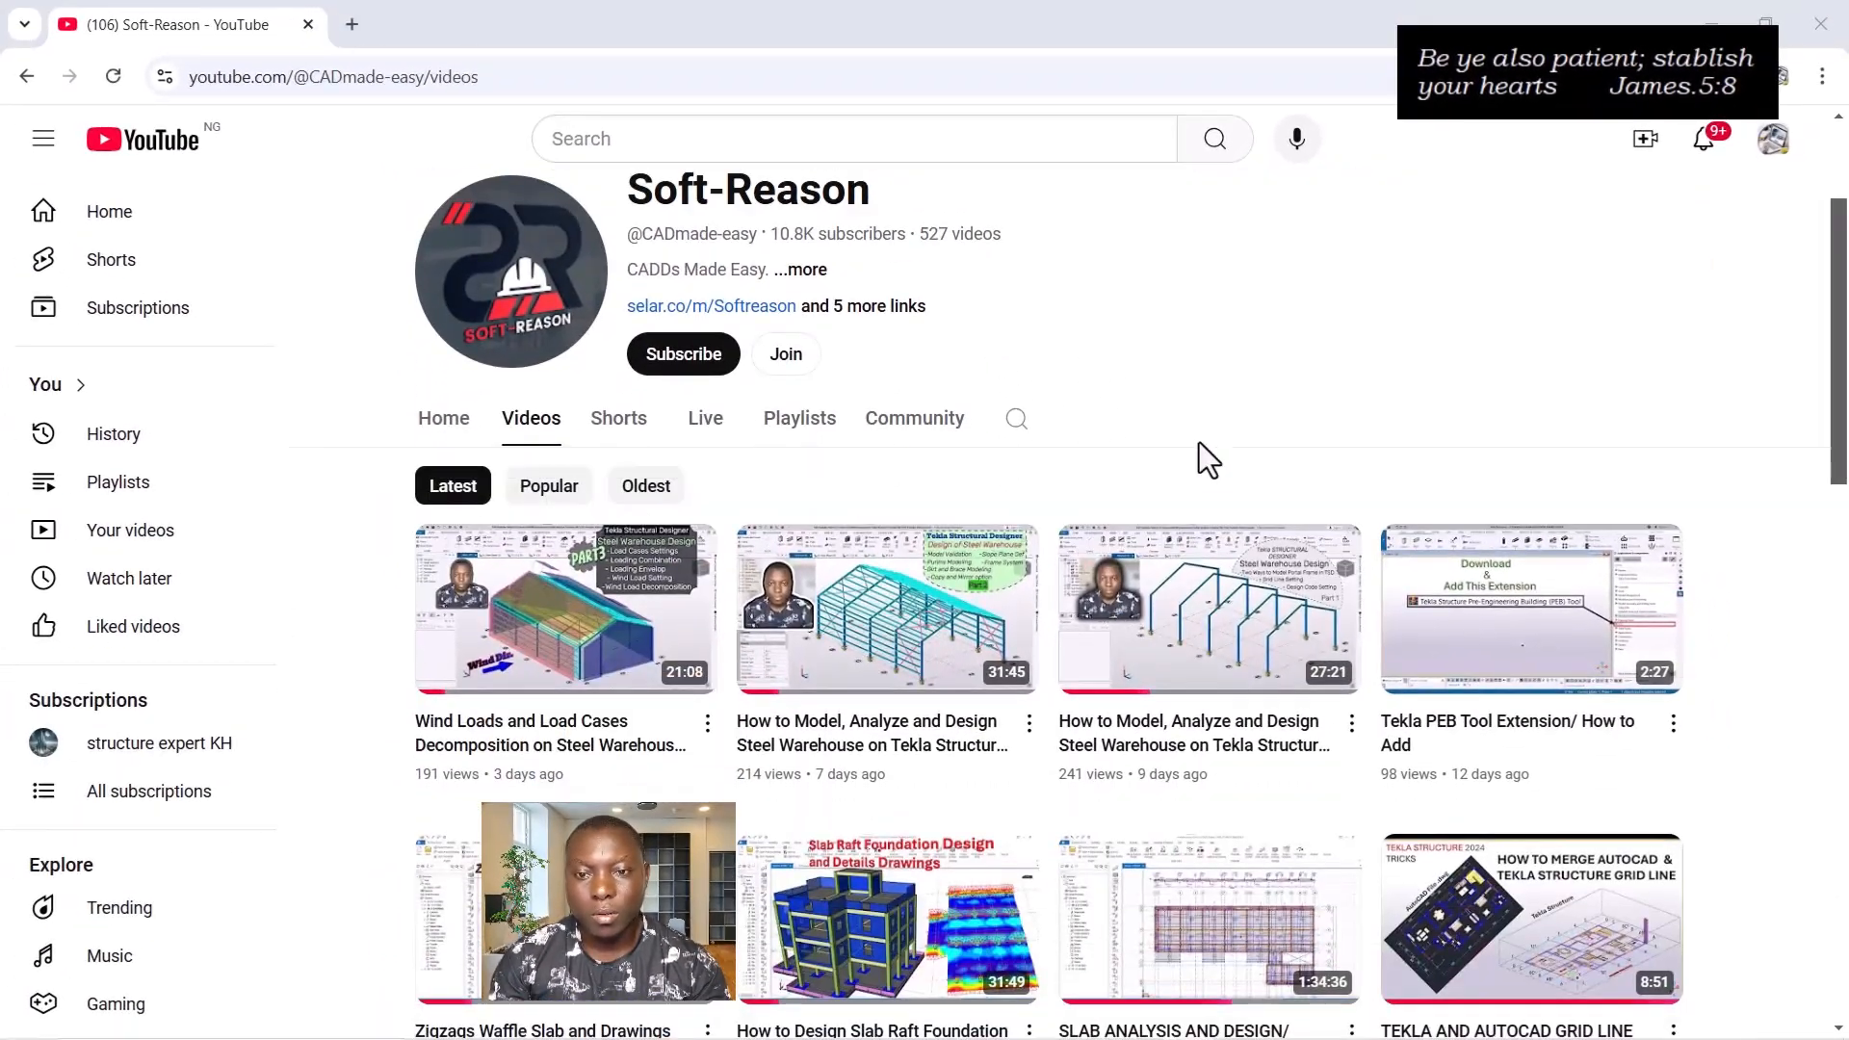
scroll(1199, 457, up, 3)
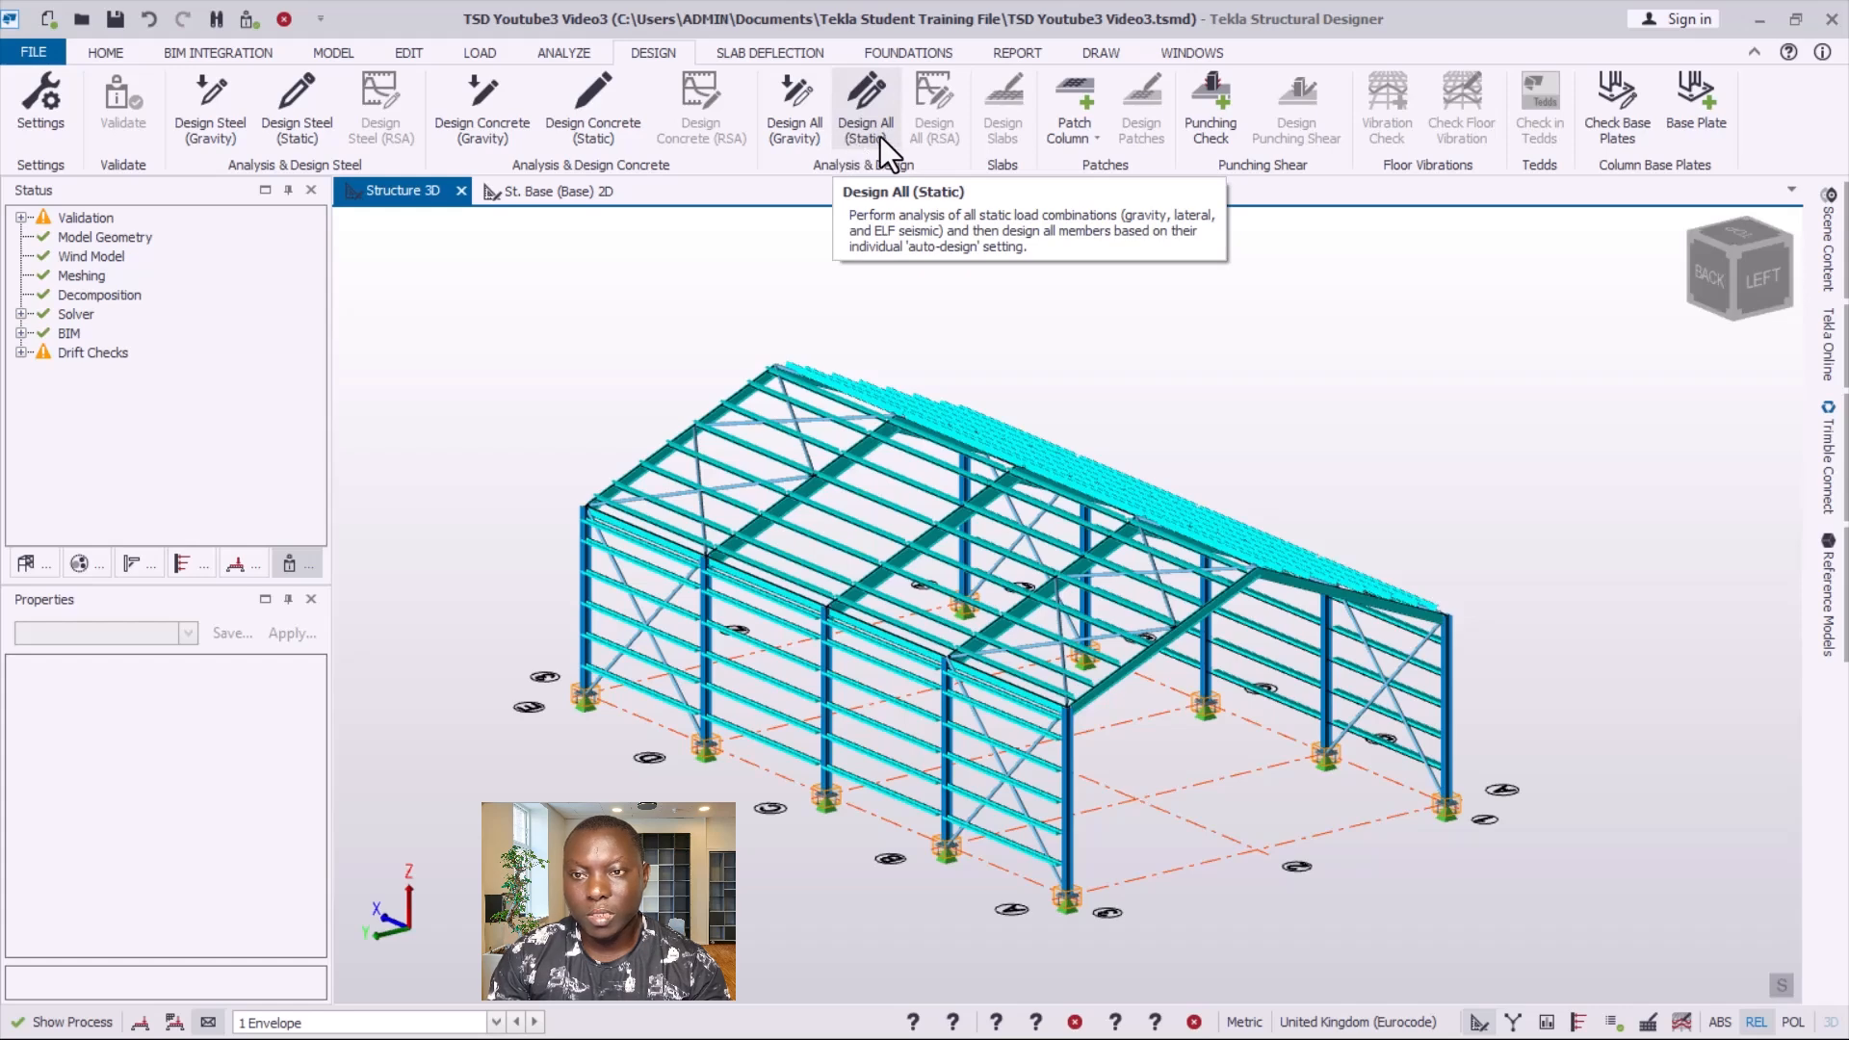
- Run Design All (Static) on the whole model and look over the design status of the frame in 3D
click(880, 137)
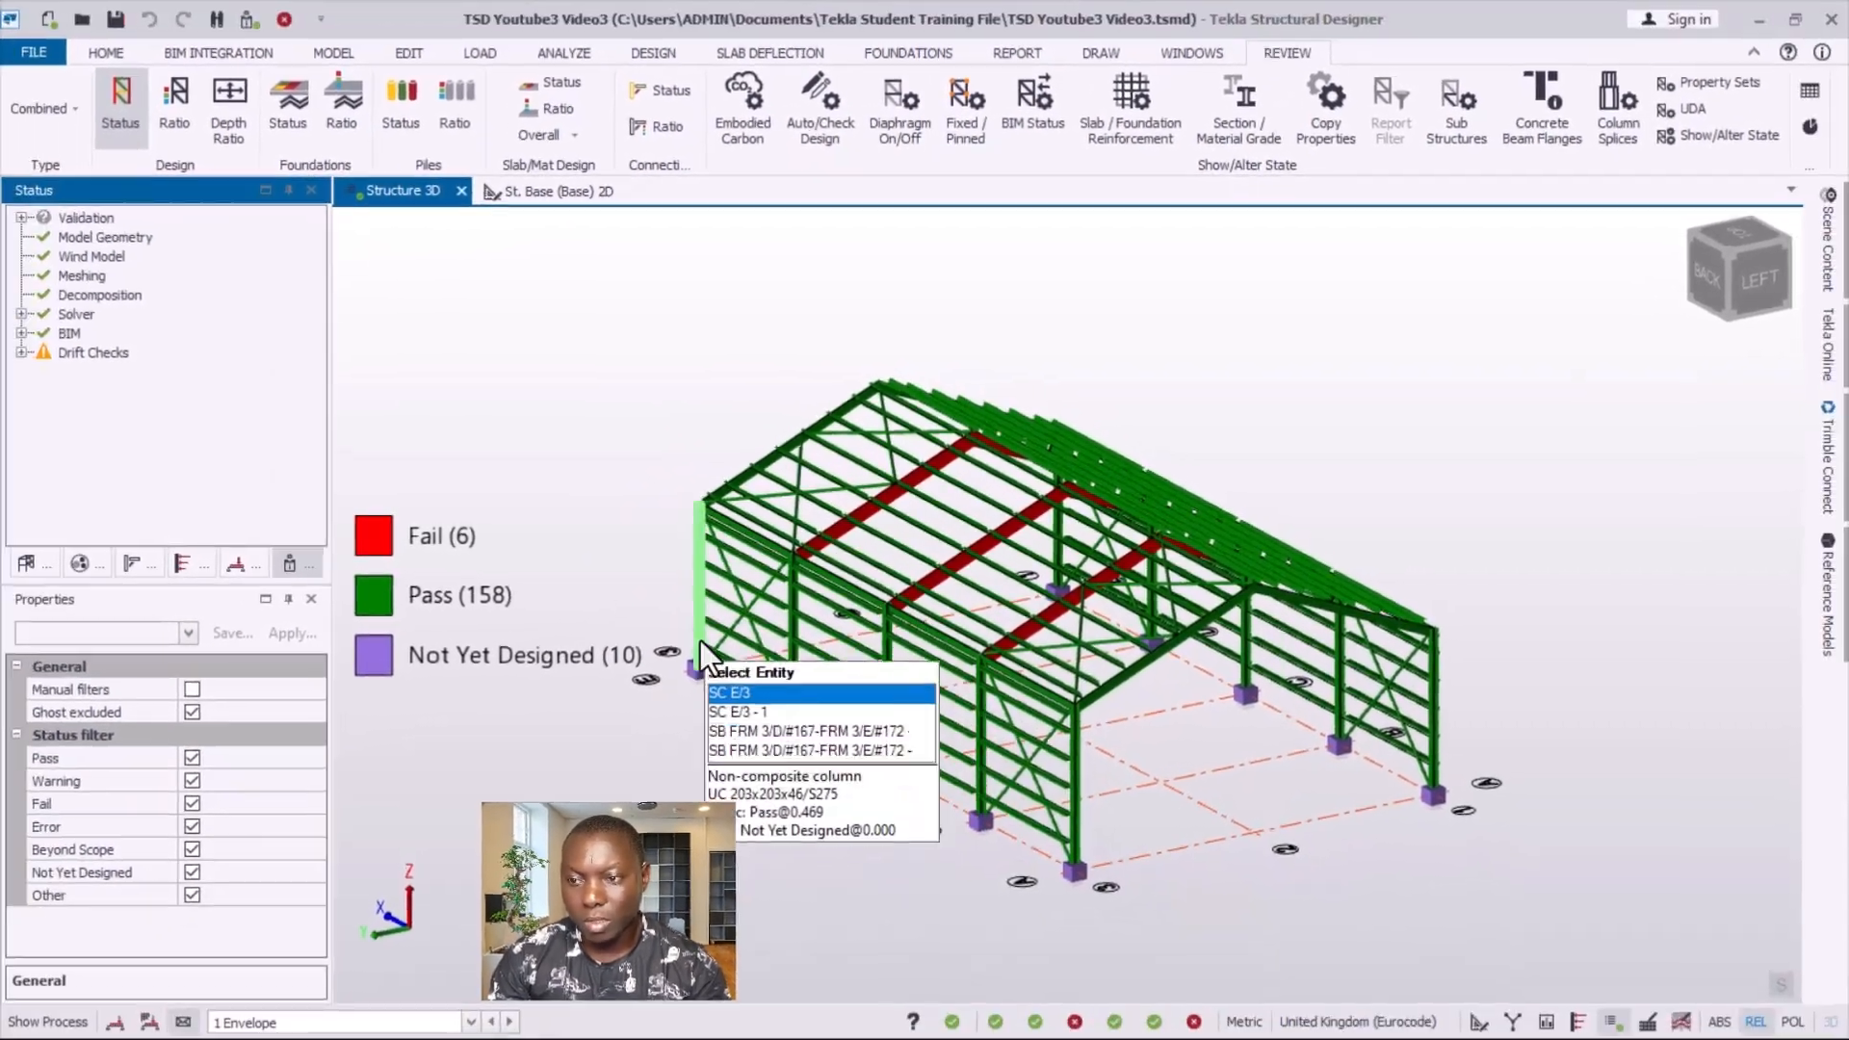
scroll(1134, 758, up, 1)
scroll(1308, 742, up, 1)
scroll(1290, 736, down, 1)
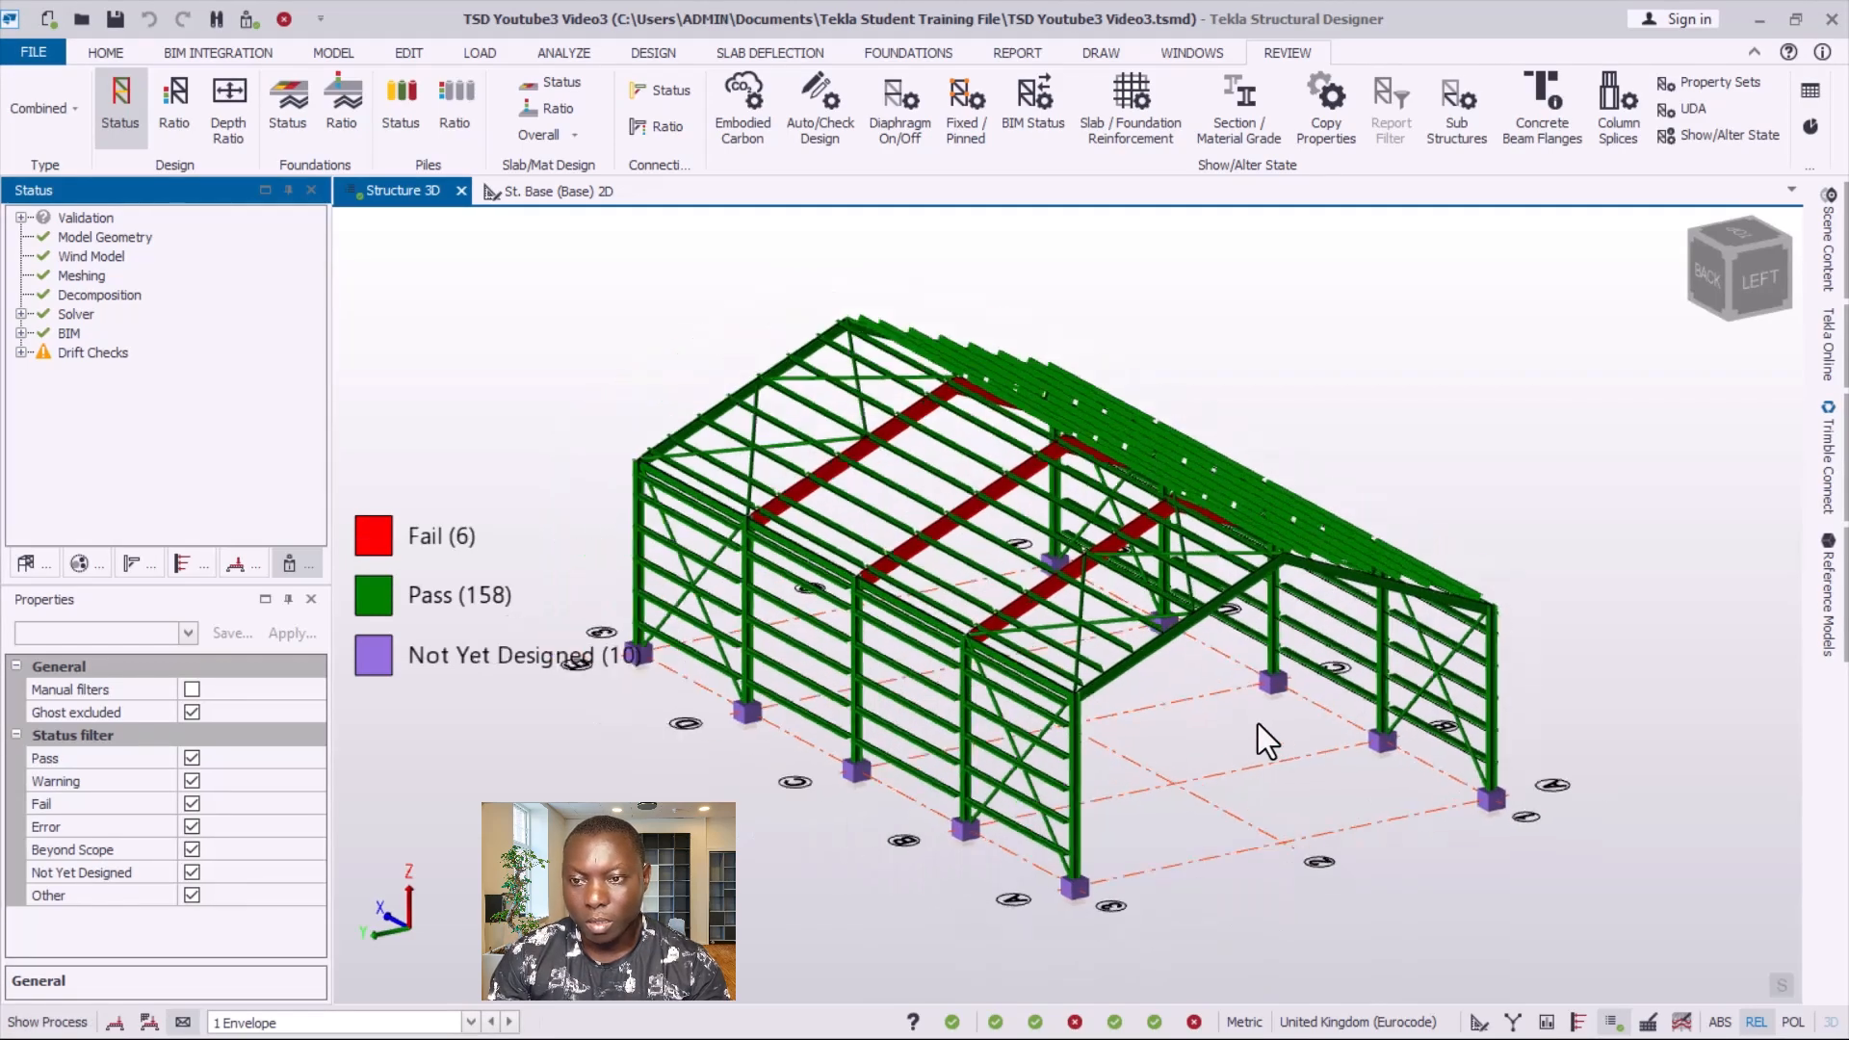
scroll(1254, 722, down, 1)
scroll(1156, 599, up, 1)
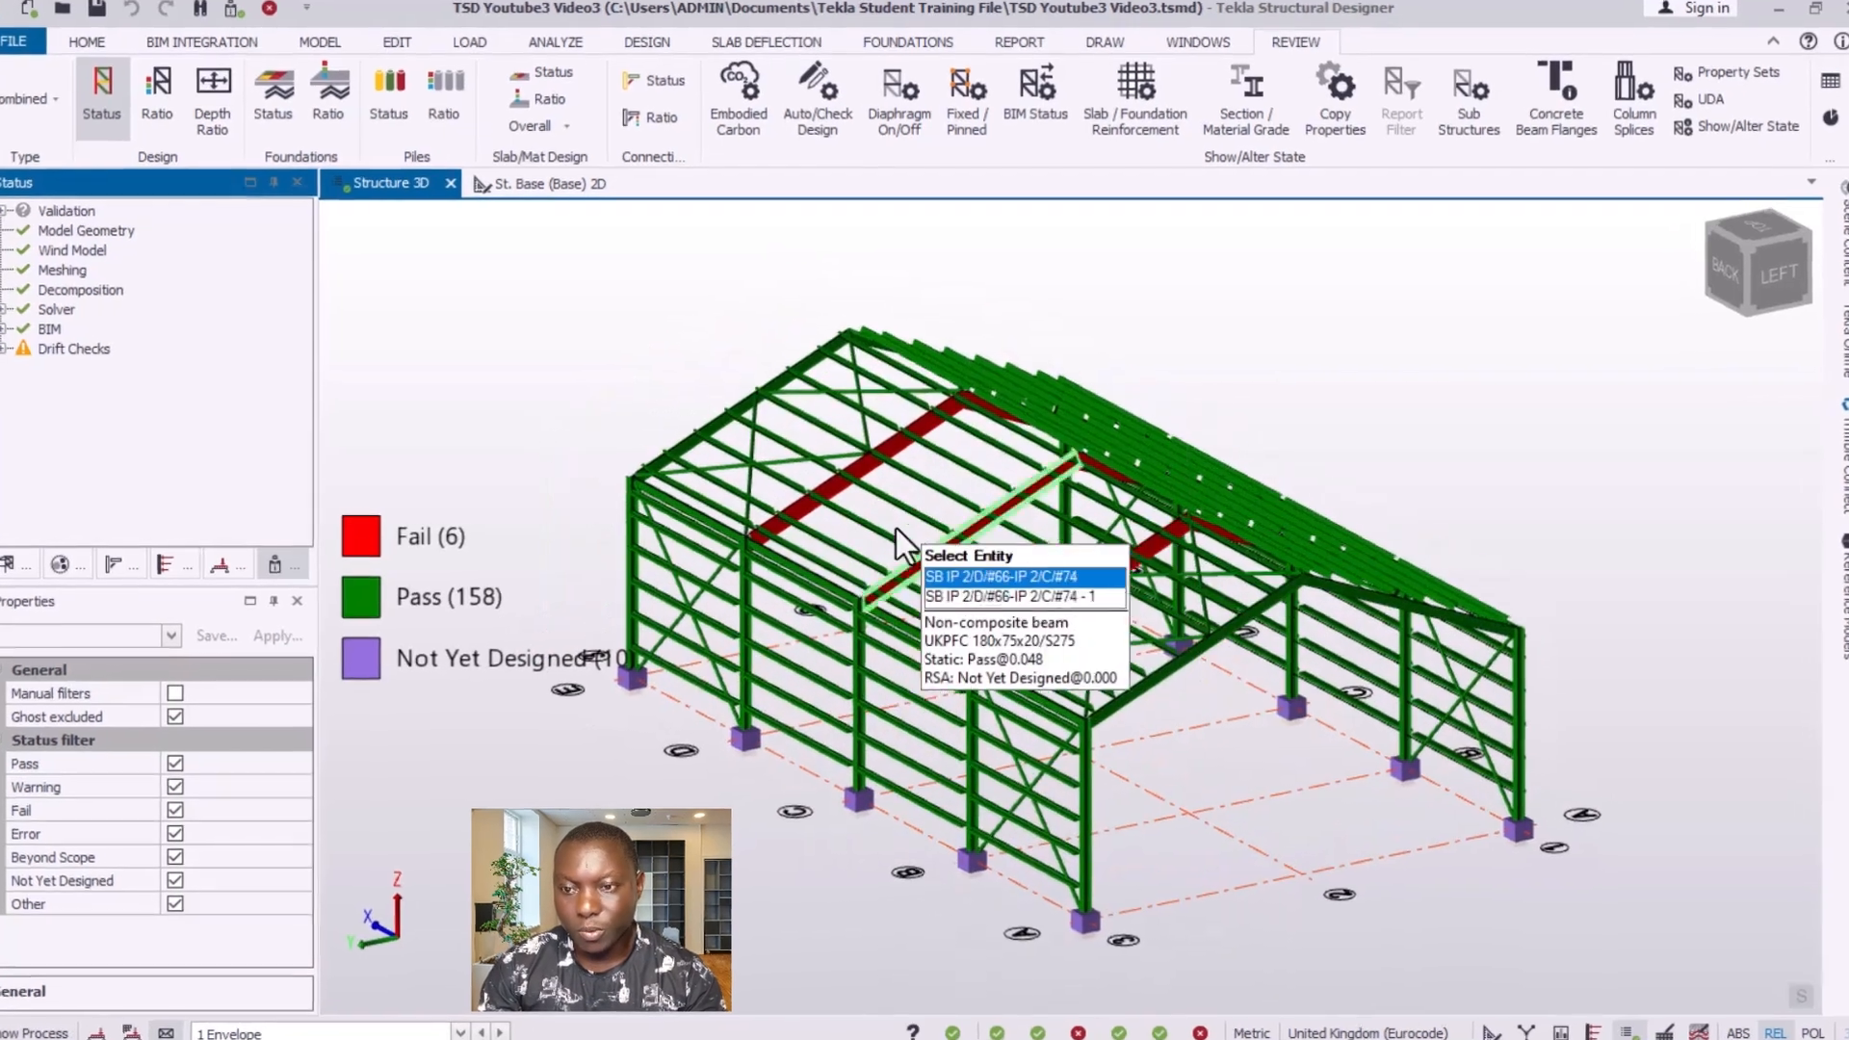
- Examine the rafters of the inner frames on grid lines B, C and D for their section and static design status
scroll(711, 661, up, 1)
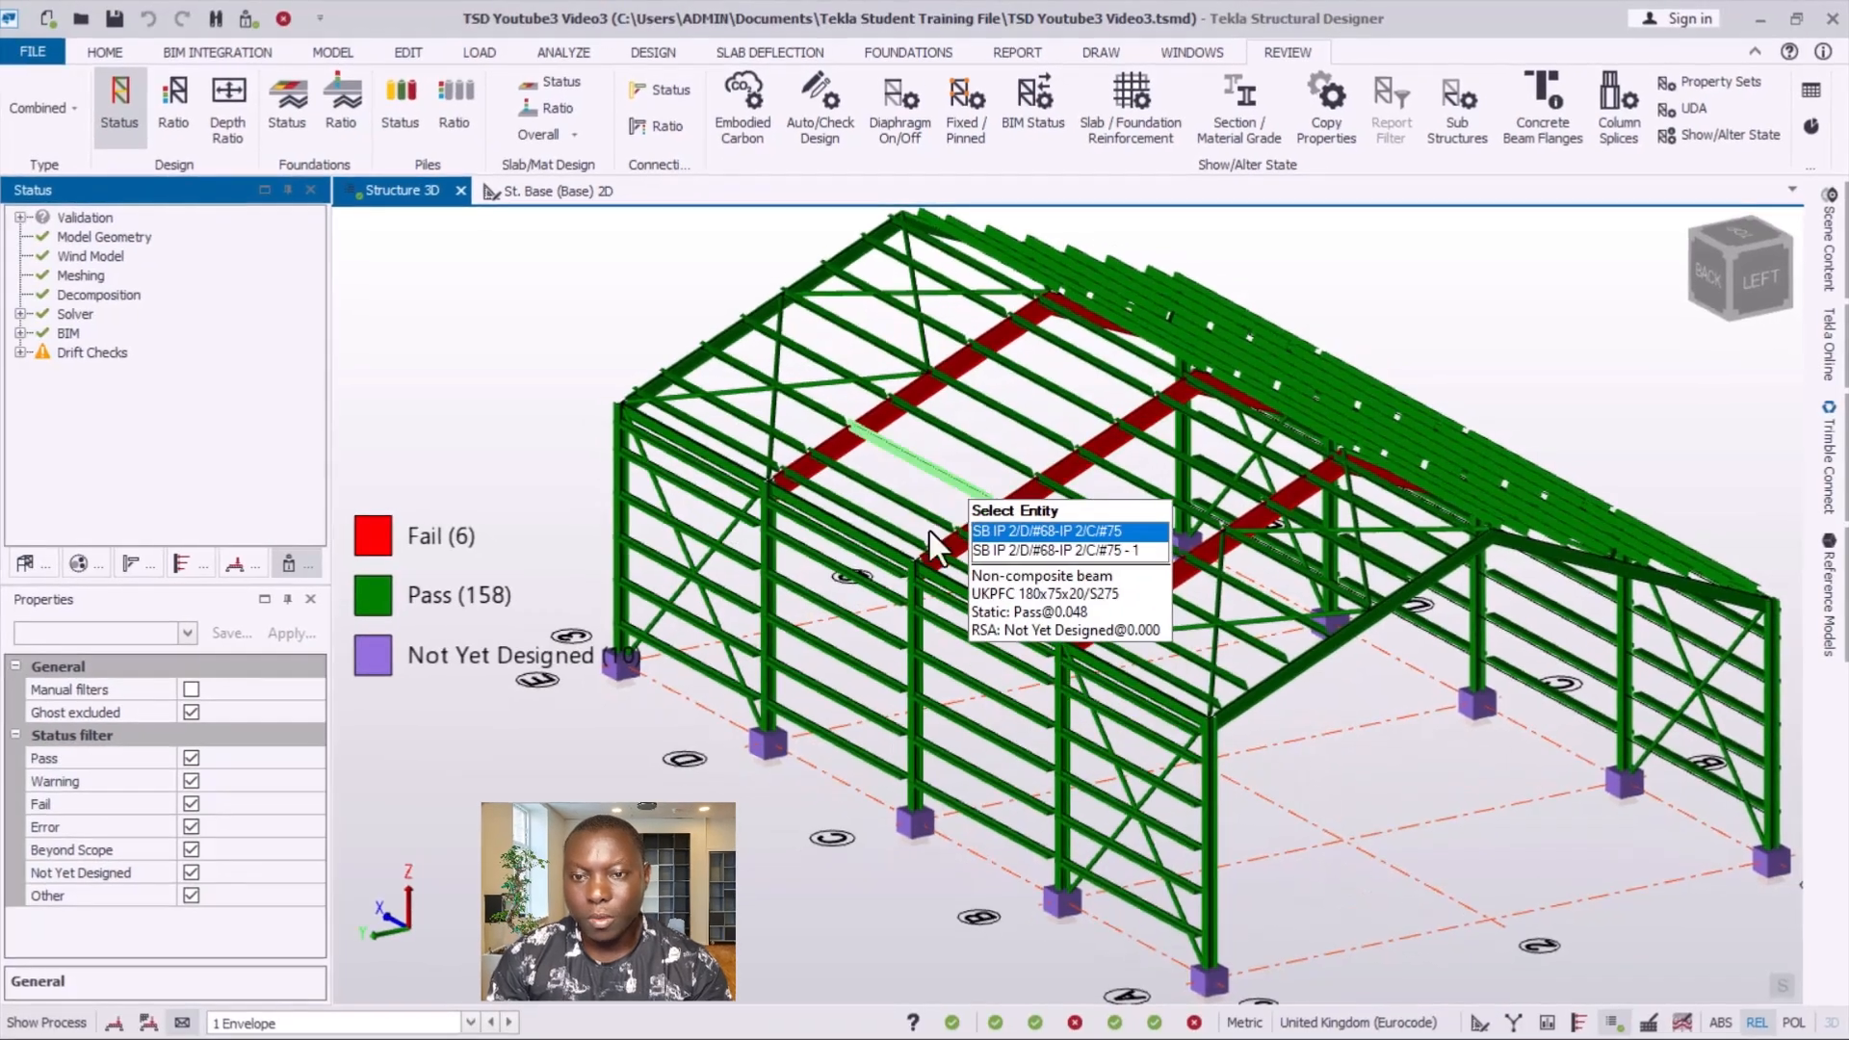
scroll(928, 530, down, 1)
right_drag(1127, 643, 1075, 597)
scroll(1170, 512, up, 1)
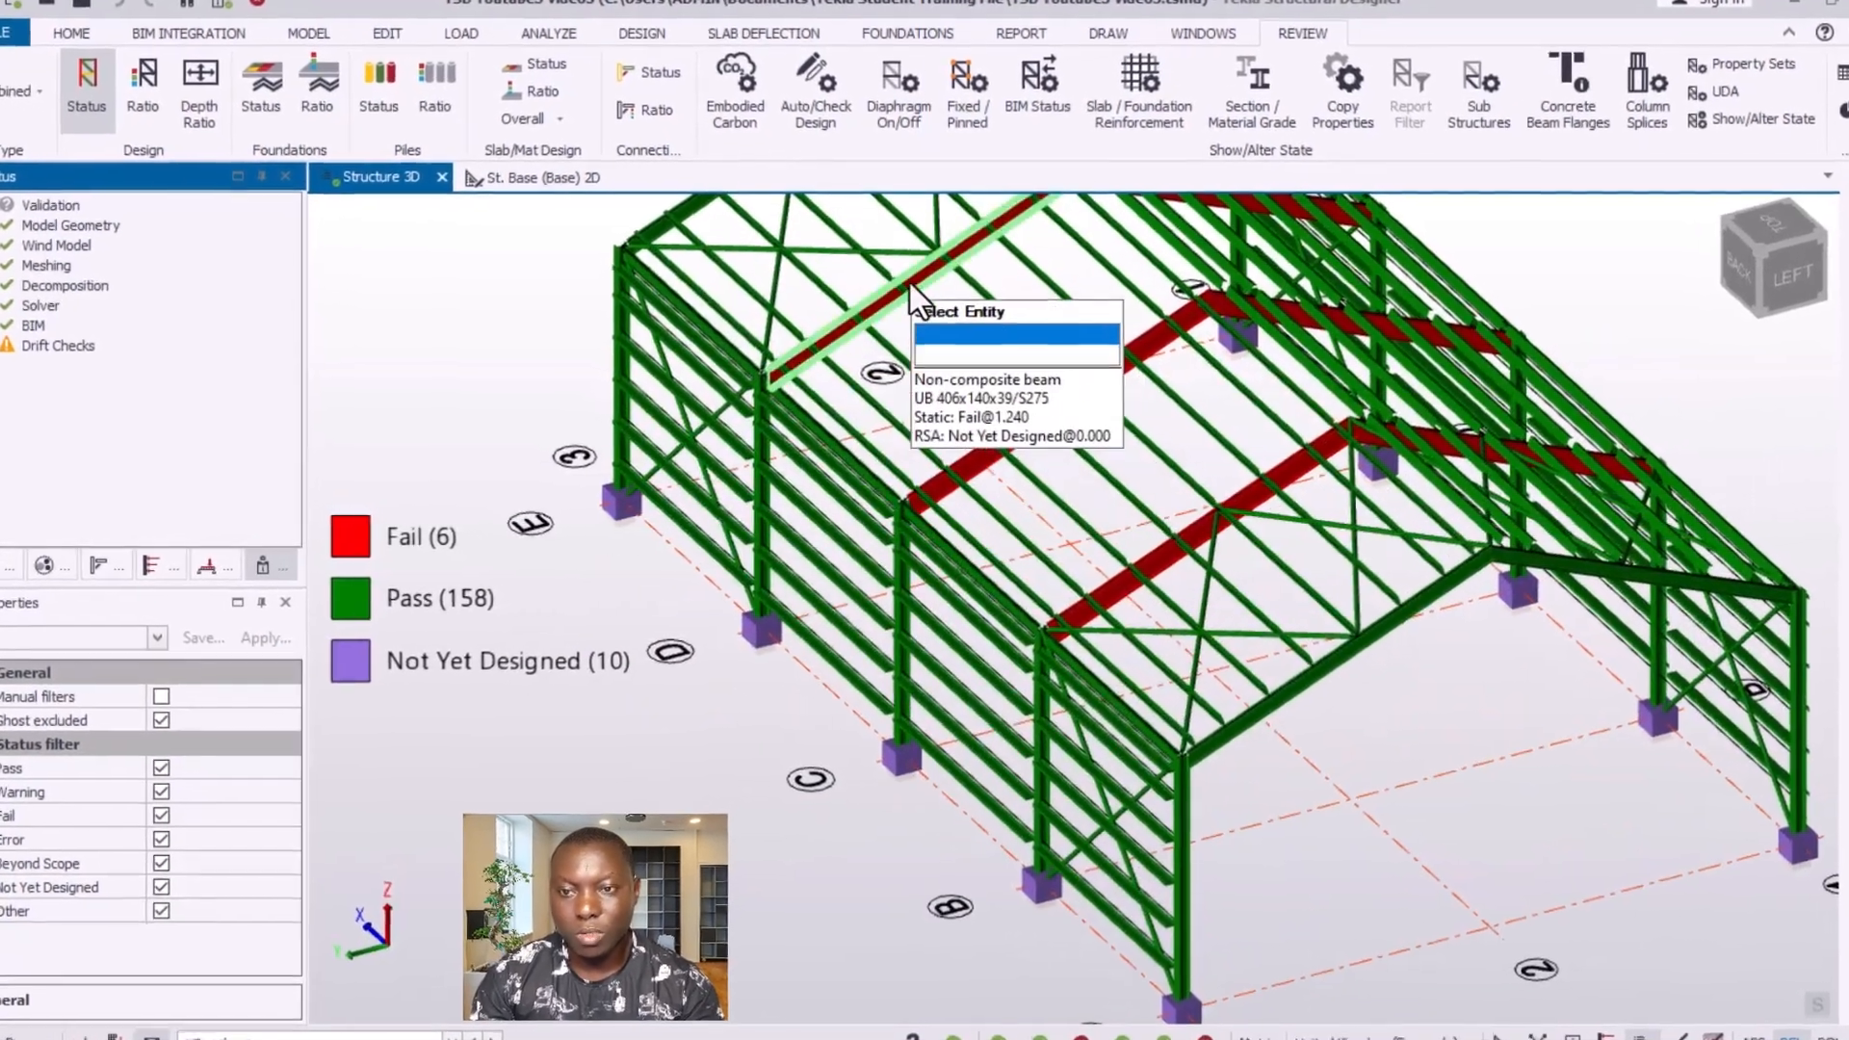
scroll(988, 683, down, 1)
right_drag(864, 784, 924, 736)
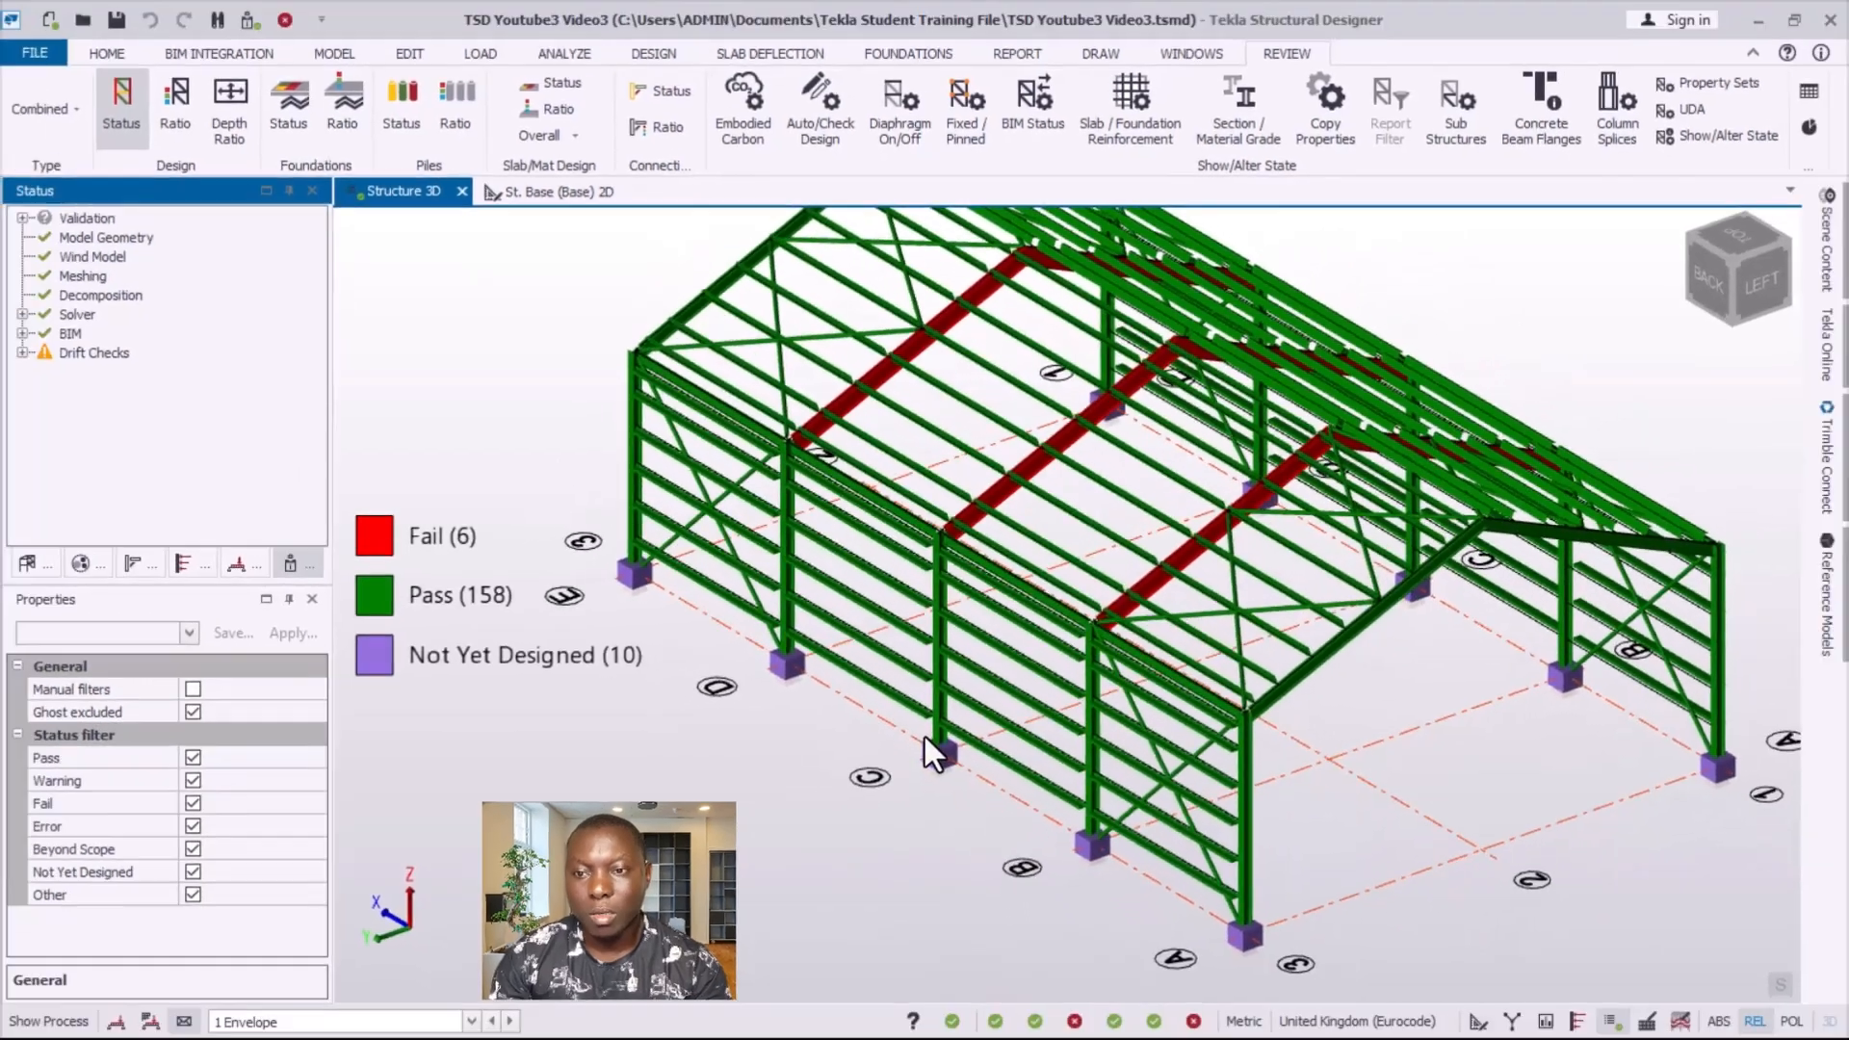
scroll(903, 676, down, 1)
scroll(1013, 461, up, 1)
scroll(1252, 687, up, 1)
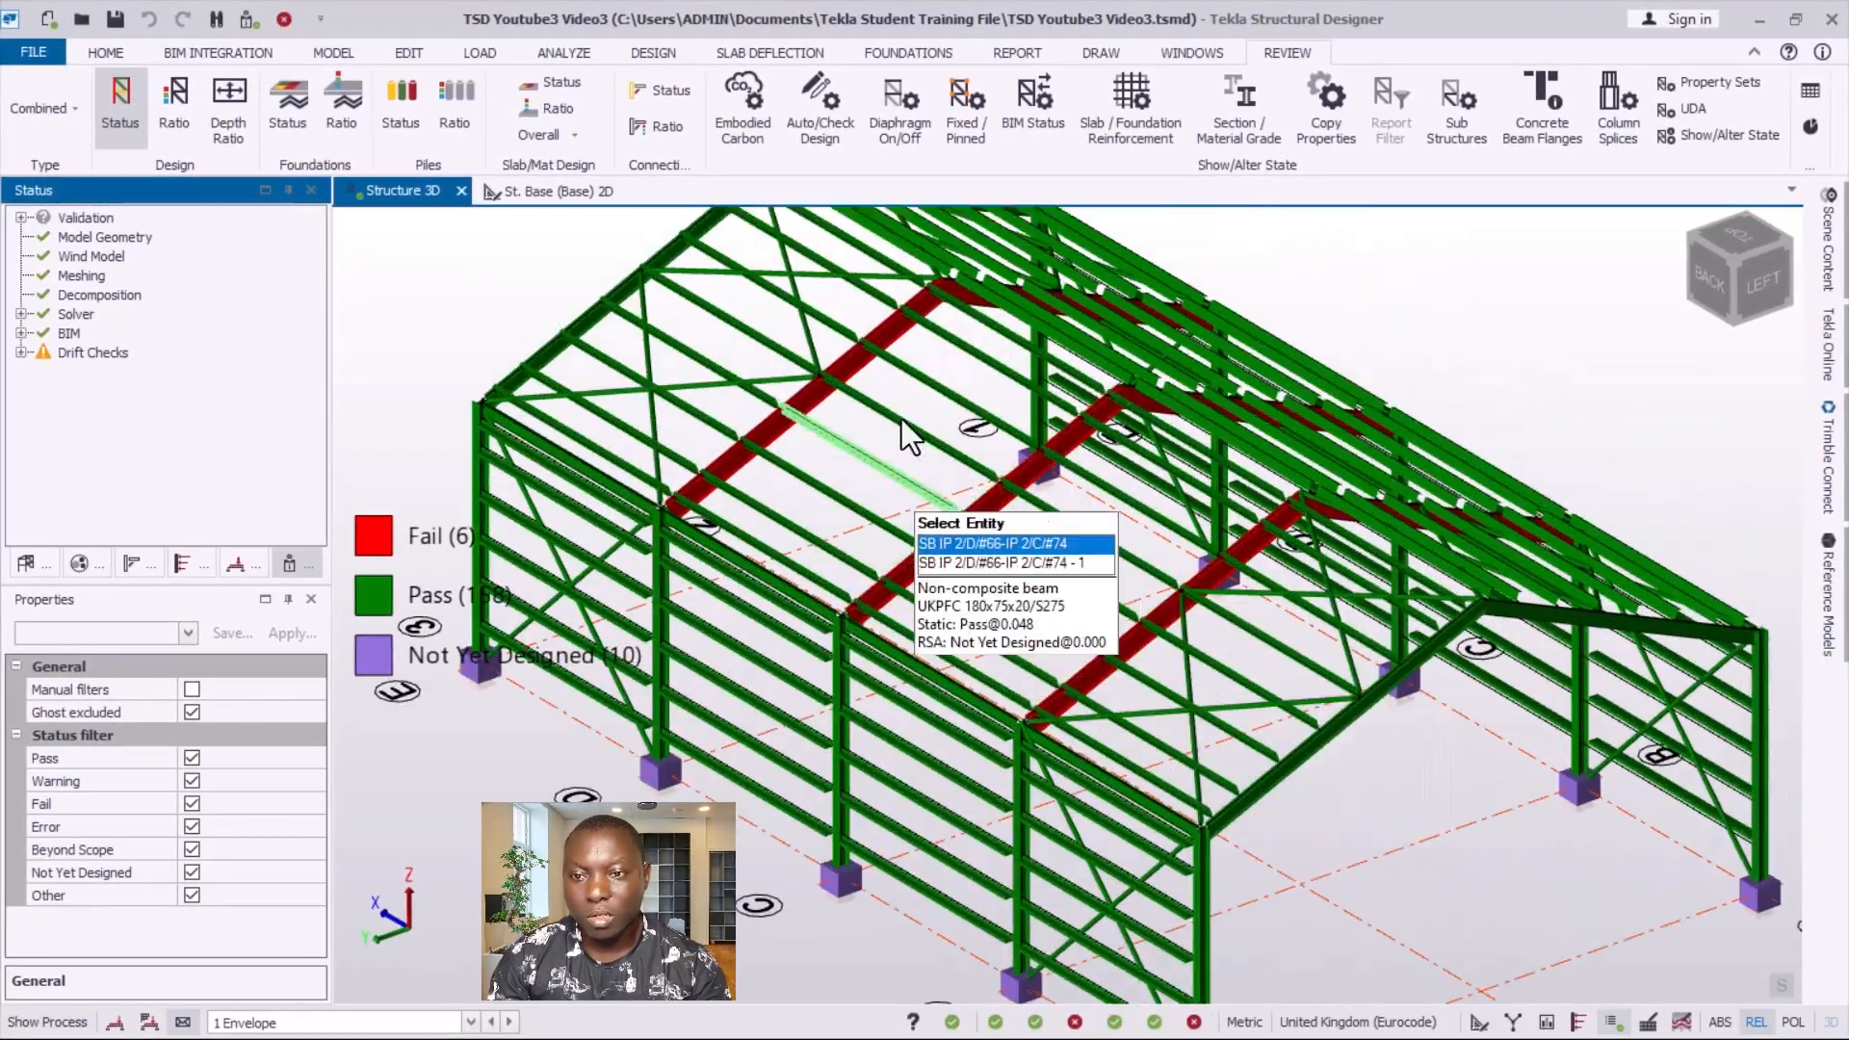
- Run a static member design on the grid line D rafter between lines 2 and 3, and close its results
click(846, 366)
right_click(843, 353)
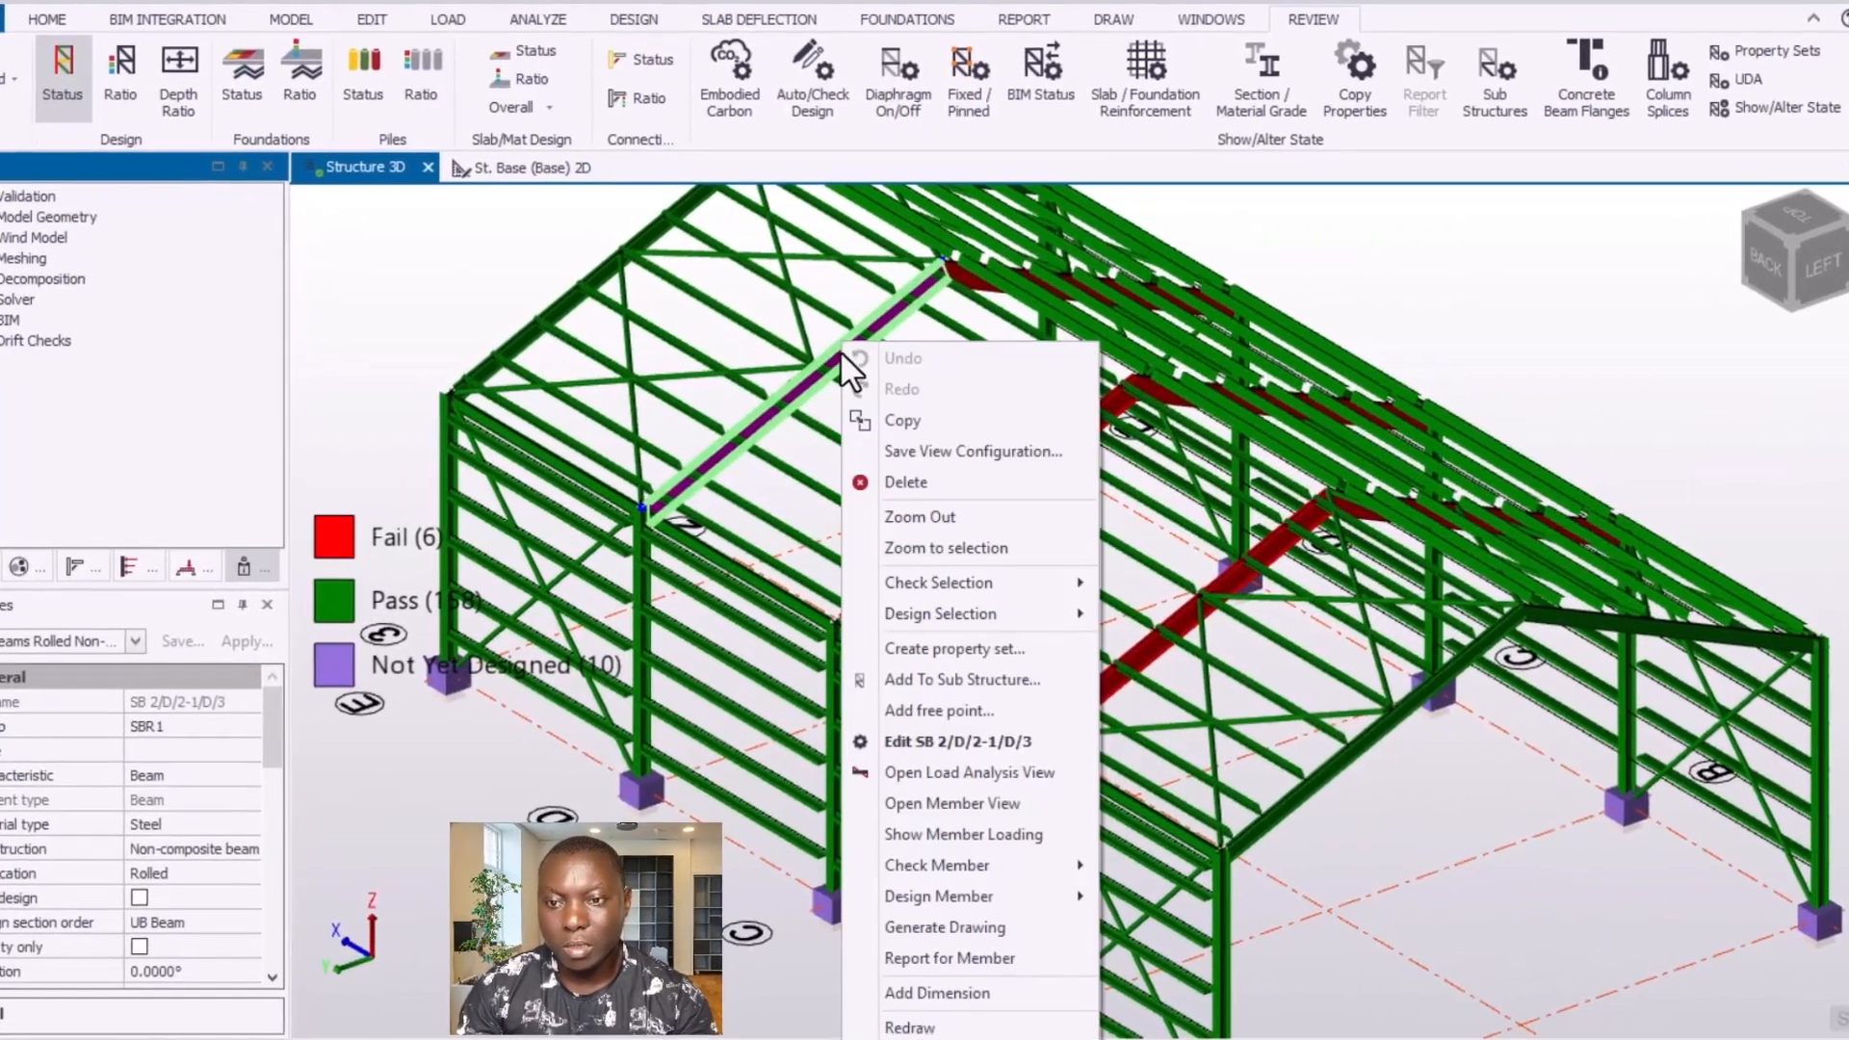
mouse_move(961, 909)
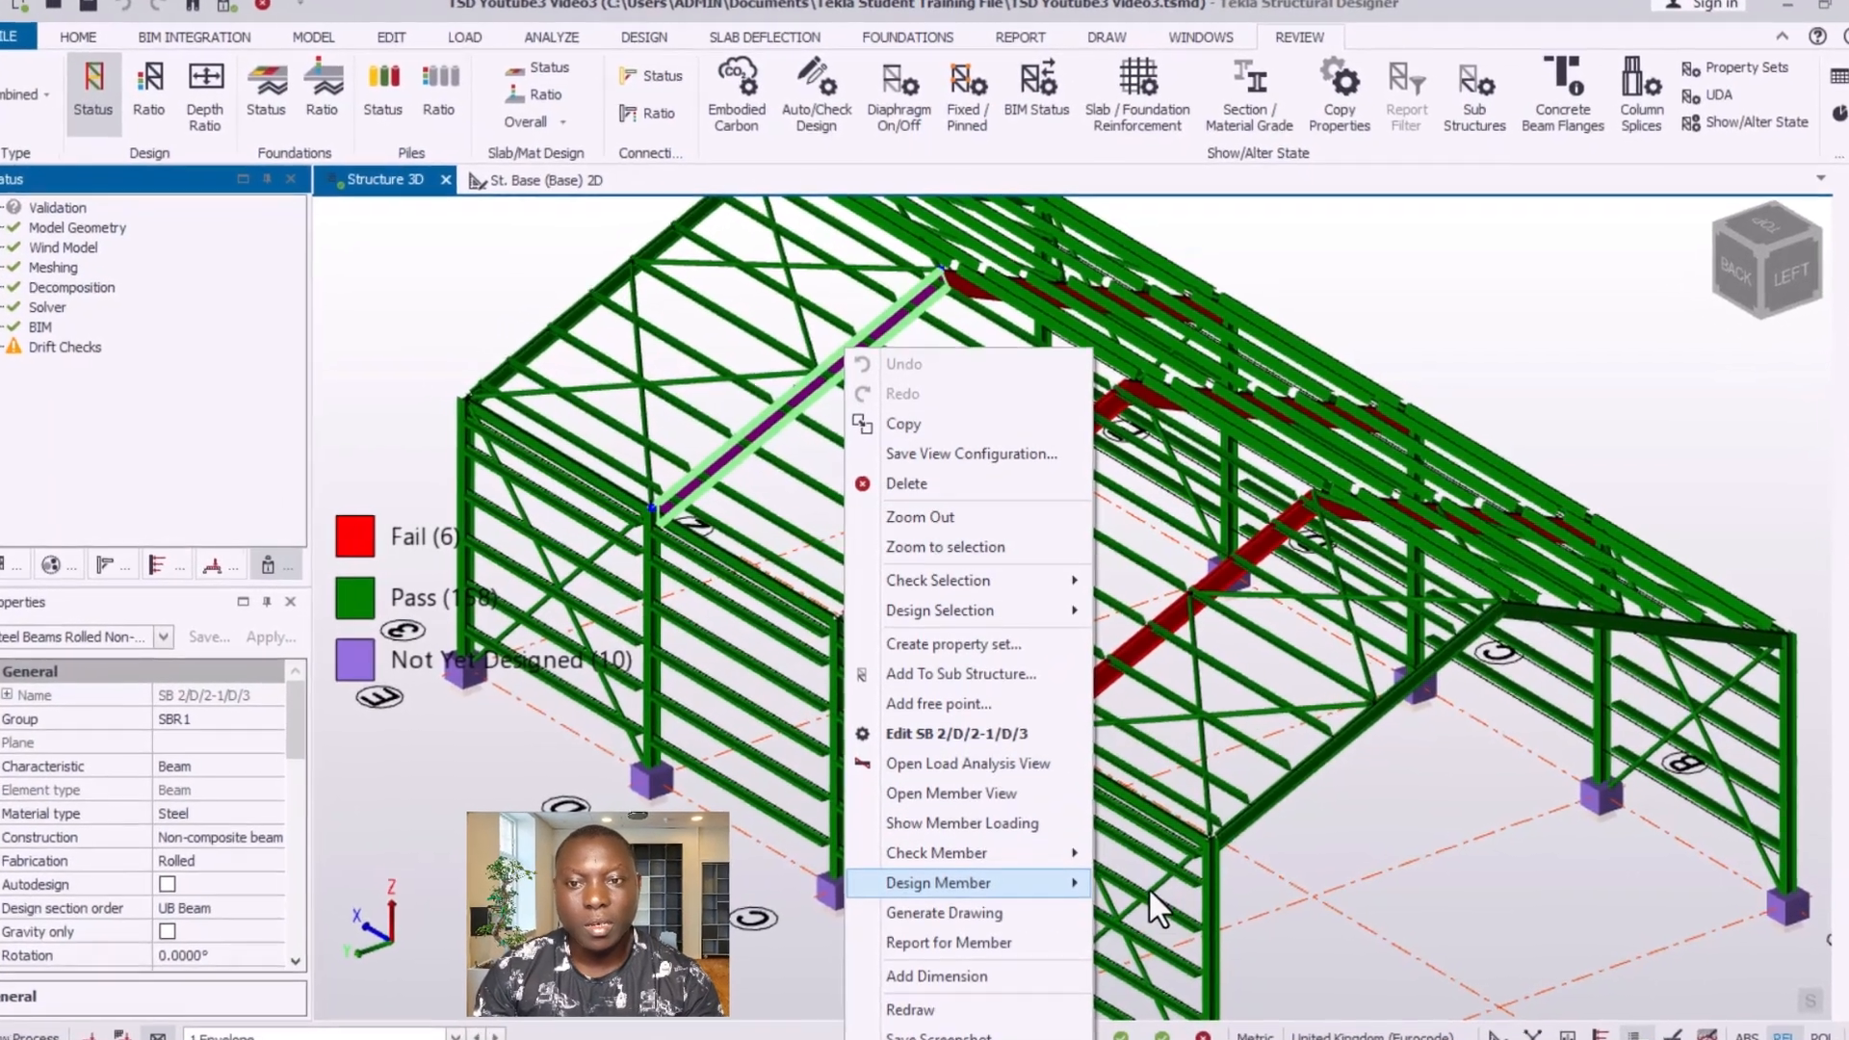
click(1145, 875)
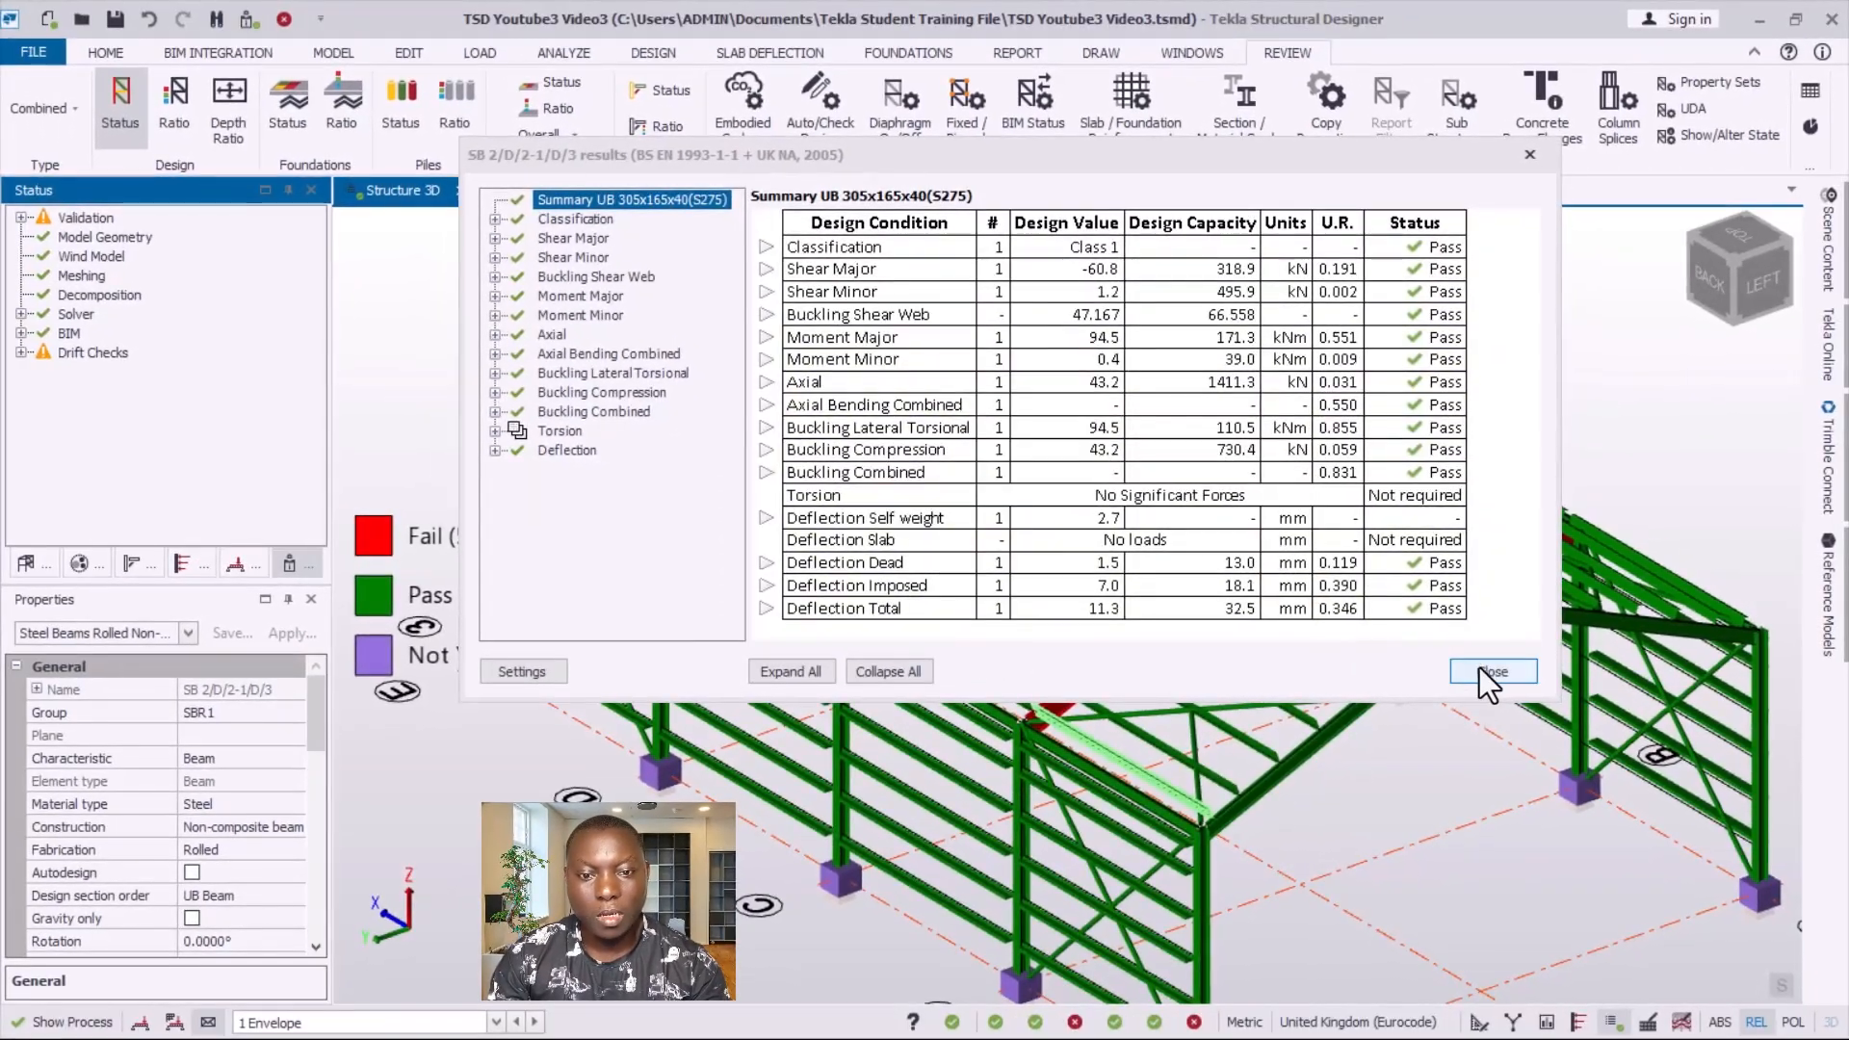
click(1543, 685)
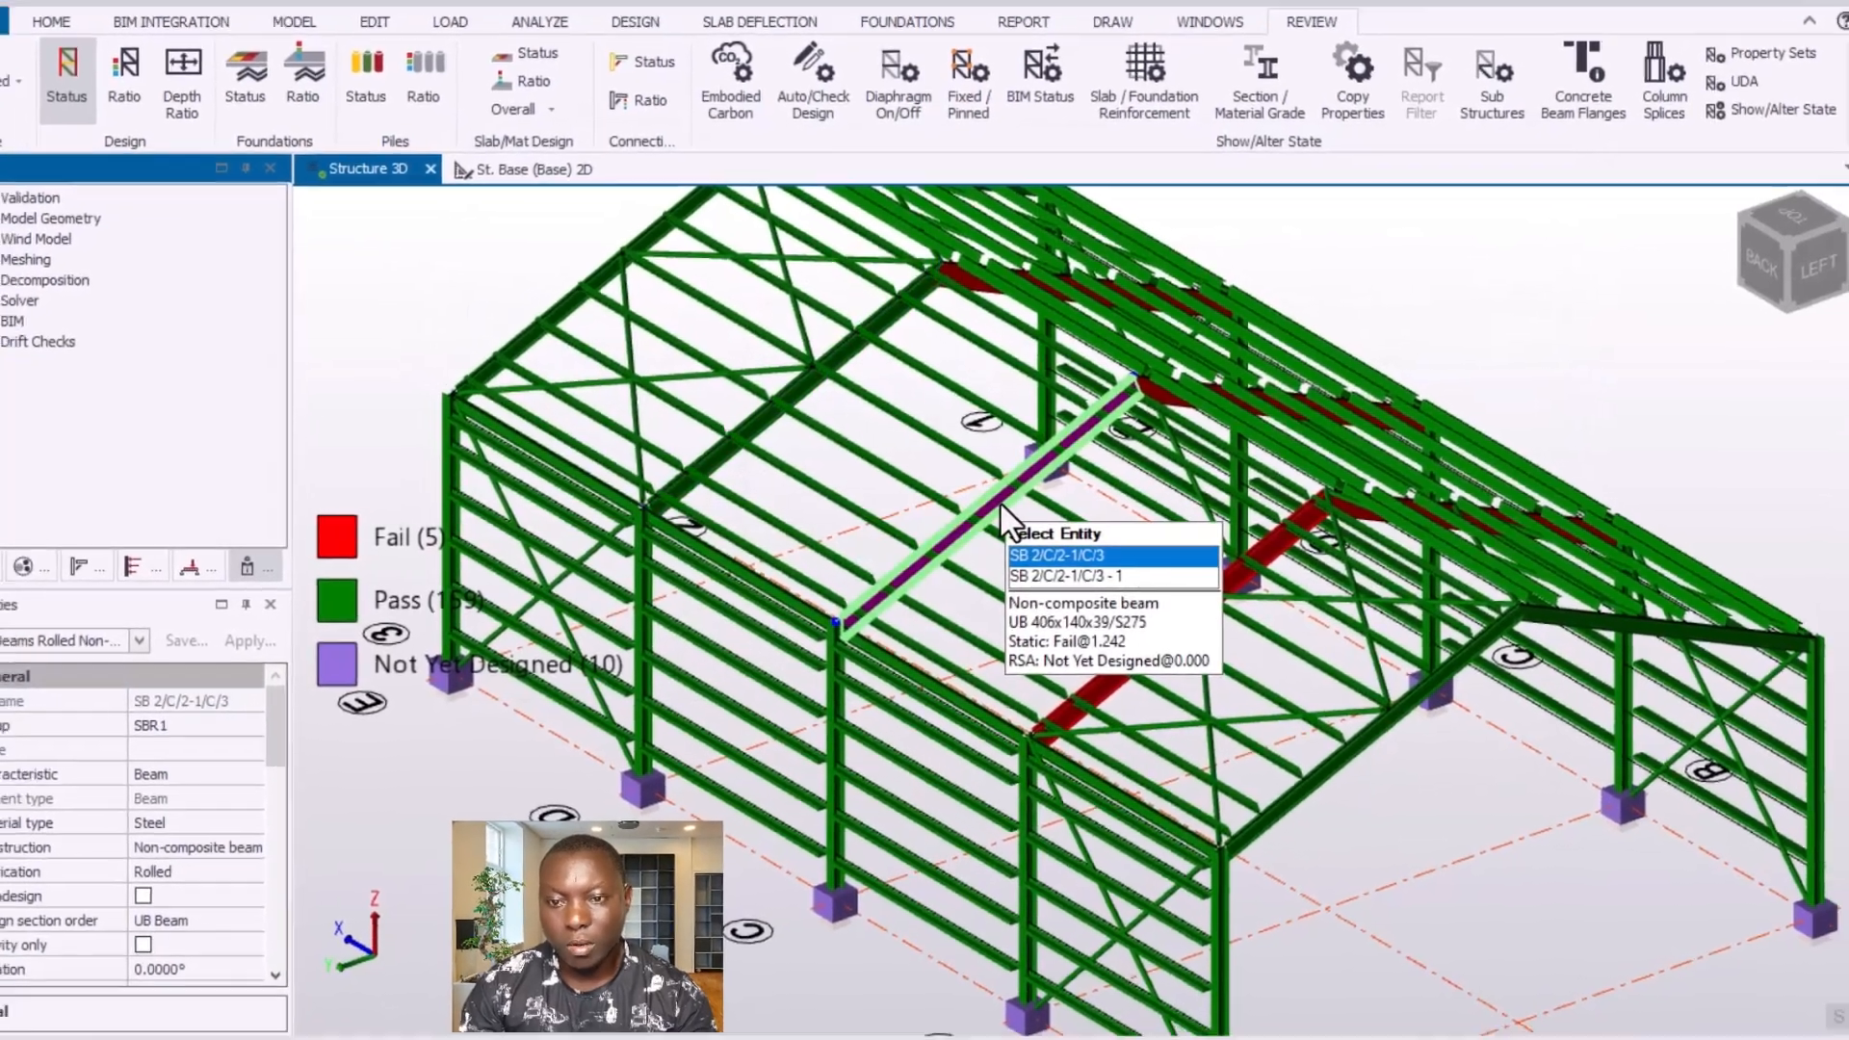
- Run a static member design on the grid line C rafter between lines 2 and 3, and close its results
right_click(1000, 503)
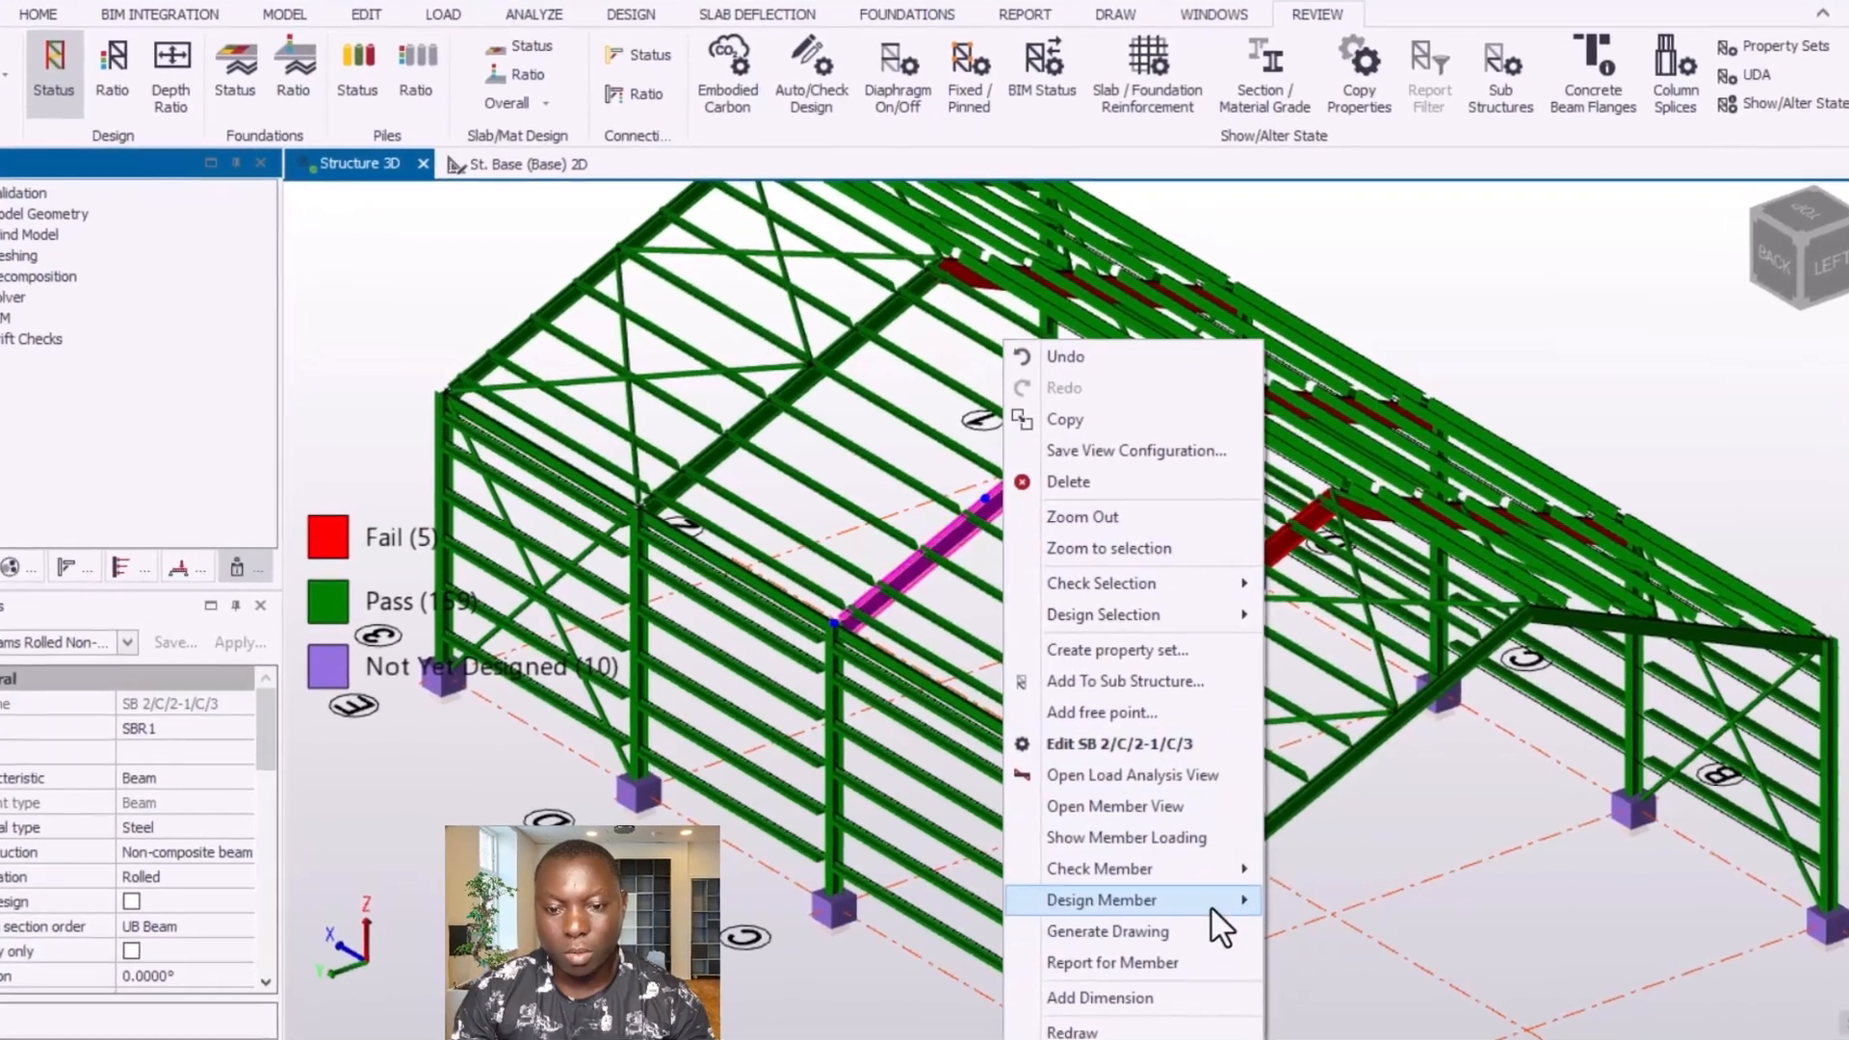
mouse_move(1210, 899)
click(1307, 903)
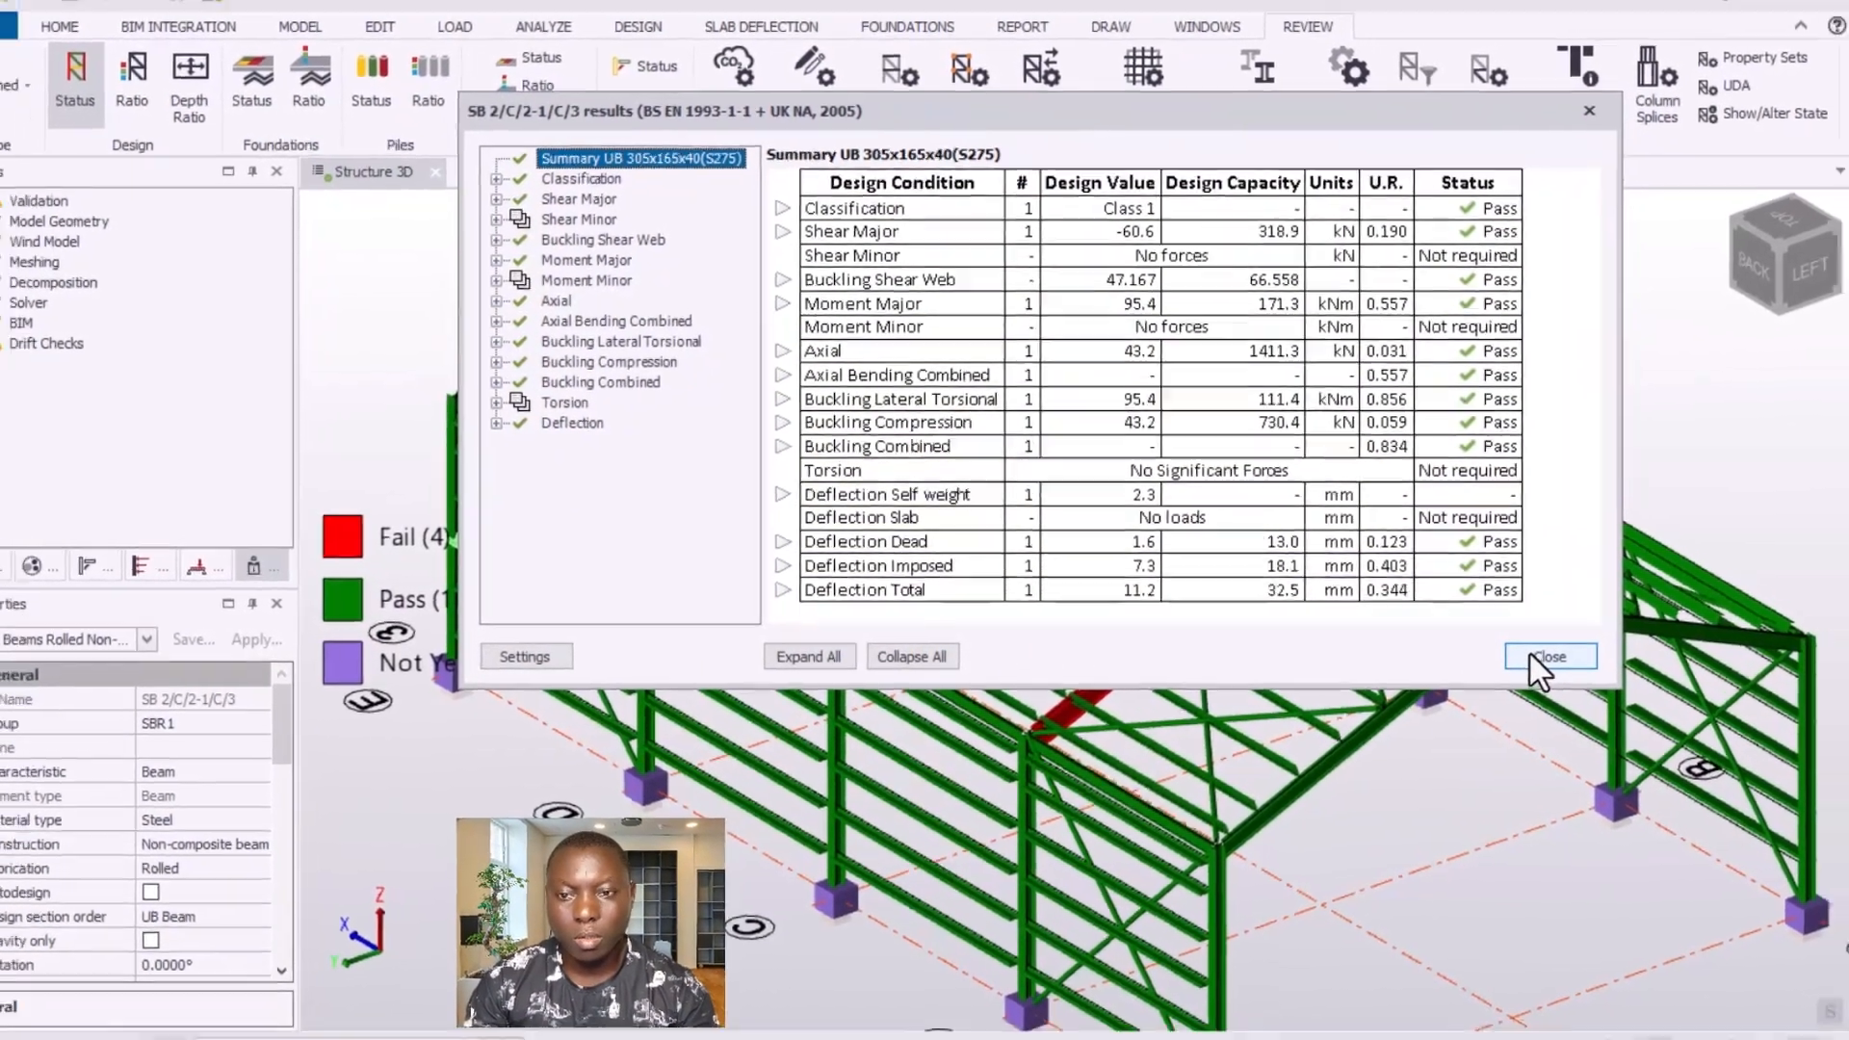
click(1540, 657)
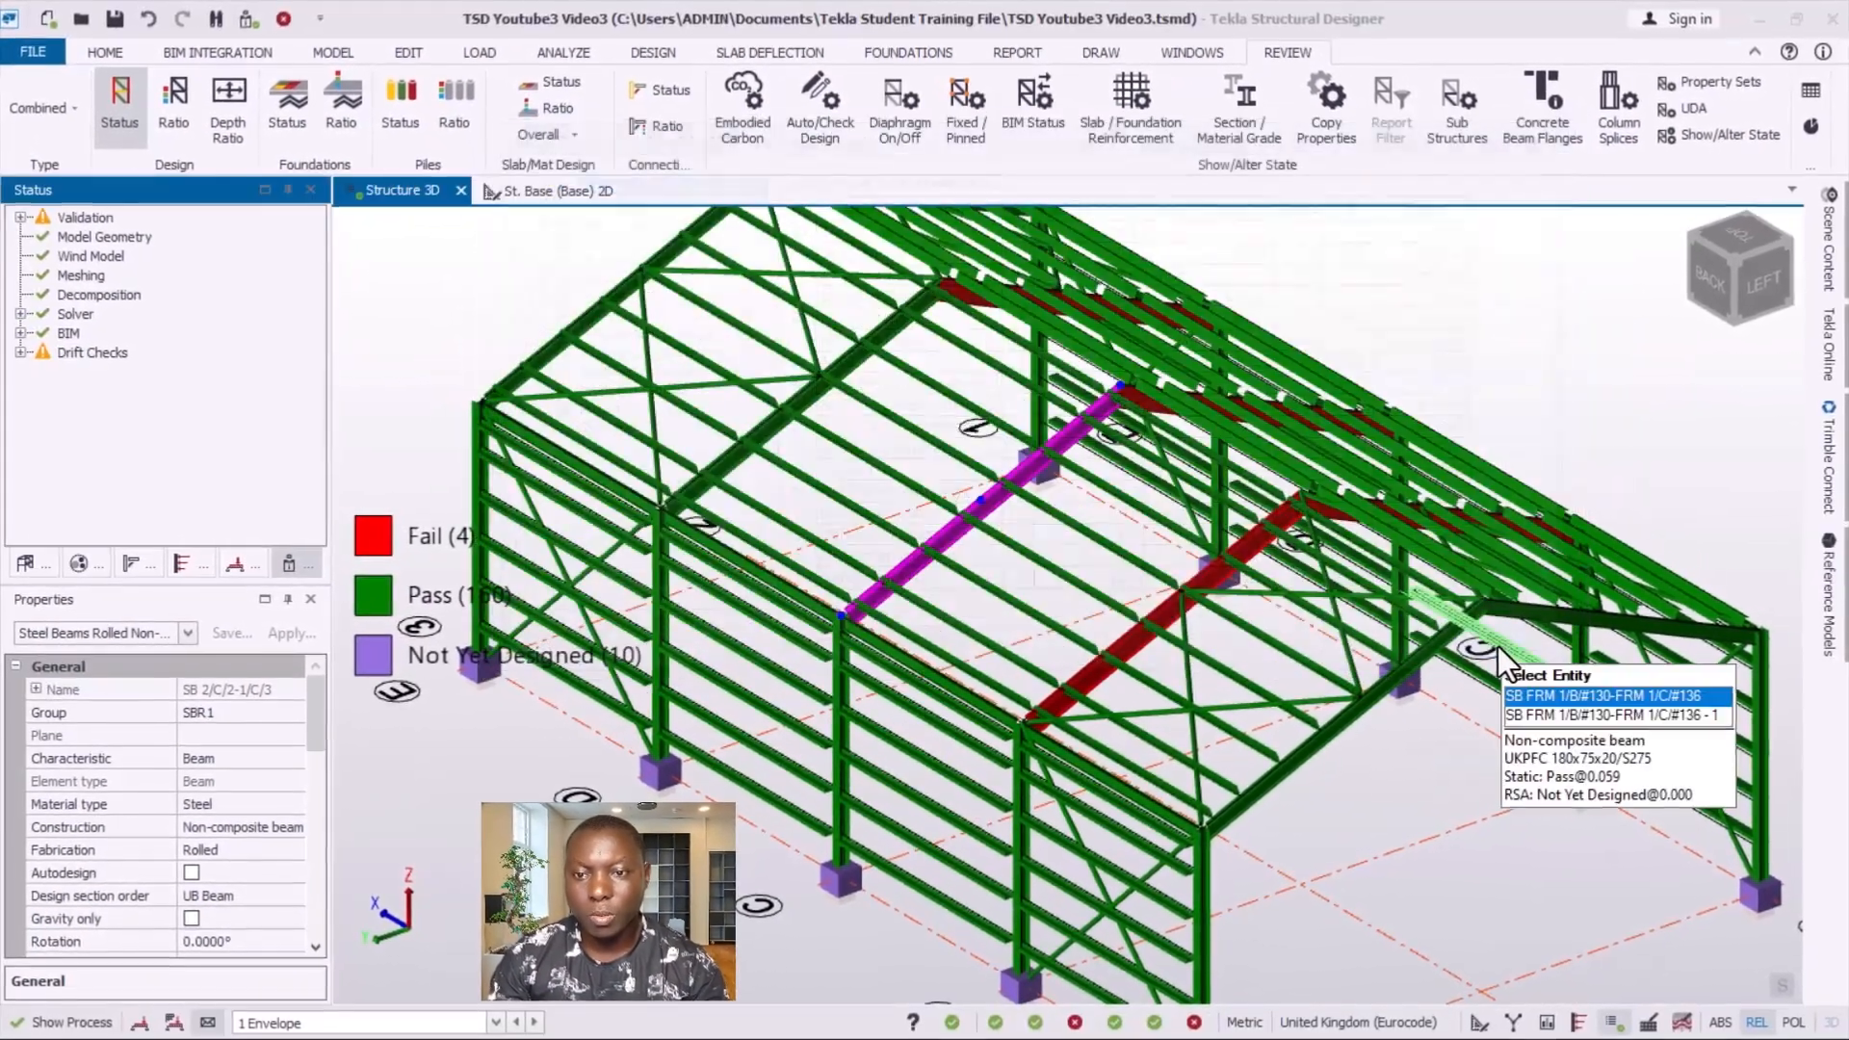
- Run a static member design on the grid line B rafter between lines 2 and 3, and close its results
click(1157, 606)
right_click(1153, 605)
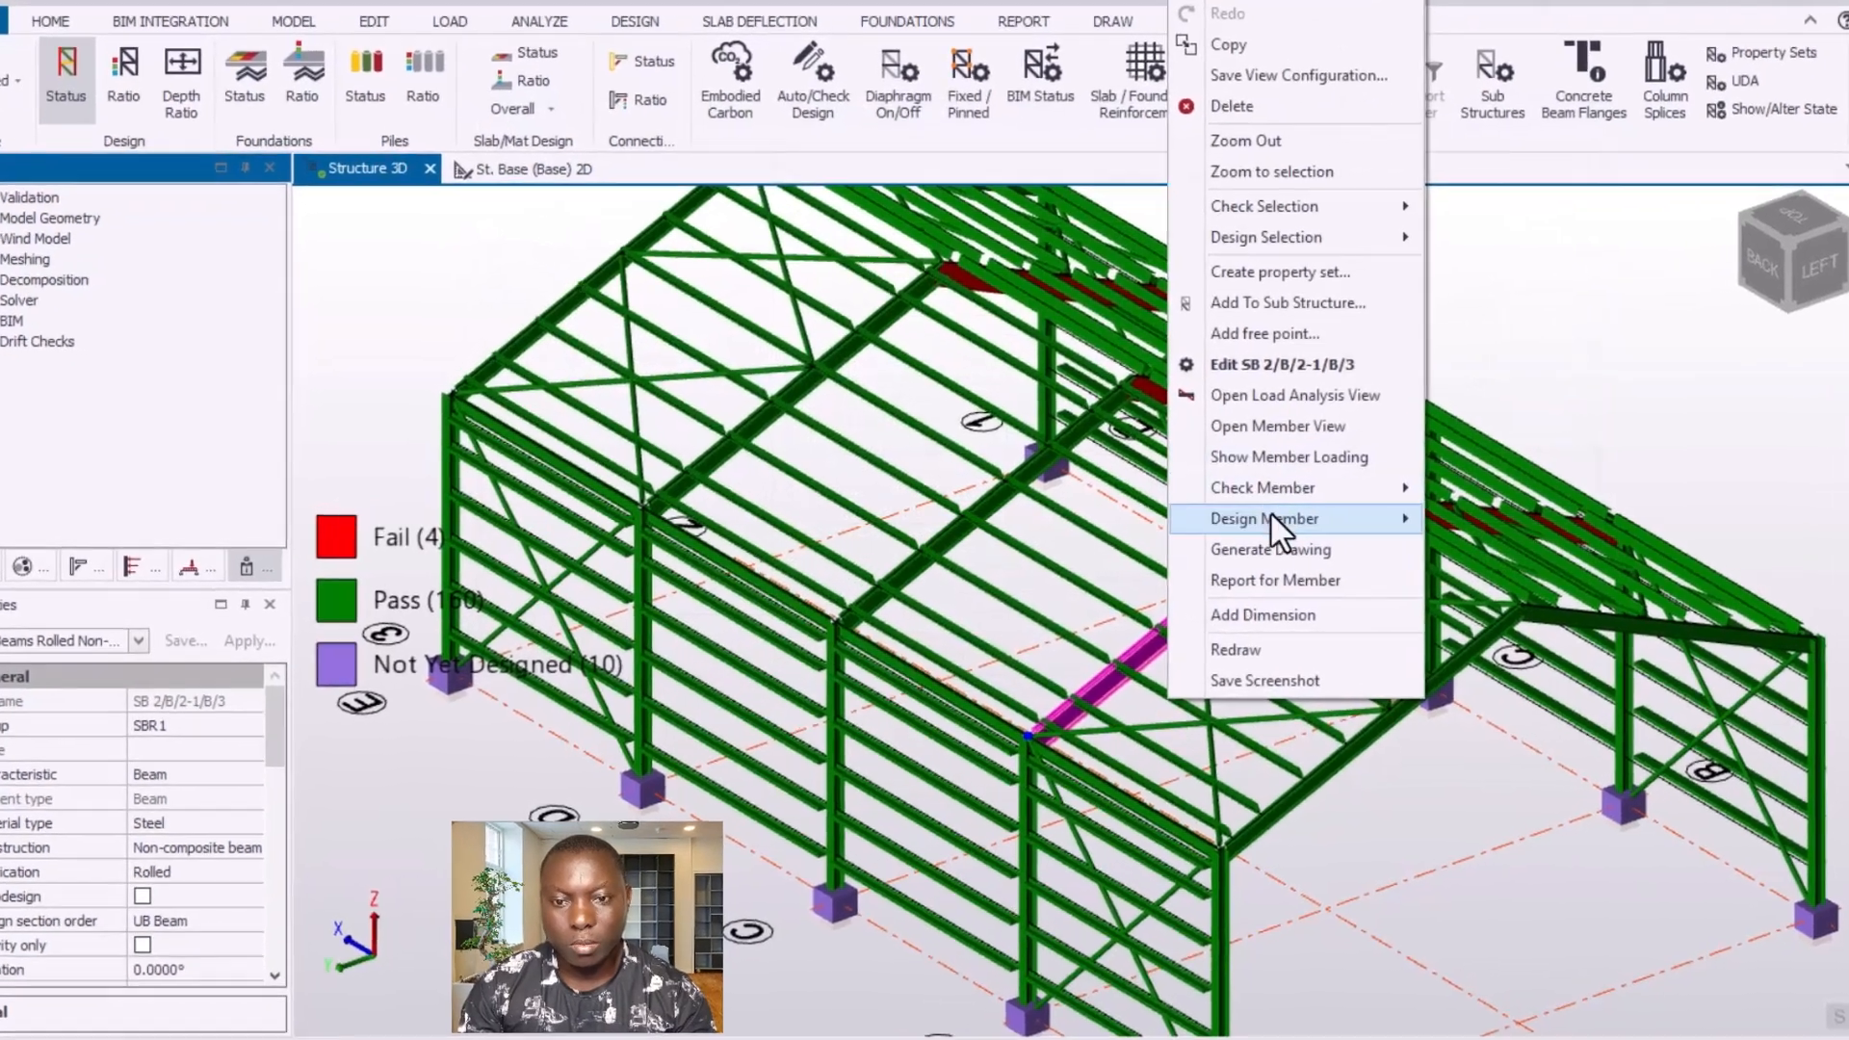
mouse_move(1252, 521)
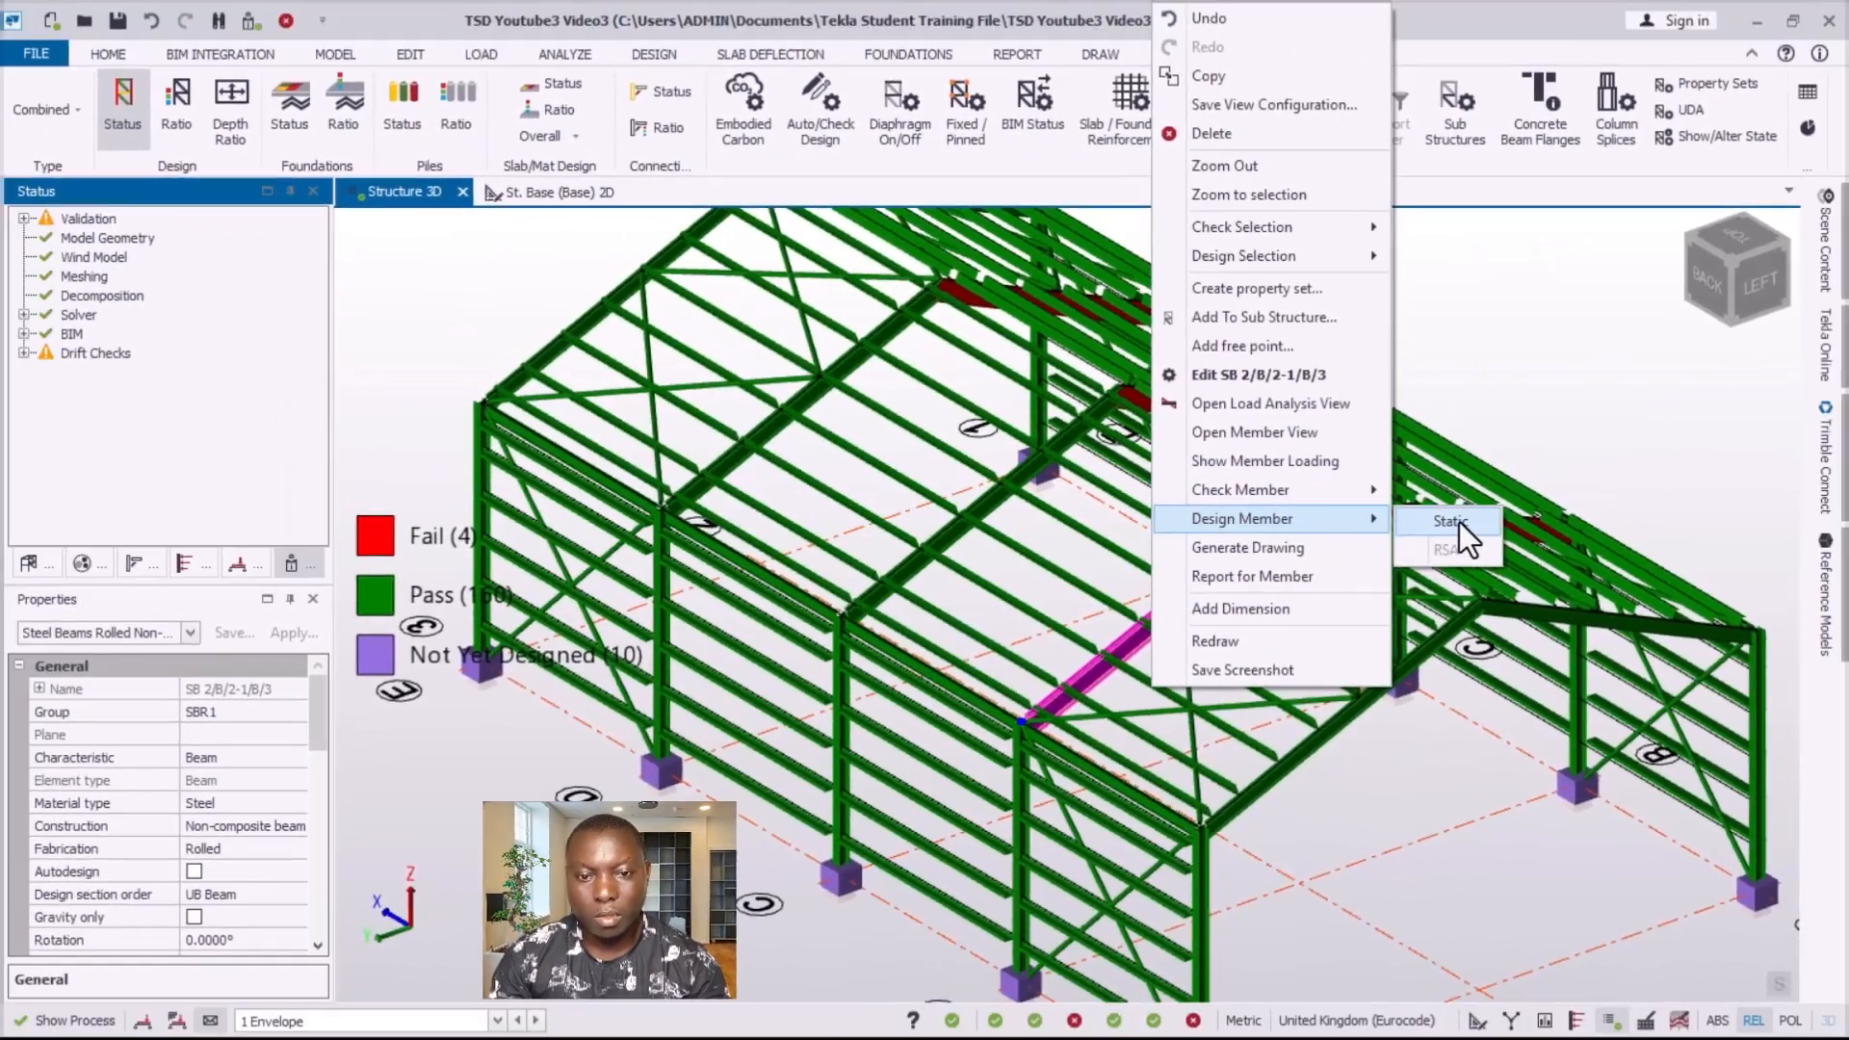
click(1495, 521)
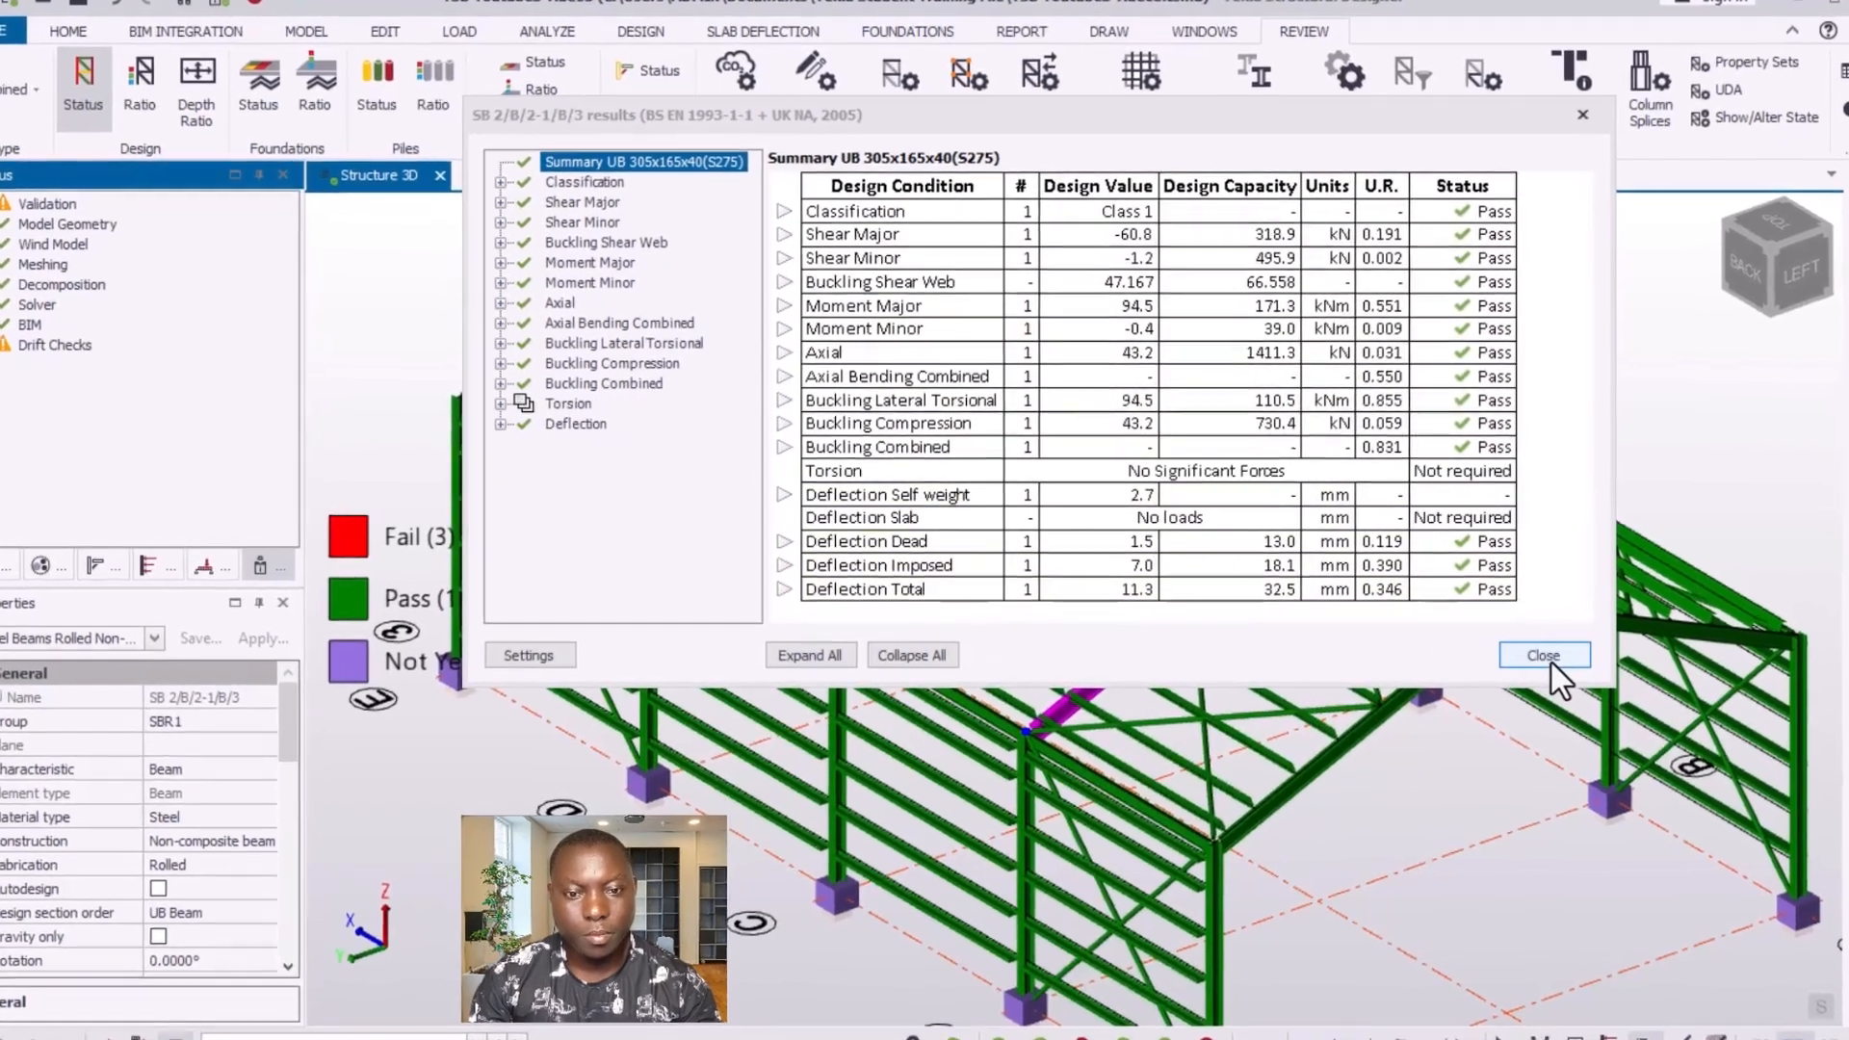
click(1518, 650)
- Run a static member design on the grid line D rafter between lines 1 and 2, and close its results
scroll(1402, 741, down, 2)
right_drag(1383, 759, 939, 713)
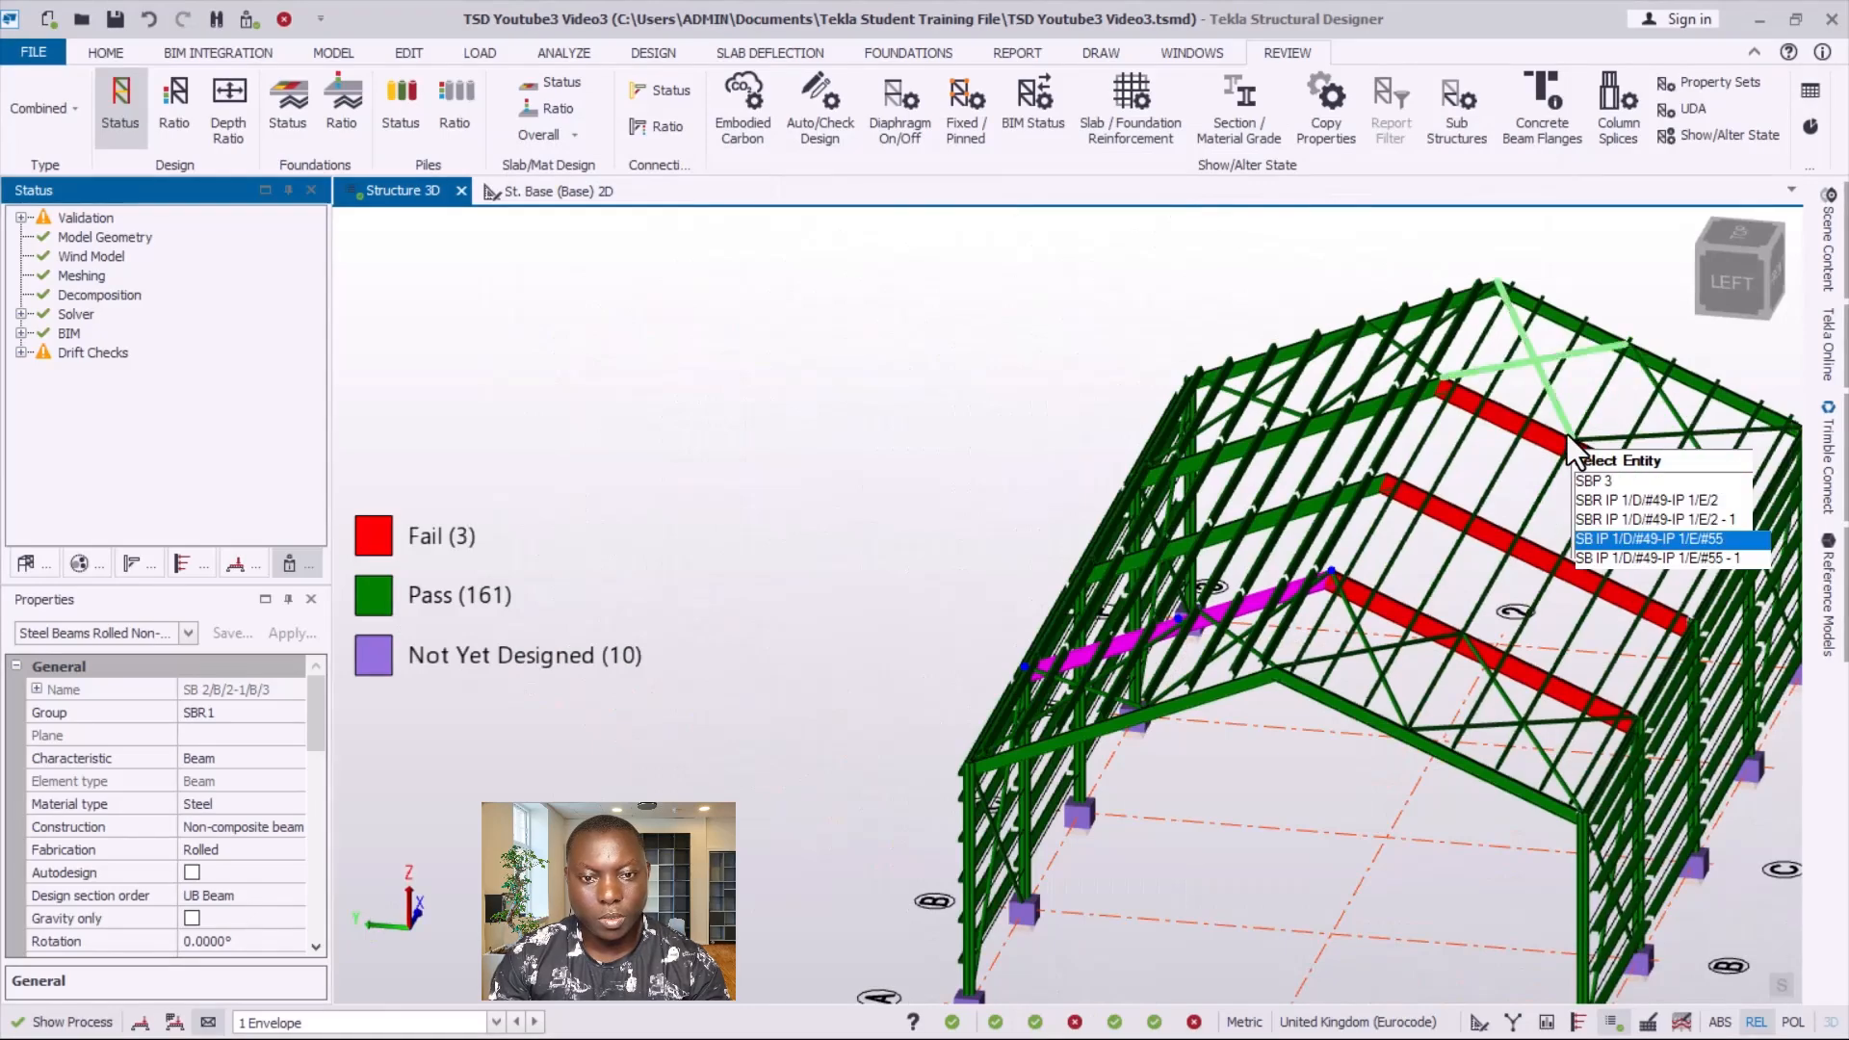
click(1551, 437)
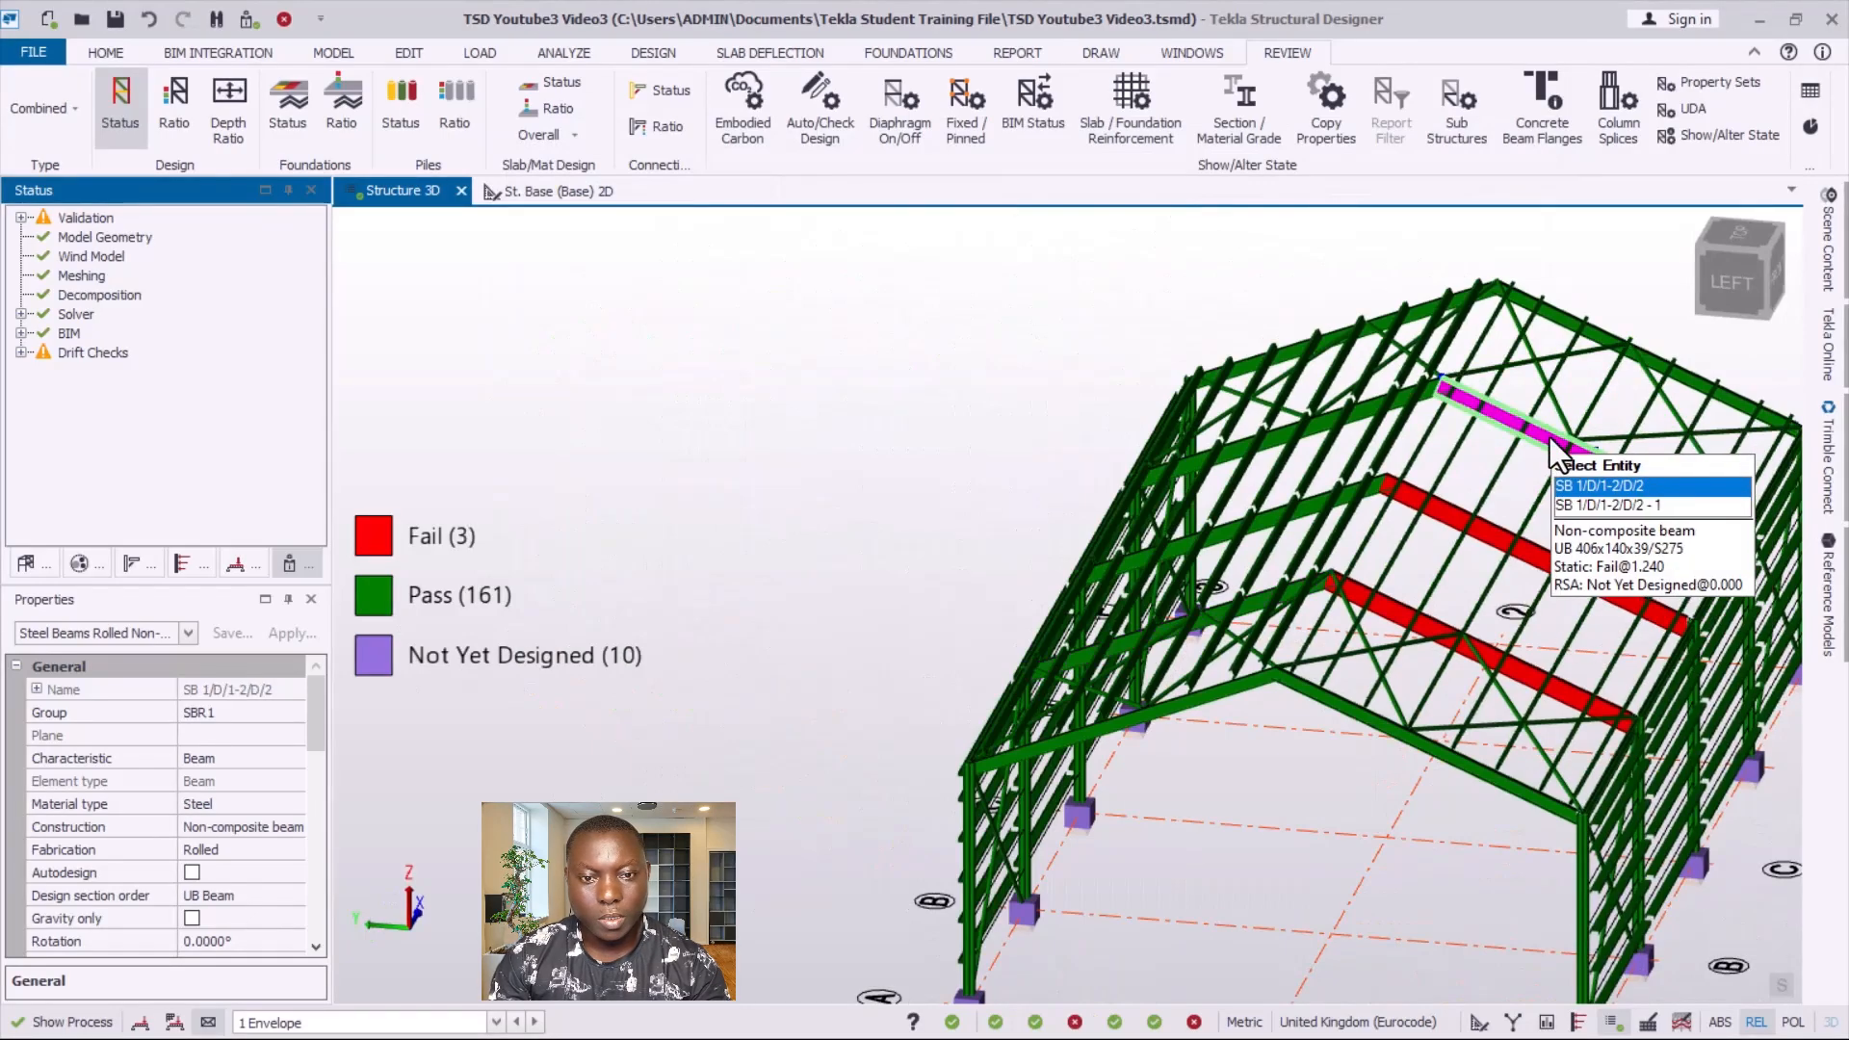
right_click(1550, 437)
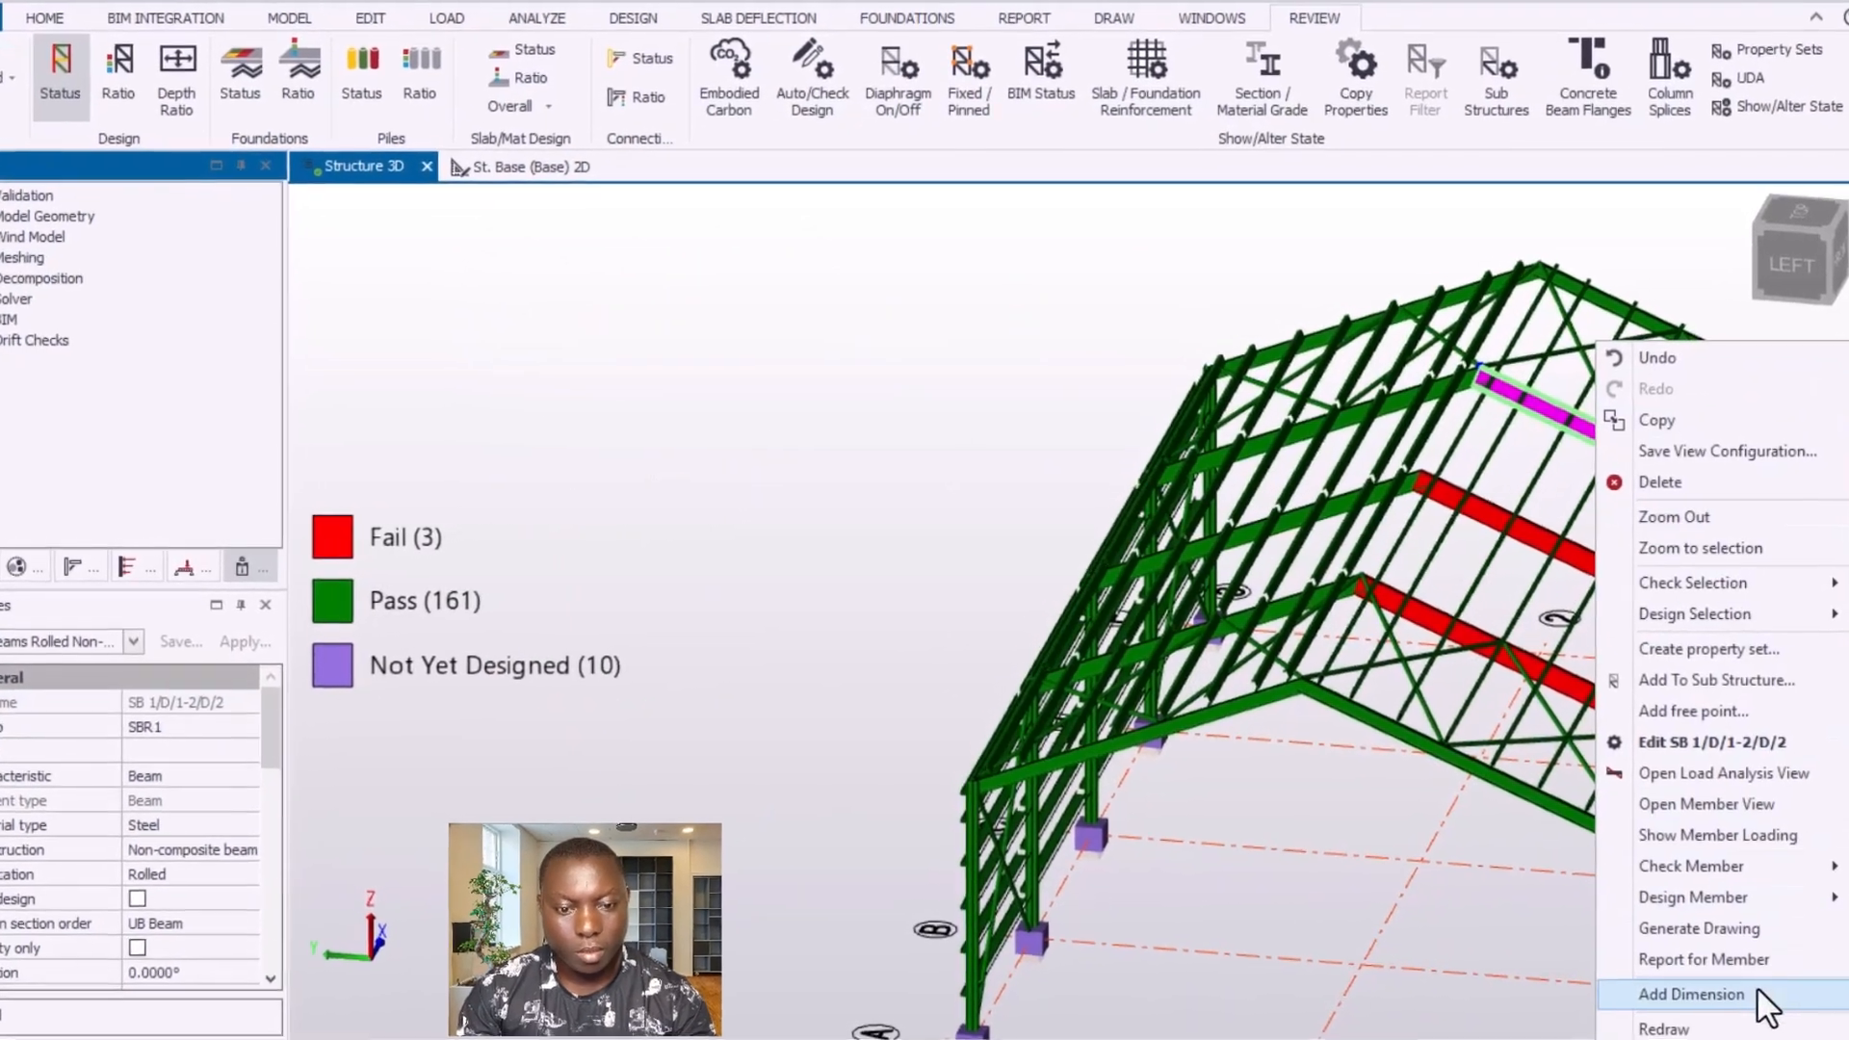
mouse_move(1681, 883)
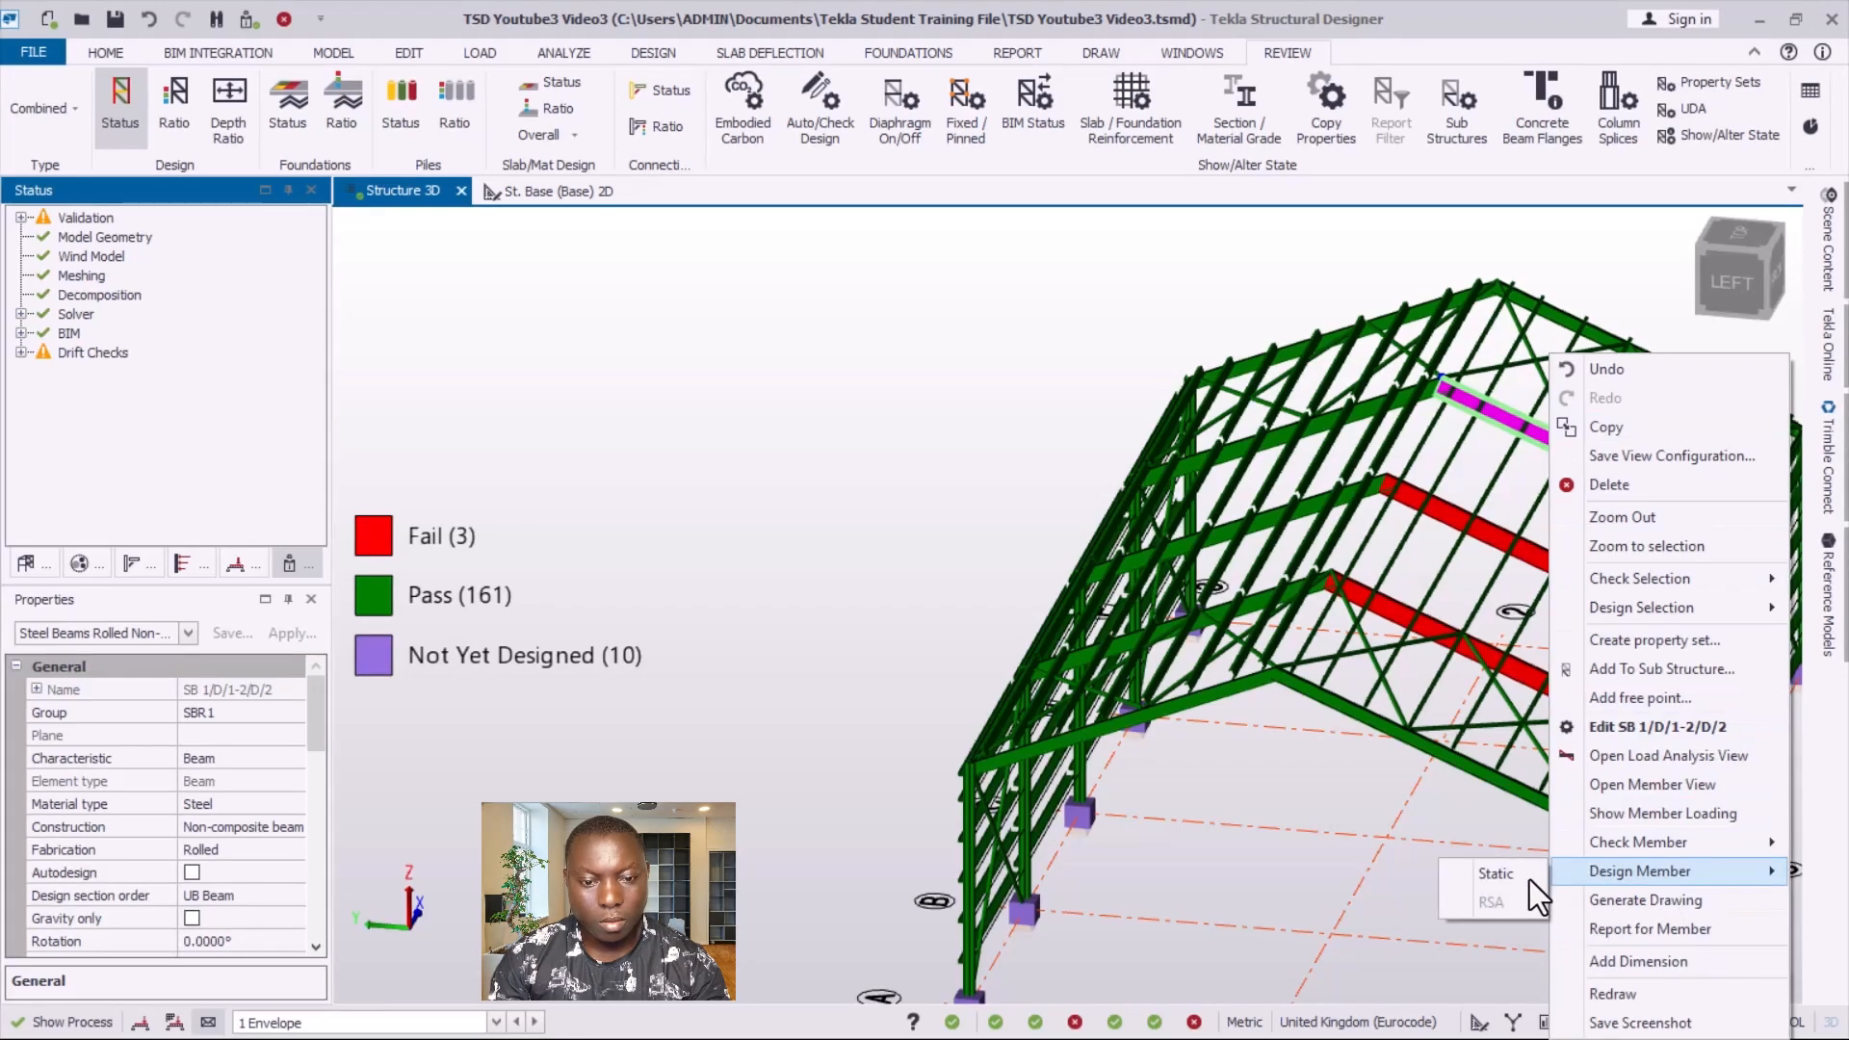
click(1546, 905)
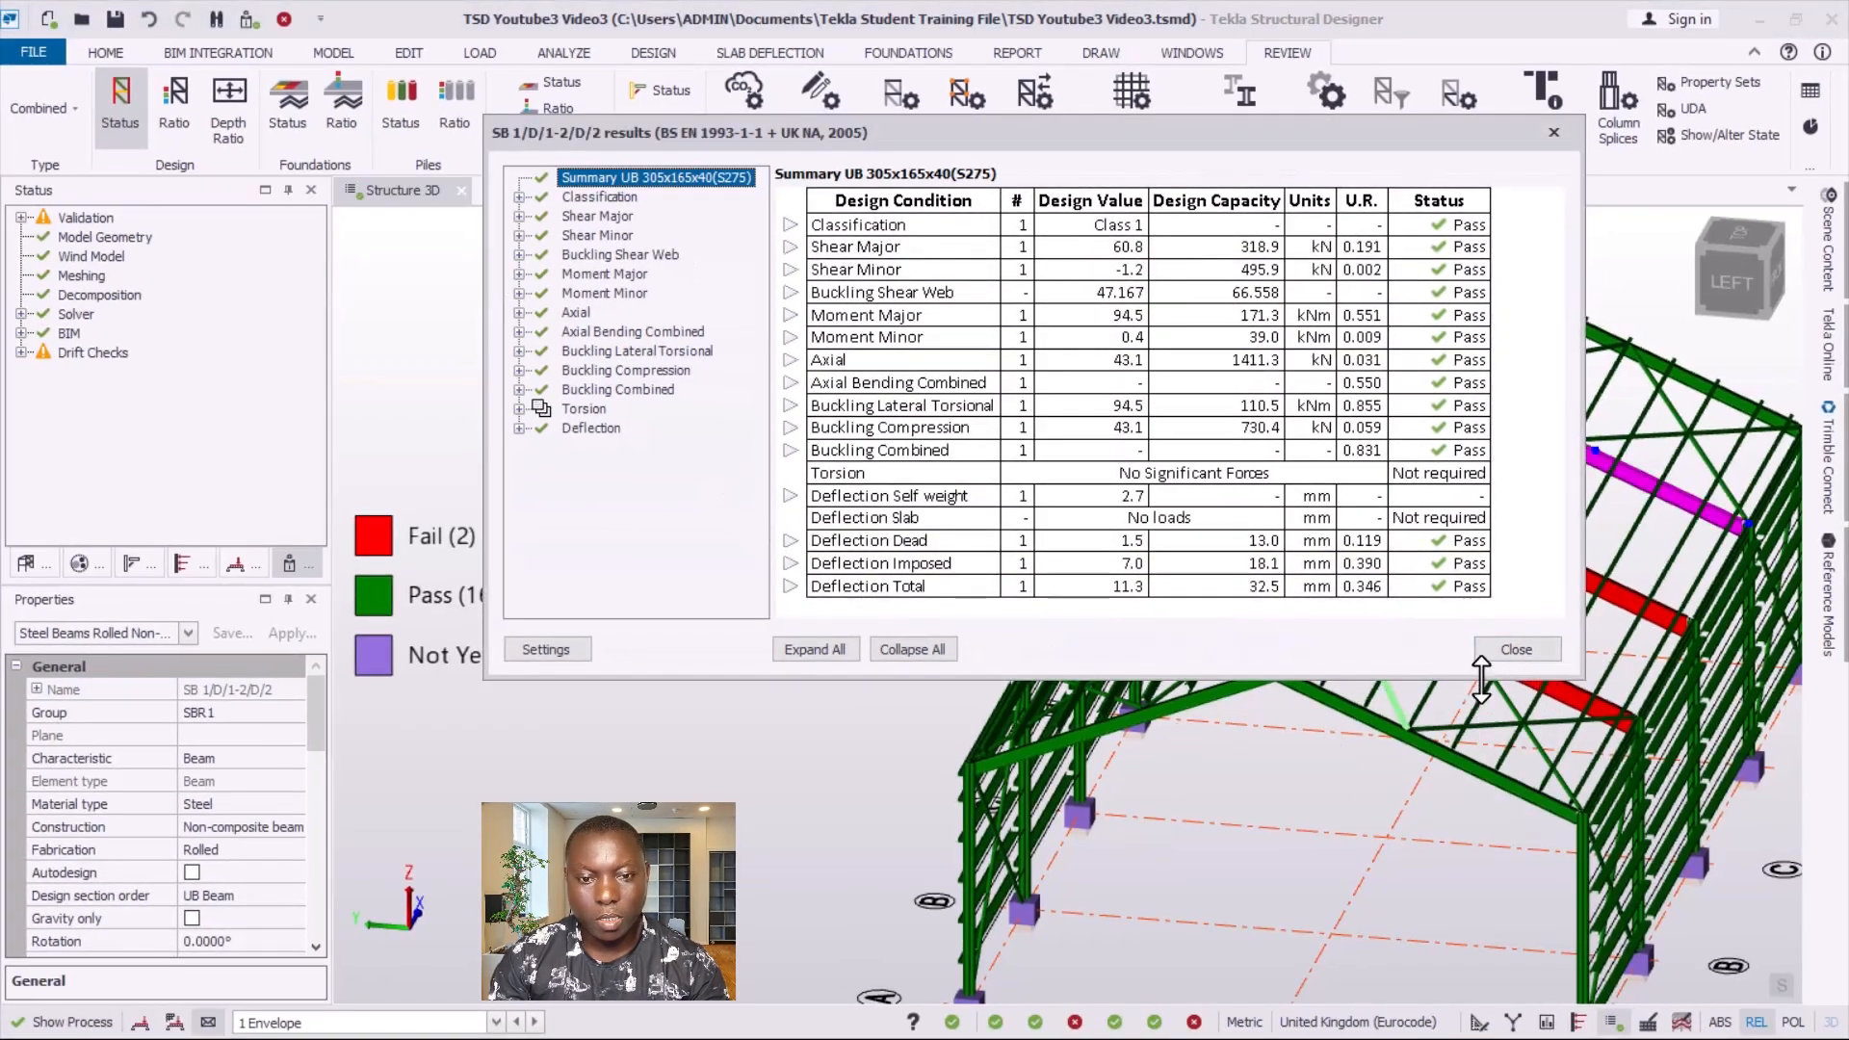
click(1511, 649)
- Run a static member design on the grid line C rafter between lines 1 and 2, and close its results
scroll(927, 576, down, 2)
right_drag(1215, 745, 1090, 749)
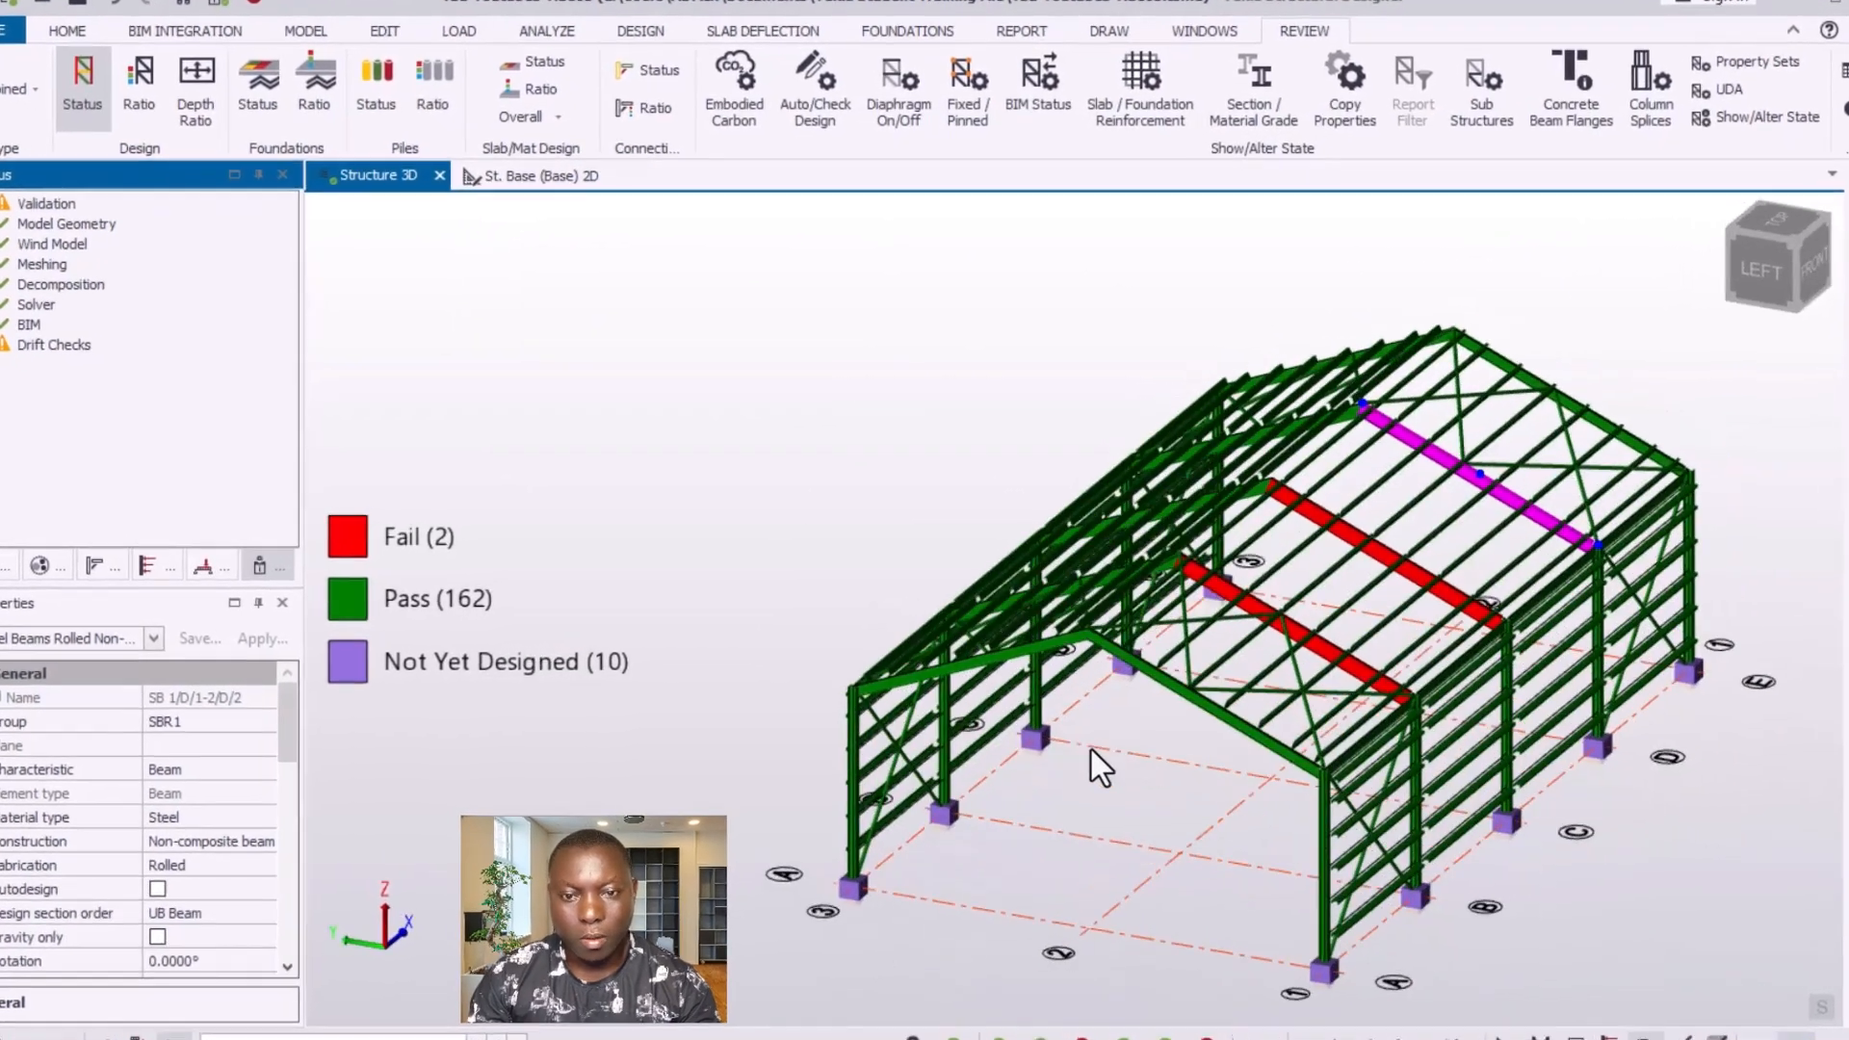
scroll(1090, 747, up, 3)
right_click(1366, 534)
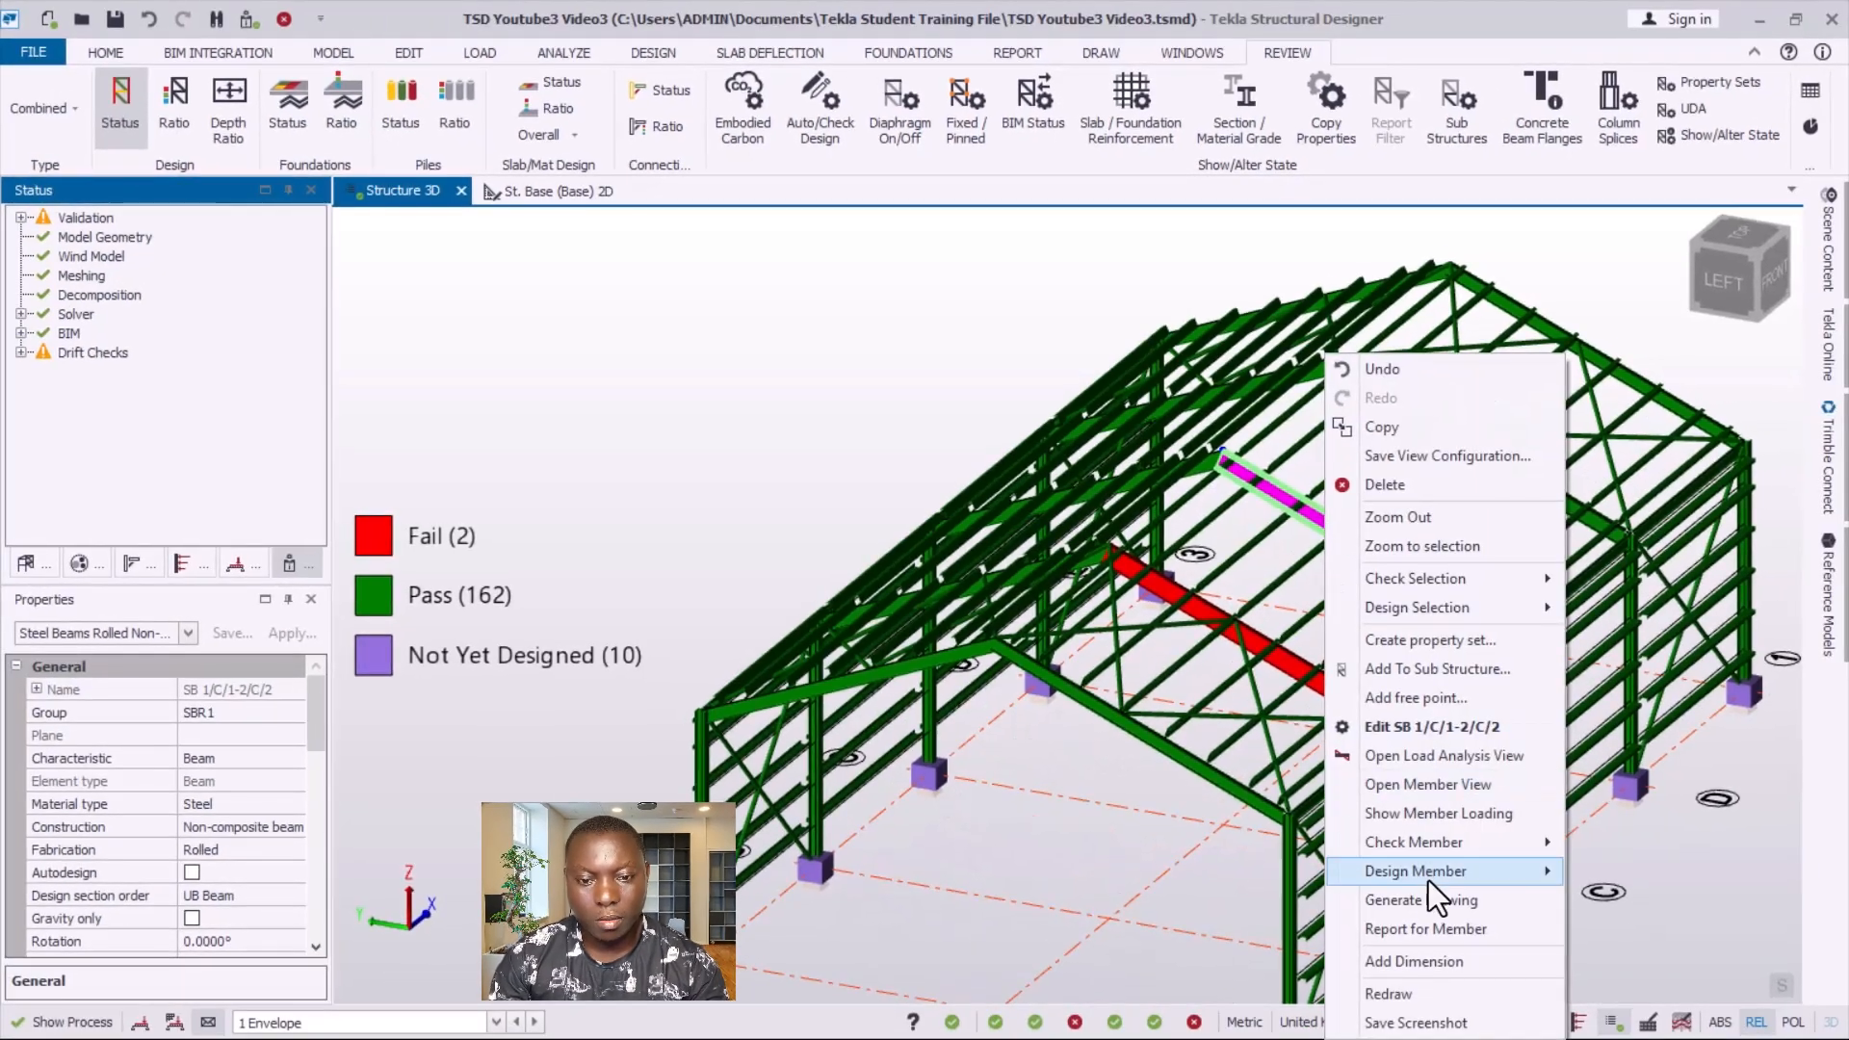
mouse_move(1429, 880)
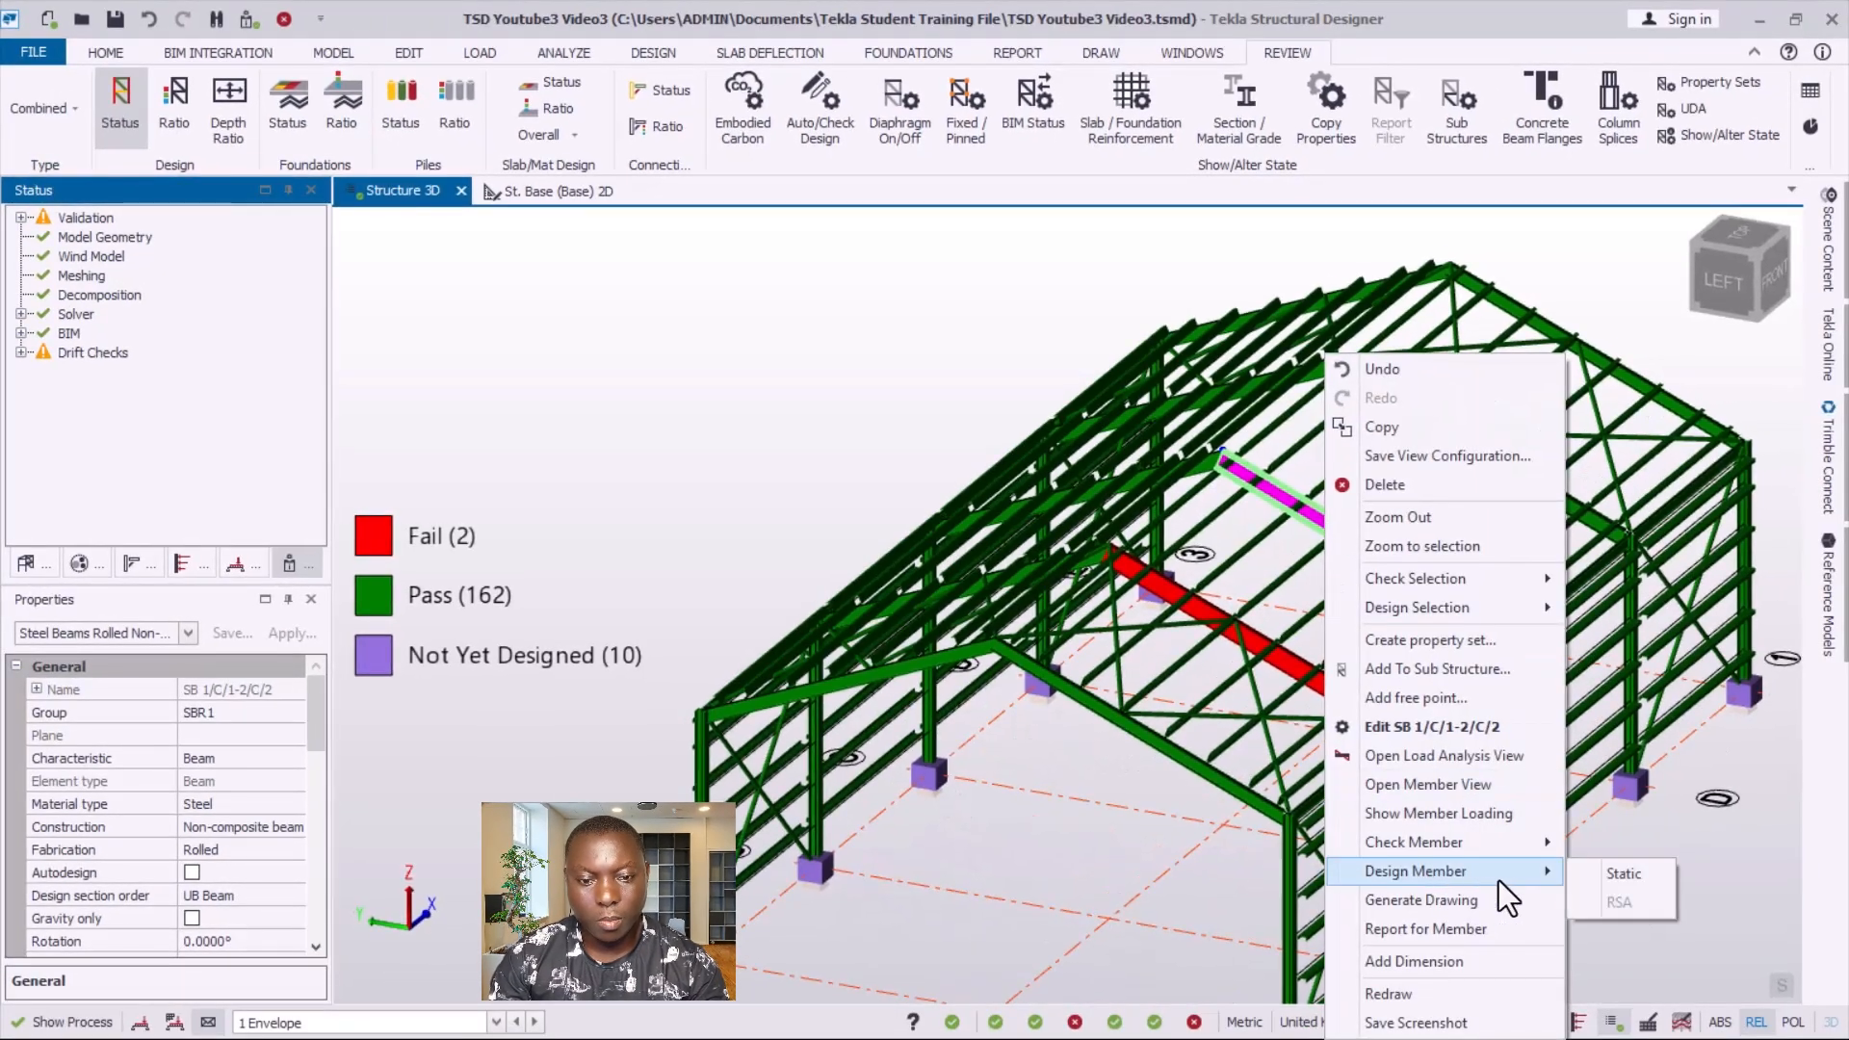
click(1604, 876)
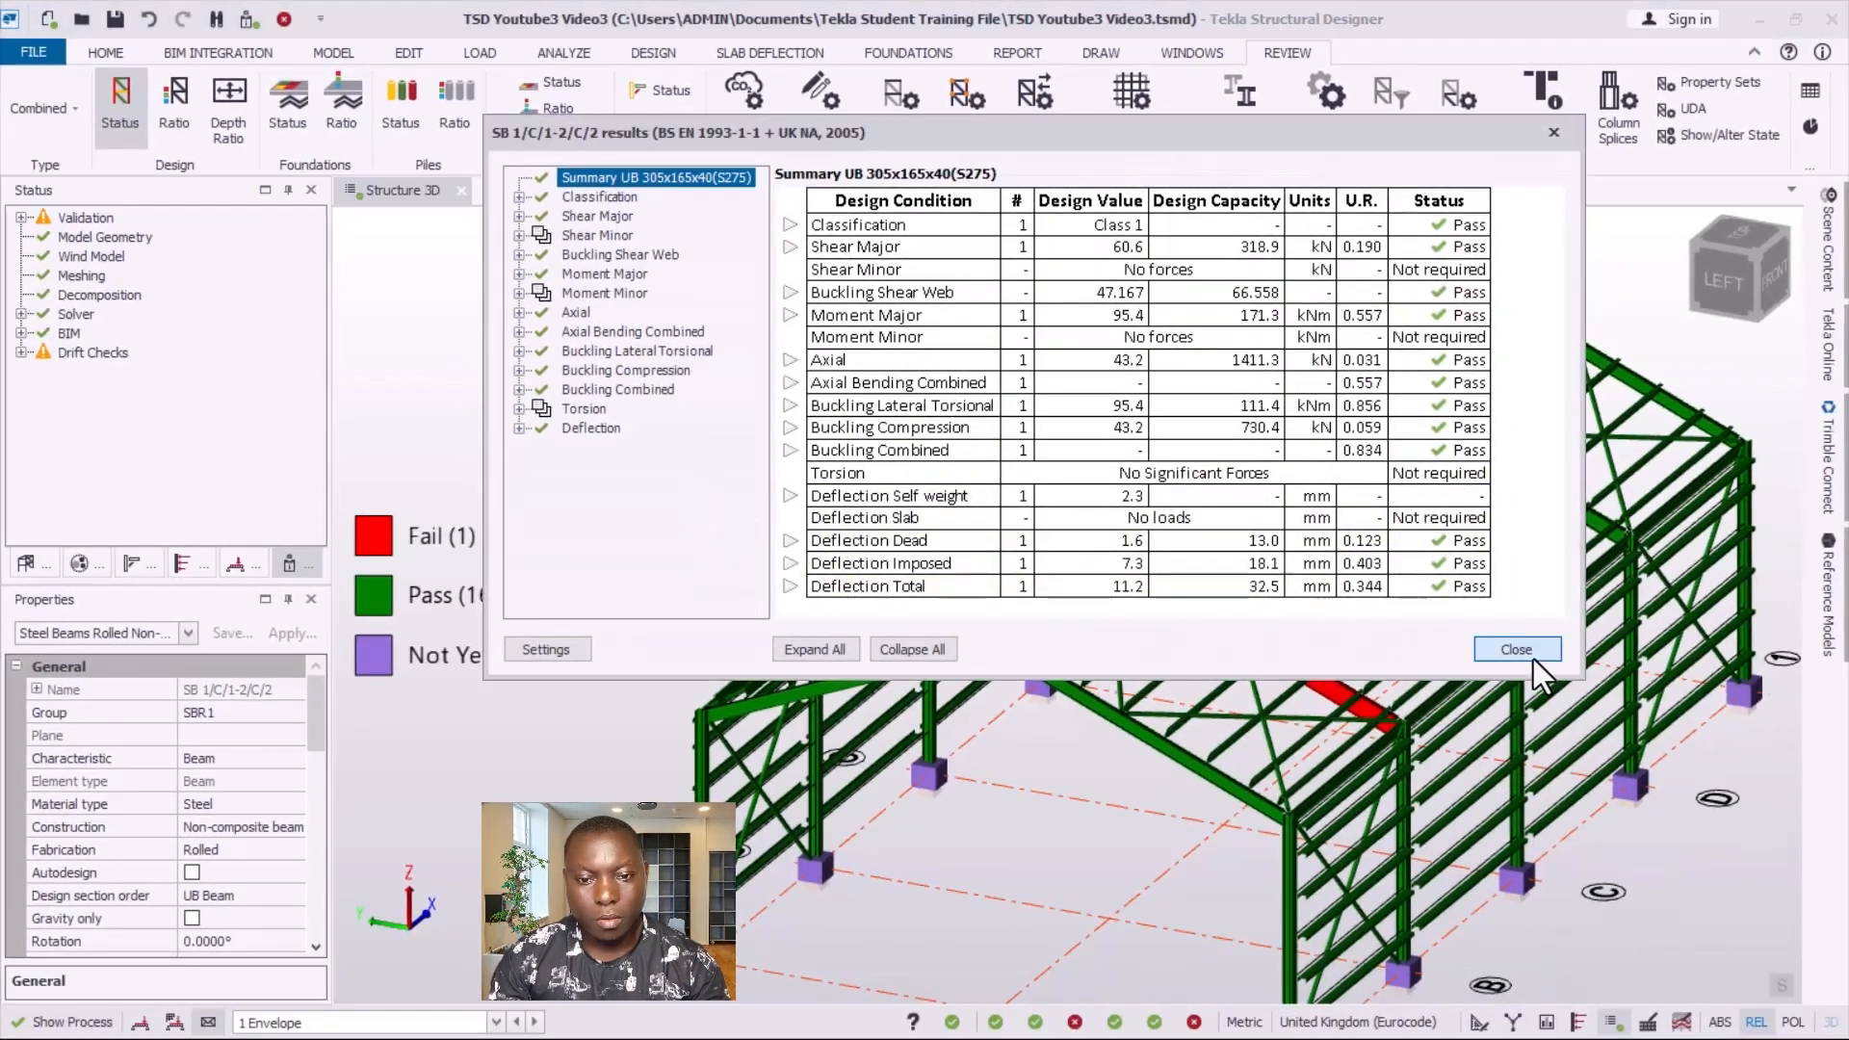
click(1569, 660)
- Run a static member design on the grid line B rafter between lines 1 and 2, and close its results
click(1261, 637)
right_click(1262, 635)
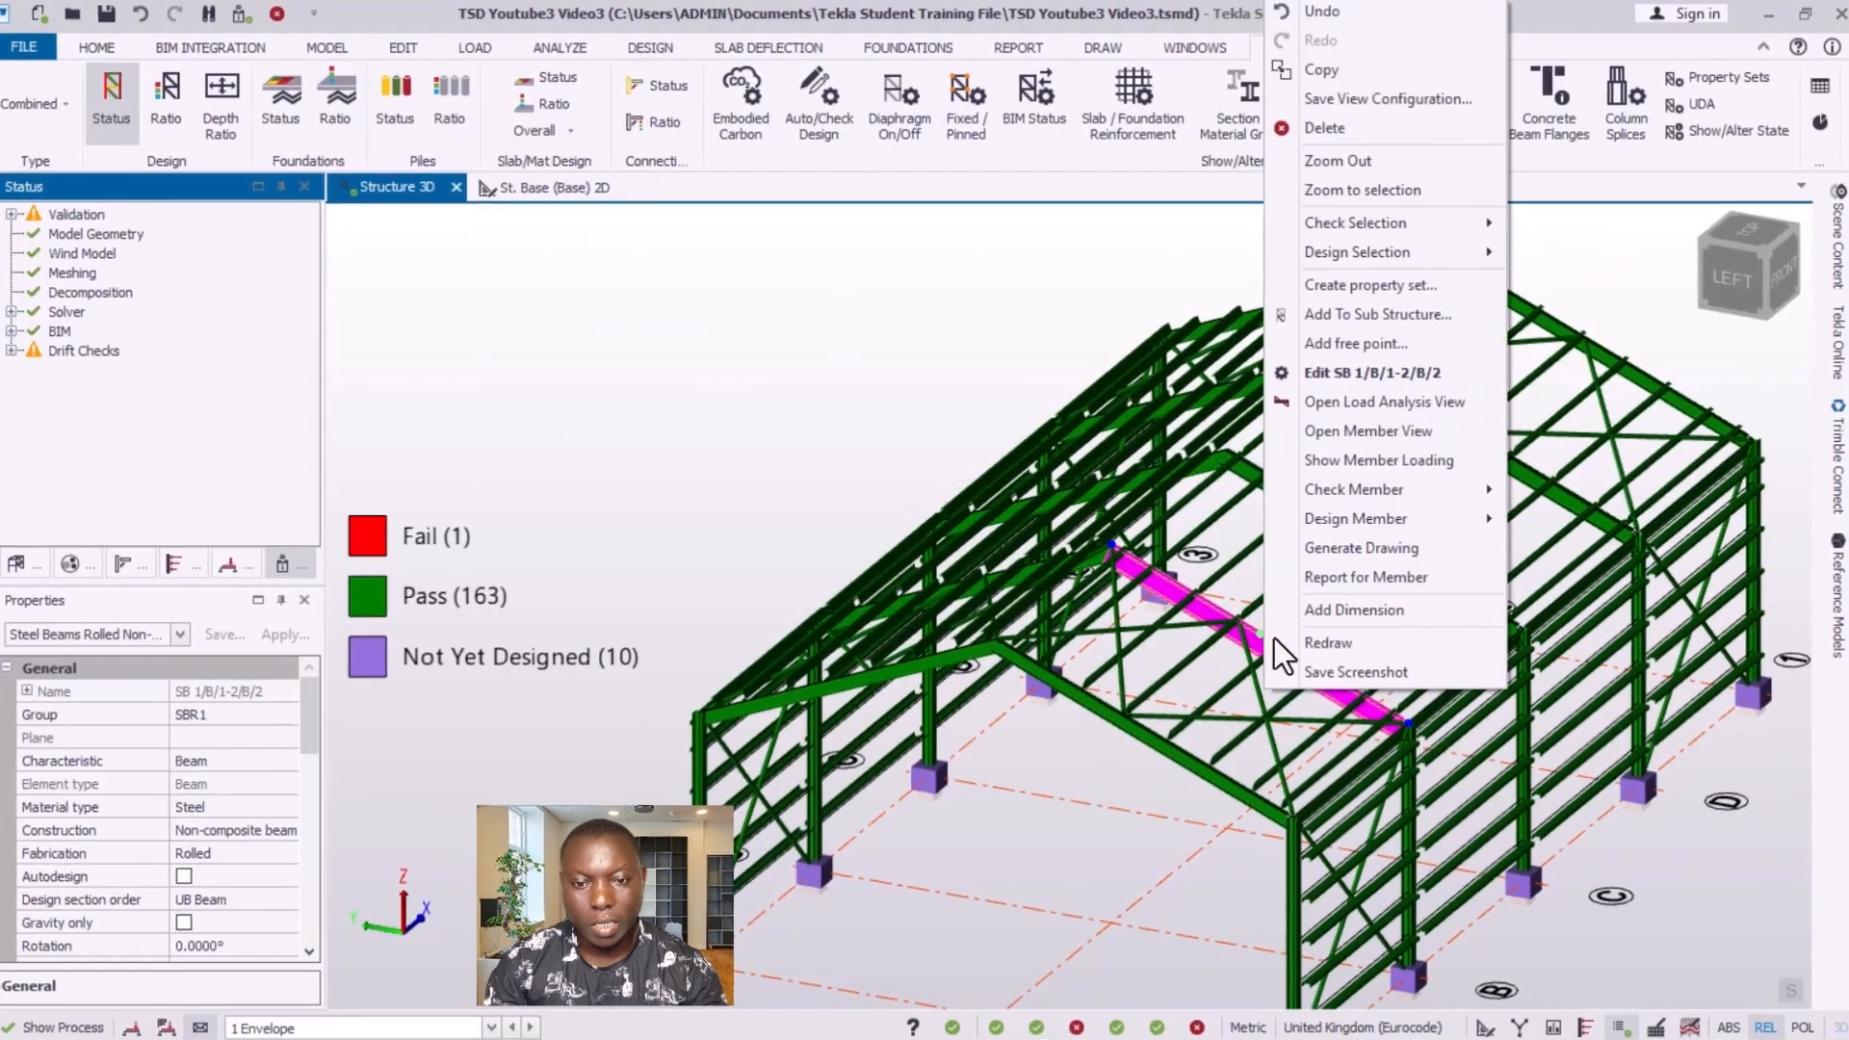
mouse_move(1377, 517)
click(1546, 519)
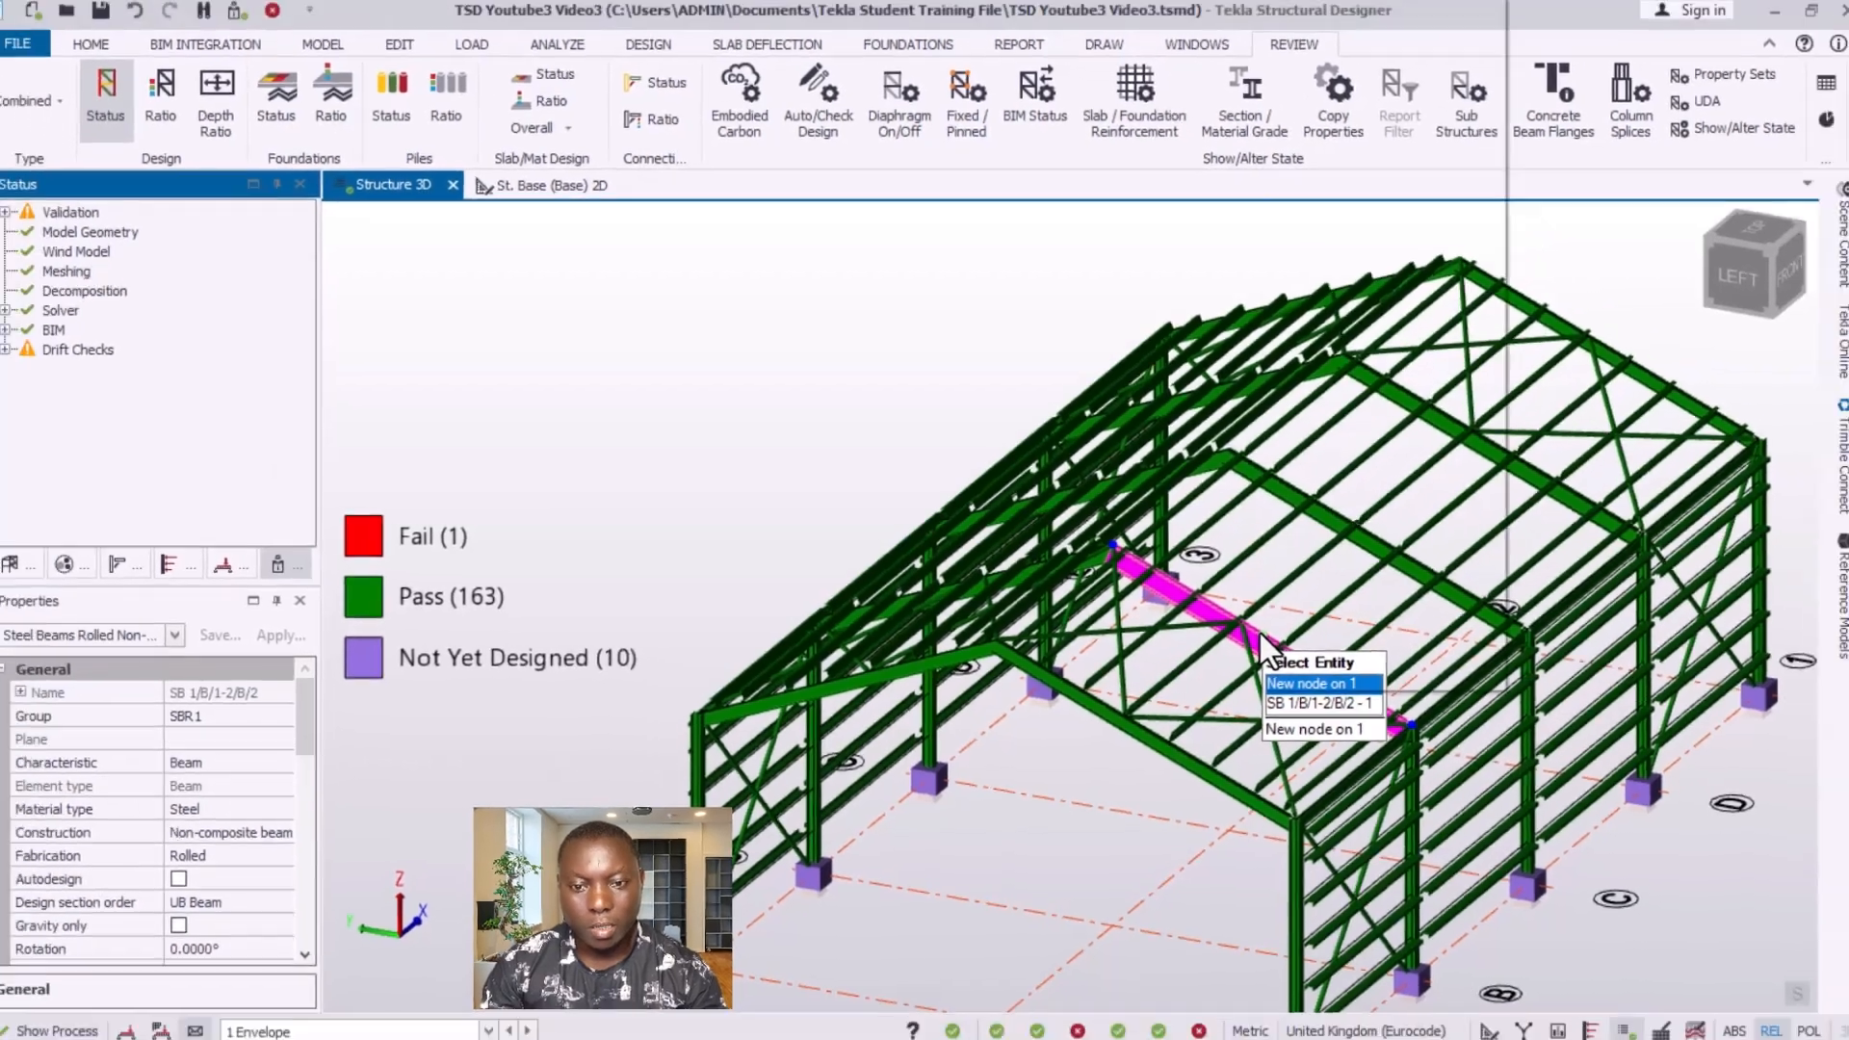
right_click(1283, 639)
mouse_move(1391, 521)
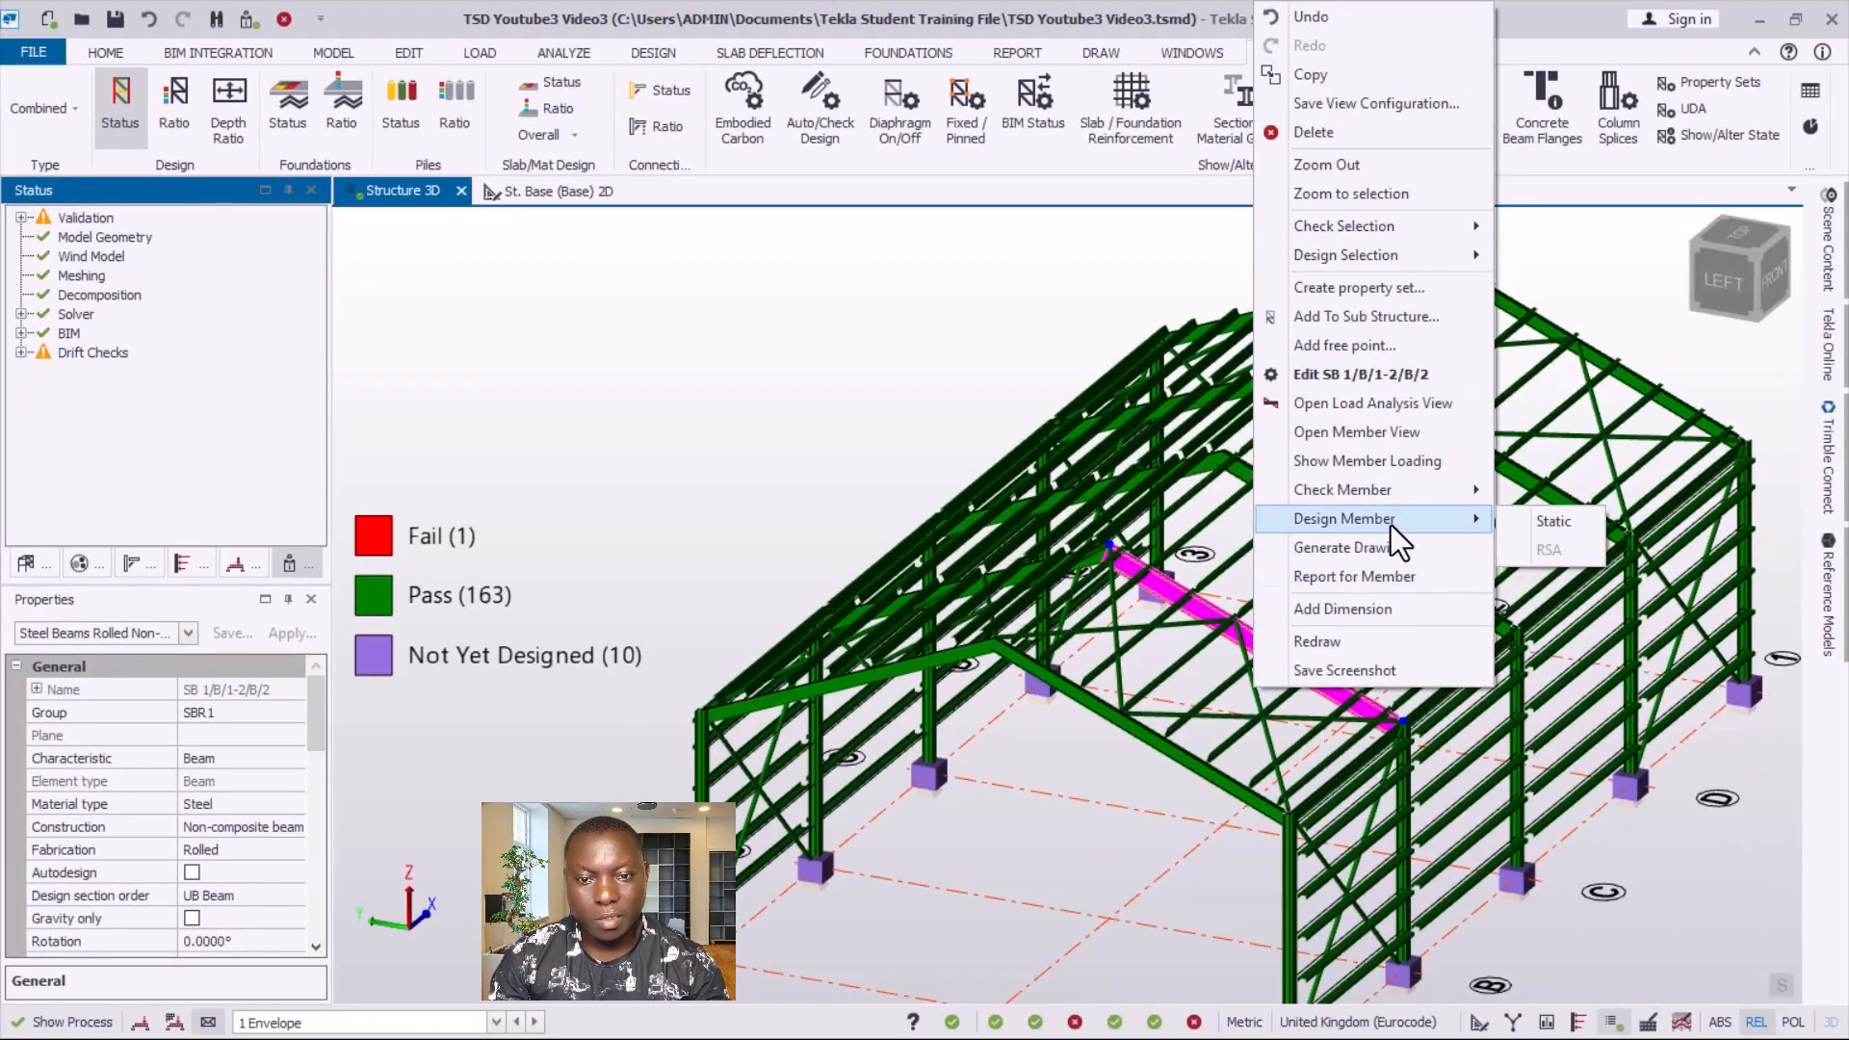
click(1558, 522)
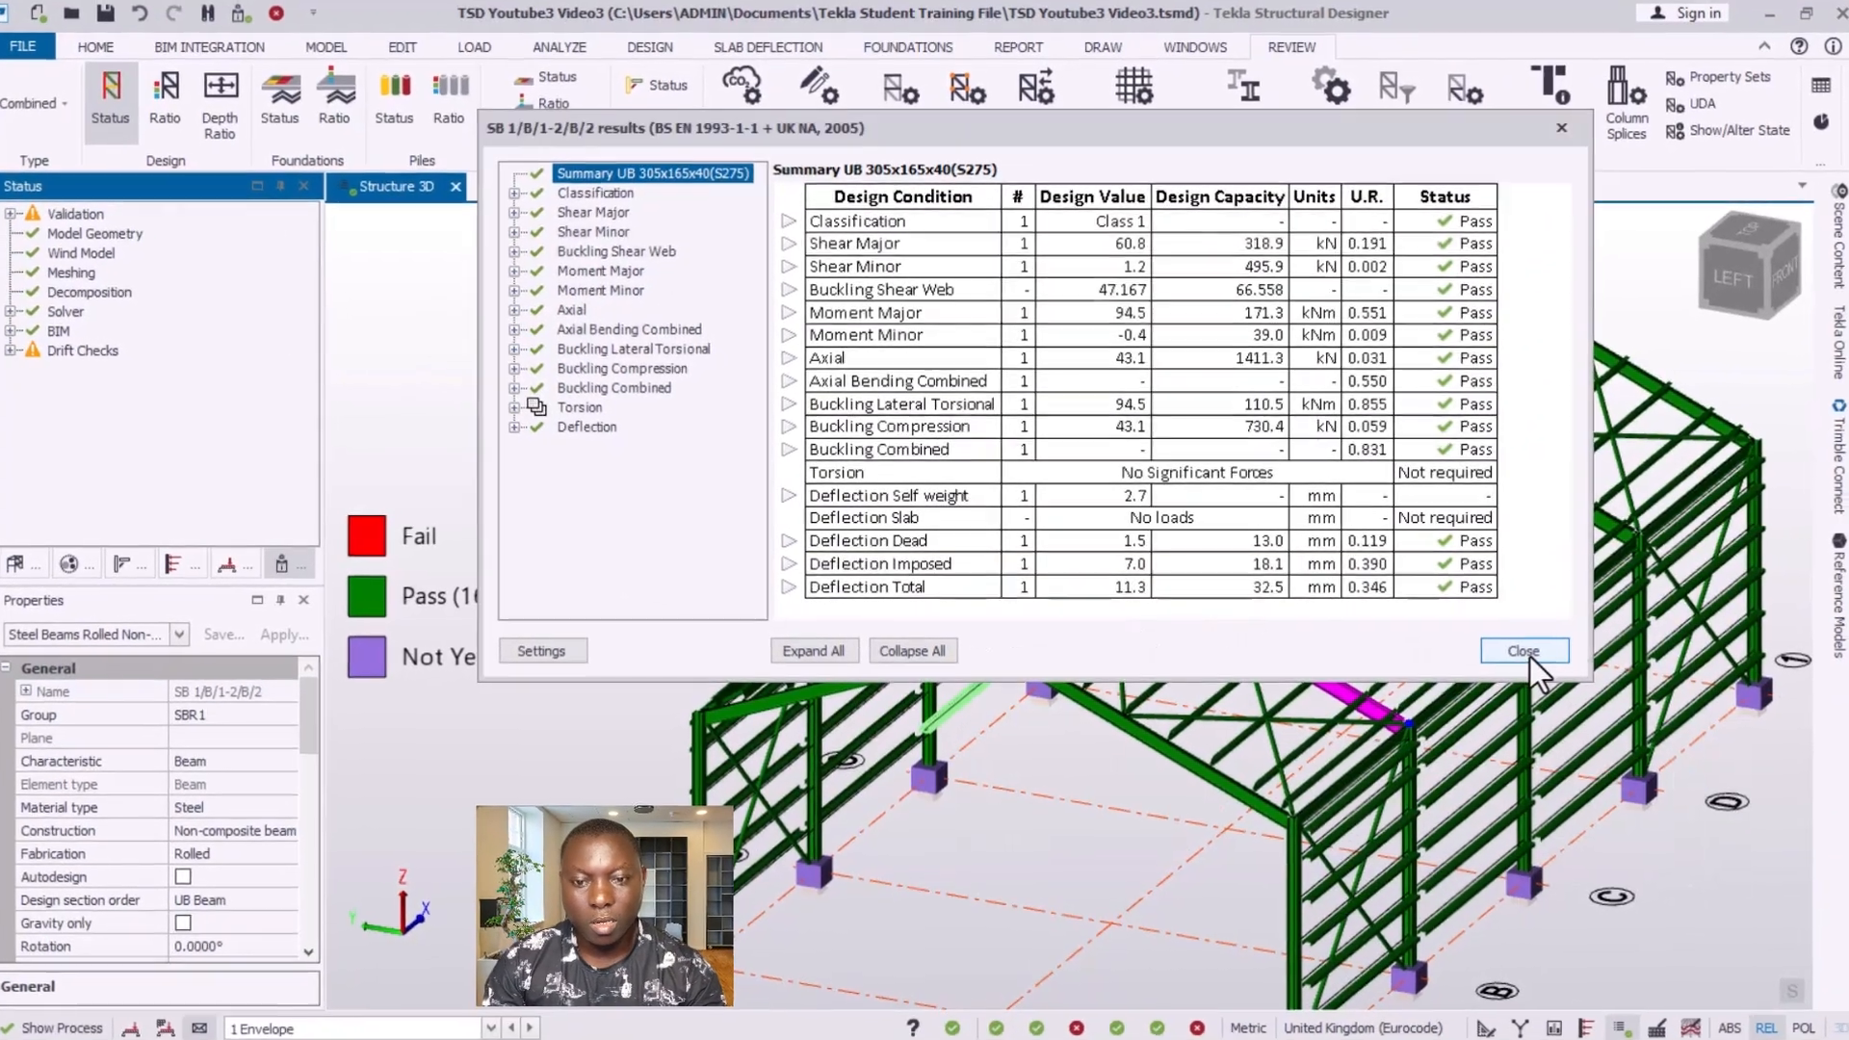
click(1526, 653)
- Examine the design status of the whole frame in 3D from several sides, including the rafters, purlins, side rails, bracing and base plates
scroll(1464, 635, down, 2)
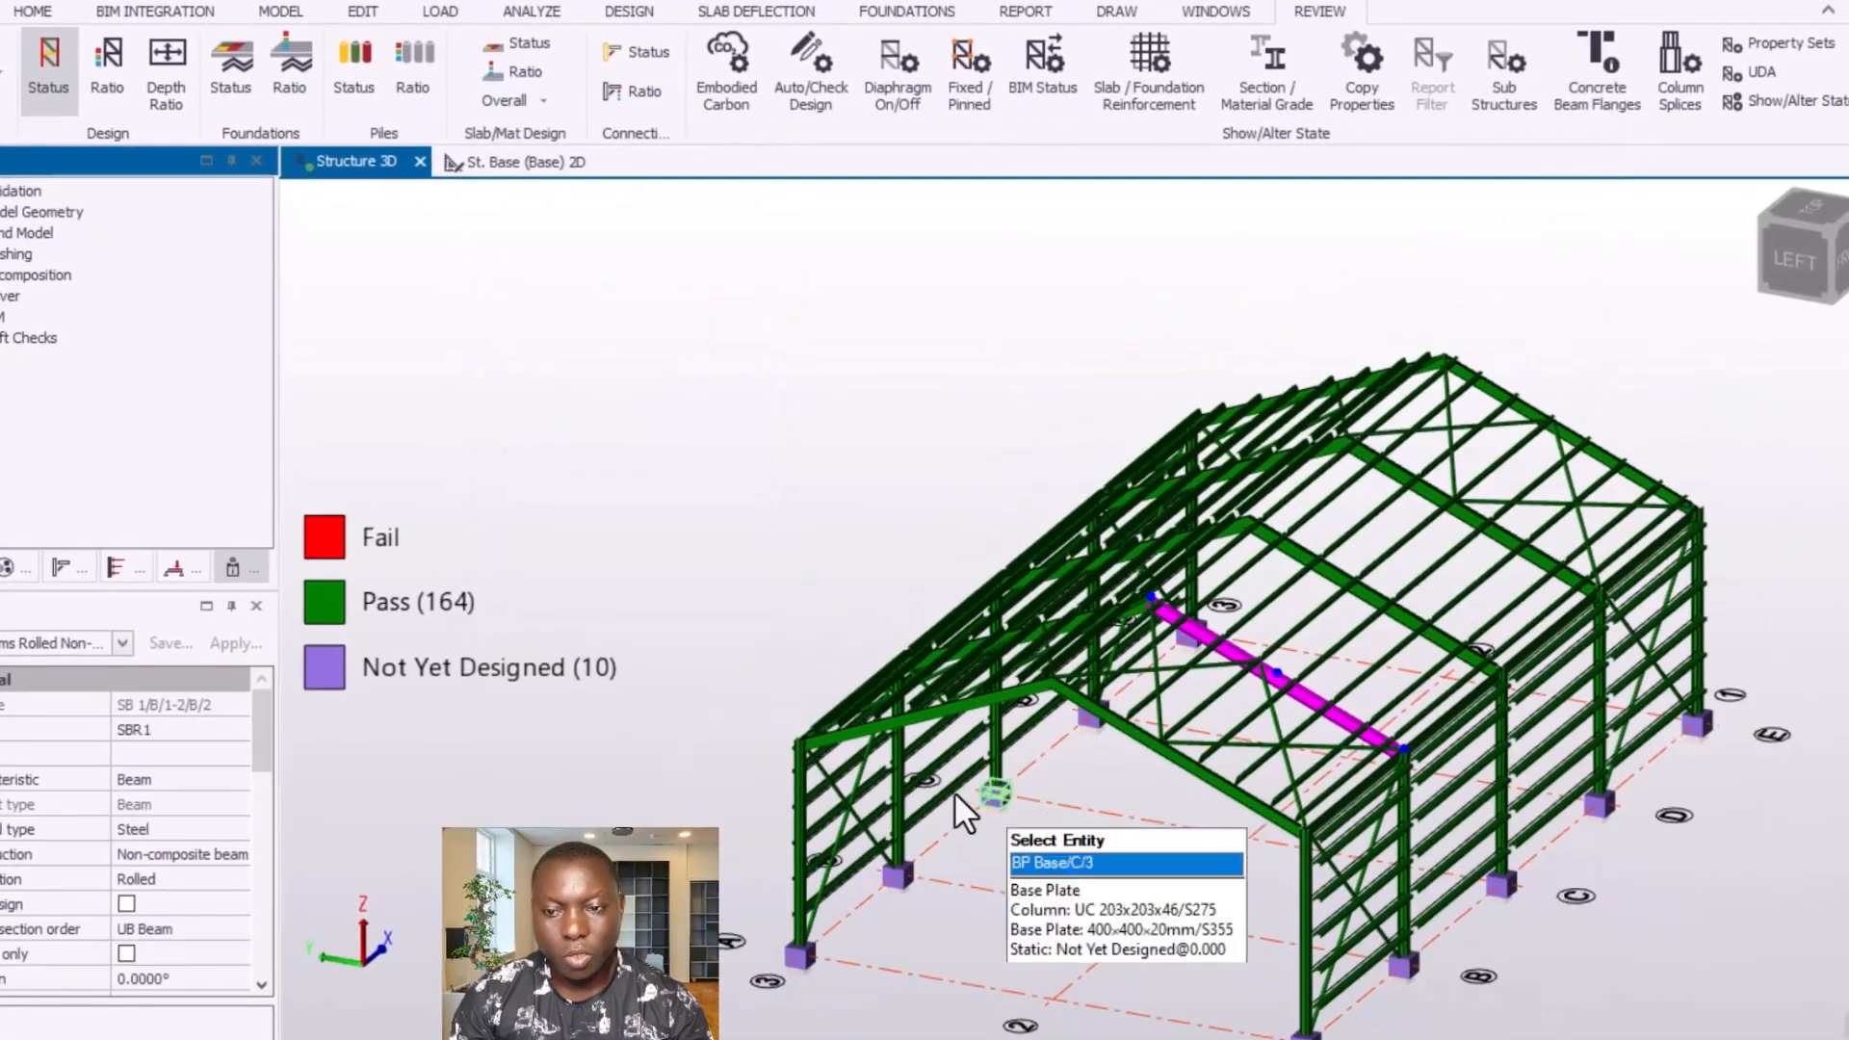
right_drag(871, 756, 1628, 580)
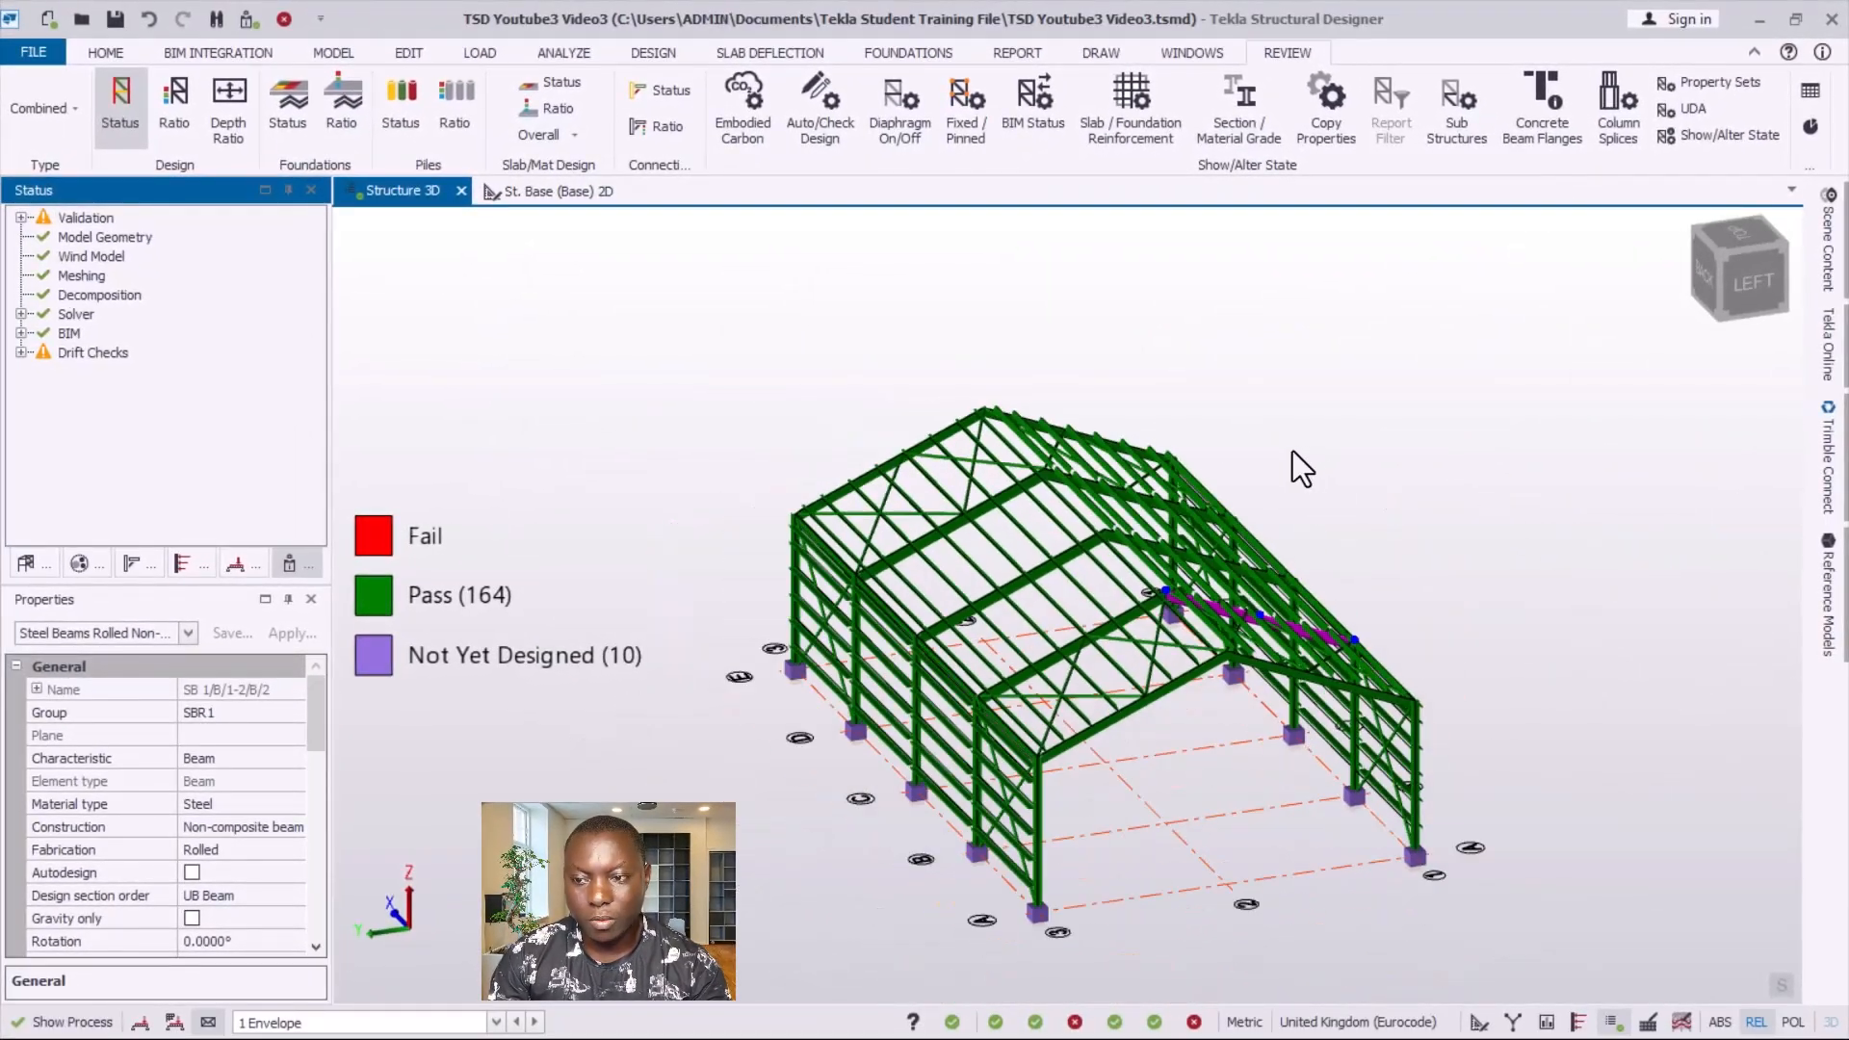
scroll(1228, 813, down, 1)
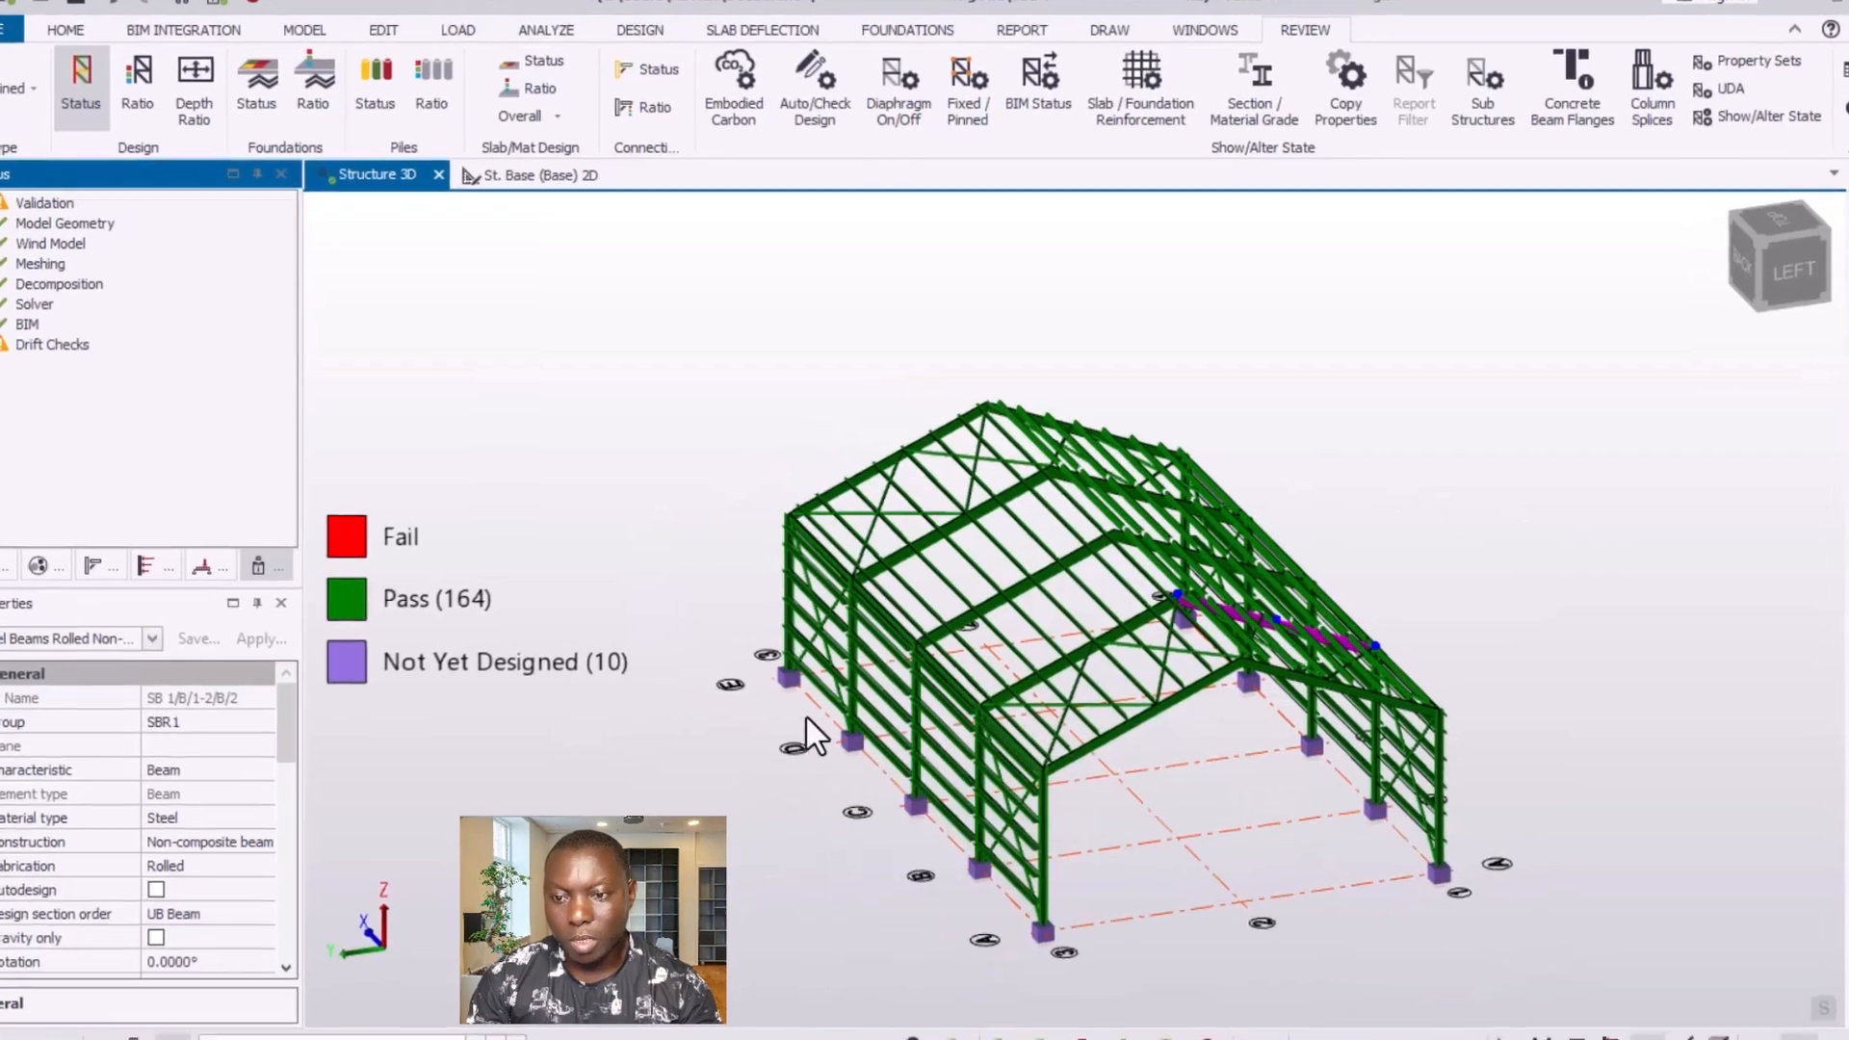
click(821, 693)
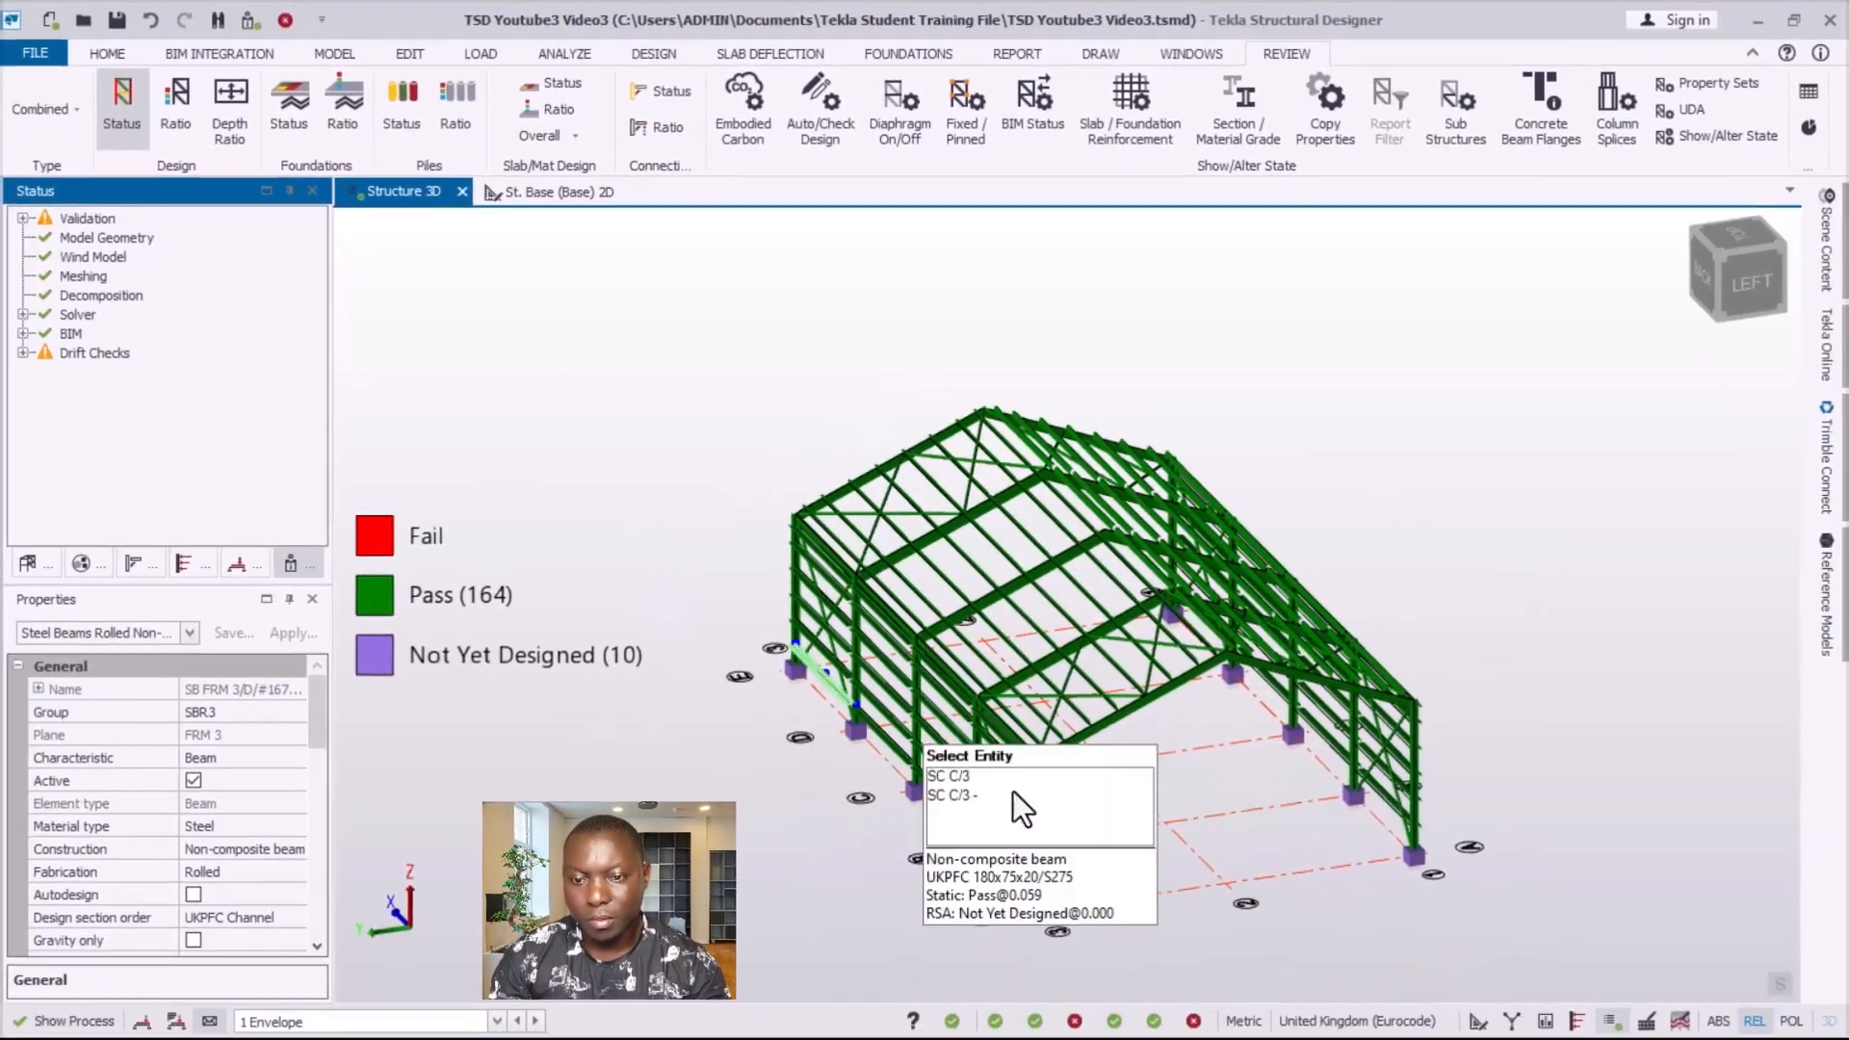
scroll(1020, 921, up, 3)
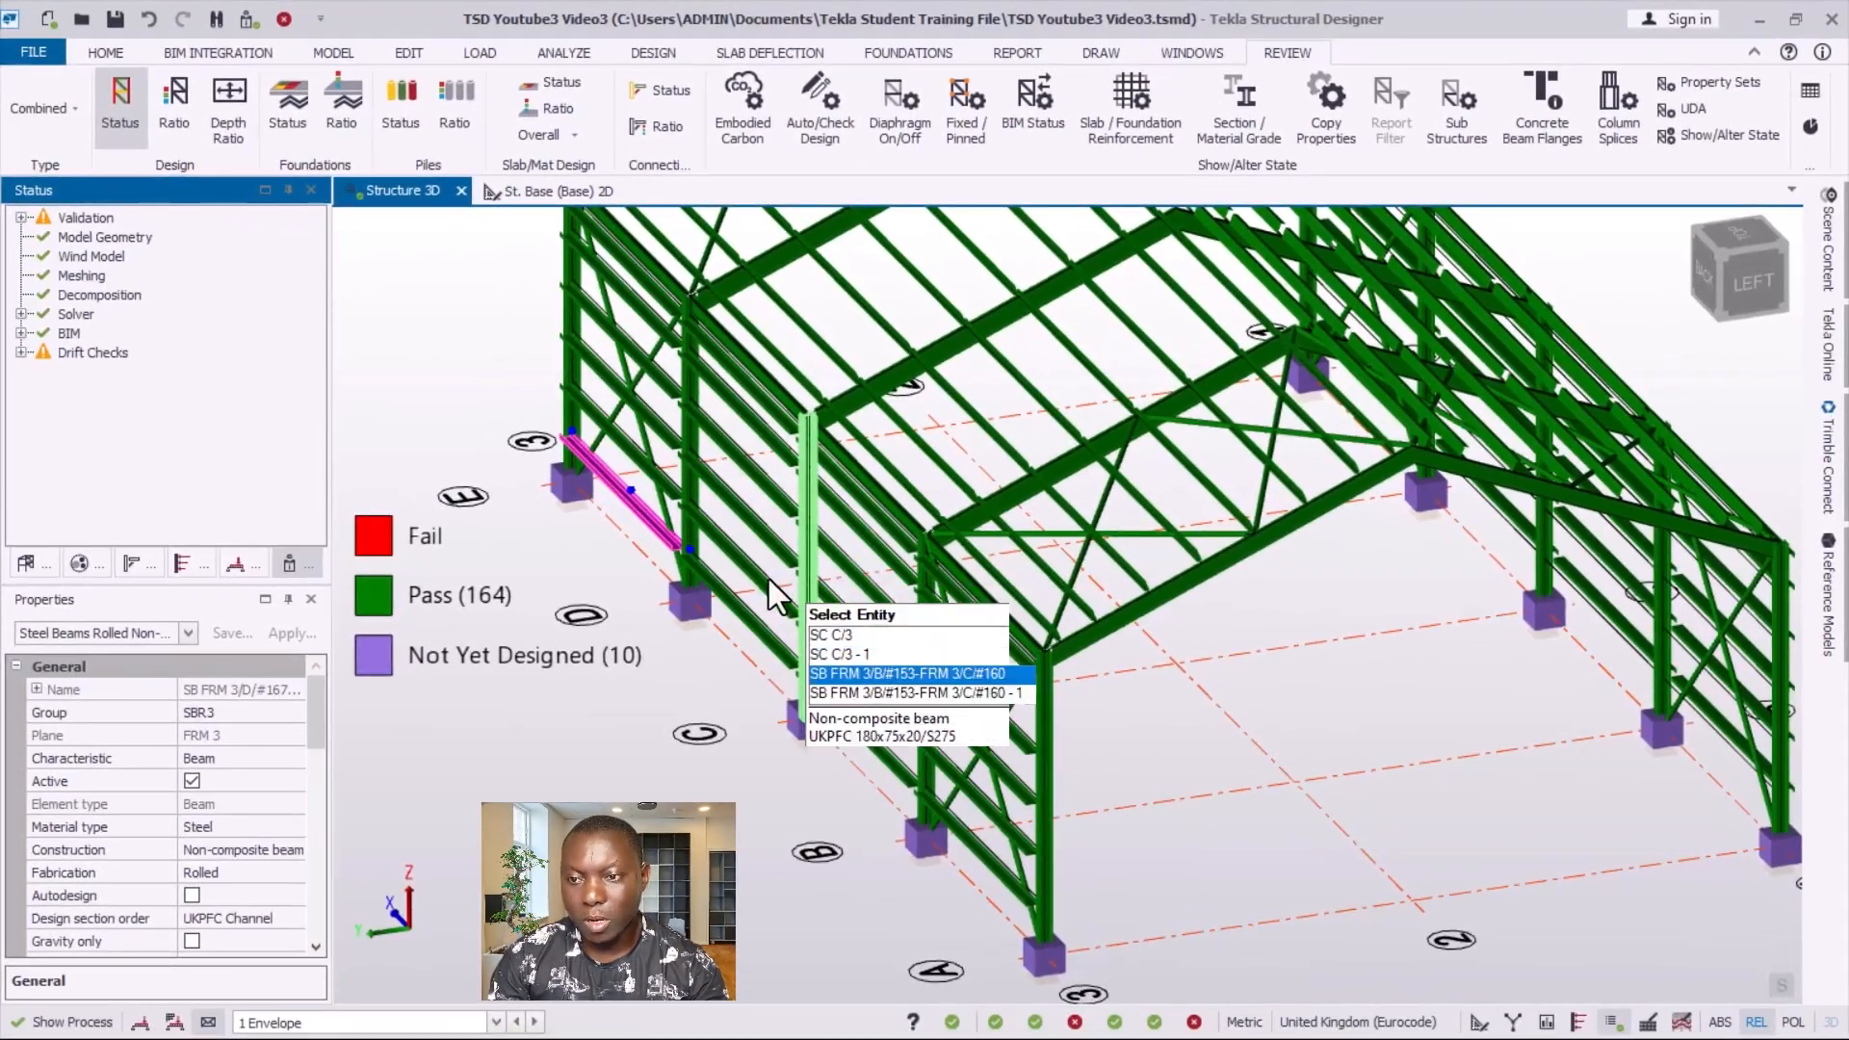
scroll(1217, 690, down, 2)
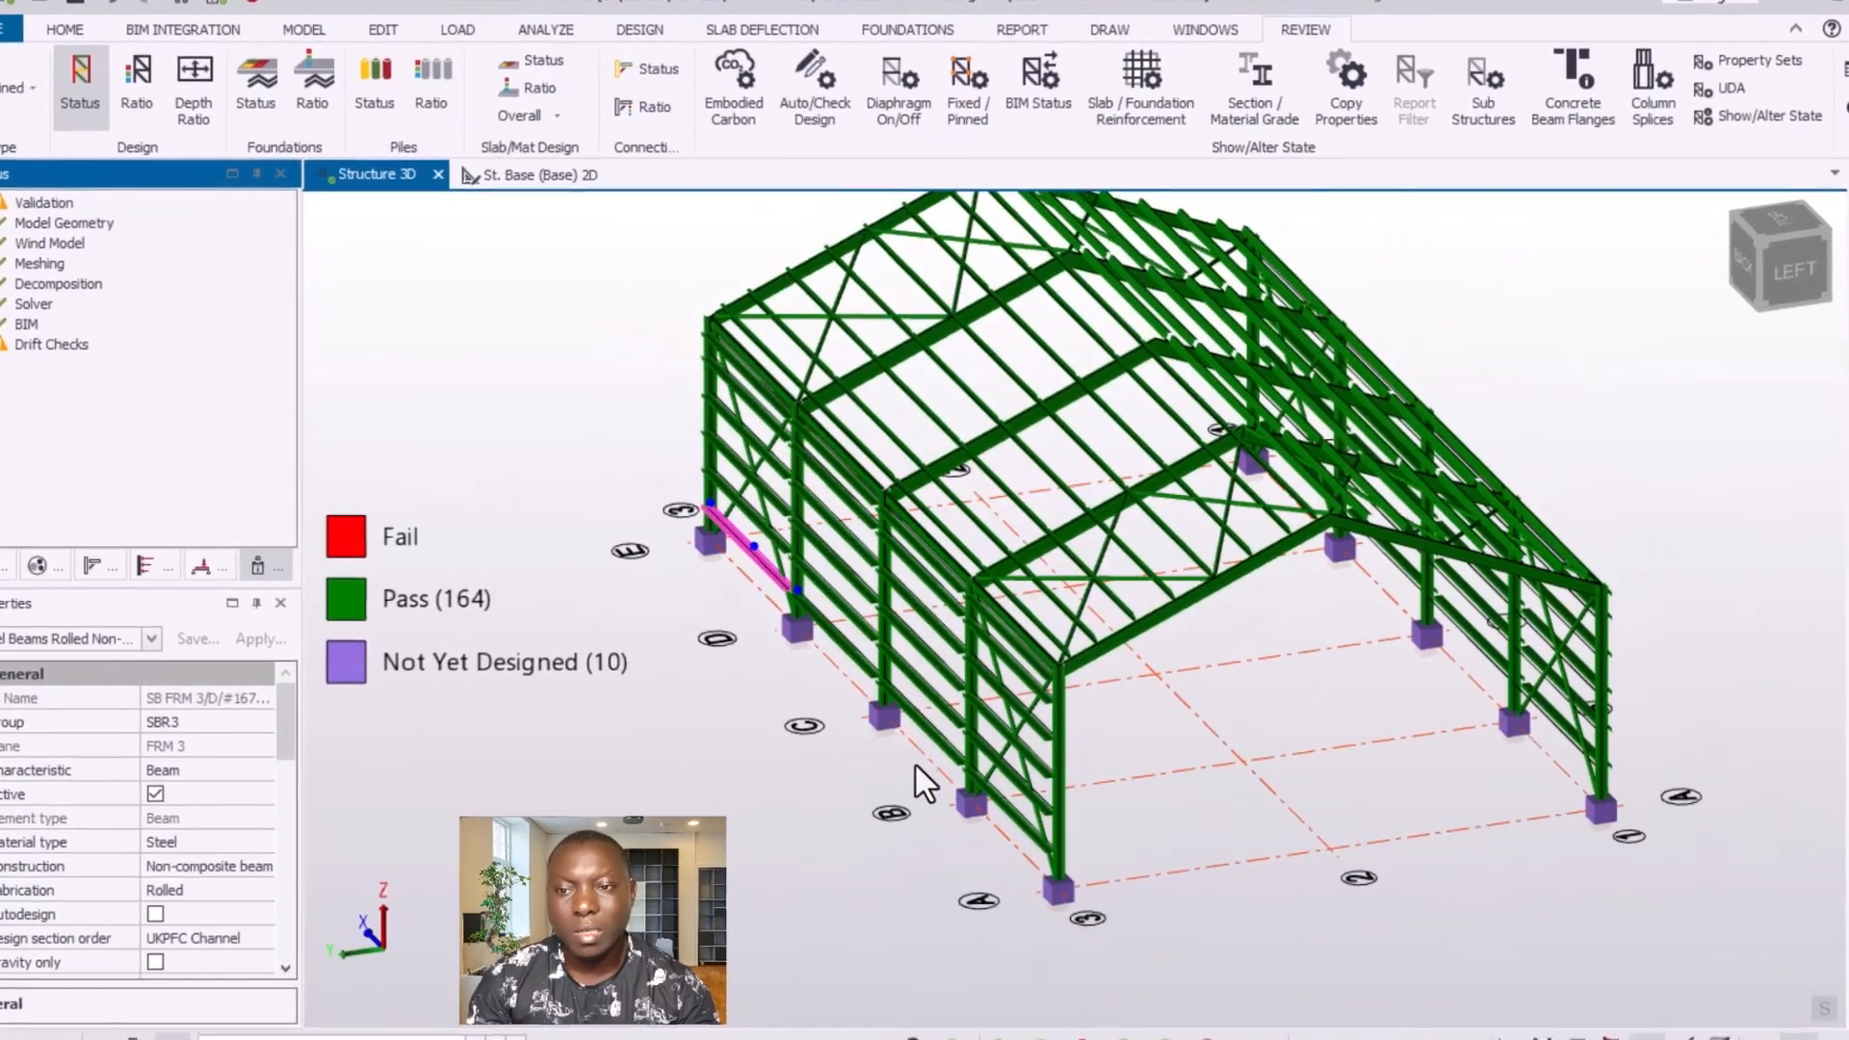
right_drag(780, 635, 726, 649)
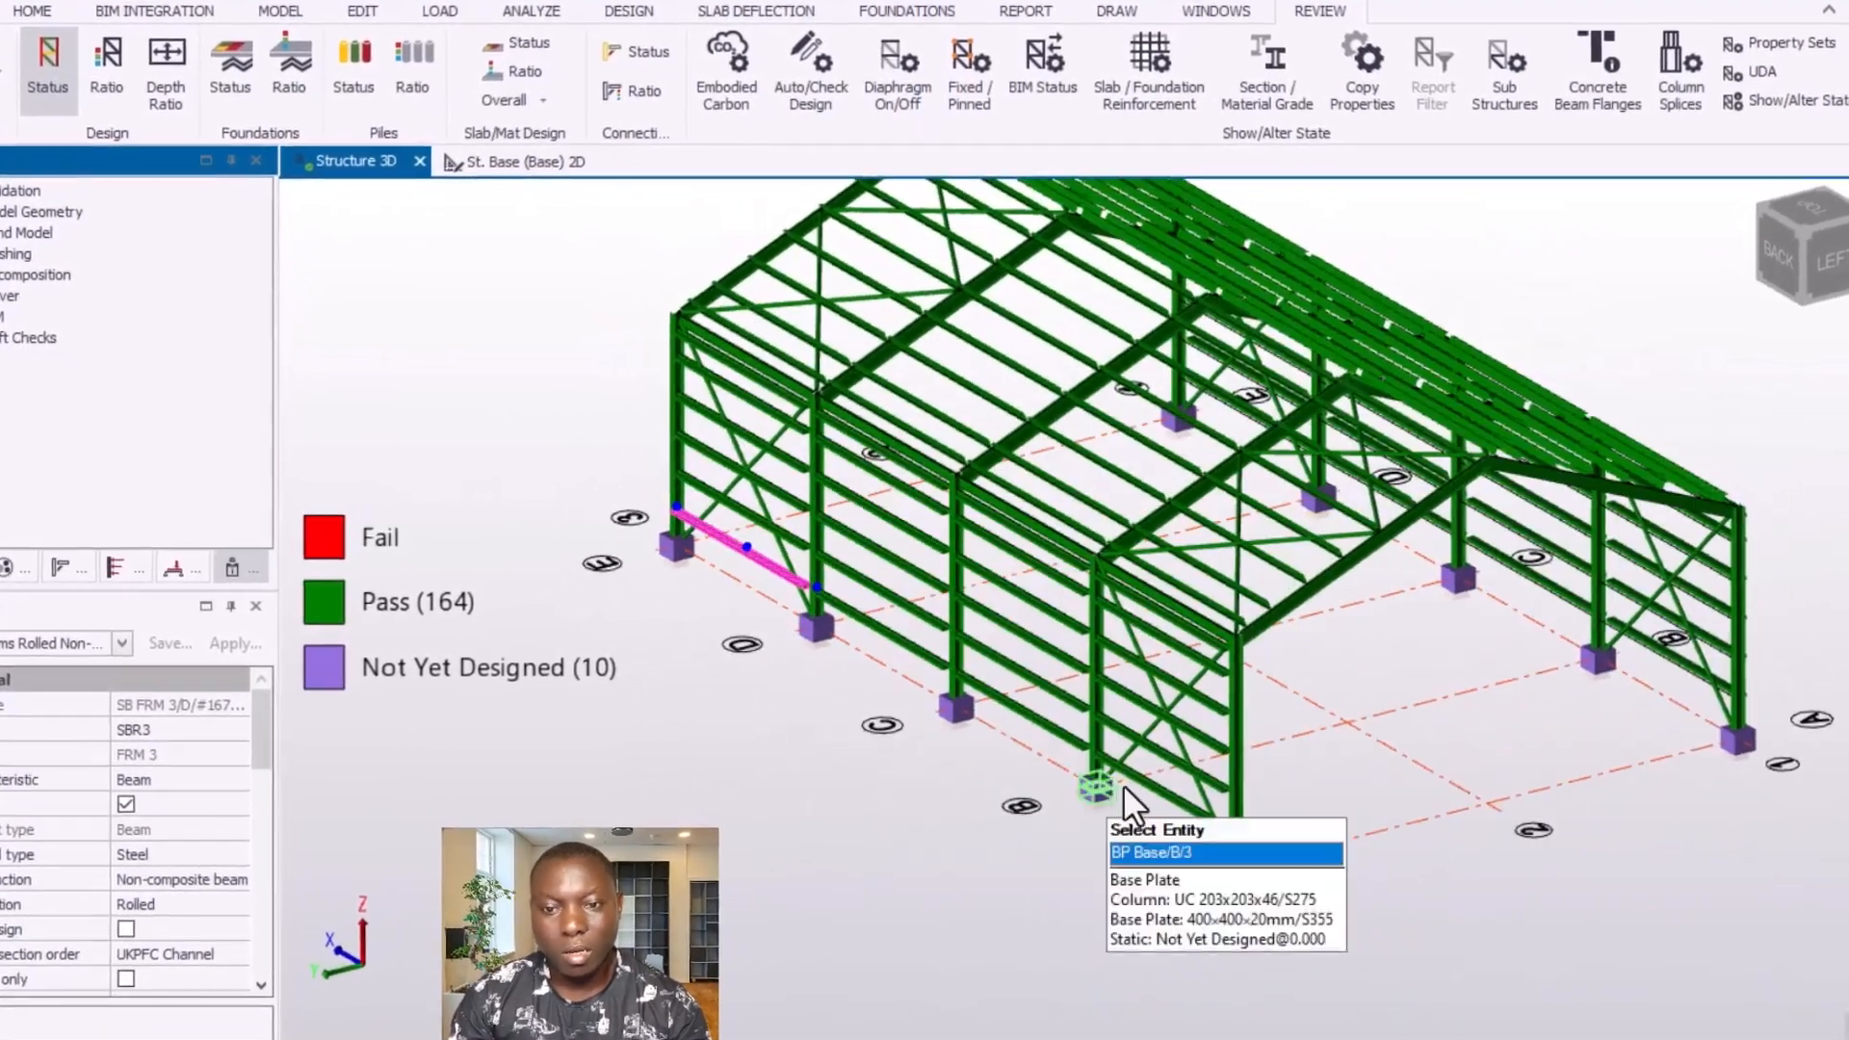
scroll(1136, 790, down, 1)
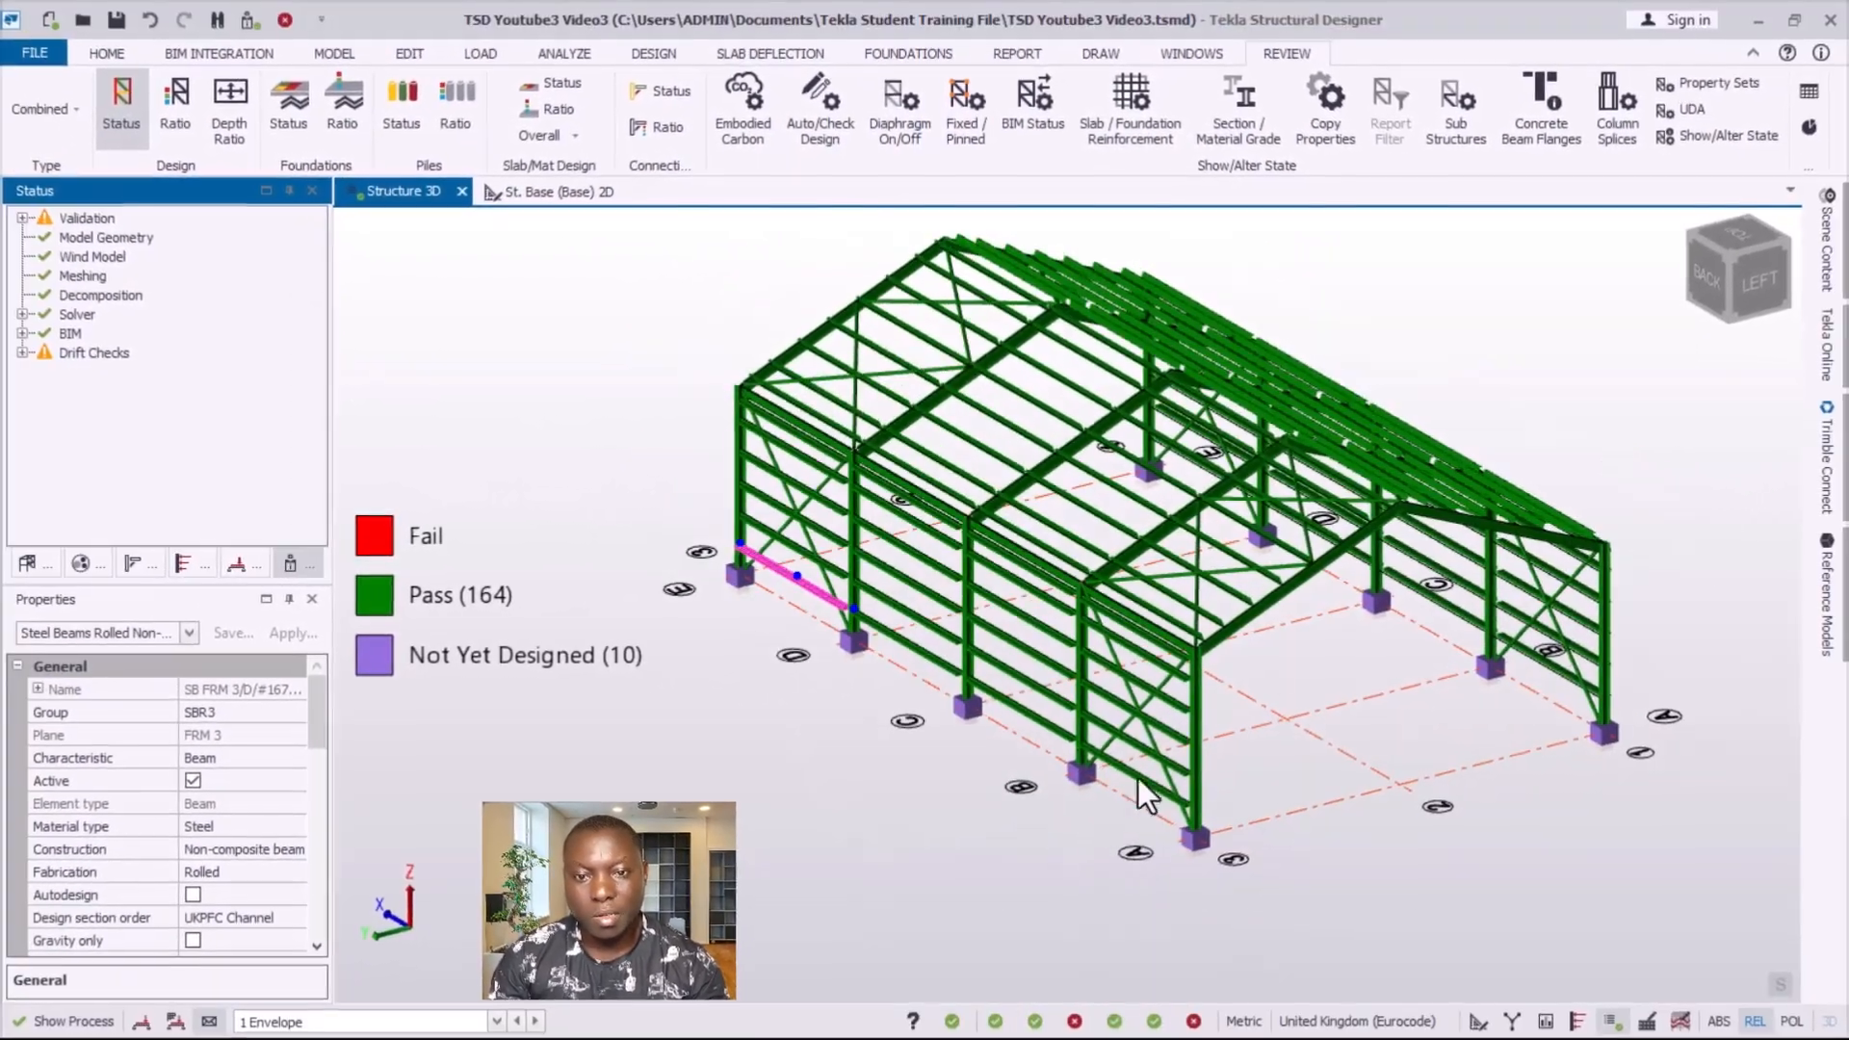
scroll(1290, 572, up, 1)
scroll(1208, 731, down, 1)
scroll(1331, 538, up, 1)
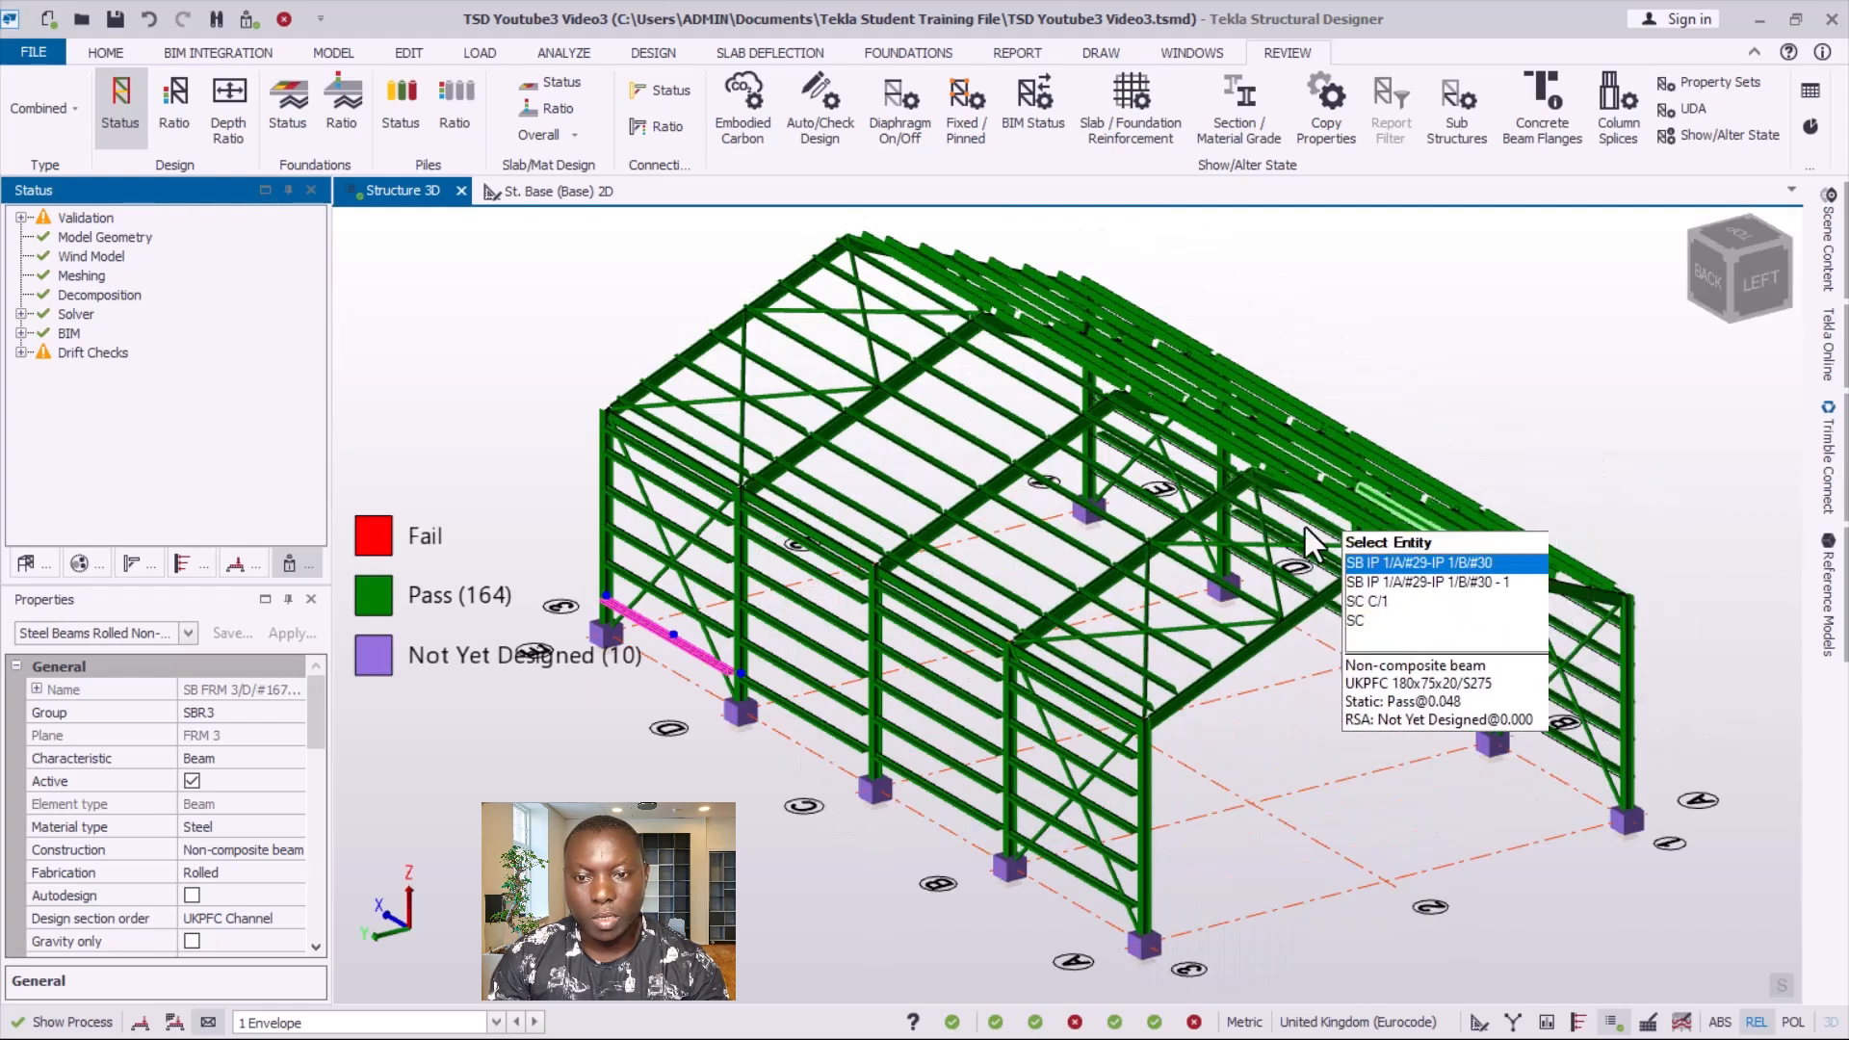
scroll(1292, 553, up, 5)
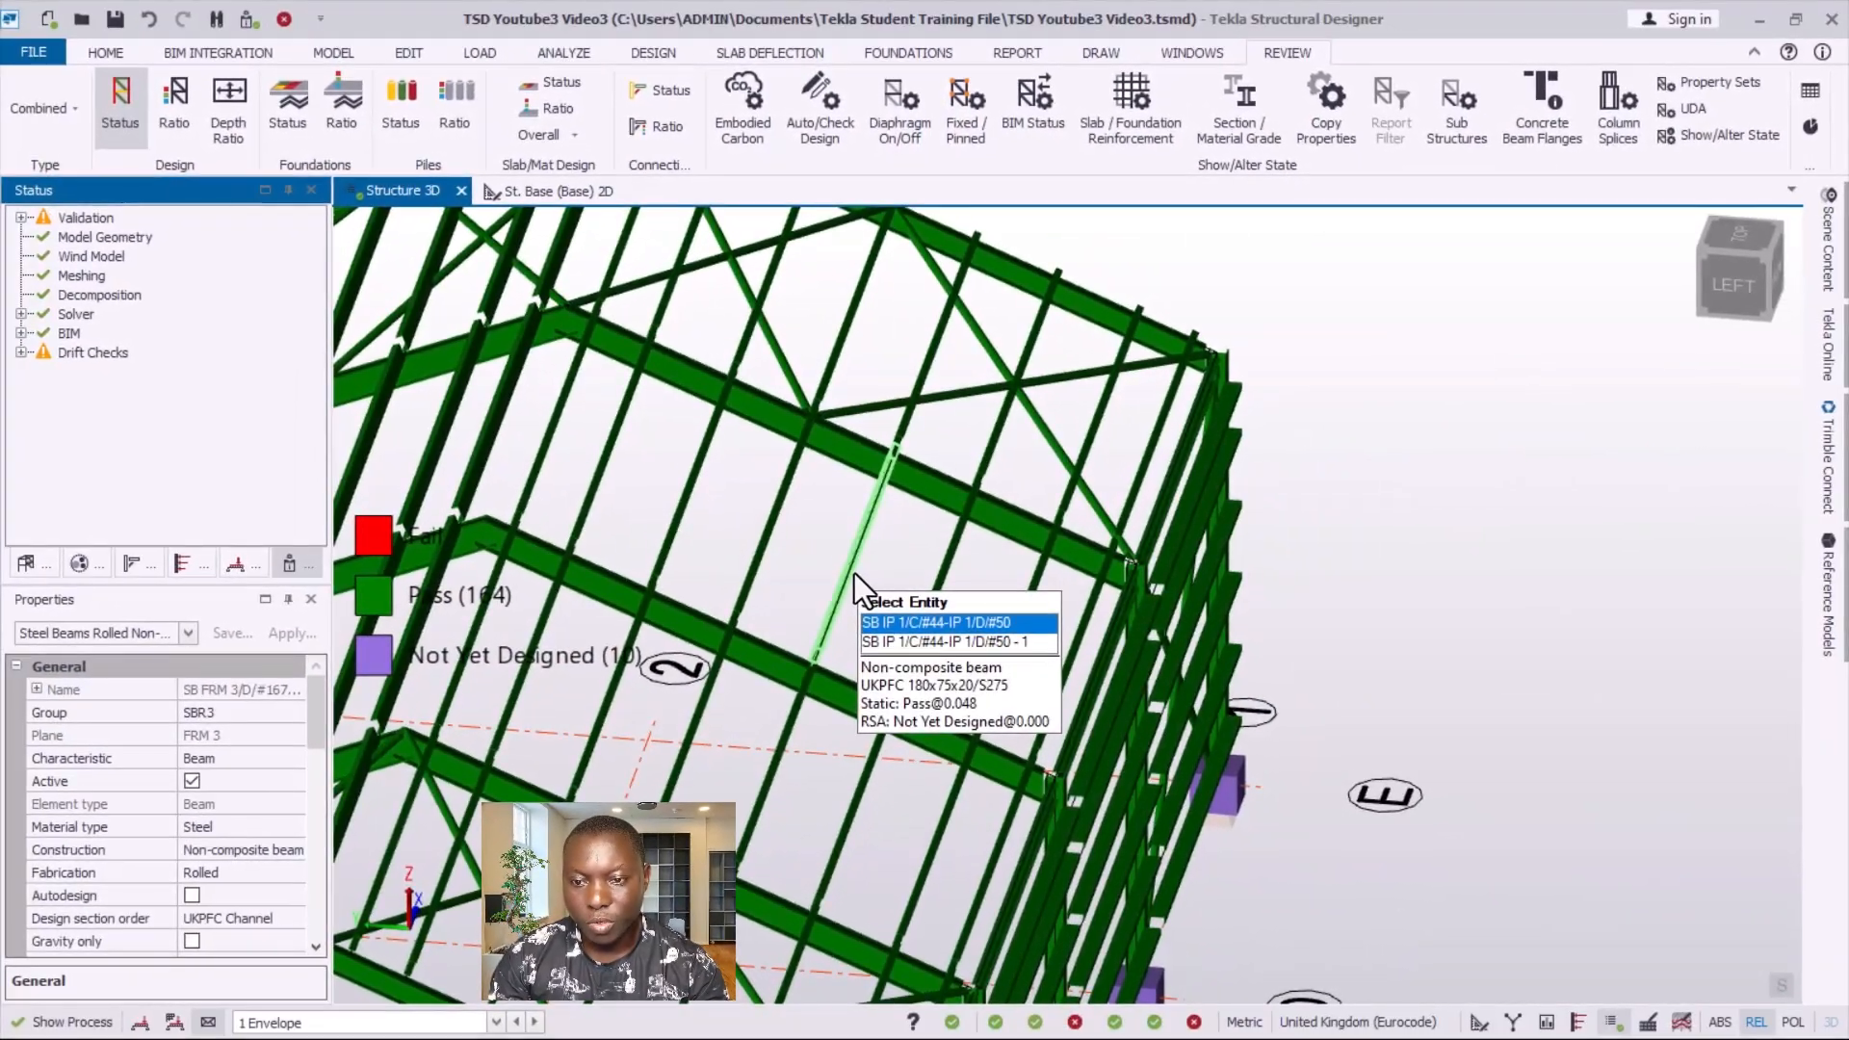
scroll(1254, 387, down, 5)
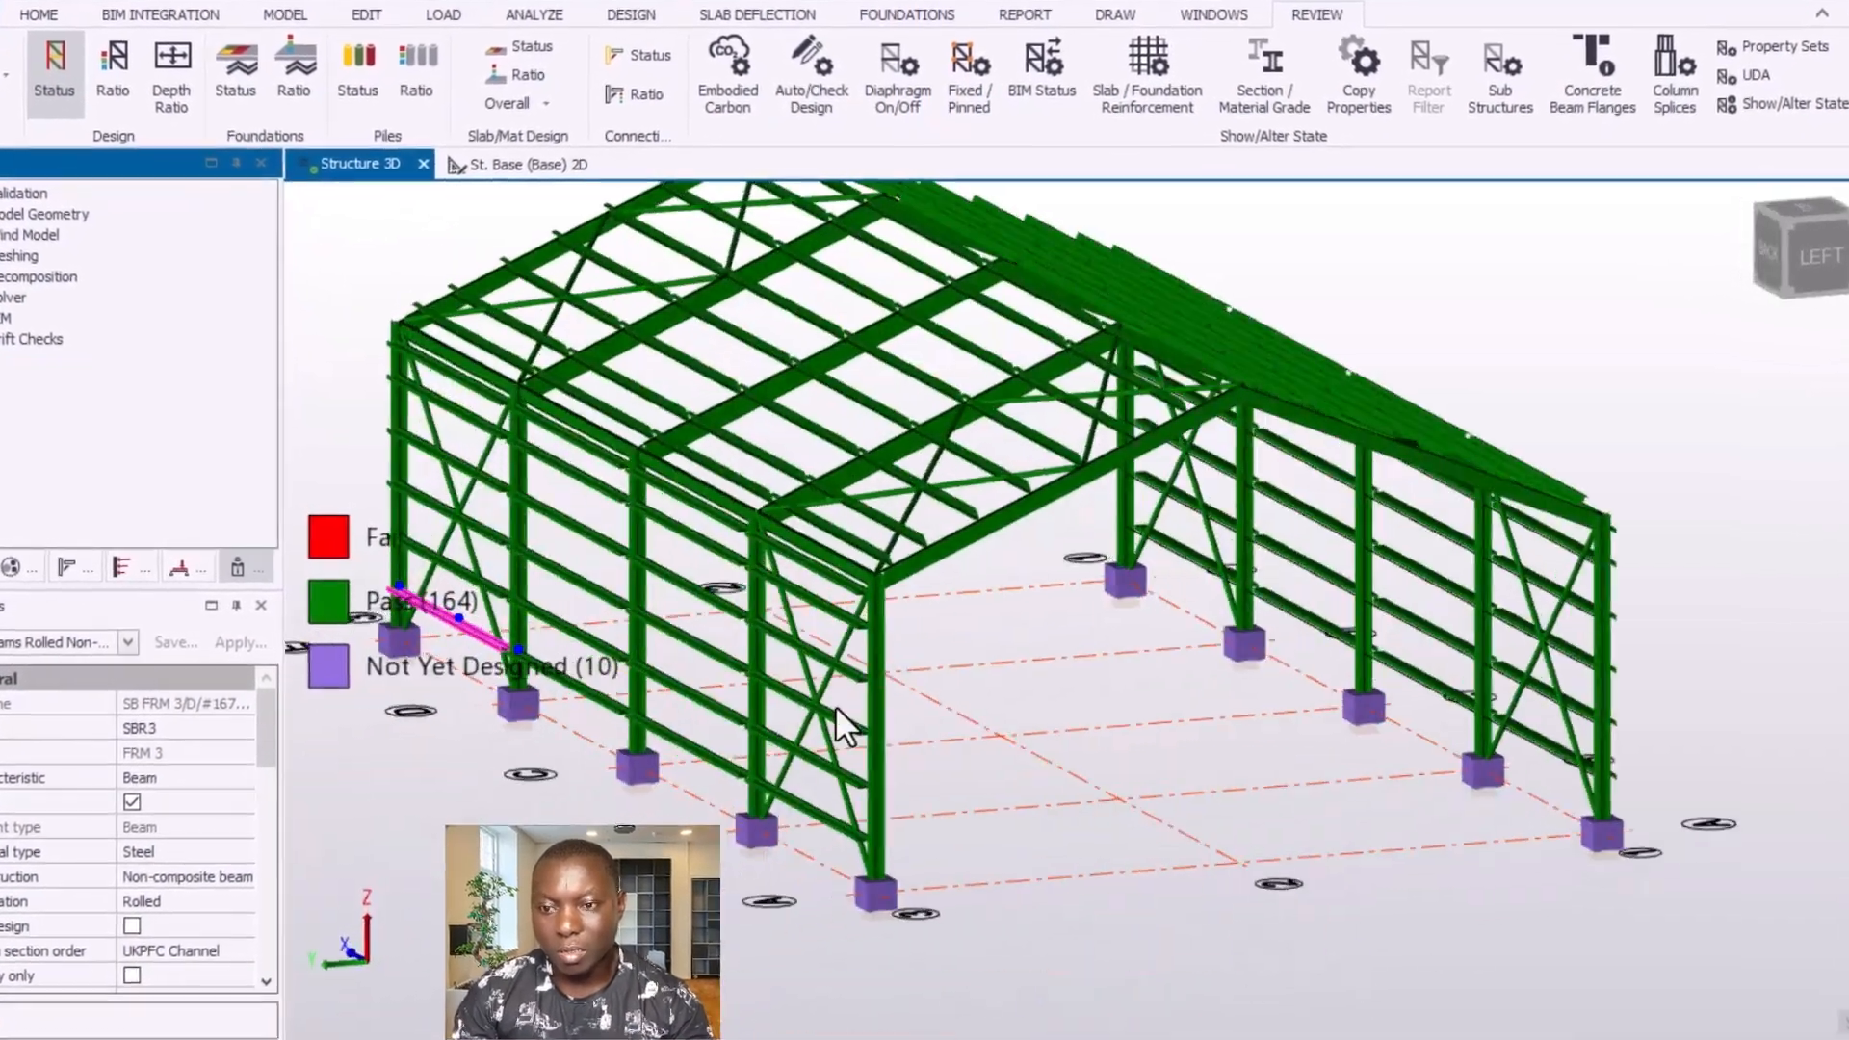
right_drag(835, 705, 955, 724)
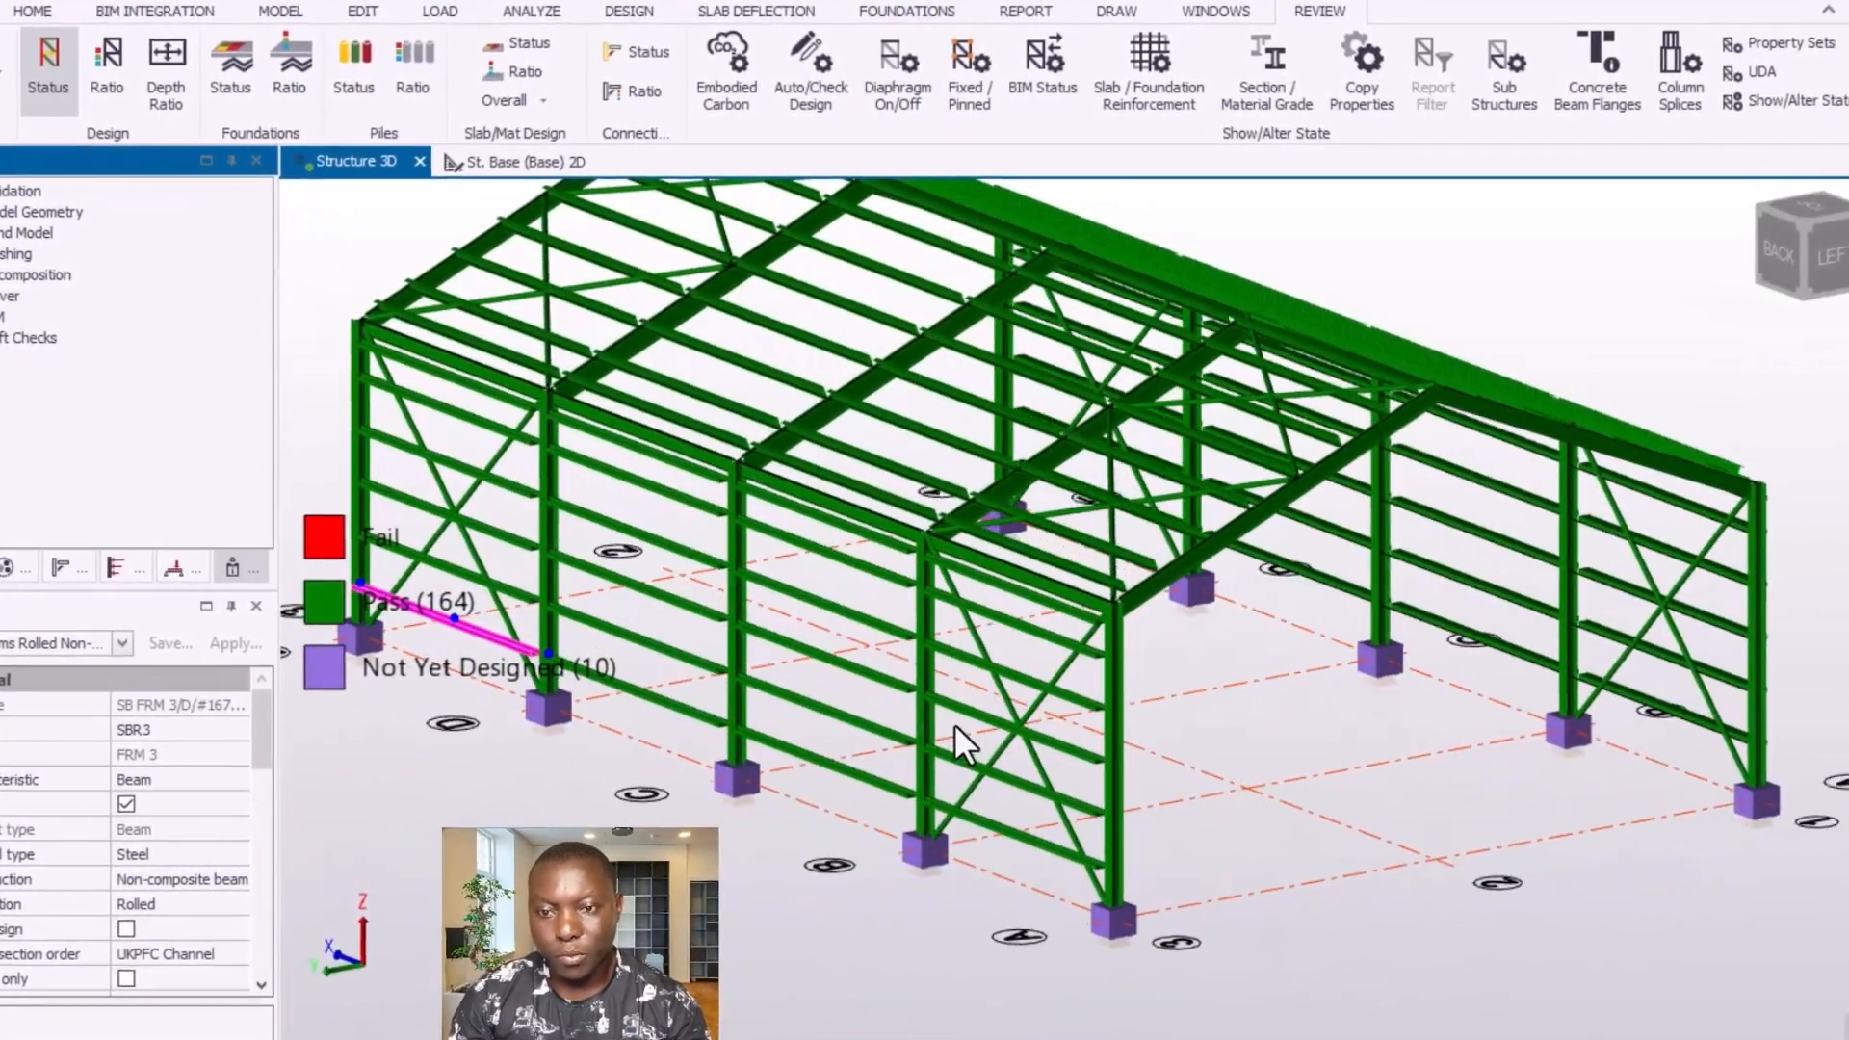
scroll(955, 724, up, 2)
scroll(1083, 932, down, 5)
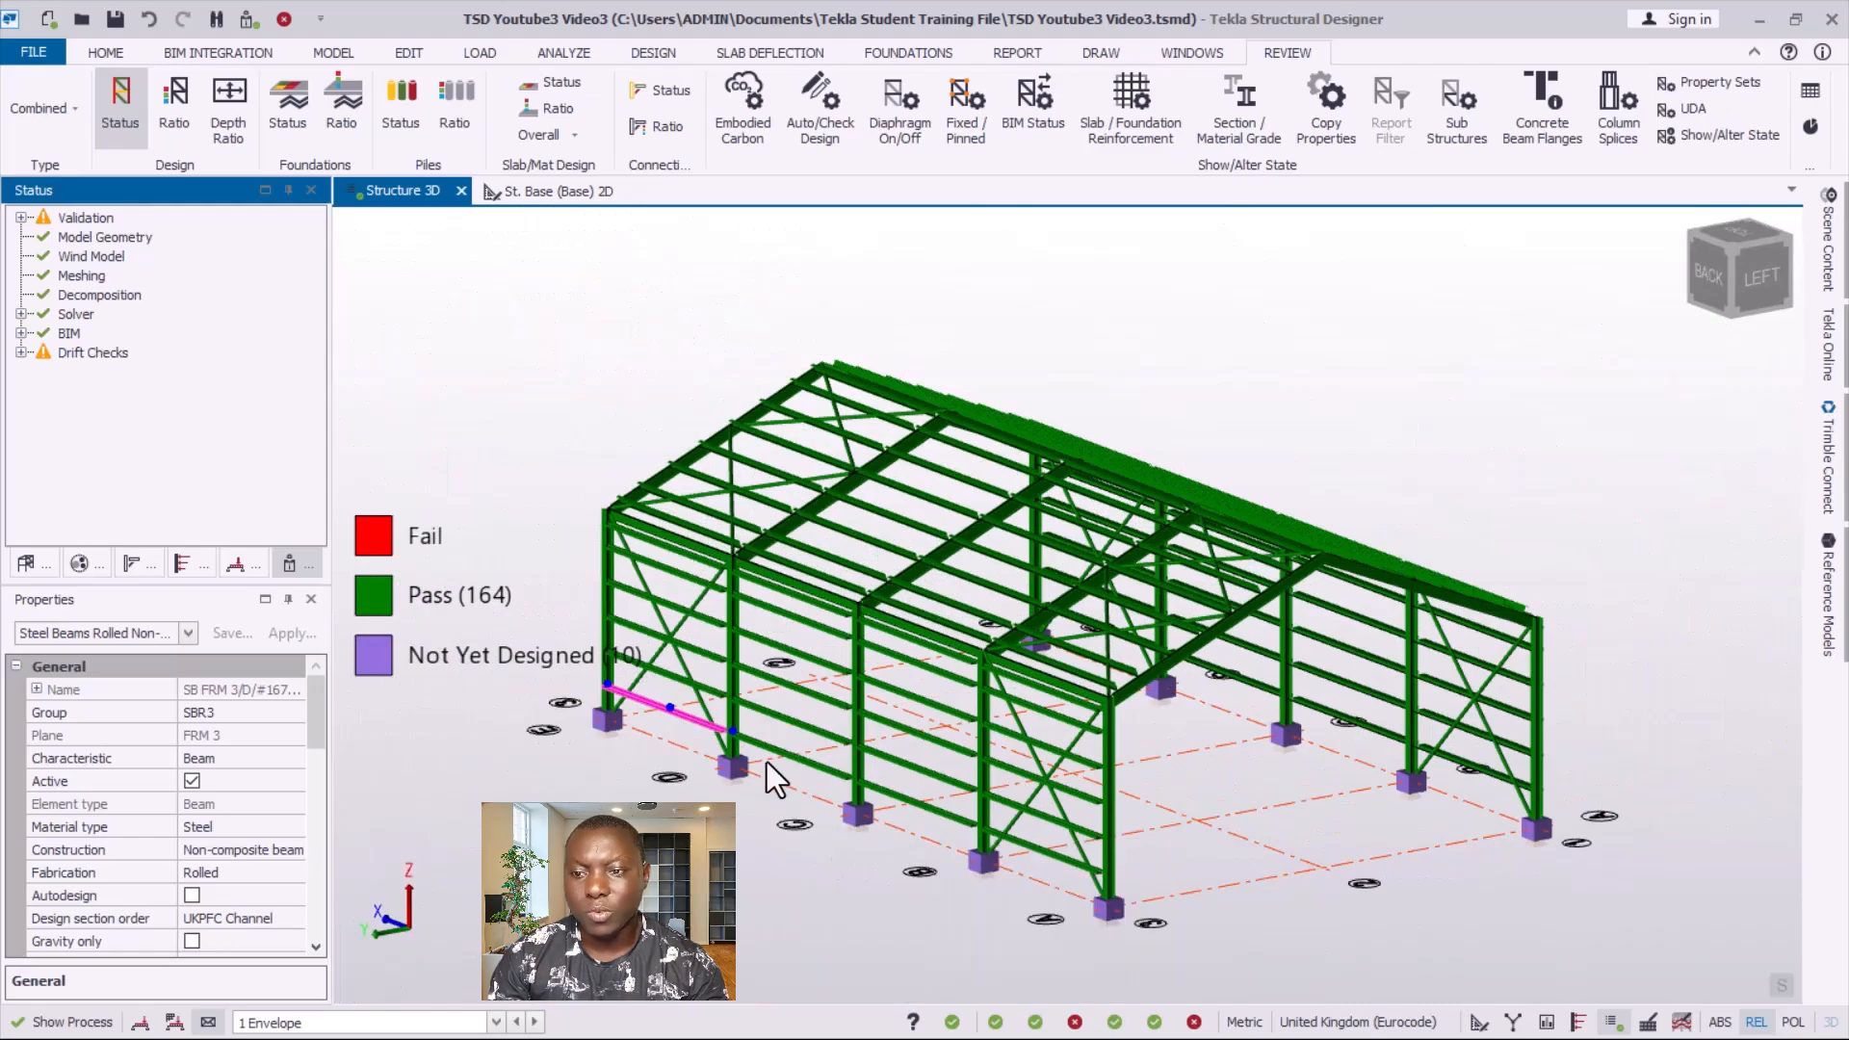
scroll(768, 752, up, 2)
scroll(1136, 549, down, 2)
right_drag(1302, 738, 1119, 794)
scroll(1239, 574, down, 3)
scroll(1211, 735, up, 2)
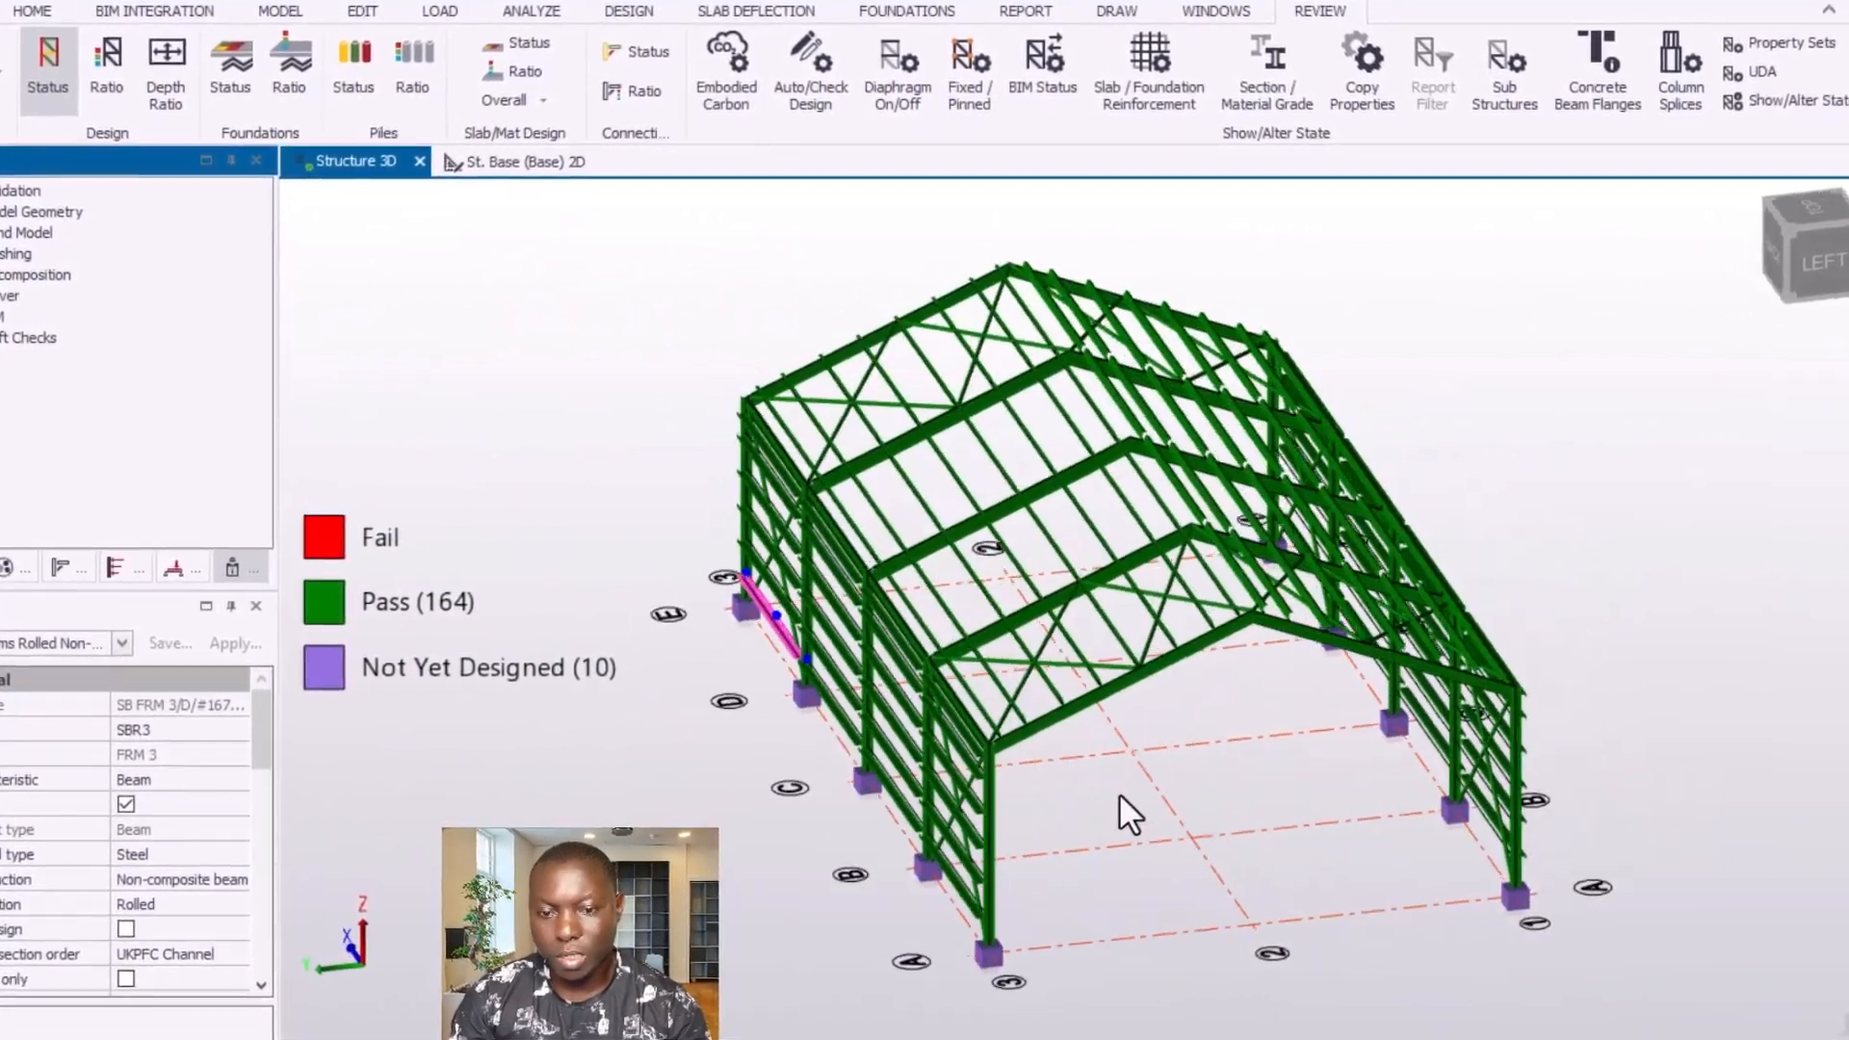
scroll(1141, 717, up, 3)
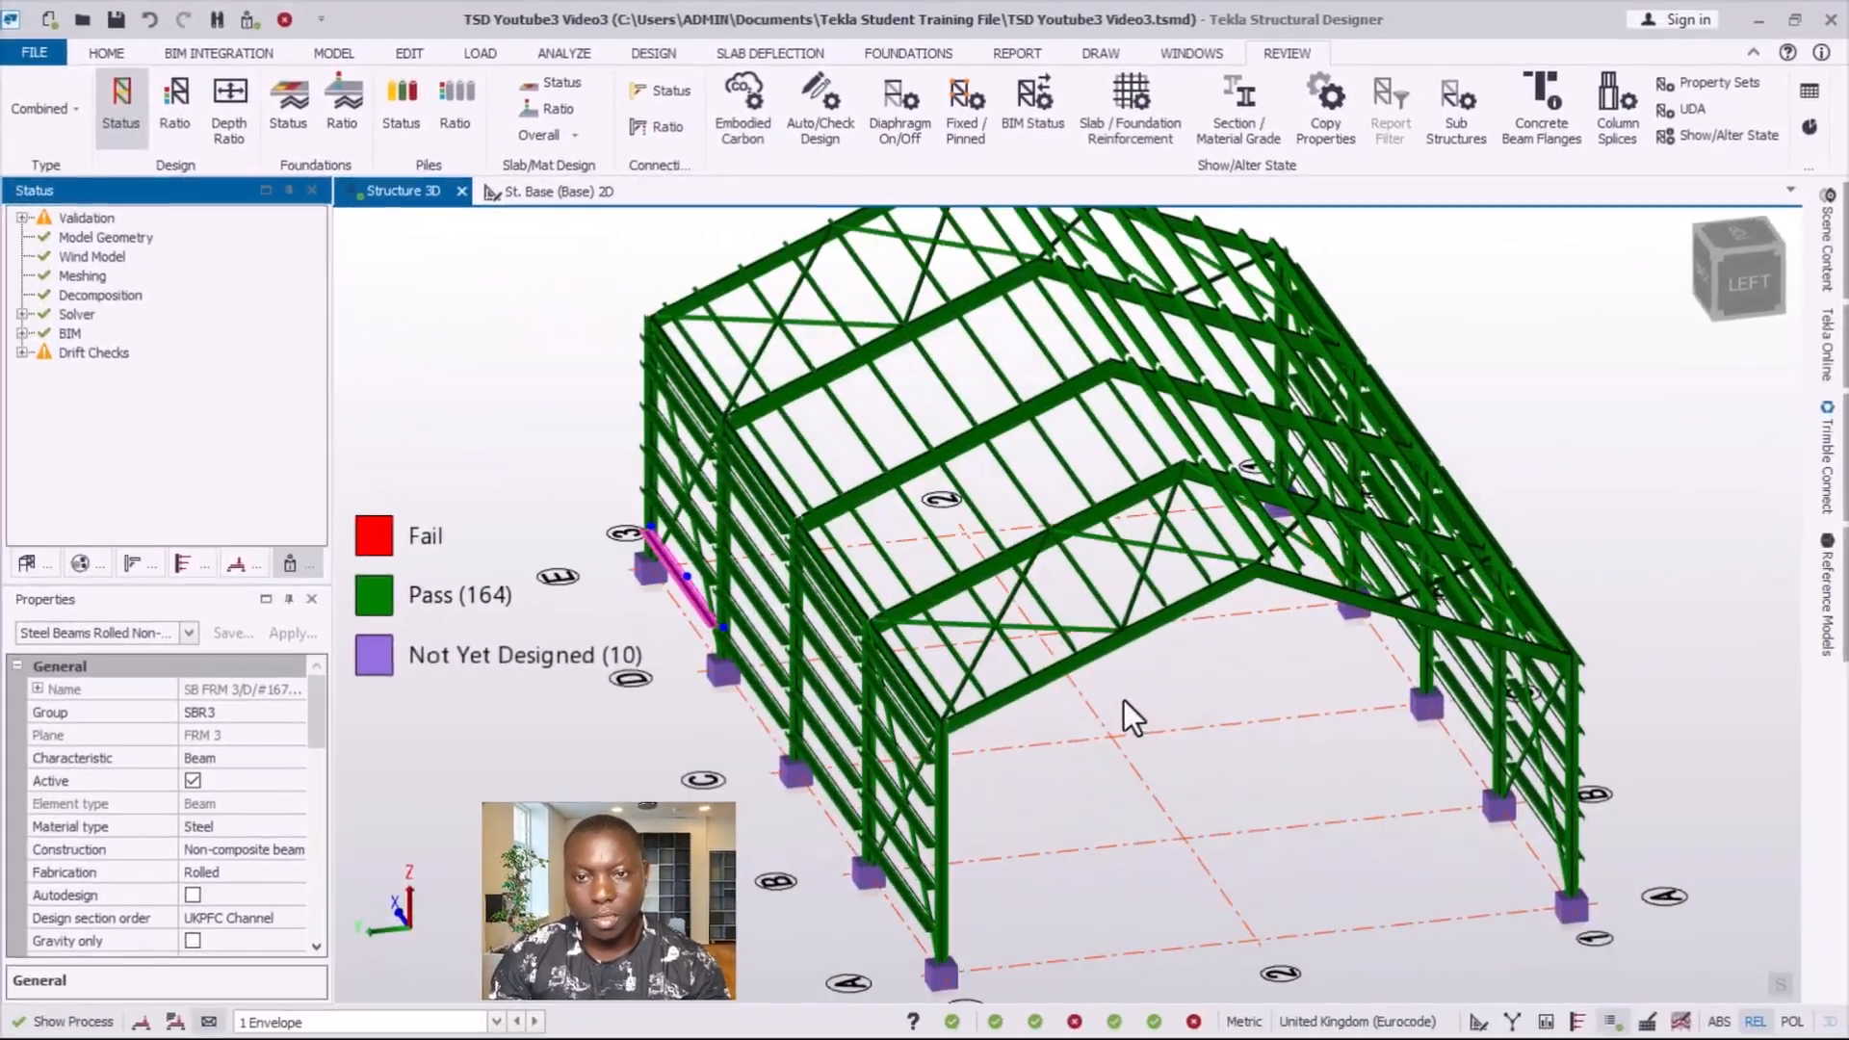
scroll(1141, 718, down, 3)
right_drag(1007, 752, 1108, 717)
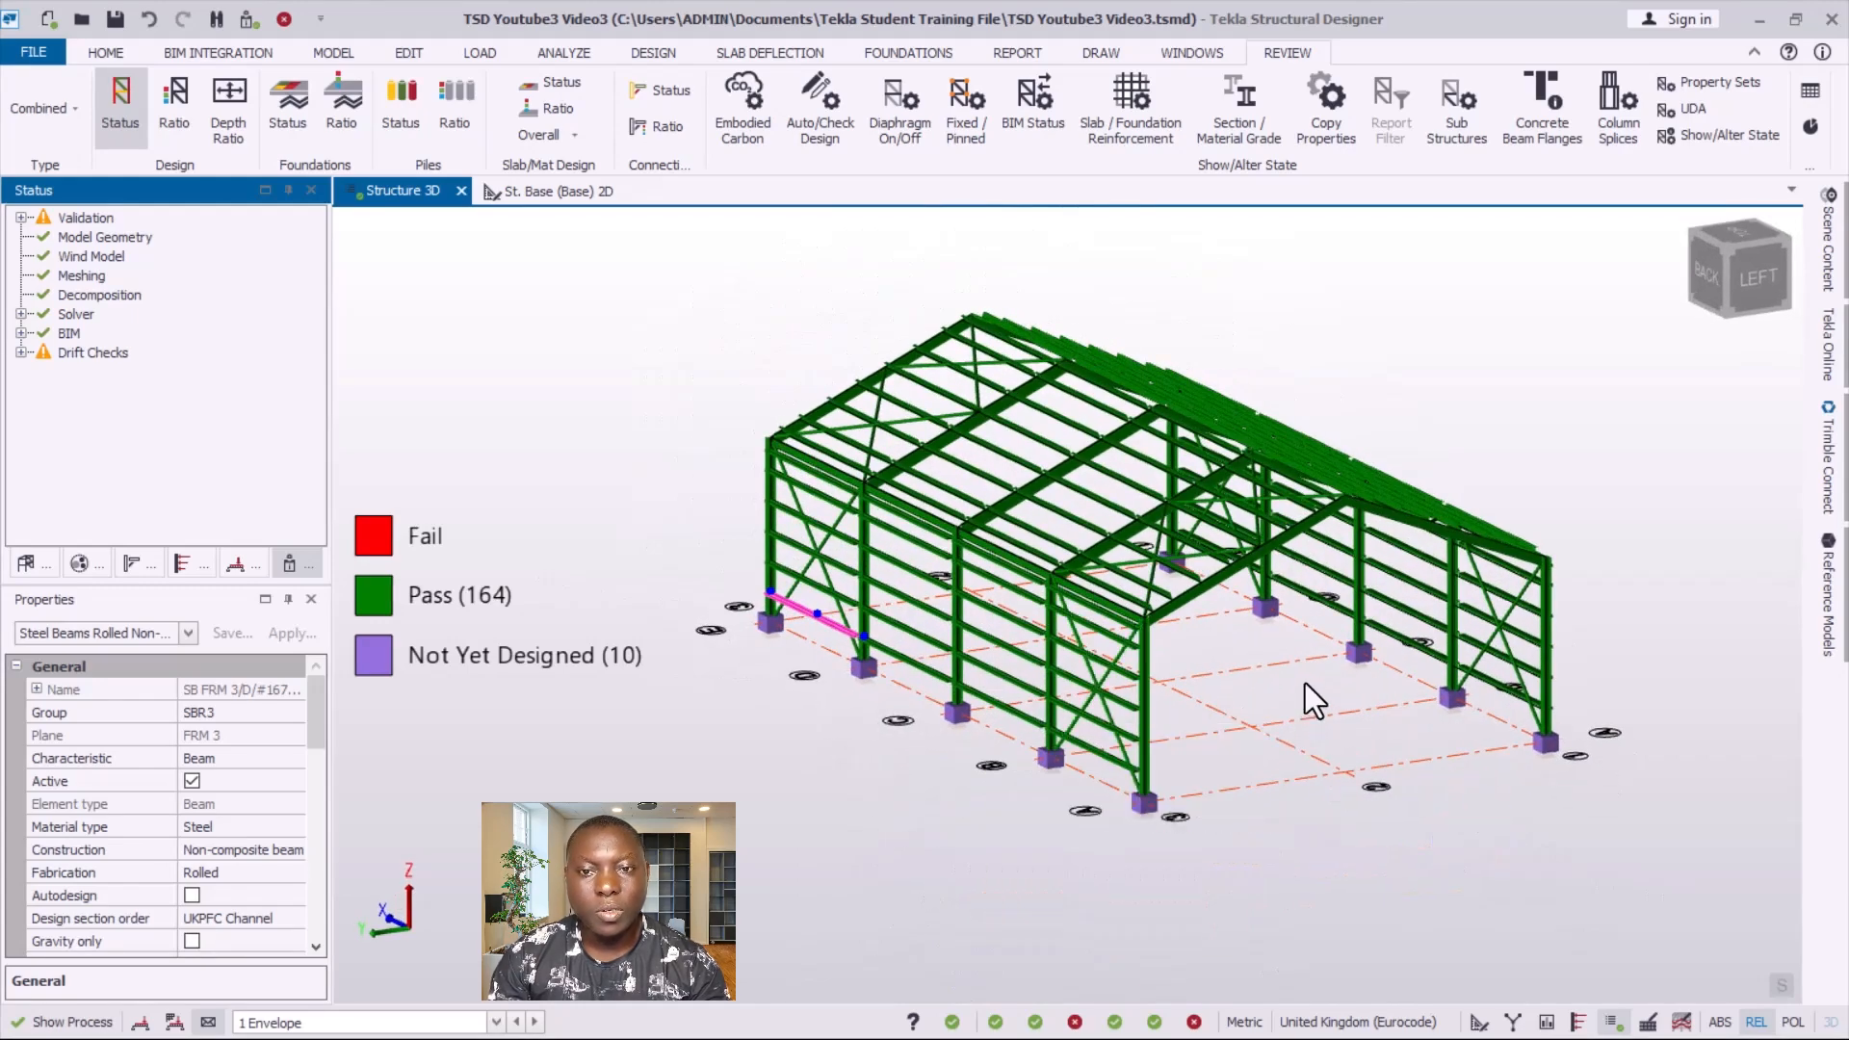
scroll(1348, 530, up, 2)
scroll(1381, 708, down, 2)
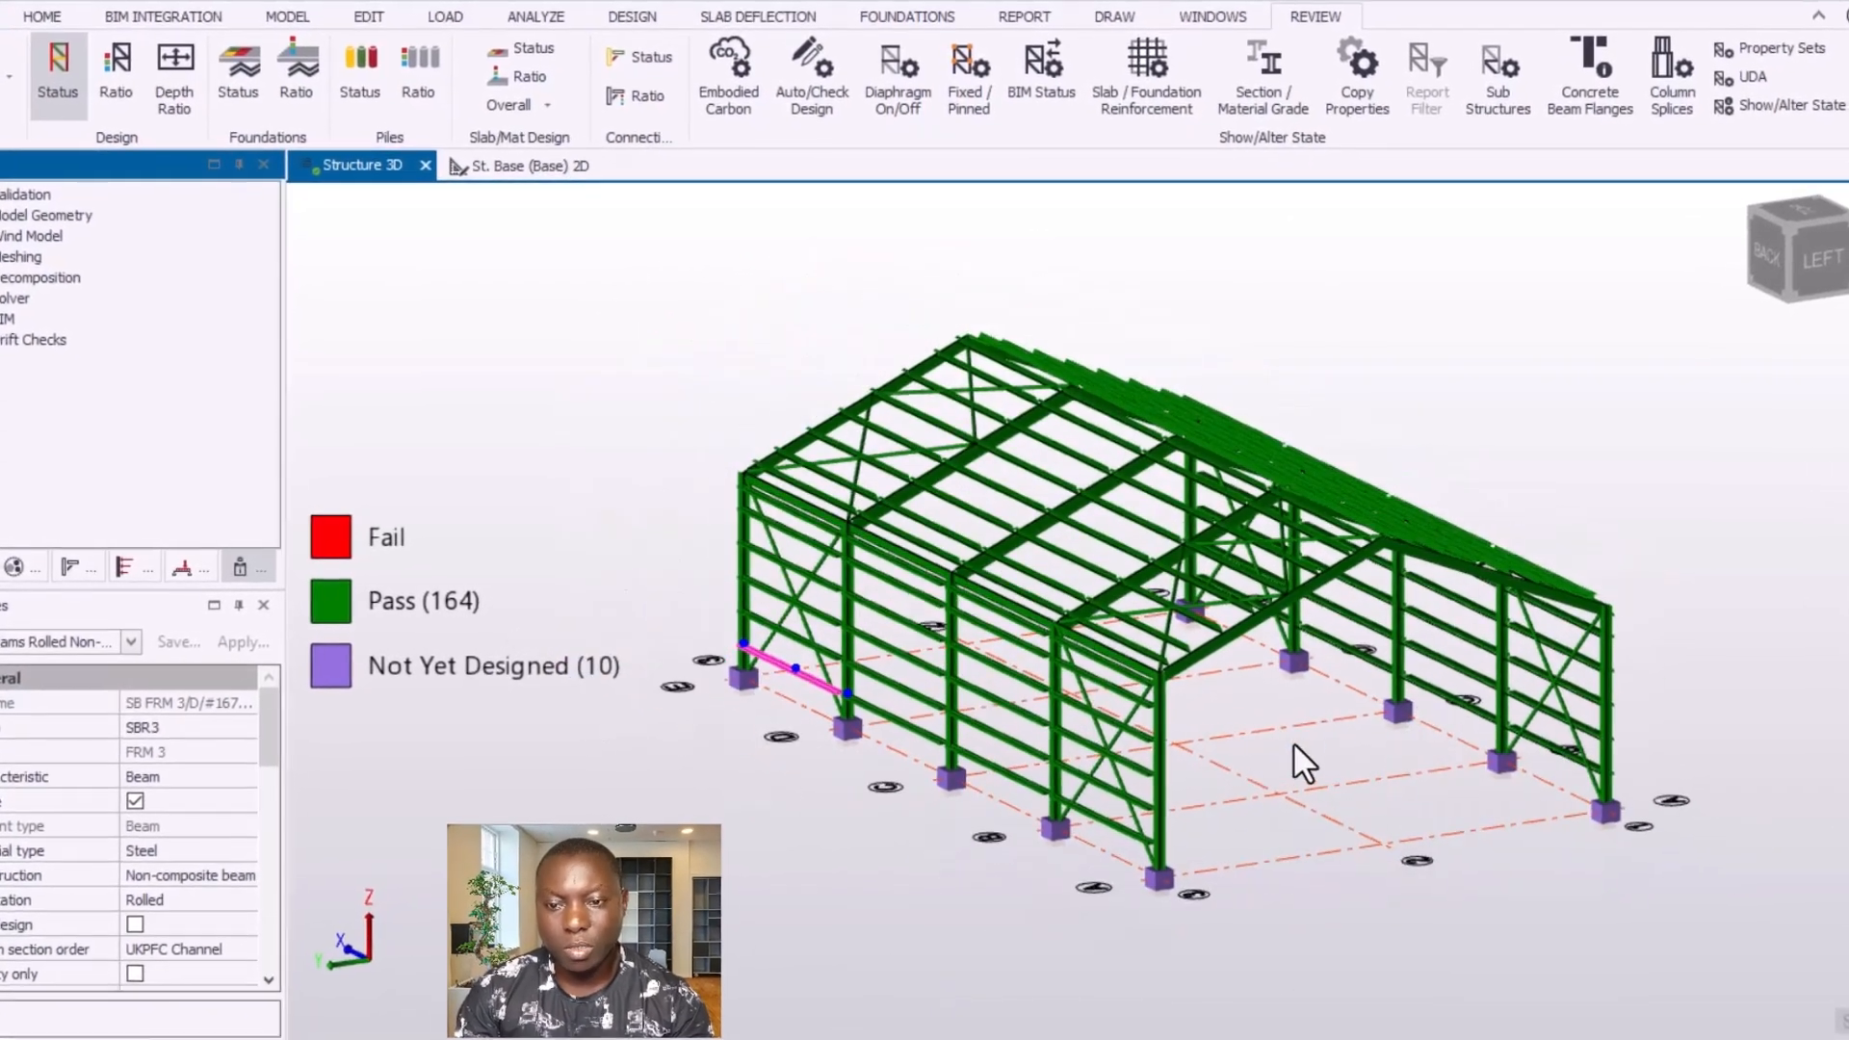
scroll(1292, 742, up, 1)
scroll(754, 532, up, 2)
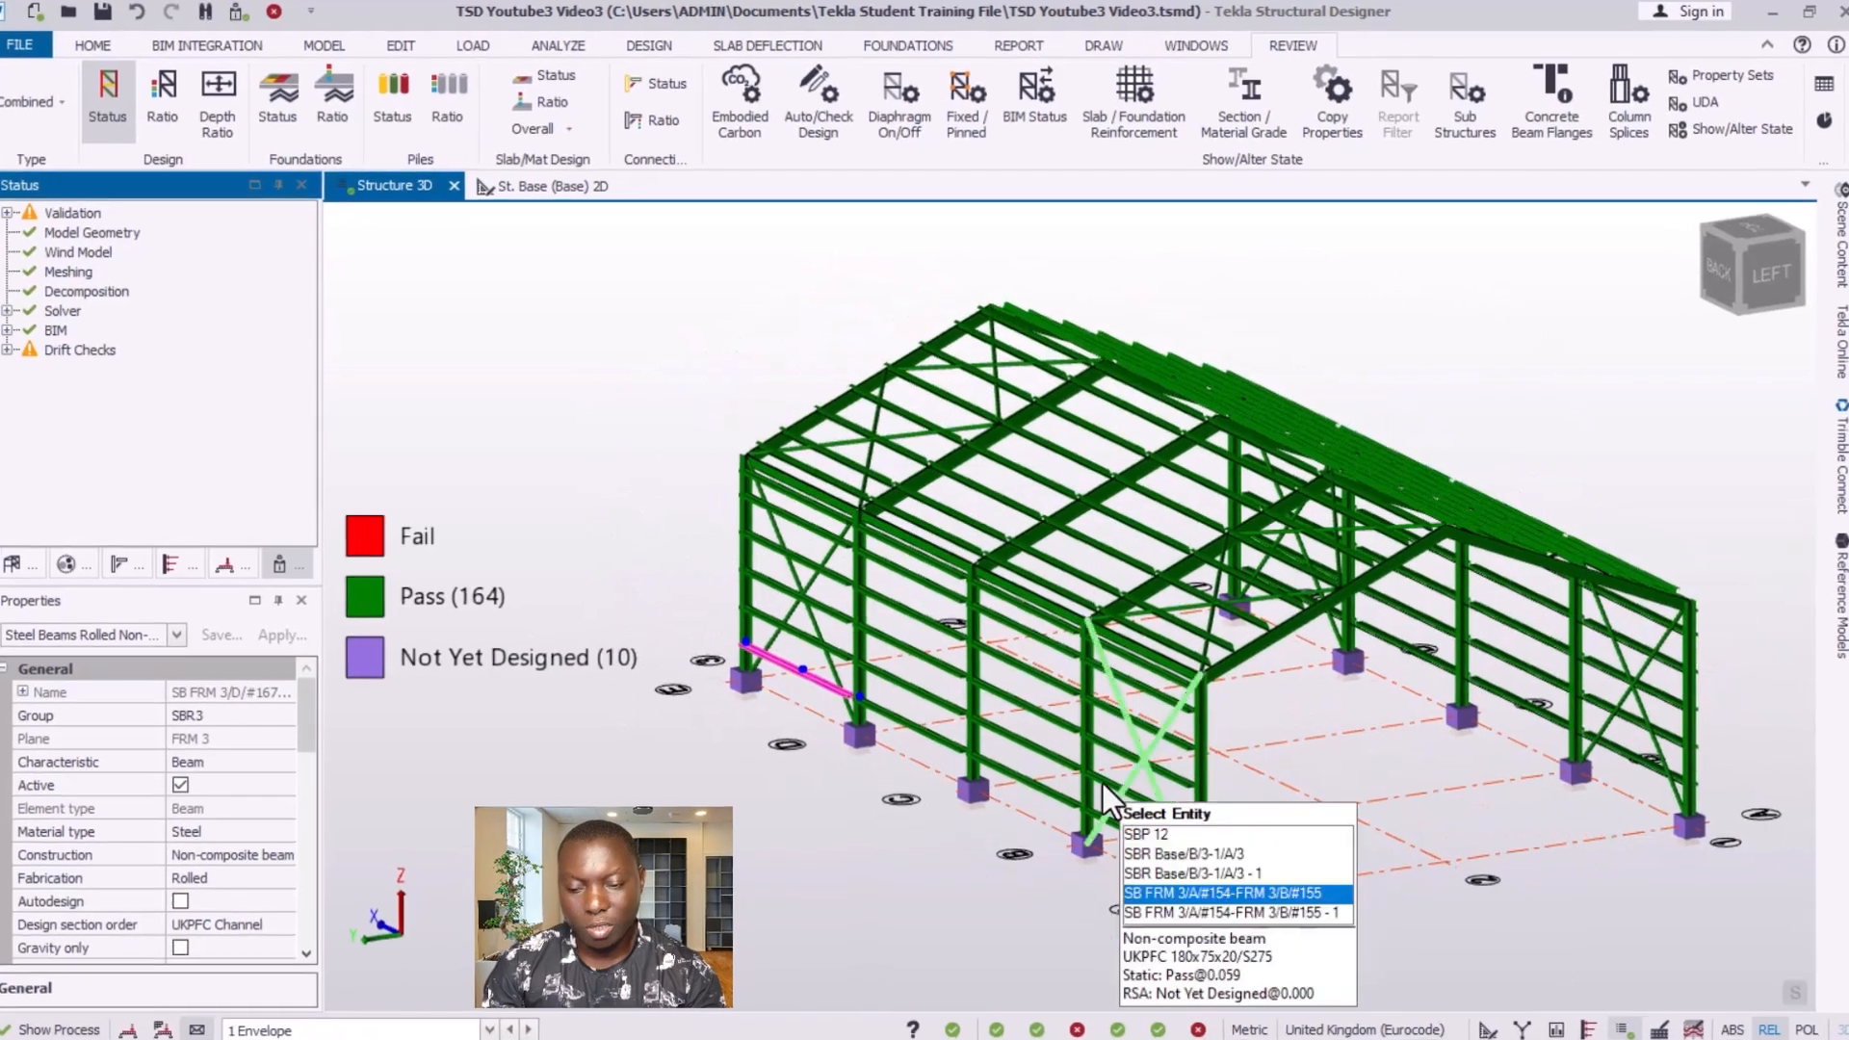
scroll(1116, 801, down, 3)
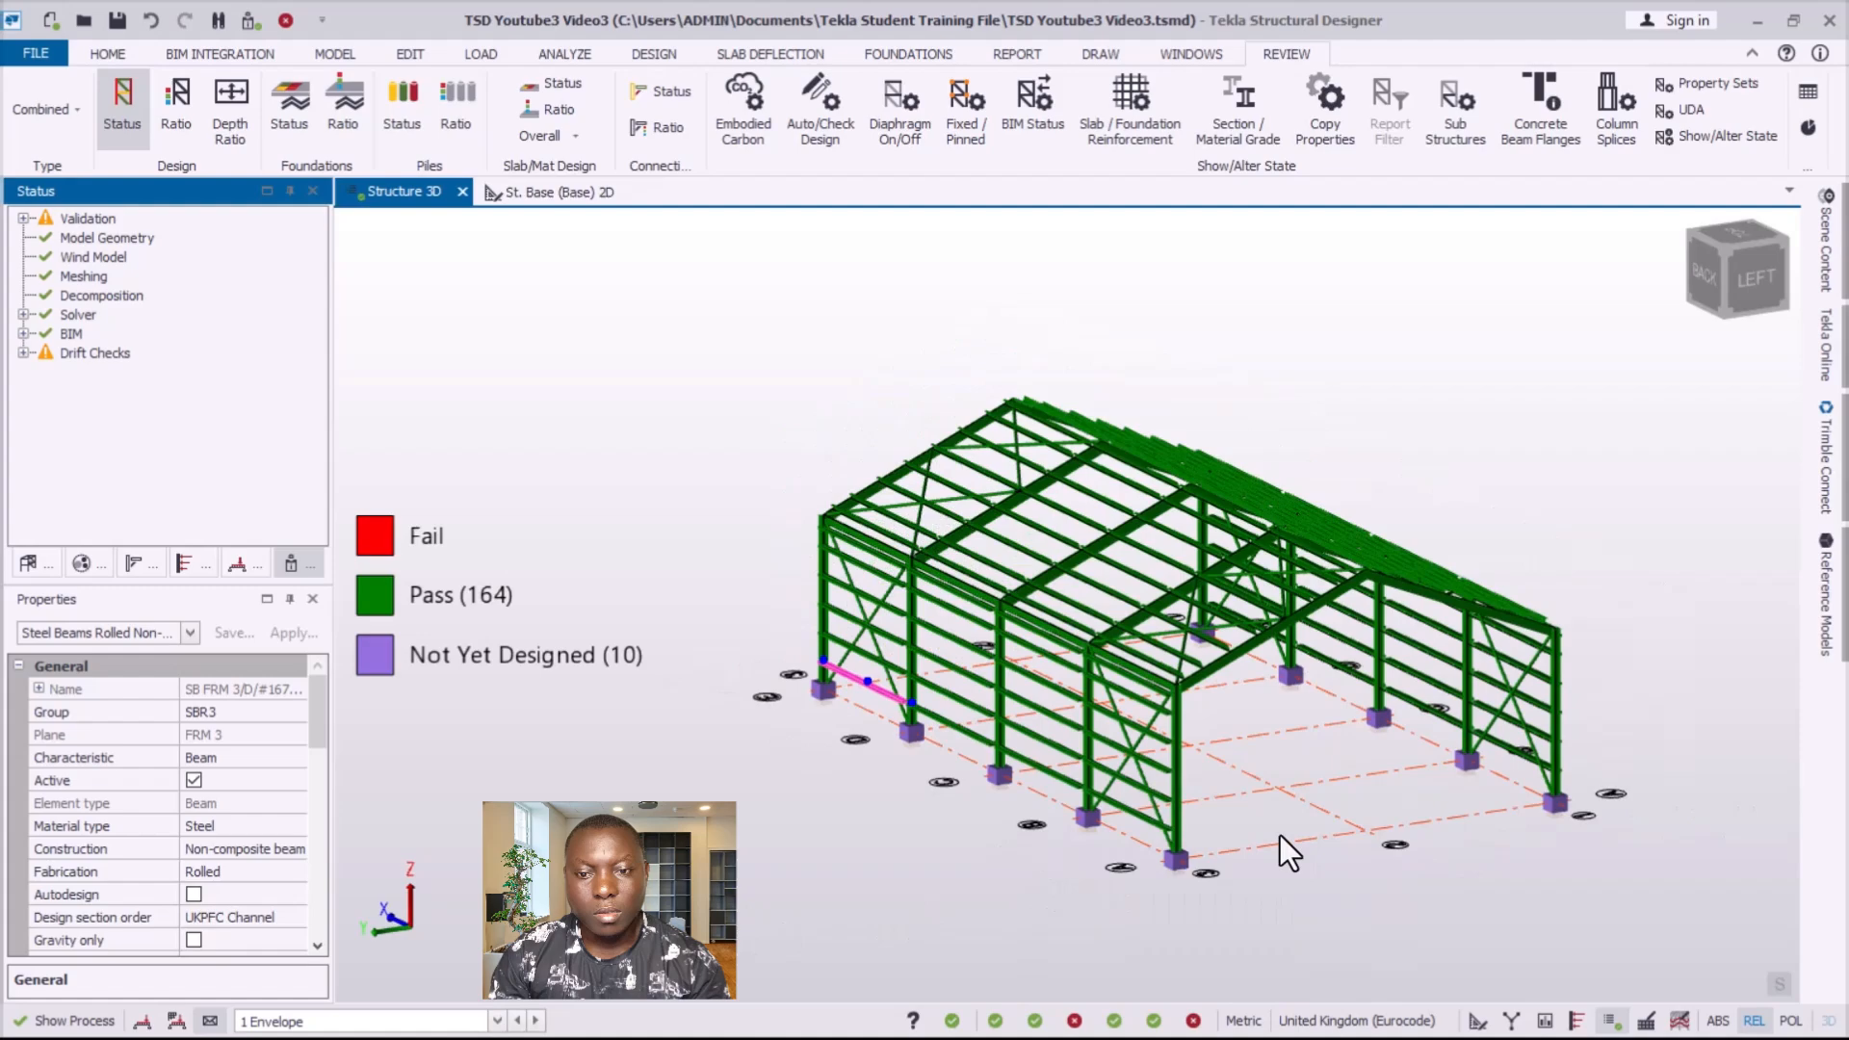
- Examine the design status of the purlins, side rails, columns and column bases along grid line 3 up close
scroll(1214, 770, up, 2)
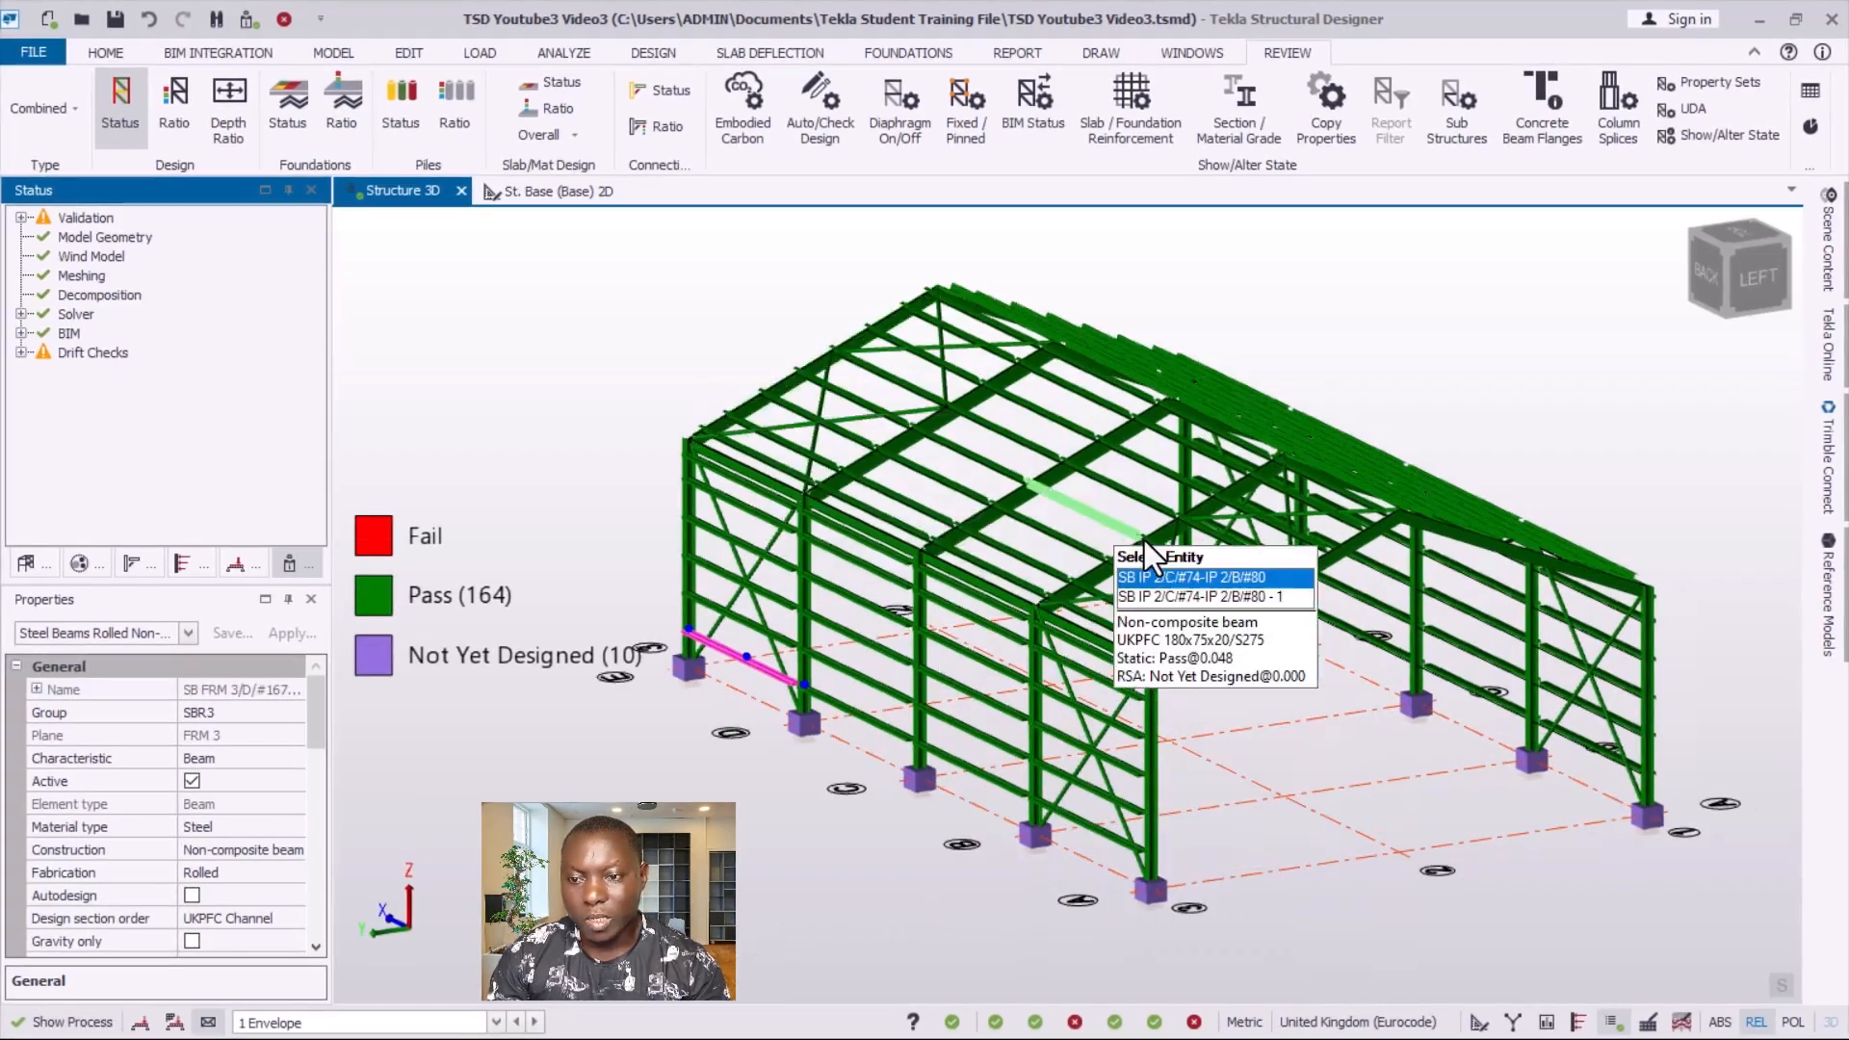
scroll(1333, 482, up, 3)
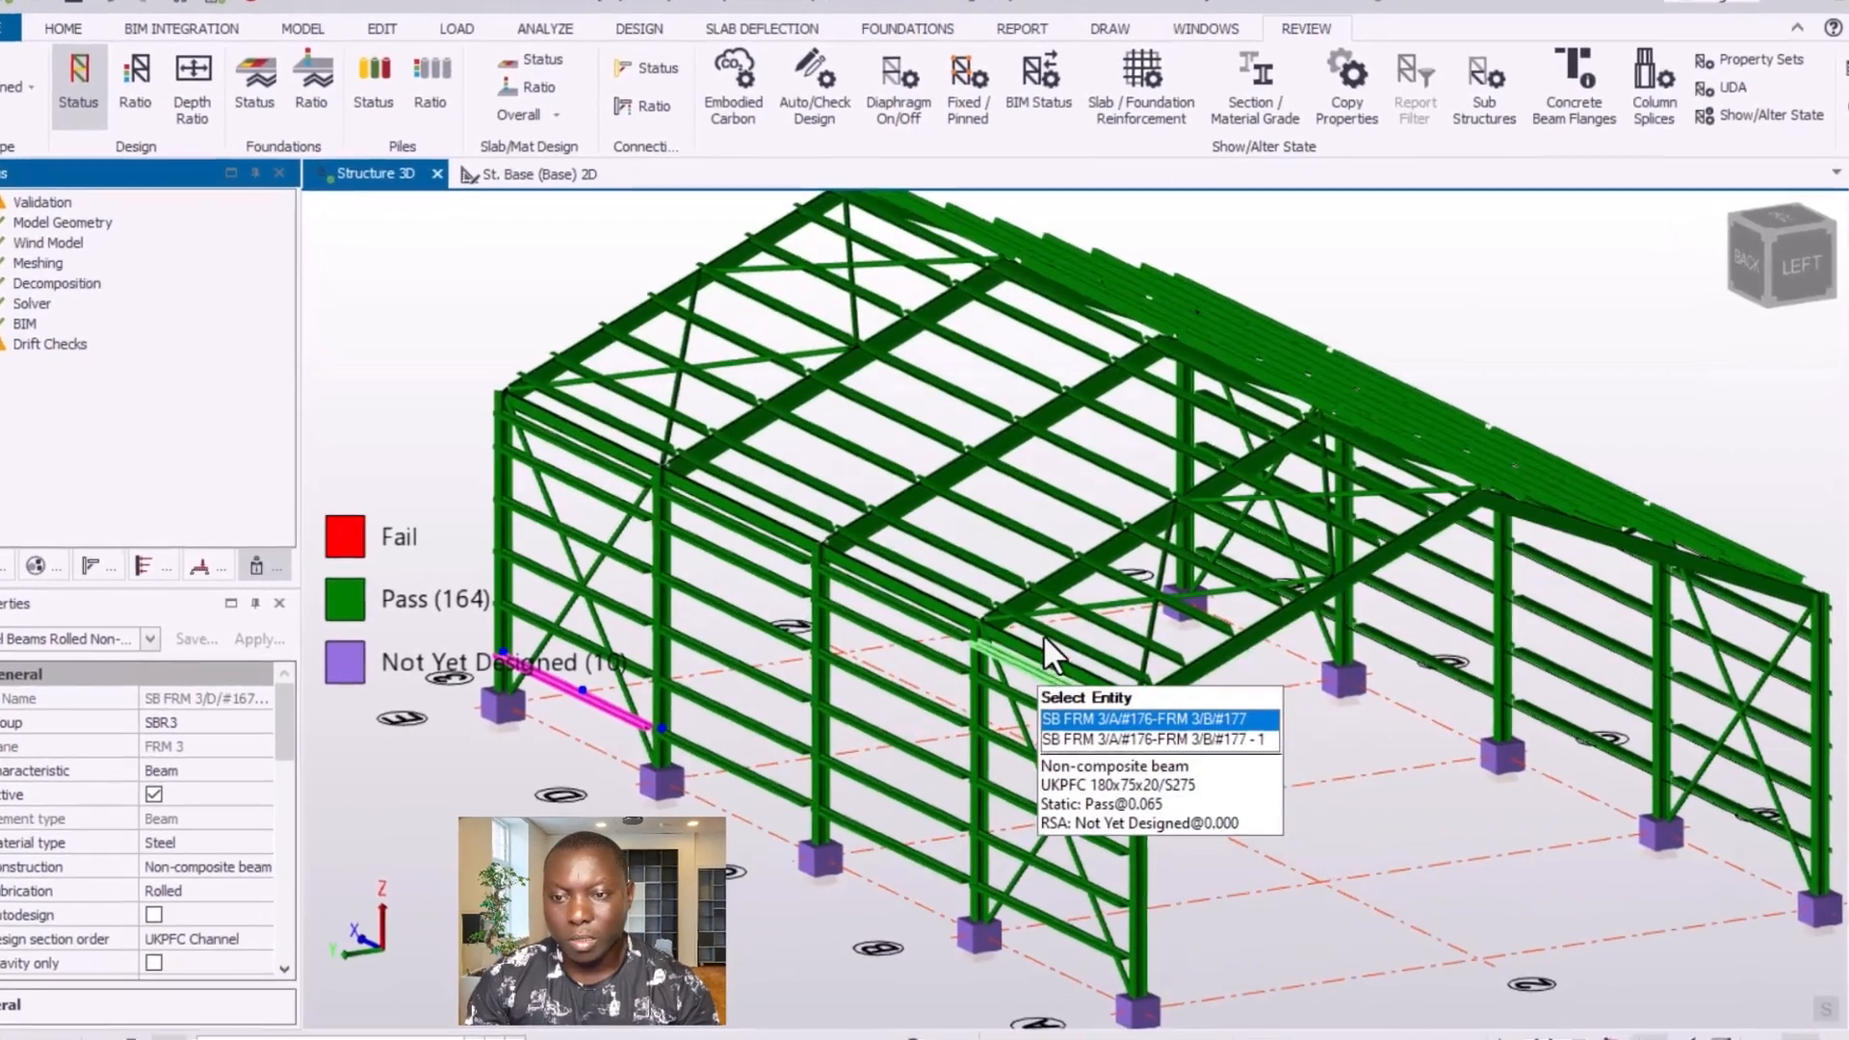
scroll(1043, 637, down, 2)
scroll(853, 713, up, 2)
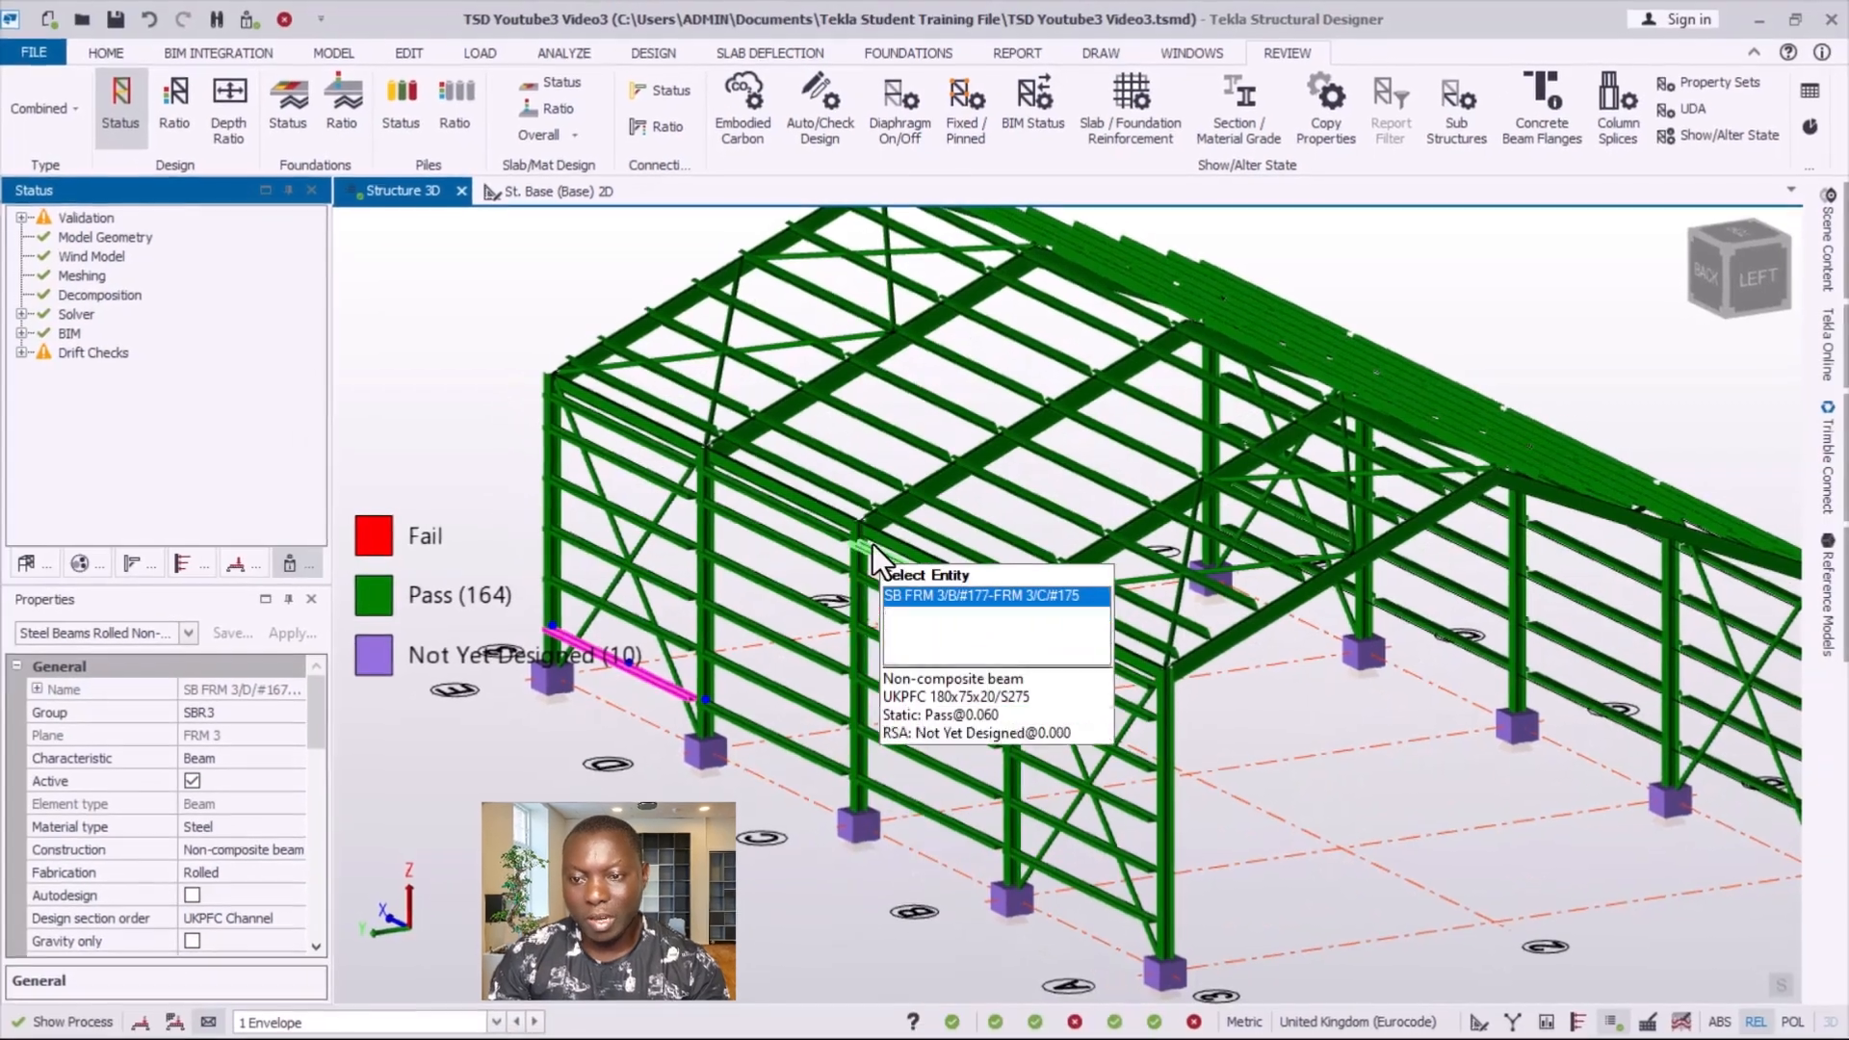
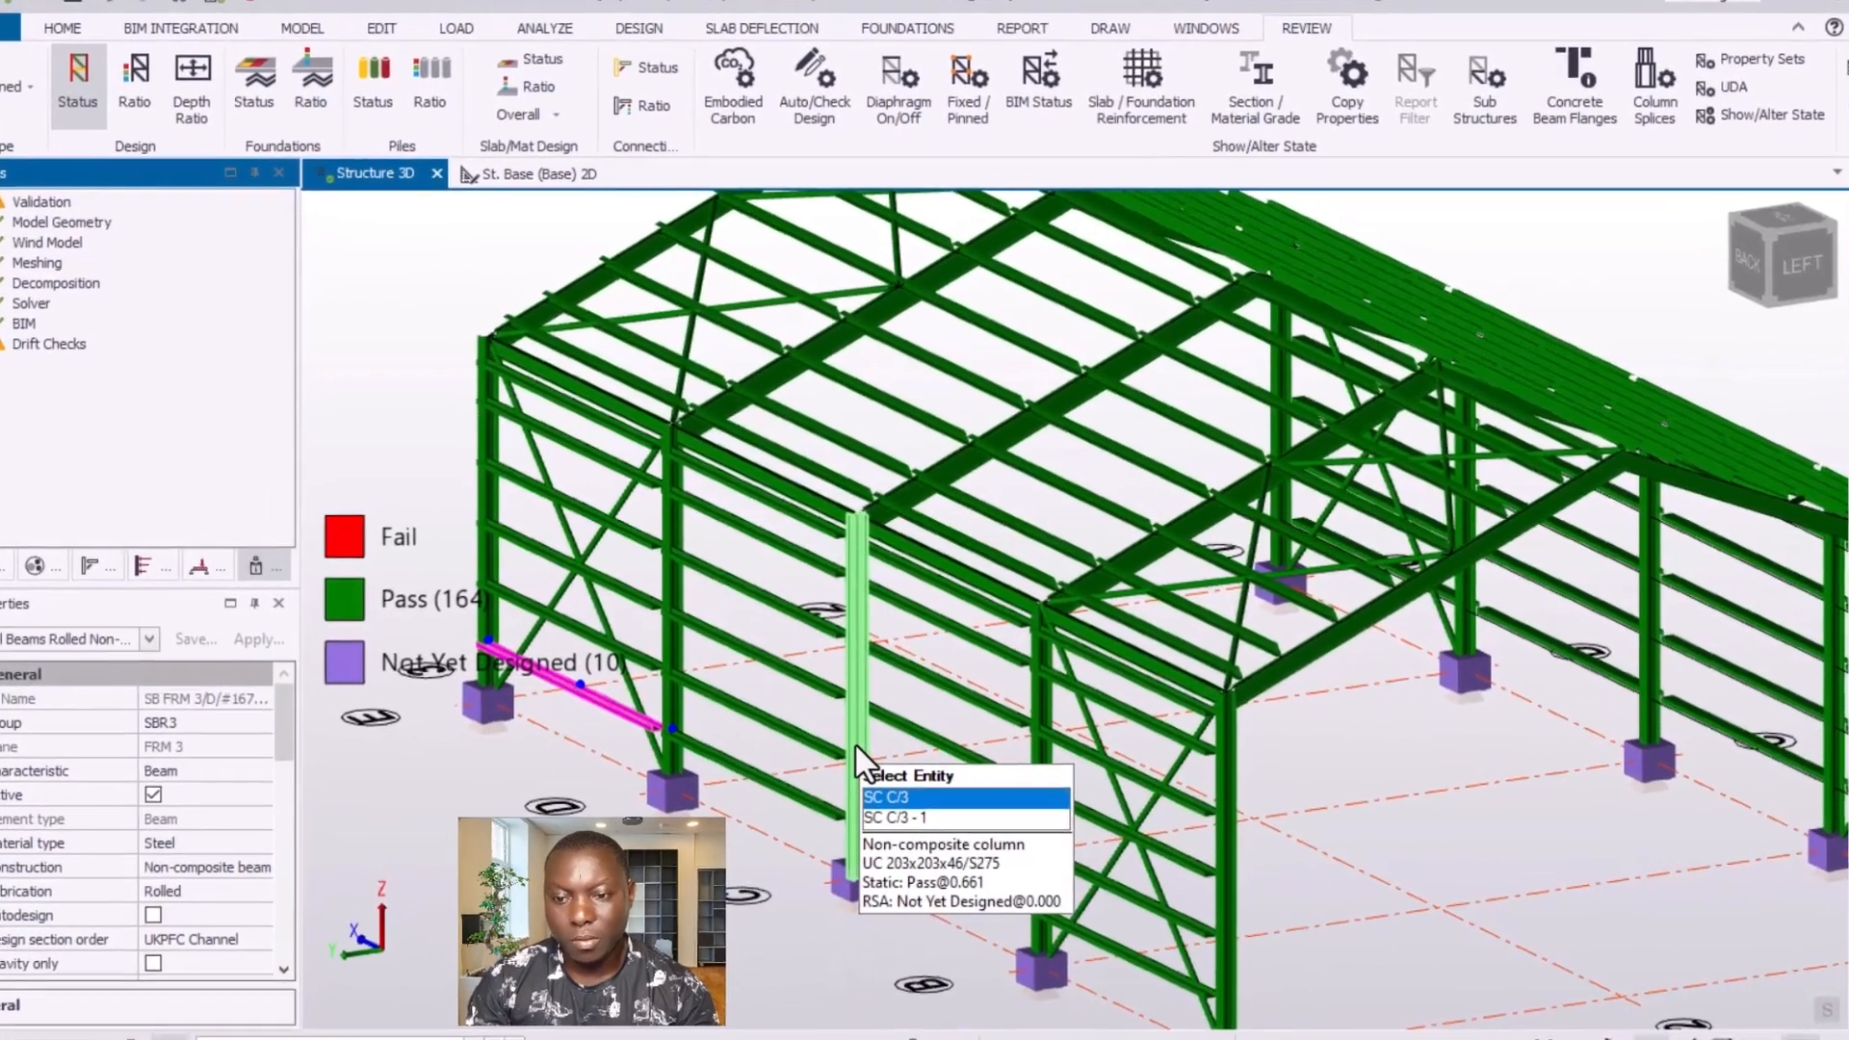
scroll(852, 737, down, 3)
right_drag(1117, 764, 1217, 742)
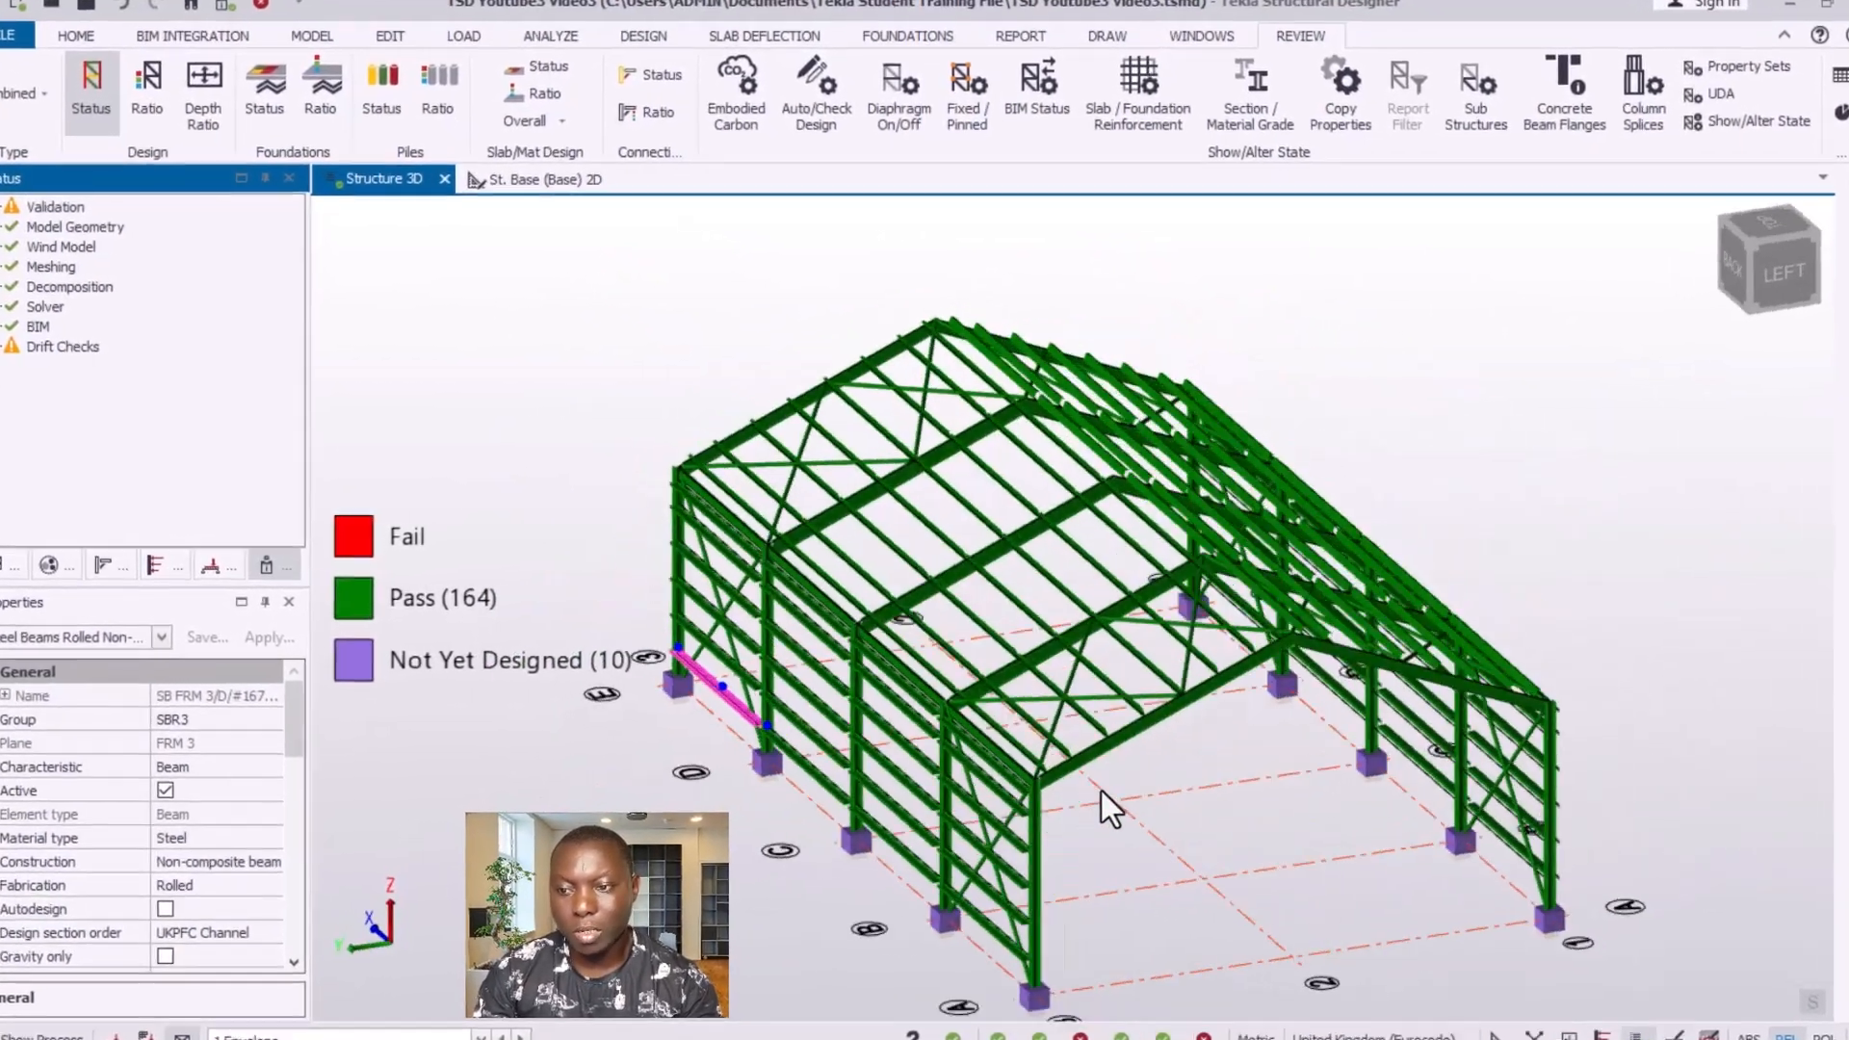
right_drag(1101, 792, 1169, 765)
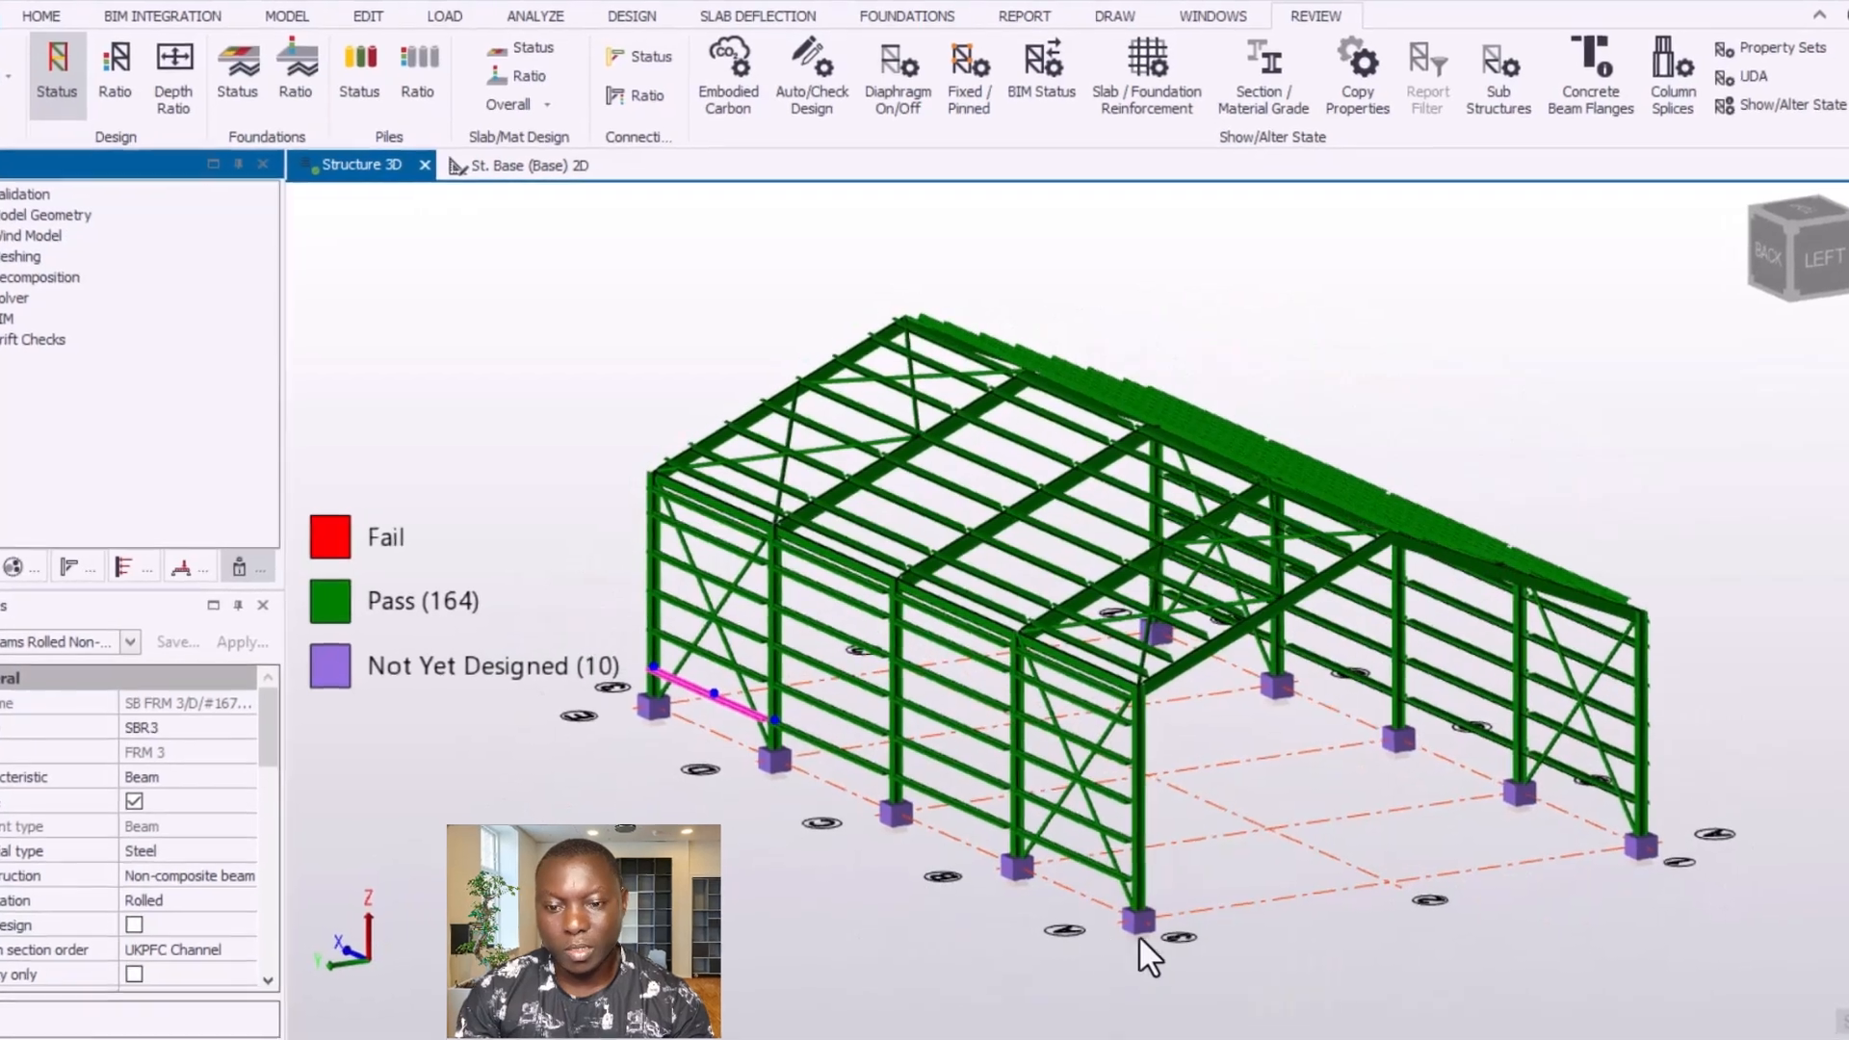
scroll(1138, 932, up, 2)
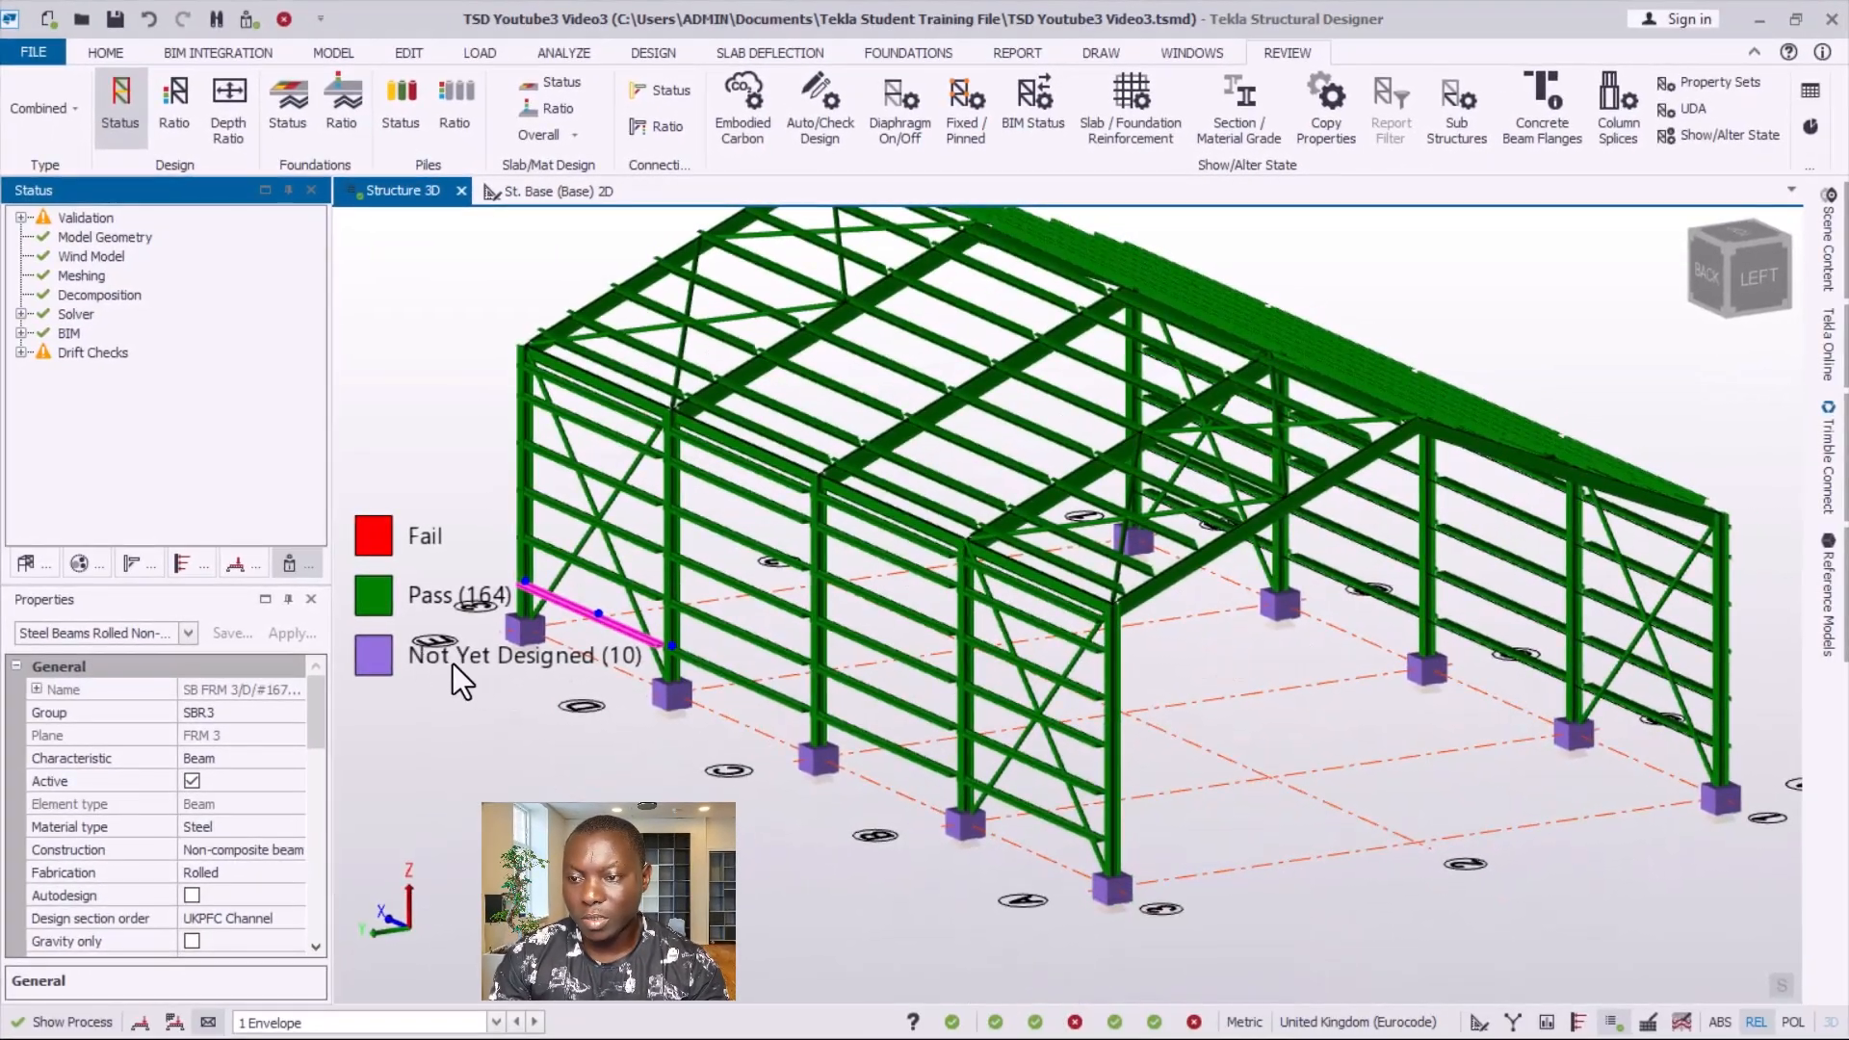
scroll(990, 657, down, 2)
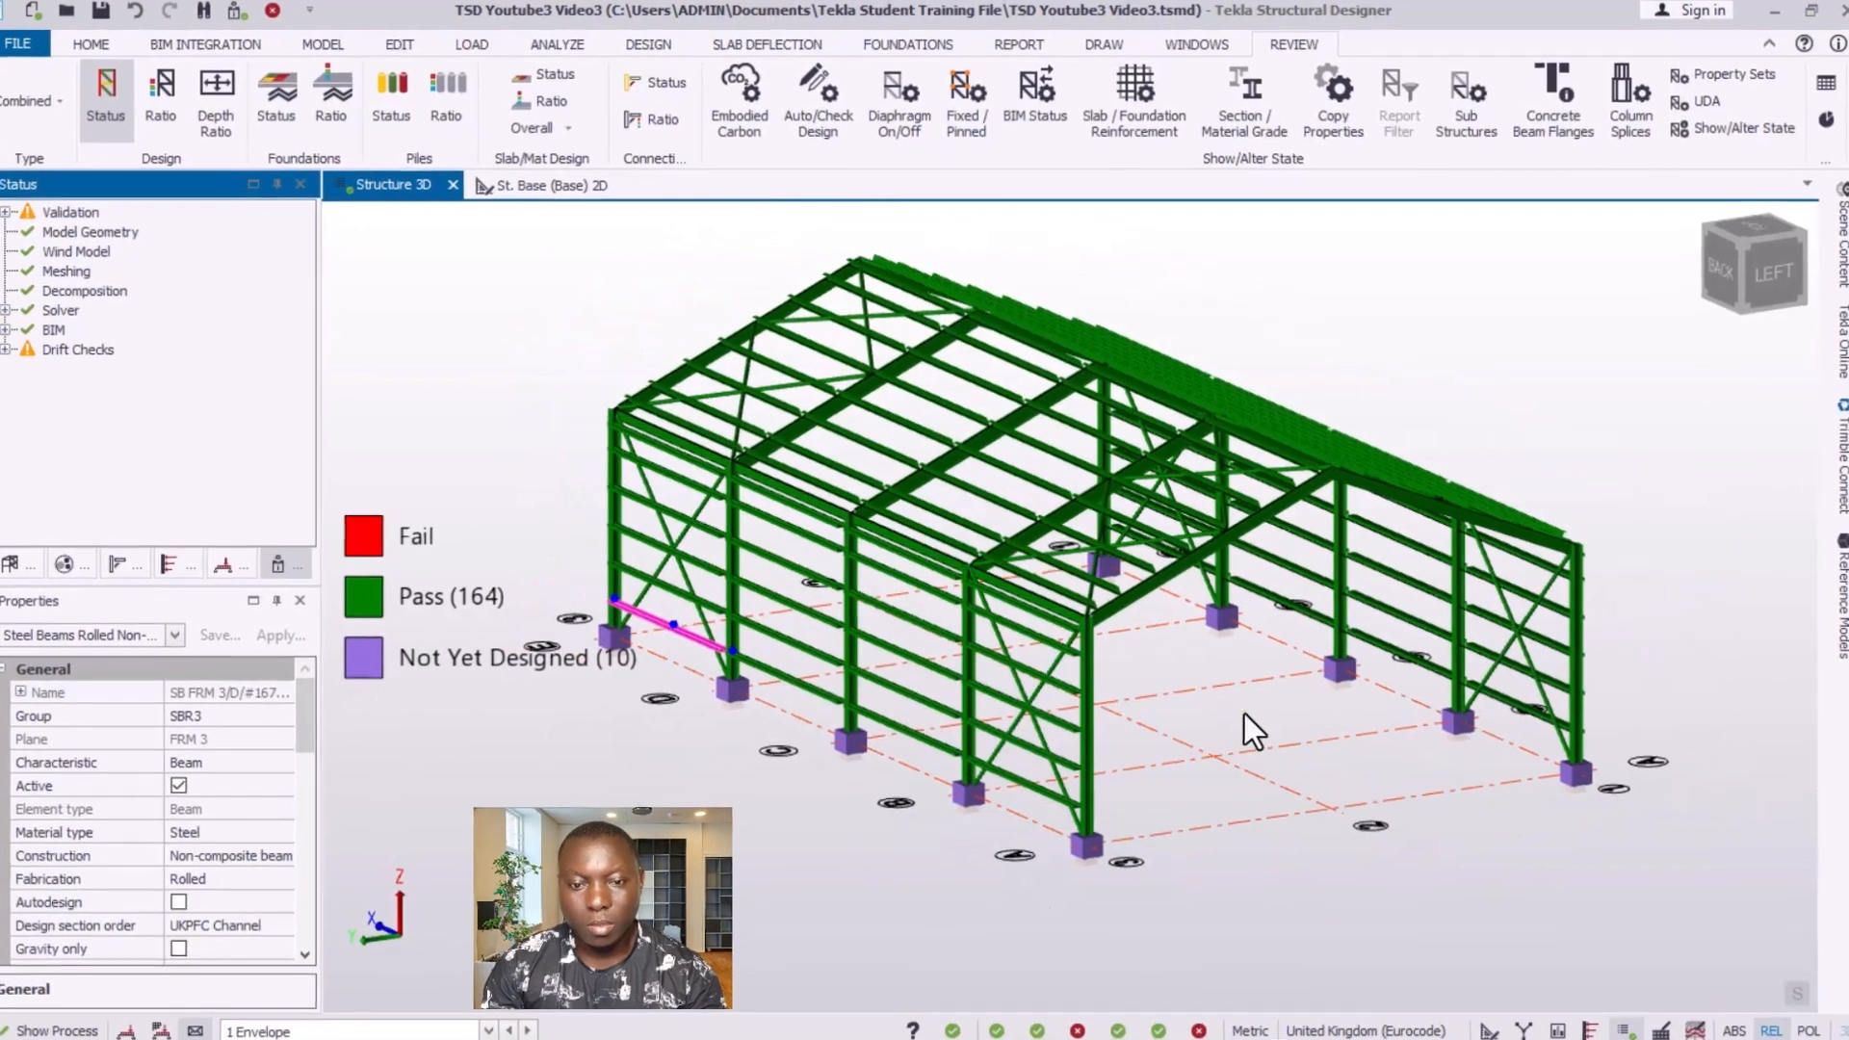
scroll(1117, 610, down, 3)
scroll(1119, 617, up, 2)
scroll(1021, 565, up, 1)
scroll(1366, 607, down, 2)
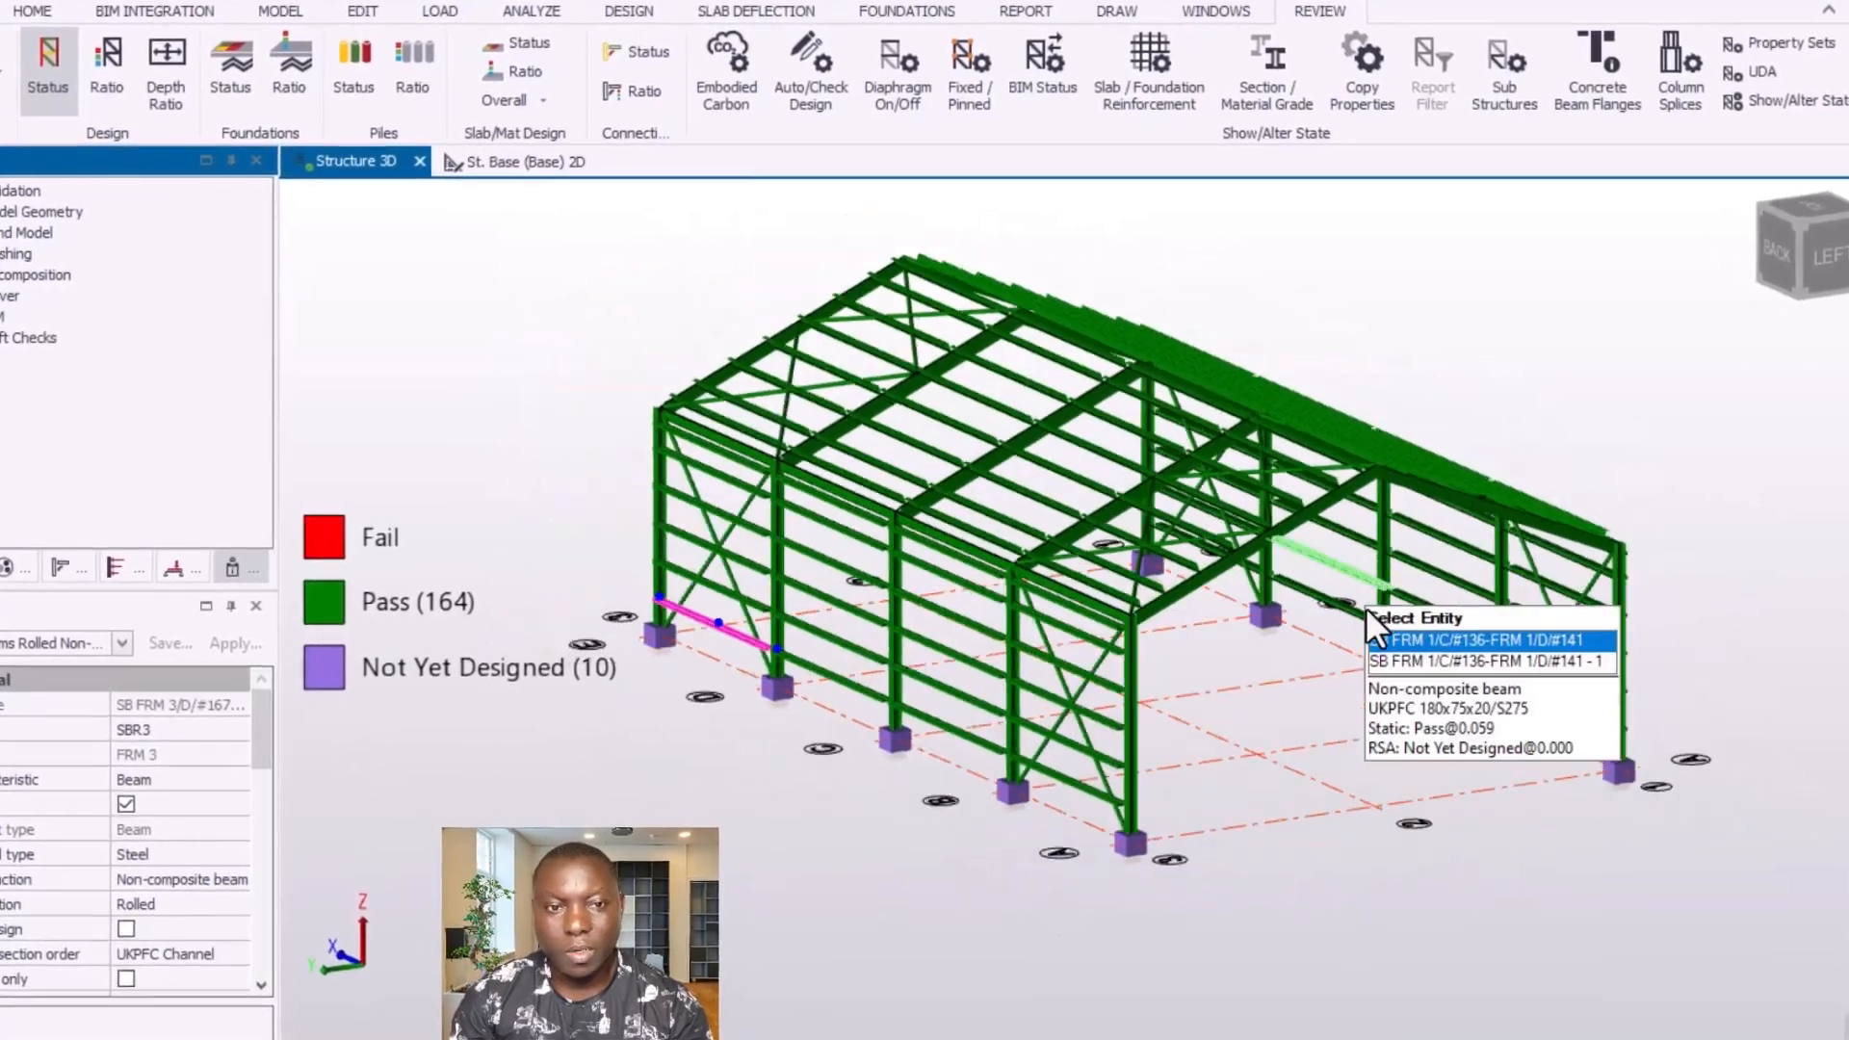
scroll(1194, 651, up, 1)
scroll(860, 414, up, 1)
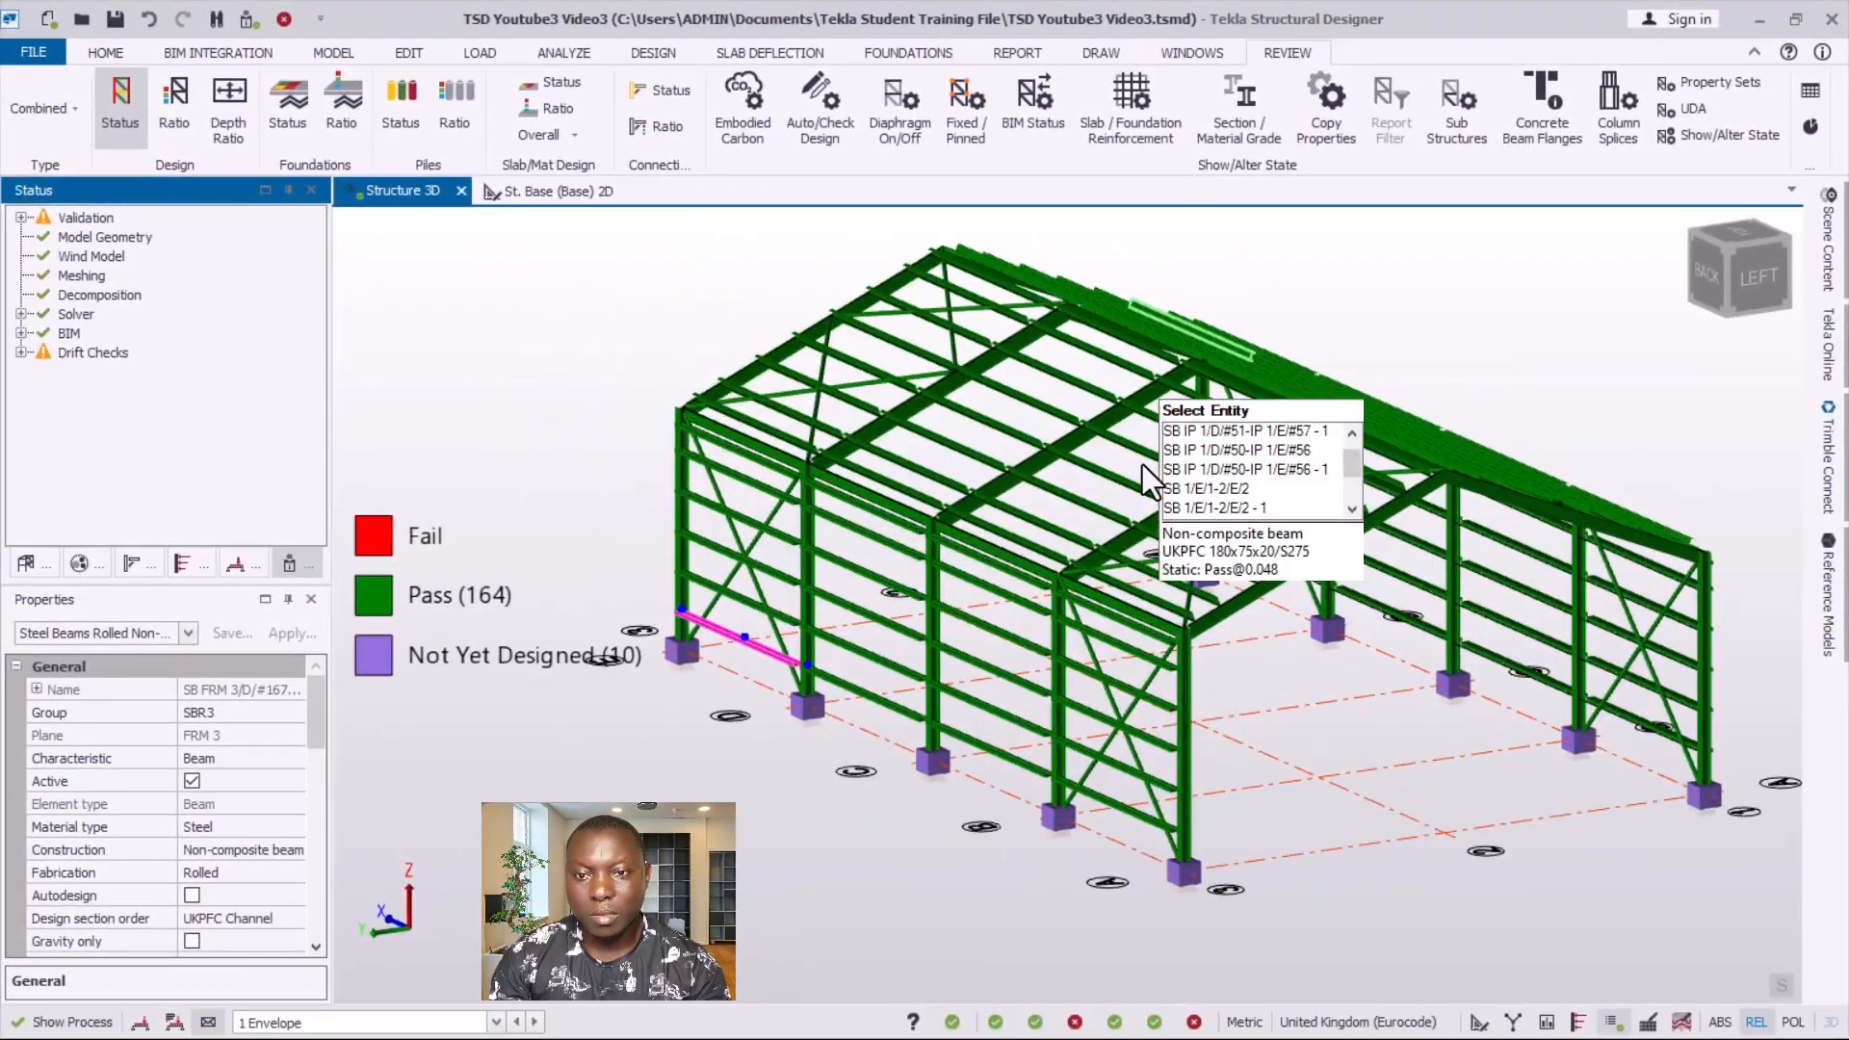
scroll(1115, 766, down, 2)
scroll(1107, 771, up, 3)
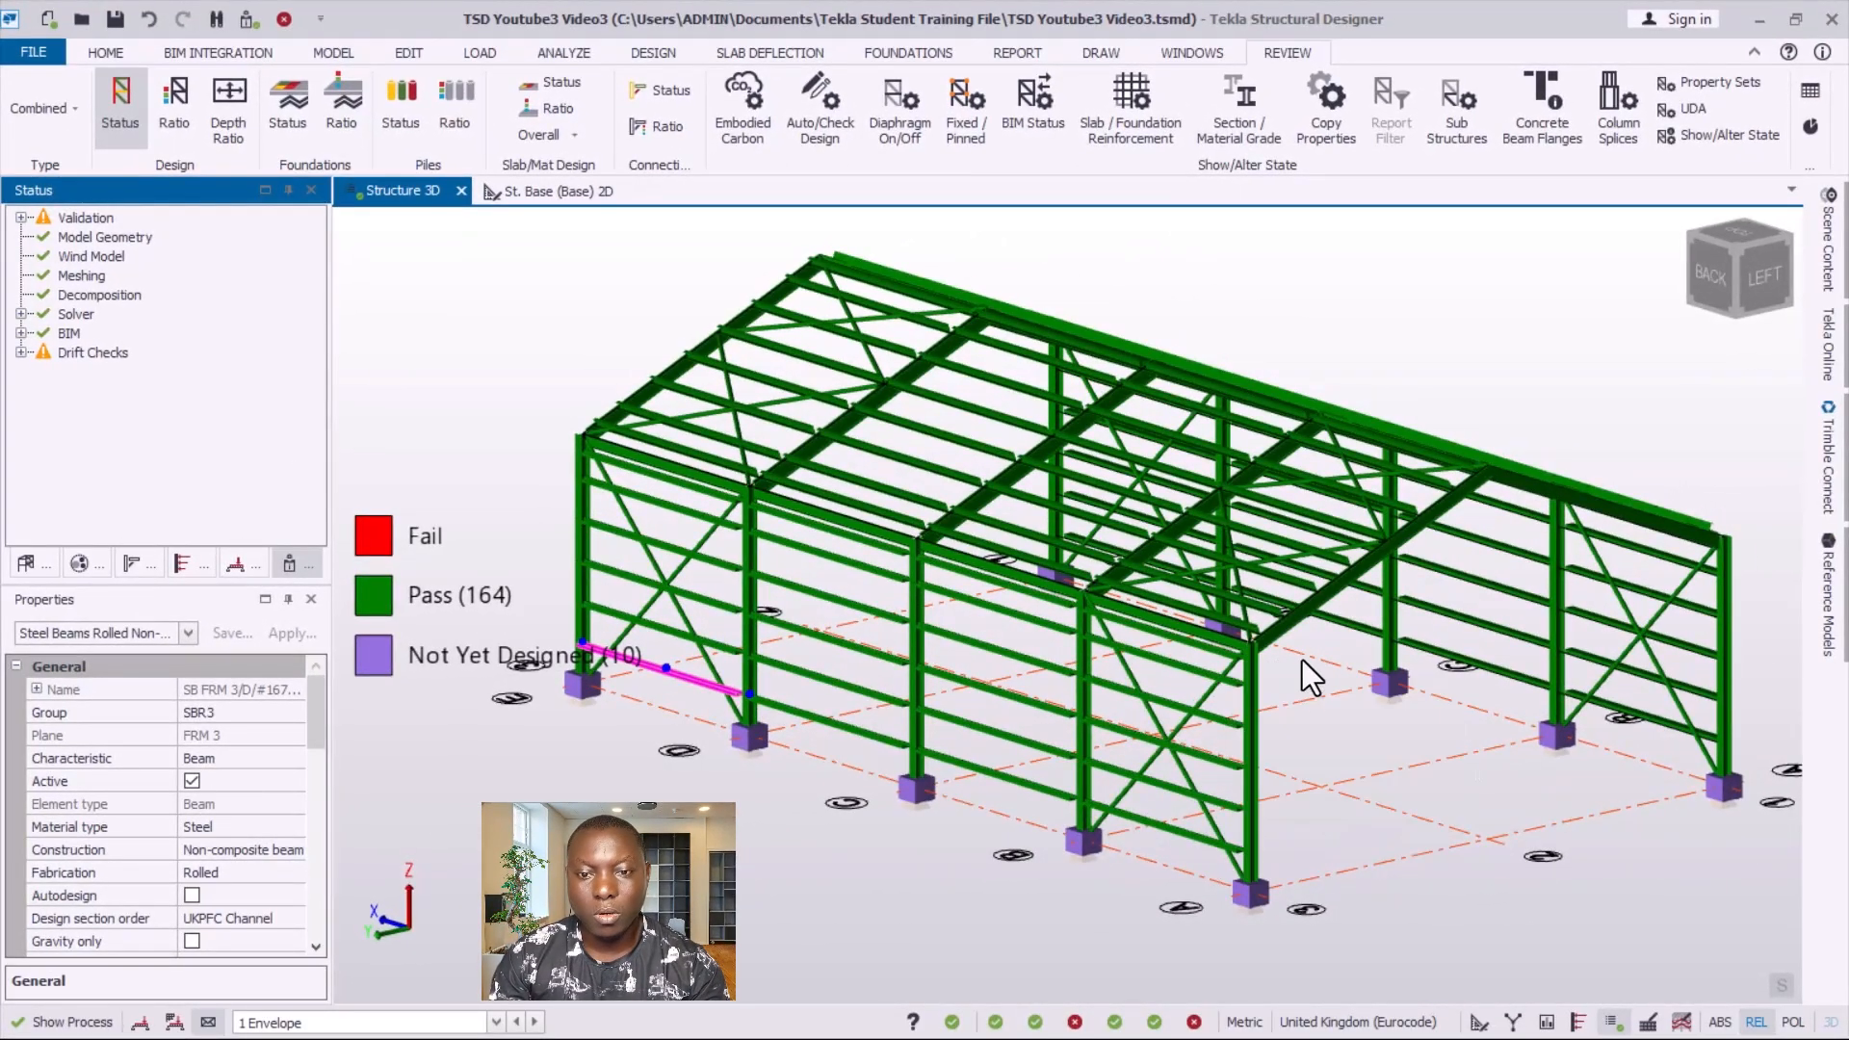
scroll(1342, 819, down, 2)
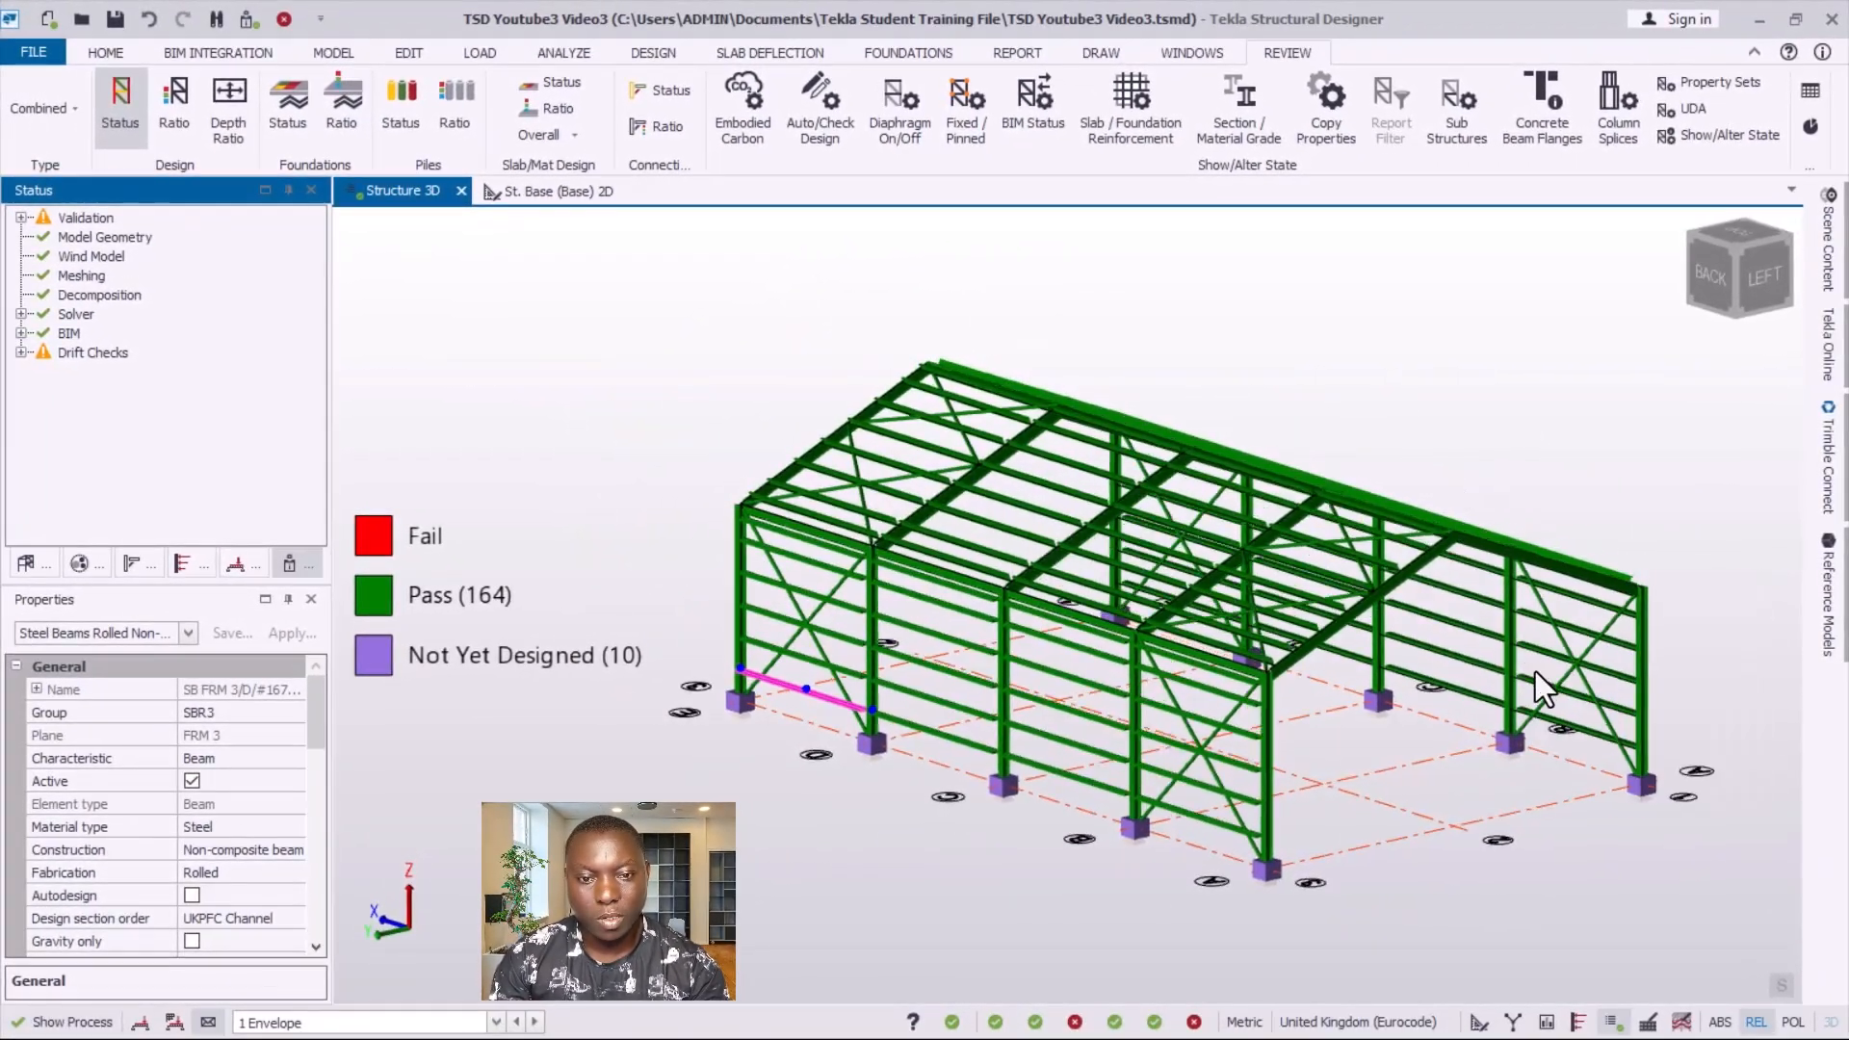
middle_drag(1535, 672, 1105, 667)
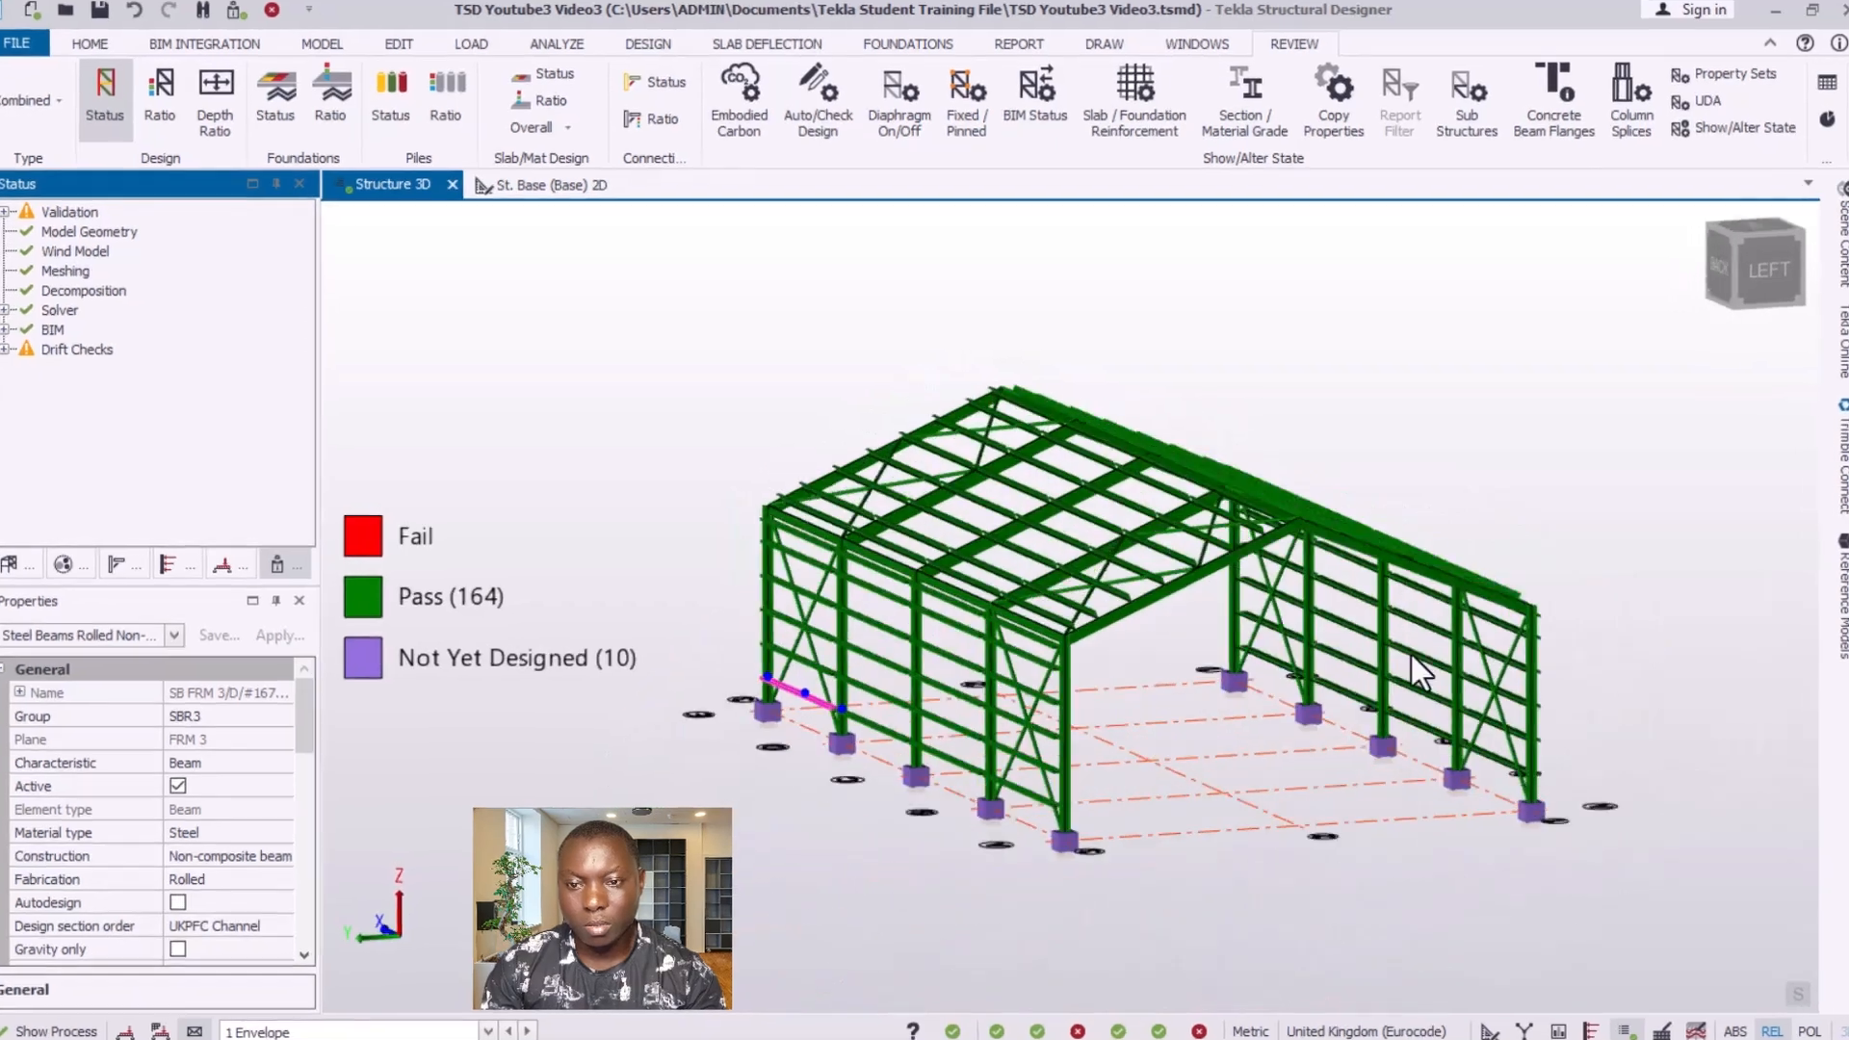
middle_drag(1410, 651, 1336, 665)
scroll(1047, 515, up, 2)
scroll(1159, 505, down, 2)
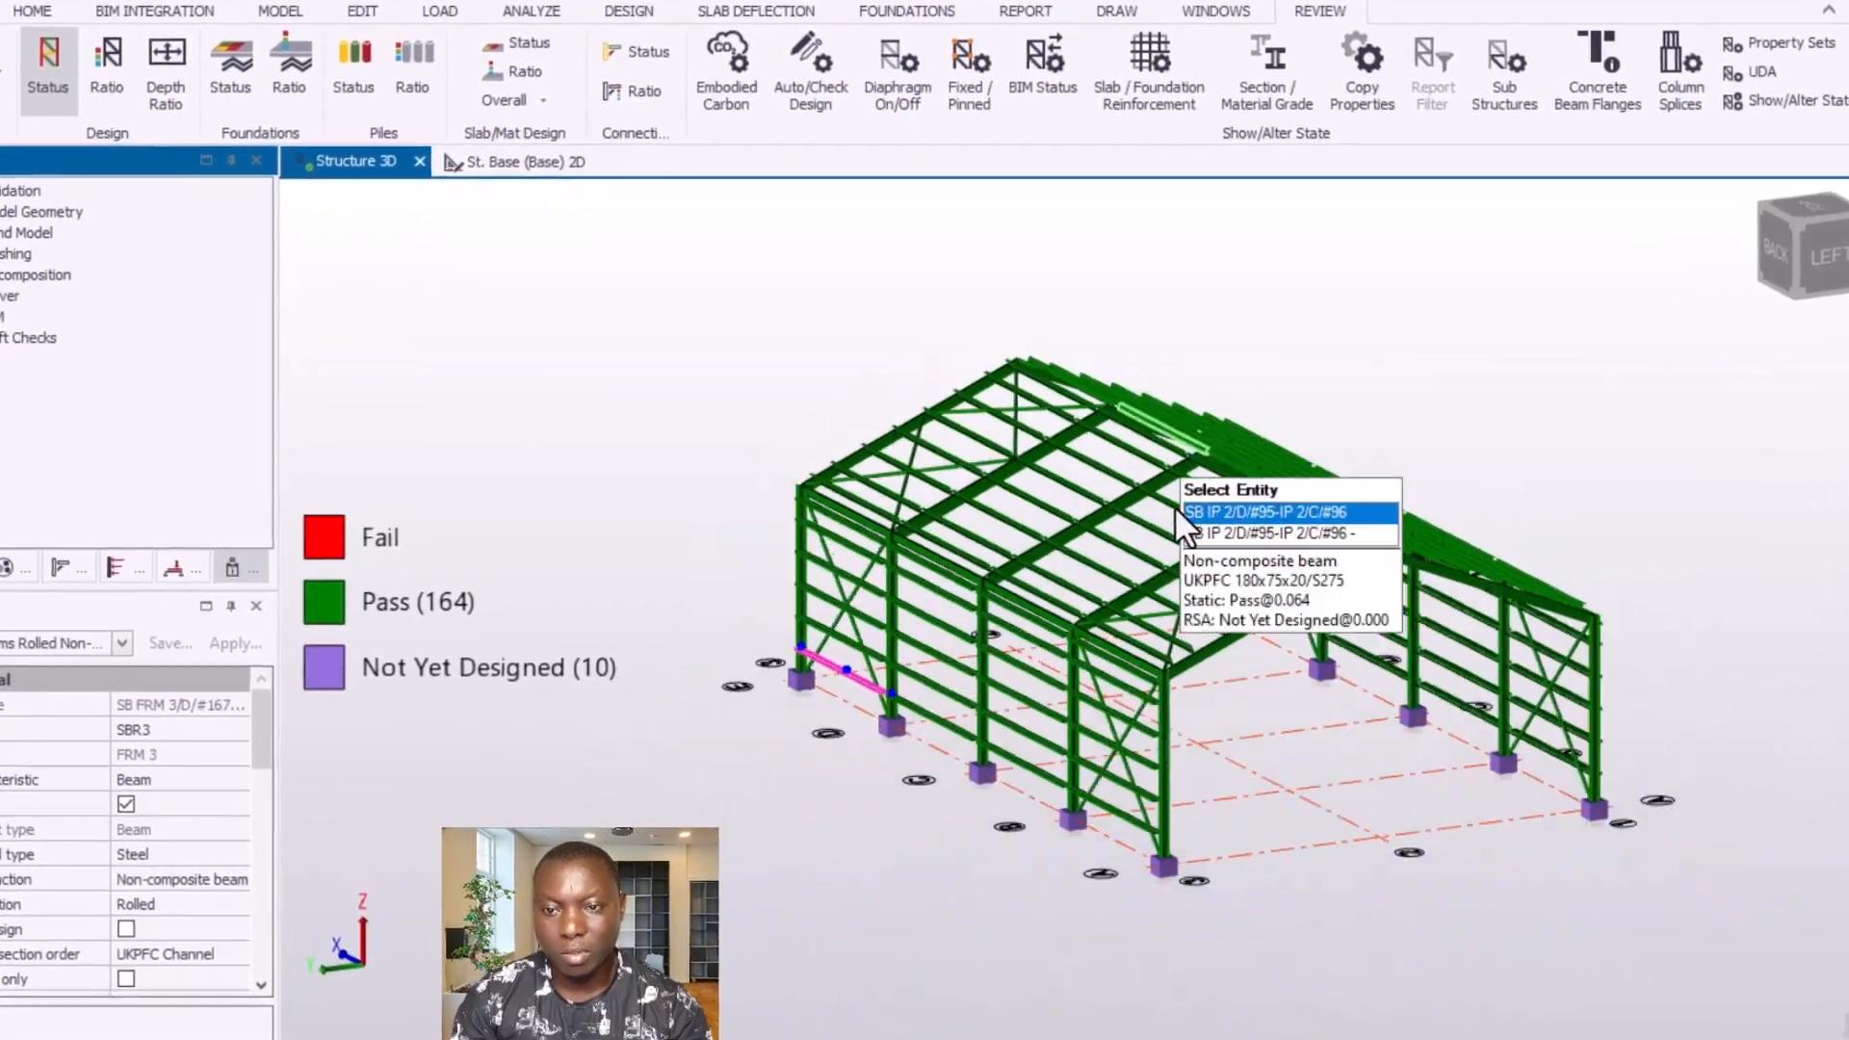
scroll(1155, 698, up, 3)
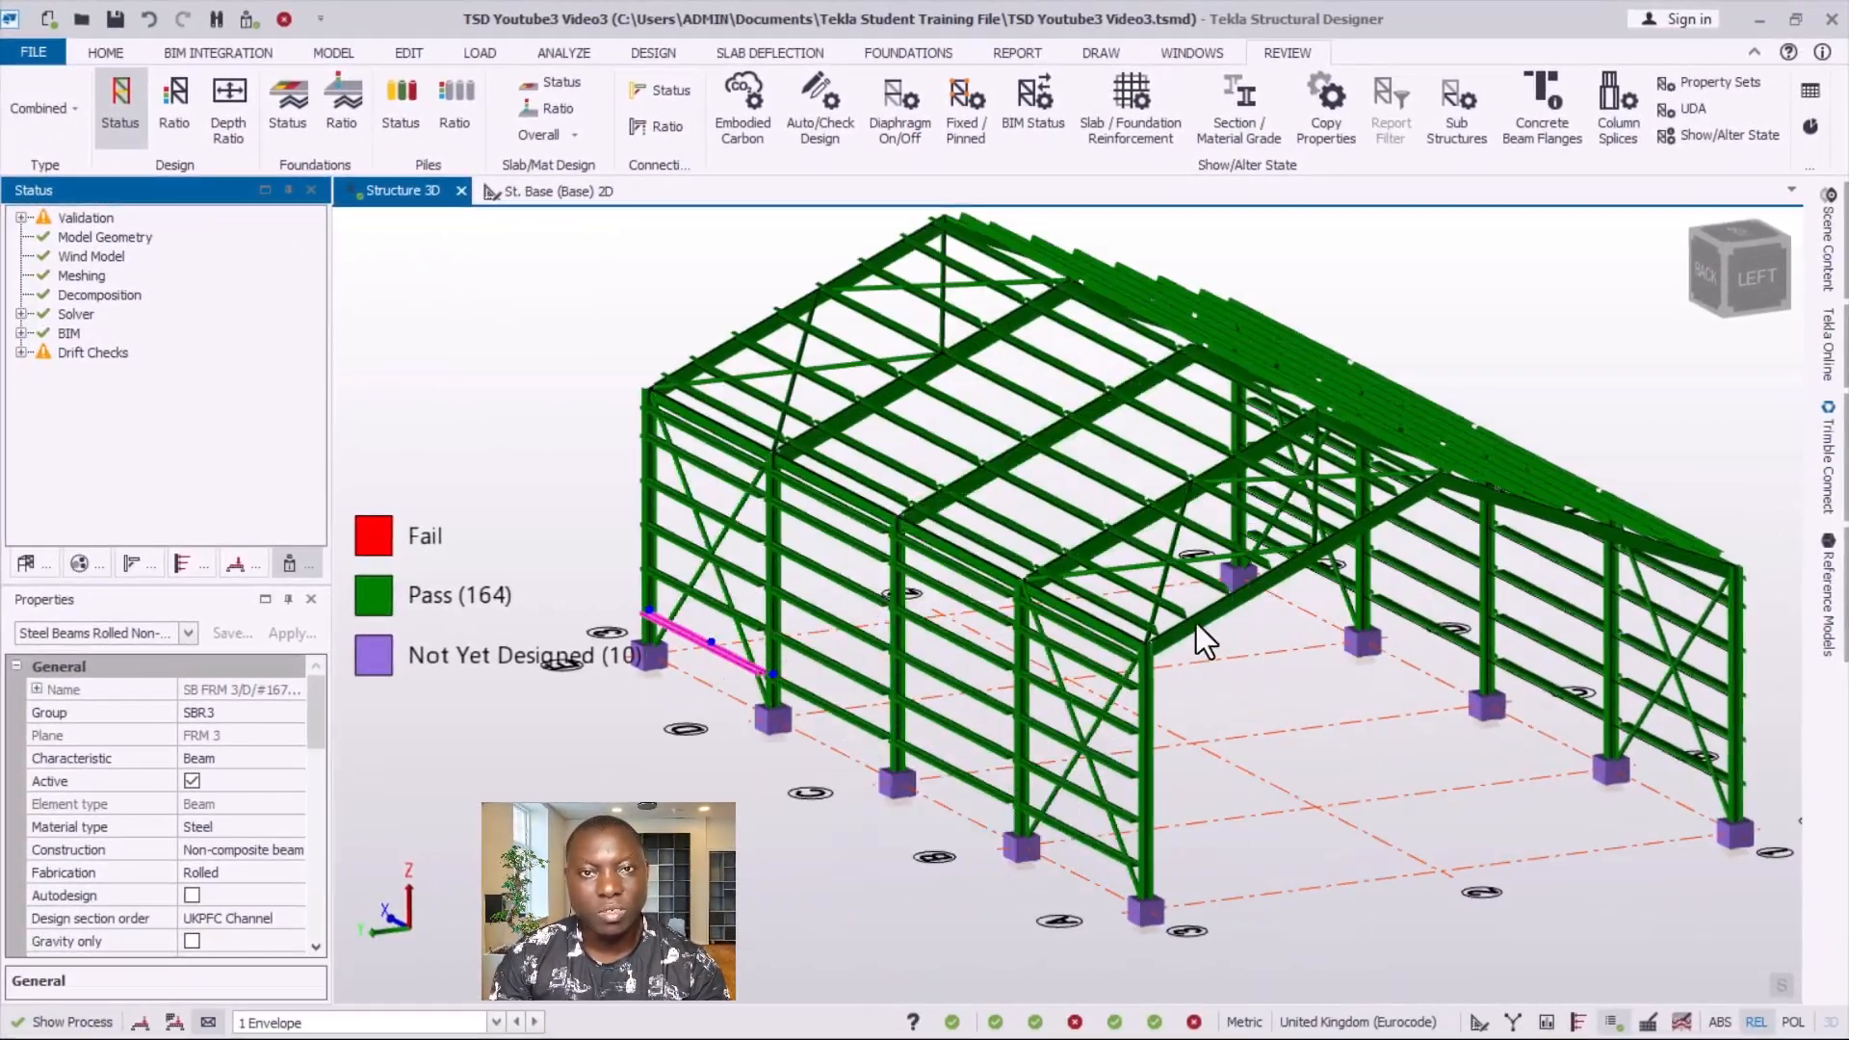
scroll(1196, 622, down, 1)
middle_drag(1073, 676, 1273, 726)
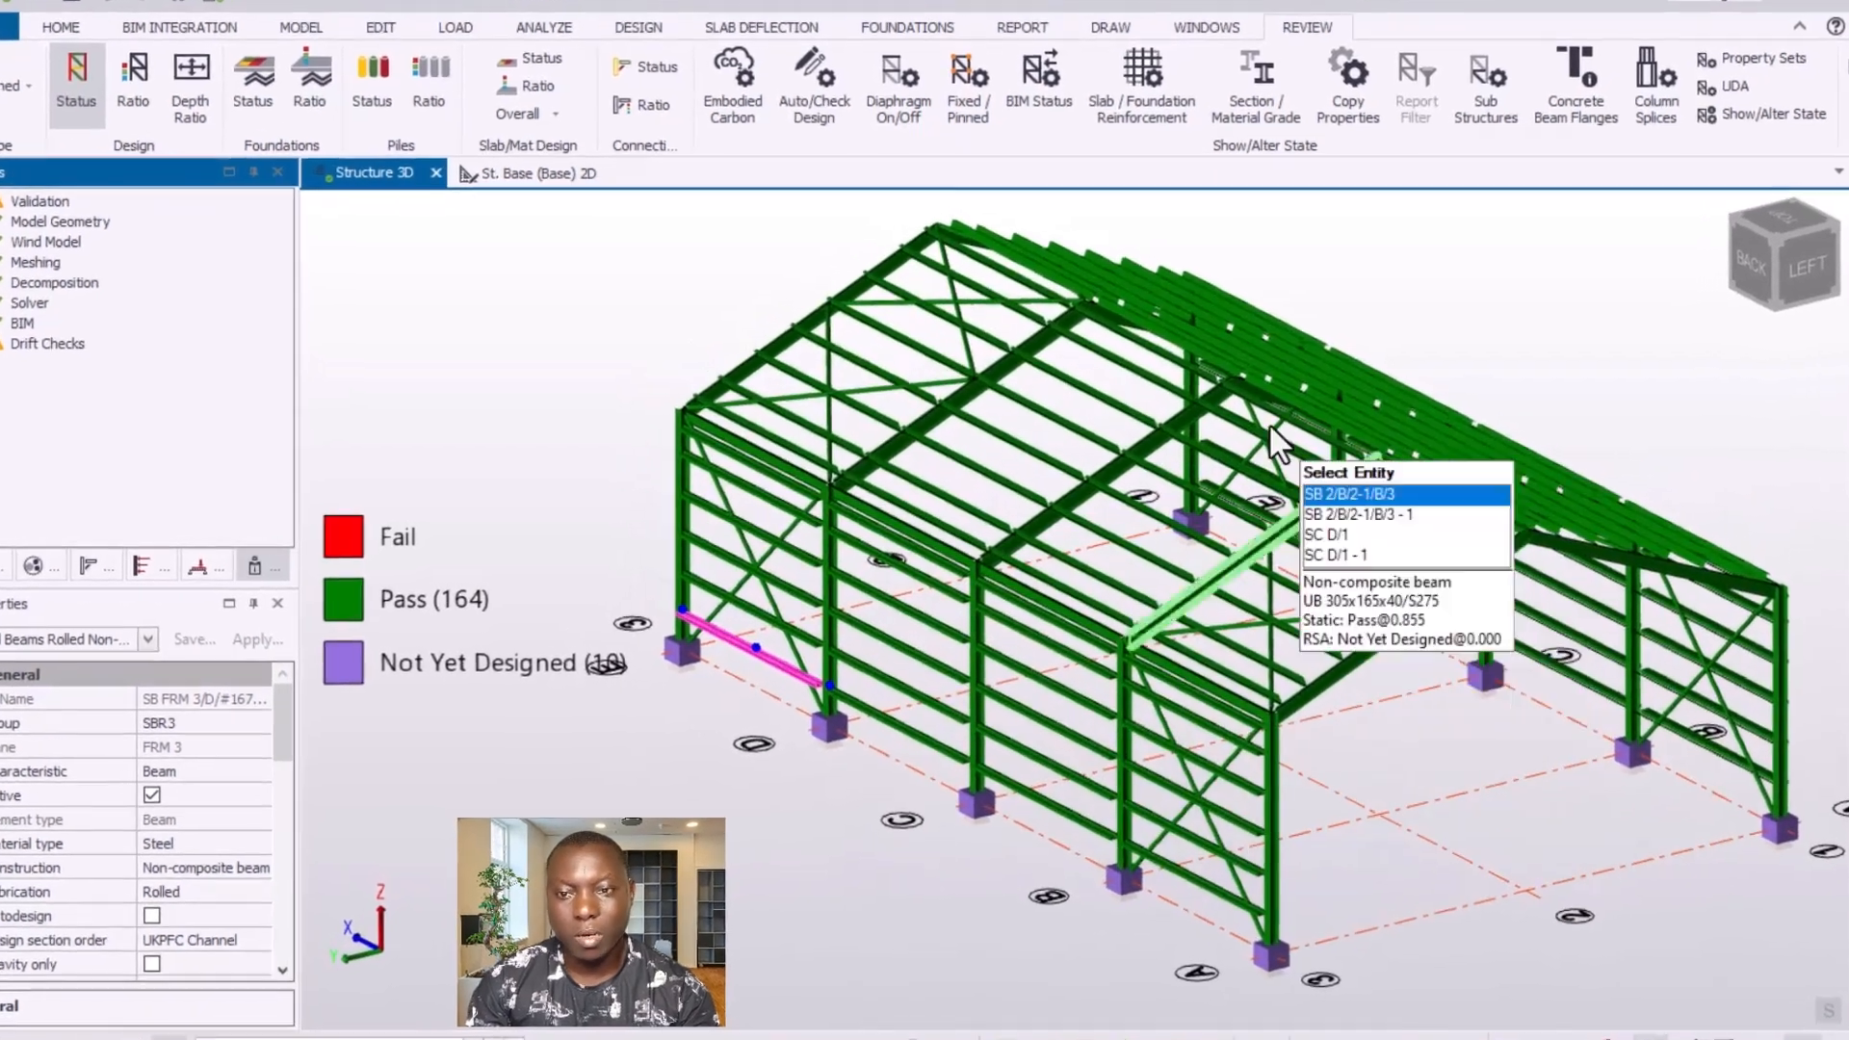
scroll(1252, 640, down, 4)
scroll(1315, 834, up, 3)
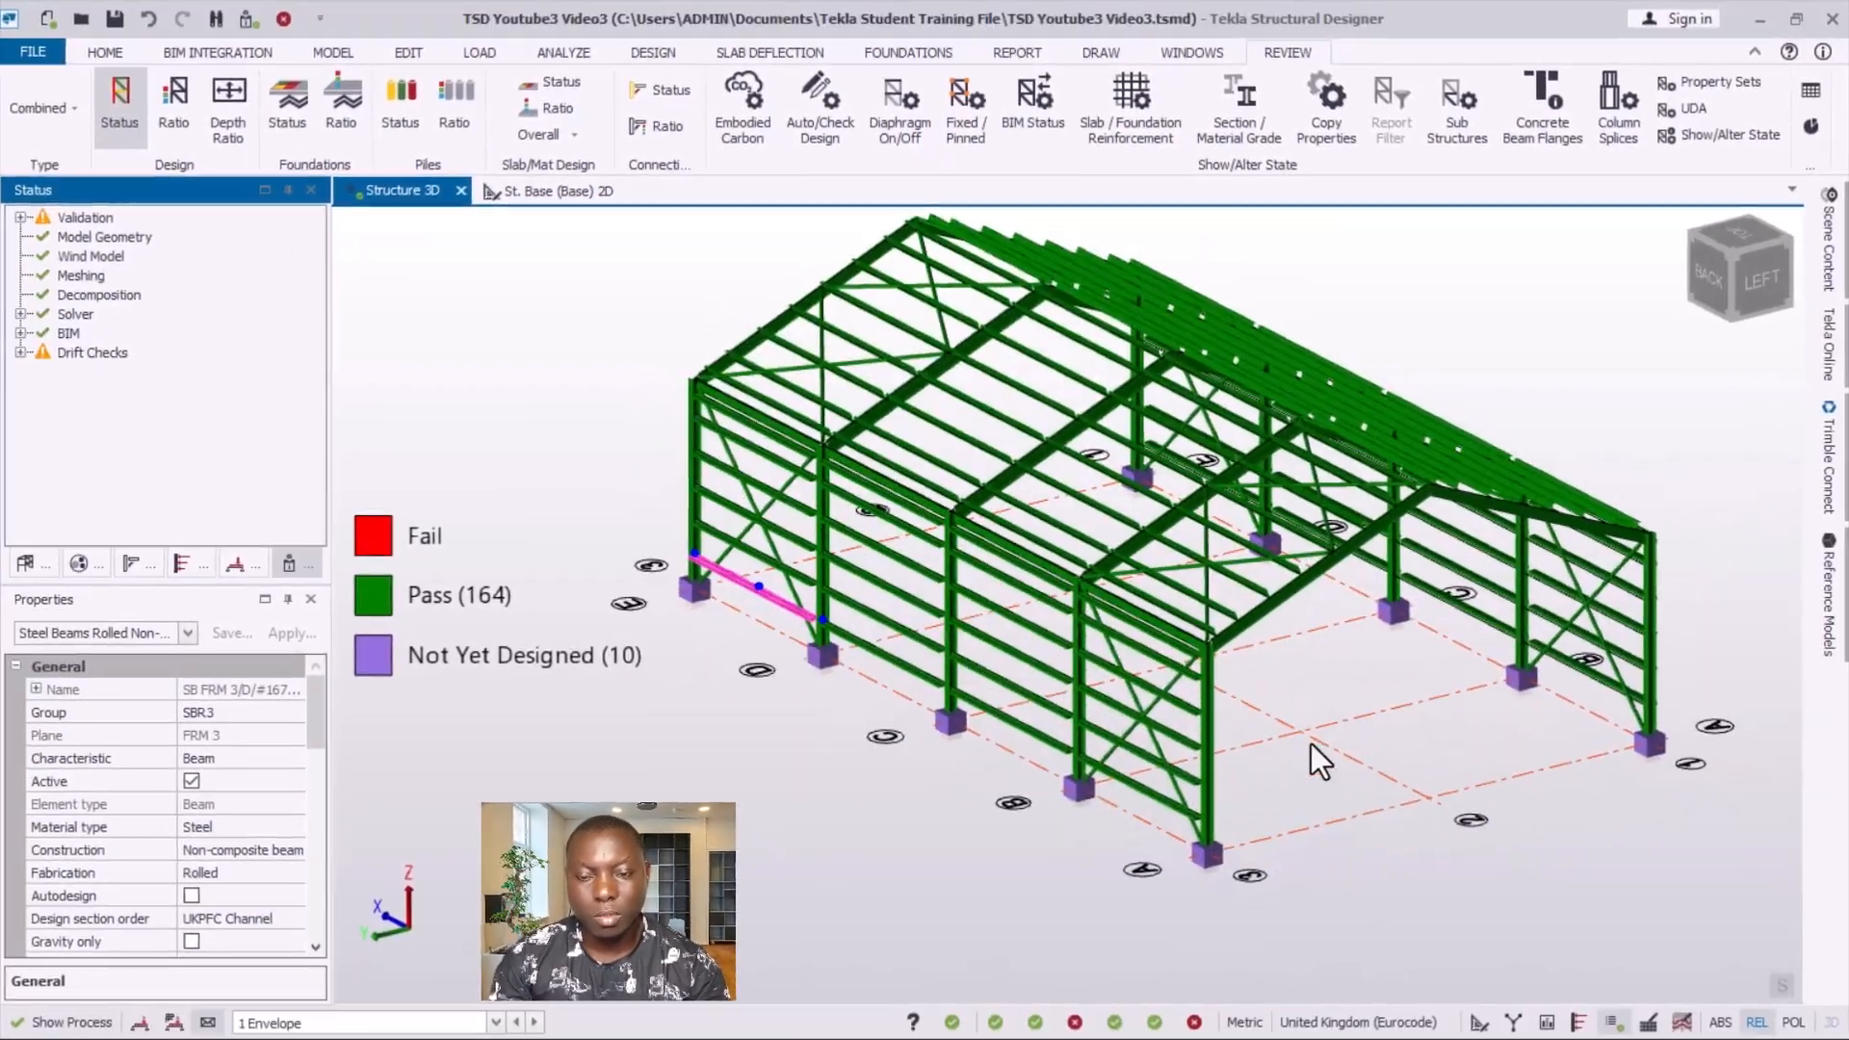
middle_drag(1309, 743, 1112, 690)
middle_drag(1232, 678, 1163, 860)
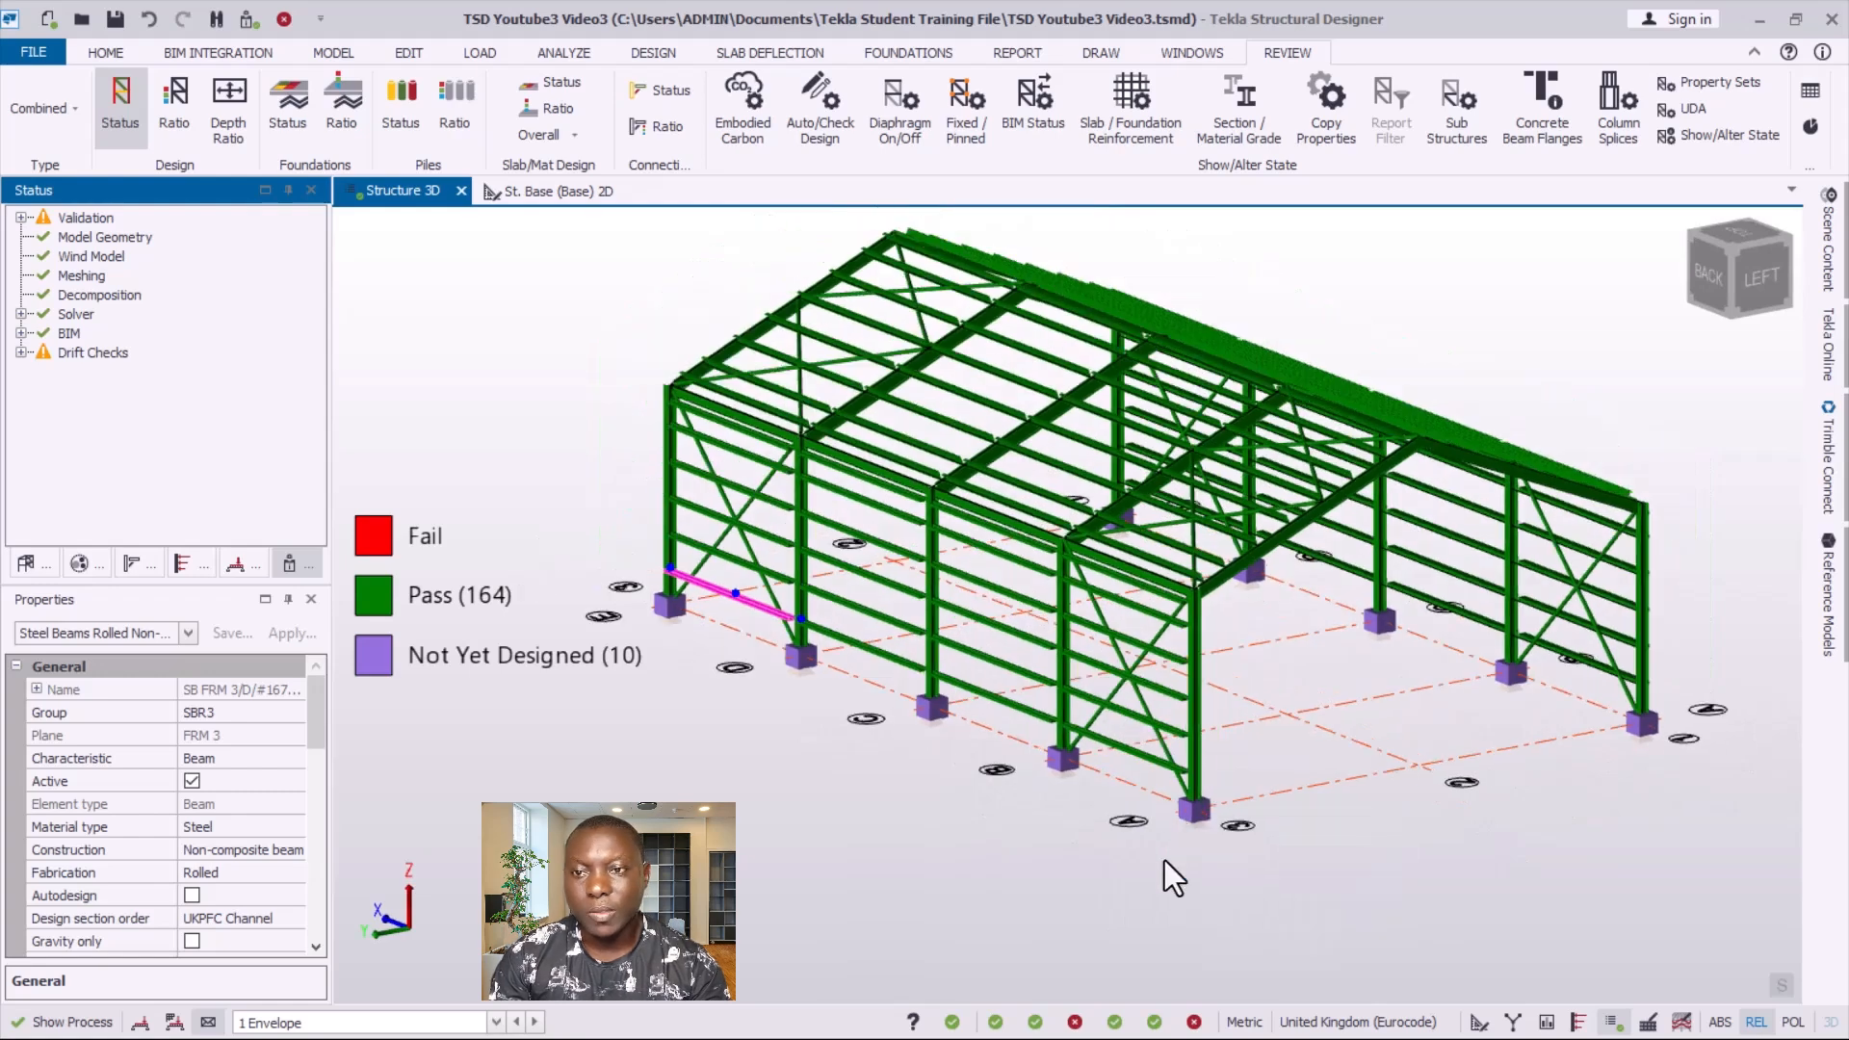
scroll(599, 425, up, 1)
scroll(1078, 530, down, 1)
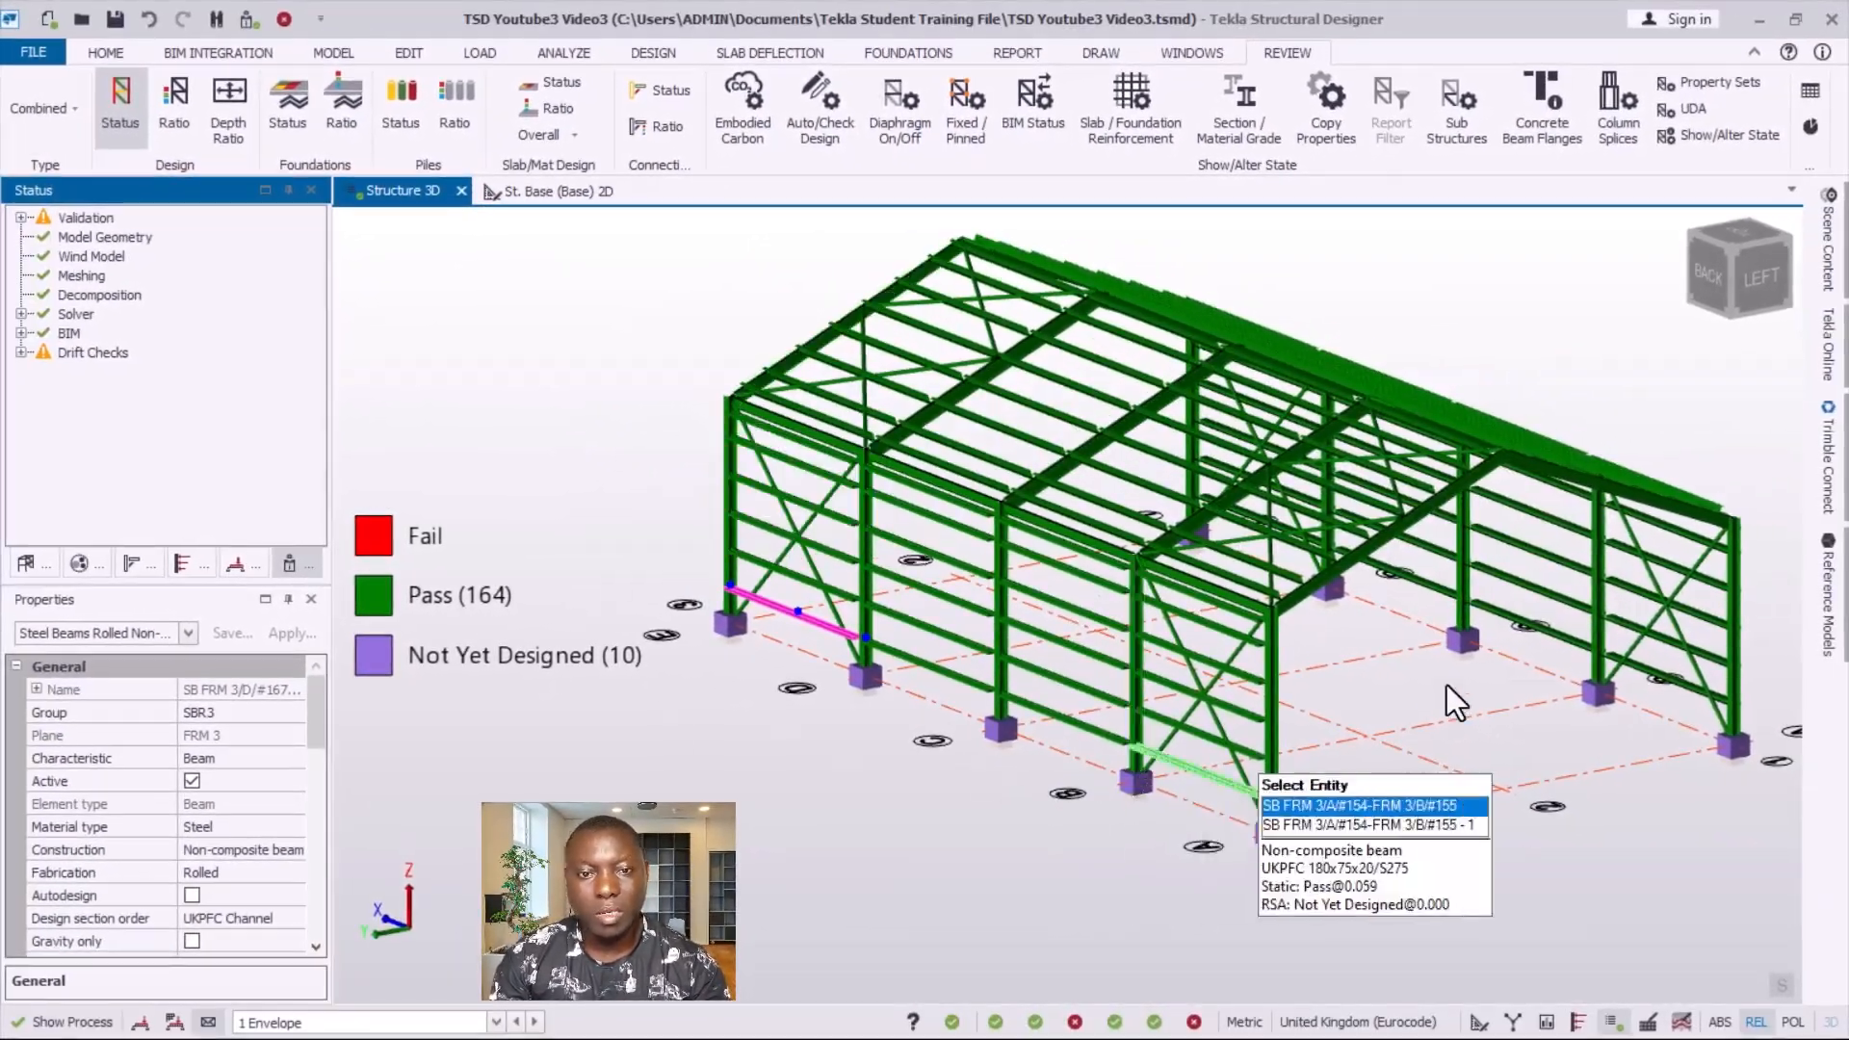
scroll(1249, 697, down, 1)
scroll(1231, 685, up, 1)
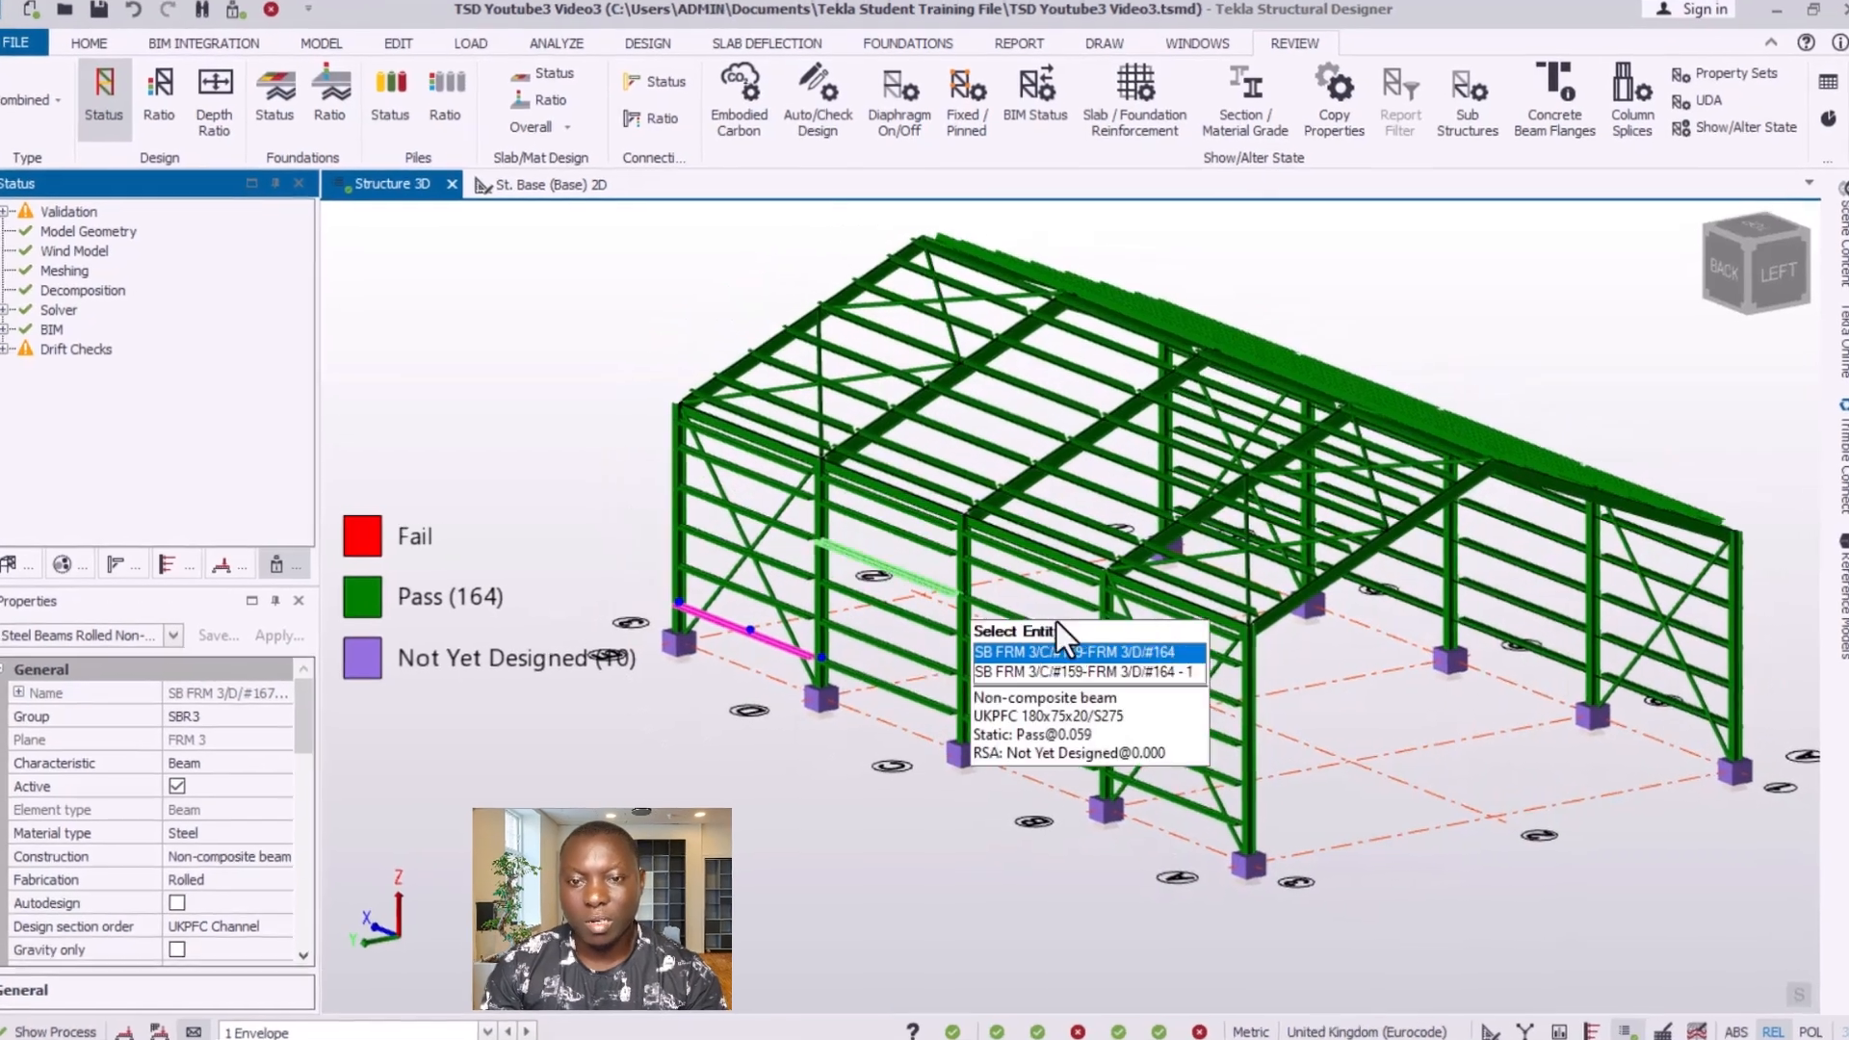
scroll(1293, 663, up, 1)
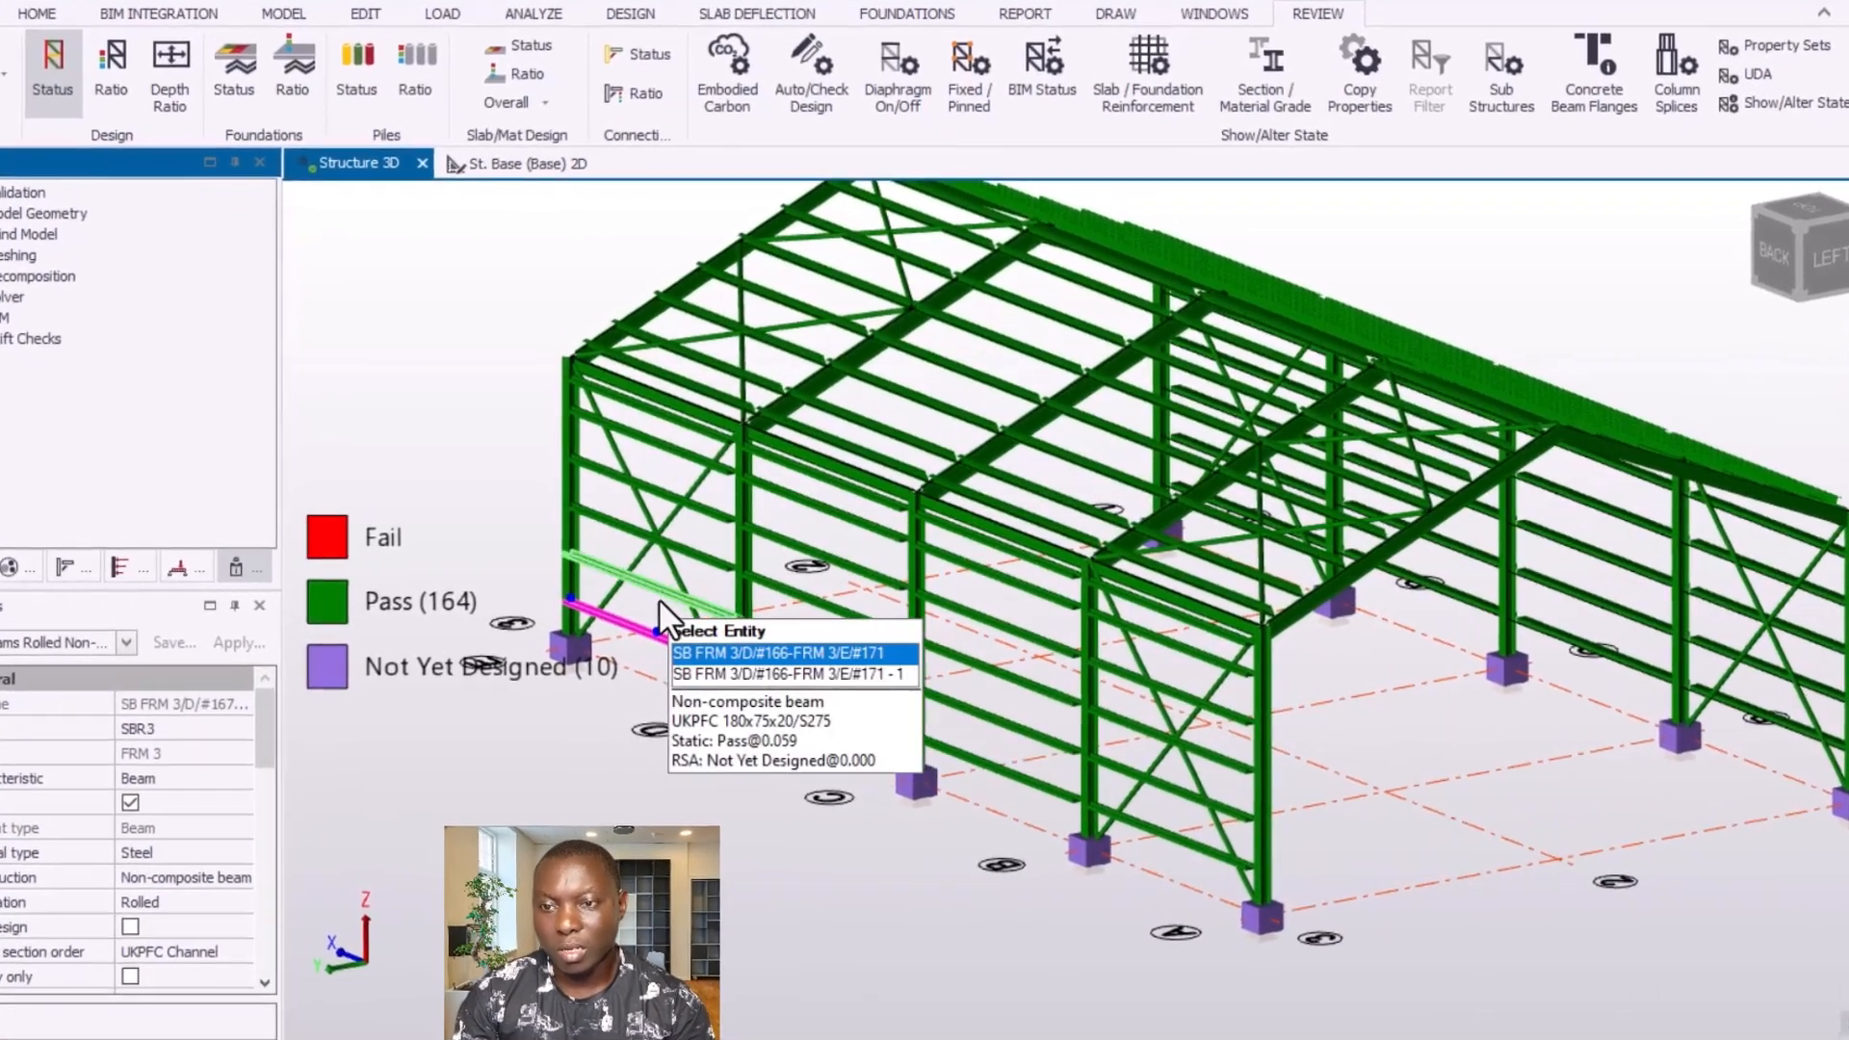
scroll(703, 621, down, 1)
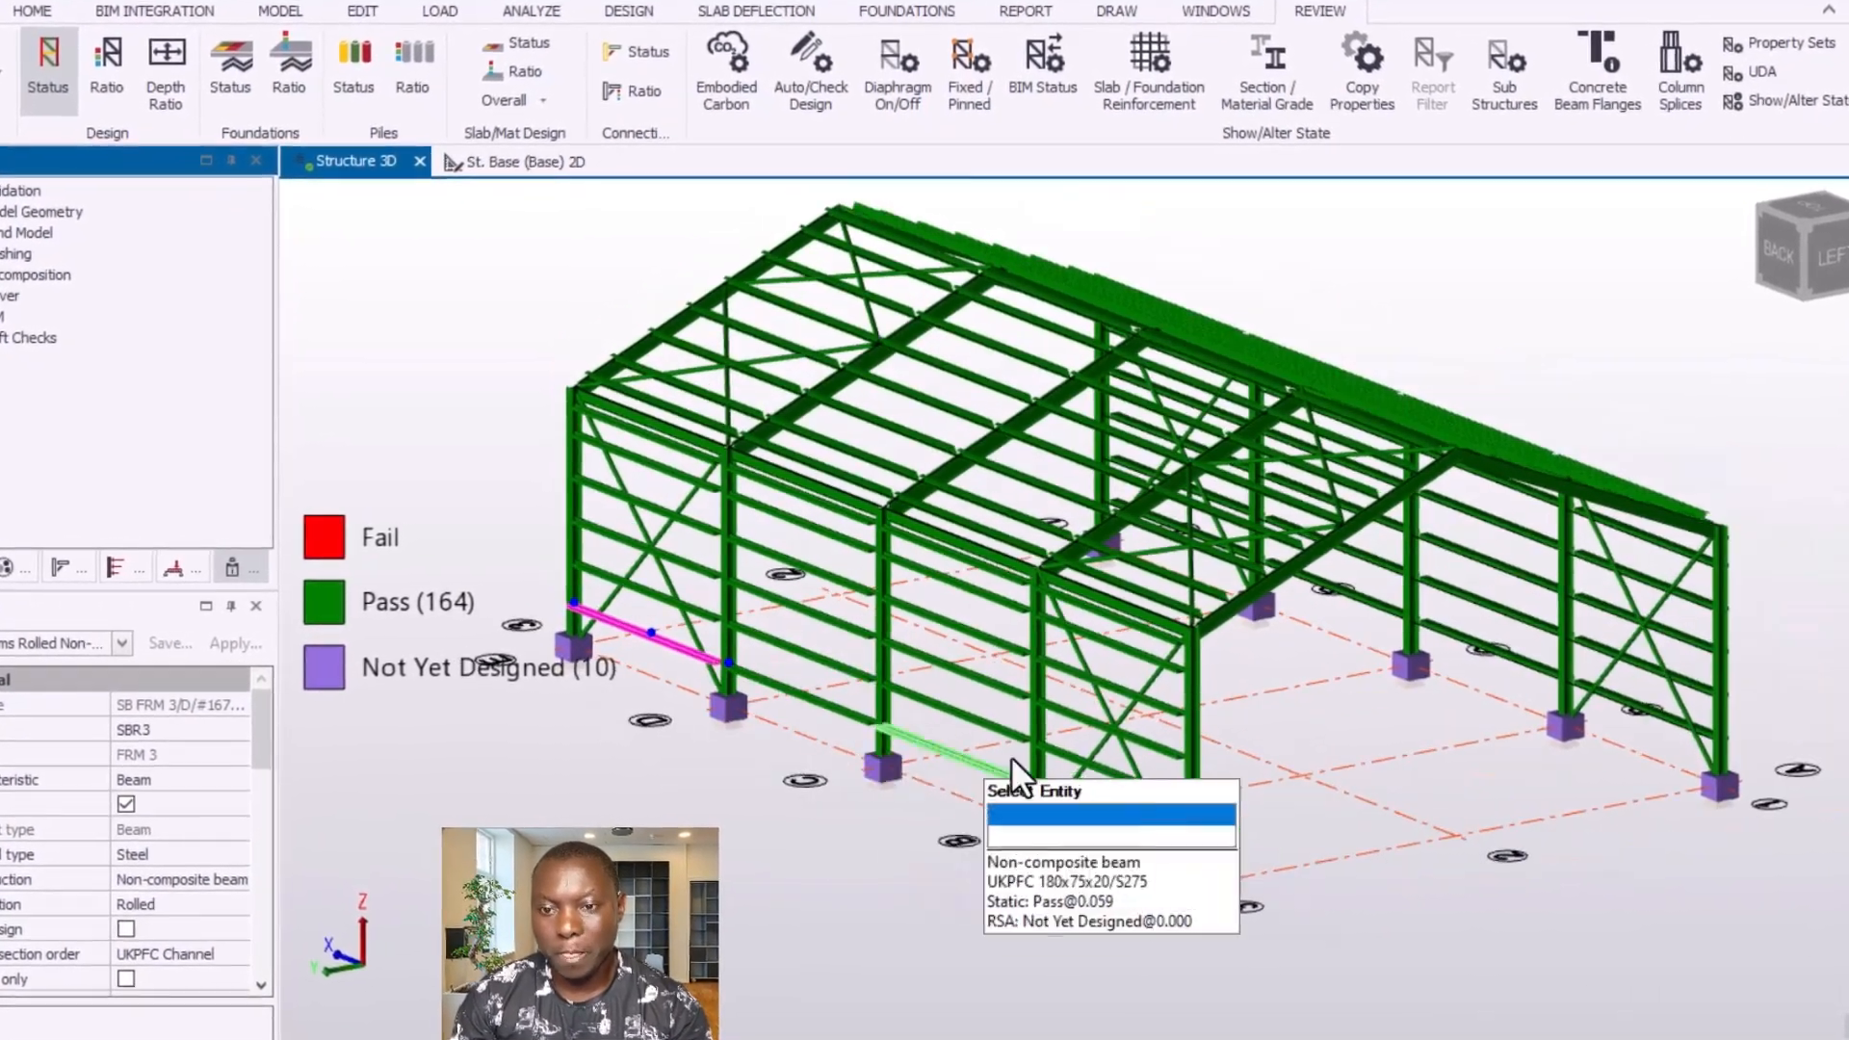
scroll(1280, 714, up, 1)
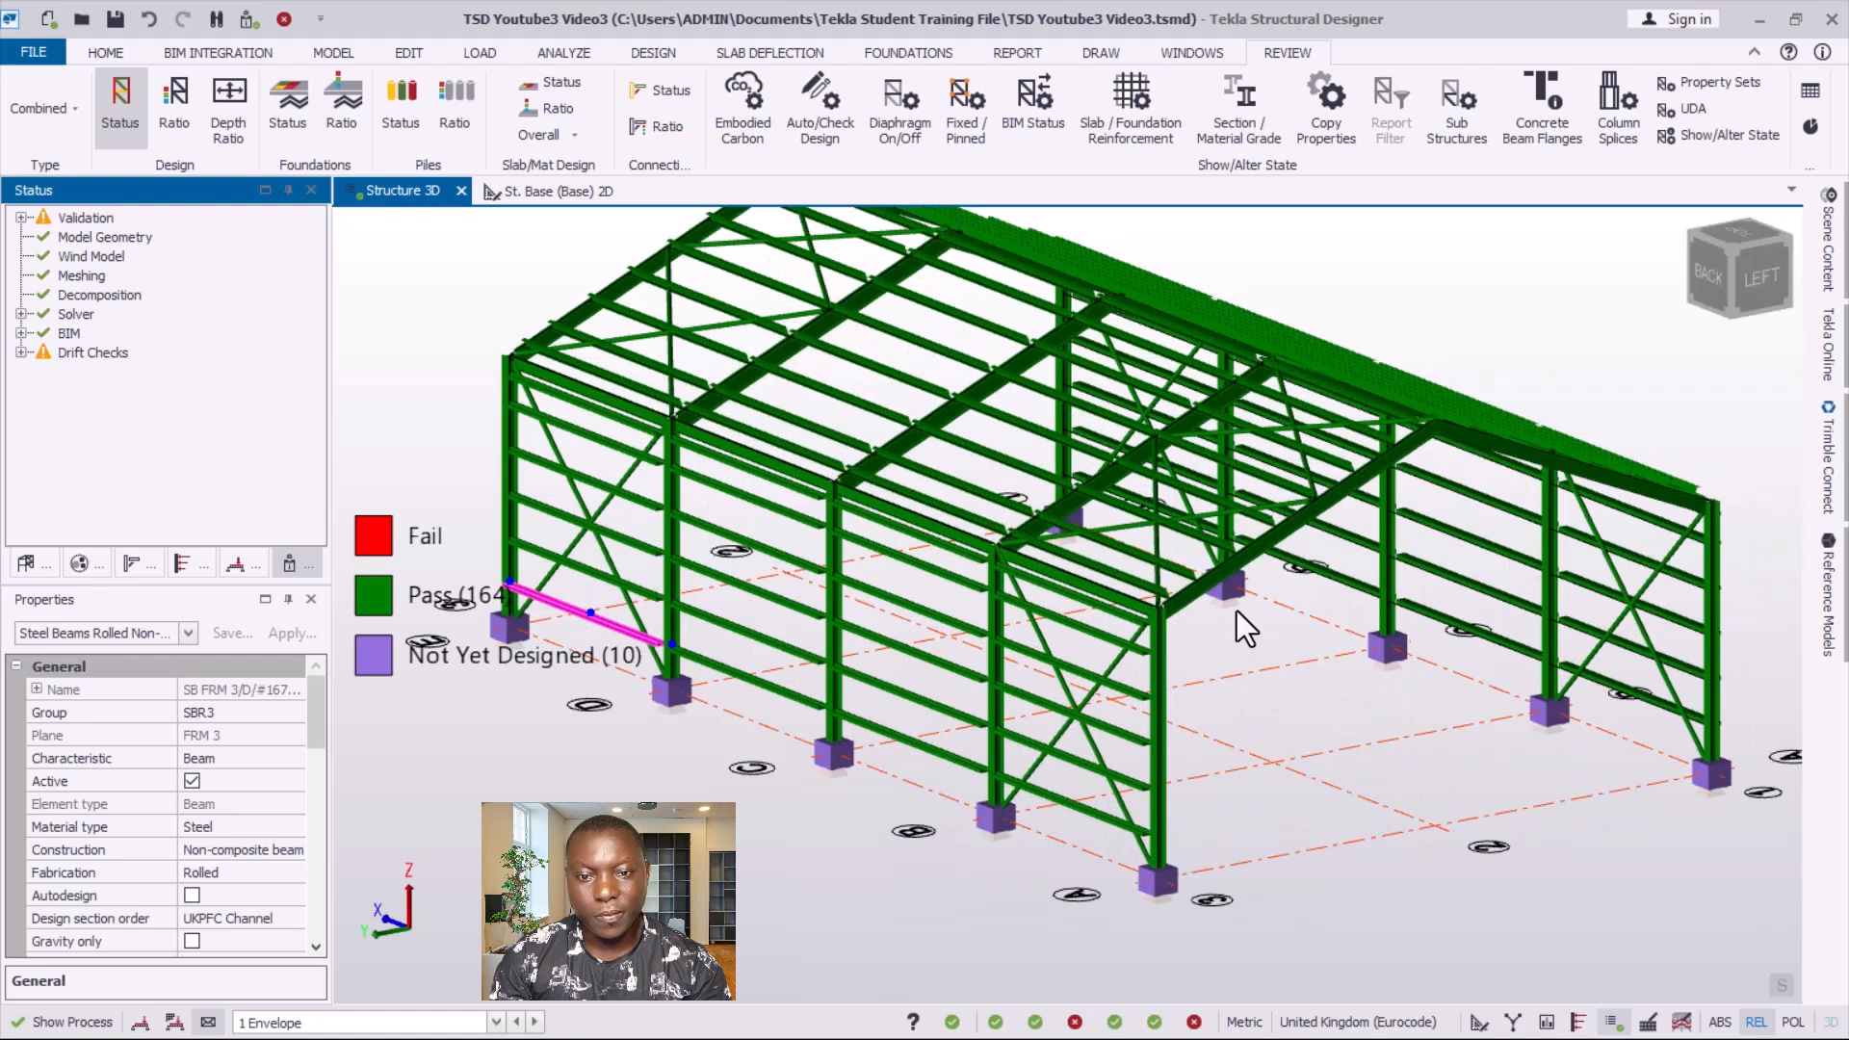
scroll(1236, 610, down, 1)
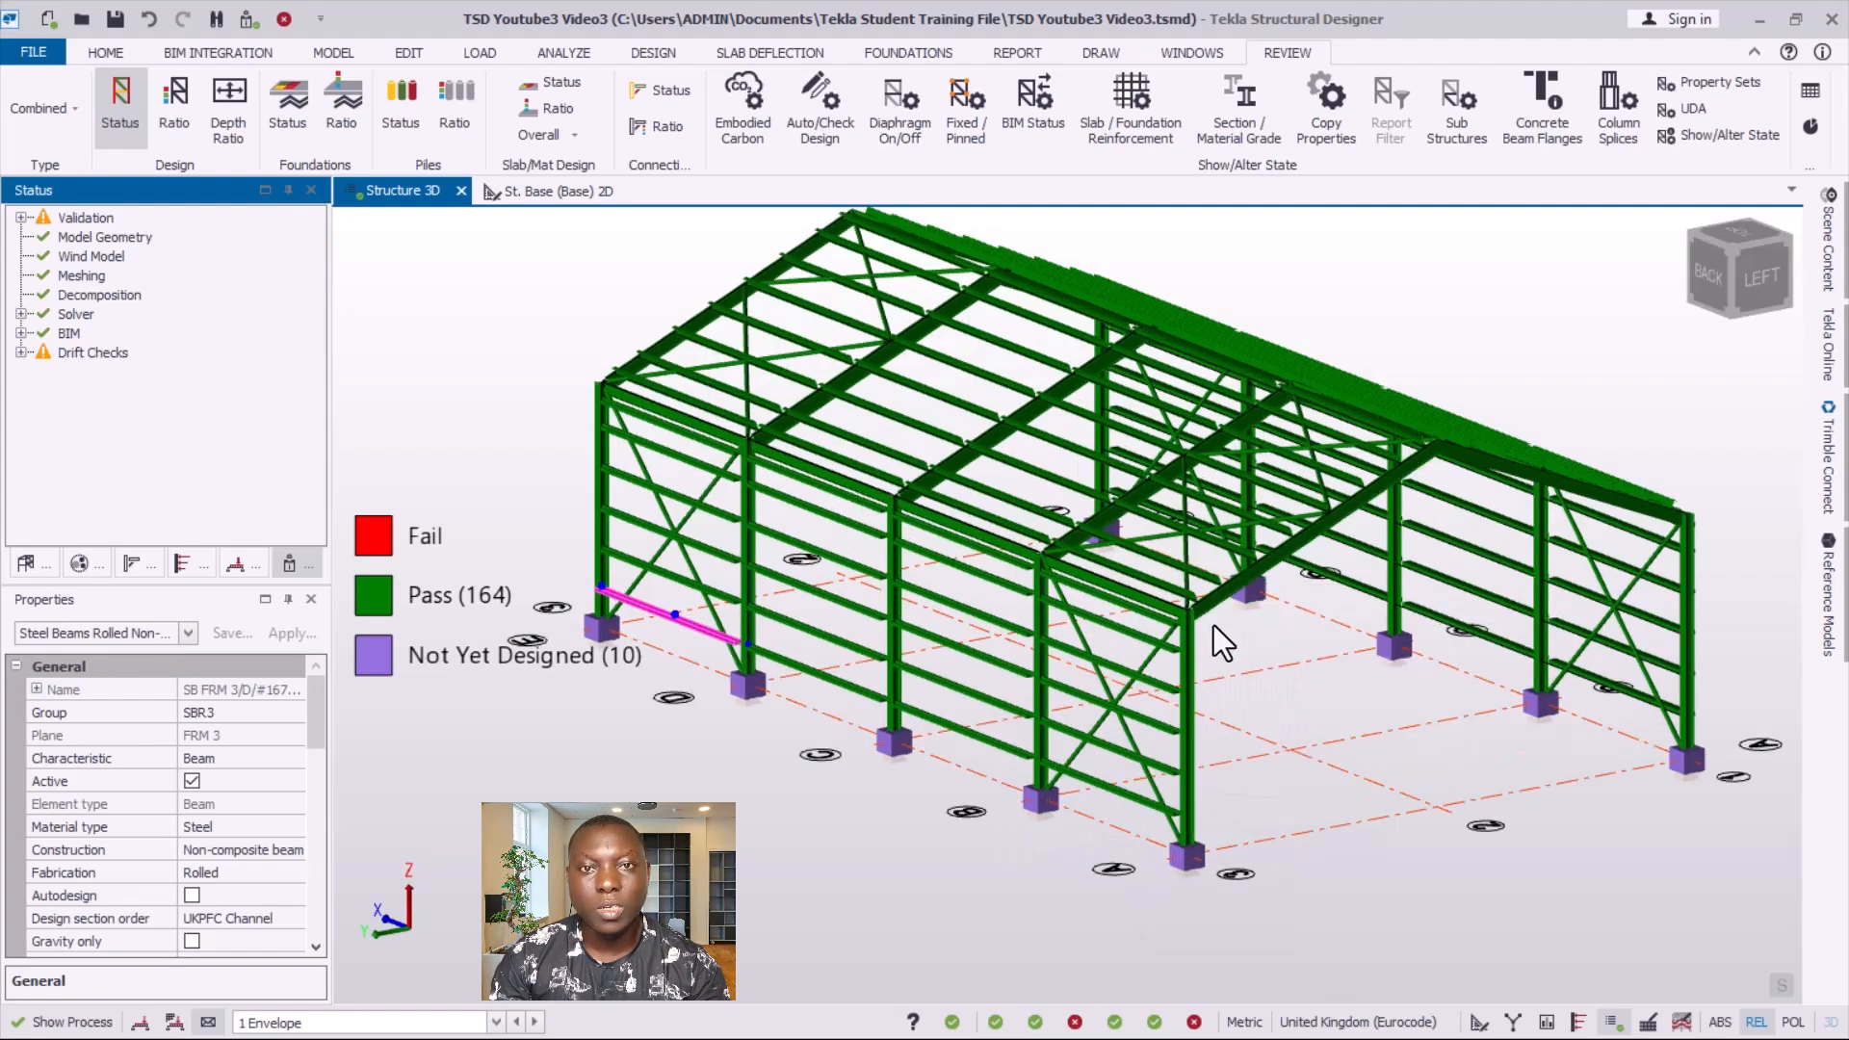
scroll(1163, 662, down, 1)
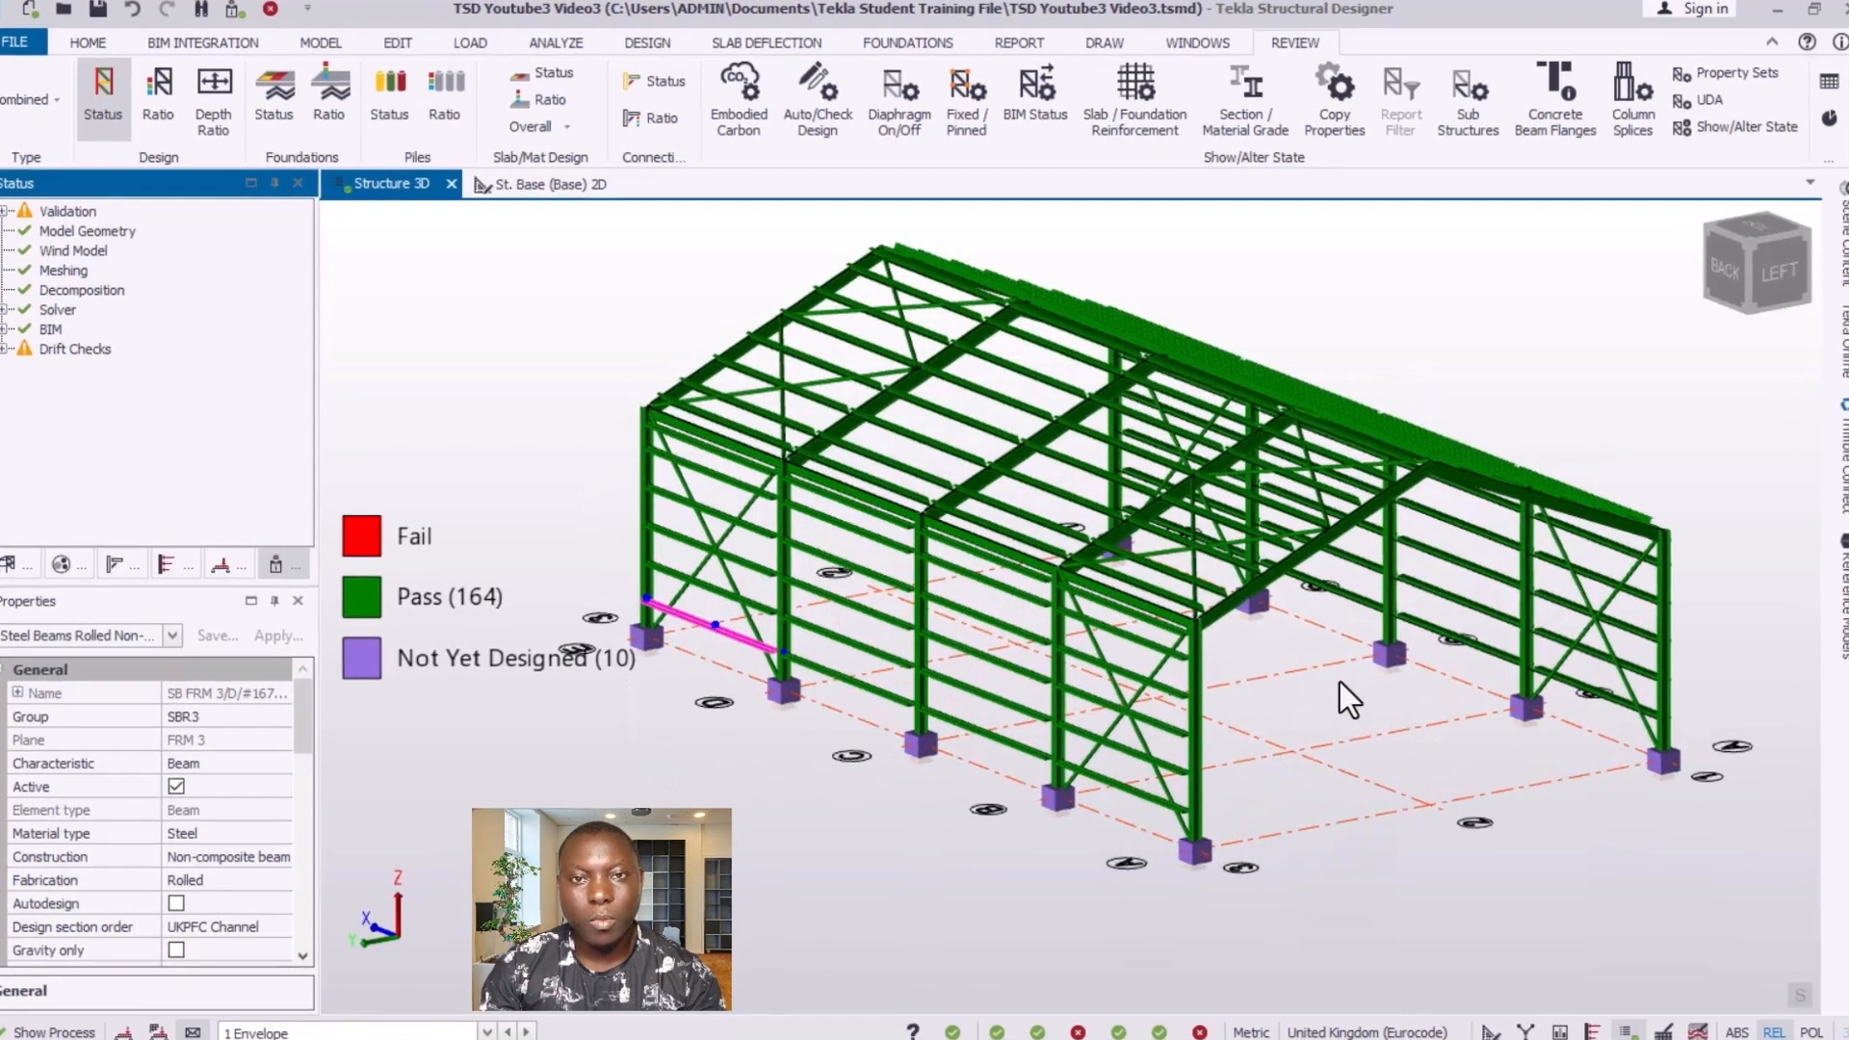
scroll(1275, 691, up, 2)
scroll(1365, 709, down, 3)
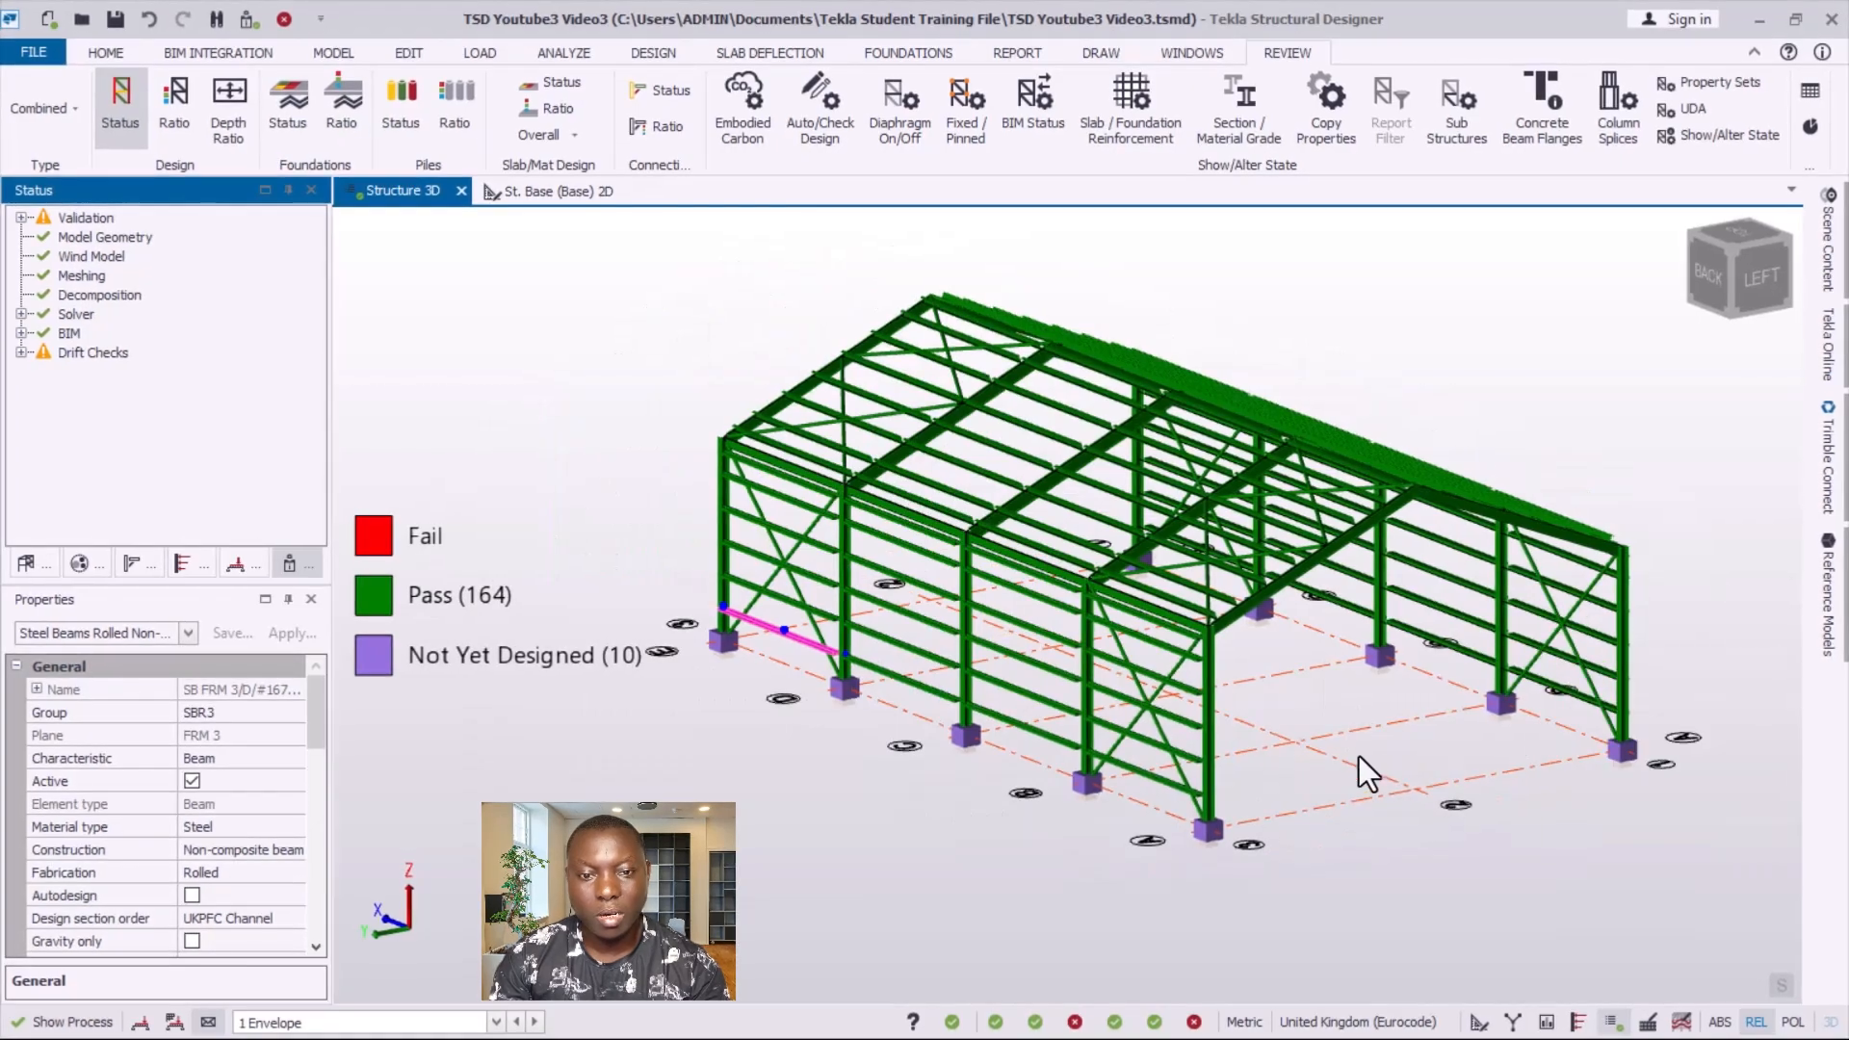
scroll(1396, 775, up, 2)
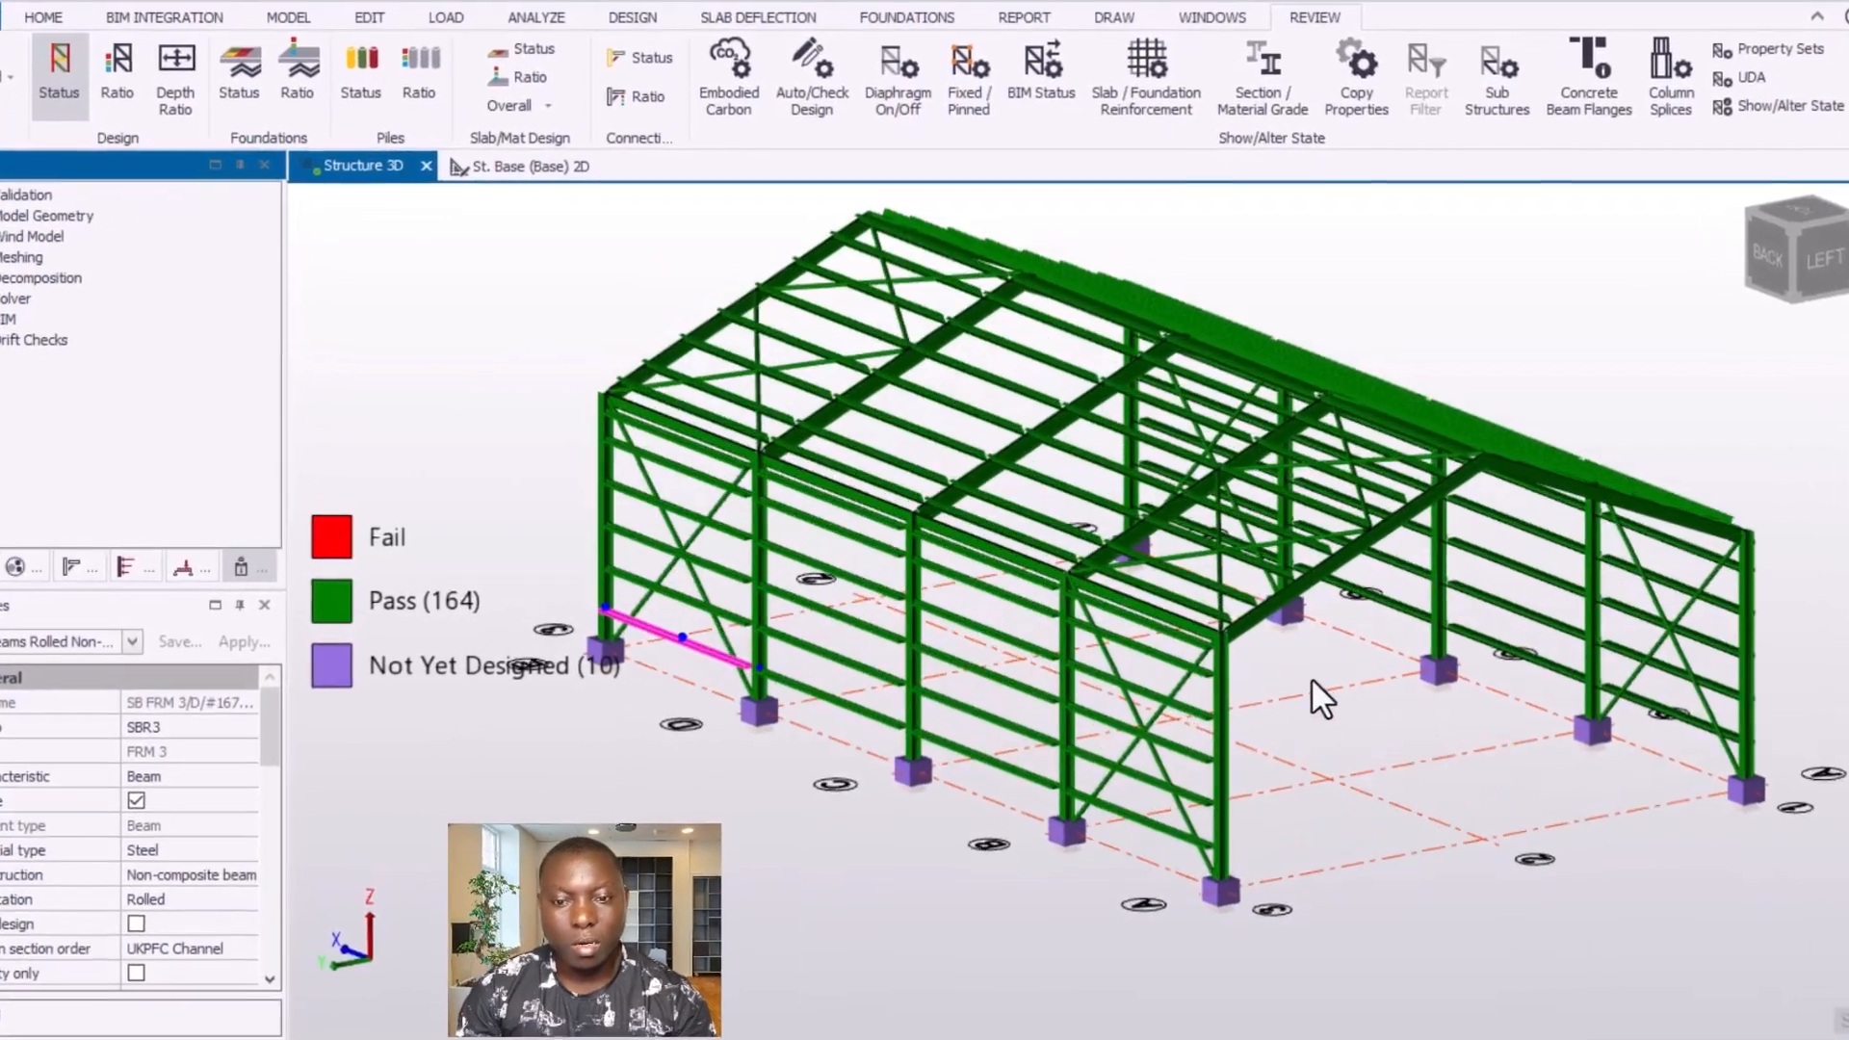
right_drag(1310, 678, 1351, 711)
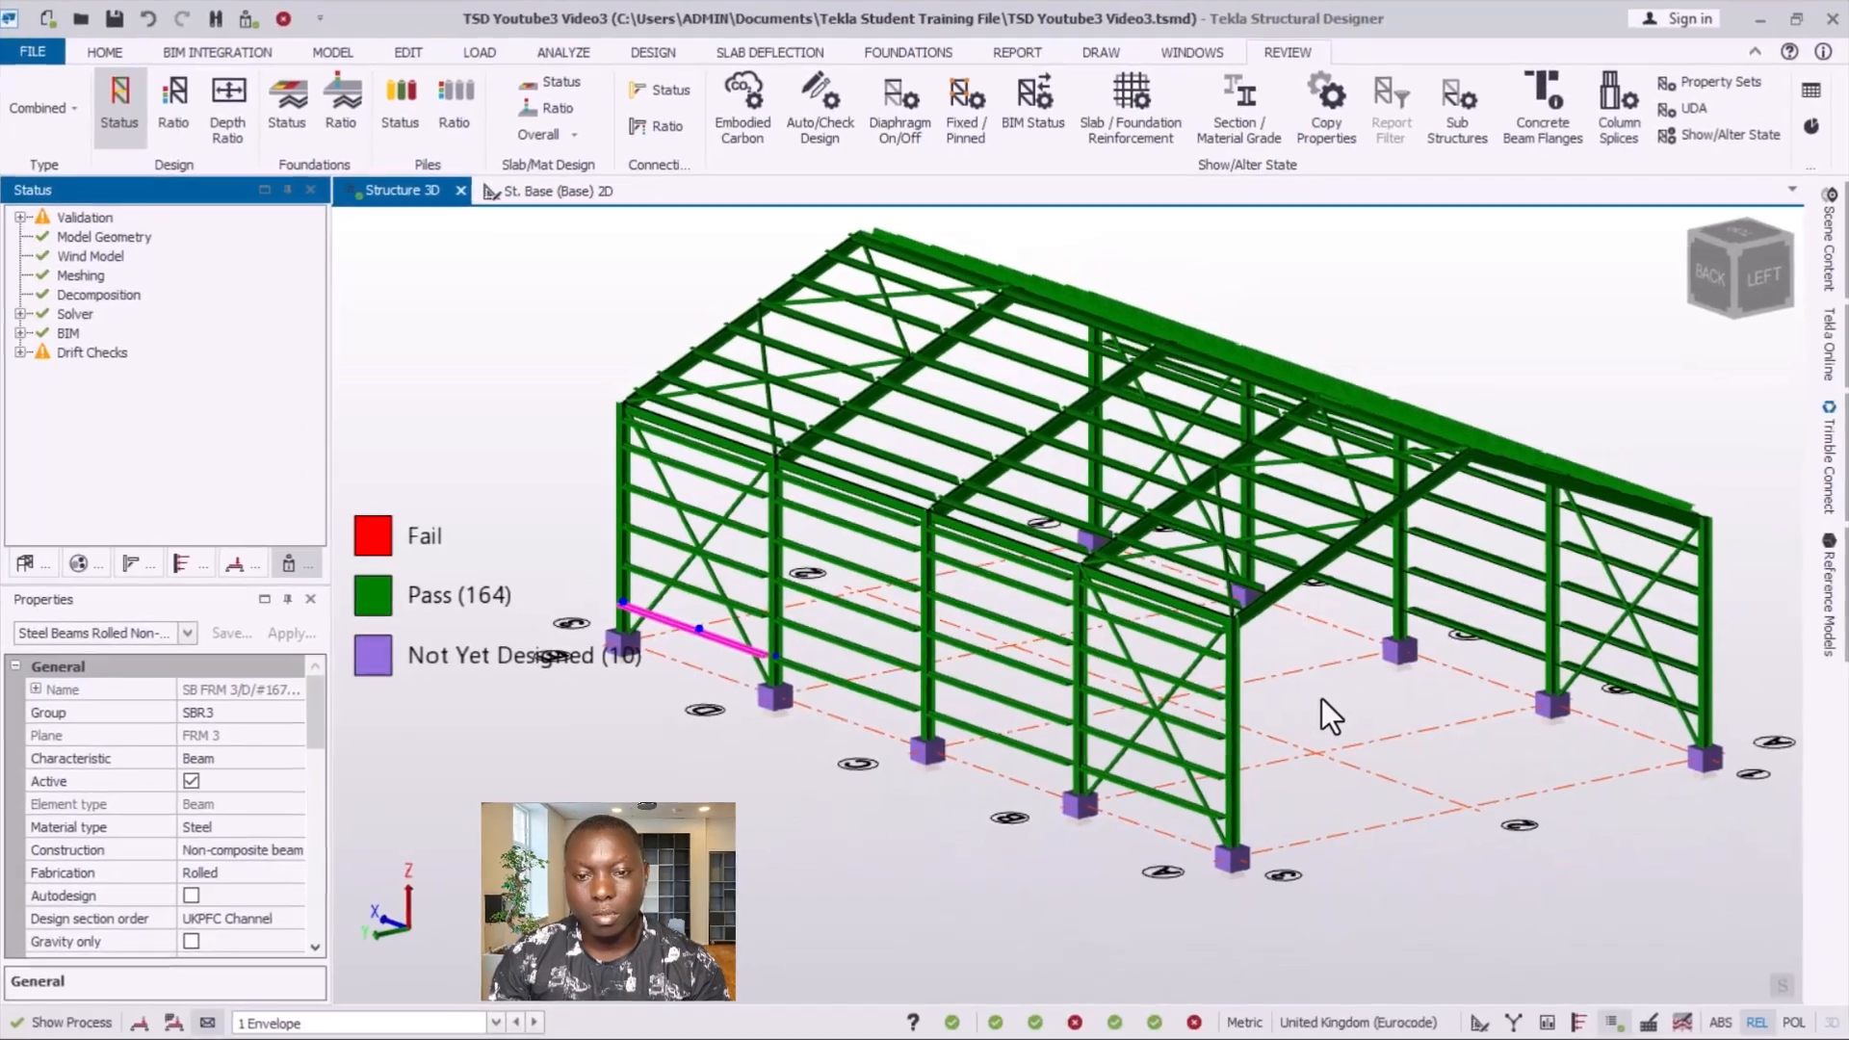
scroll(1351, 711, down, 1)
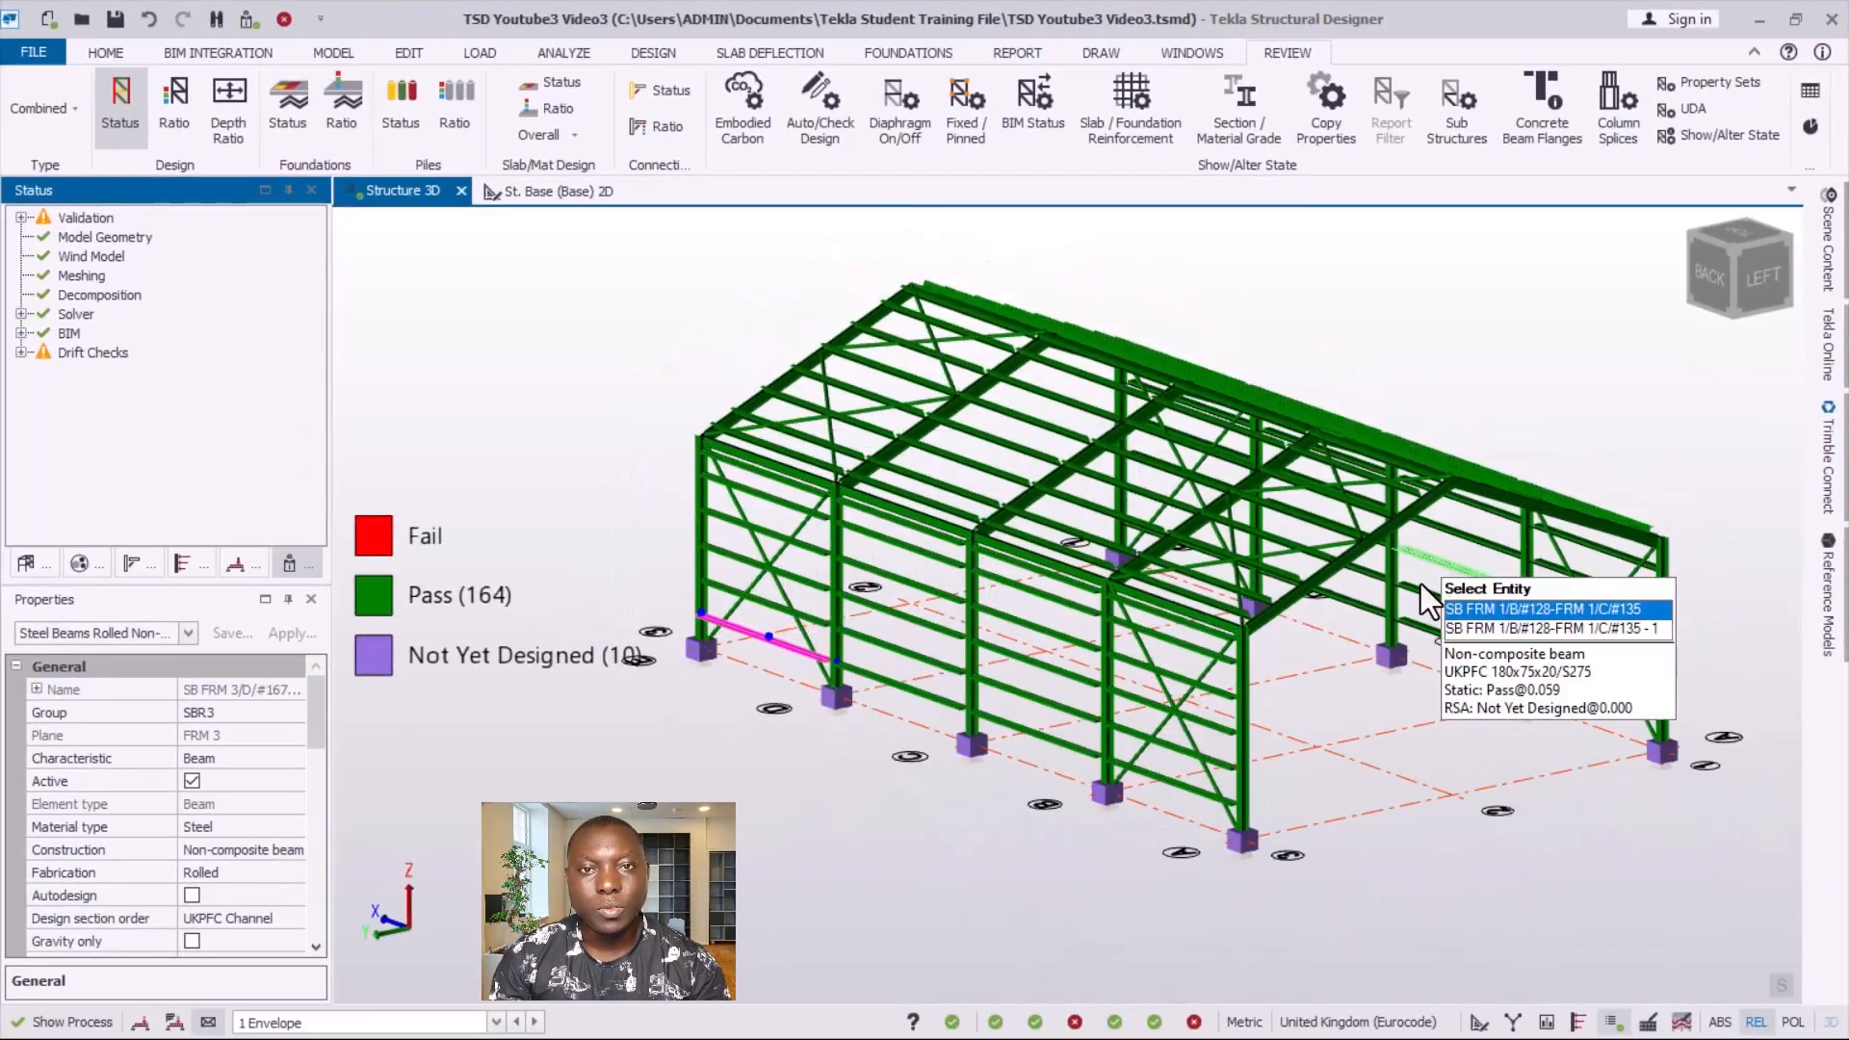
scroll(1411, 584, up, 1)
scroll(1269, 605, down, 2)
scroll(1281, 631, up, 4)
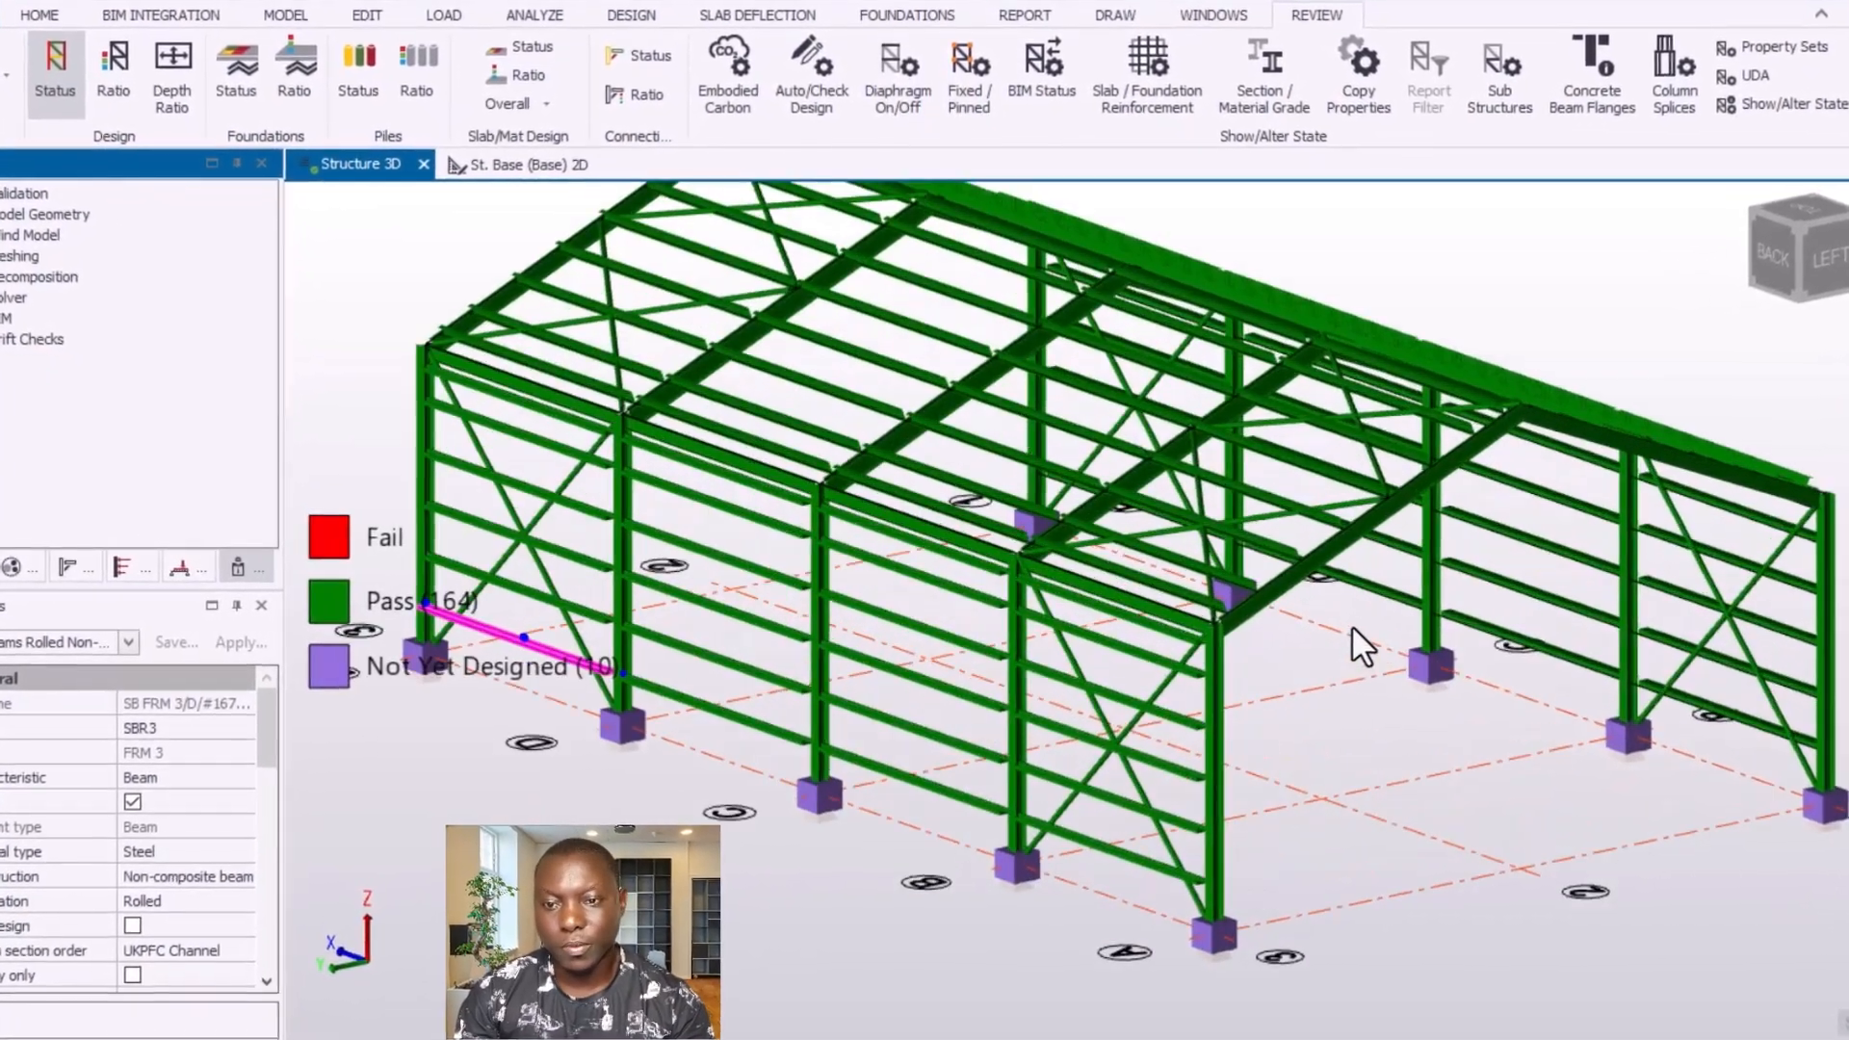
scroll(1322, 657, down, 2)
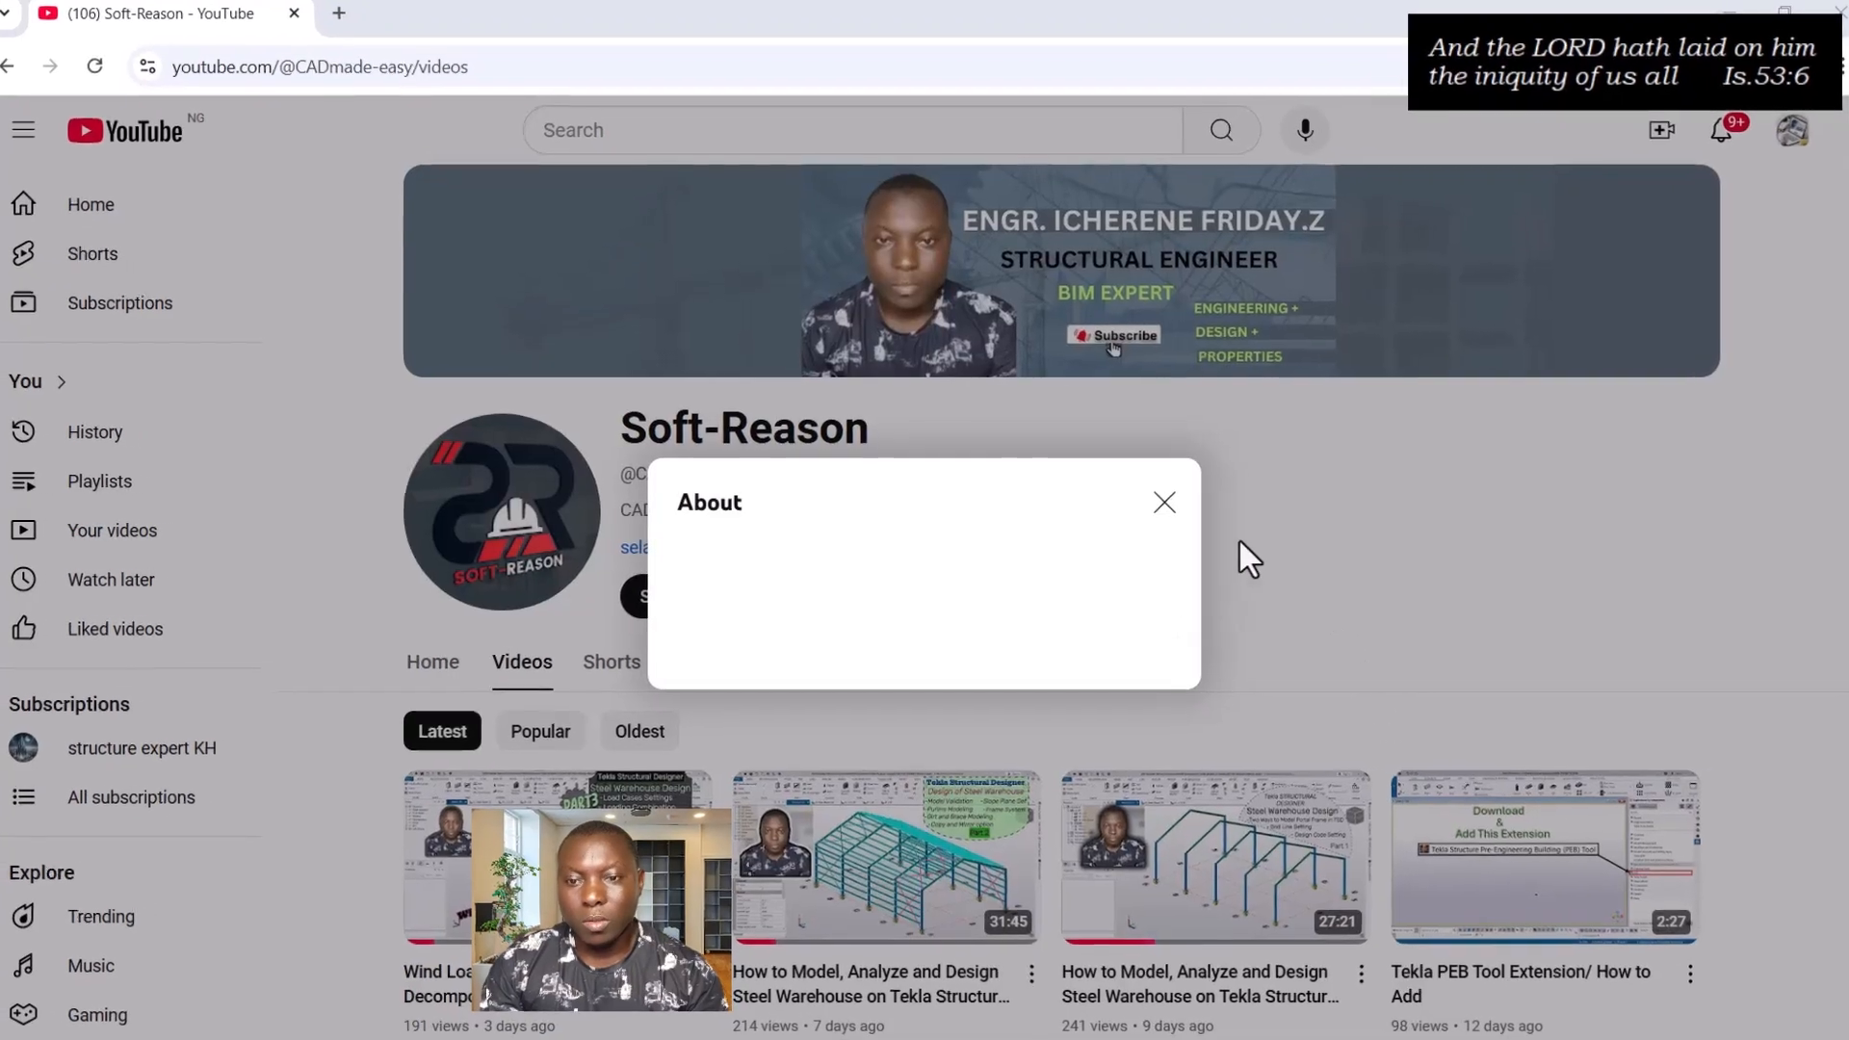
- On the Soft-Reason YouTube channel, close the About window and look through the list of latest videos
click(1176, 503)
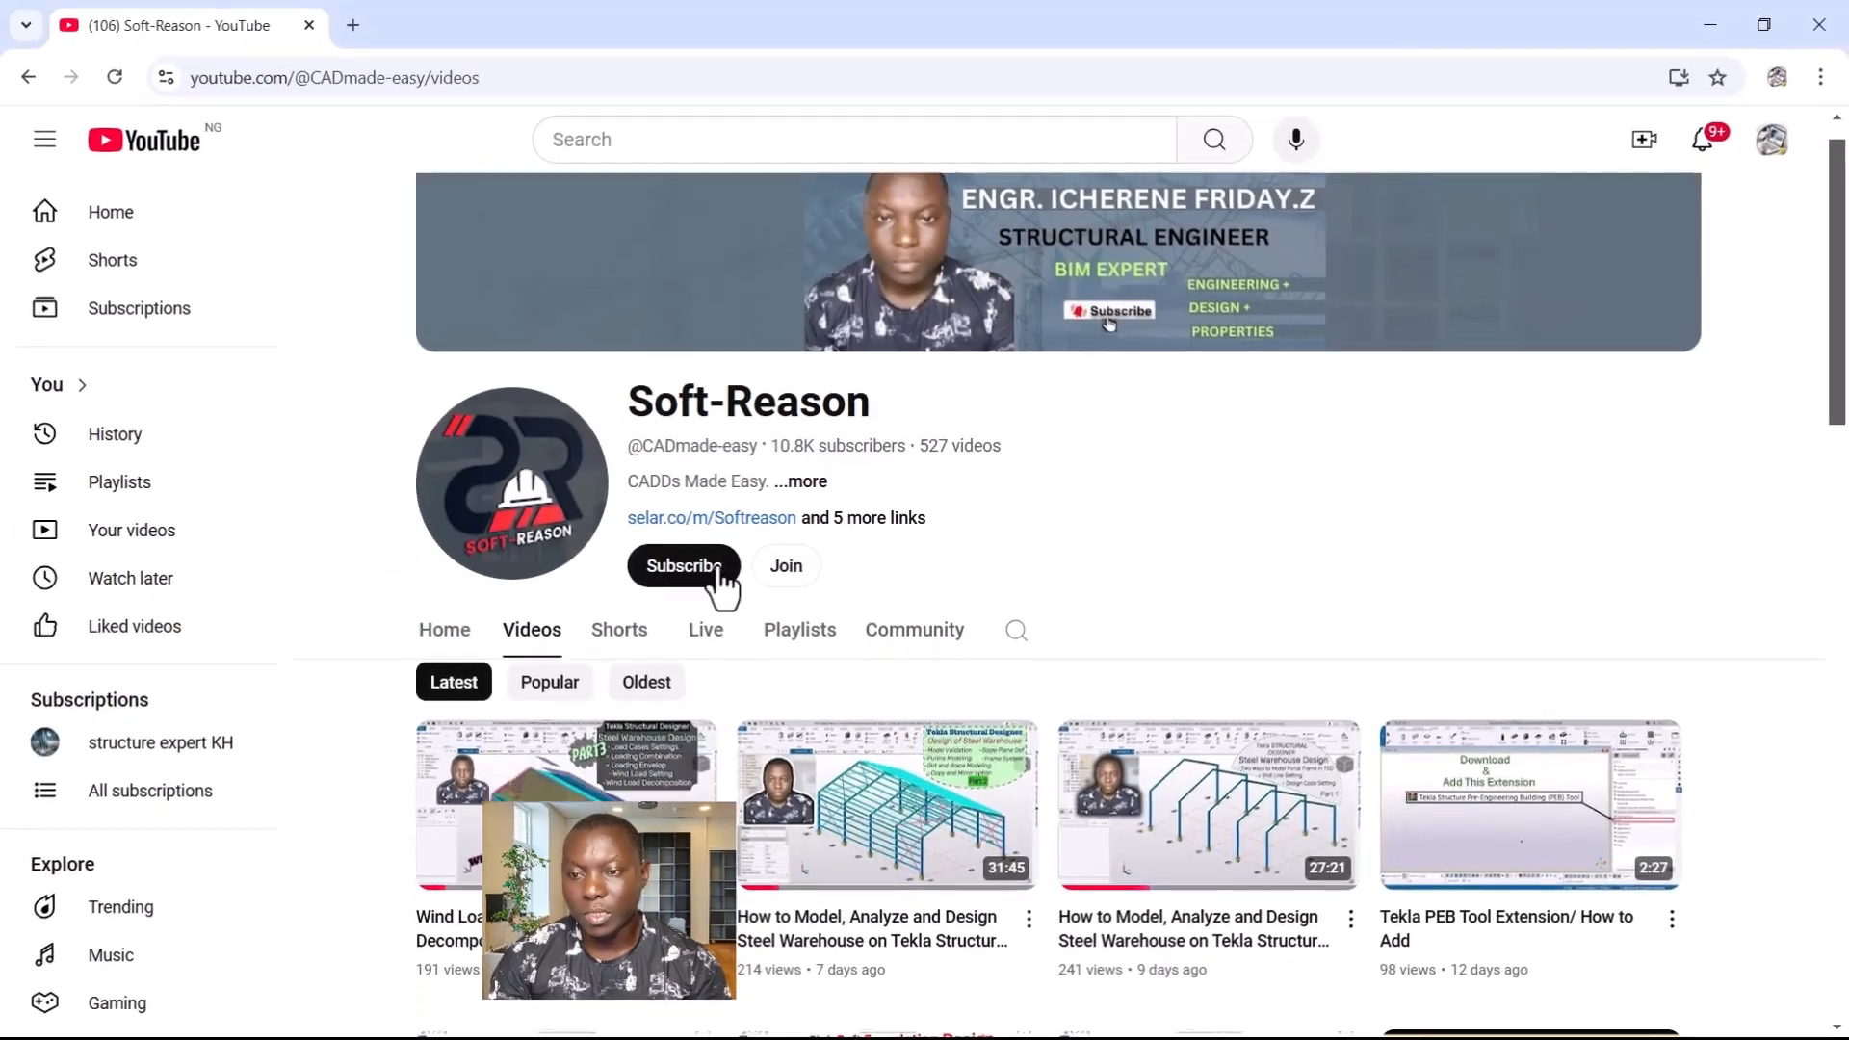
scroll(650, 423, down, 2)
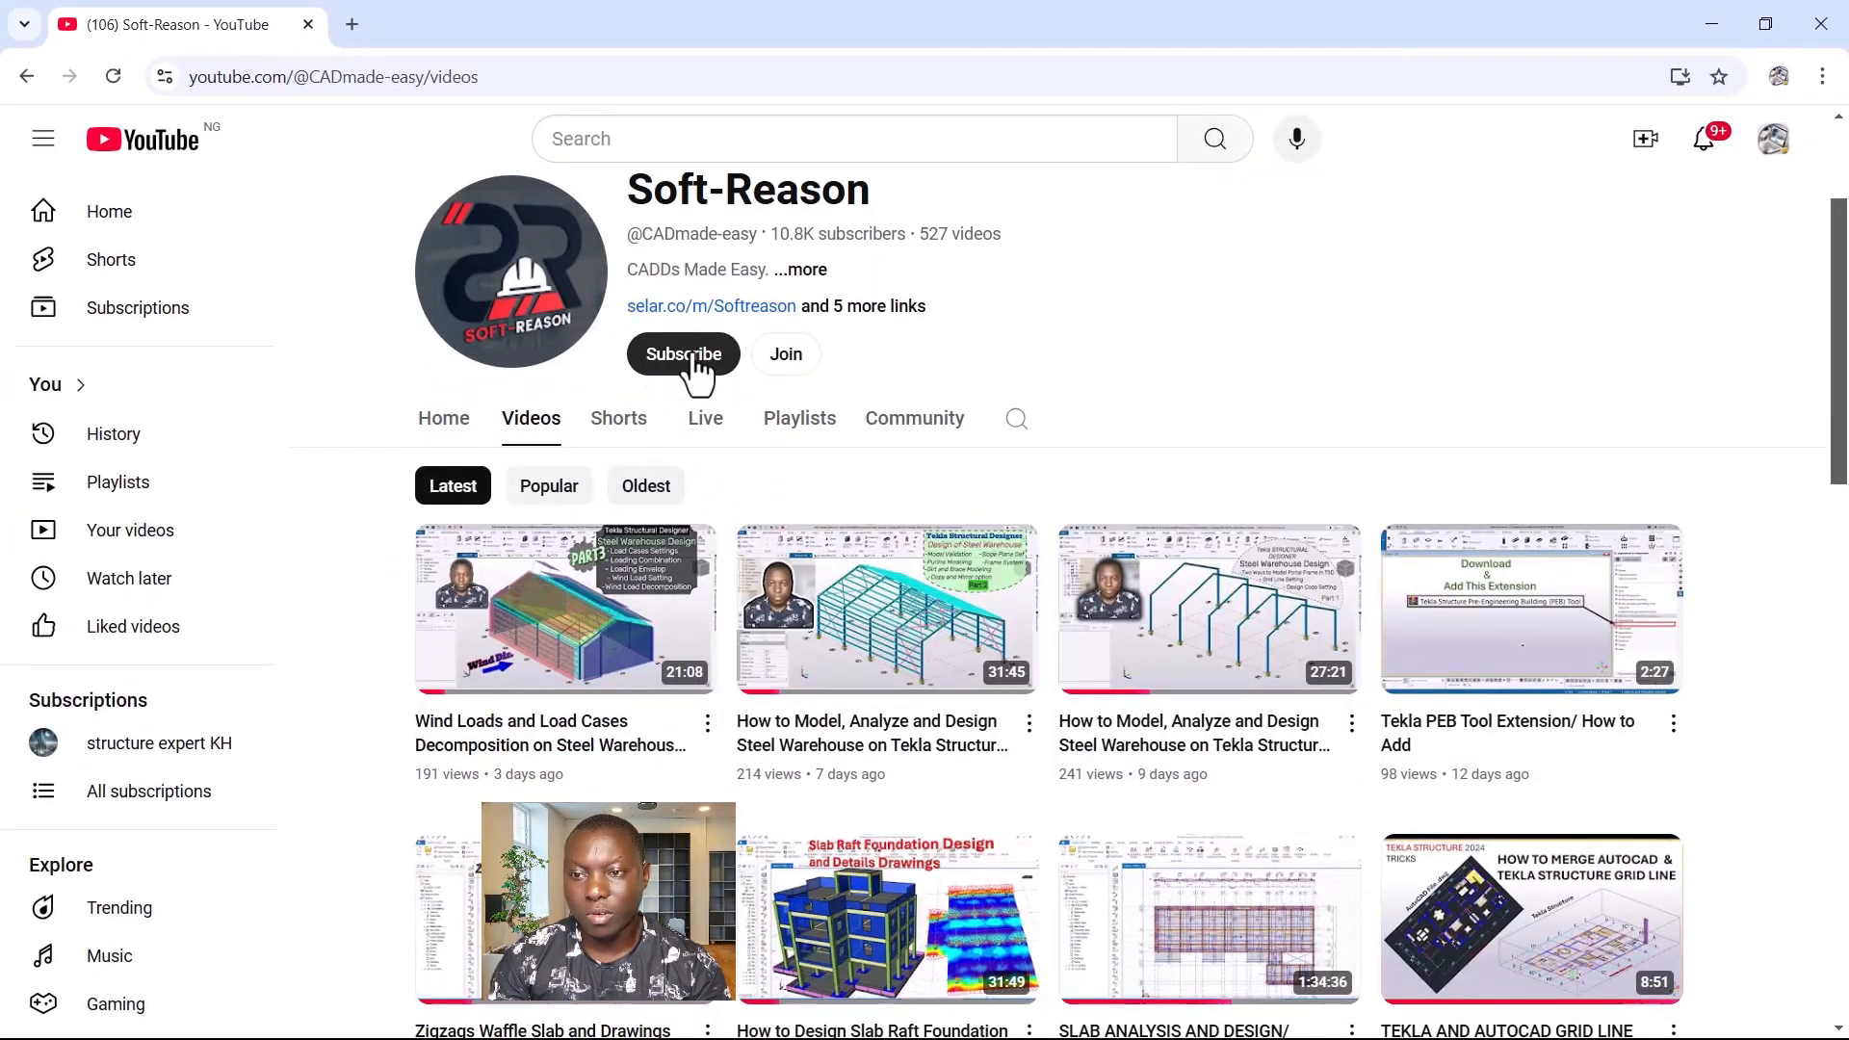
scroll(813, 420, up, 3)
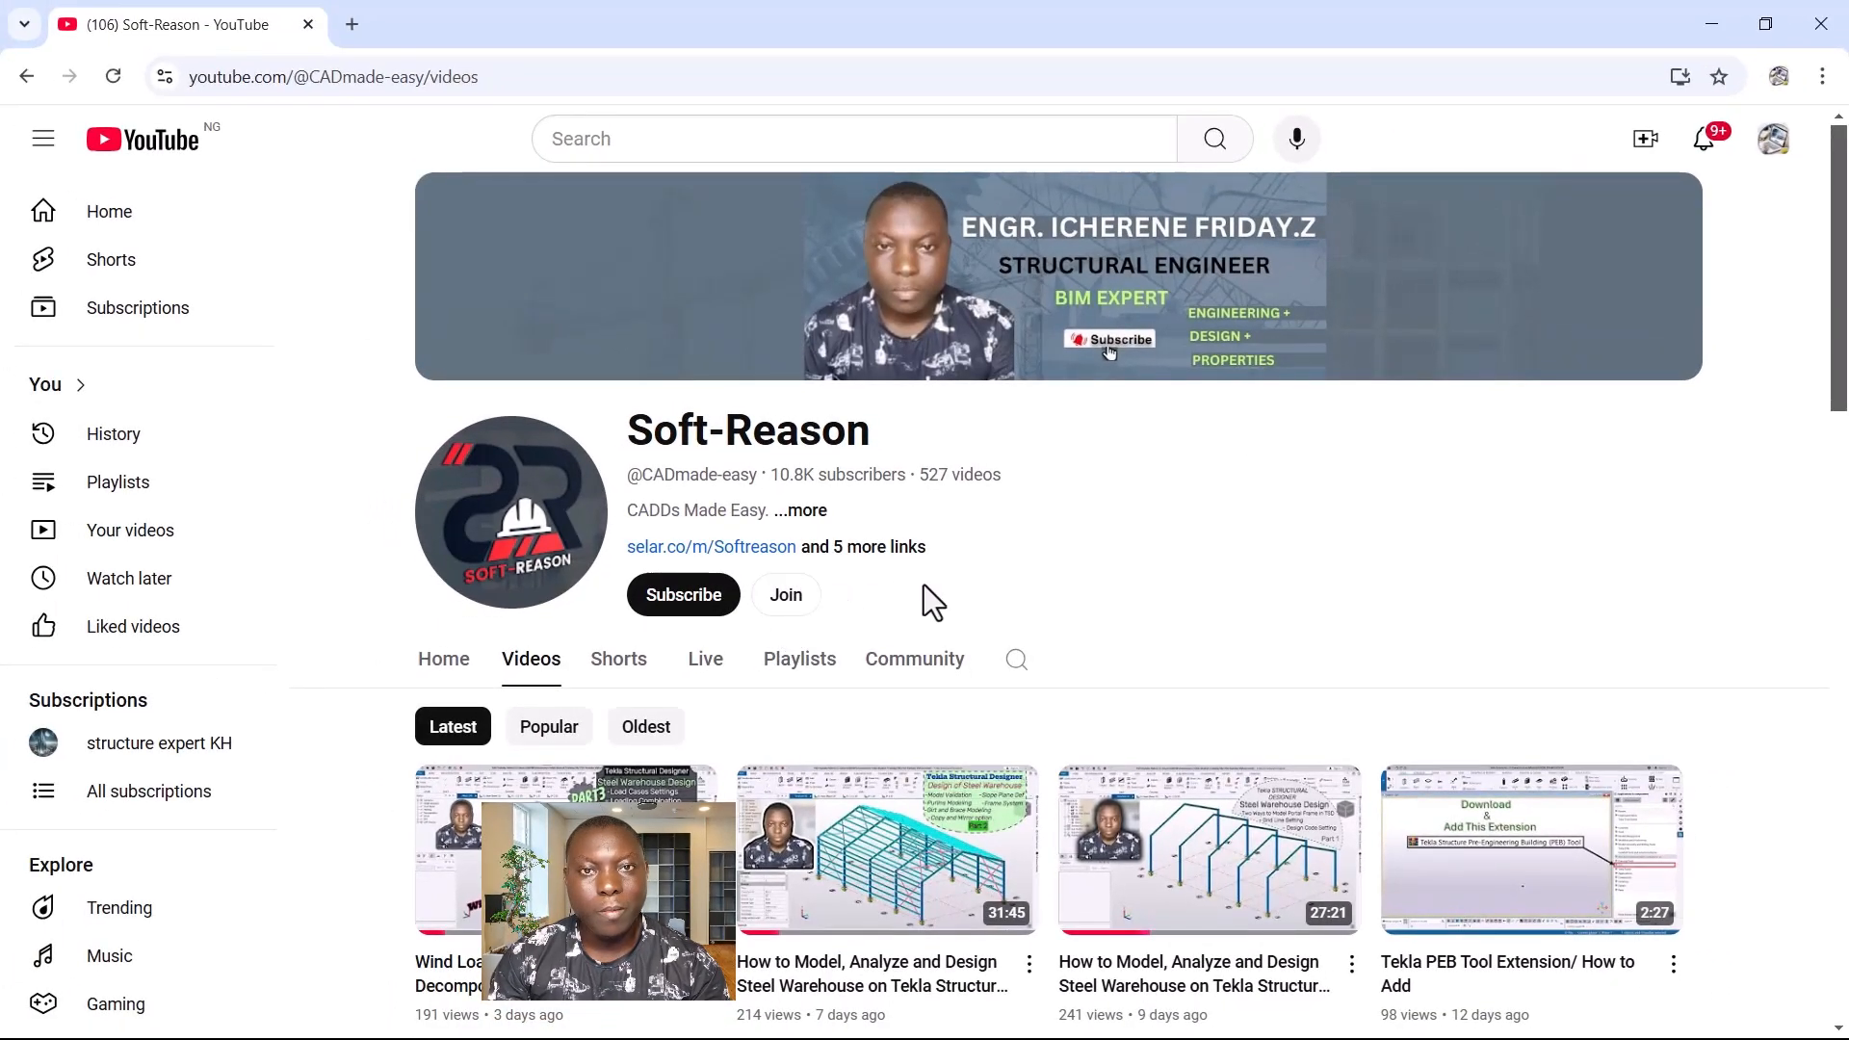
scroll(1009, 586, down, 2)
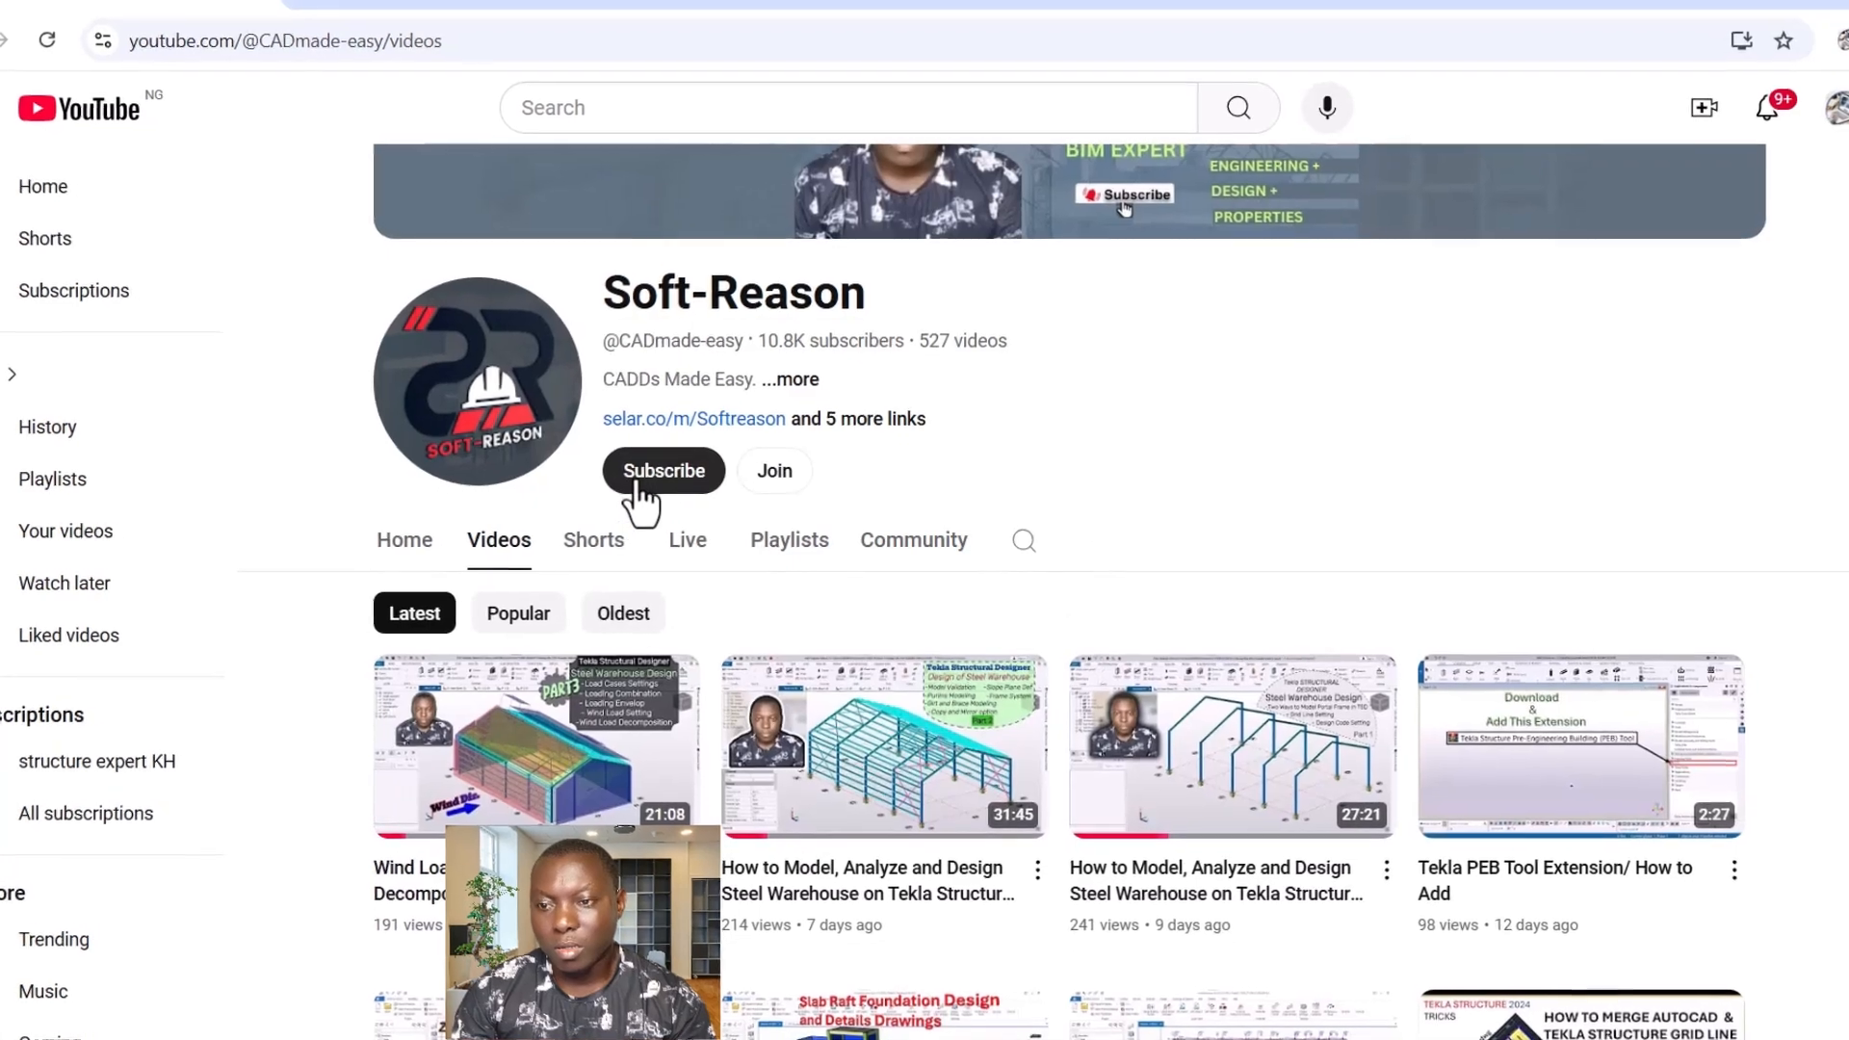
scroll(1020, 593, down, 6)
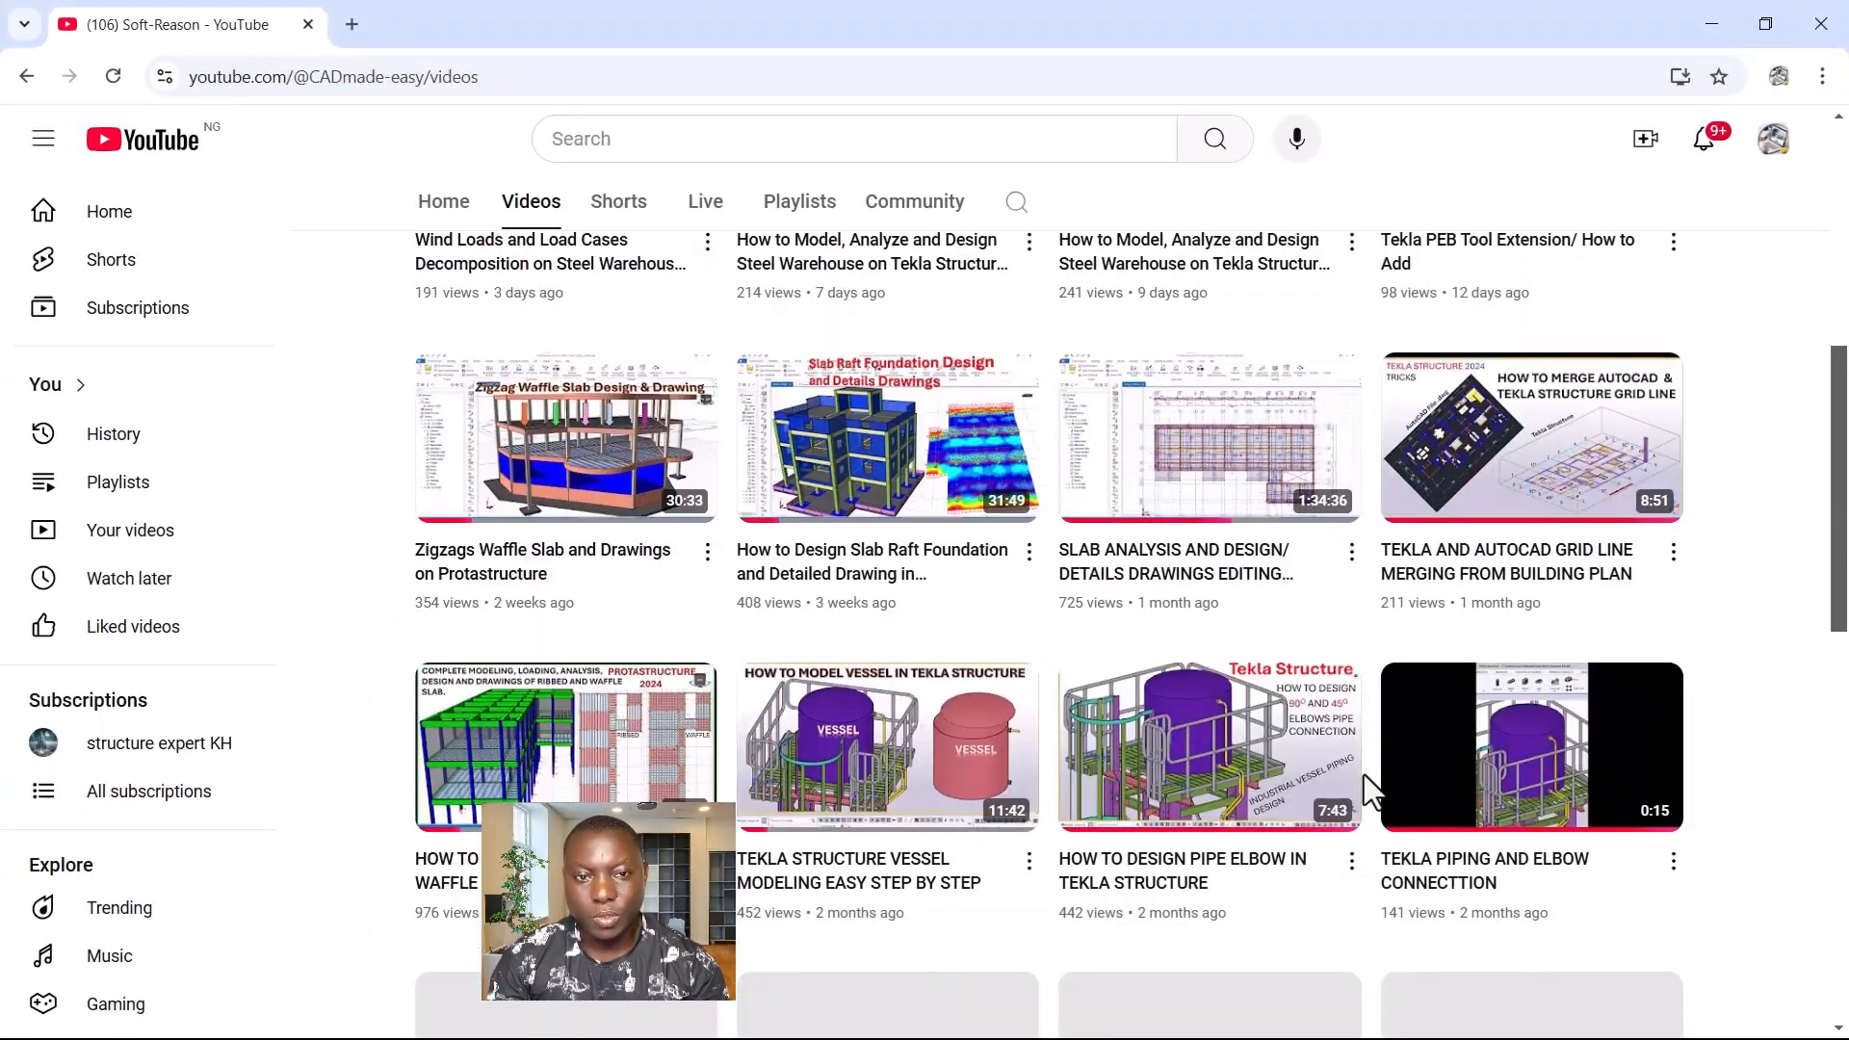
scroll(1365, 672, up, 1)
scroll(1330, 670, up, 3)
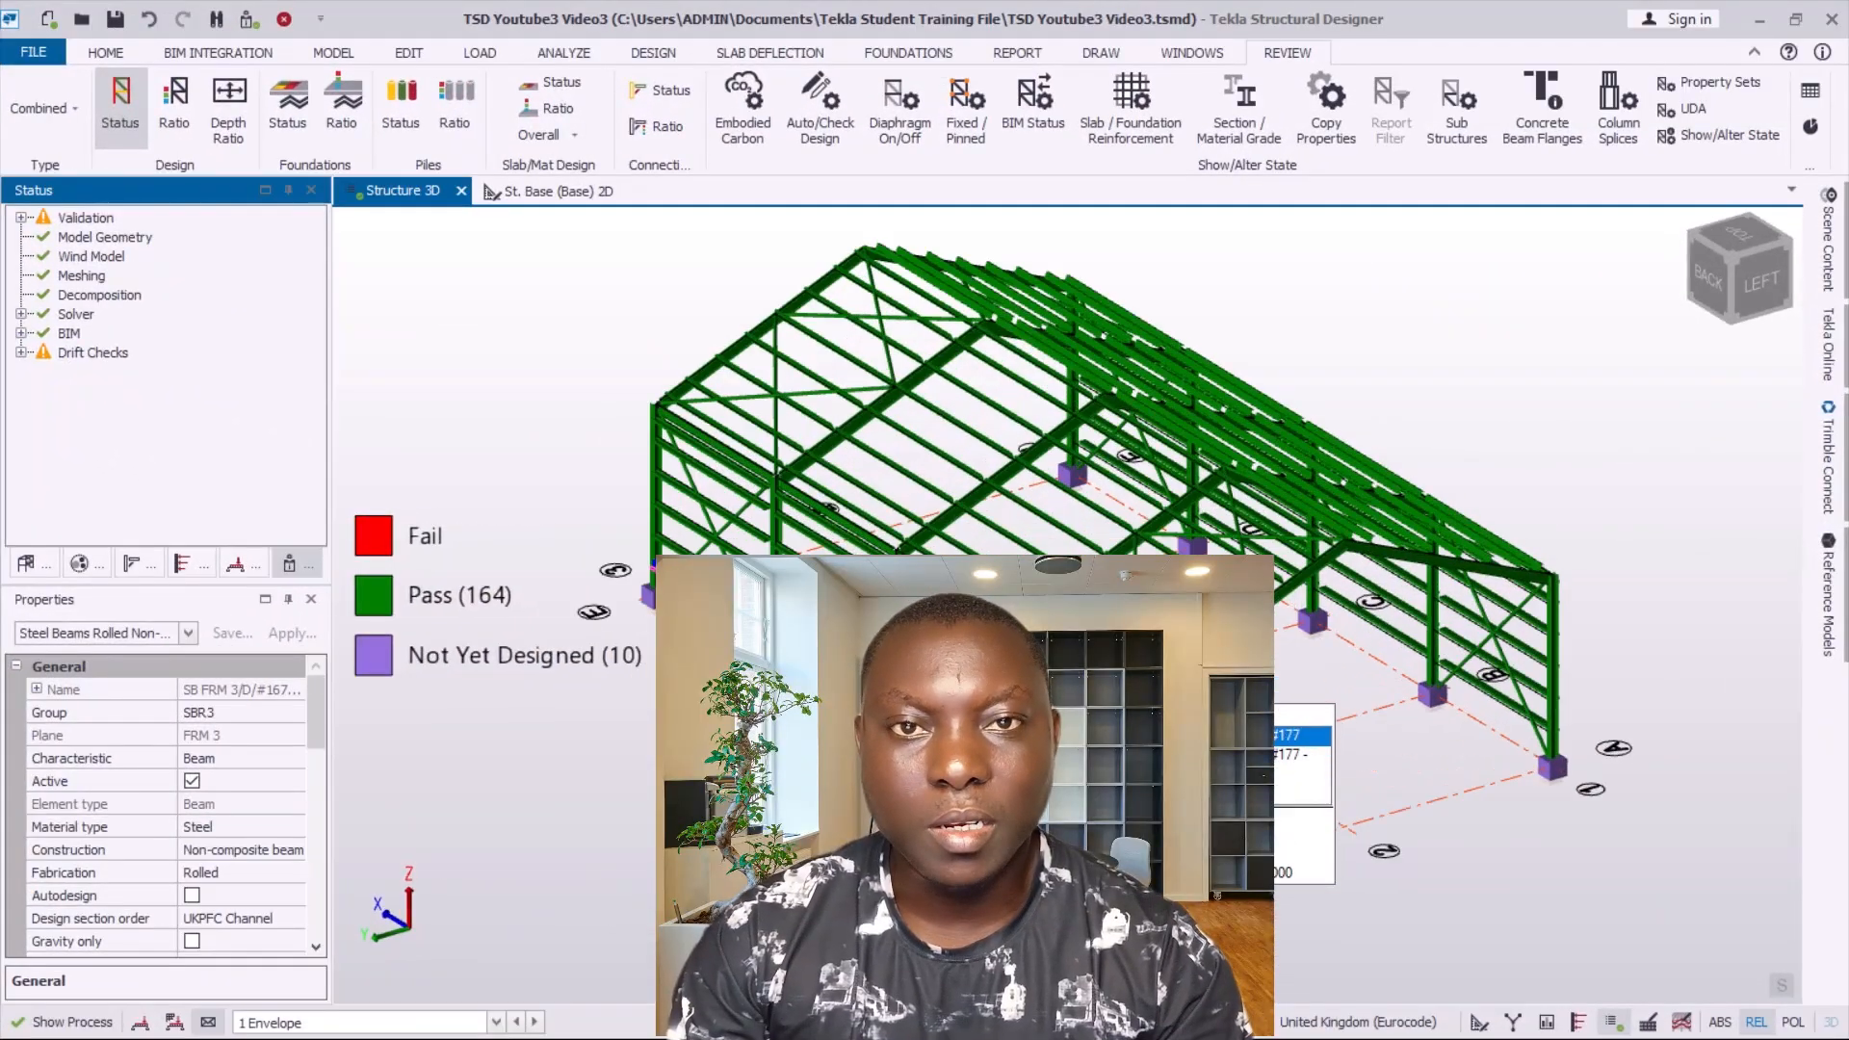
scroll(1083, 582, up, 1)
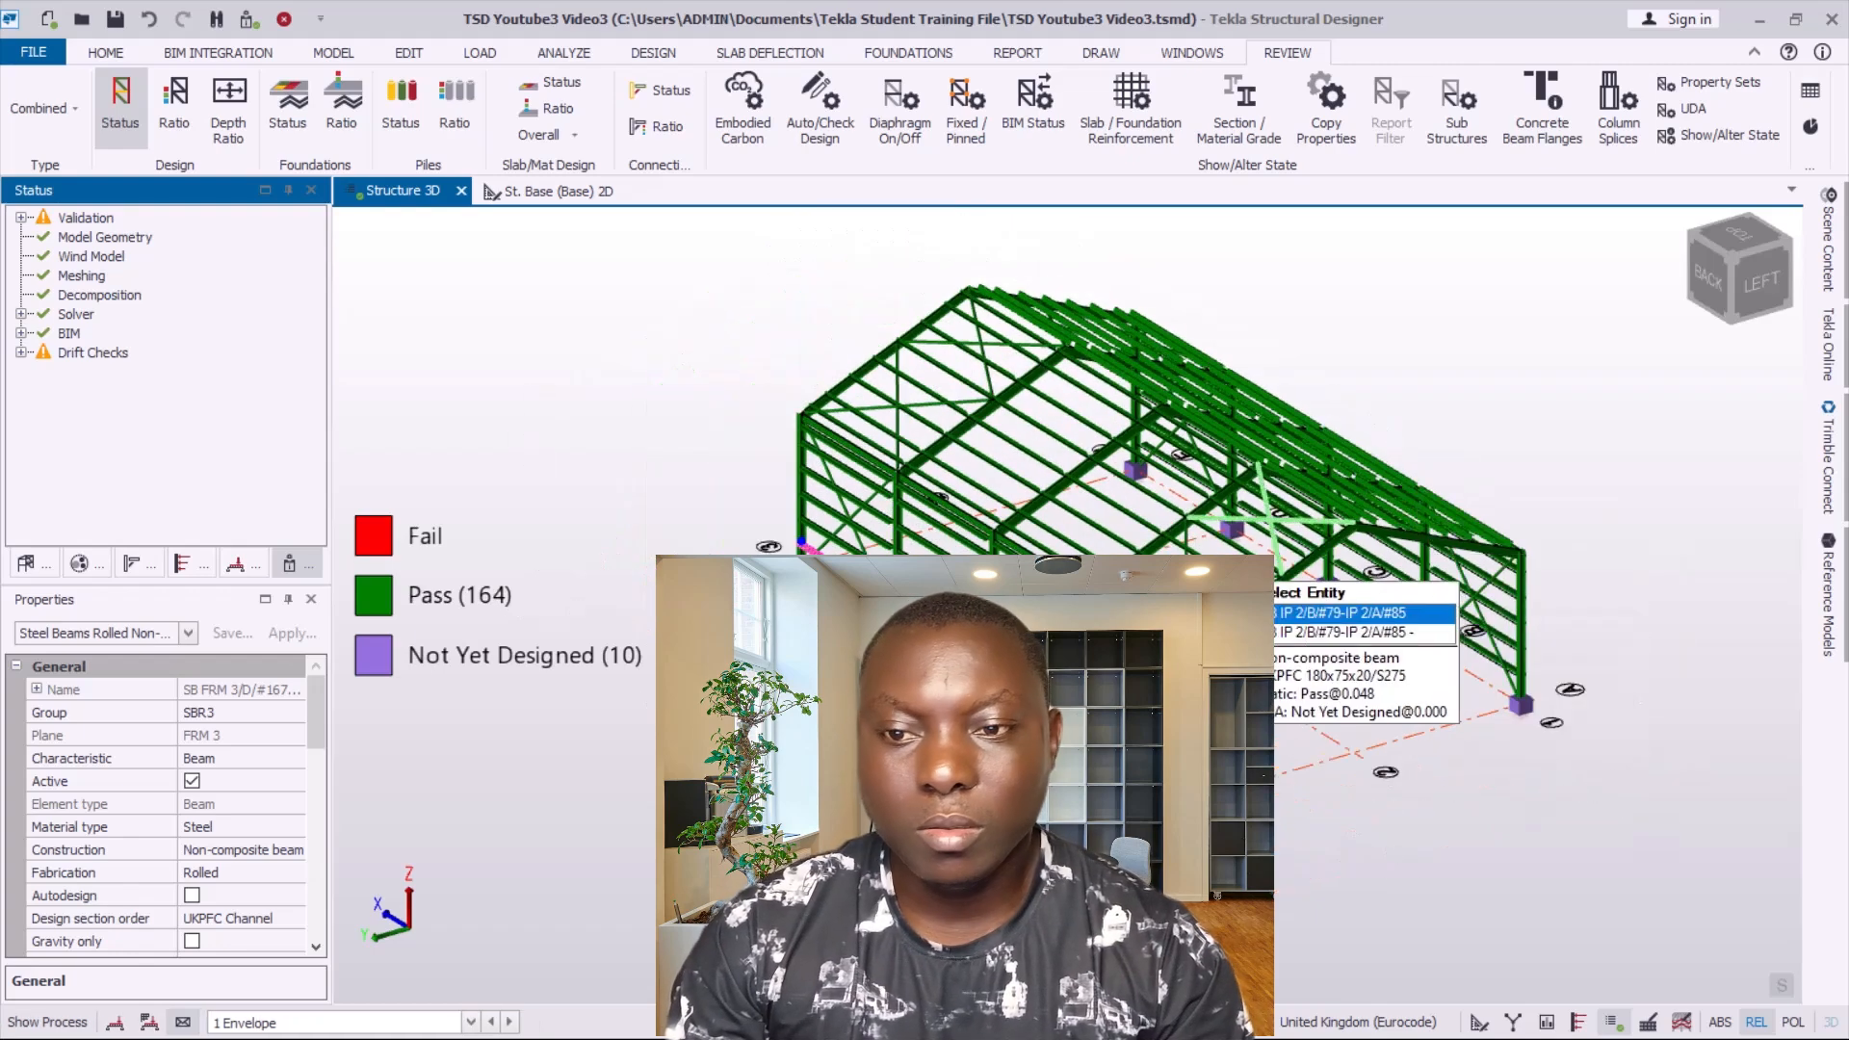
scroll(1211, 434, up, 3)
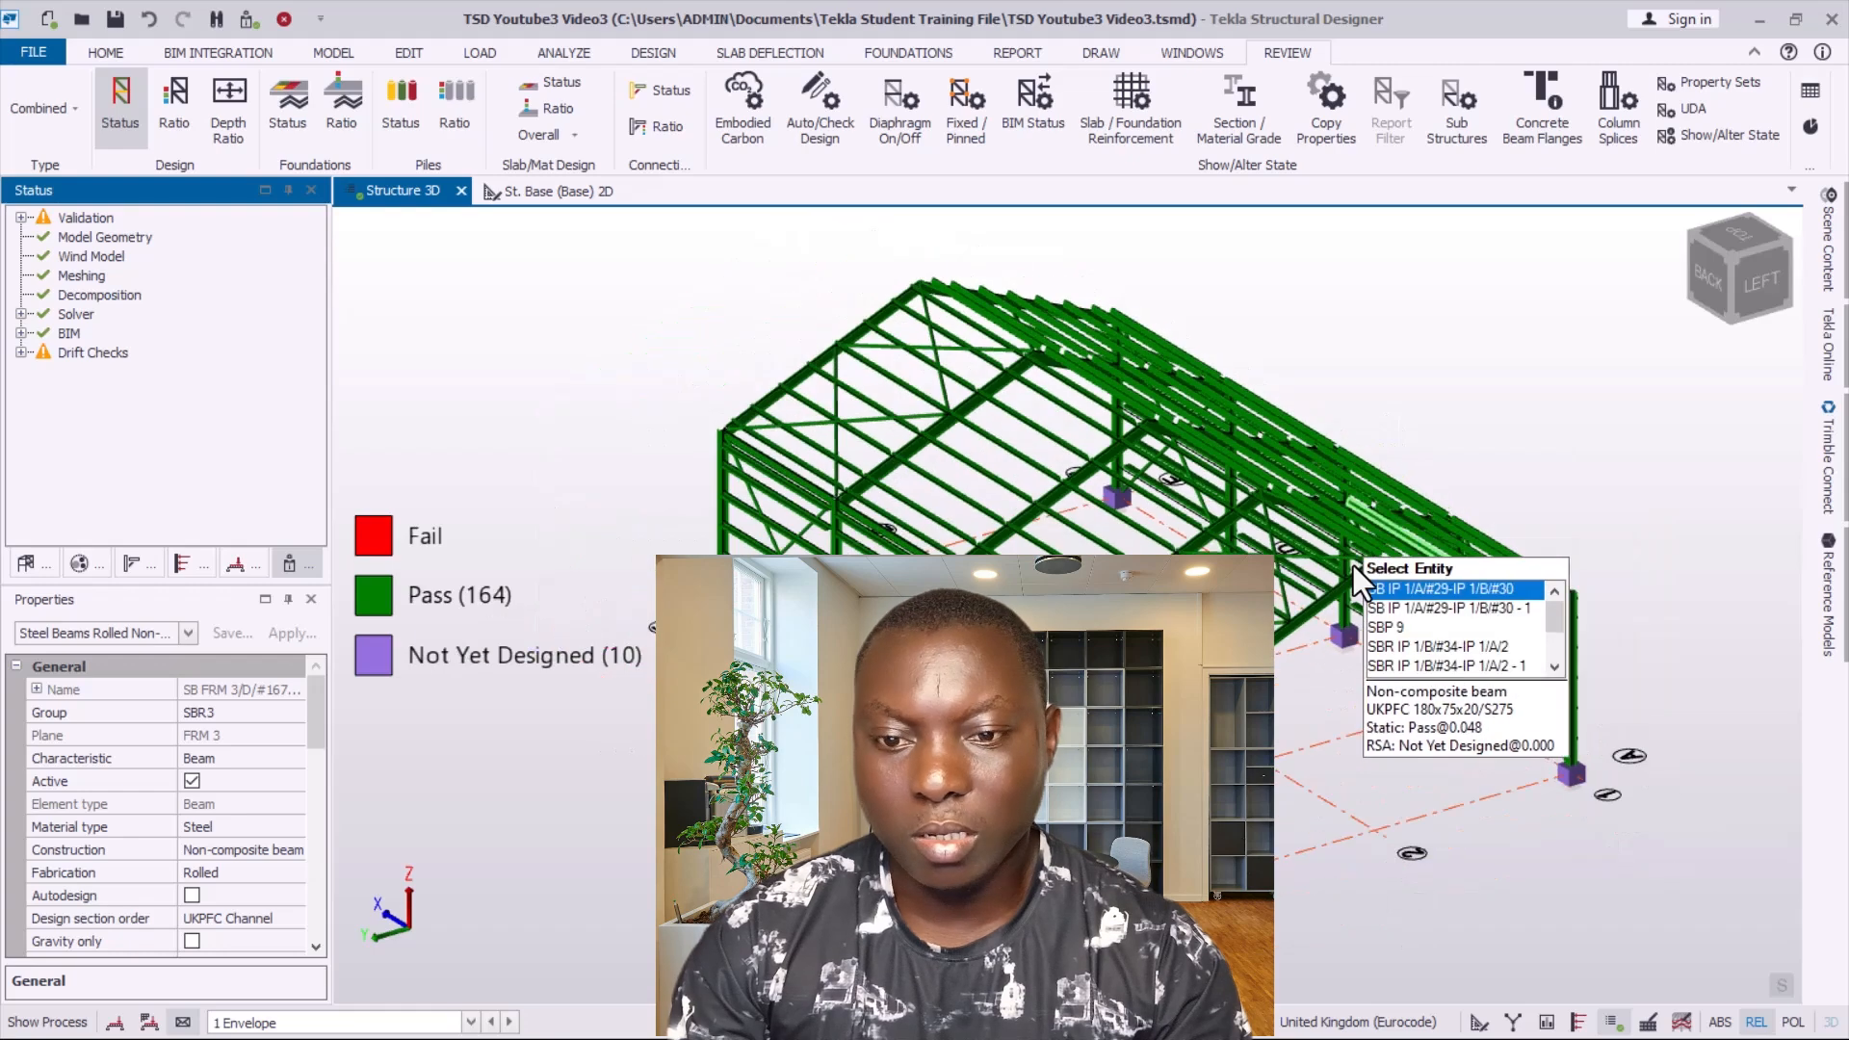
scroll(1350, 659, up, 3)
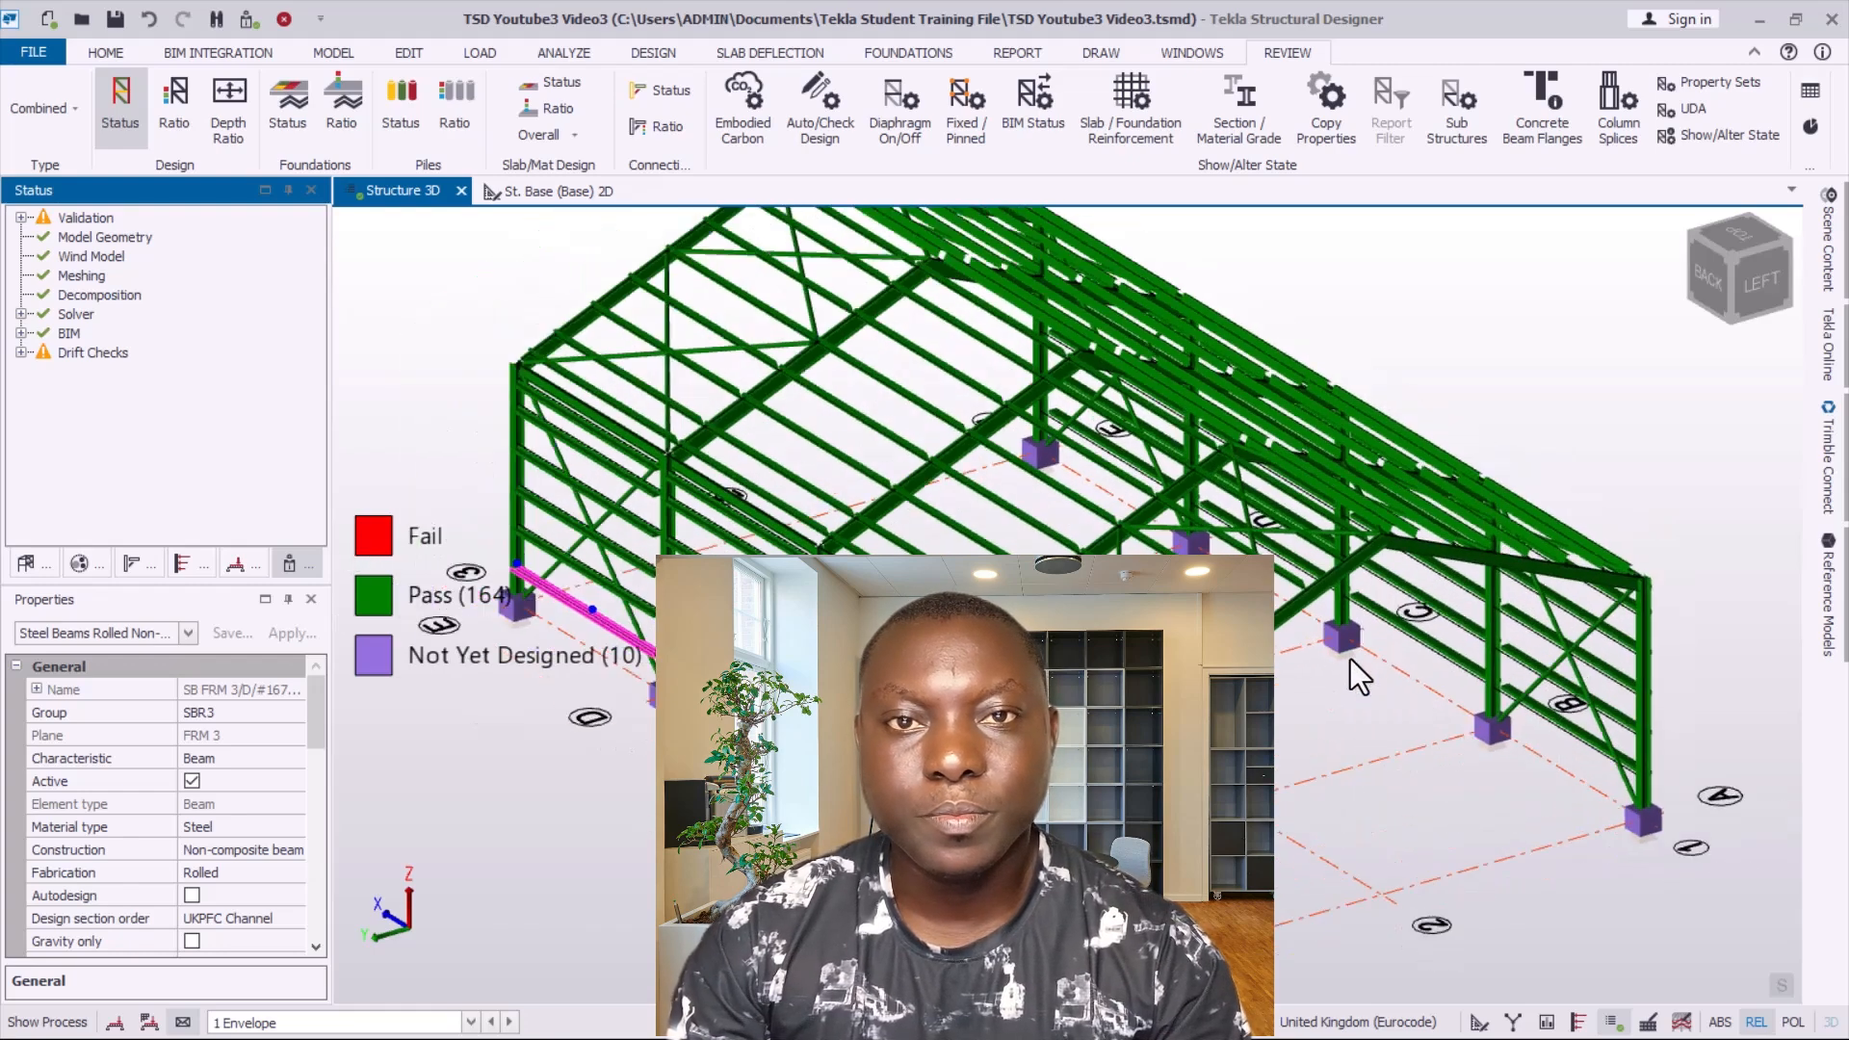